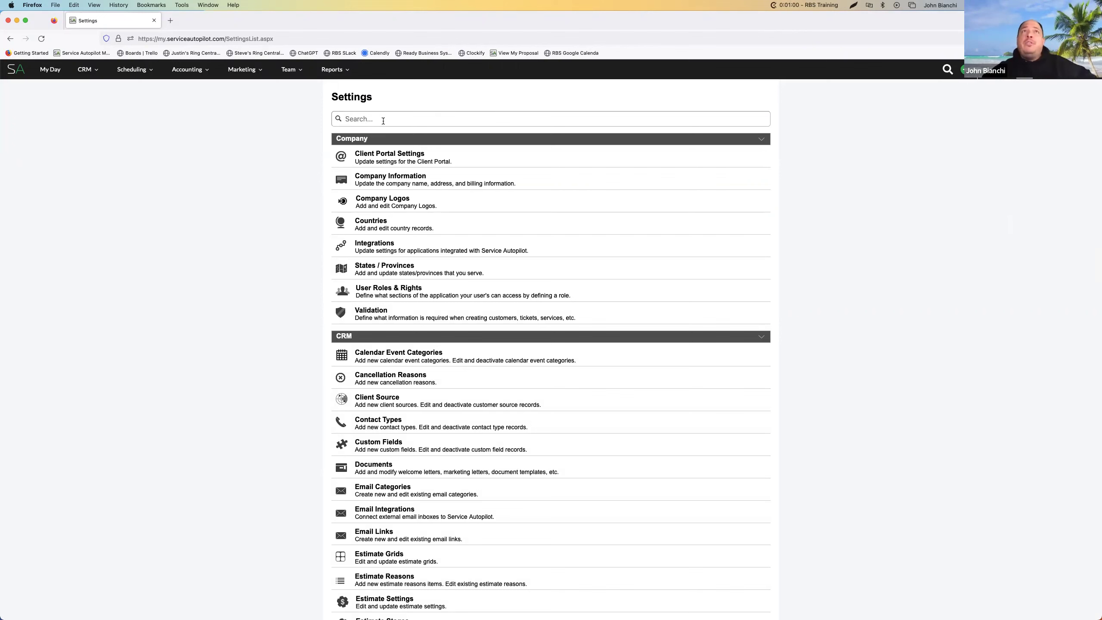
Search the settings for "doc" and open the Documents settings under CRM
{"action": "left_click", "coordinate": [383, 121]}
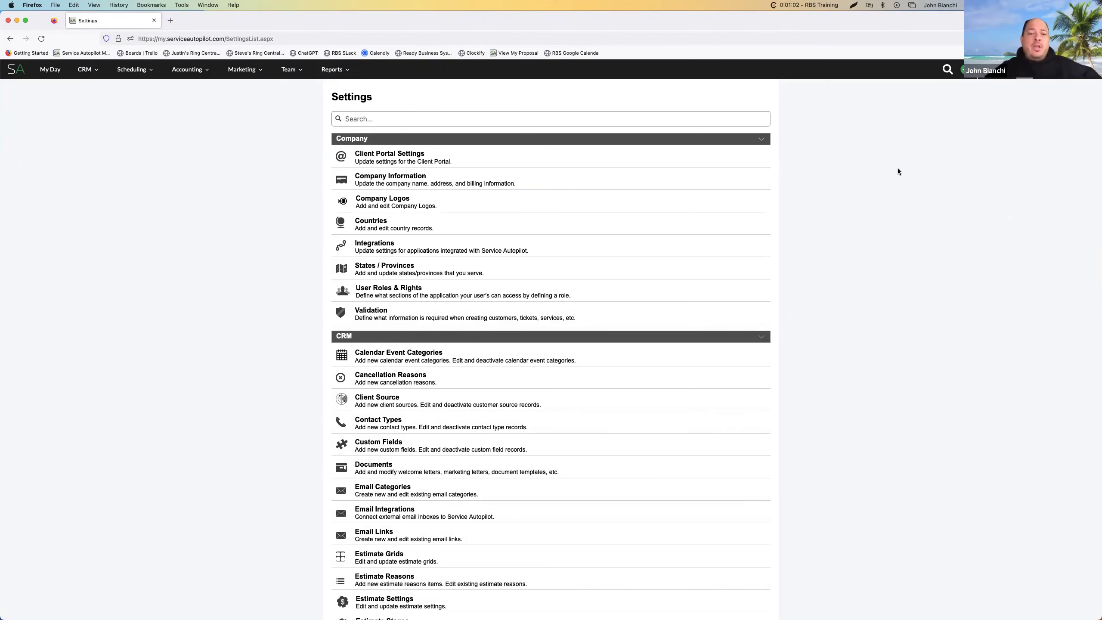
{"action": "type", "text": "doc"}
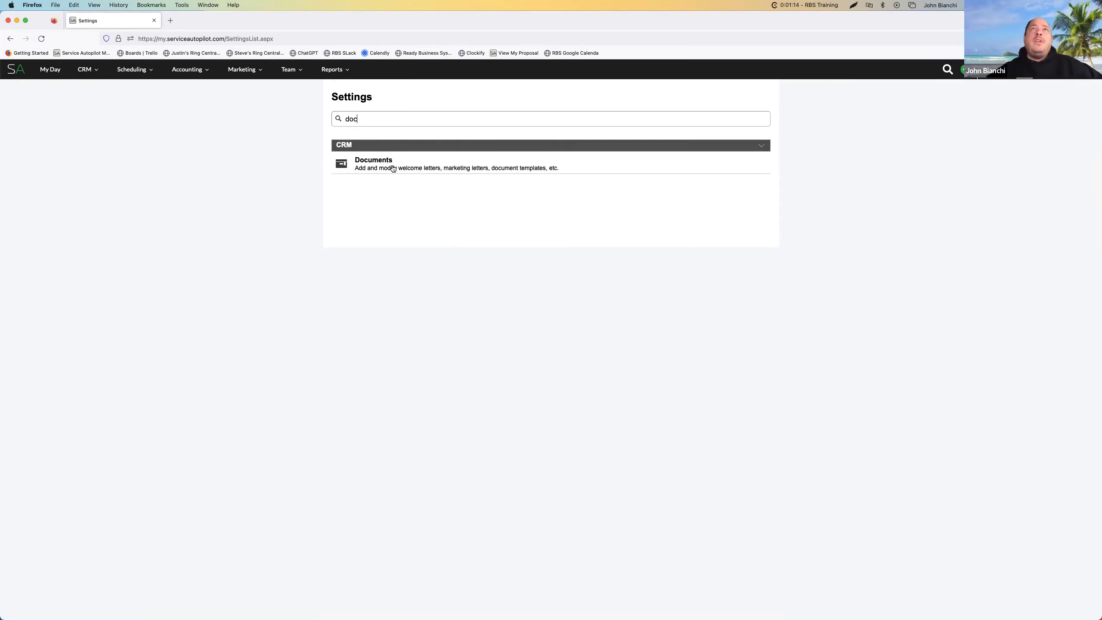
{"action": "left_click", "coordinate": [942, 75]}
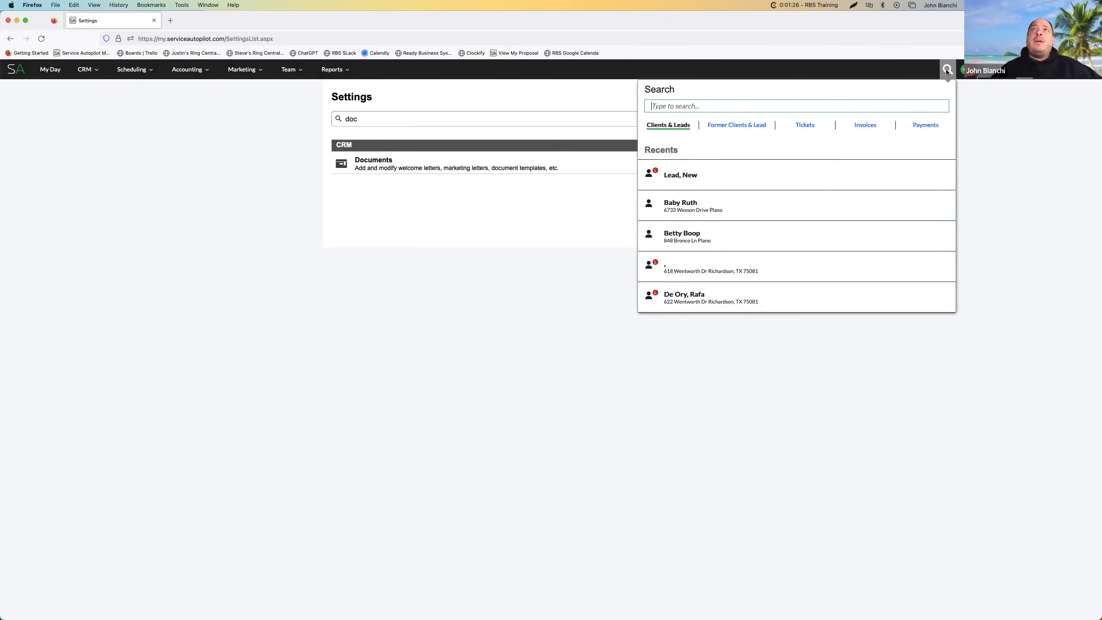
{"action": "left_click", "coordinate": [1031, 150]}
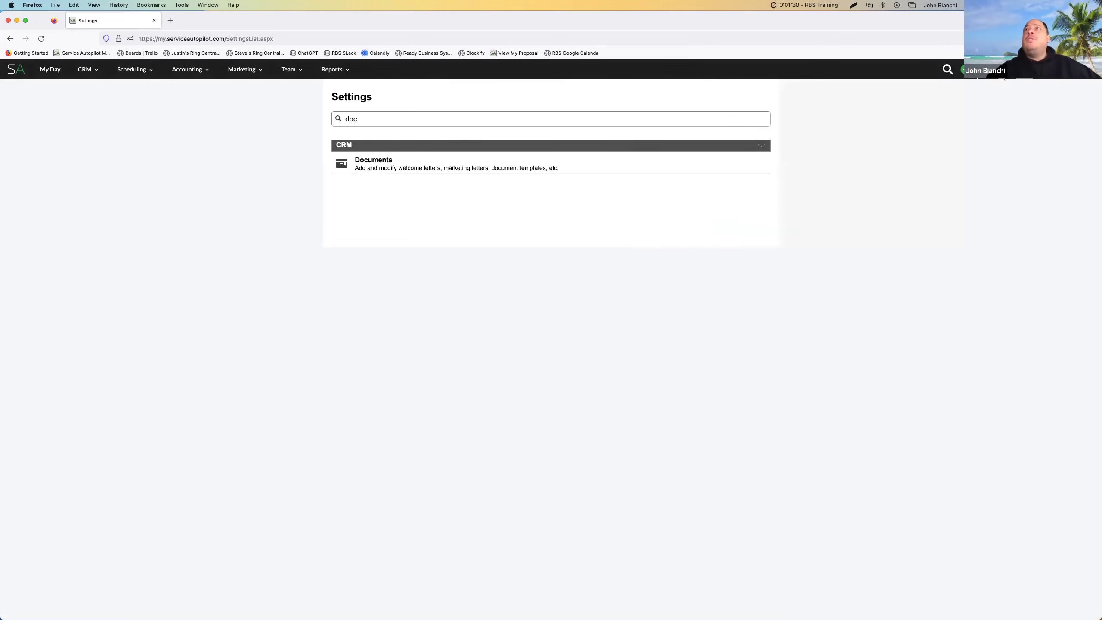
{"action": "left_click", "coordinate": [376, 170]}
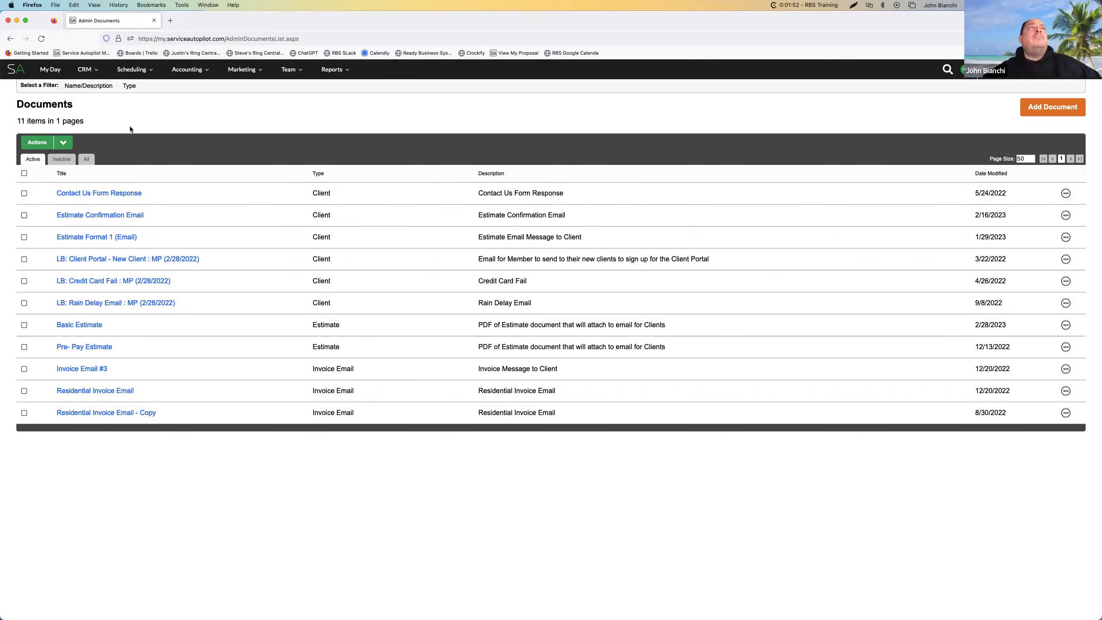
Show the inactive documents and return to the list of active documents
{"action": "left_click", "coordinate": [64, 161]}
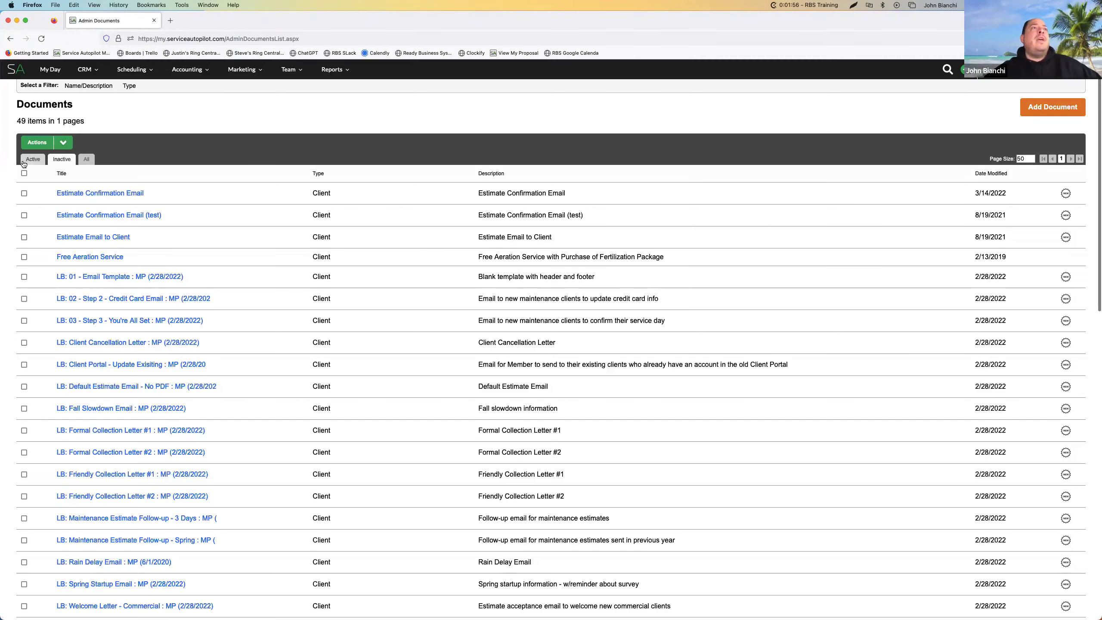
{"action": "left_click", "coordinate": [24, 160]}
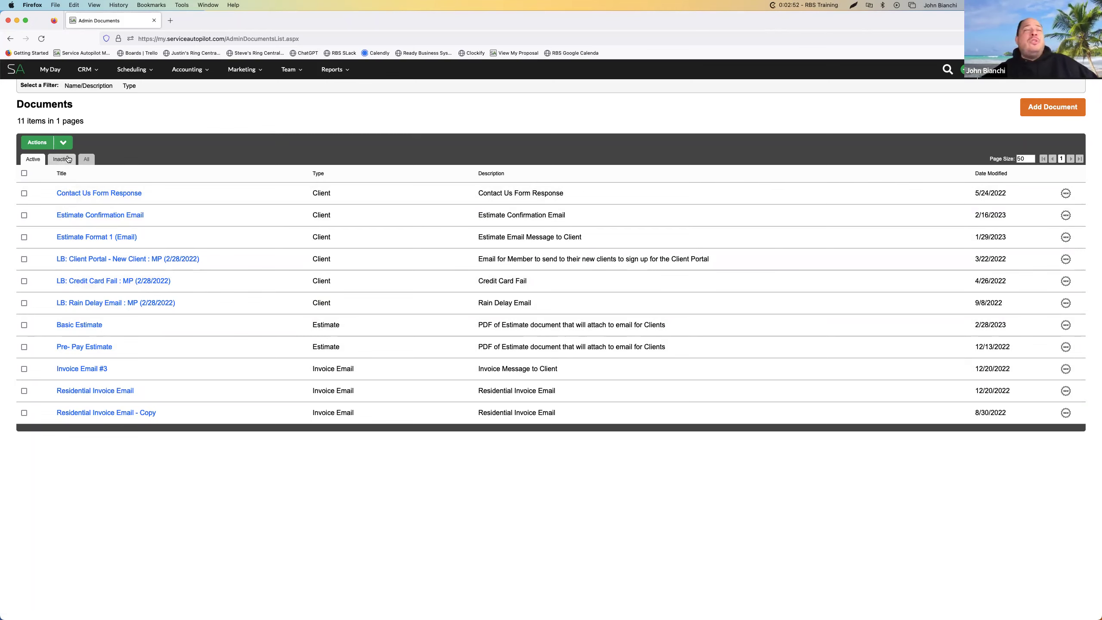
Open the Name/Description filter for the document list and remove it without entering a term
{"action": "left_click", "coordinate": [129, 86]}
{"action": "left_click", "coordinate": [86, 87]}
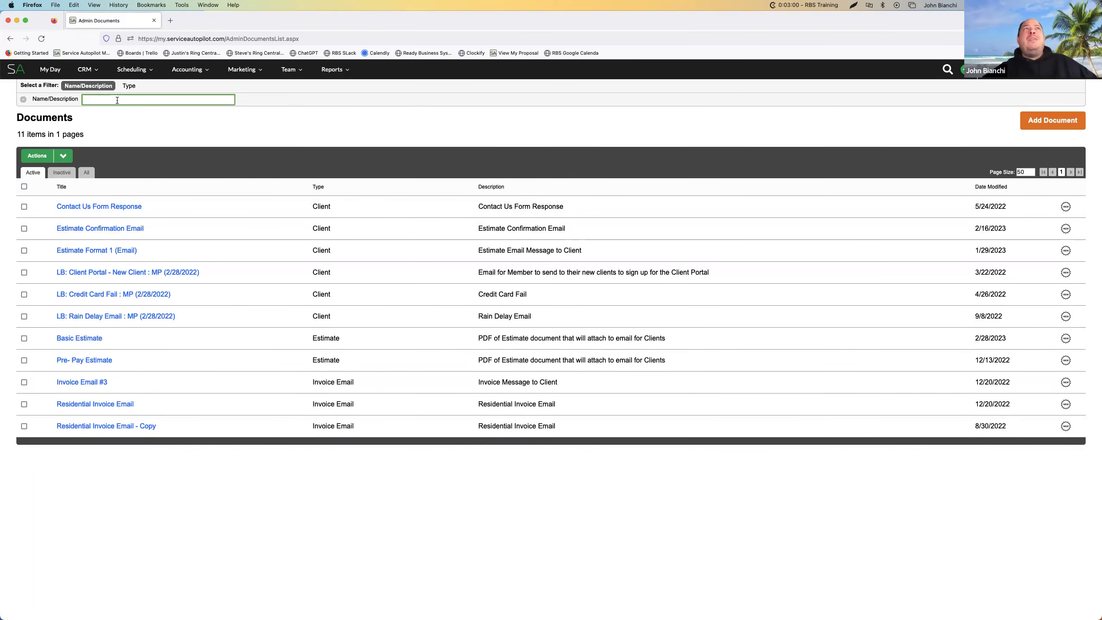
{"action": "left_click", "coordinate": [23, 99]}
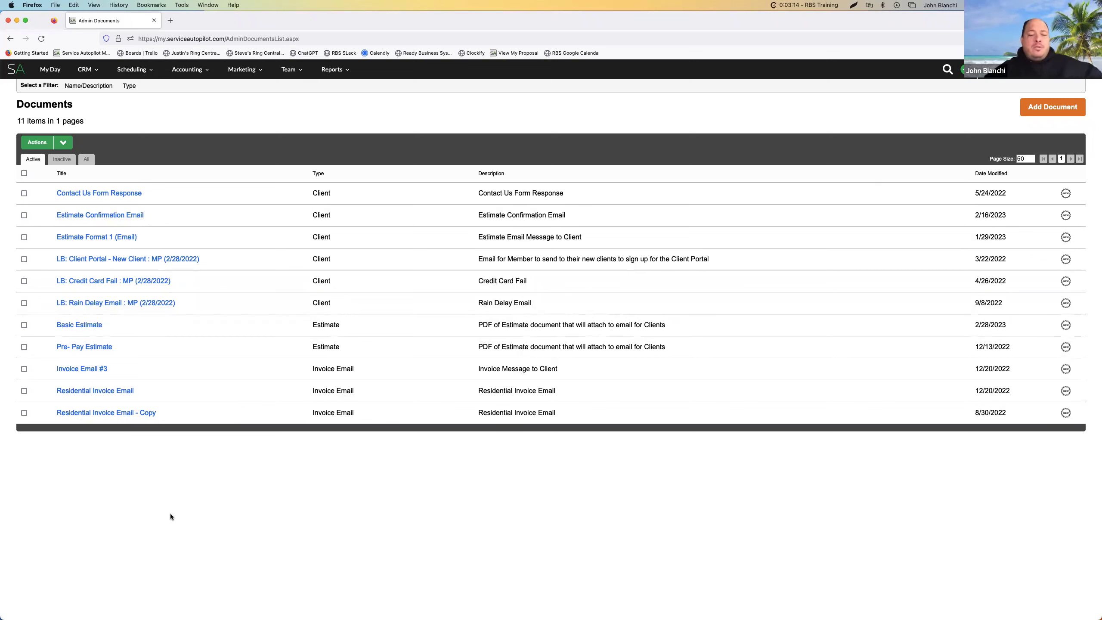
Find the word "copy" on the Documents page with the browser's page search and close the search
{"action": "key", "text": "super+f"}
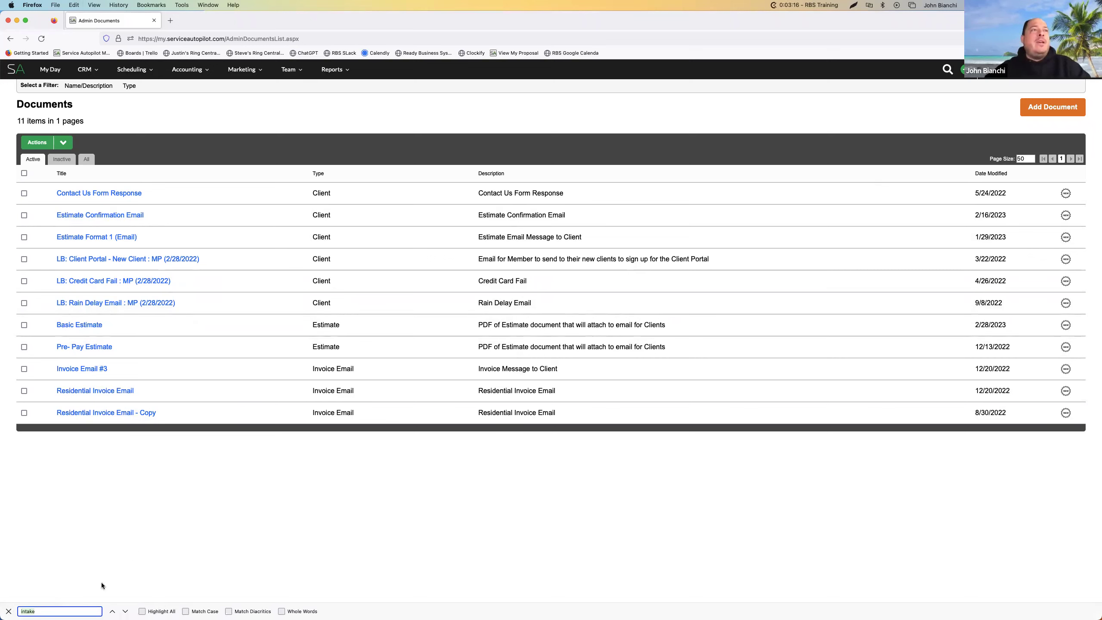
{"action": "type", "text": "copy"}
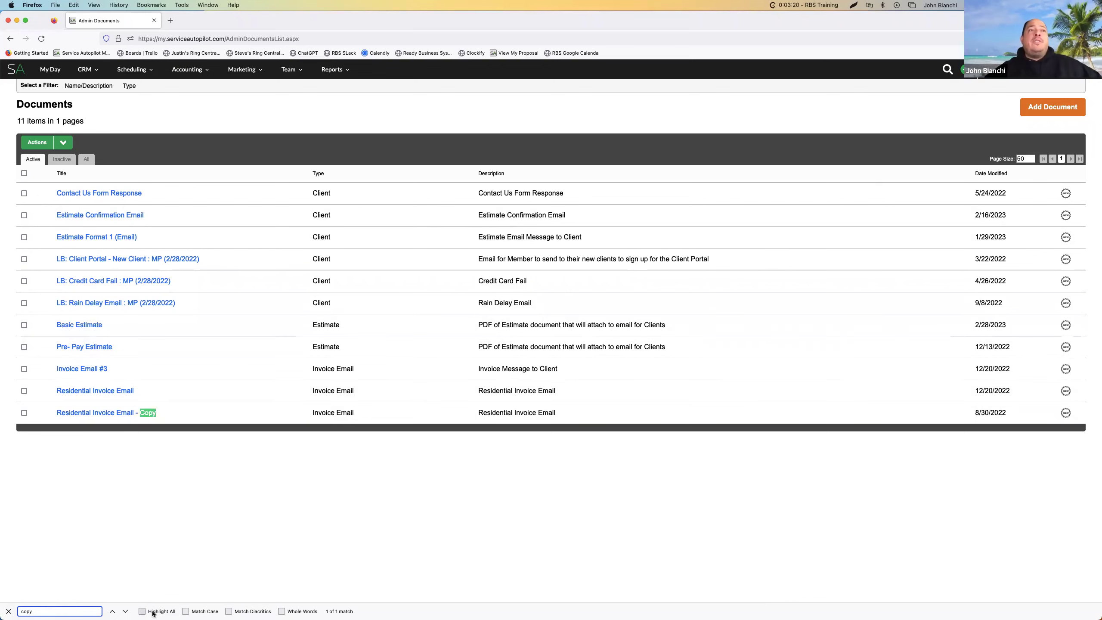
{"action": "left_click", "coordinate": [112, 612]}
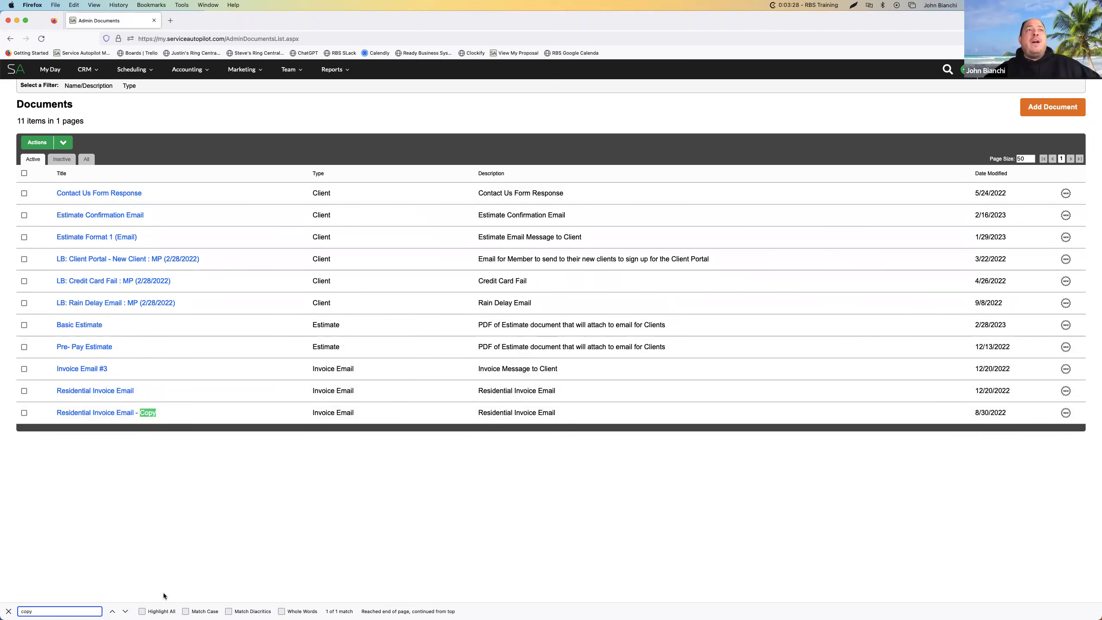
{"action": "left_click", "coordinate": [8, 611]}
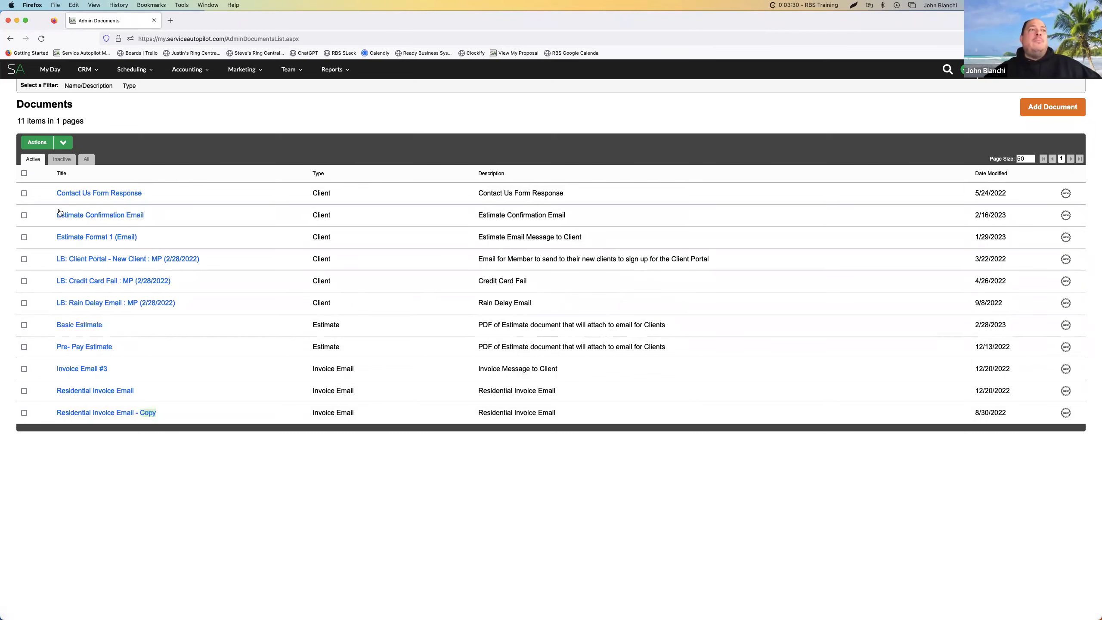
Filter the active documents by the name or description "copy" and clear the filter
{"action": "left_click", "coordinate": [88, 85]}
{"action": "type", "text": "copy"}
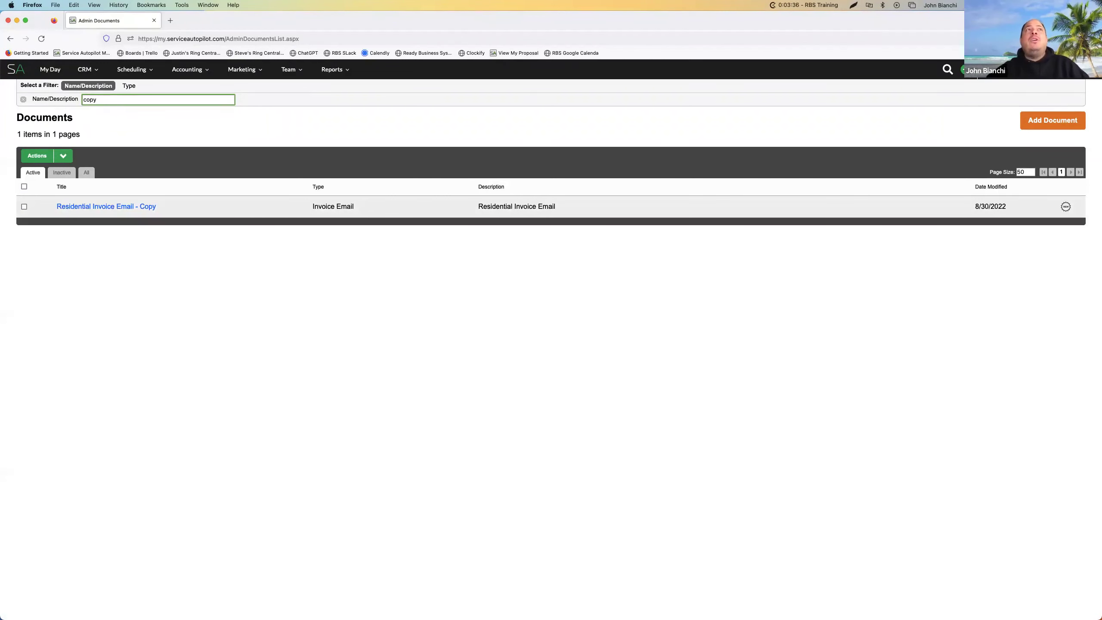
{"action": "left_click", "coordinate": [23, 99]}
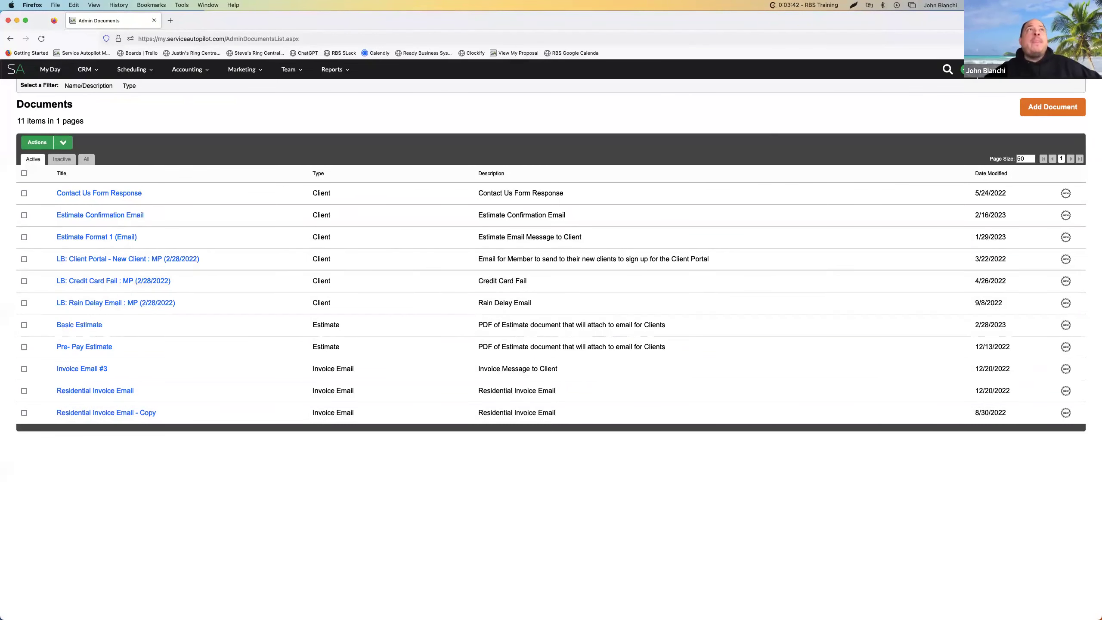
Filter the active documents by the type Estimate, review the available document types and clear the filter
{"action": "left_click", "coordinate": [129, 86]}
{"action": "left_click", "coordinate": [178, 100]}
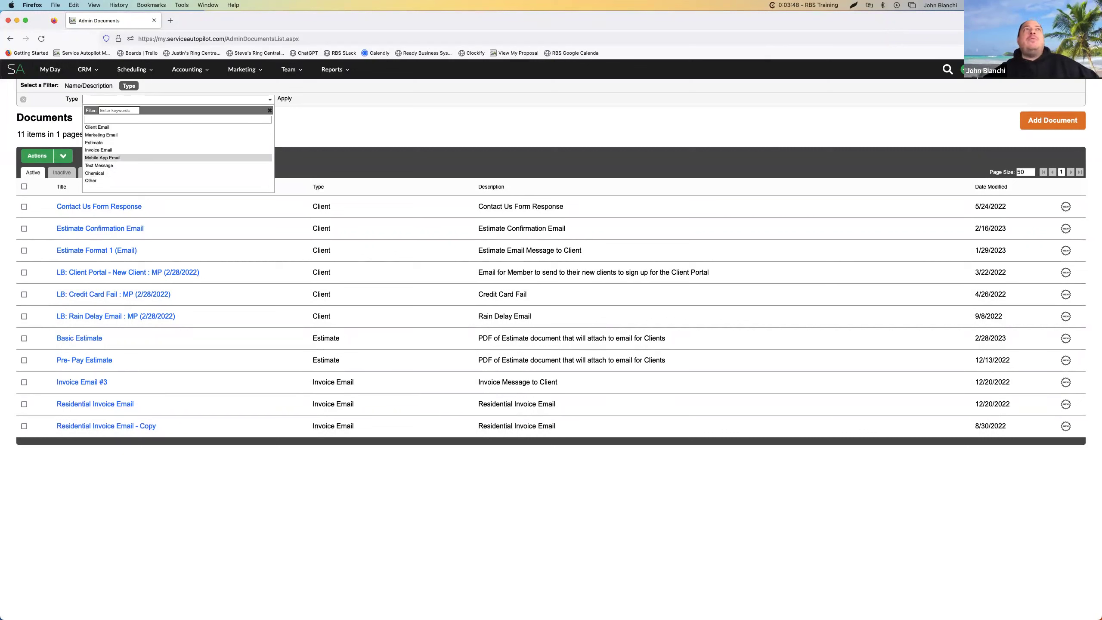
{"action": "left_click", "coordinate": [100, 142]}
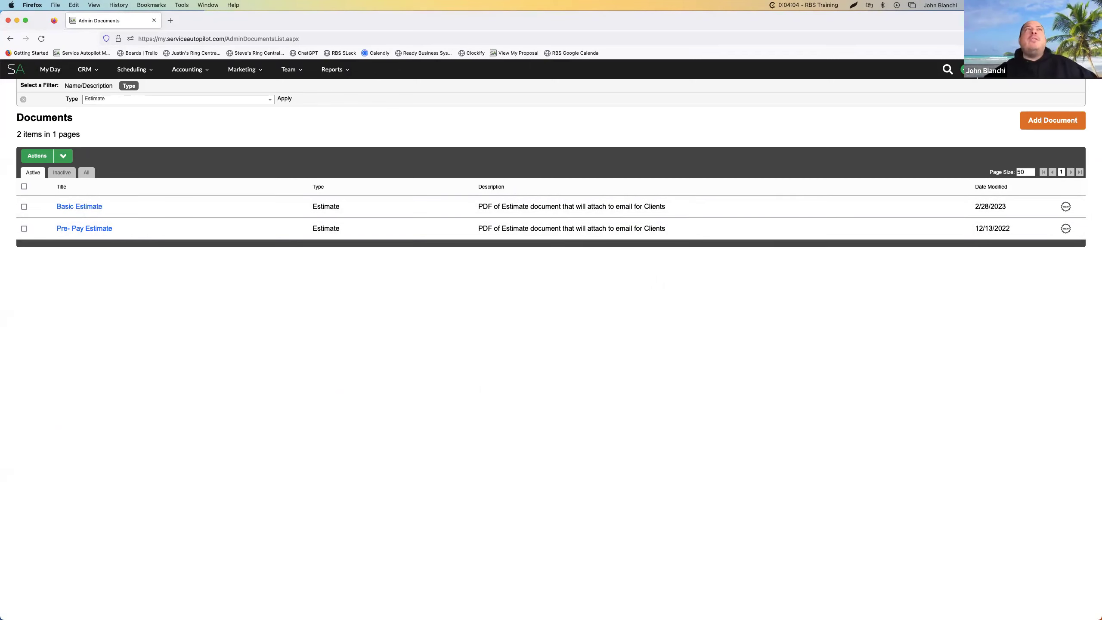
{"action": "left_click", "coordinate": [270, 99]}
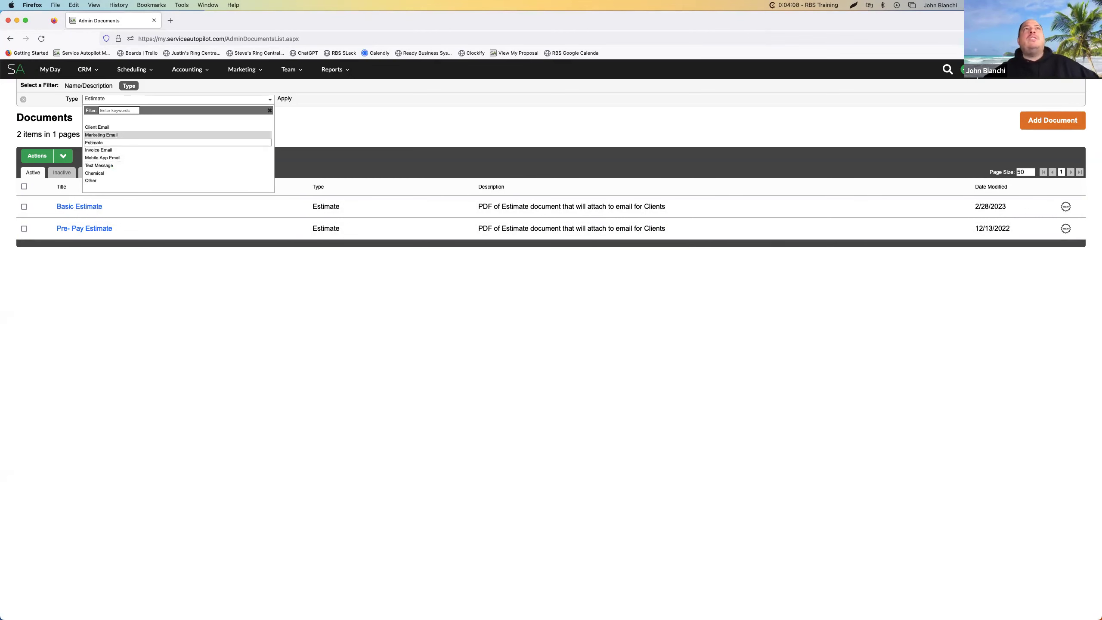
{"action": "left_click", "coordinate": [113, 143]}
{"action": "left_click", "coordinate": [22, 99]}
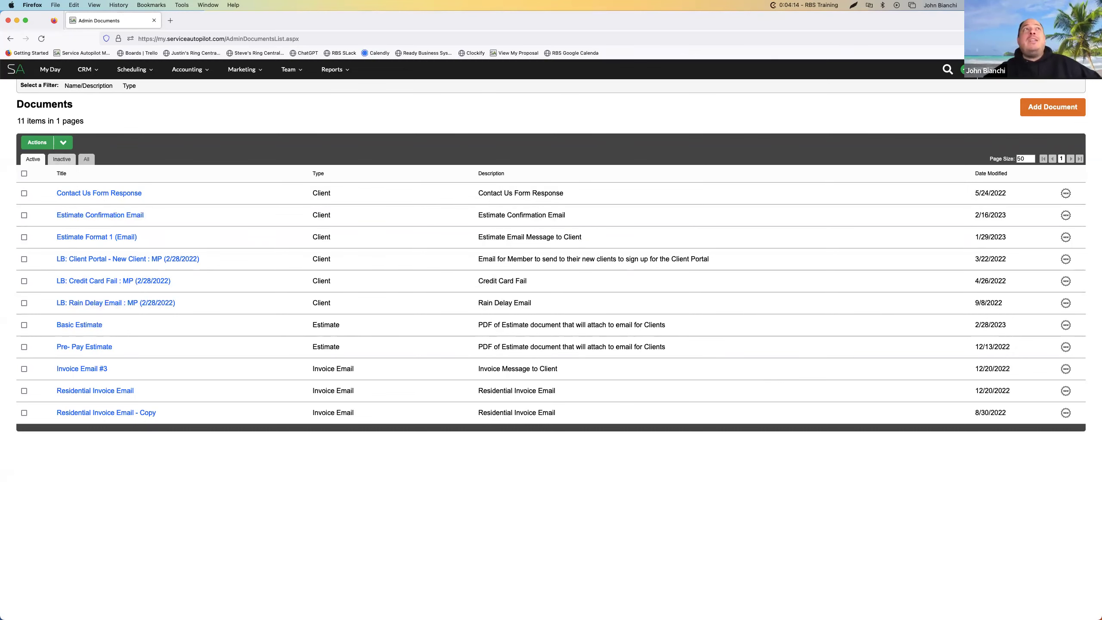
Examine the full list of inactive document templates and return to the active documents
{"action": "left_click", "coordinate": [62, 159]}
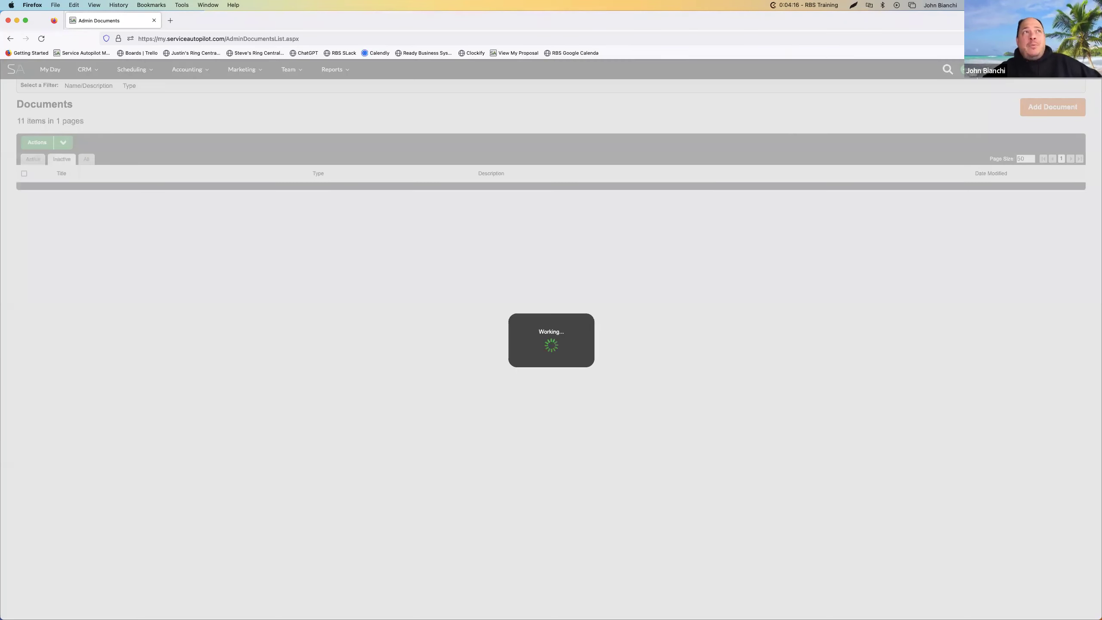
{"action": "left_click", "coordinate": [33, 159]}
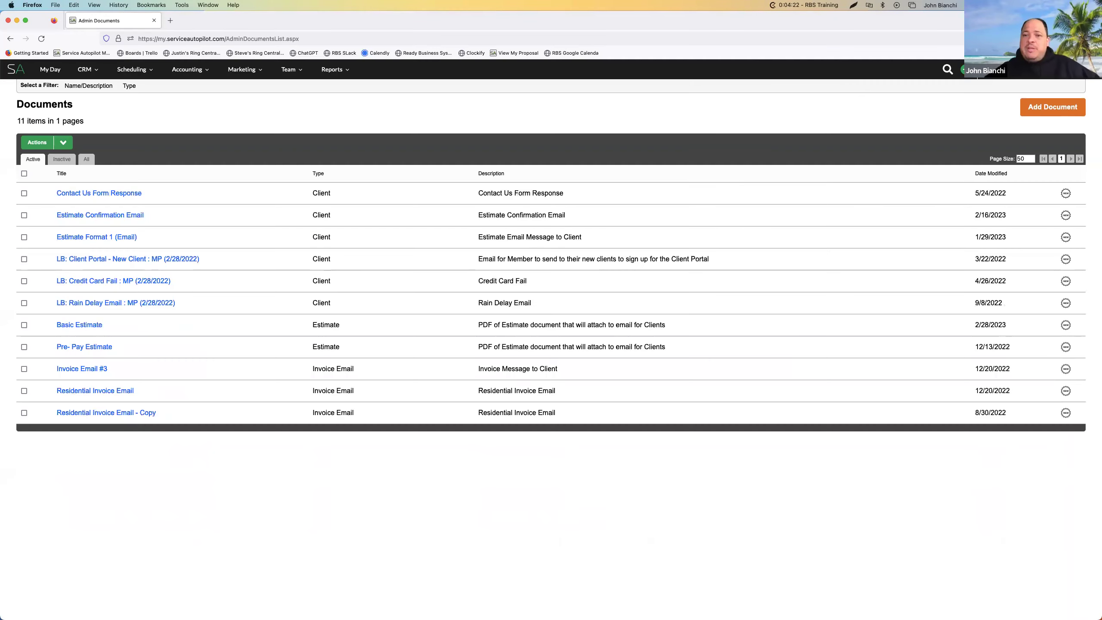
{"action": "left_click", "coordinate": [62, 159]}
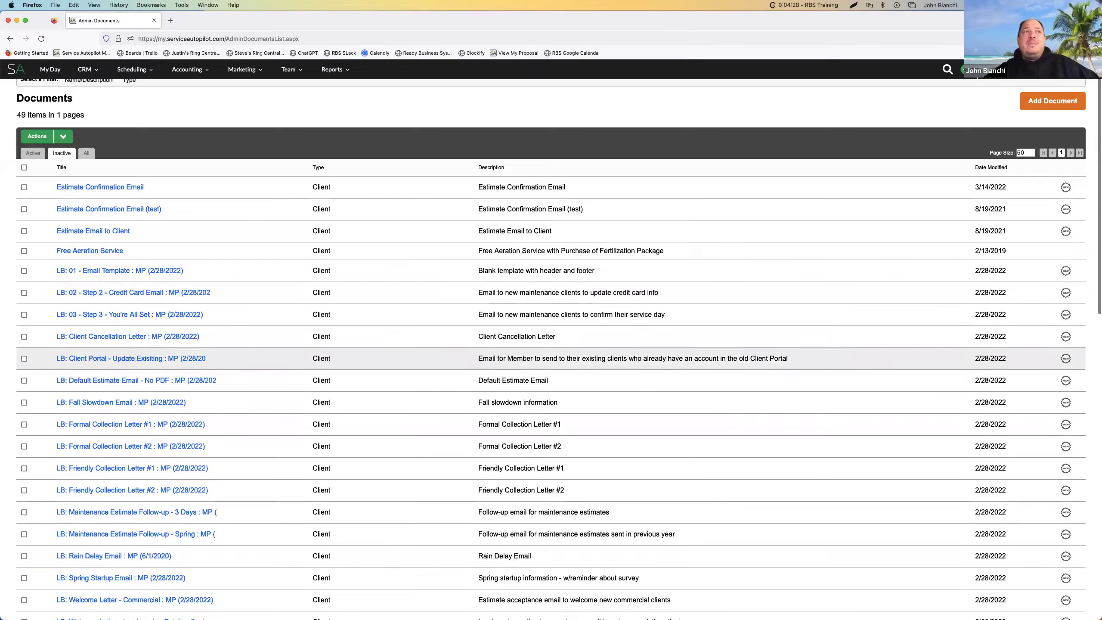
{"action": "scroll", "coordinate": [111, 260], "scroll_direction": "down", "scroll_amount": 10}
{"action": "scroll", "coordinate": [551, 348], "scroll_direction": "down", "scroll_amount": 5}
{"action": "scroll", "coordinate": [551, 347], "scroll_direction": "up", "scroll_amount": 15}
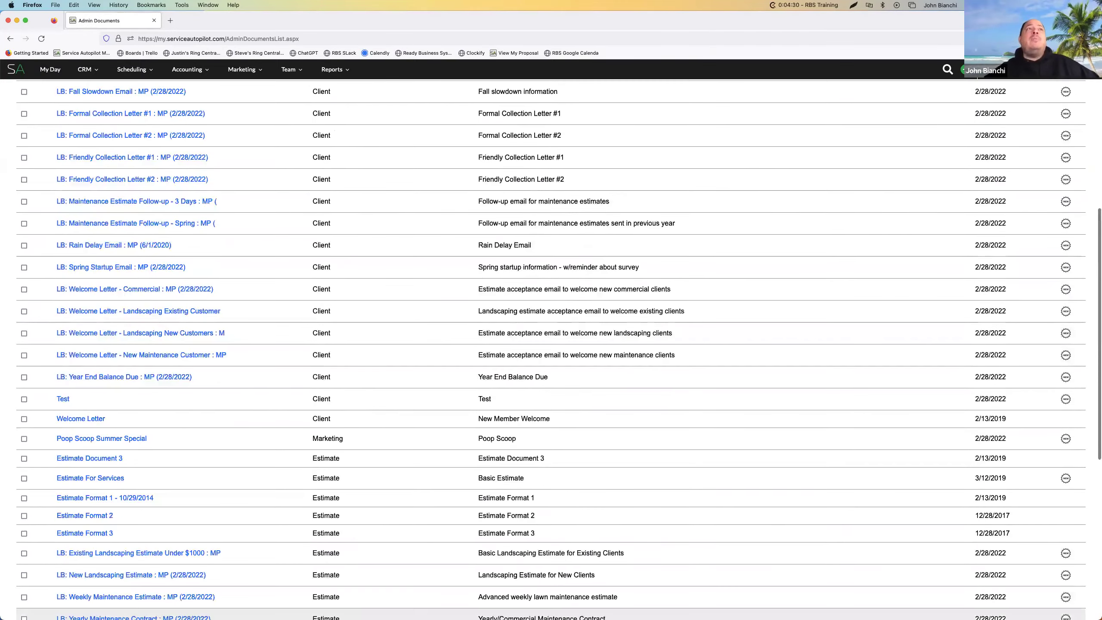
{"action": "scroll", "coordinate": [551, 341], "scroll_direction": "down", "scroll_amount": 15}
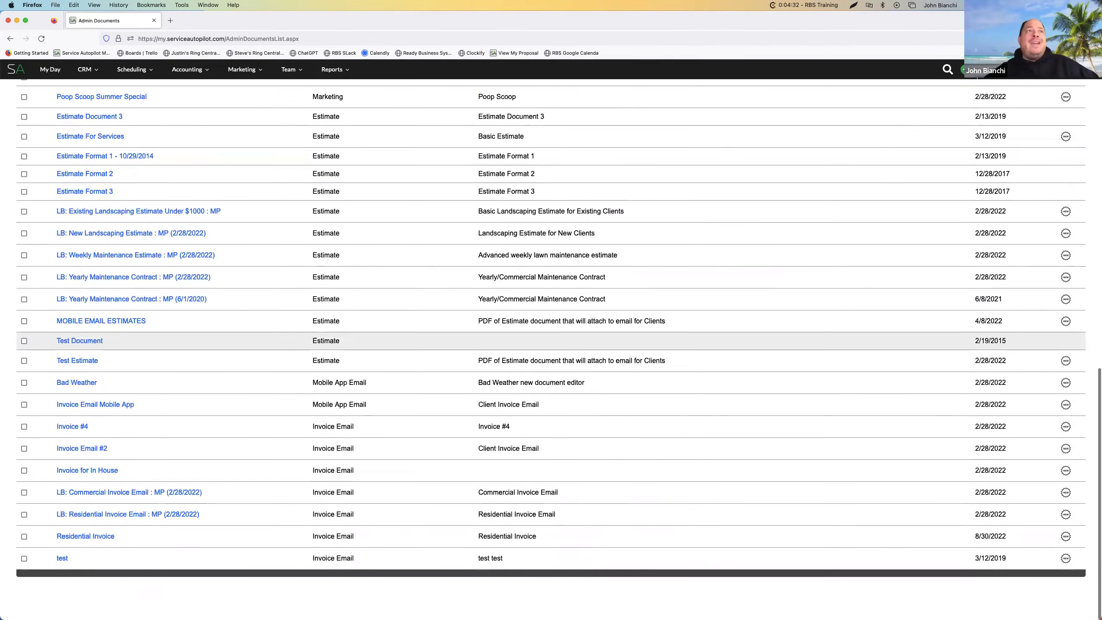
{"action": "scroll", "coordinate": [551, 341], "scroll_direction": "up", "scroll_amount": 15}
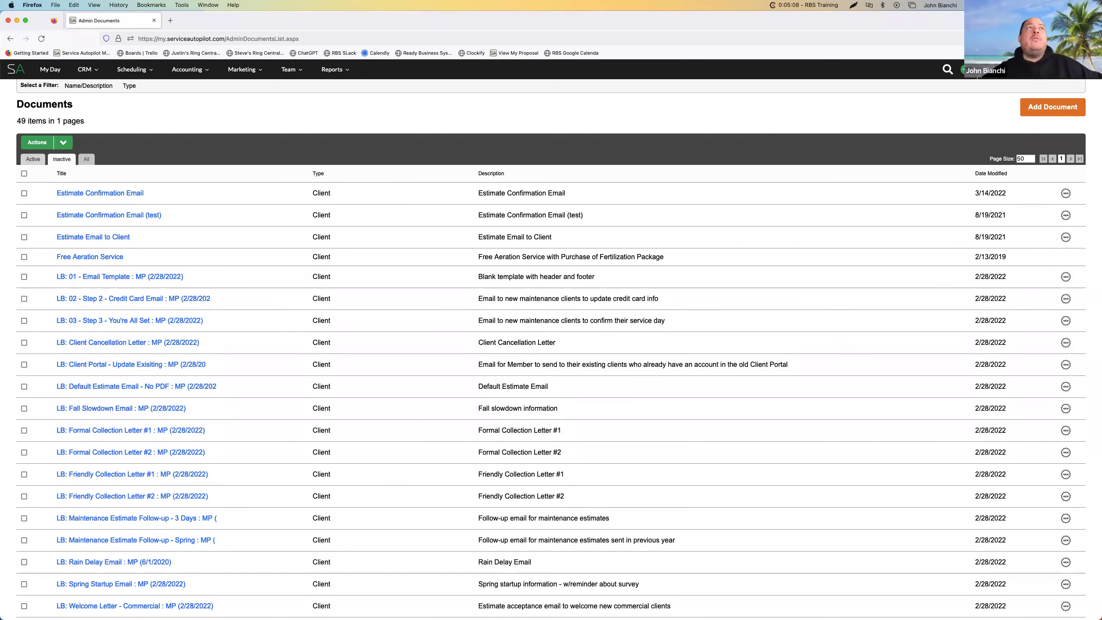
{"action": "left_click", "coordinate": [33, 159]}
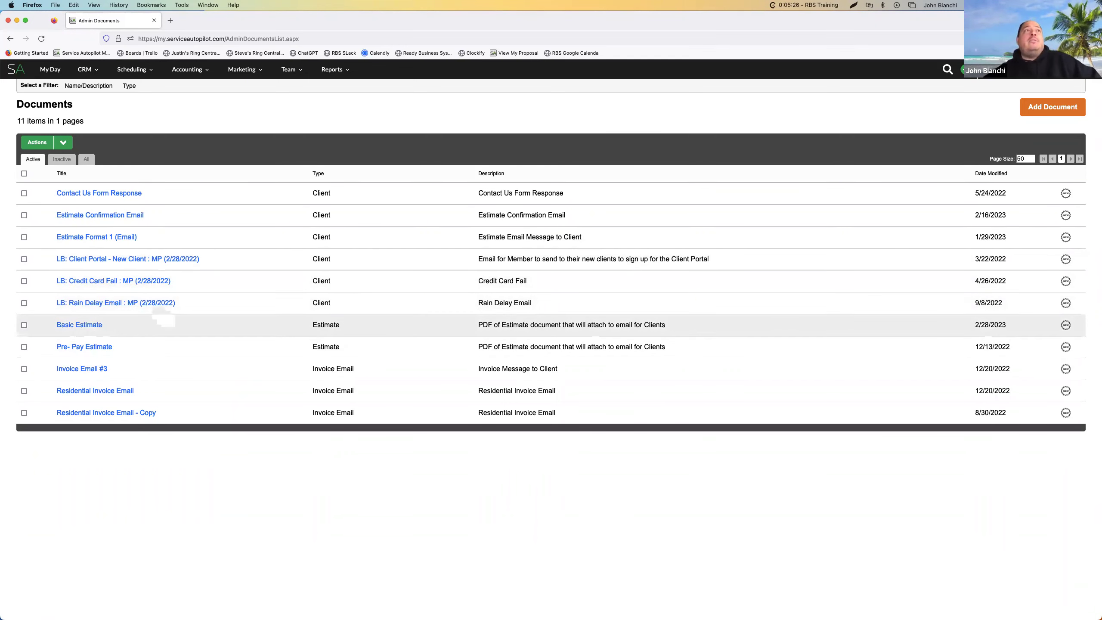
Review the inactive client, estimate and invoice email templates once more and go back to the active list
{"action": "left_click", "coordinate": [61, 159]}
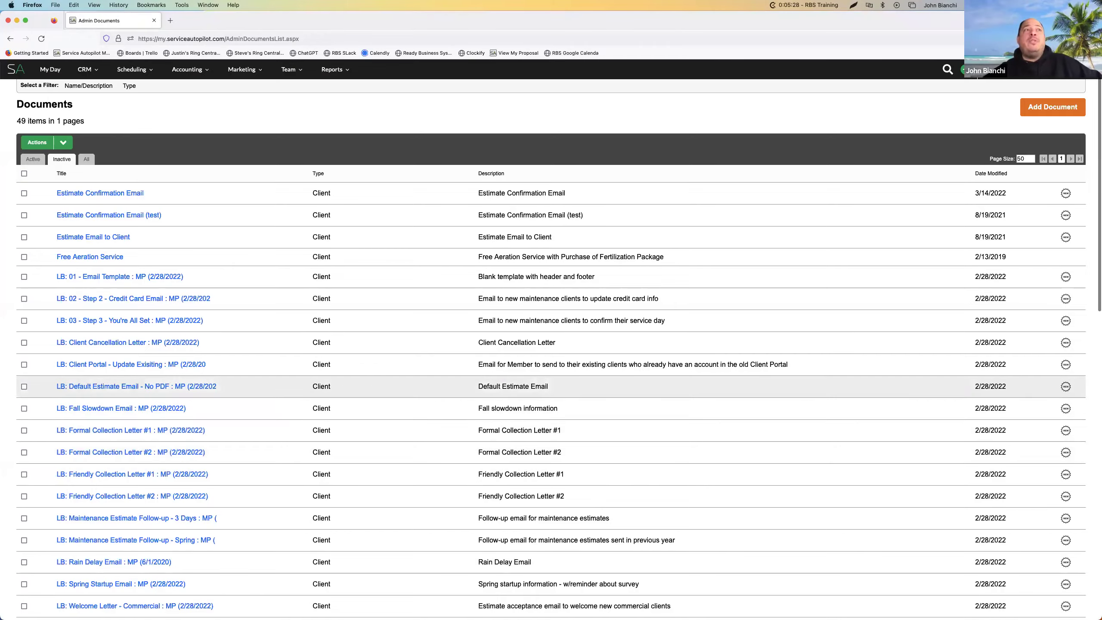
{"action": "scroll", "coordinate": [552, 348], "scroll_direction": "down", "scroll_amount": 5}
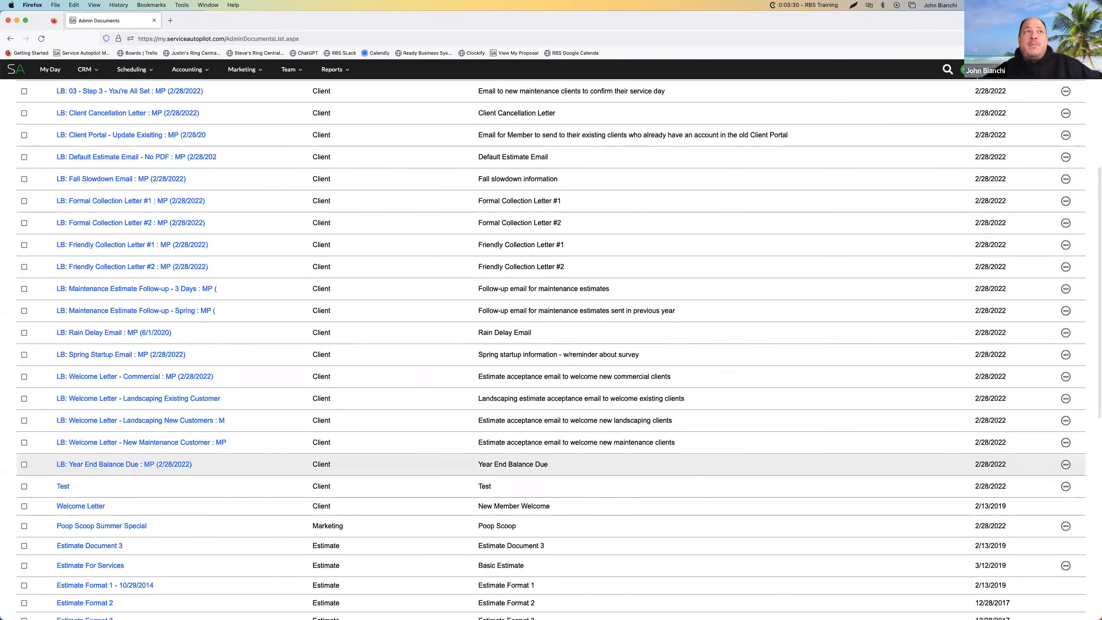
{"action": "scroll", "coordinate": [551, 348], "scroll_direction": "down", "scroll_amount": 8}
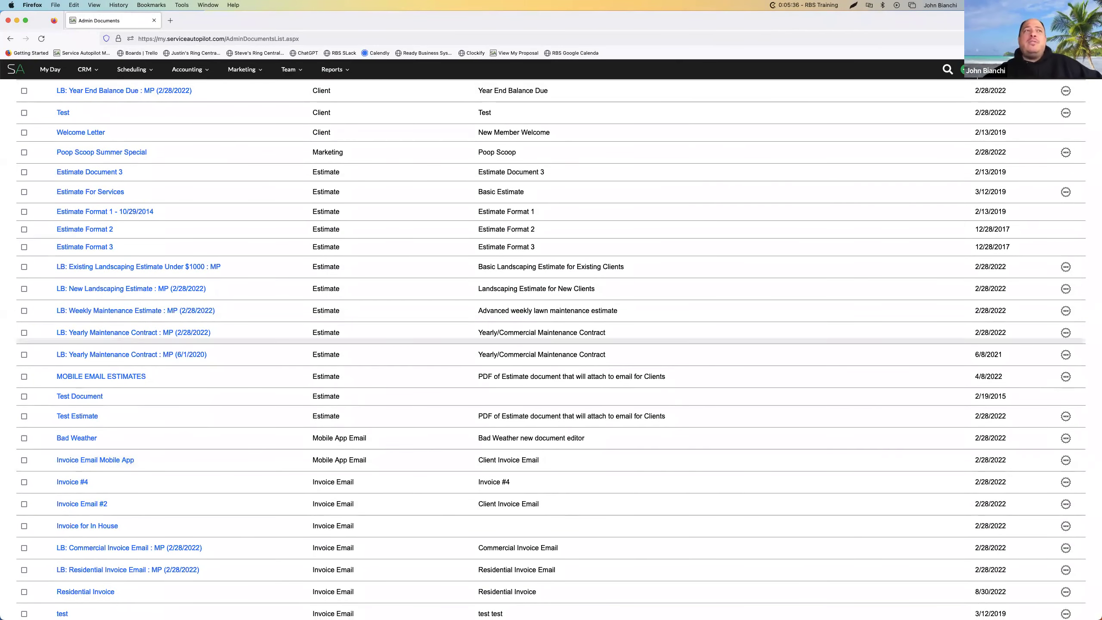
{"action": "scroll", "coordinate": [551, 469], "scroll_direction": "down", "scroll_amount": 2}
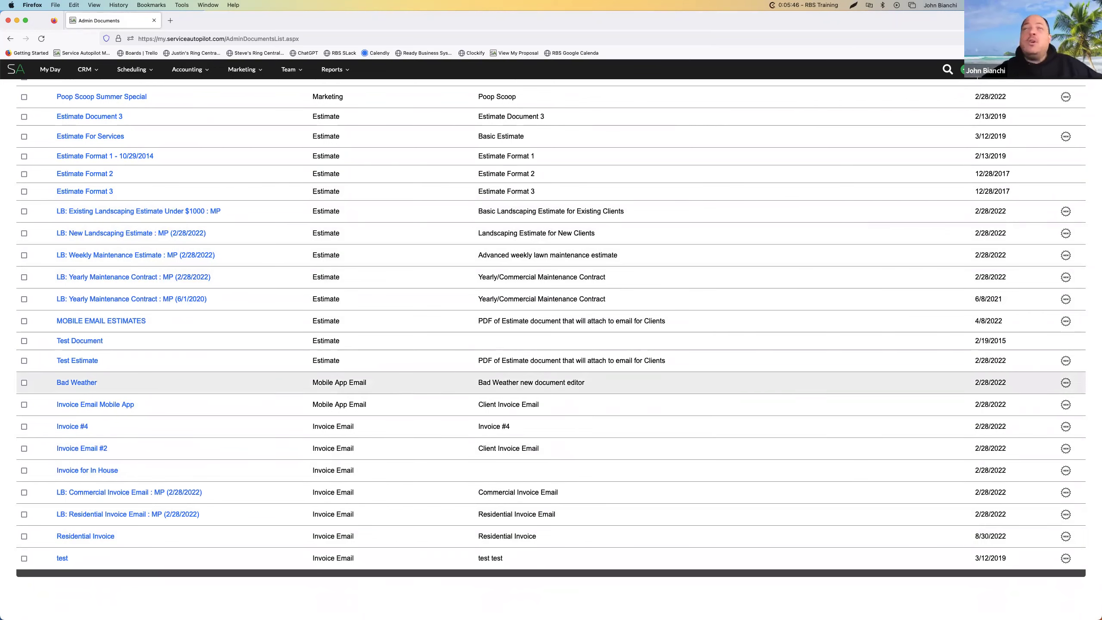
{"action": "scroll", "coordinate": [551, 304], "scroll_direction": "up", "scroll_amount": 5}
{"action": "scroll", "coordinate": [72, 322], "scroll_direction": "up", "scroll_amount": 4}
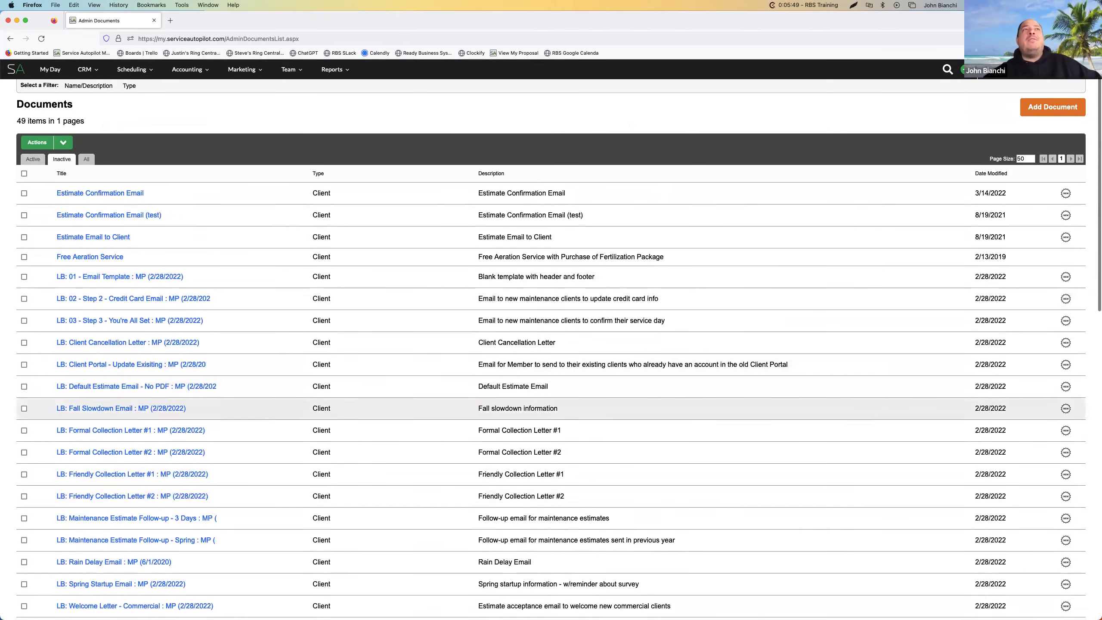
{"action": "left_click", "coordinate": [32, 159]}
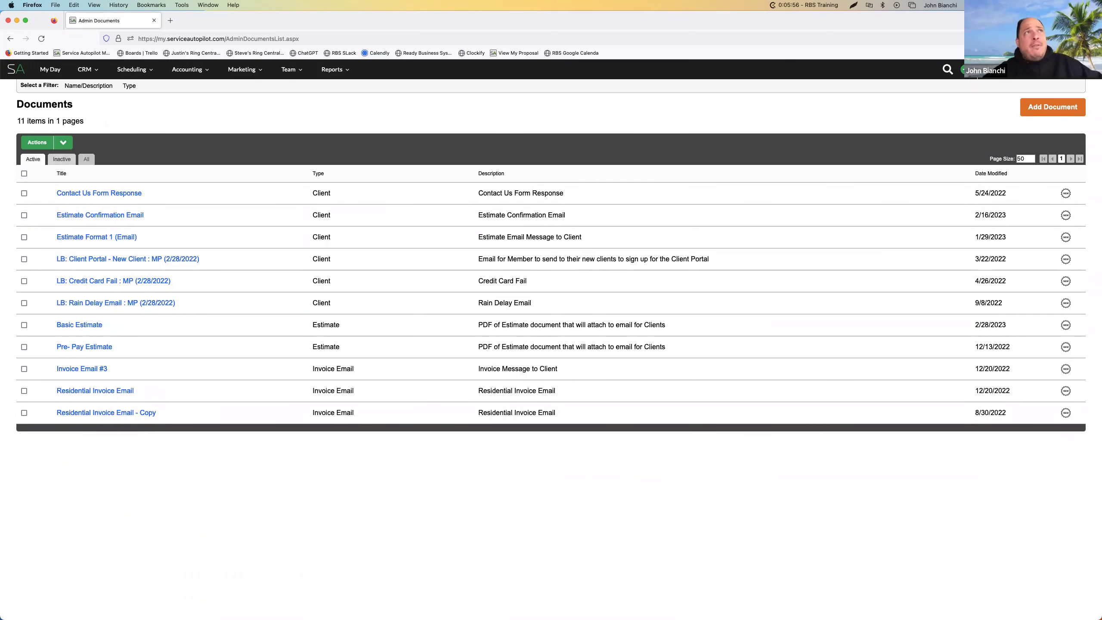
Display all documents regardless of status to check the Status column, and return to the active documents
{"action": "left_click", "coordinate": [43, 143]}
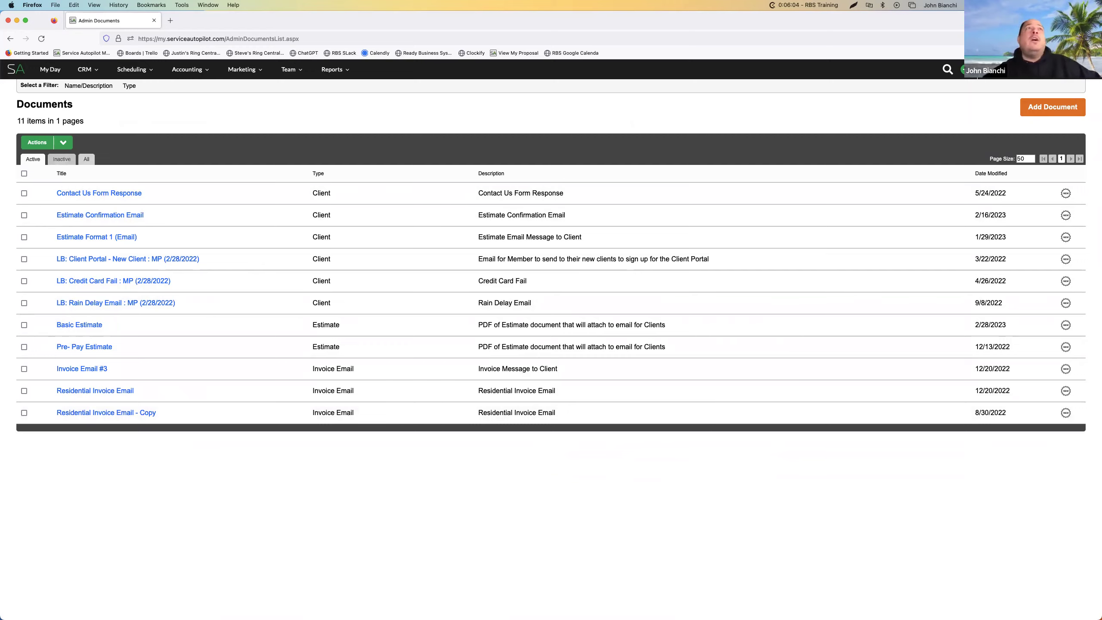
{"action": "left_click", "coordinate": [87, 159]}
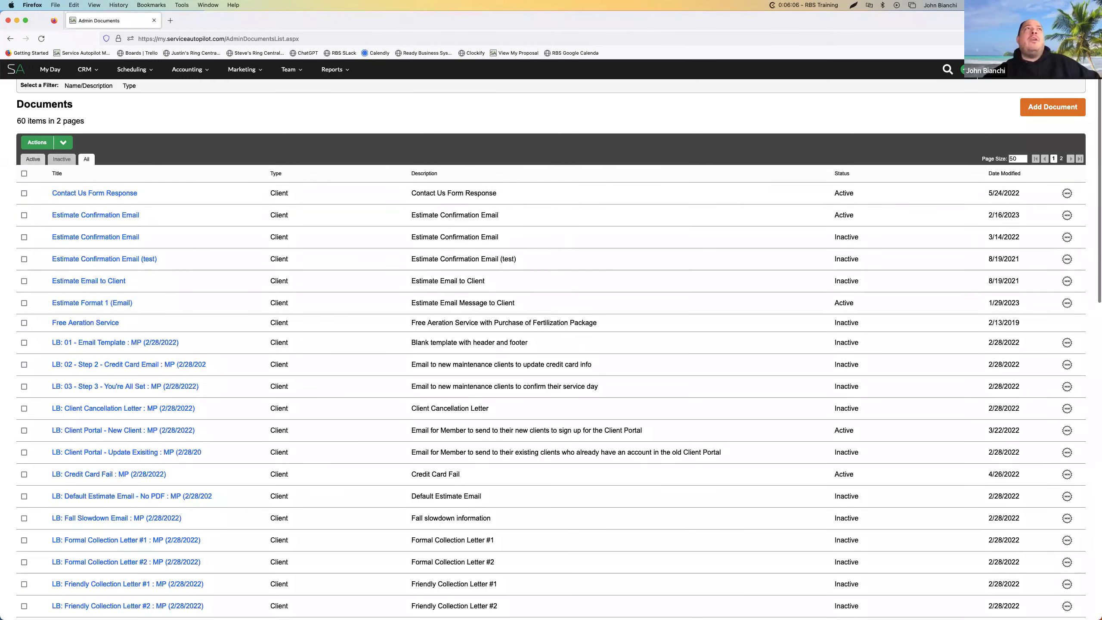
{"action": "left_click", "coordinate": [33, 159]}
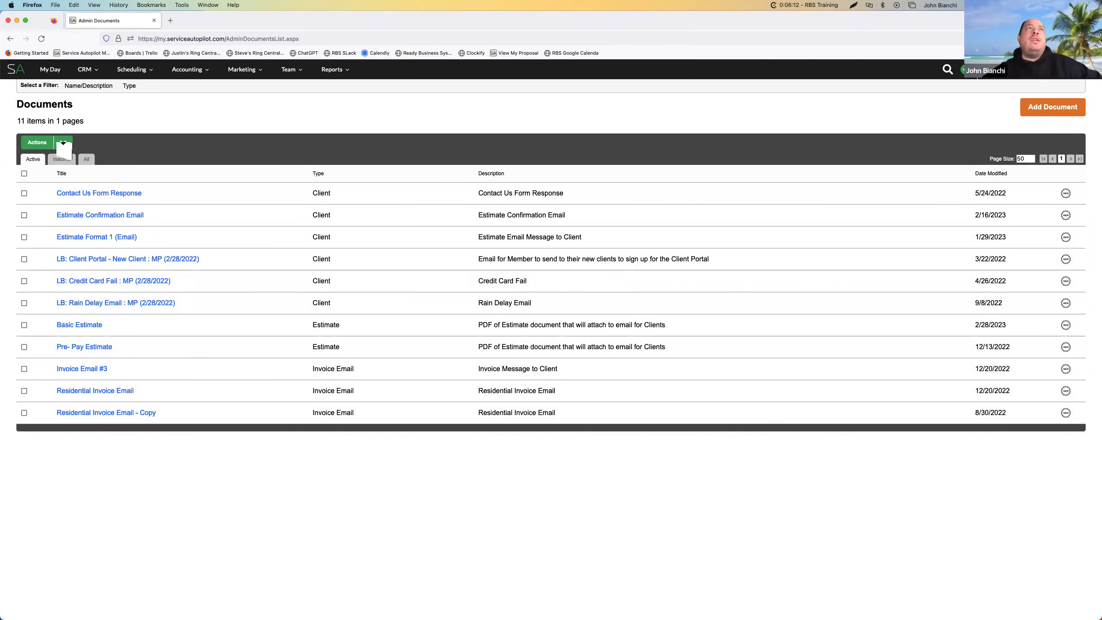
Review the bulk actions available for document templates, including the copy option
{"action": "left_click", "coordinate": [63, 143]}
{"action": "left_click", "coordinate": [48, 142]}
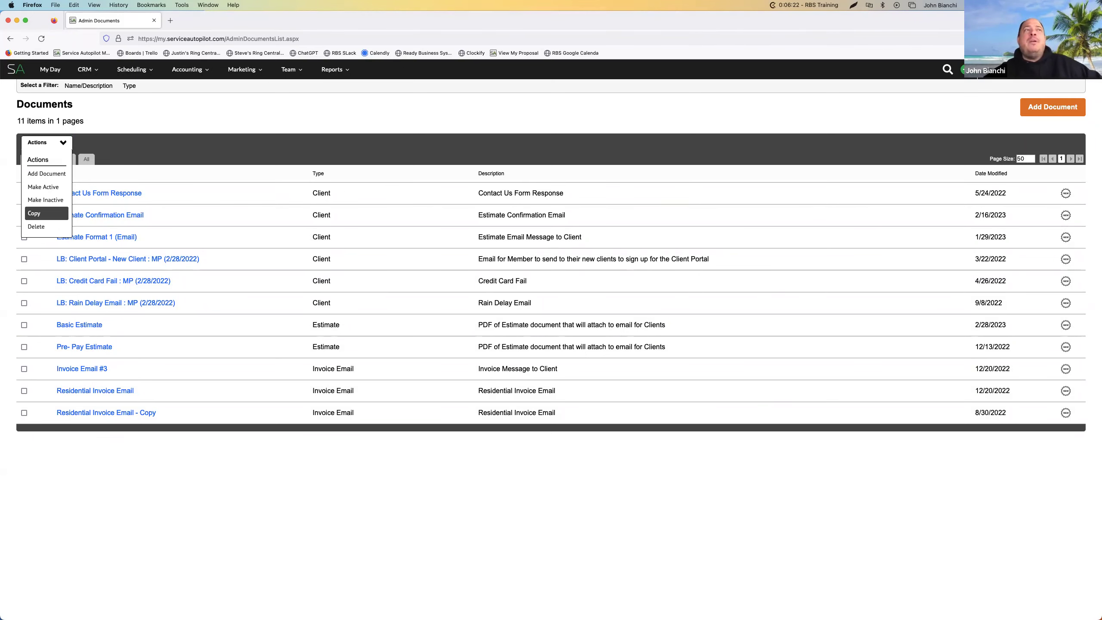
{"action": "left_click", "coordinate": [34, 213]}
Make the inactive LB: 01 - Email Template, LB: 02 - Credit Card Email and LB: 03 - You're All Set documents active, and return to the active list
{"action": "left_click", "coordinate": [61, 159]}
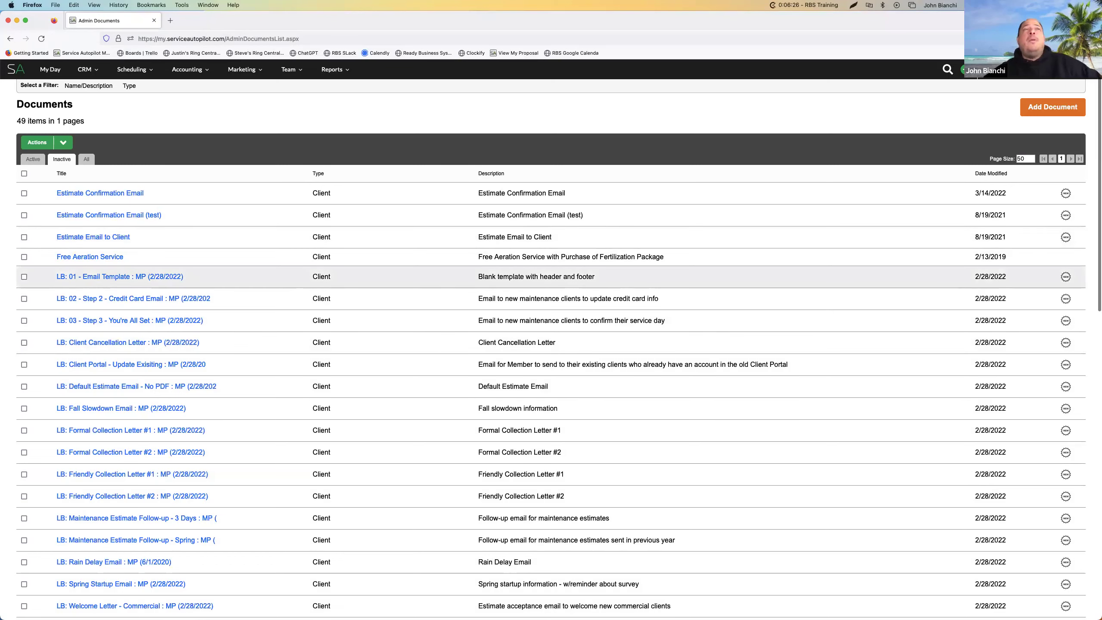
{"action": "left_click", "coordinate": [24, 276]}
{"action": "left_click", "coordinate": [24, 299]}
{"action": "left_click", "coordinate": [24, 321]}
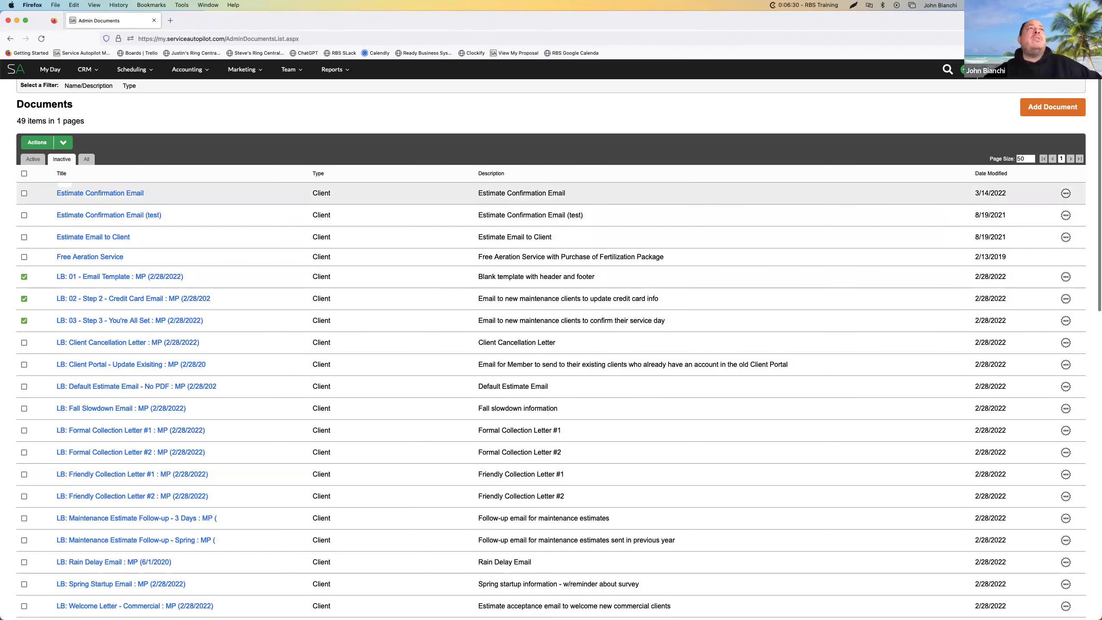
{"action": "left_click", "coordinate": [44, 143]}
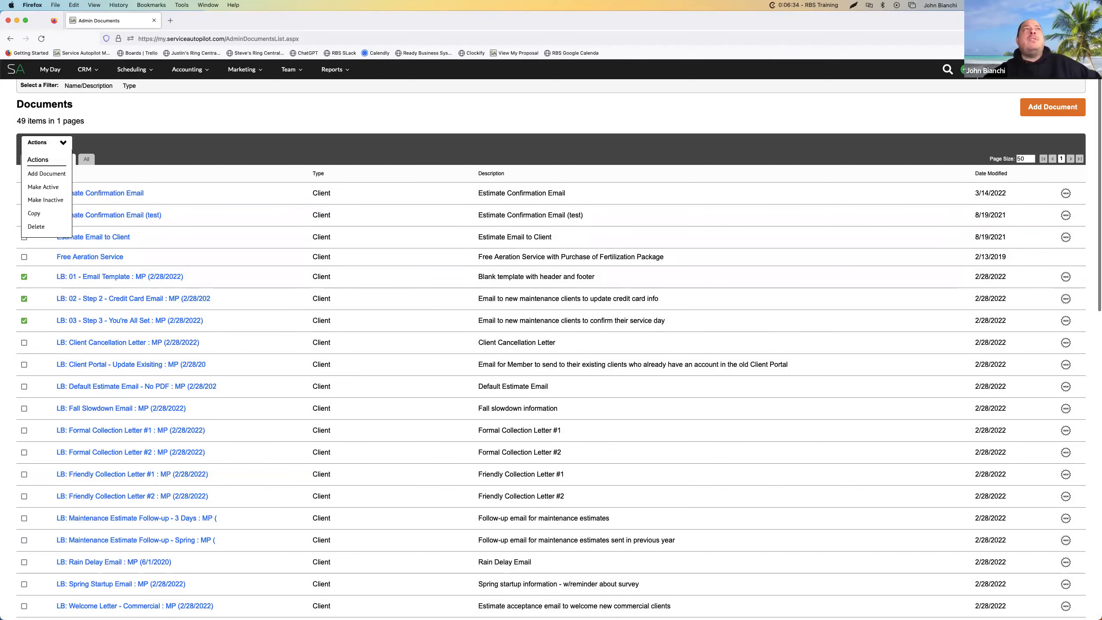
{"action": "left_click", "coordinate": [44, 187]}
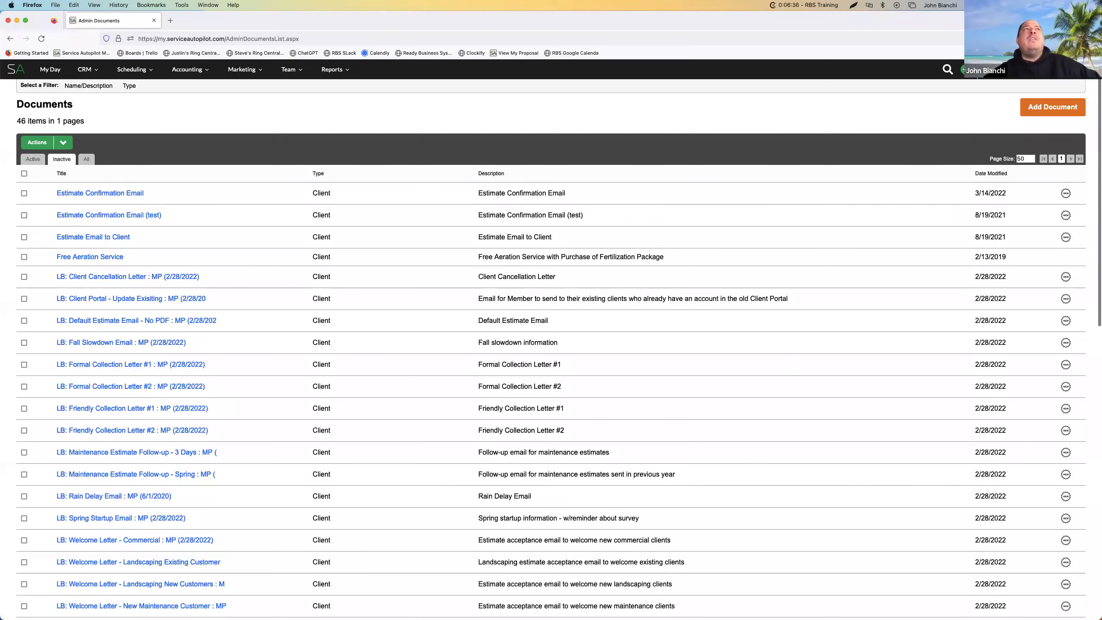
{"action": "left_click", "coordinate": [33, 159]}
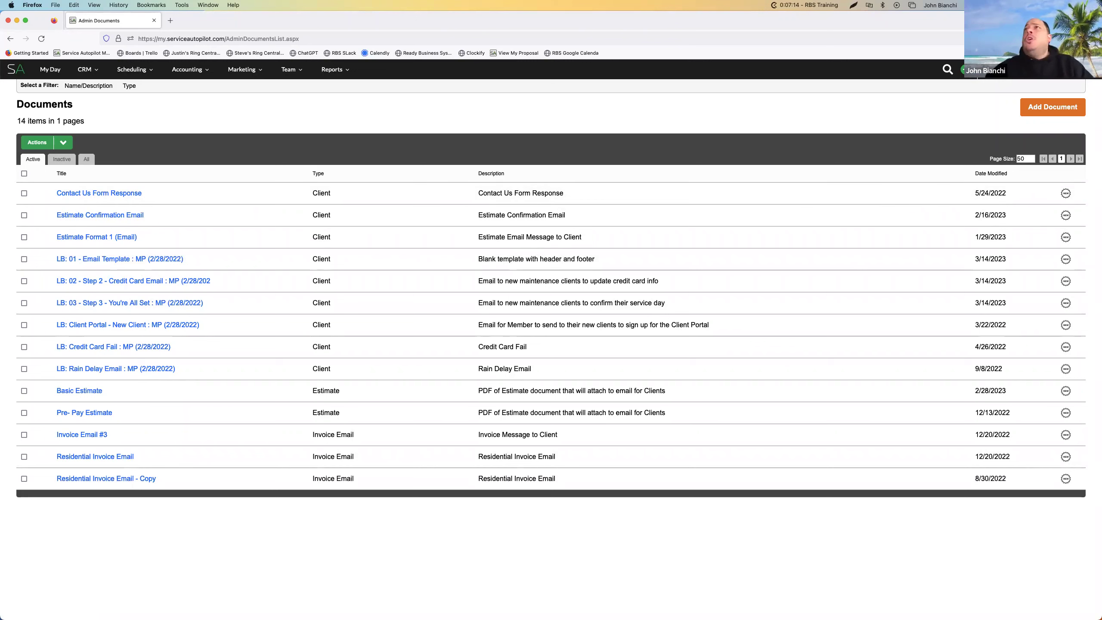
Open the Marketplace in a separate browser tab alongside the documents list and switch to it
{"action": "left_click", "coordinate": [1042, 70]}
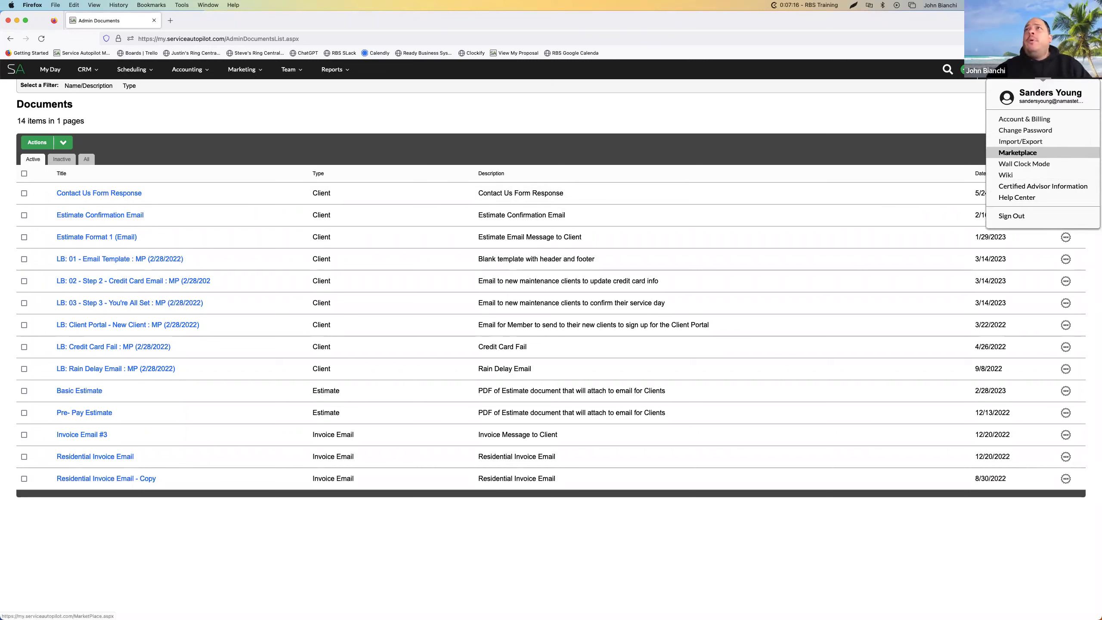
{"action": "left_click", "coordinate": [1017, 153], "text": "super"}
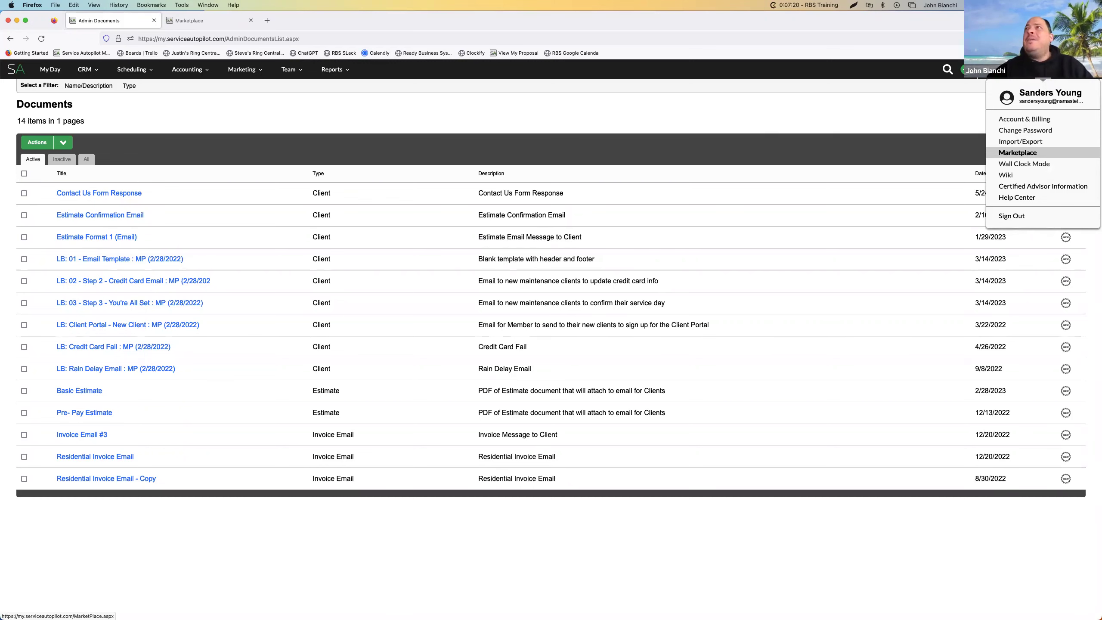
{"action": "left_click", "coordinate": [204, 20]}
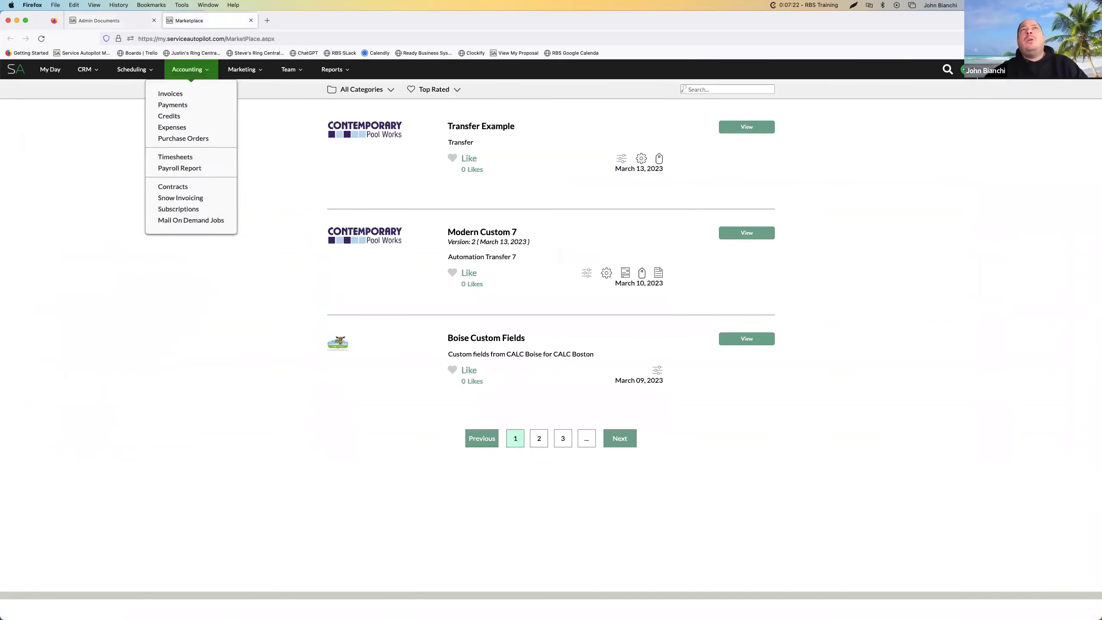
{"action": "left_click", "coordinate": [108, 20]}
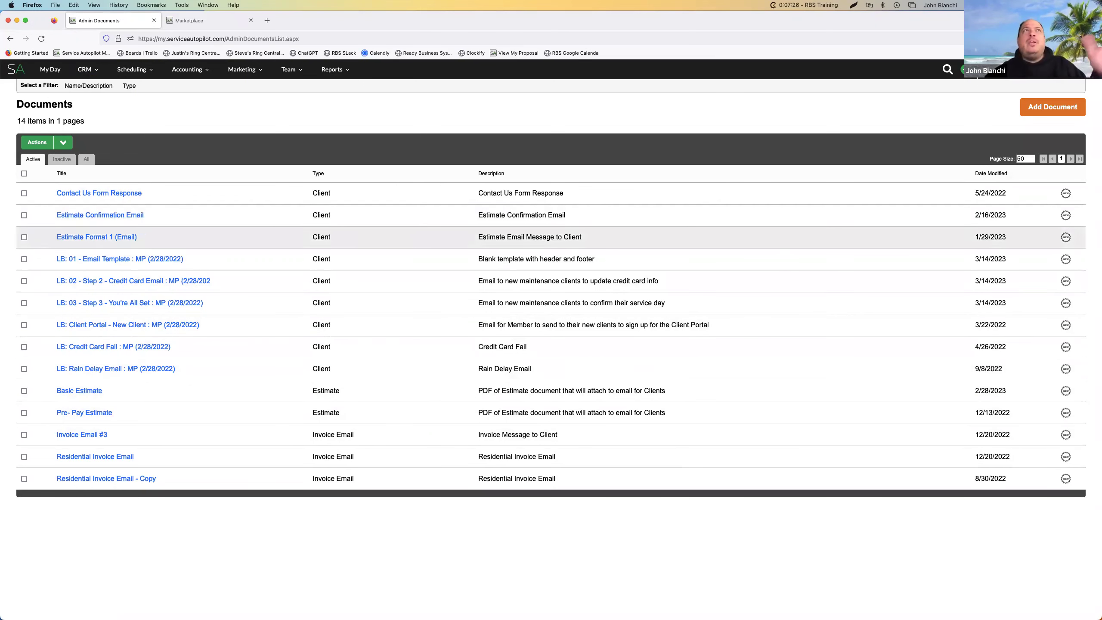
{"action": "key", "text": "ctrl+Tab"}
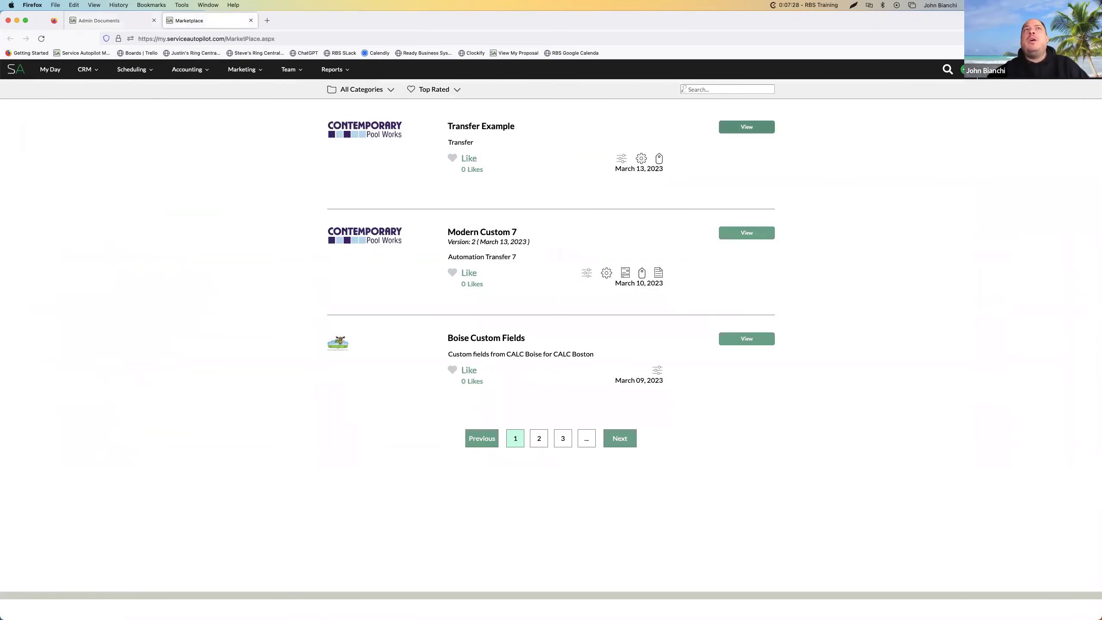
Search the Marketplace for "launch bundle" and view the New Member Launch Bundle - Pro Plus Version
{"action": "left_click", "coordinate": [688, 90]}
{"action": "type", "text": "launch bundle"}
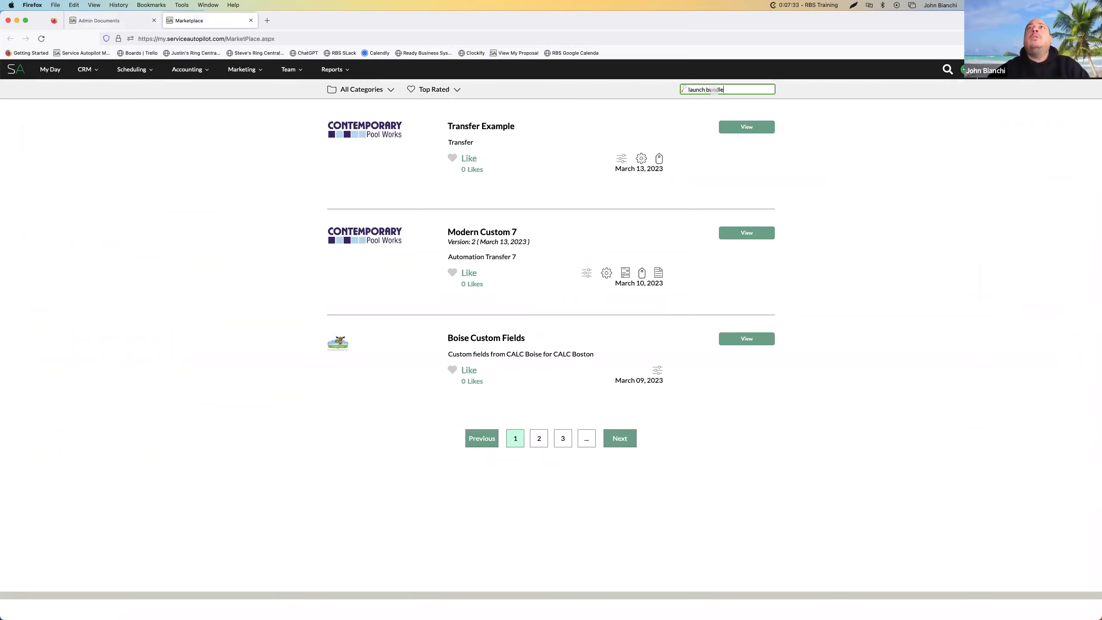
{"action": "key", "text": "Return"}
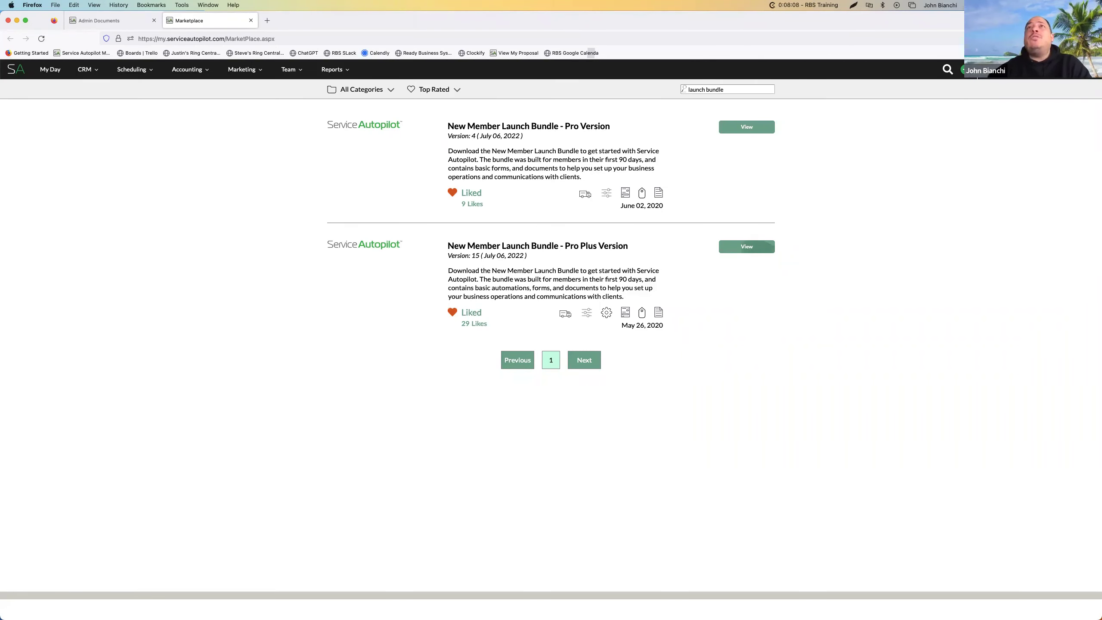
{"action": "left_click", "coordinate": [747, 247]}
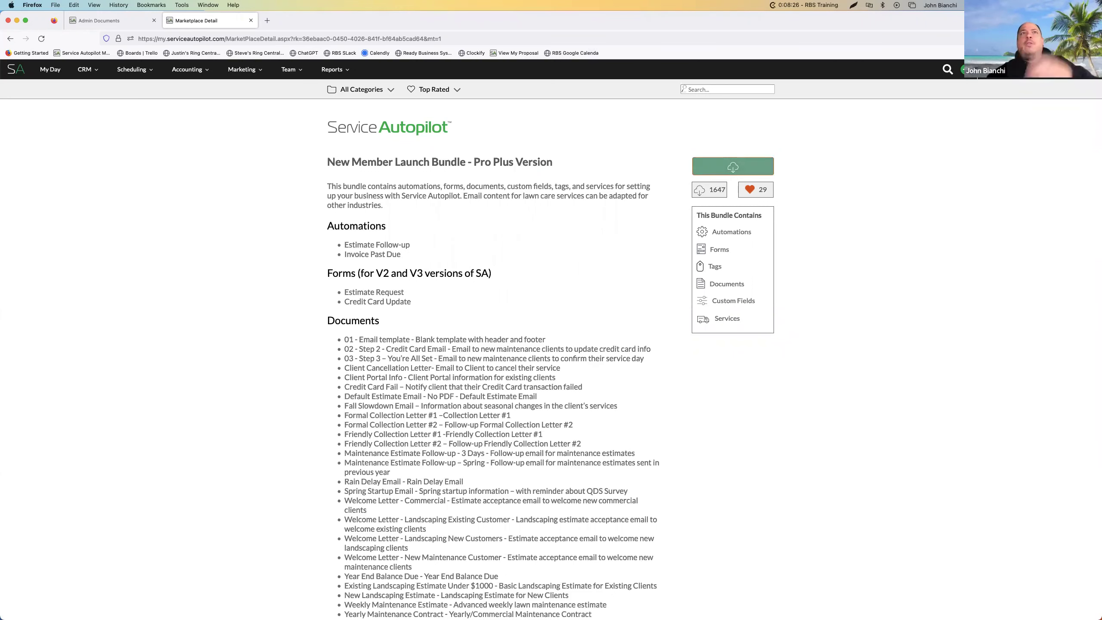
Examine the automations, forms, documents, tags, custom fields and services included in the Pro Plus launch bundle
{"action": "scroll", "coordinate": [551, 347], "scroll_direction": "down", "scroll_amount": 3}
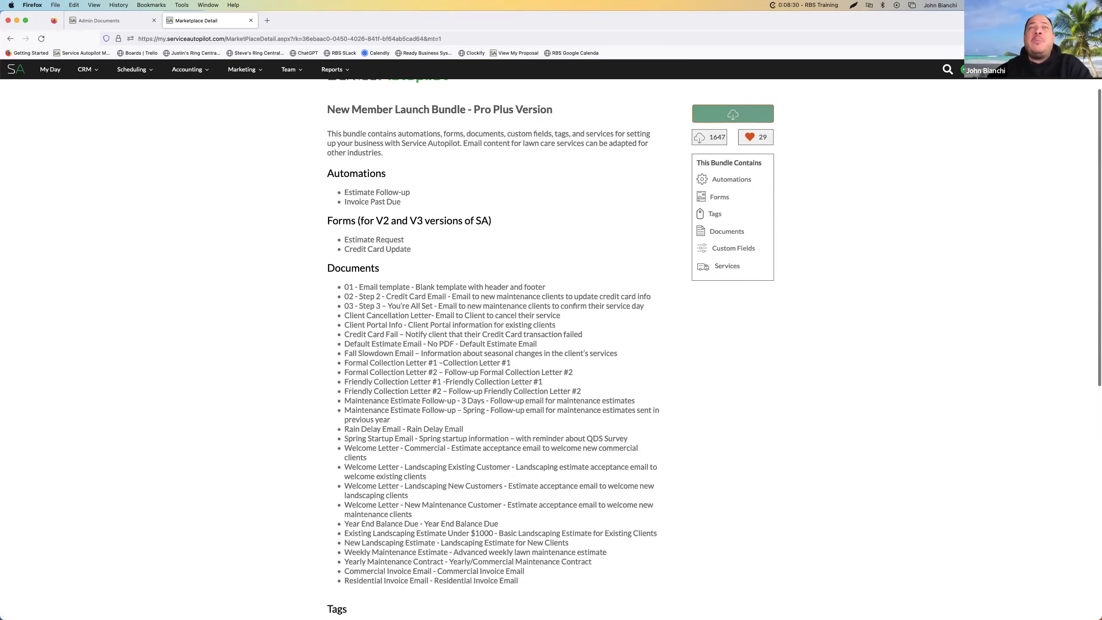
{"action": "scroll", "coordinate": [551, 347], "scroll_direction": "down", "scroll_amount": 3}
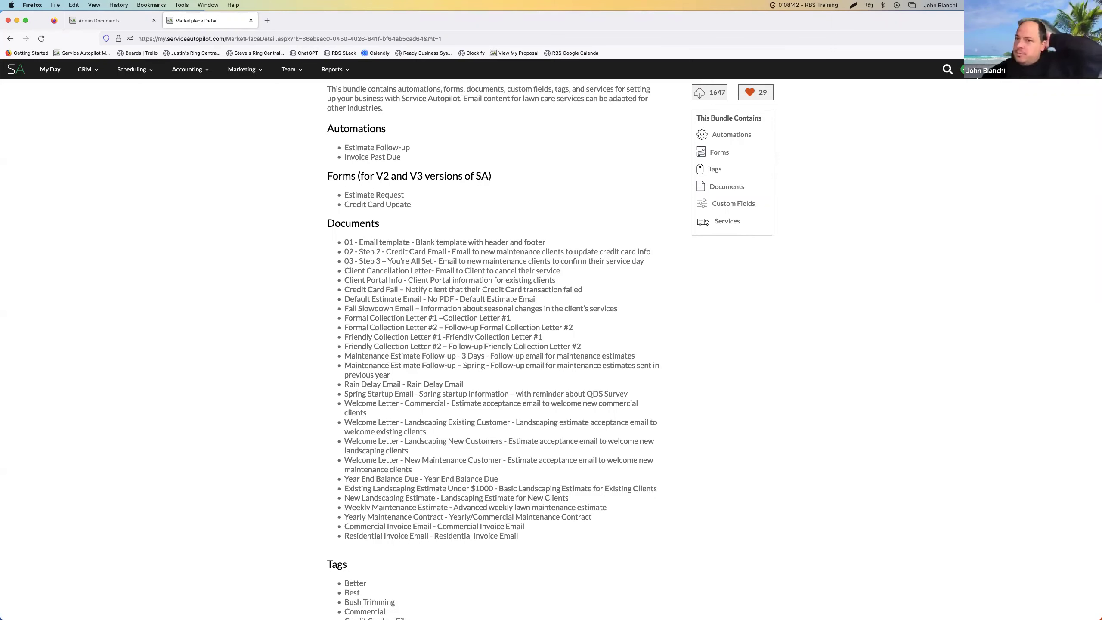
{"action": "scroll", "coordinate": [494, 348], "scroll_direction": "down", "scroll_amount": 2}
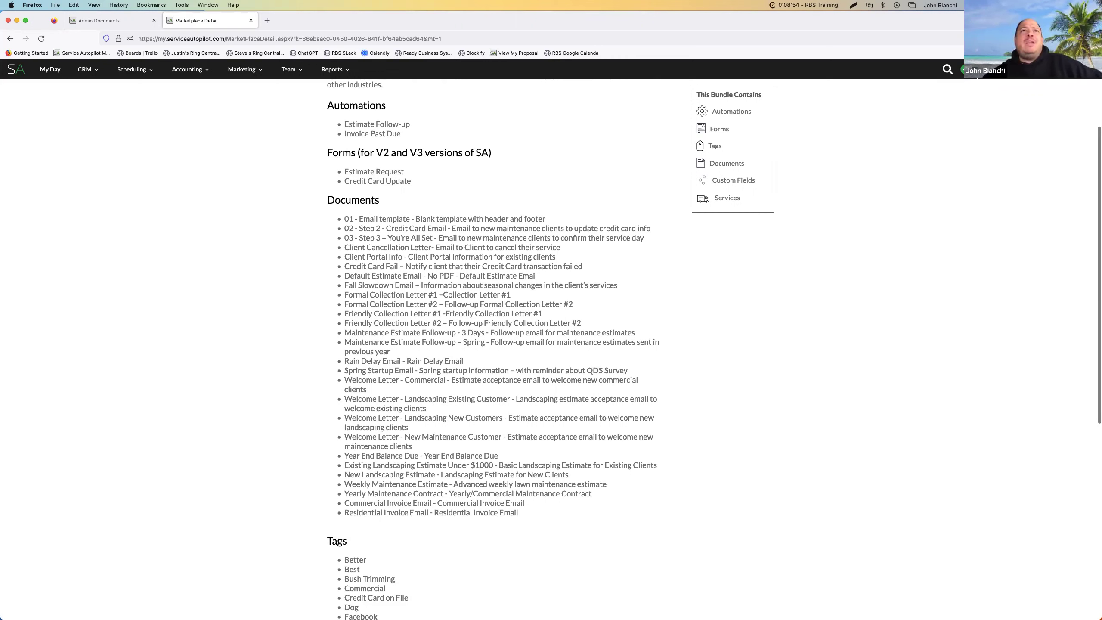
{"action": "scroll", "coordinate": [493, 348], "scroll_direction": "up", "scroll_amount": 1}
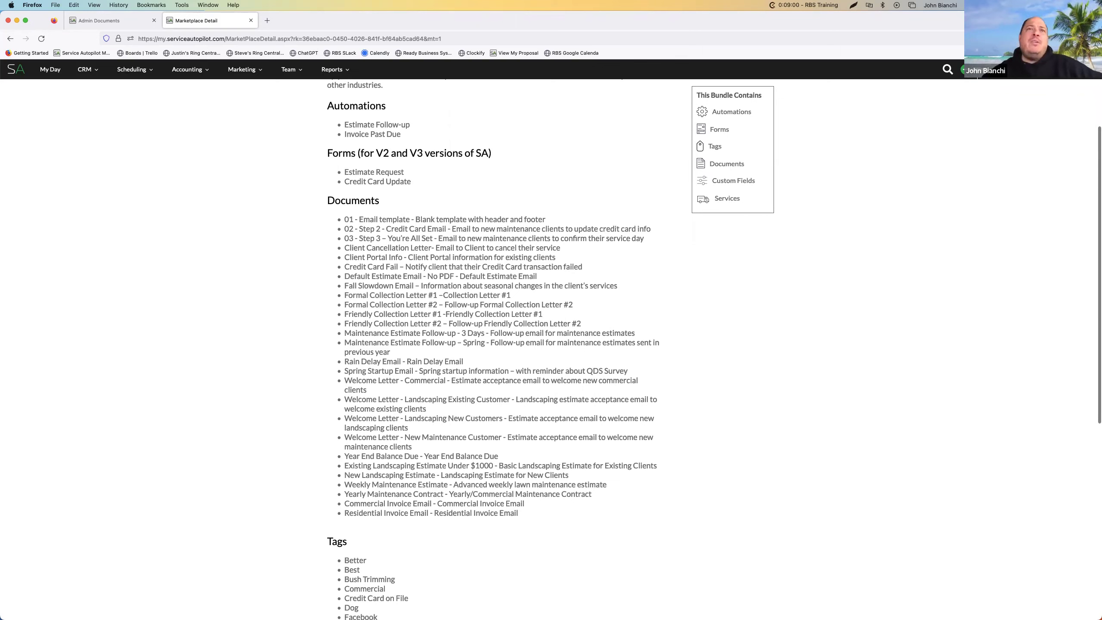
{"action": "scroll", "coordinate": [493, 348], "scroll_direction": "down", "scroll_amount": 2}
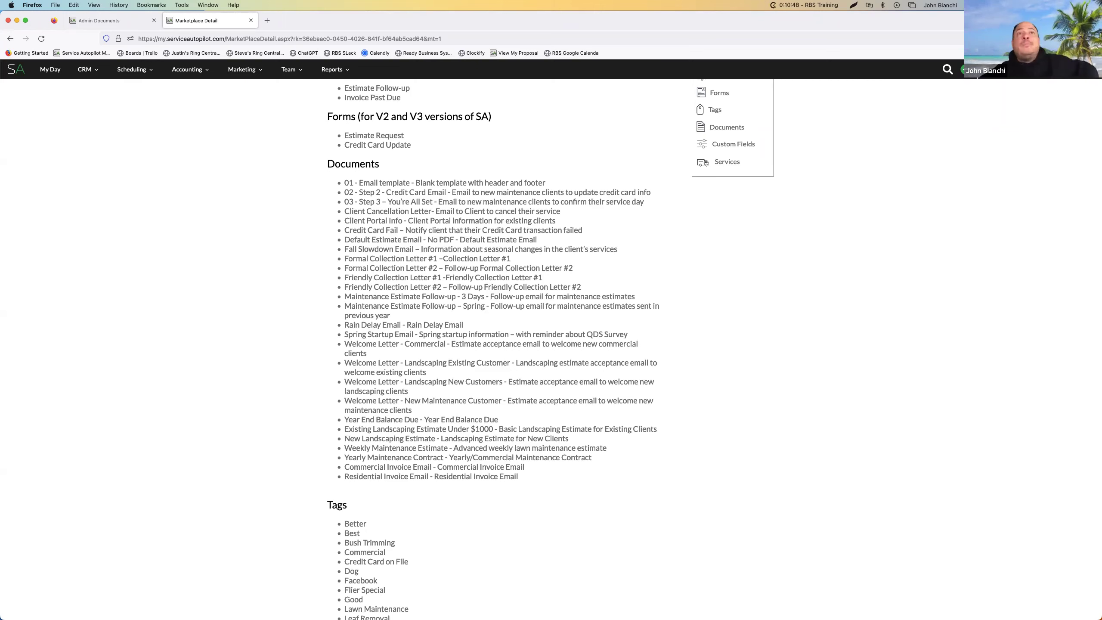
{"action": "scroll", "coordinate": [493, 347], "scroll_direction": "down", "scroll_amount": 10}
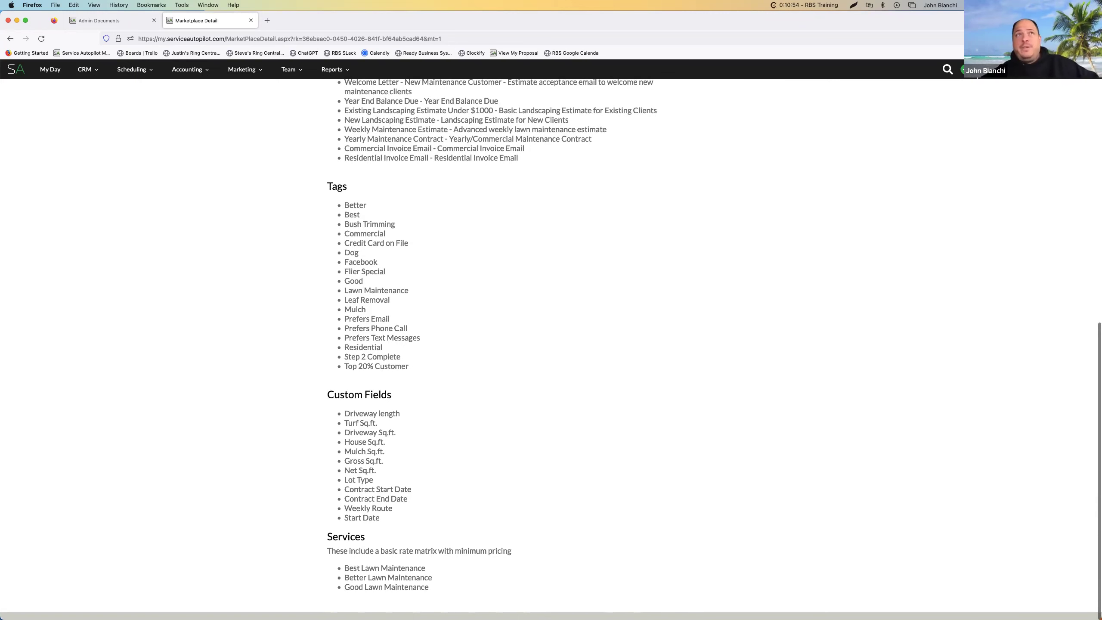
{"action": "scroll", "coordinate": [551, 350], "scroll_direction": "up", "scroll_amount": 1}
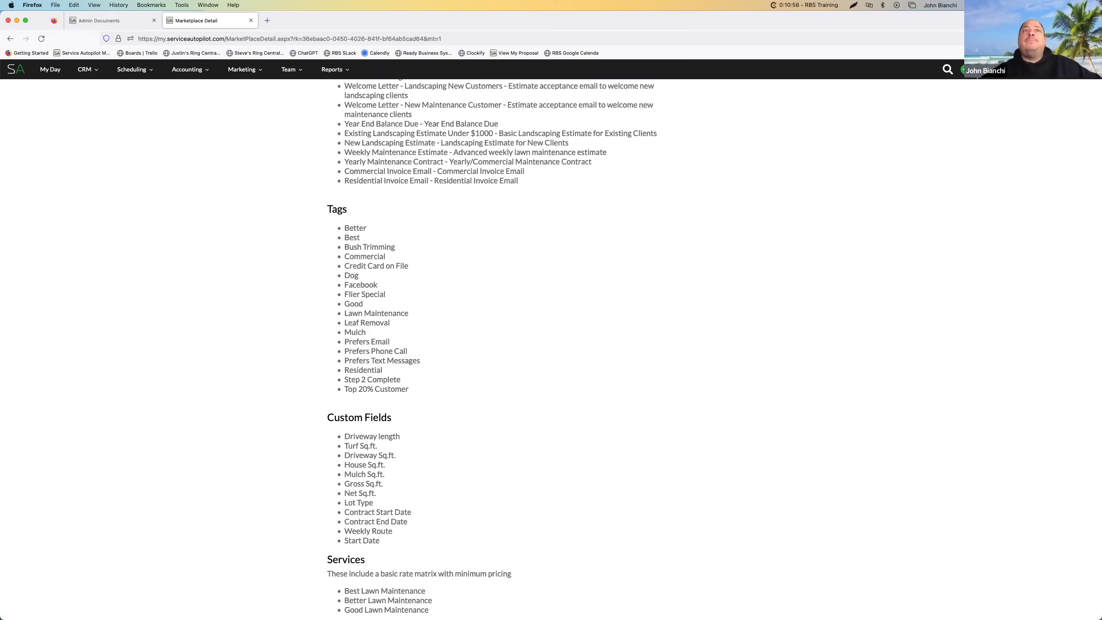
{"action": "scroll", "coordinate": [551, 348], "scroll_direction": "up", "scroll_amount": 10}
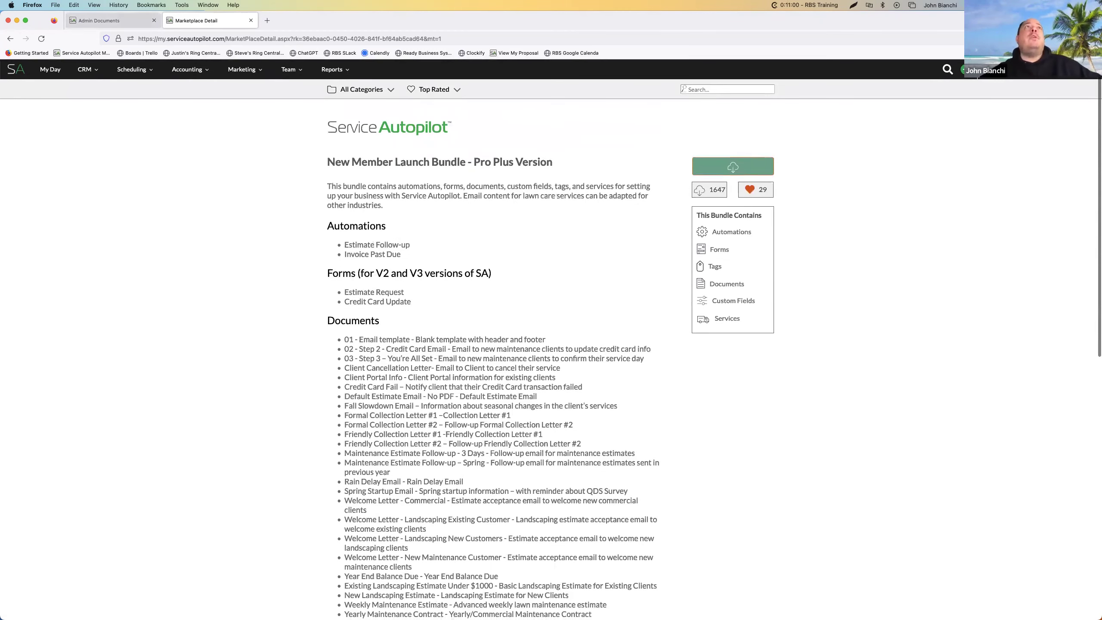
Compare the launch bundle's document list with the account's active documents, ending on the documents list
{"action": "left_click", "coordinate": [100, 20]}
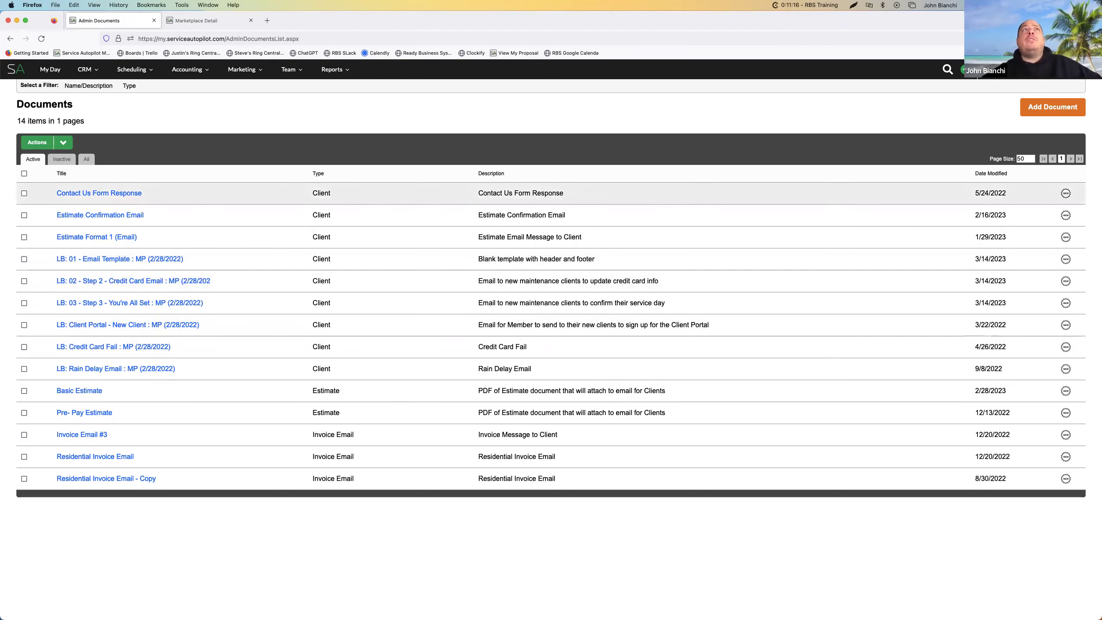
{"action": "left_click", "coordinate": [200, 20]}
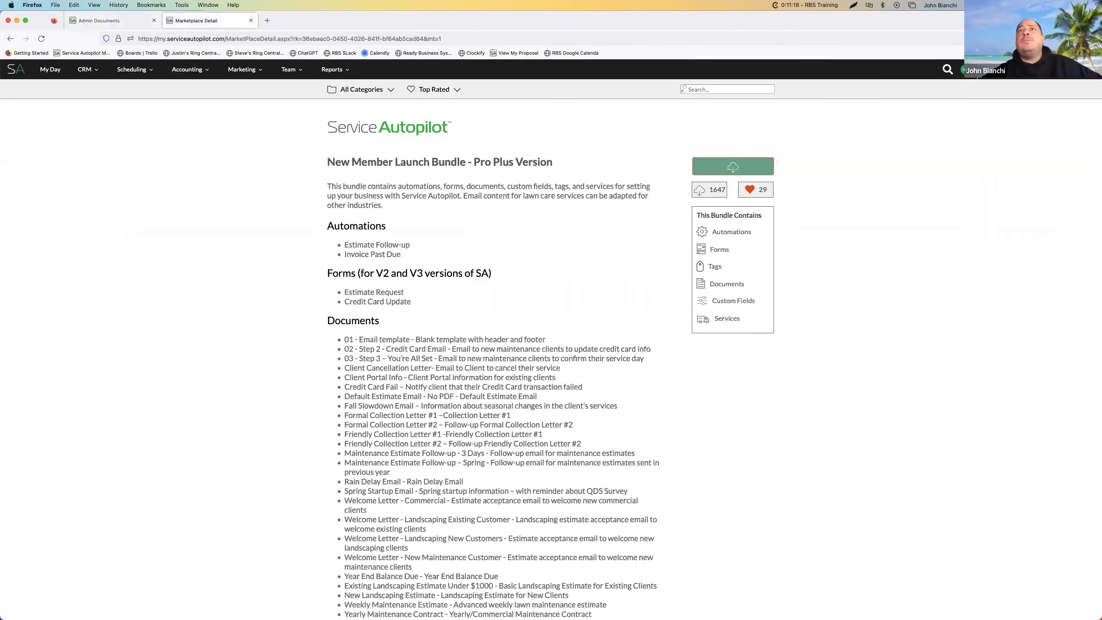
{"action": "scroll", "coordinate": [551, 347], "scroll_direction": "down", "scroll_amount": 10}
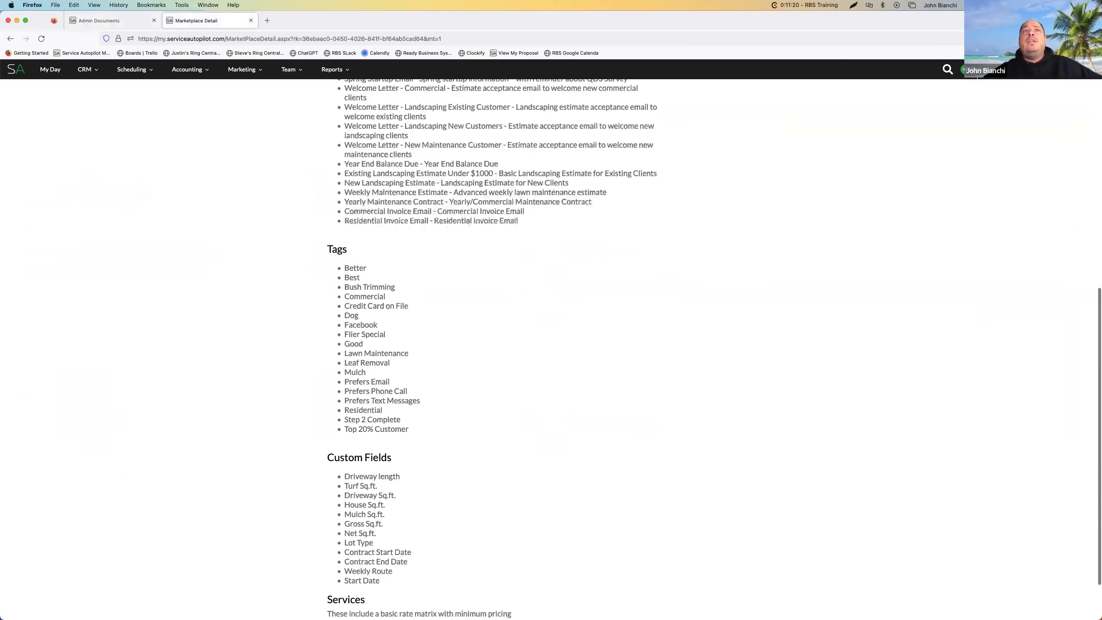
{"action": "scroll", "coordinate": [551, 338], "scroll_direction": "up", "scroll_amount": 10}
{"action": "scroll", "coordinate": [551, 339], "scroll_direction": "down", "scroll_amount": 3}
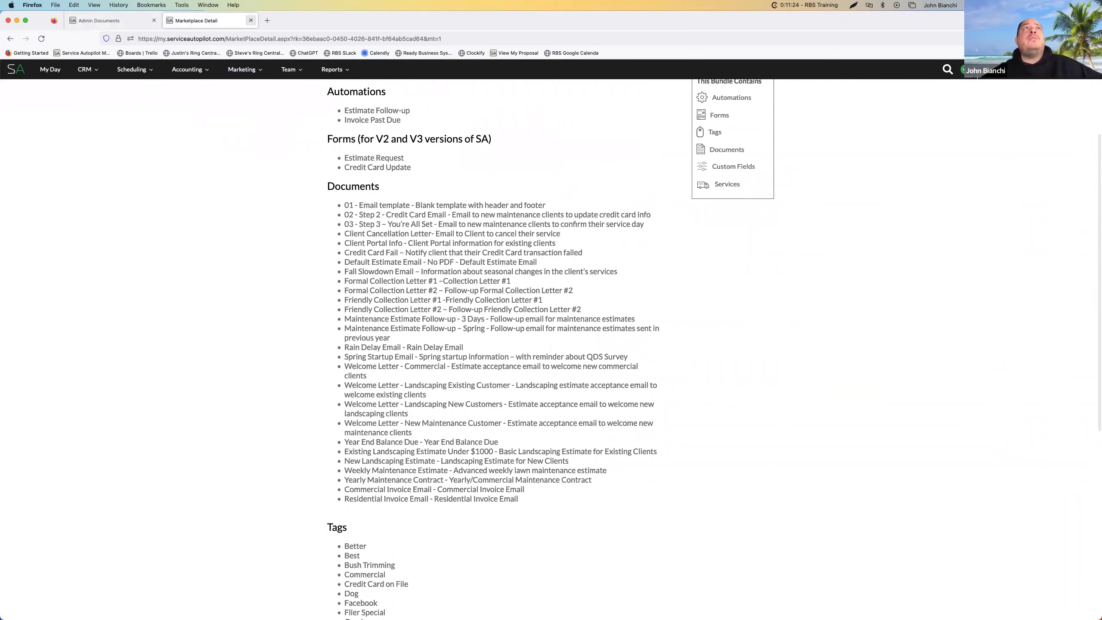
{"action": "key", "text": "ctrl+shift+Tab"}
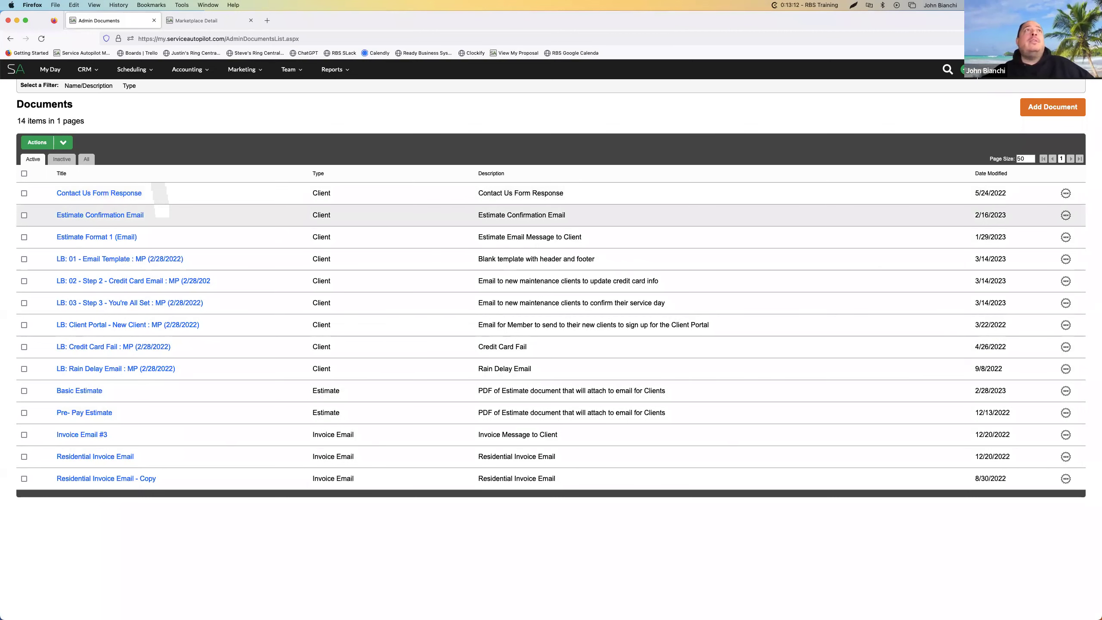
Filter the active documents by the type Estimate and open the Basic Estimate document for editing
{"action": "left_click", "coordinate": [129, 85]}
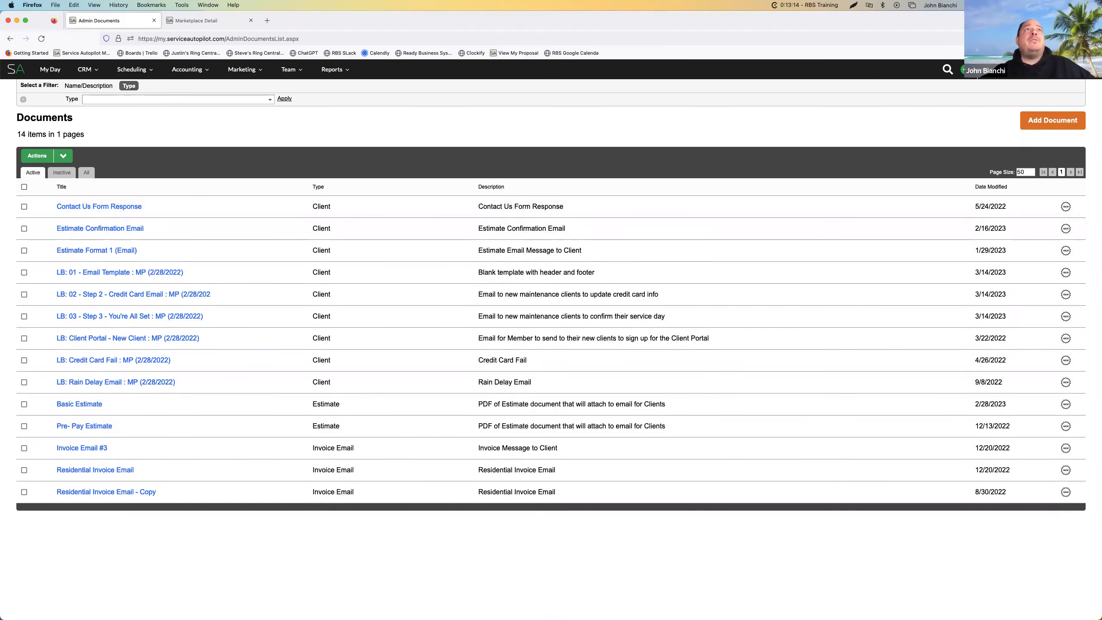
{"action": "left_click", "coordinate": [178, 99]}
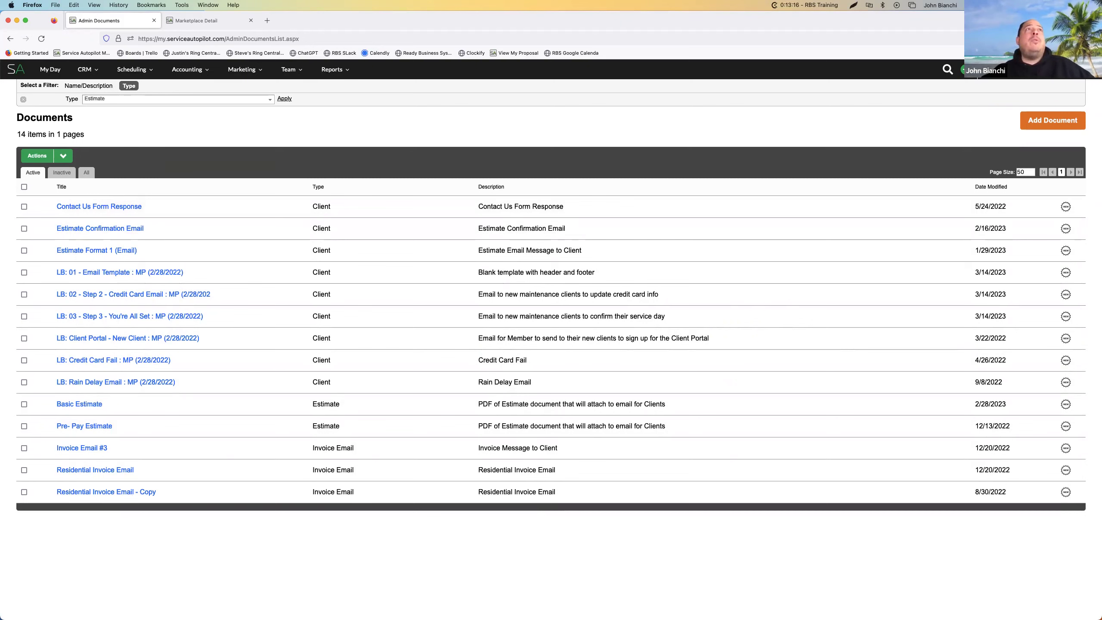
{"action": "left_click", "coordinate": [94, 142]}
{"action": "left_click", "coordinate": [284, 99]}
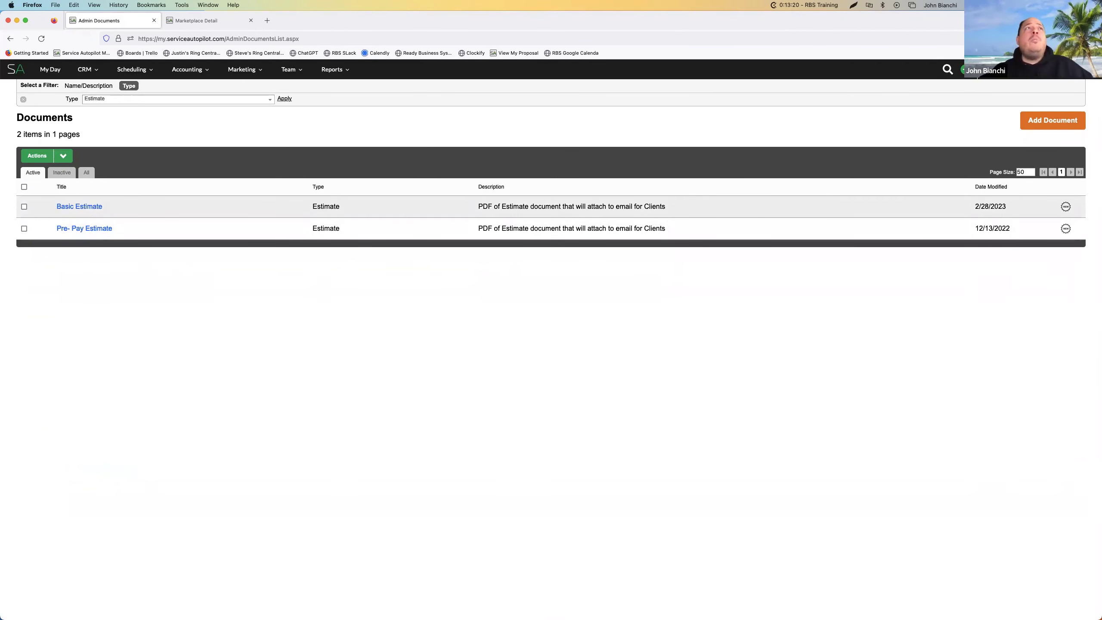
{"action": "left_click", "coordinate": [79, 206]}
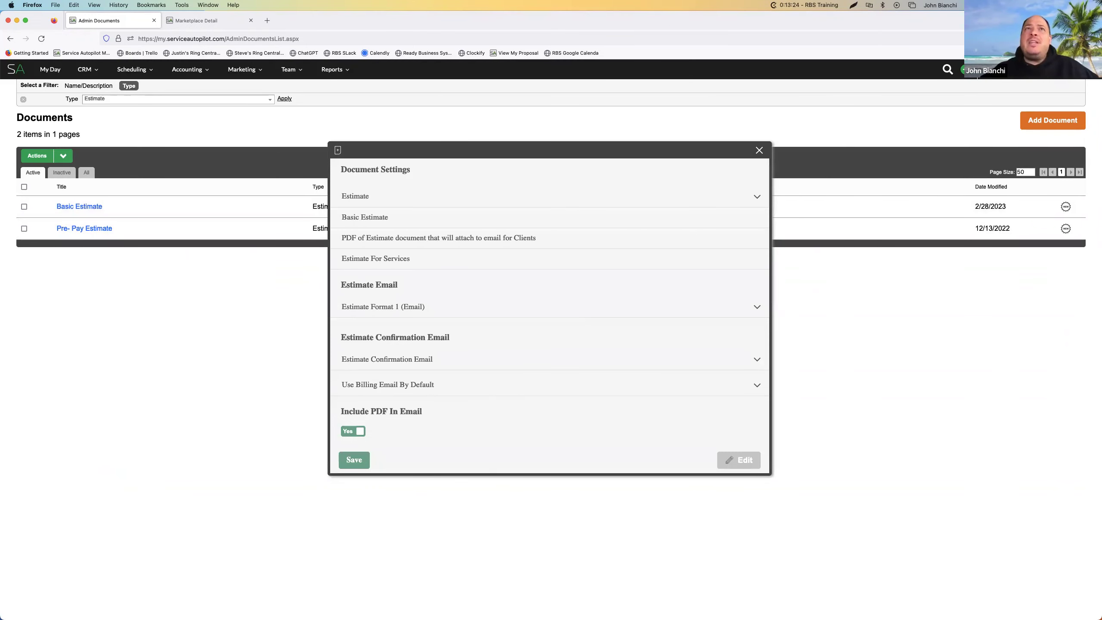
{"action": "left_click", "coordinate": [739, 460]}
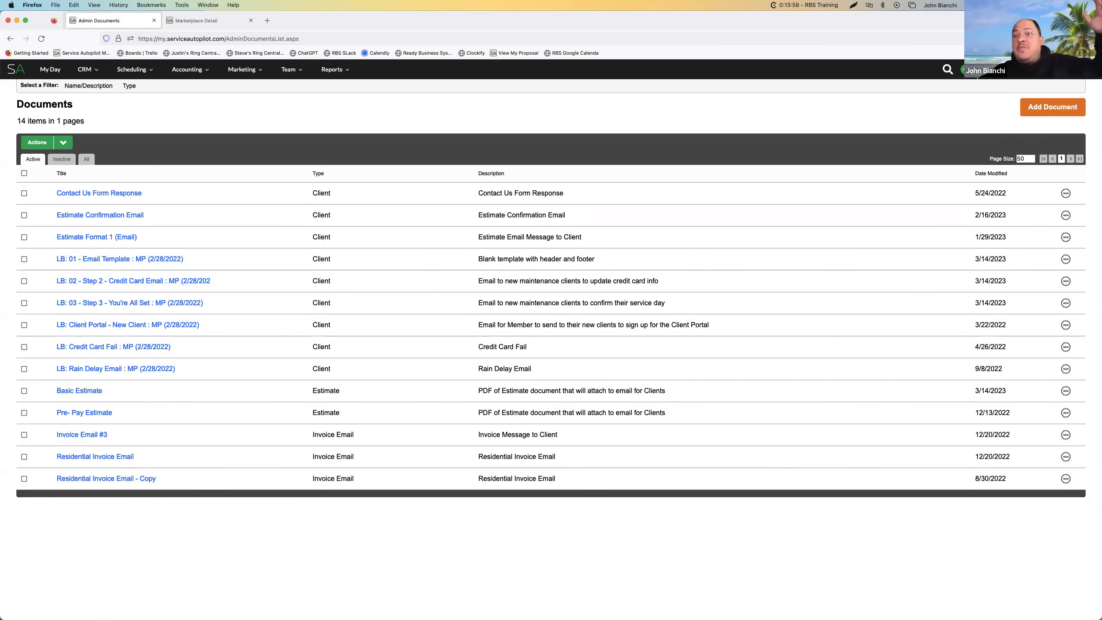
Check the document settings of LB: 01 - Email Template and close them without changes
{"action": "mouse_move", "coordinate": [116, 614]}
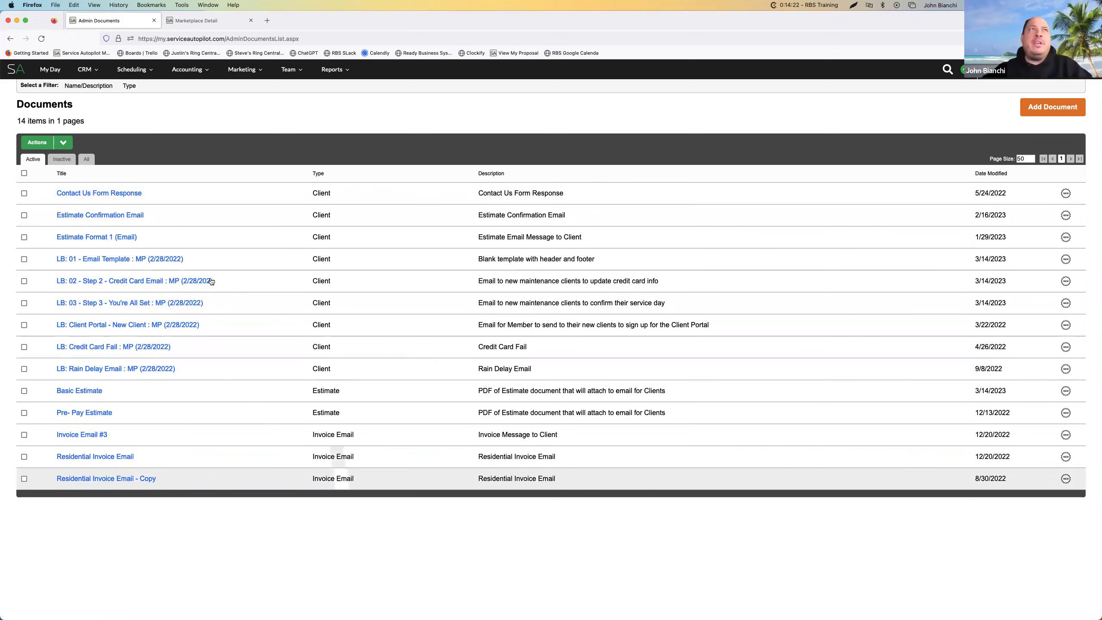
{"action": "left_click", "coordinate": [107, 260]}
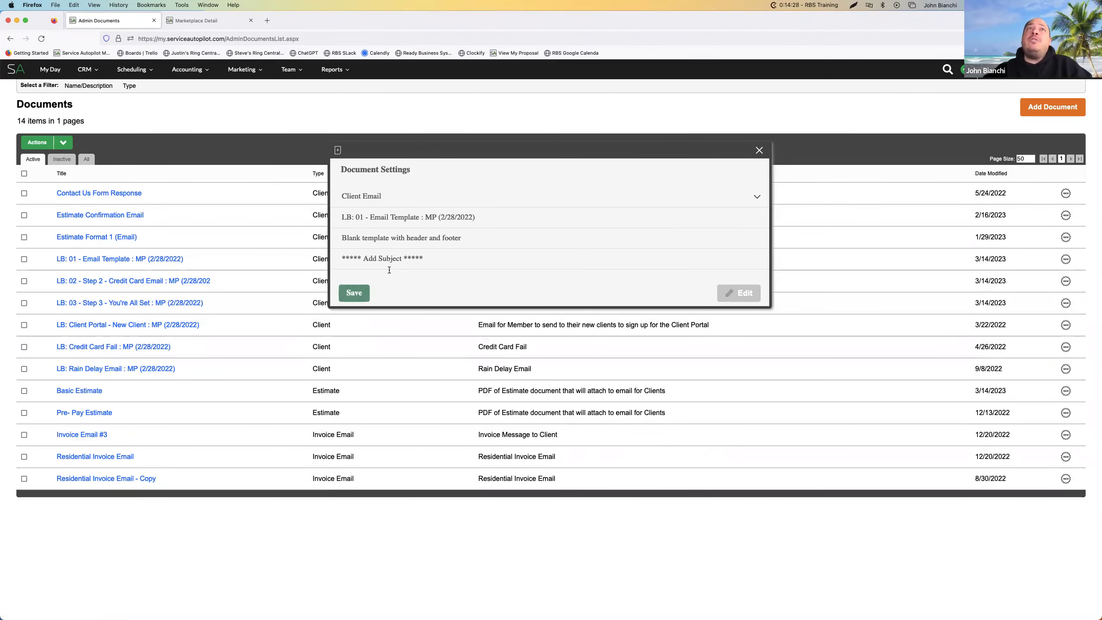
{"action": "left_click", "coordinate": [760, 150]}
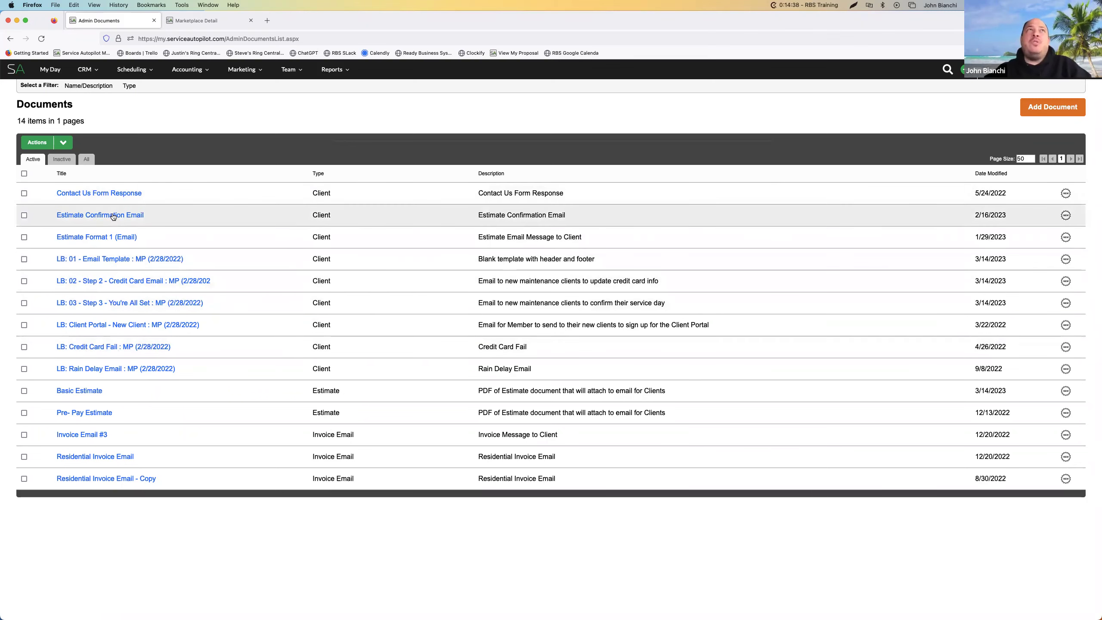
Check the document settings of LB: Client Portal - New Client and close them without changes
{"action": "left_click", "coordinate": [135, 332]}
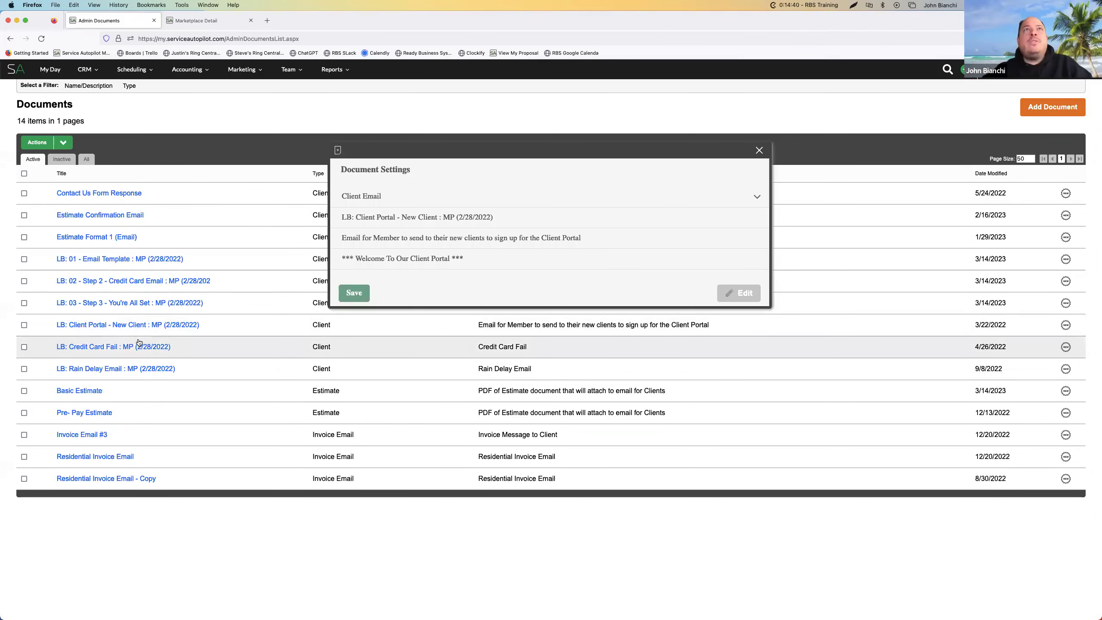
{"action": "left_click", "coordinate": [760, 150]}
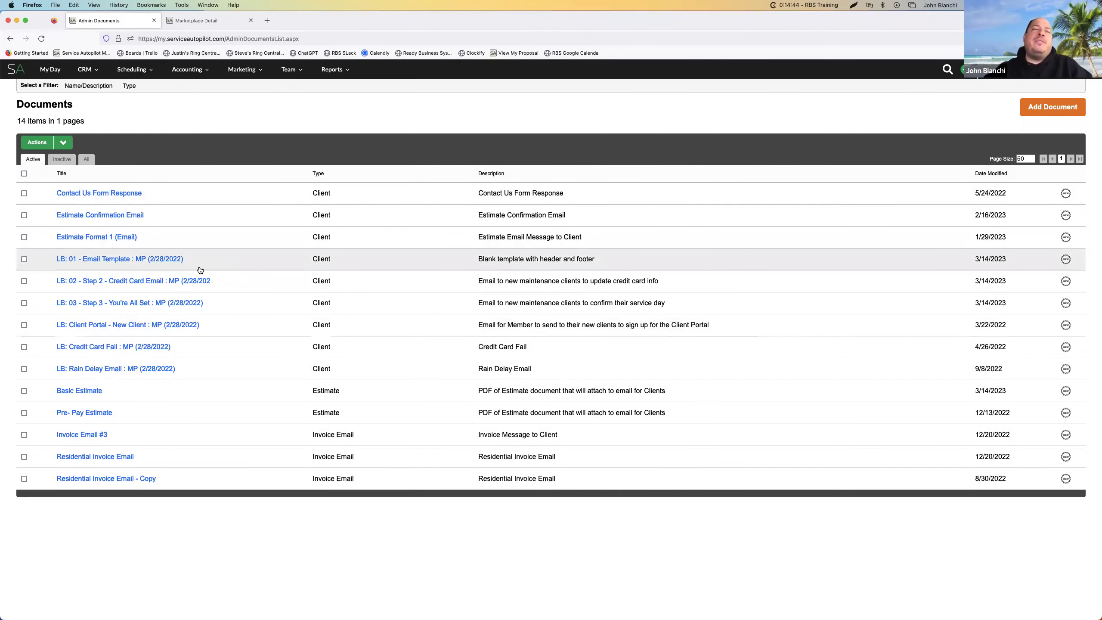
Open the LB: 01 - Email Template, LB: 02 - Step 2 and LB: 03 - Step 3 documents in separate editor tabs
{"action": "left_click", "coordinate": [98, 259]}
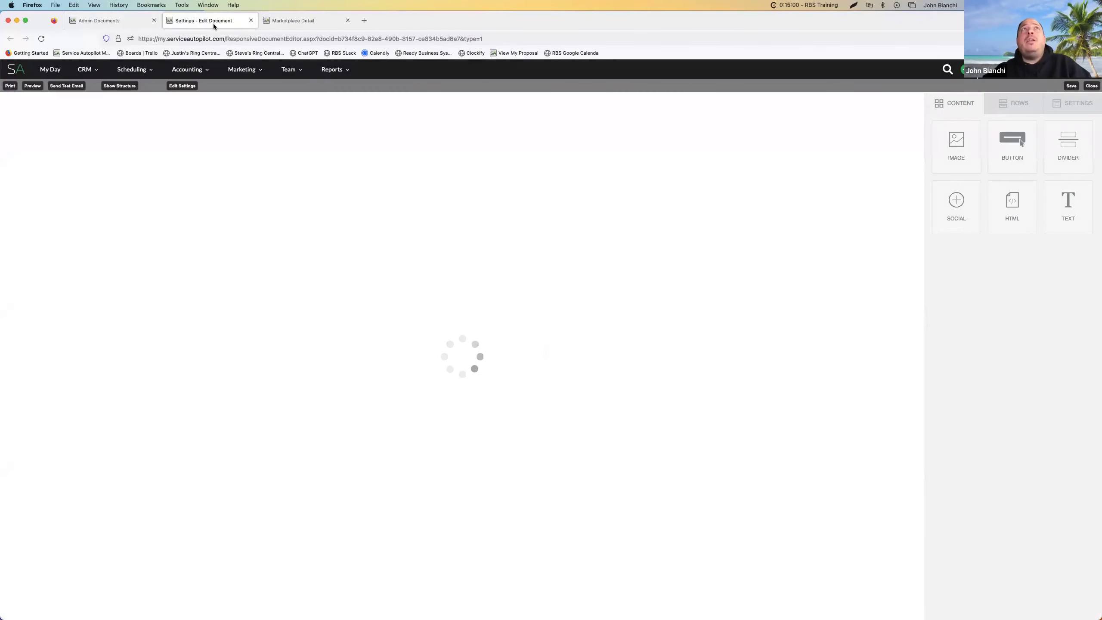
{"action": "left_click", "coordinate": [101, 22]}
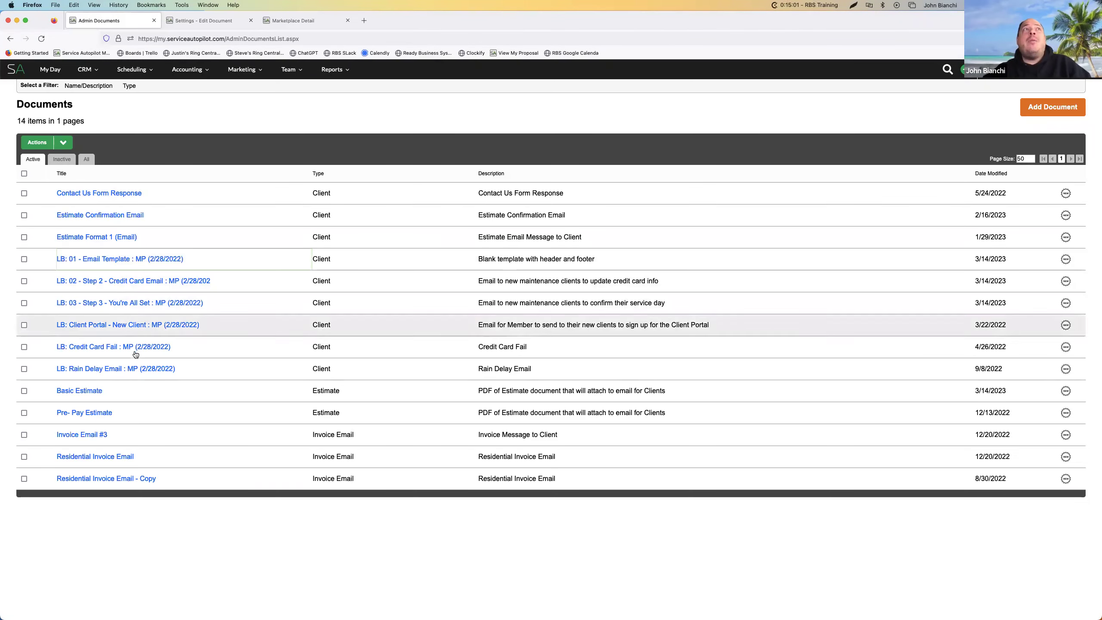
{"action": "left_click", "coordinate": [112, 280]}
{"action": "left_click", "coordinate": [114, 20]}
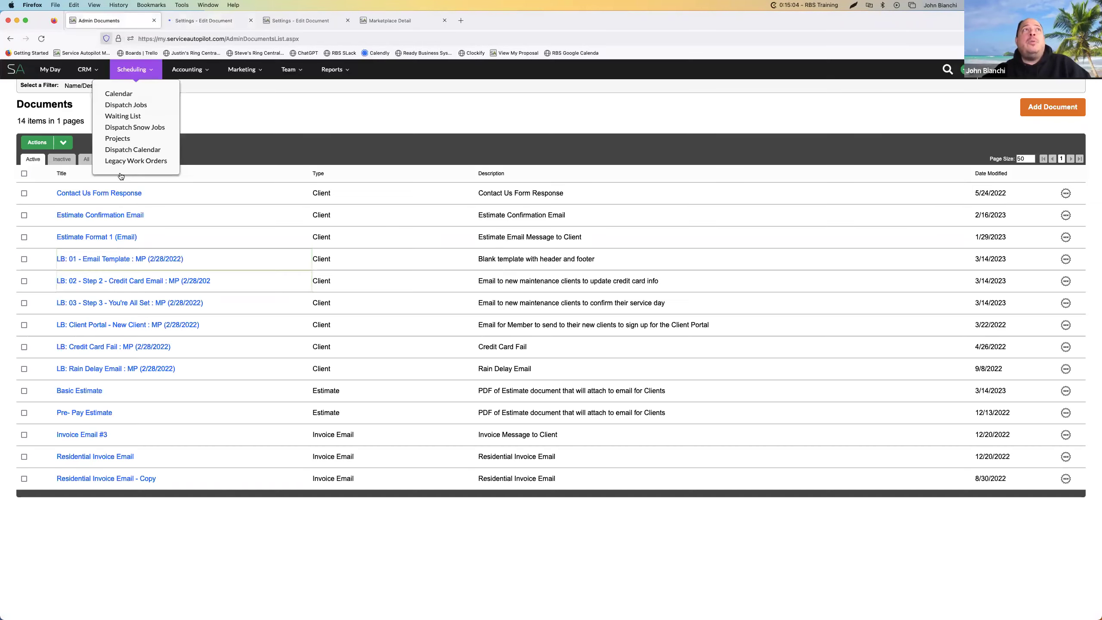
{"action": "left_click", "coordinate": [101, 303]}
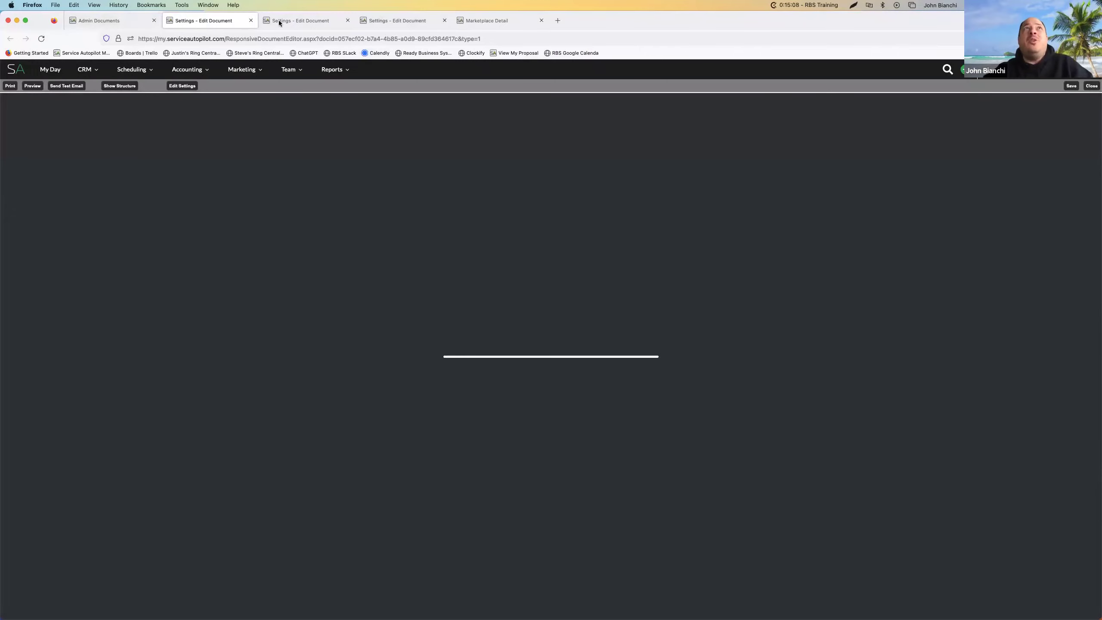
Compare the layout and content of the three launch bundle email documents across their editor tabs
{"action": "left_click", "coordinate": [280, 22]}
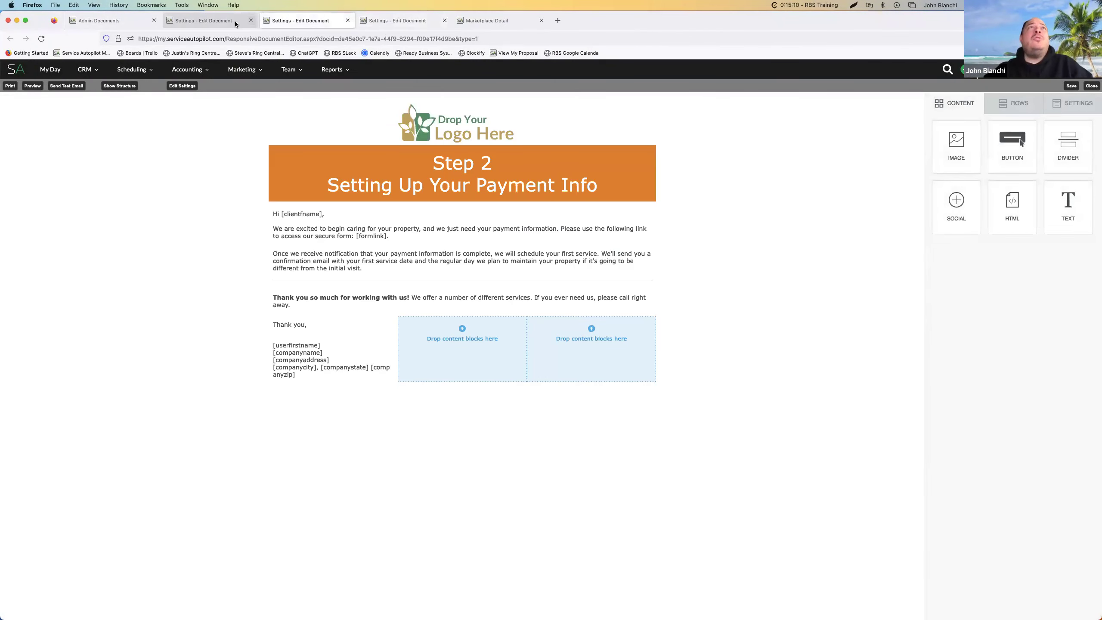
{"action": "left_click", "coordinate": [235, 21]}
{"action": "left_click", "coordinate": [382, 20]}
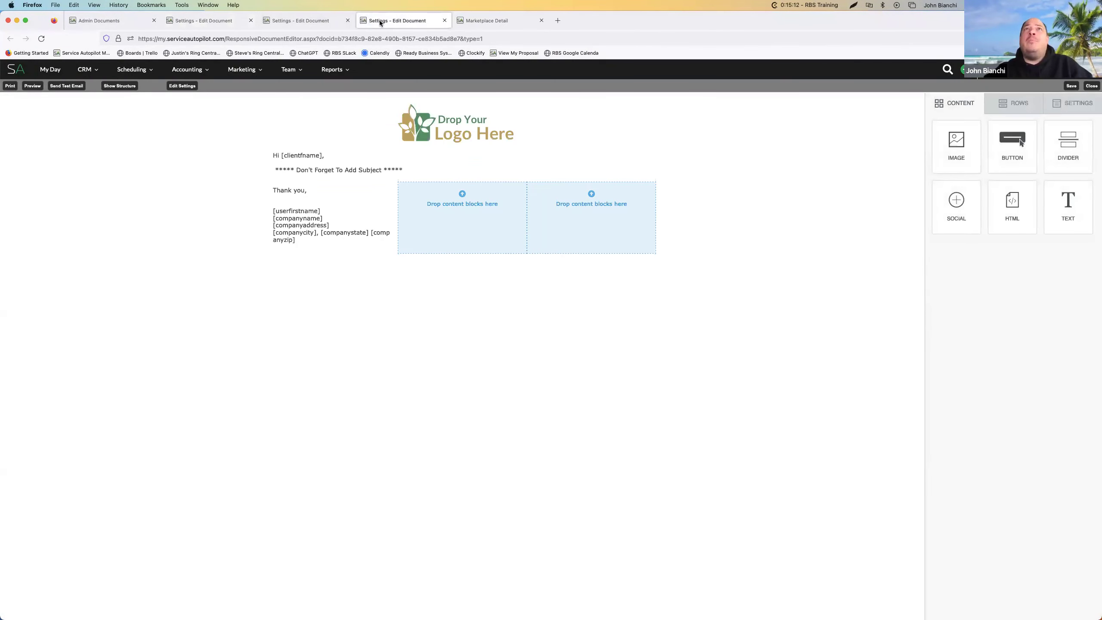
{"action": "left_click", "coordinate": [301, 21]}
{"action": "left_click", "coordinate": [235, 21]}
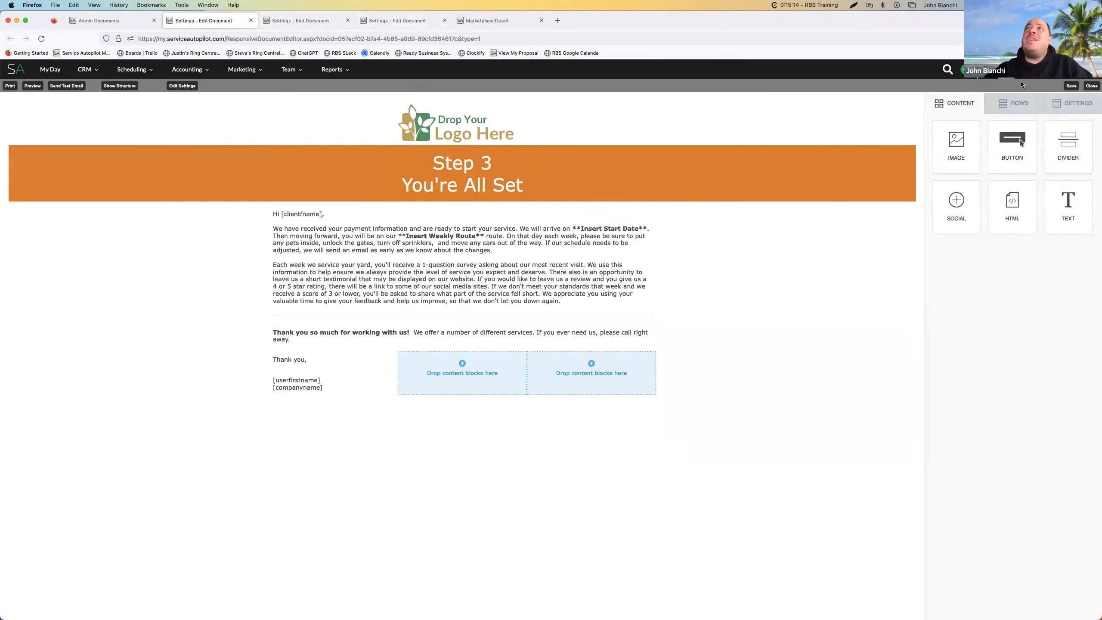
Close the three document editor tabs and the Marketplace Detail tab, leaving only the documents list open
{"action": "left_click", "coordinate": [445, 20]}
{"action": "left_click", "coordinate": [347, 20]}
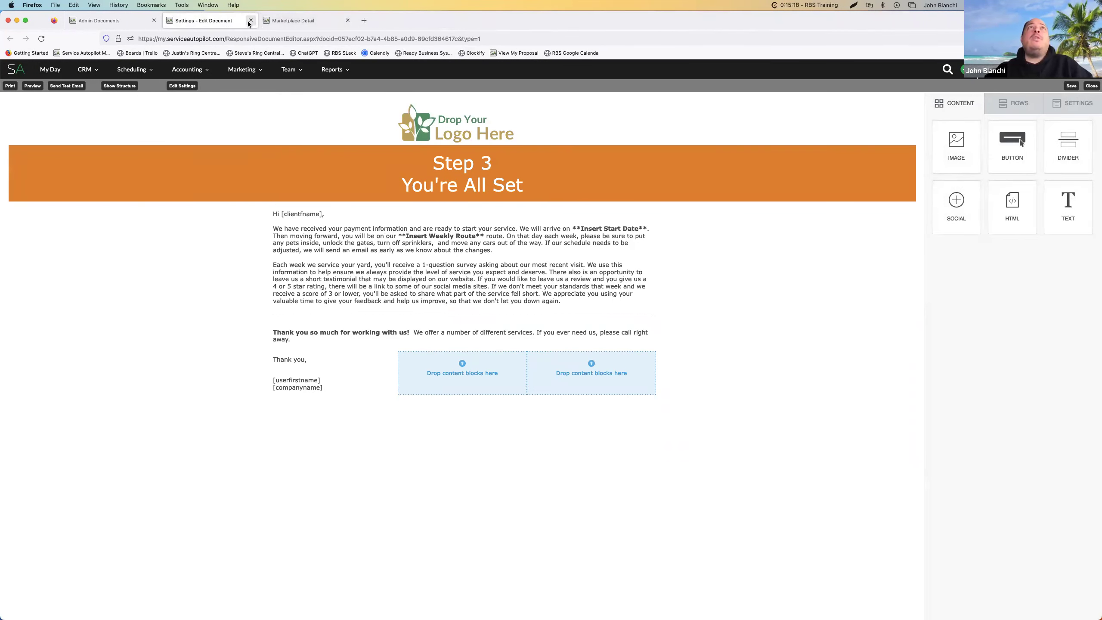
{"action": "left_click", "coordinate": [250, 20]}
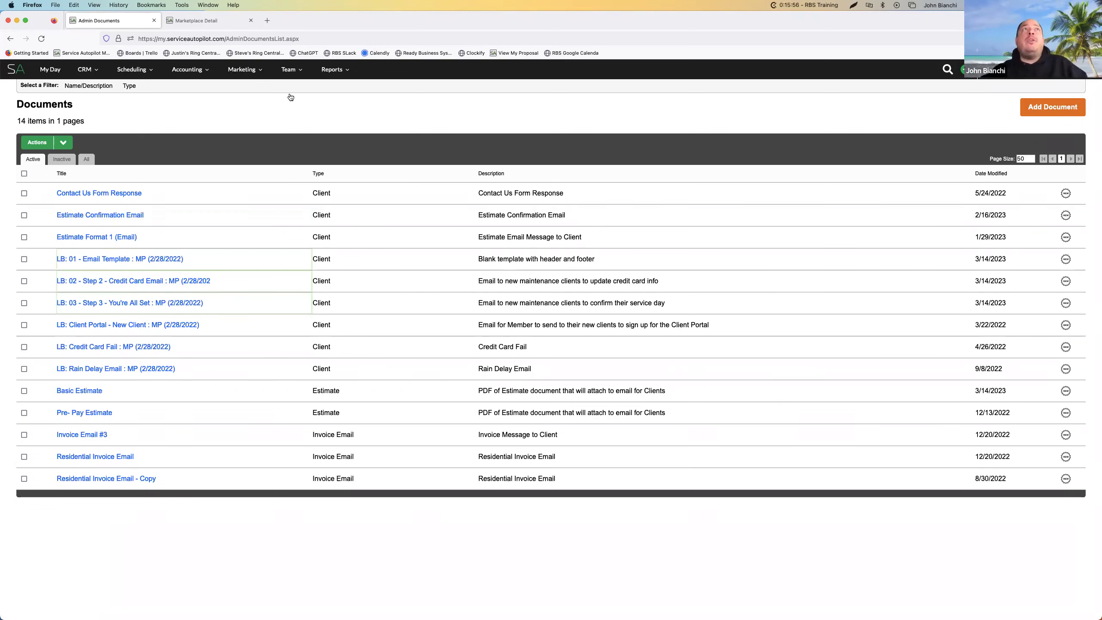
{"action": "left_click", "coordinate": [251, 21]}
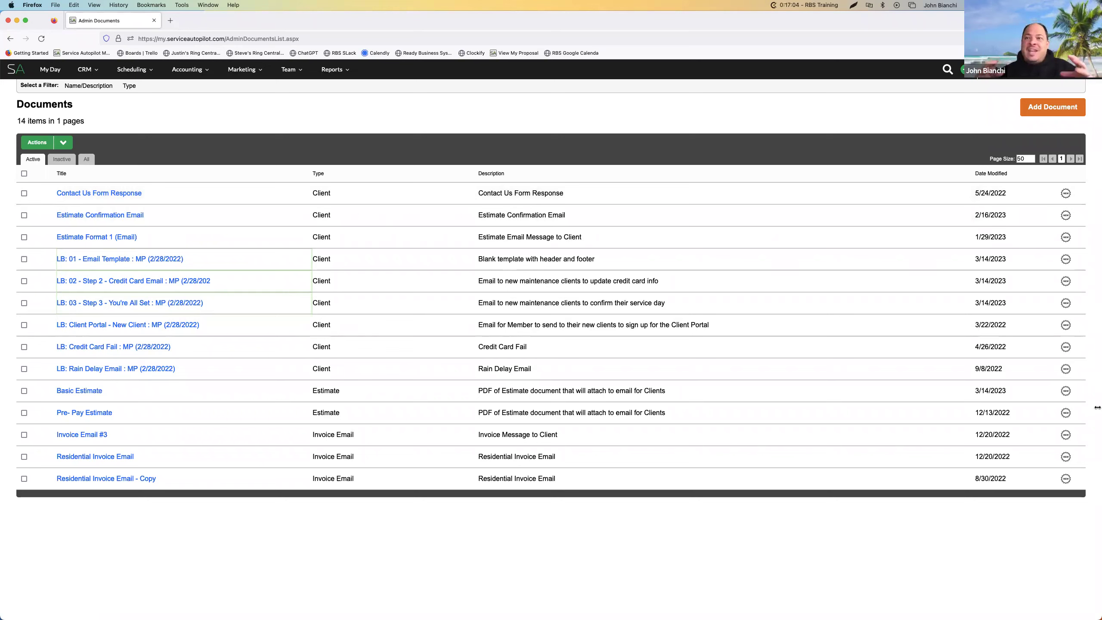
Switch the documents list to show the inactive documents
{"action": "left_click", "coordinate": [63, 142]}
{"action": "left_click", "coordinate": [68, 164]}
{"action": "left_click", "coordinate": [62, 158]}
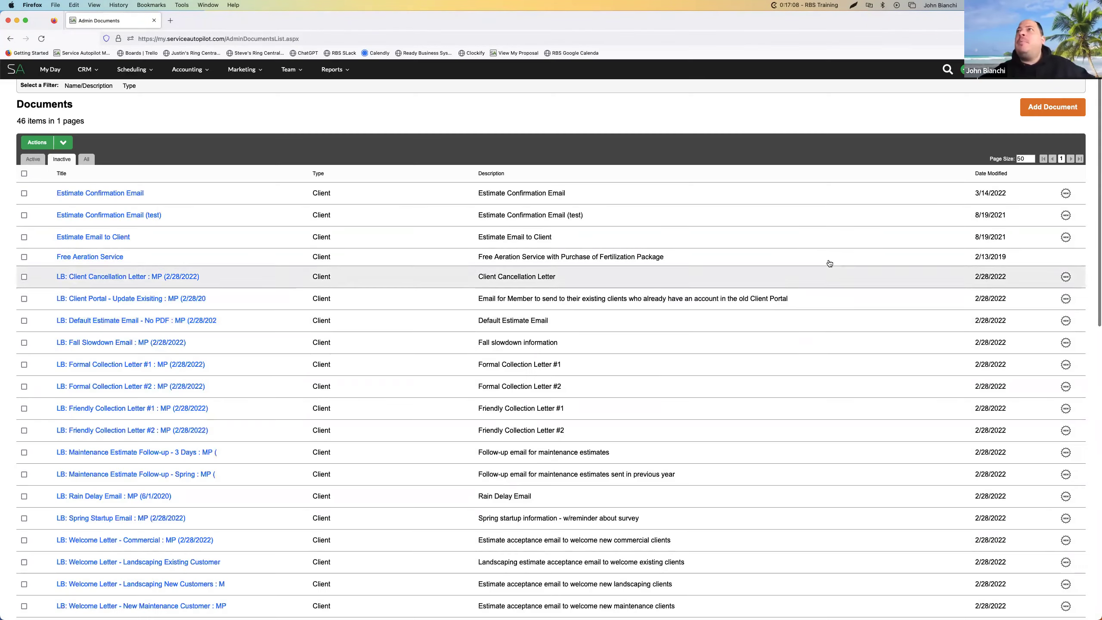
Open the inactive Free Aeration Service document in the old editor, review its email text and personalization options, and close it without saving
{"action": "left_click", "coordinate": [105, 261]}
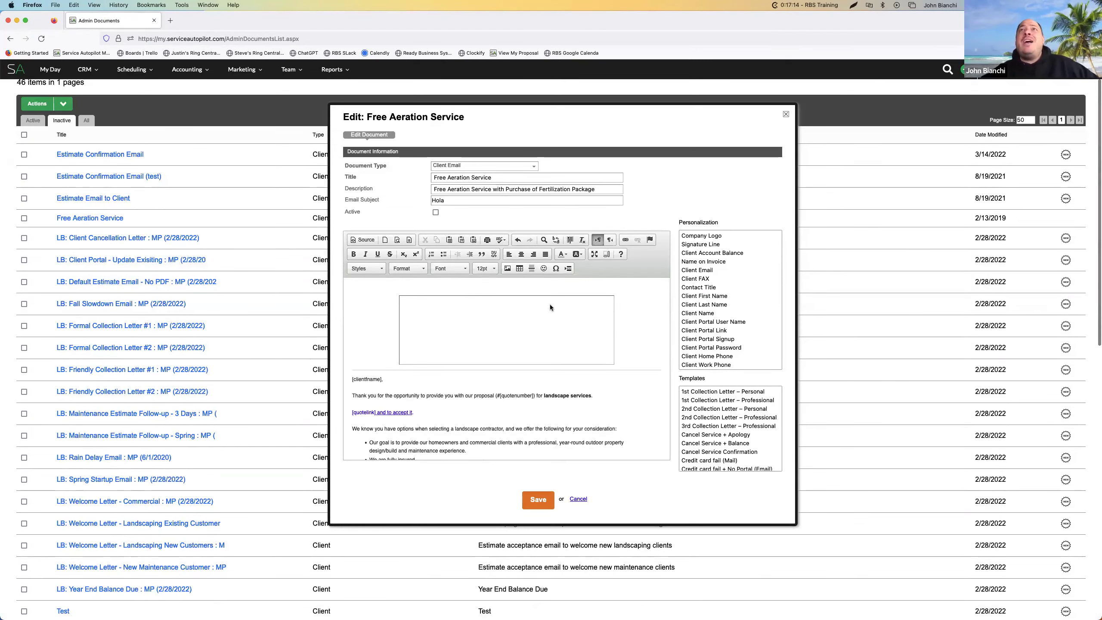
{"action": "scroll", "coordinate": [572, 316], "scroll_direction": "down", "scroll_amount": 15}
{"action": "scroll", "coordinate": [573, 316], "scroll_direction": "down", "scroll_amount": 5}
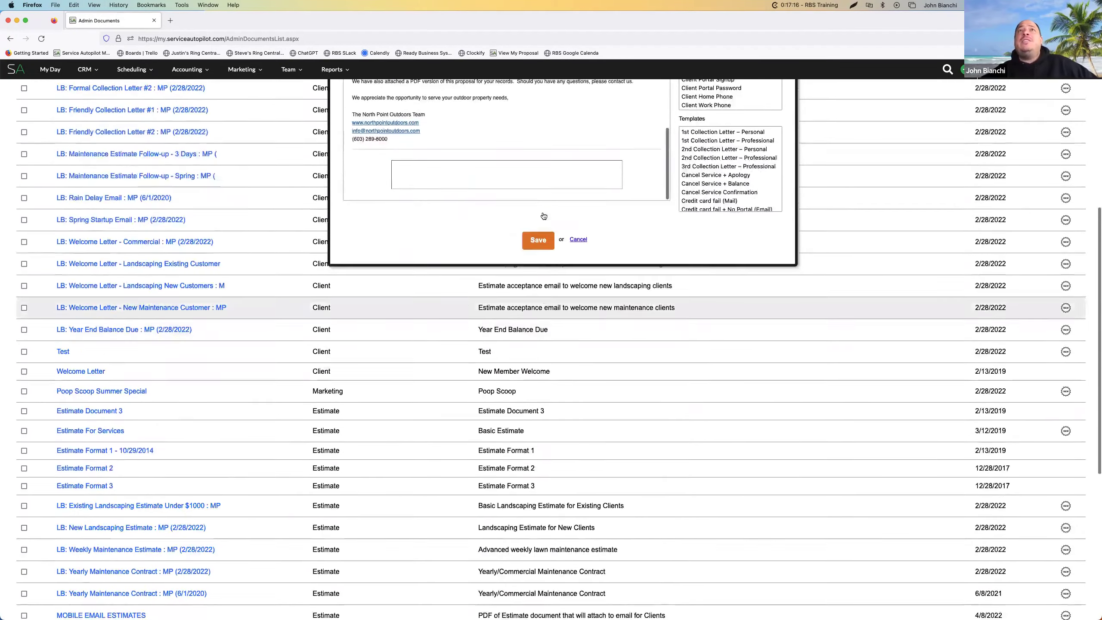
{"action": "scroll", "coordinate": [560, 347], "scroll_direction": "up", "scroll_amount": 7}
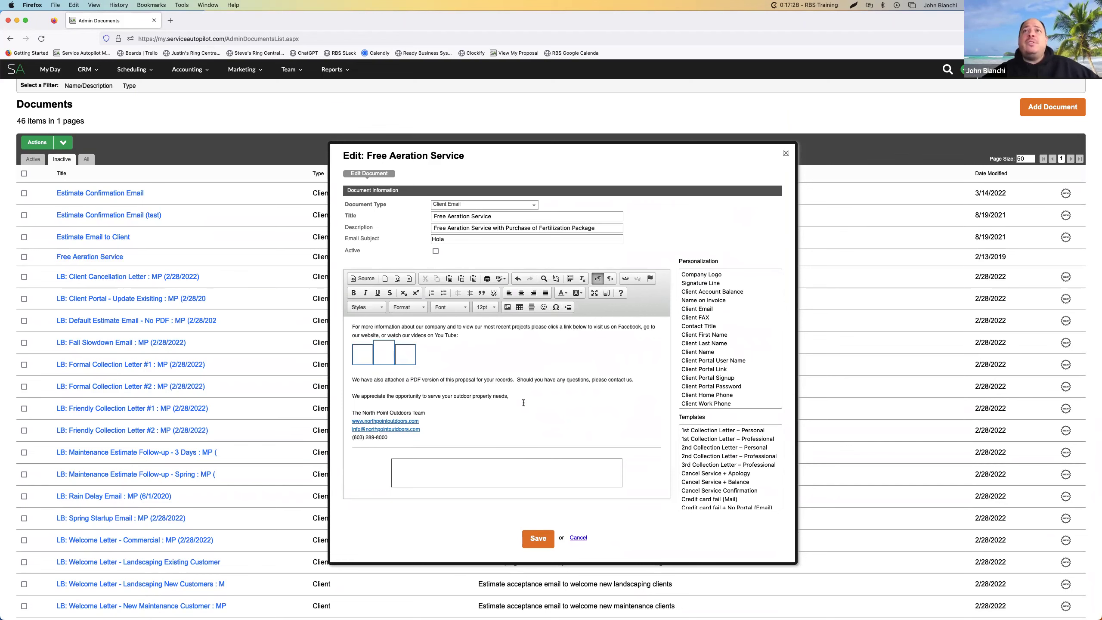
{"action": "scroll", "coordinate": [524, 403], "scroll_direction": "down", "scroll_amount": 5}
{"action": "scroll", "coordinate": [520, 260], "scroll_direction": "up", "scroll_amount": 10}
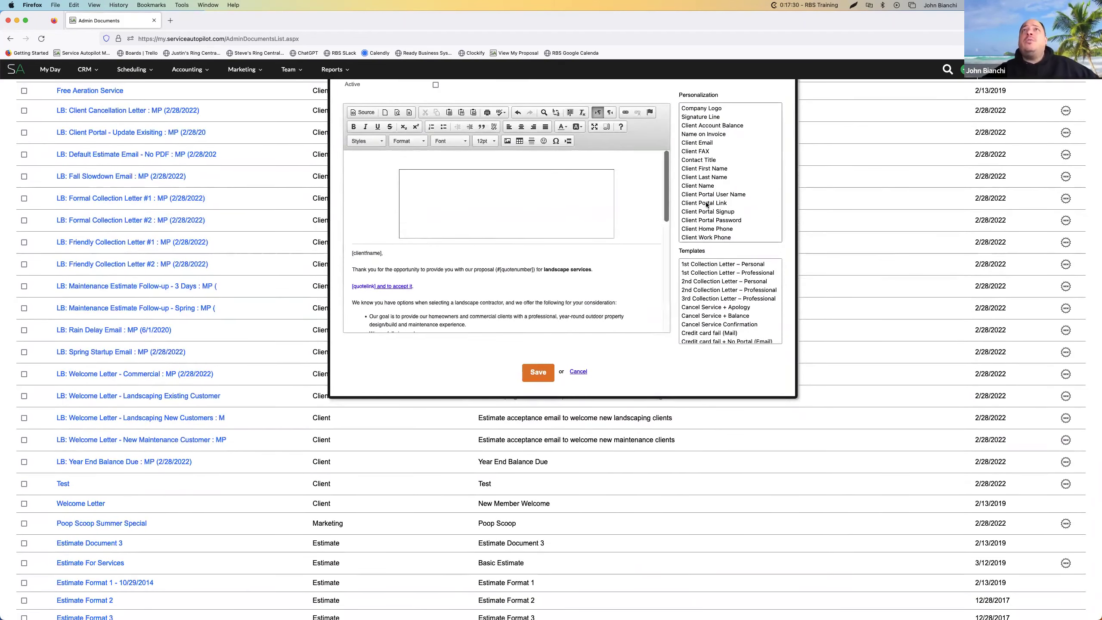
{"action": "scroll", "coordinate": [707, 205], "scroll_direction": "up", "scroll_amount": 5}
{"action": "left_click", "coordinate": [789, 160]}
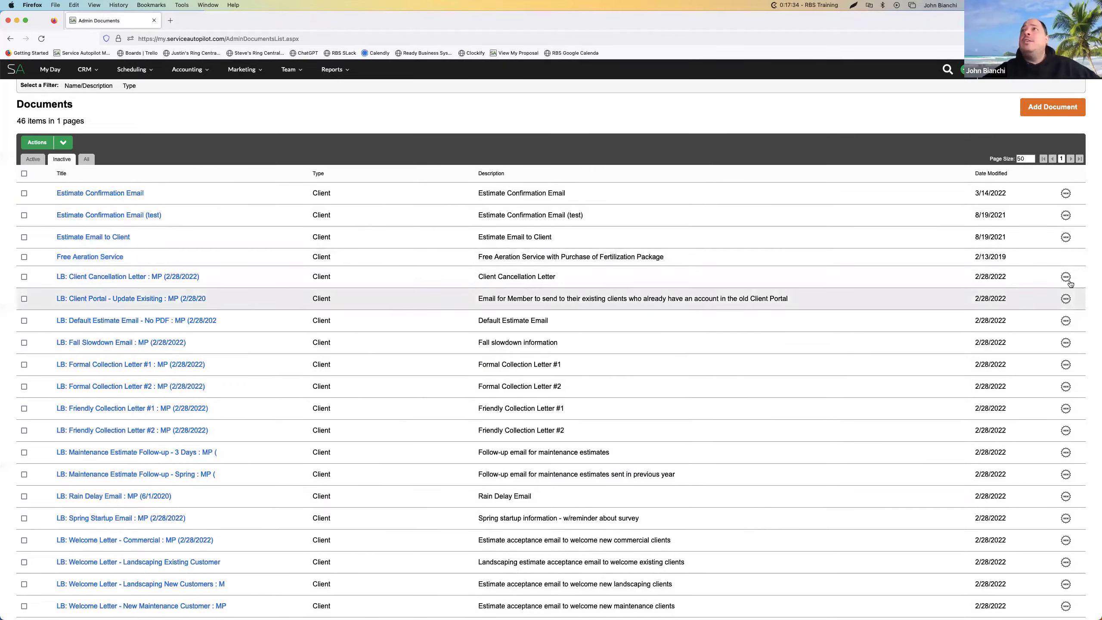
Examine the whole list of inactive documents for rows that have no options button beside the modified date
{"action": "scroll", "coordinate": [1068, 389], "scroll_direction": "down", "scroll_amount": 4}
{"action": "scroll", "coordinate": [1068, 389], "scroll_direction": "down", "scroll_amount": 5}
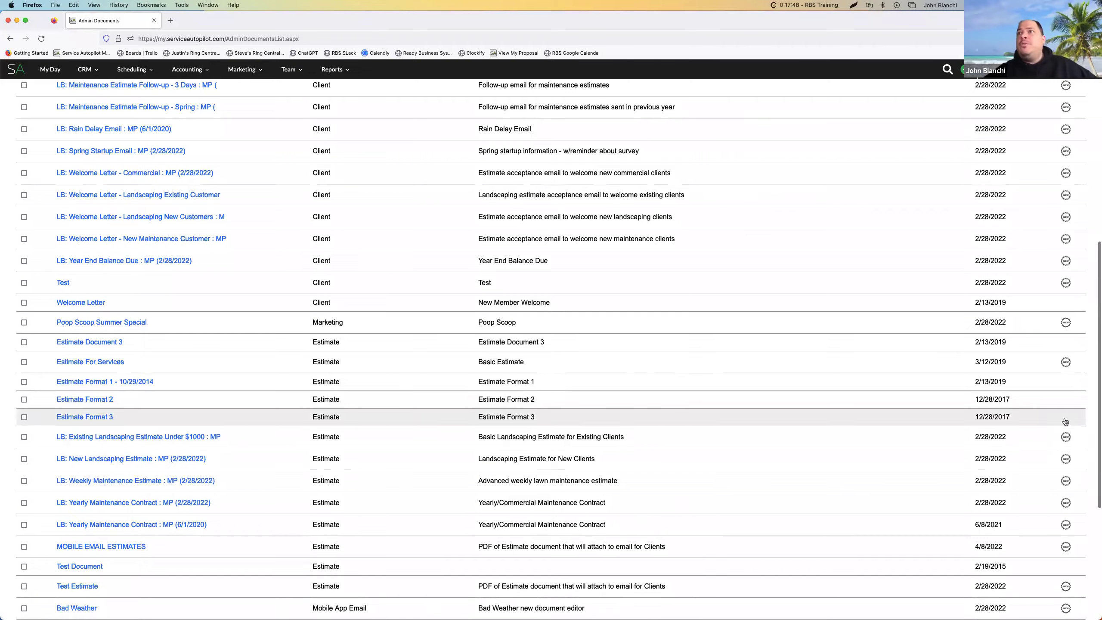
{"action": "scroll", "coordinate": [1072, 427], "scroll_direction": "down", "scroll_amount": 5}
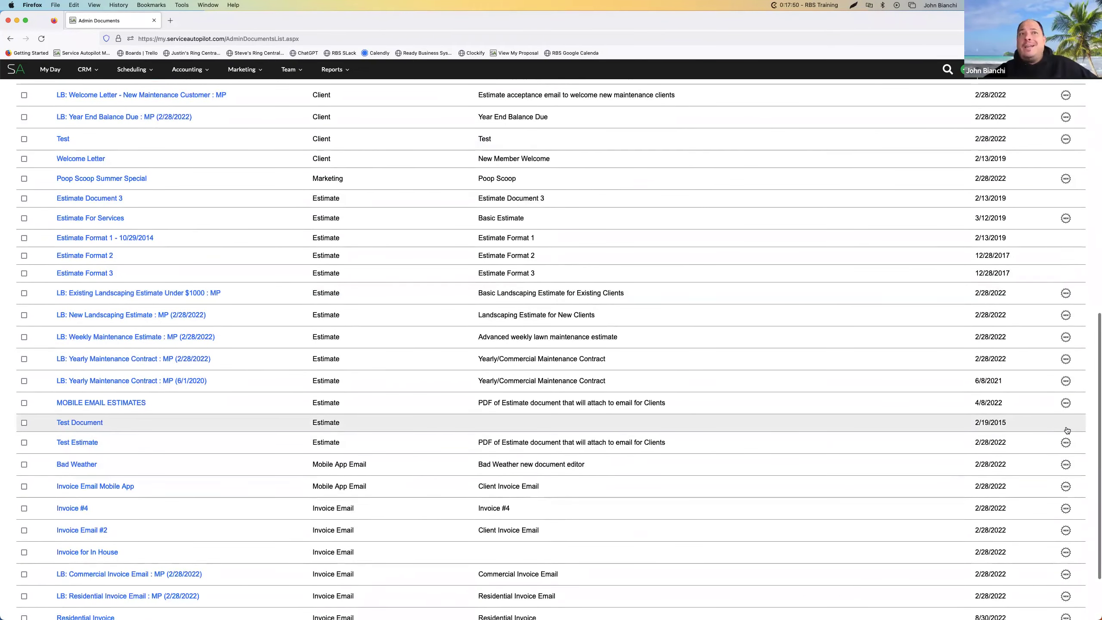
{"action": "scroll", "coordinate": [1067, 434], "scroll_direction": "down", "scroll_amount": 3}
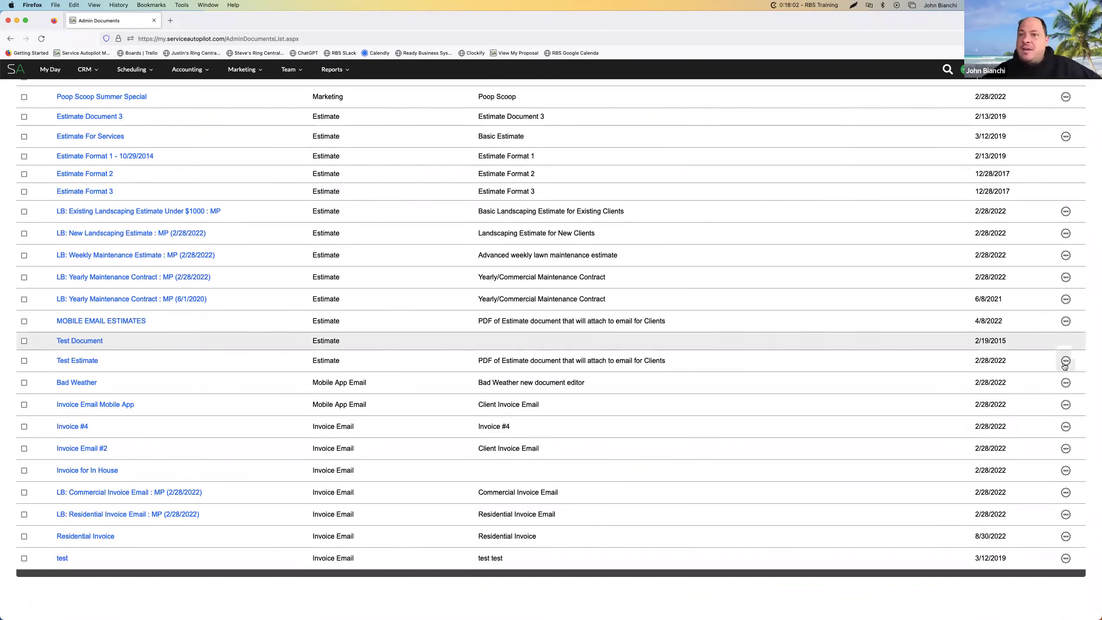
{"action": "scroll", "coordinate": [1065, 366], "scroll_direction": "up", "scroll_amount": 10}
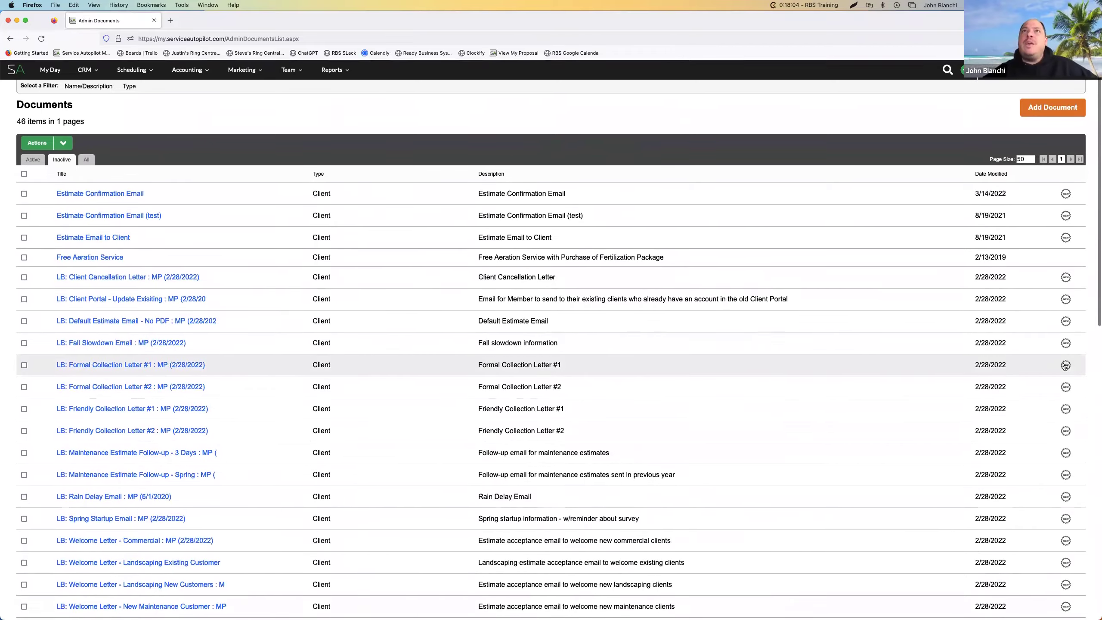
{"action": "scroll", "coordinate": [1065, 366], "scroll_direction": "down", "scroll_amount": 6}
{"action": "scroll", "coordinate": [1064, 366], "scroll_direction": "down", "scroll_amount": 2}
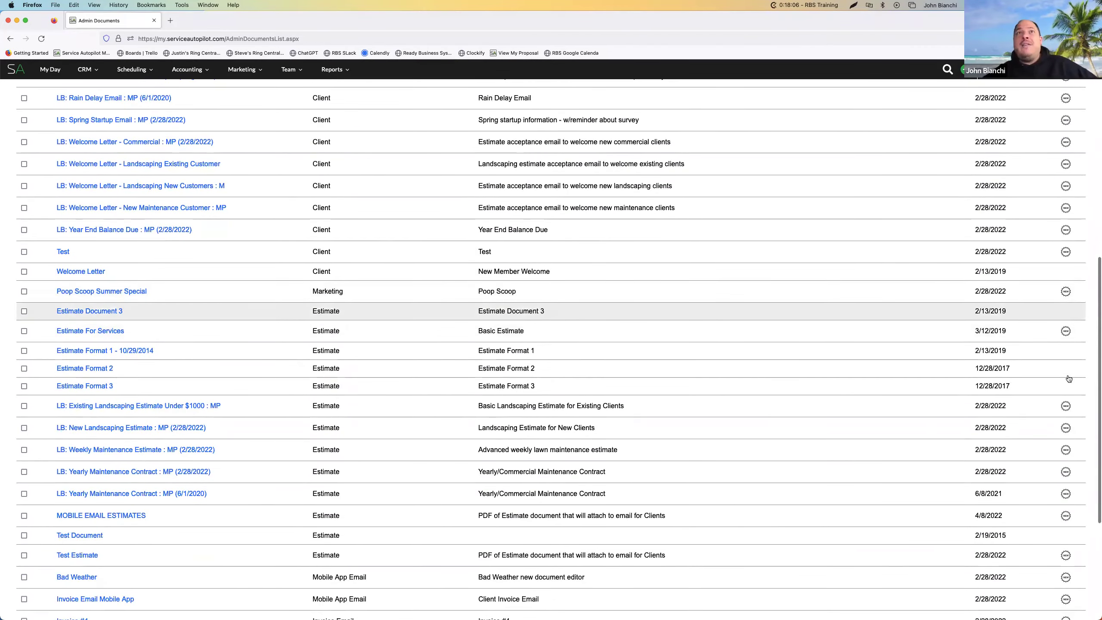
{"action": "scroll", "coordinate": [1064, 386], "scroll_direction": "down", "scroll_amount": 9}
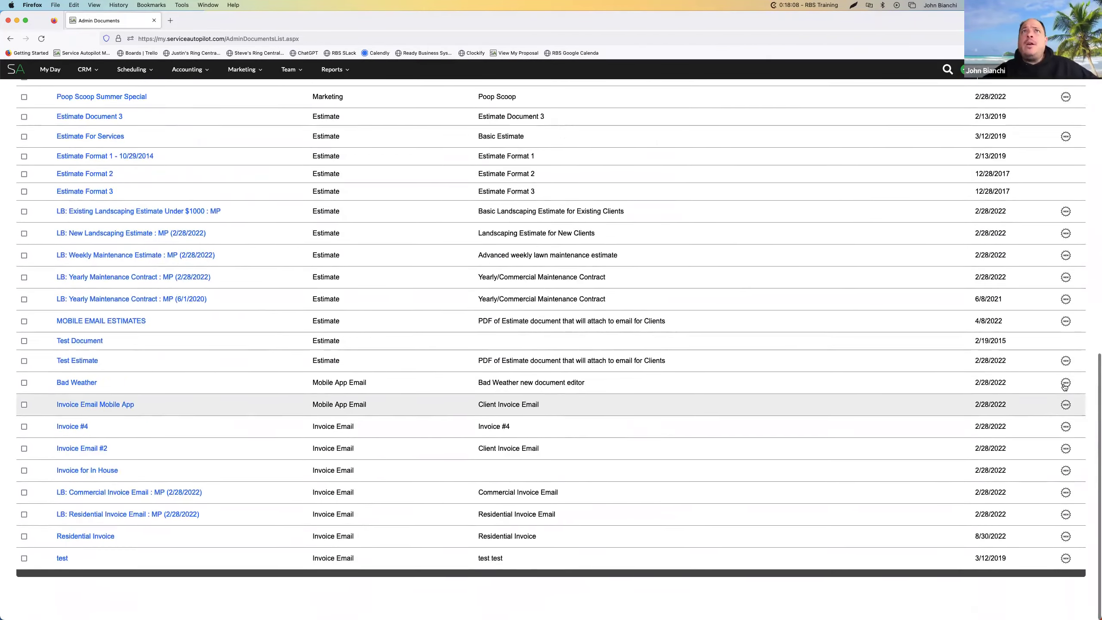
{"action": "scroll", "coordinate": [1065, 383], "scroll_direction": "up", "scroll_amount": 20}
{"action": "scroll", "coordinate": [1062, 266], "scroll_direction": "down", "scroll_amount": 1}
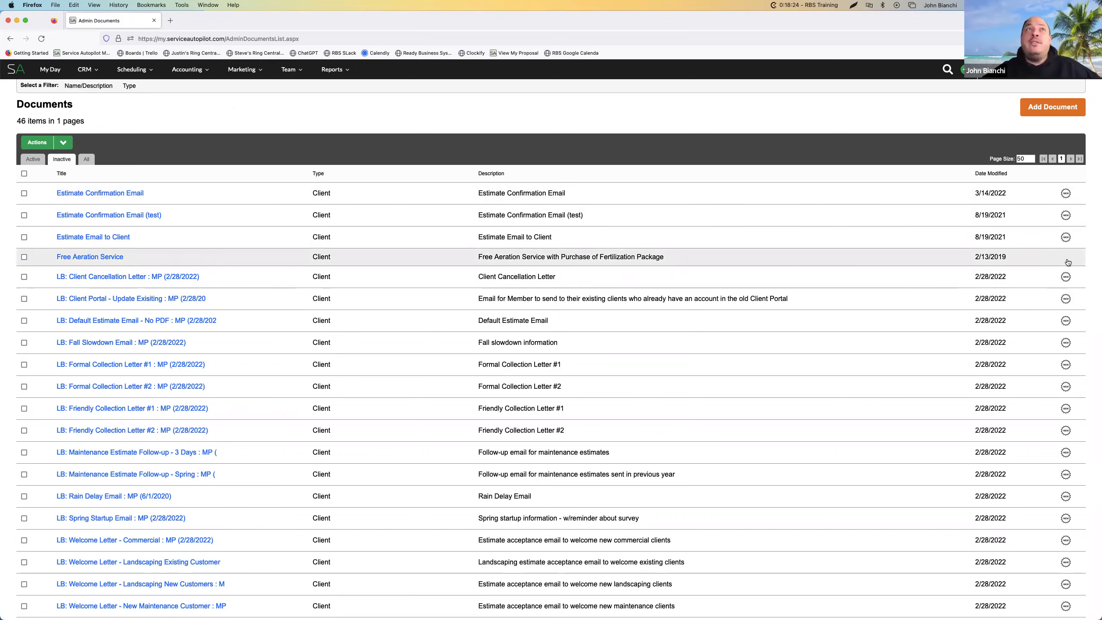
{"action": "scroll", "coordinate": [1065, 386], "scroll_direction": "down", "scroll_amount": 15}
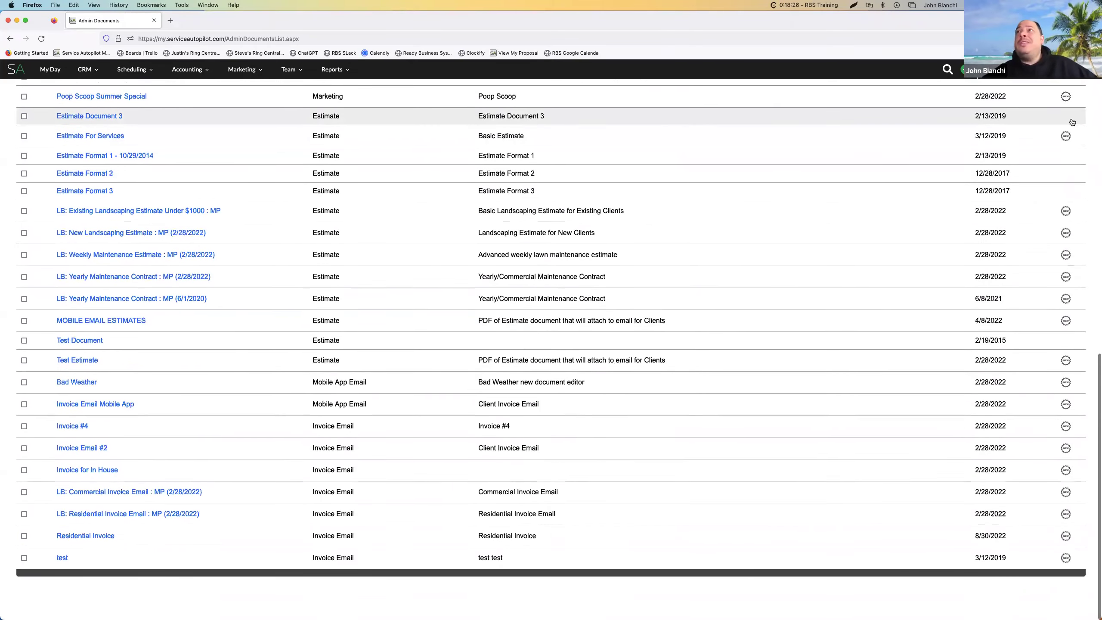
Open the inactive Welcome Letter document, review its email text in the old editor, and close it without saving
{"action": "scroll", "coordinate": [1069, 130], "scroll_direction": "up", "scroll_amount": 3}
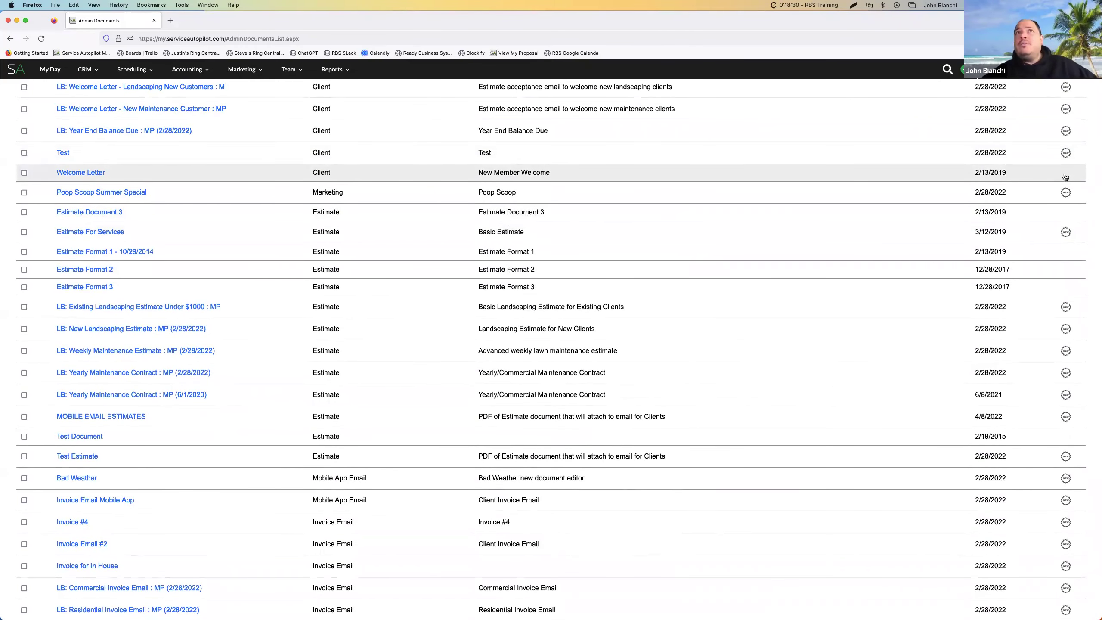
{"action": "left_click", "coordinate": [90, 174]}
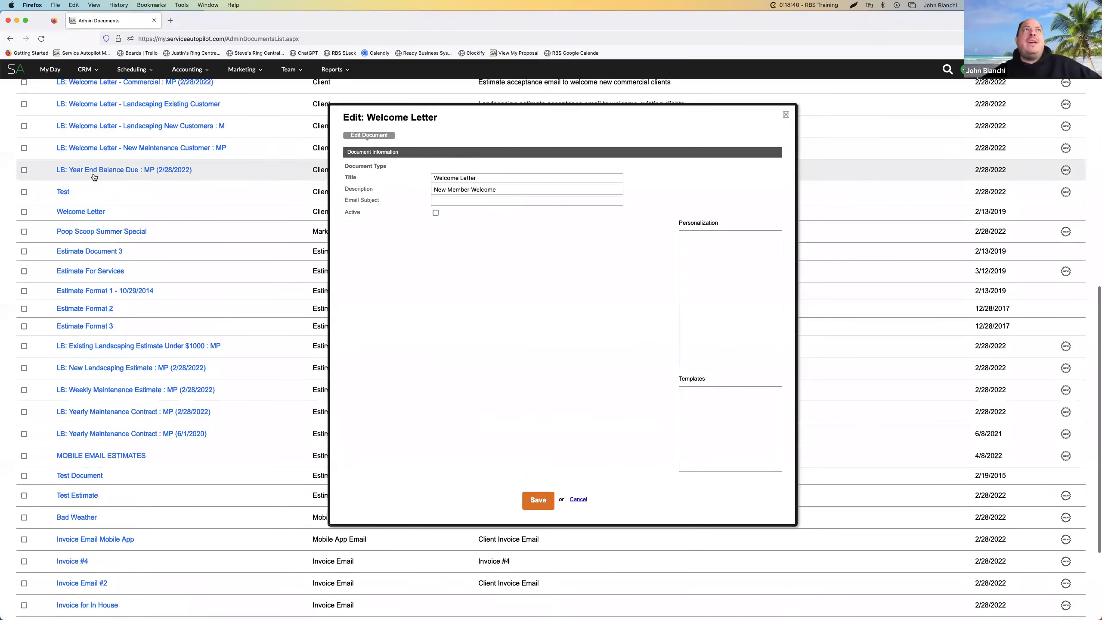
{"action": "scroll", "coordinate": [417, 408], "scroll_direction": "down", "scroll_amount": 3}
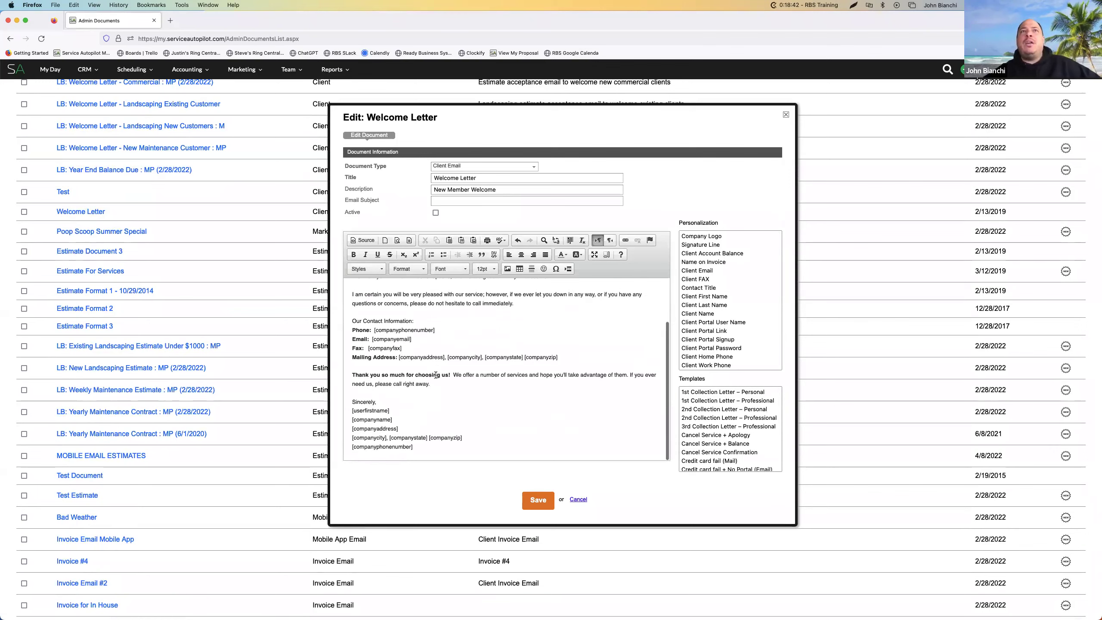
{"action": "scroll", "coordinate": [437, 389], "scroll_direction": "up", "scroll_amount": 3}
{"action": "scroll", "coordinate": [438, 390], "scroll_direction": "up", "scroll_amount": 10}
{"action": "scroll", "coordinate": [555, 447], "scroll_direction": "down", "scroll_amount": 3}
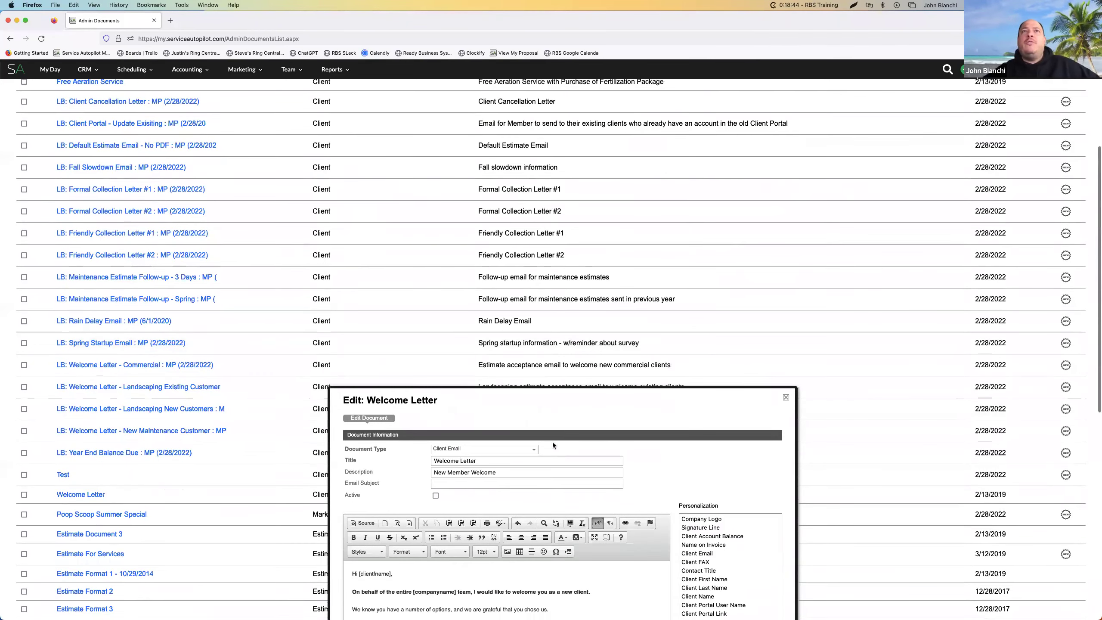
{"action": "left_click", "coordinate": [786, 400]}
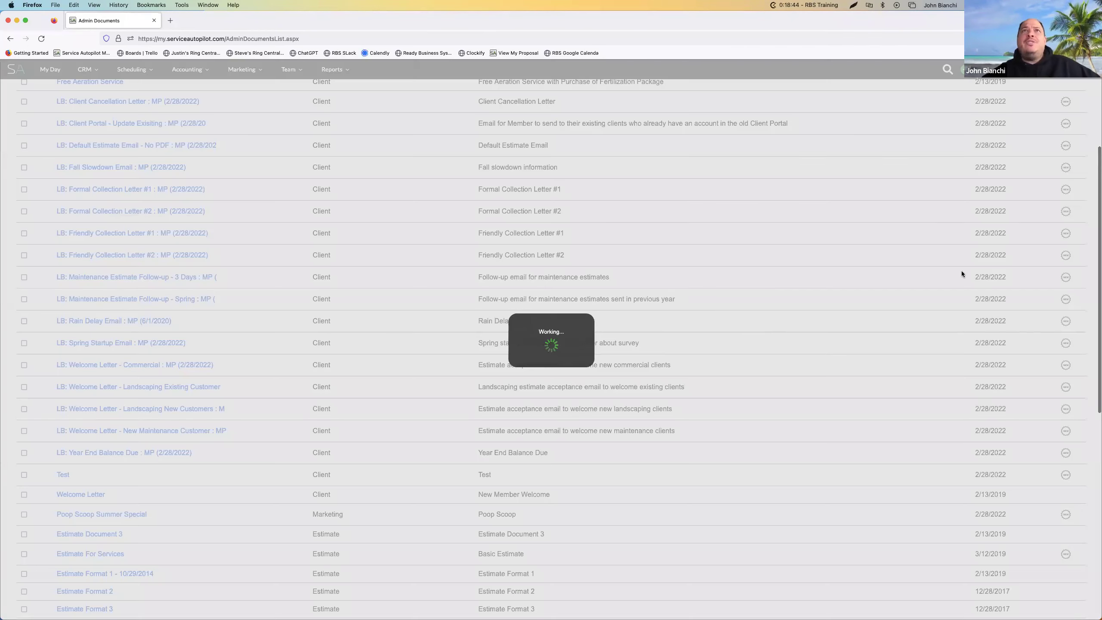
Switch to Preview and reposition the Master The Document Editor outline so that more of its topics can be read
{"action": "scroll", "coordinate": [1024, 320], "scroll_direction": "down", "scroll_amount": 10}
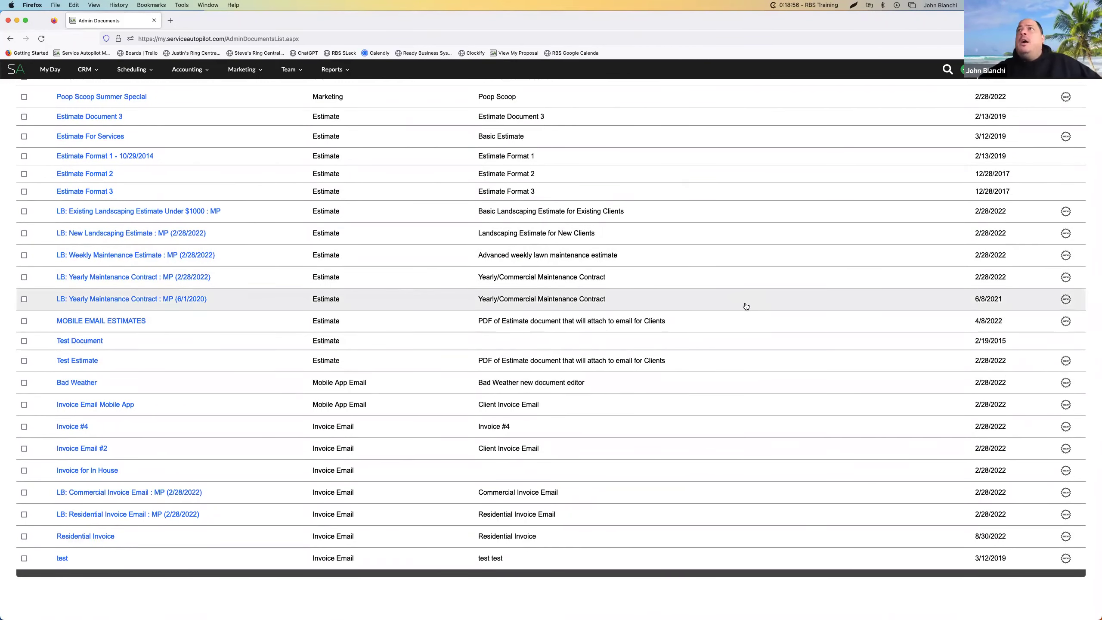
{"action": "scroll", "coordinate": [743, 305], "scroll_direction": "up", "scroll_amount": 15}
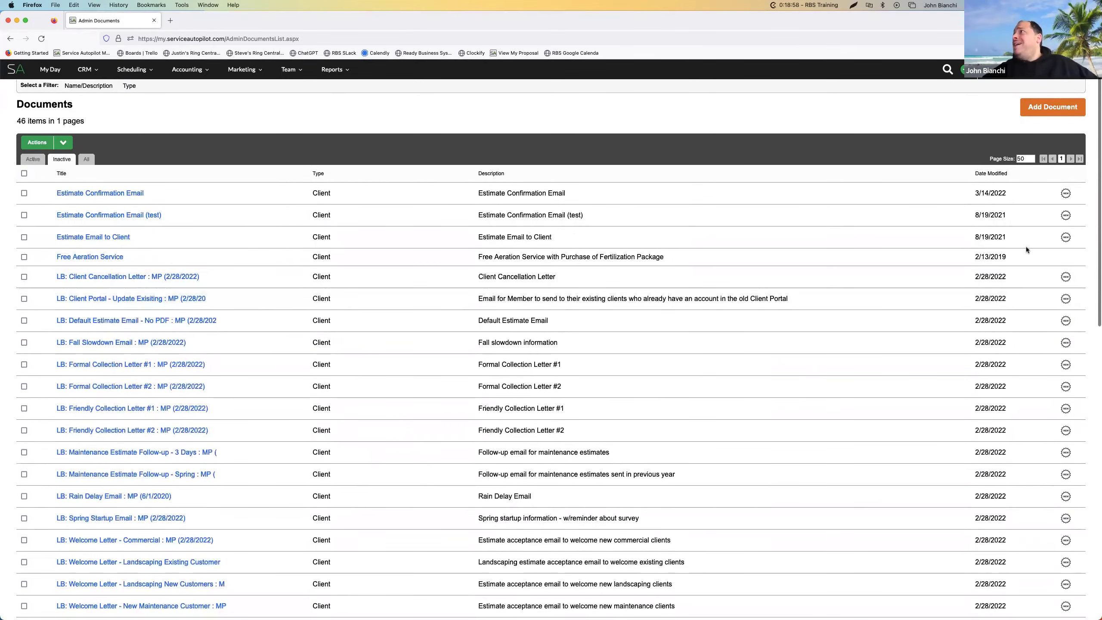
{"action": "key", "text": "super+Tab"}
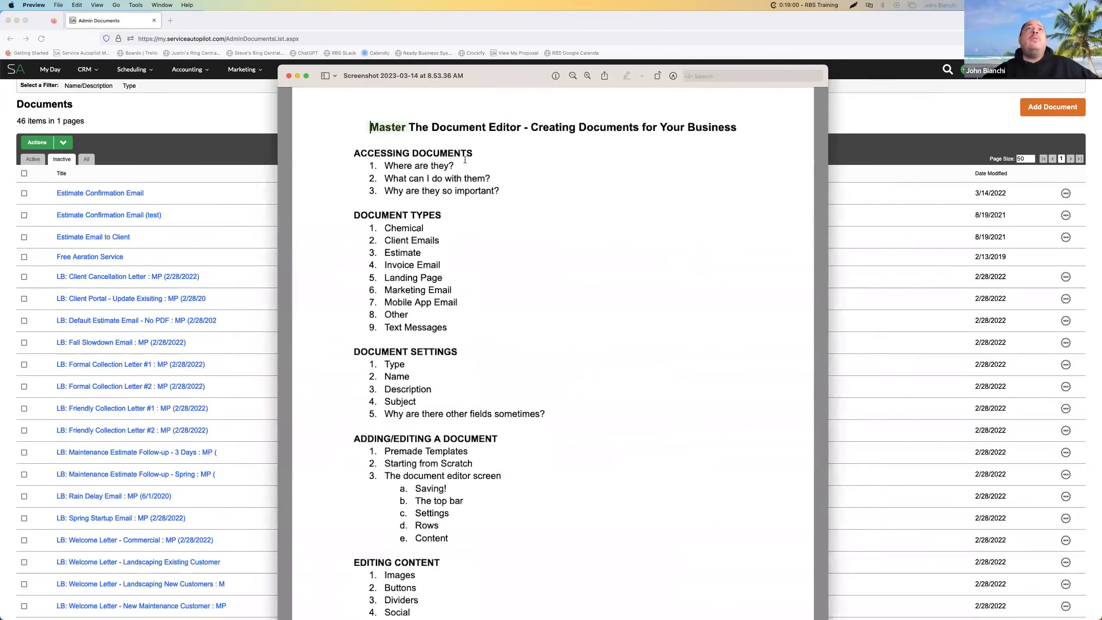
{"action": "left_click_drag", "start_coordinate": [548, 83], "coordinate": [522, 38]}
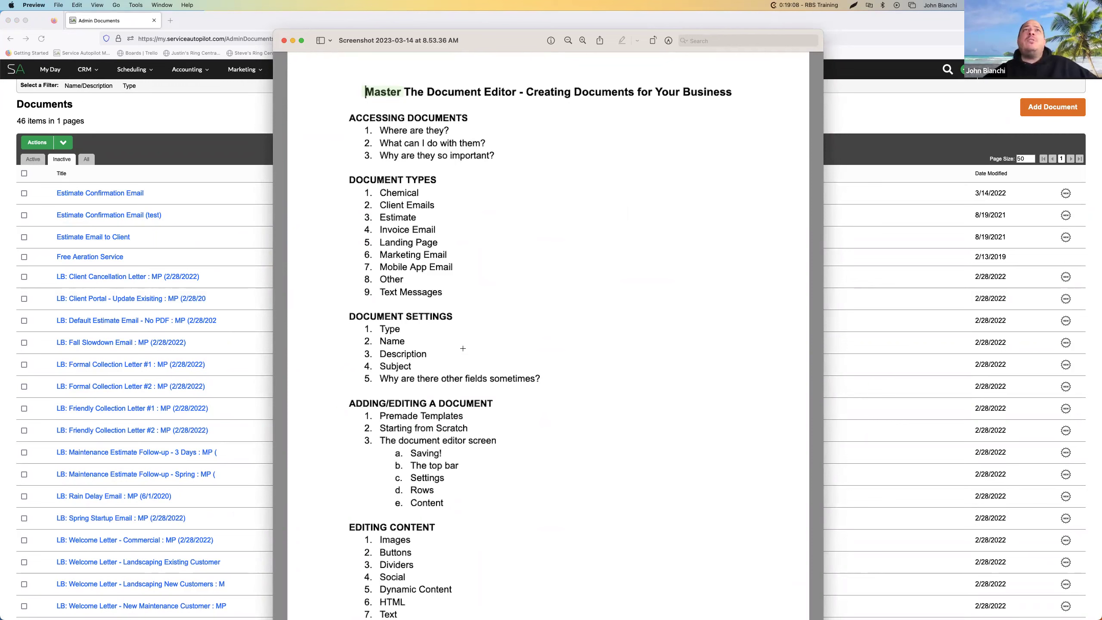
Close the outline in Preview and look through the whole list of inactive documents in Service Autopilot
{"action": "key", "text": "super+w"}
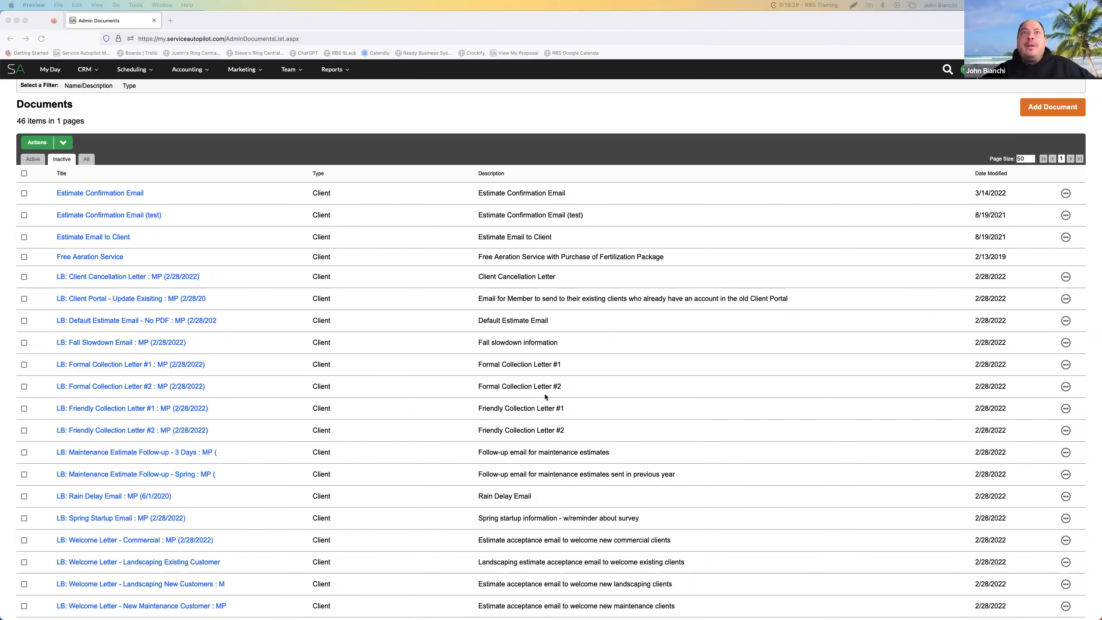
{"action": "scroll", "coordinate": [545, 394], "scroll_direction": "down", "scroll_amount": 5}
{"action": "scroll", "coordinate": [546, 394], "scroll_direction": "down", "scroll_amount": 5}
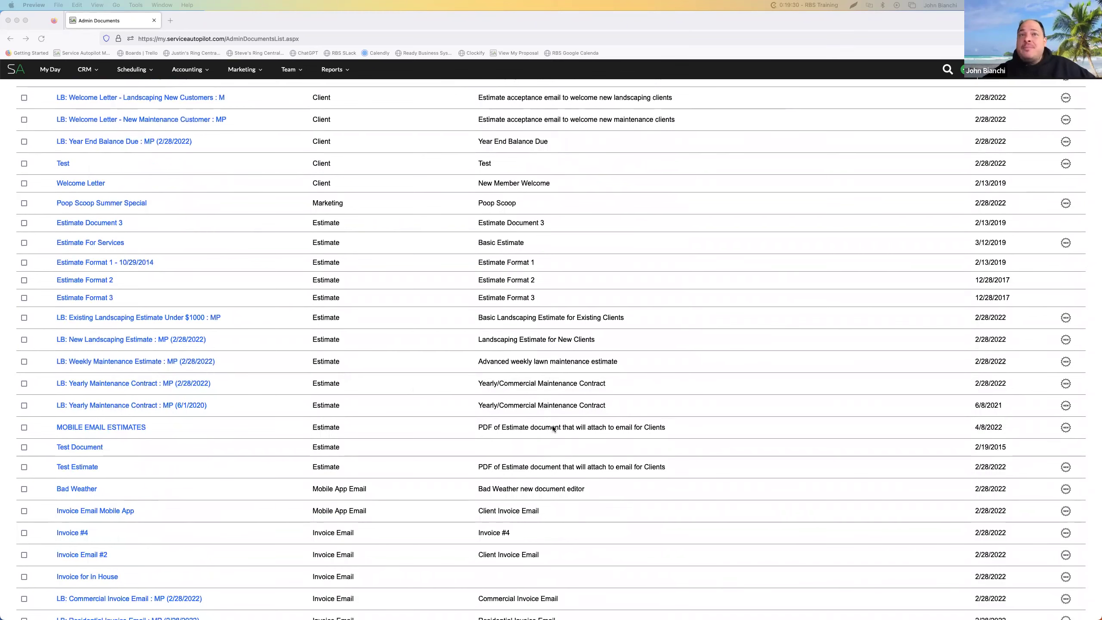
{"action": "scroll", "coordinate": [553, 428], "scroll_direction": "down", "scroll_amount": 2}
{"action": "scroll", "coordinate": [554, 429], "scroll_direction": "up", "scroll_amount": 9}
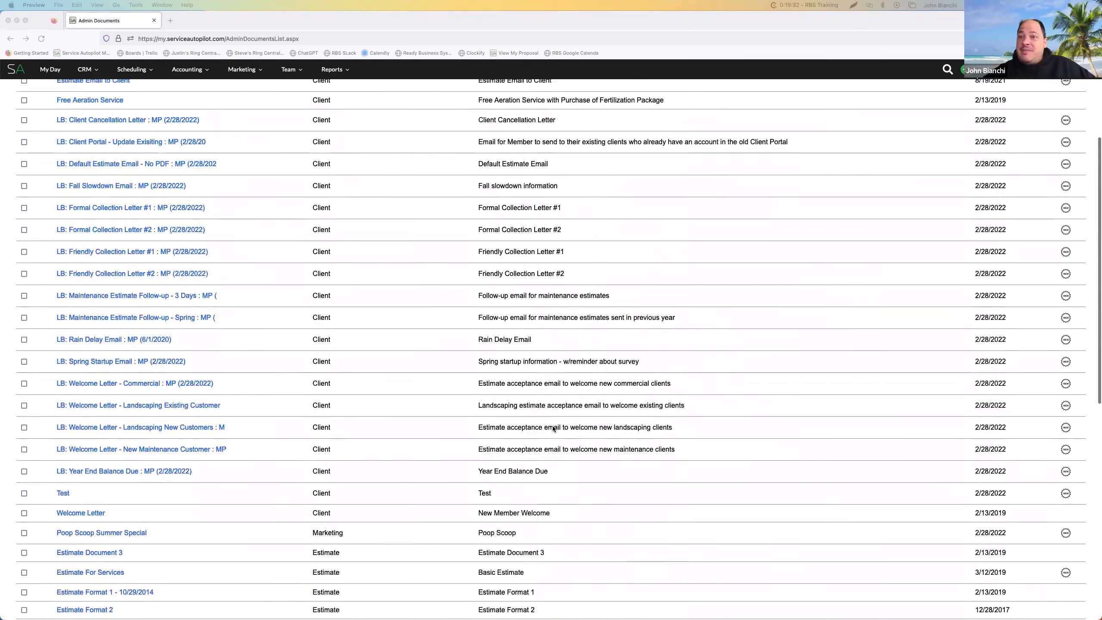
{"action": "scroll", "coordinate": [553, 429], "scroll_direction": "up", "scroll_amount": 3}
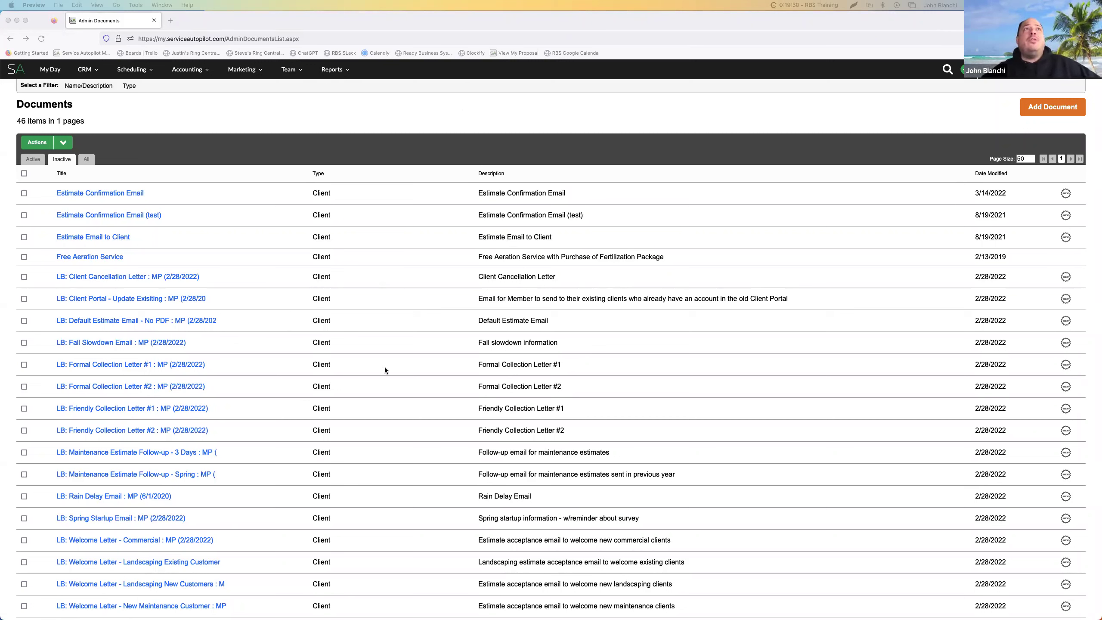
{"action": "scroll", "coordinate": [586, 379], "scroll_direction": "down", "scroll_amount": 15}
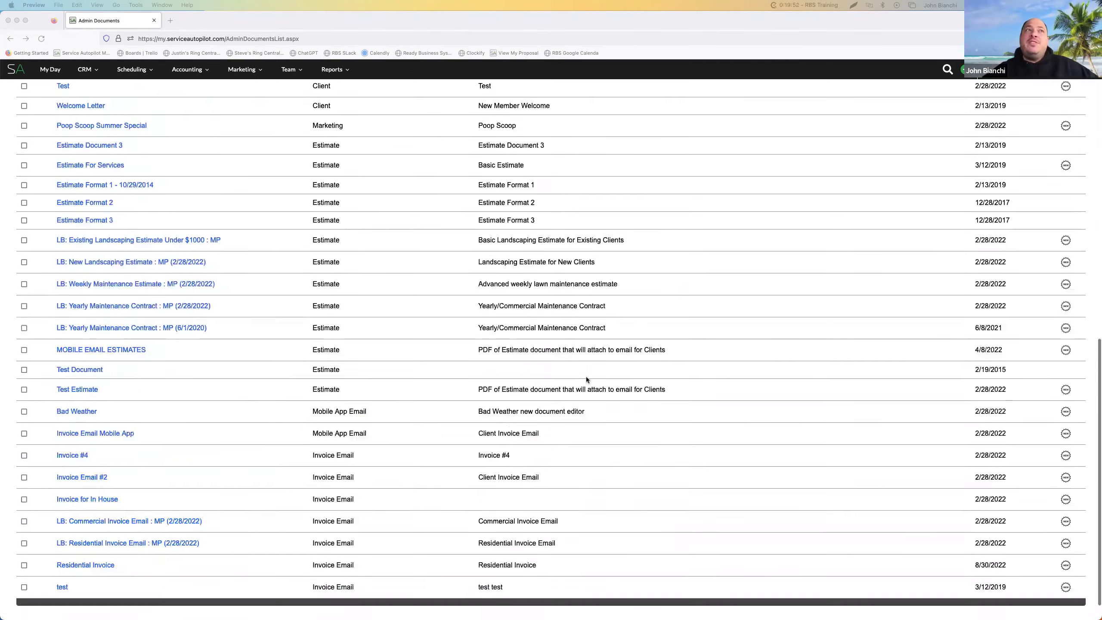
{"action": "scroll", "coordinate": [586, 379], "scroll_direction": "up", "scroll_amount": 15}
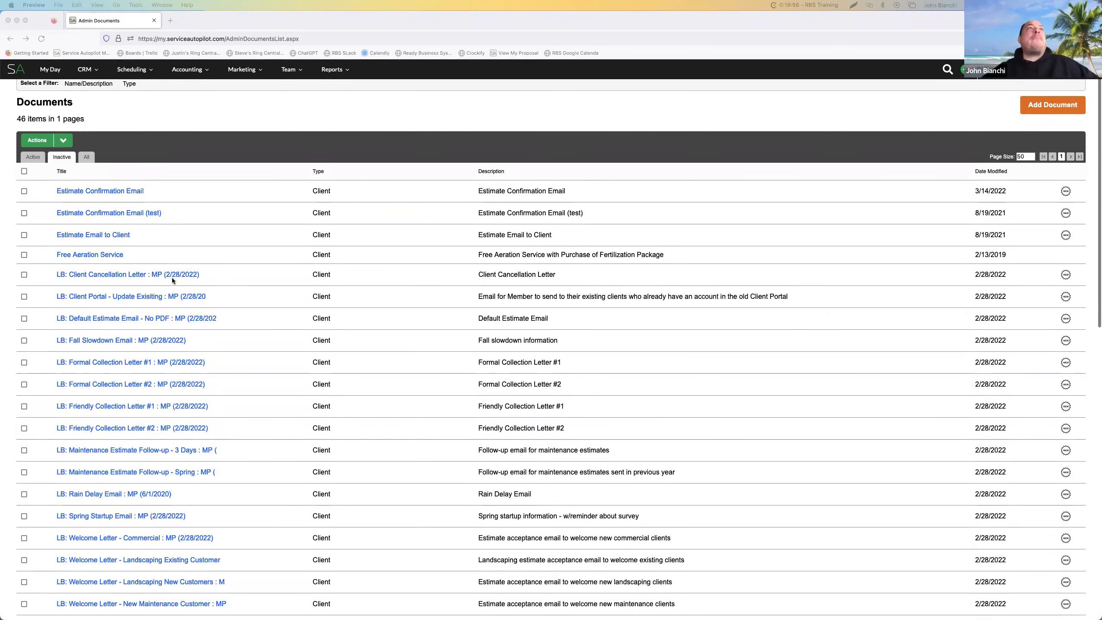
Show the active documents and review the choices offered by the Type filter without applying any
{"action": "left_click", "coordinate": [174, 107]}
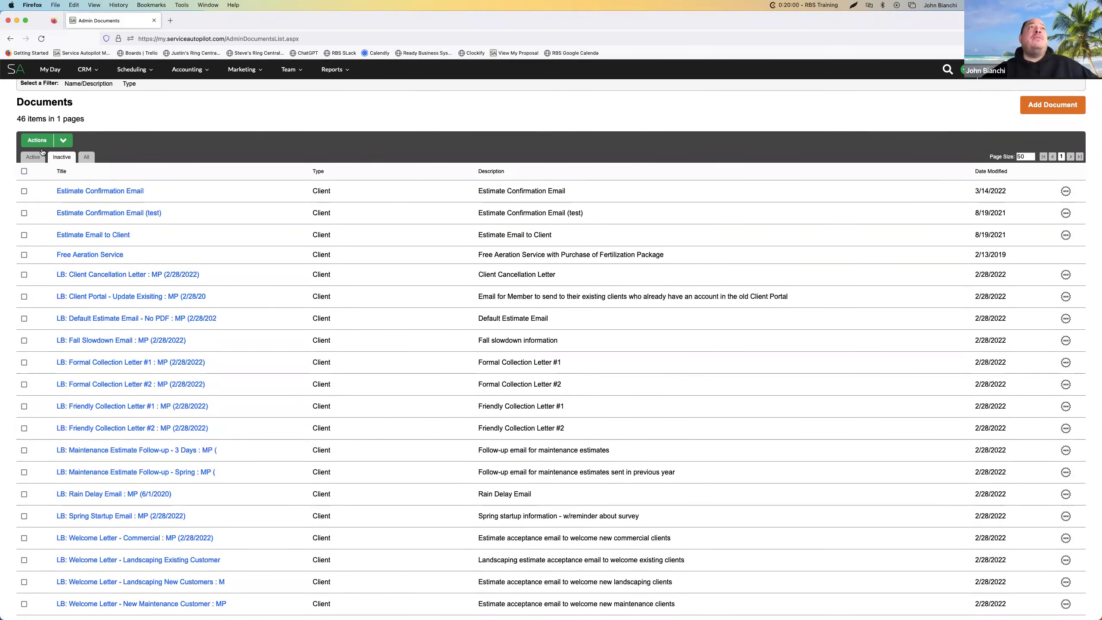
{"action": "left_click", "coordinate": [26, 159]}
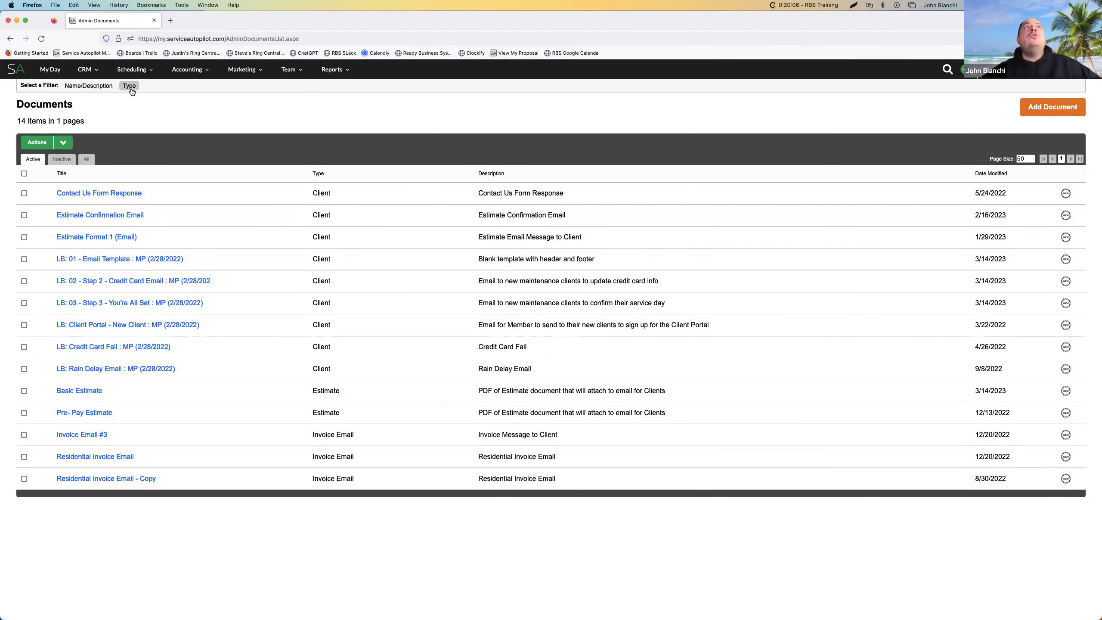
{"action": "left_click", "coordinate": [132, 89]}
{"action": "left_click", "coordinate": [145, 99]}
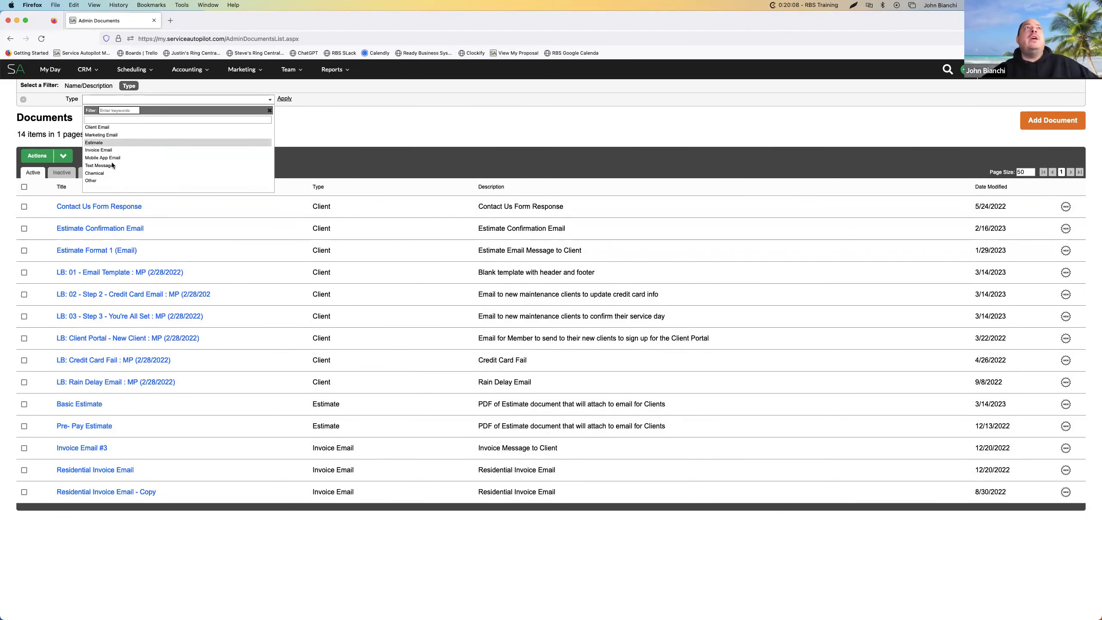
{"action": "left_click", "coordinate": [377, 133]}
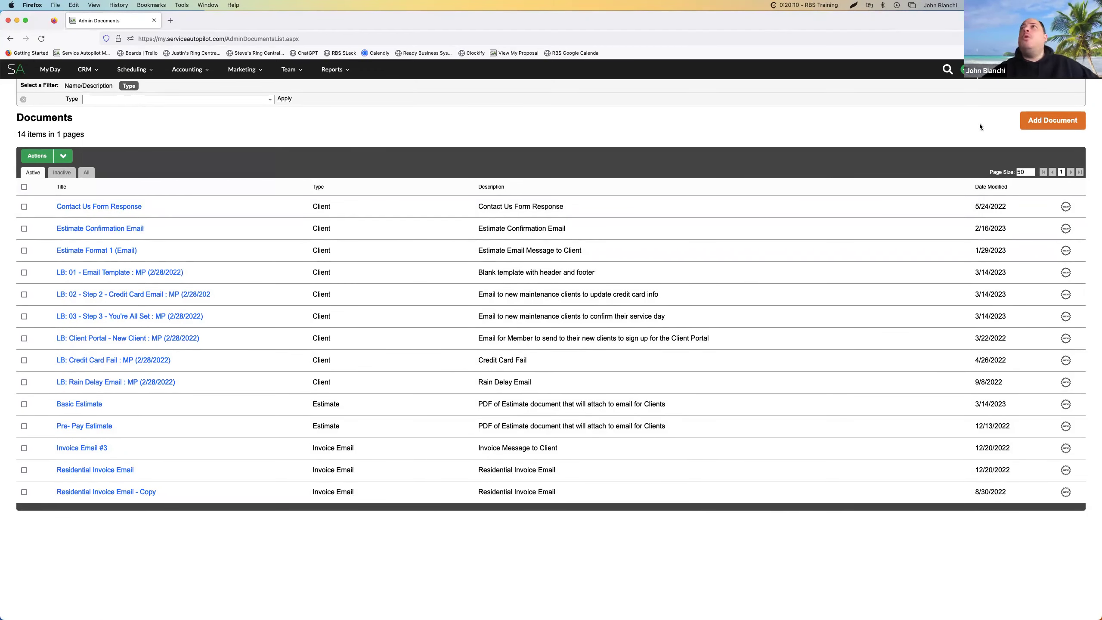
Start a new document, review the available document types, and choose Marketing Email to view its settings
{"action": "left_click", "coordinate": [1036, 126]}
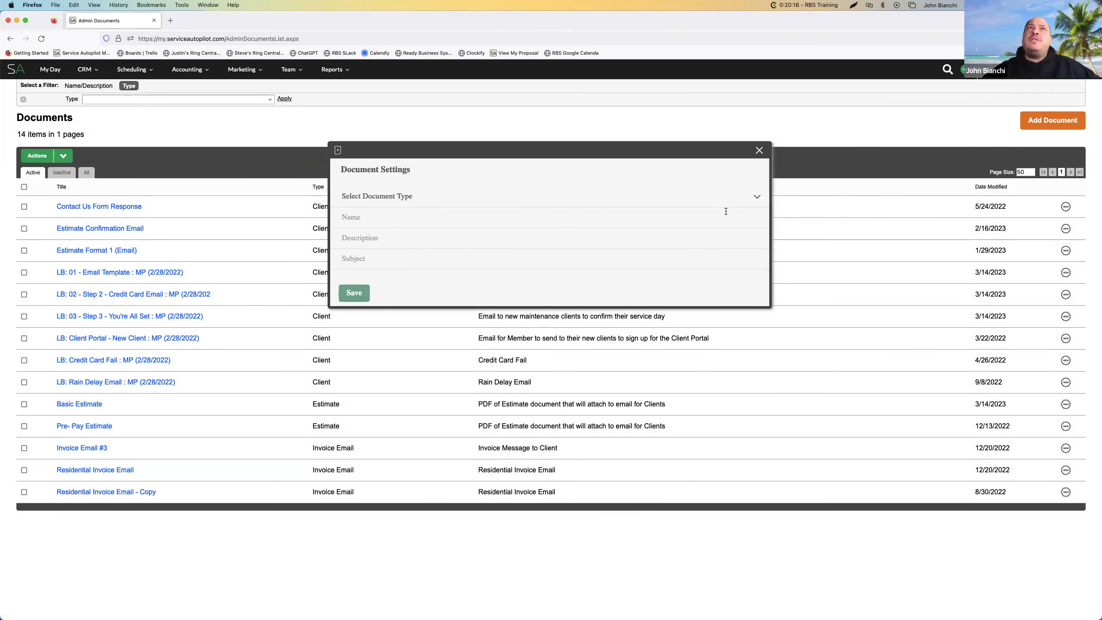
{"action": "left_click", "coordinate": [760, 198]}
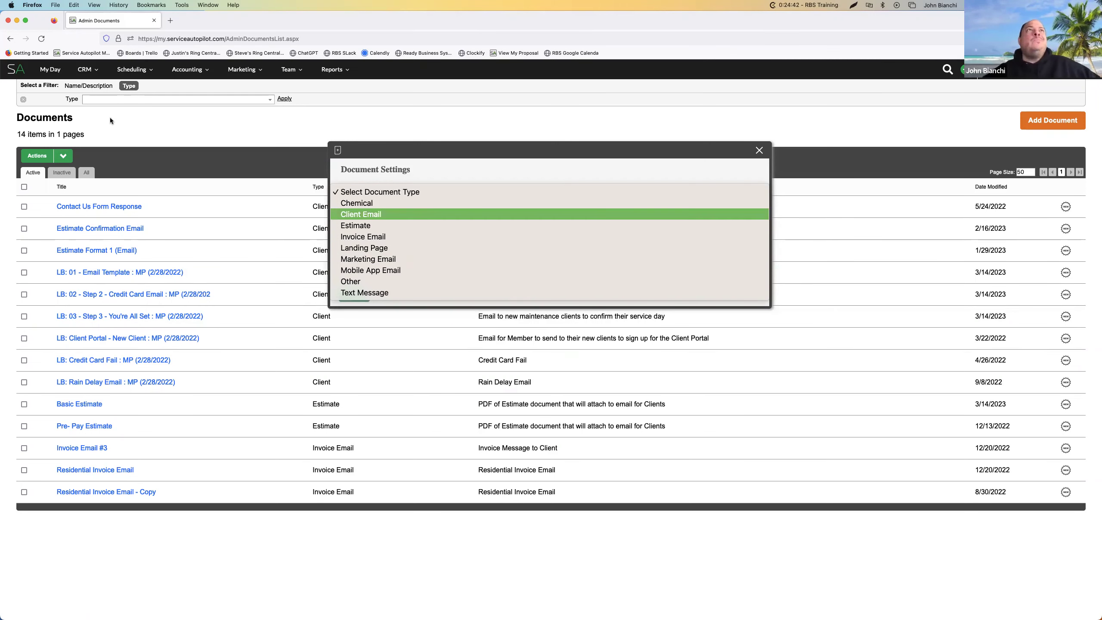
{"action": "mouse_move", "coordinate": [93, 75]}
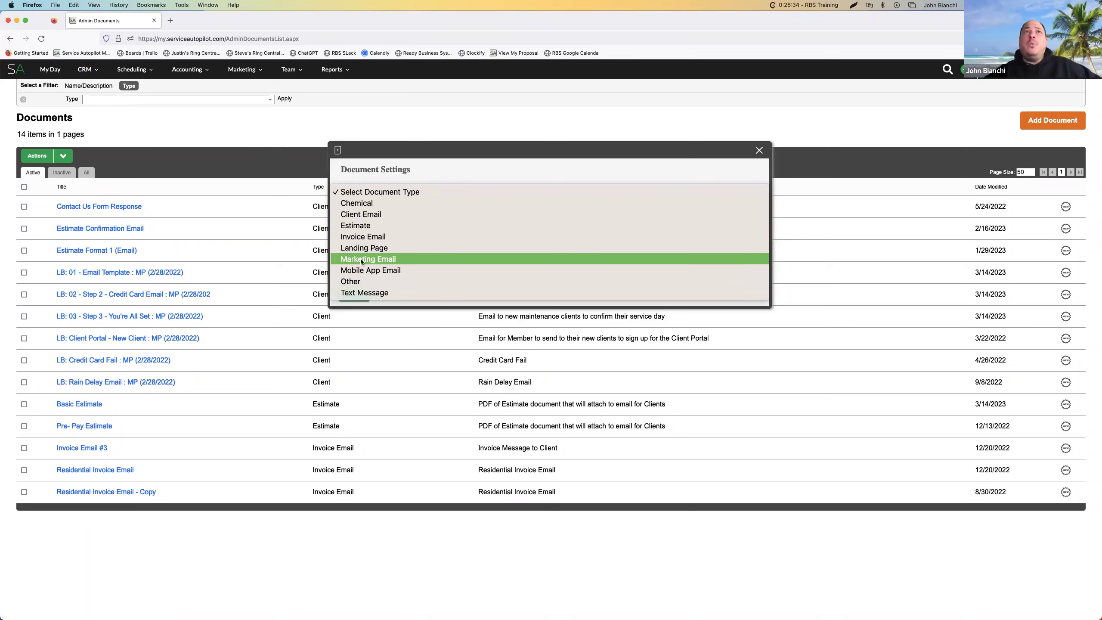
{"action": "left_click", "coordinate": [345, 259]}
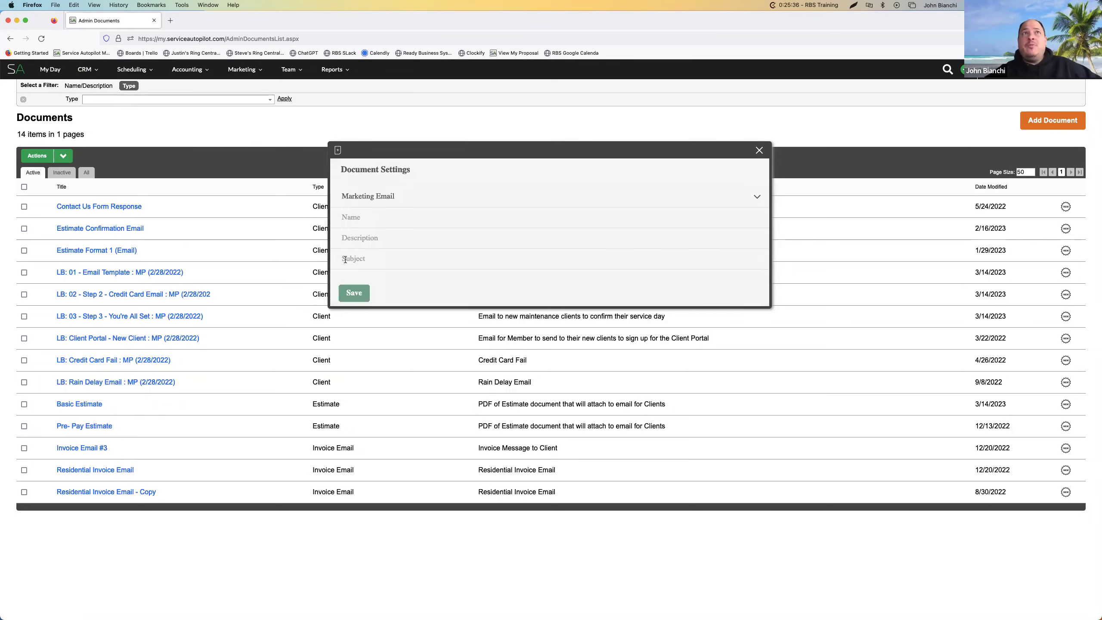
{"action": "left_click", "coordinate": [755, 197]}
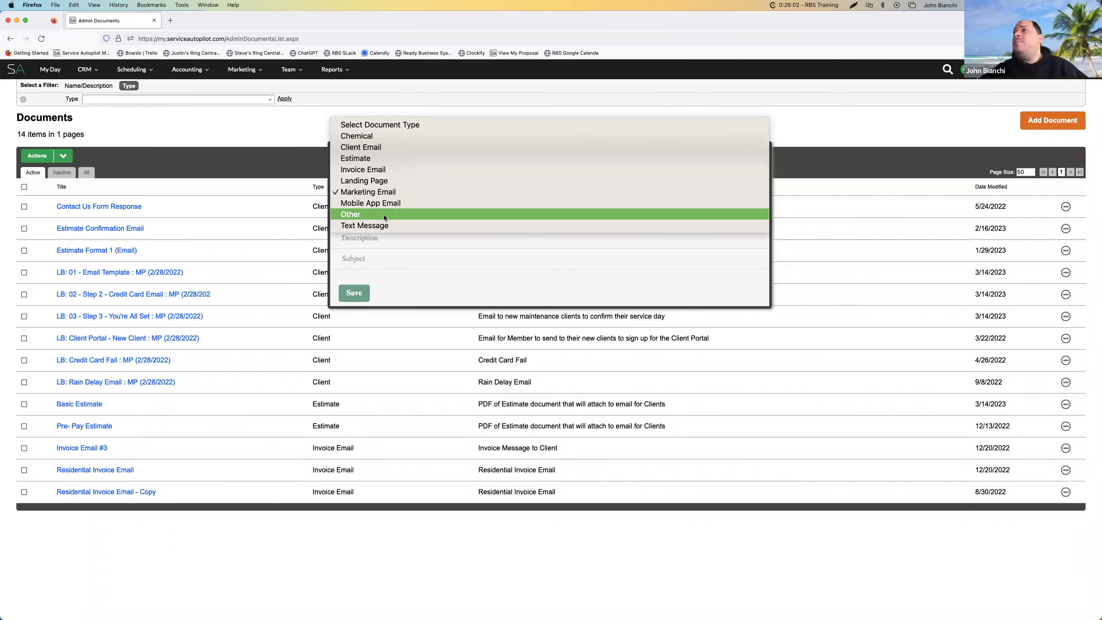
{"action": "key", "text": "Down"}
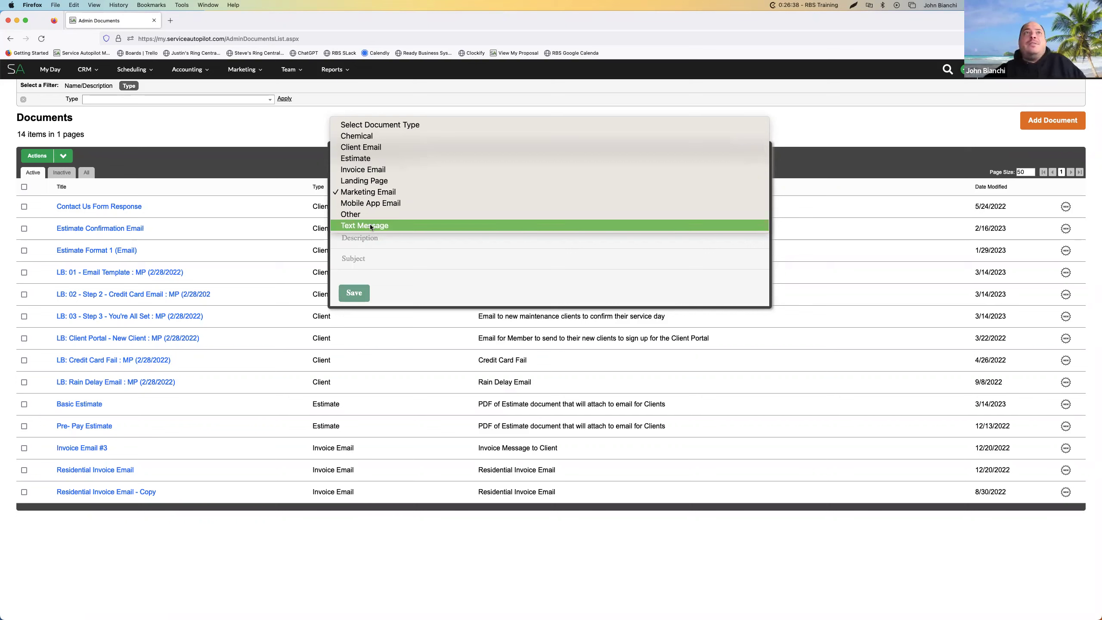
{"action": "left_click", "coordinate": [115, 136]}
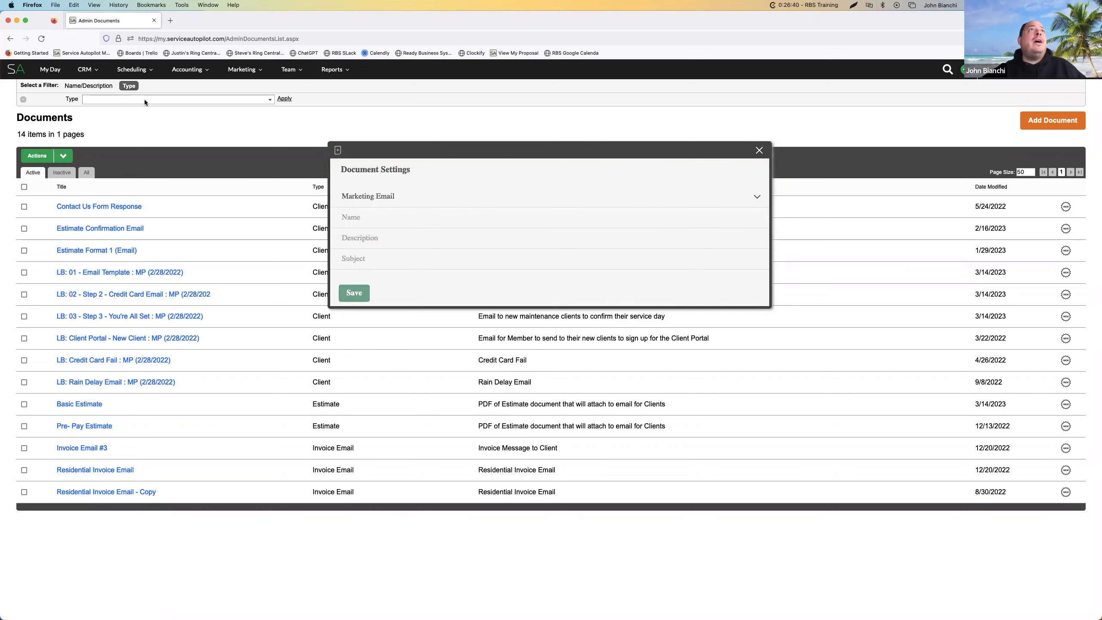
Discard the unsaved new document and examine the document types used throughout the inactive list
{"action": "left_click", "coordinate": [62, 172]}
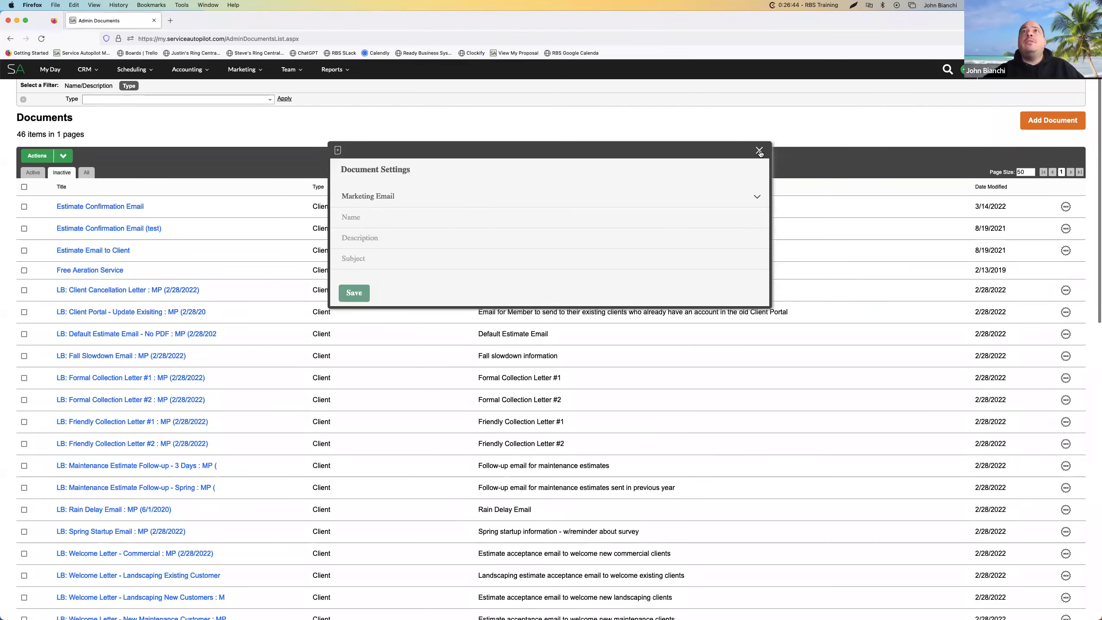
{"action": "left_click", "coordinate": [760, 151]}
{"action": "scroll", "coordinate": [323, 326], "scroll_direction": "down", "scroll_amount": 15}
{"action": "scroll", "coordinate": [326, 326], "scroll_direction": "up", "scroll_amount": 15}
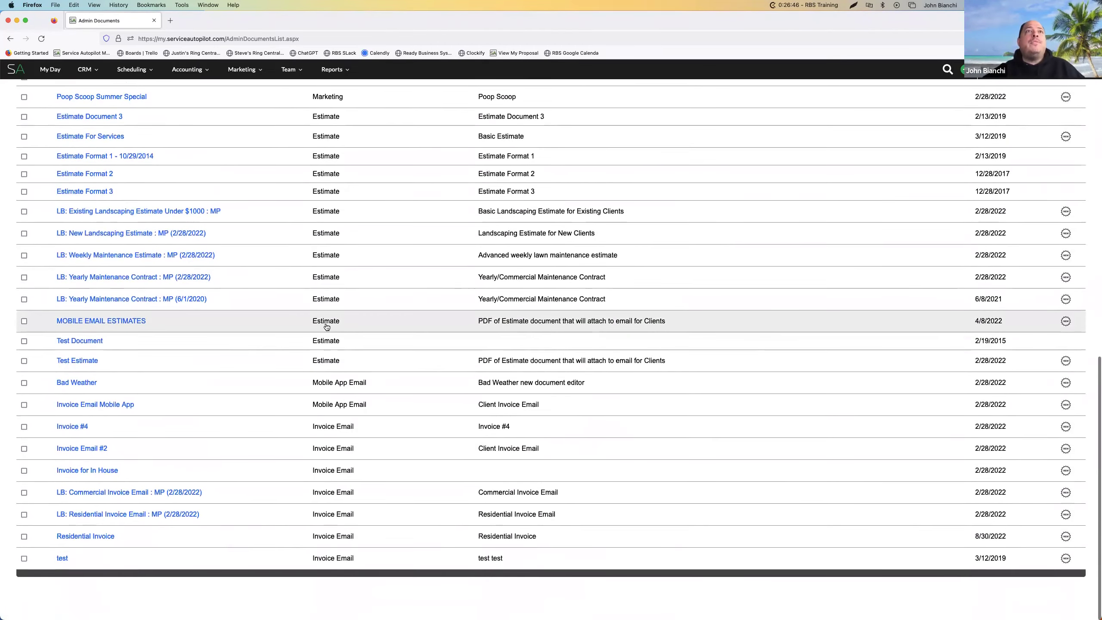
{"action": "scroll", "coordinate": [330, 334], "scroll_direction": "down", "scroll_amount": 10}
{"action": "scroll", "coordinate": [330, 337], "scroll_direction": "down", "scroll_amount": 3}
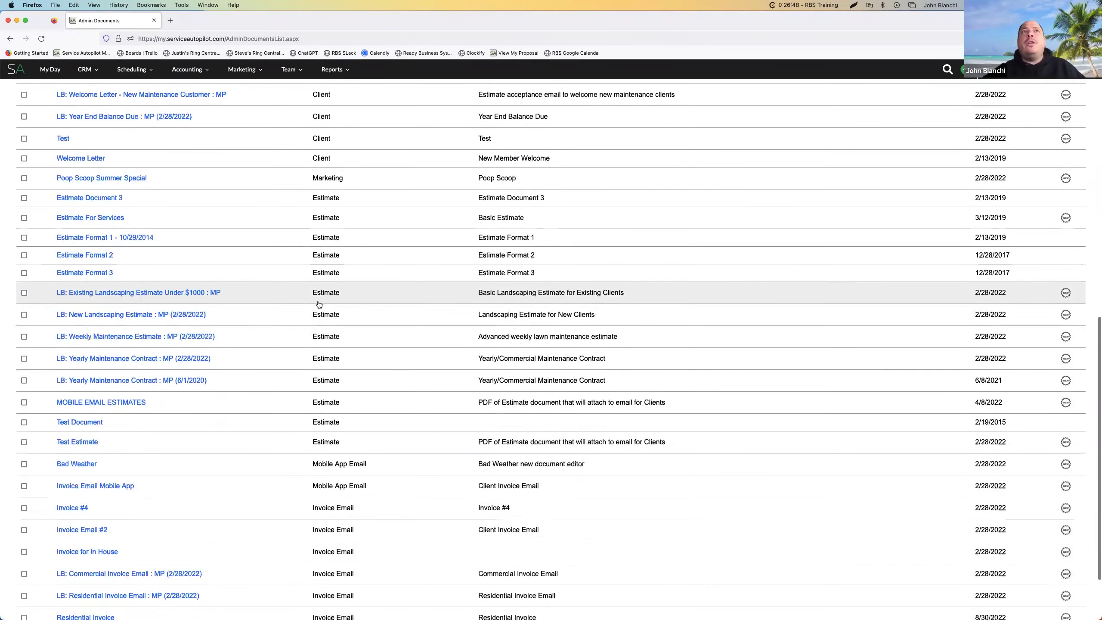
{"action": "scroll", "coordinate": [320, 305], "scroll_direction": "up", "scroll_amount": 15}
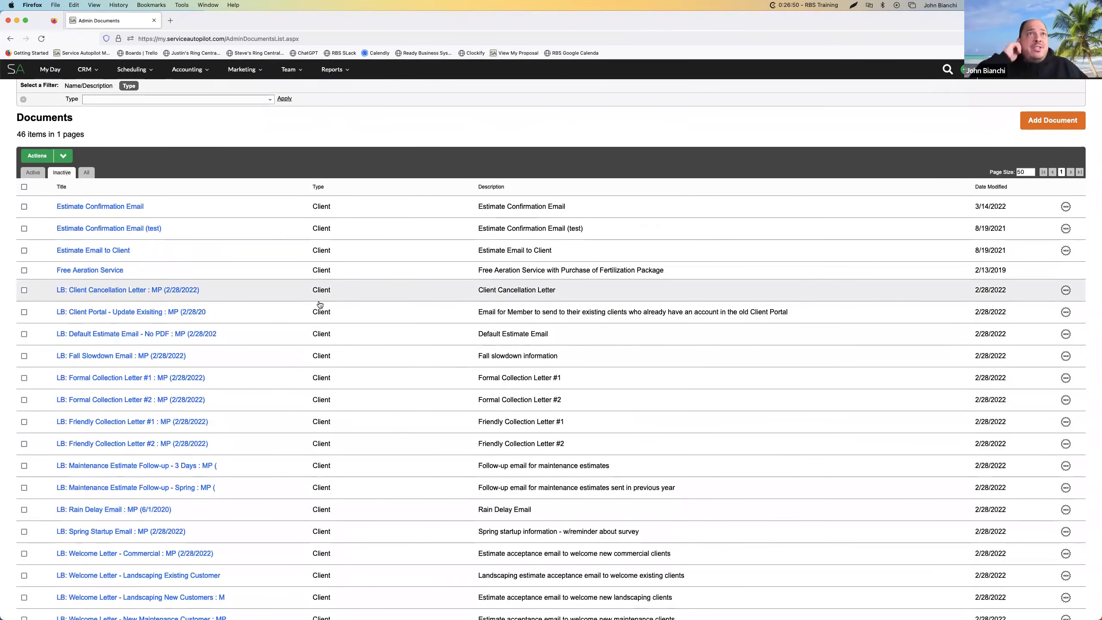
{"action": "scroll", "coordinate": [102, 317], "scroll_direction": "down", "scroll_amount": 5}
{"action": "scroll", "coordinate": [102, 318], "scroll_direction": "down", "scroll_amount": 1}
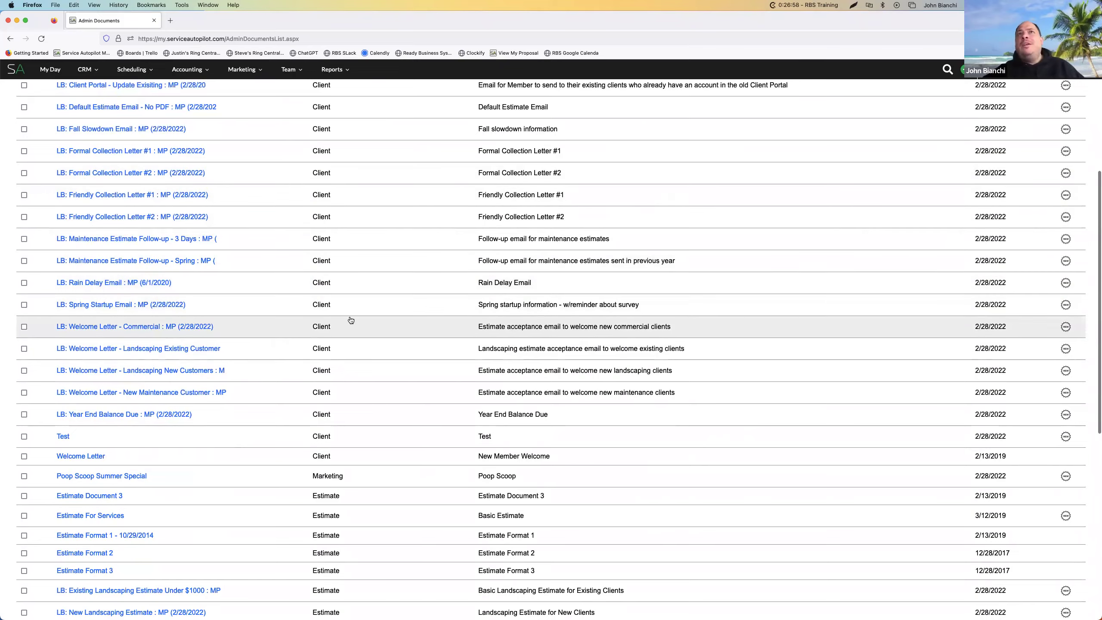
{"action": "scroll", "coordinate": [349, 320], "scroll_direction": "down", "scroll_amount": 5}
{"action": "scroll", "coordinate": [351, 320], "scroll_direction": "up", "scroll_amount": 10}
{"action": "scroll", "coordinate": [351, 320], "scroll_direction": "down", "scroll_amount": 12}
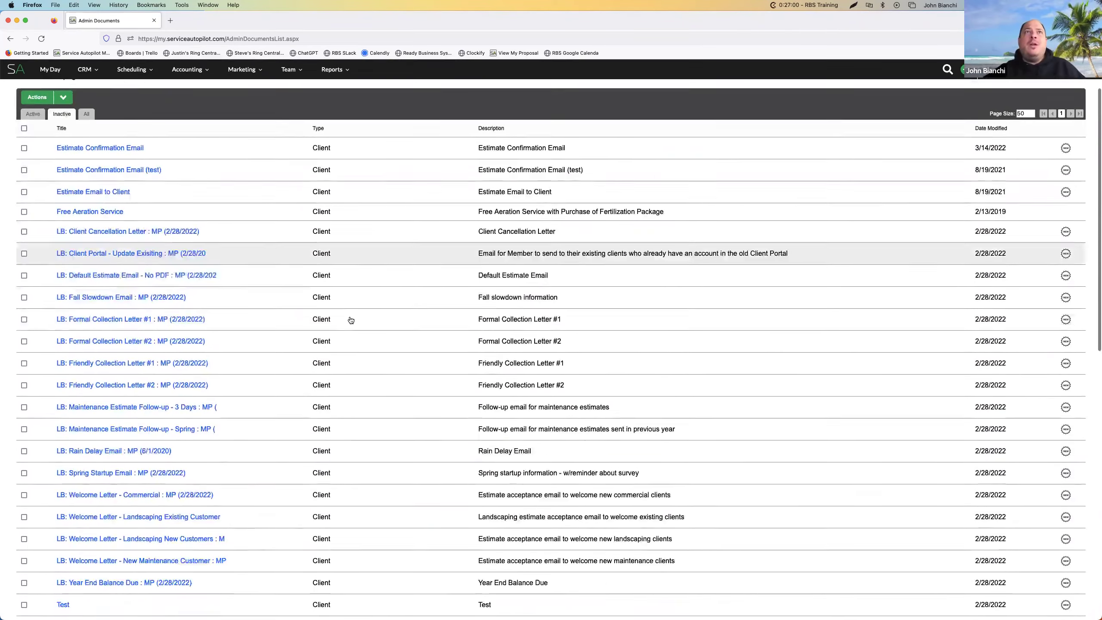
{"action": "scroll", "coordinate": [350, 320], "scroll_direction": "up", "scroll_amount": 12}
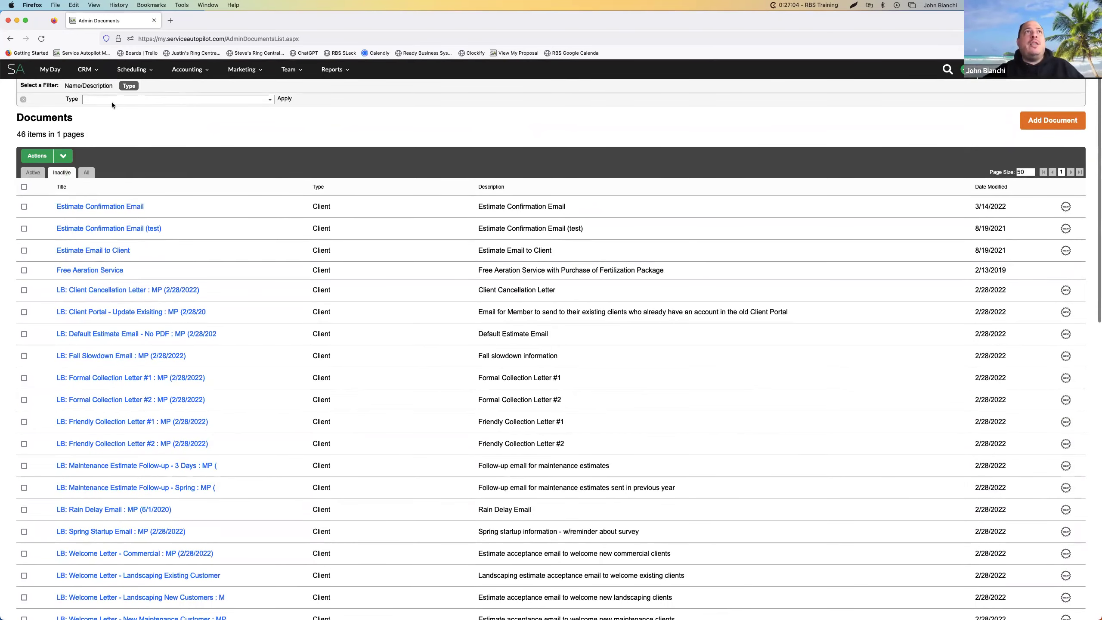
Review the Type filter's choices and compare them with the document types offered when adding a new document
{"action": "left_click", "coordinate": [260, 99]}
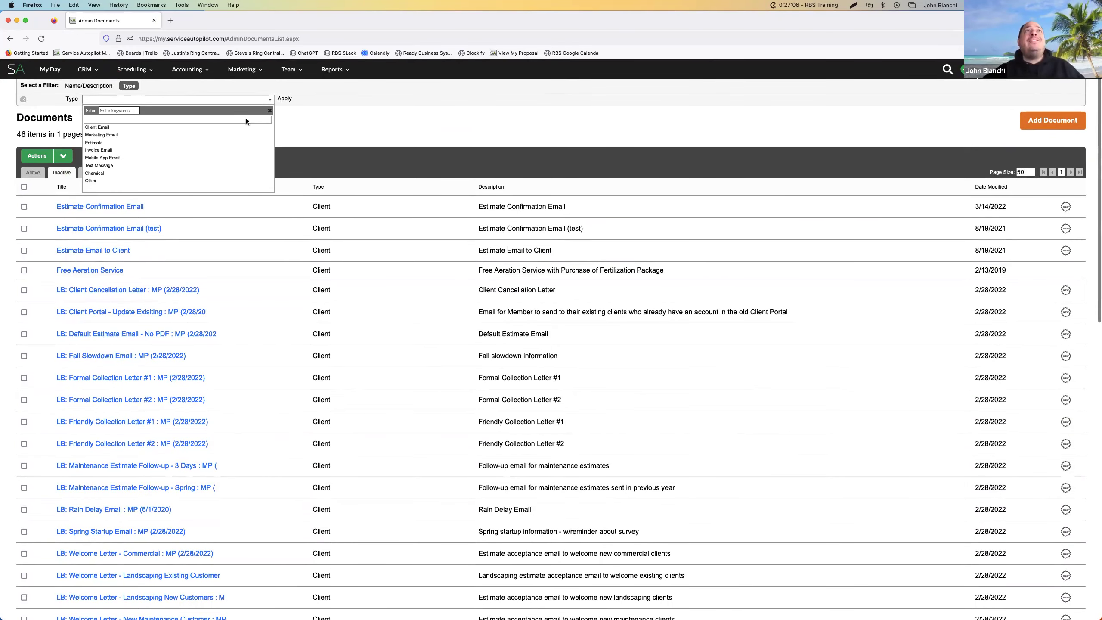
{"action": "scroll", "coordinate": [143, 151], "scroll_direction": "down", "scroll_amount": 2}
{"action": "scroll", "coordinate": [142, 155], "scroll_direction": "up", "scroll_amount": 2}
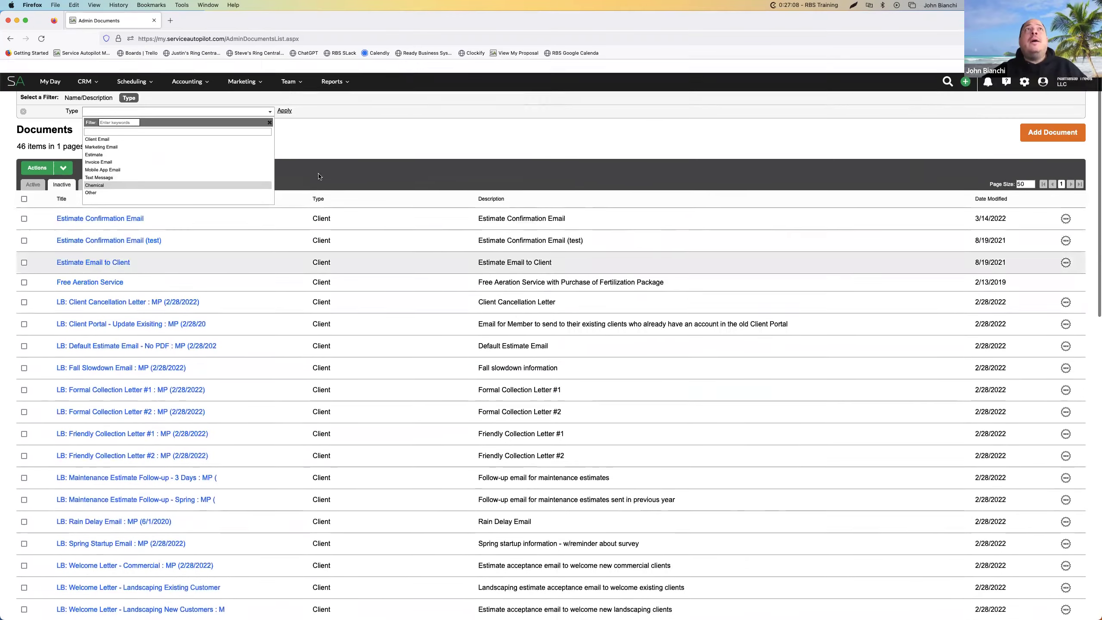
{"action": "left_click", "coordinate": [1035, 123]}
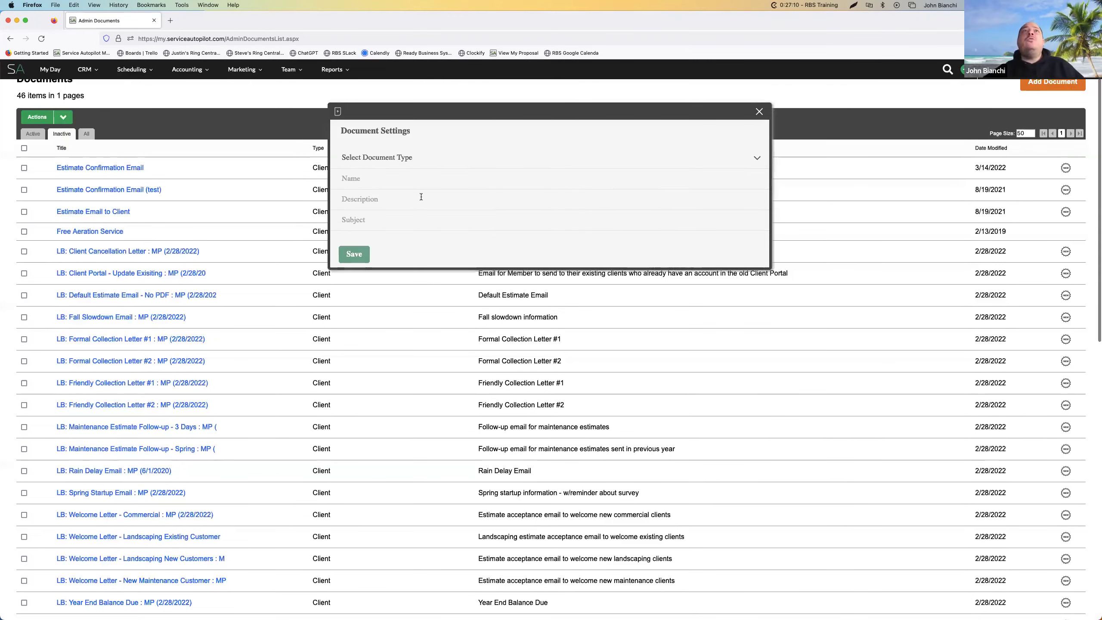
{"action": "left_click", "coordinate": [757, 158]}
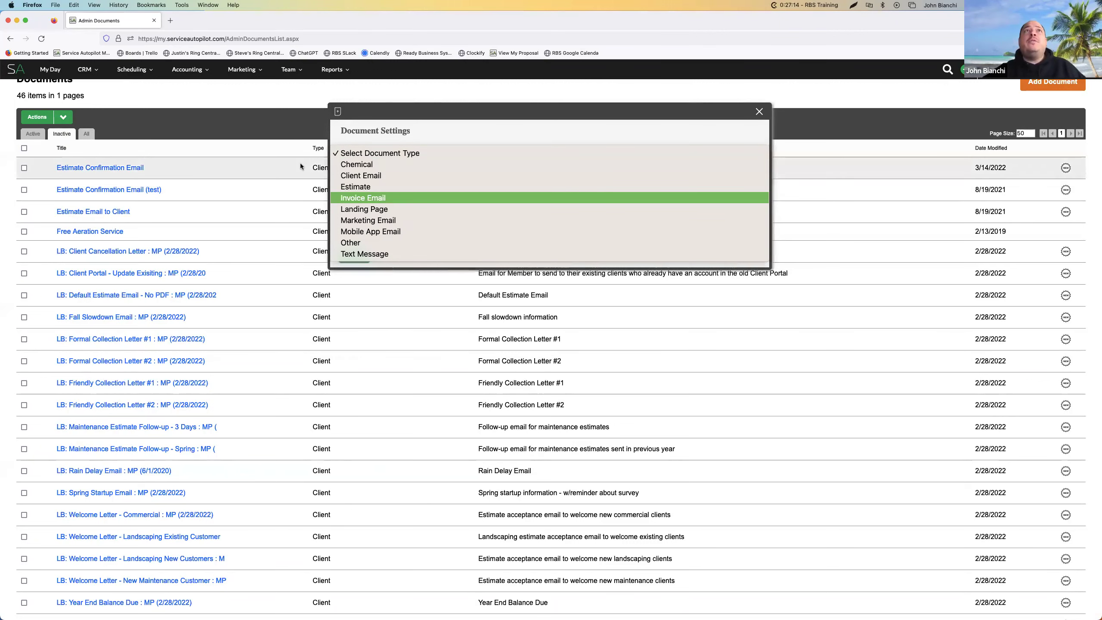
{"action": "left_click", "coordinate": [469, 138]}
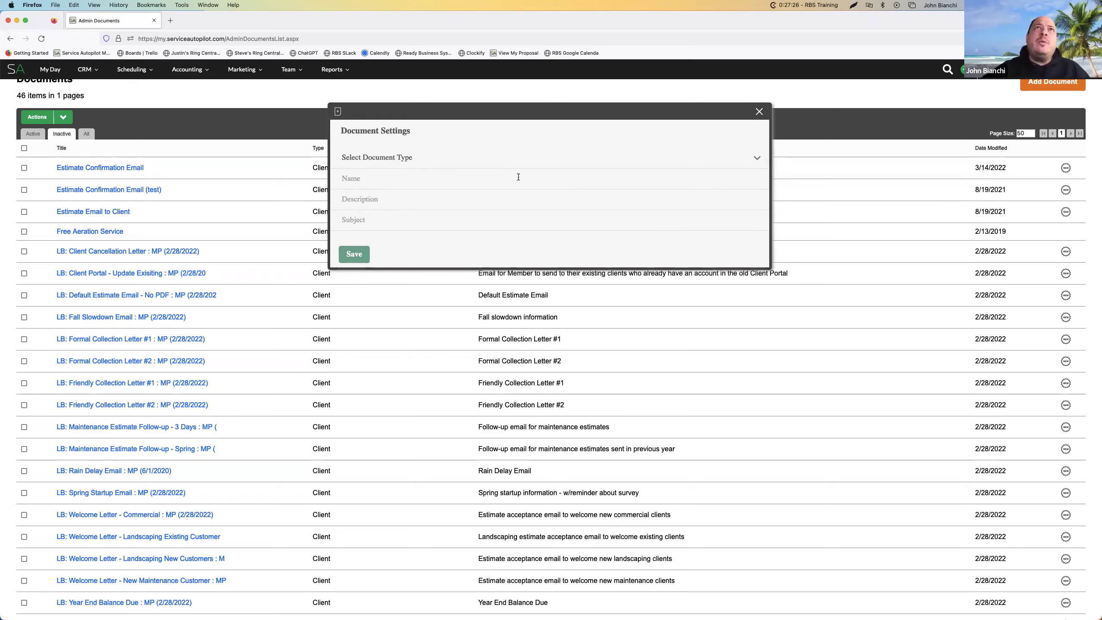
Try the Chemical and Client Email types in the new document's settings to compare the fields each one has
{"action": "left_click", "coordinate": [741, 163]}
{"action": "left_click", "coordinate": [408, 165]}
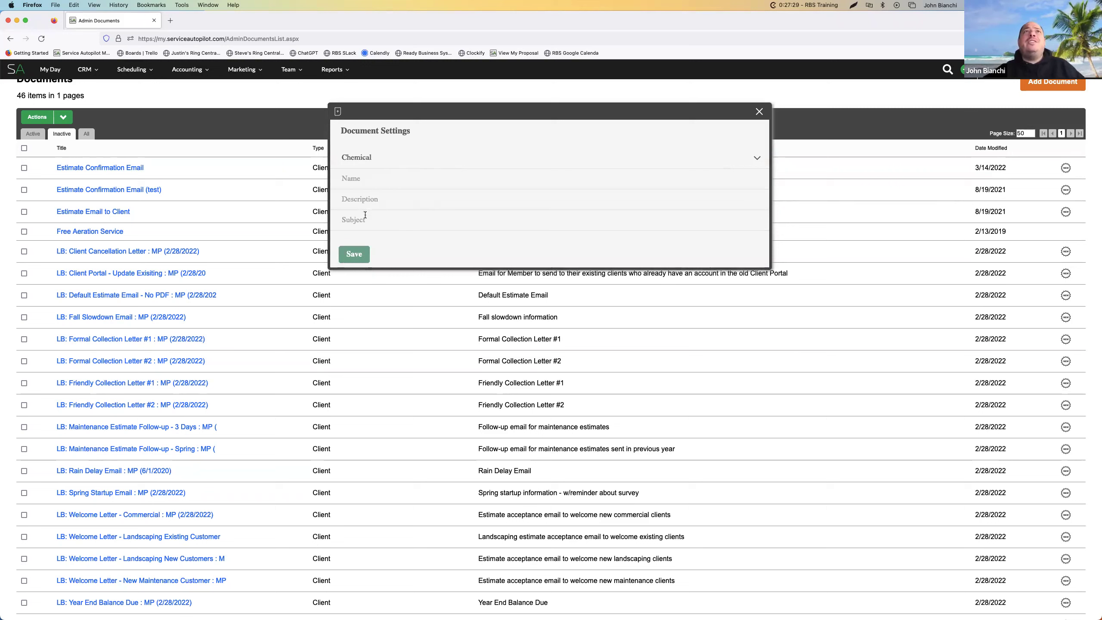
{"action": "left_click", "coordinate": [741, 157]}
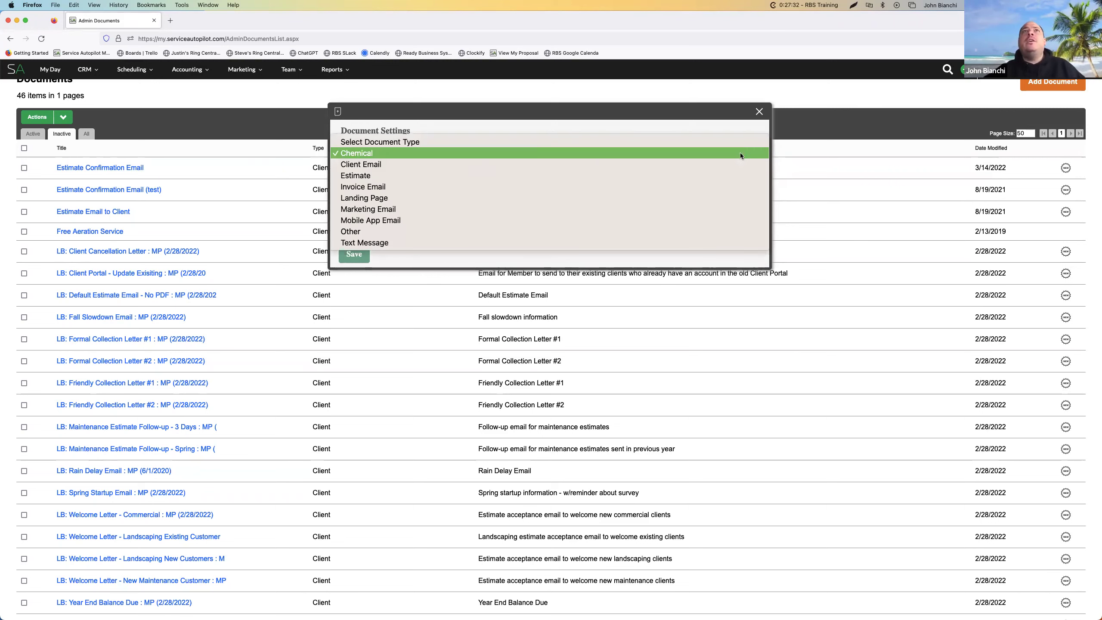
{"action": "left_click", "coordinate": [436, 165]}
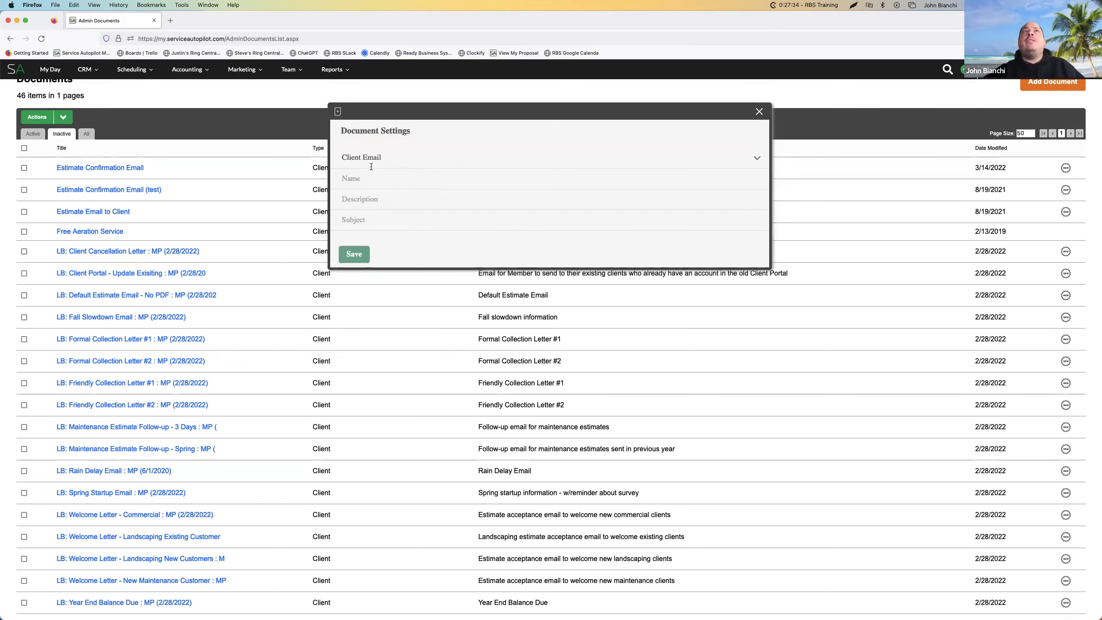
Set the new document's type to Invoice Email and set Default Invoice Email Document to No
{"action": "left_click", "coordinate": [751, 159]}
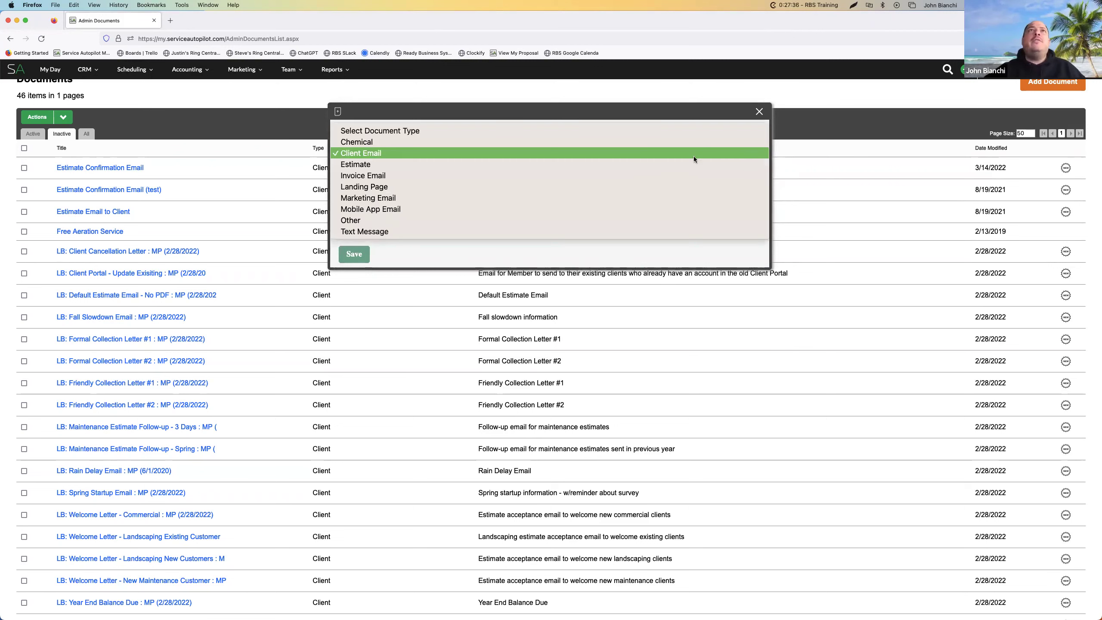
{"action": "left_click", "coordinate": [436, 169]}
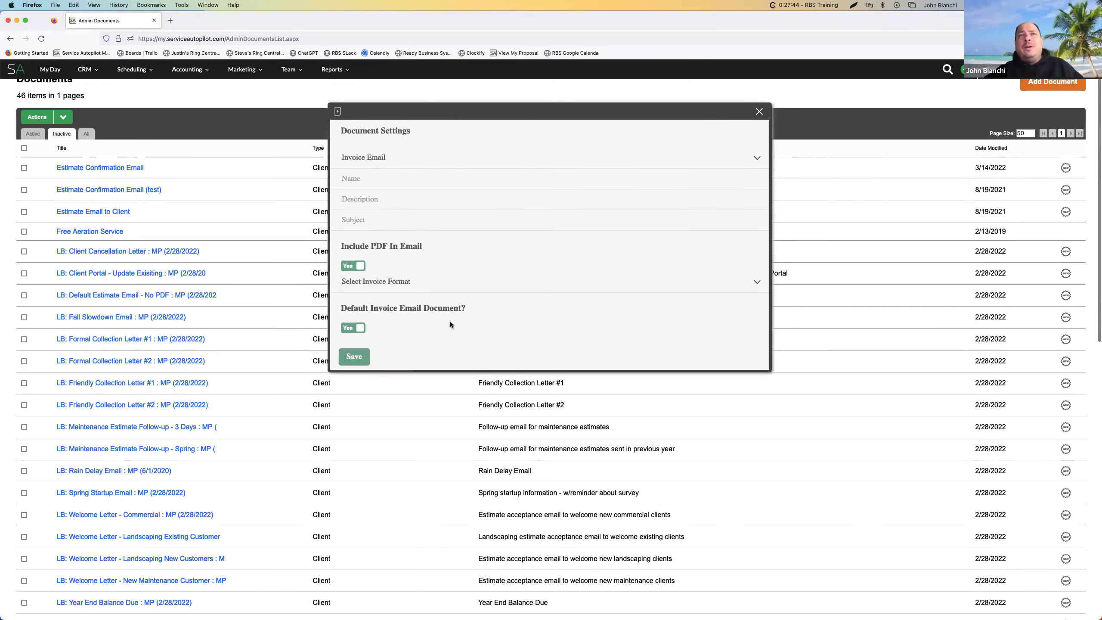
{"action": "left_click", "coordinate": [362, 329]}
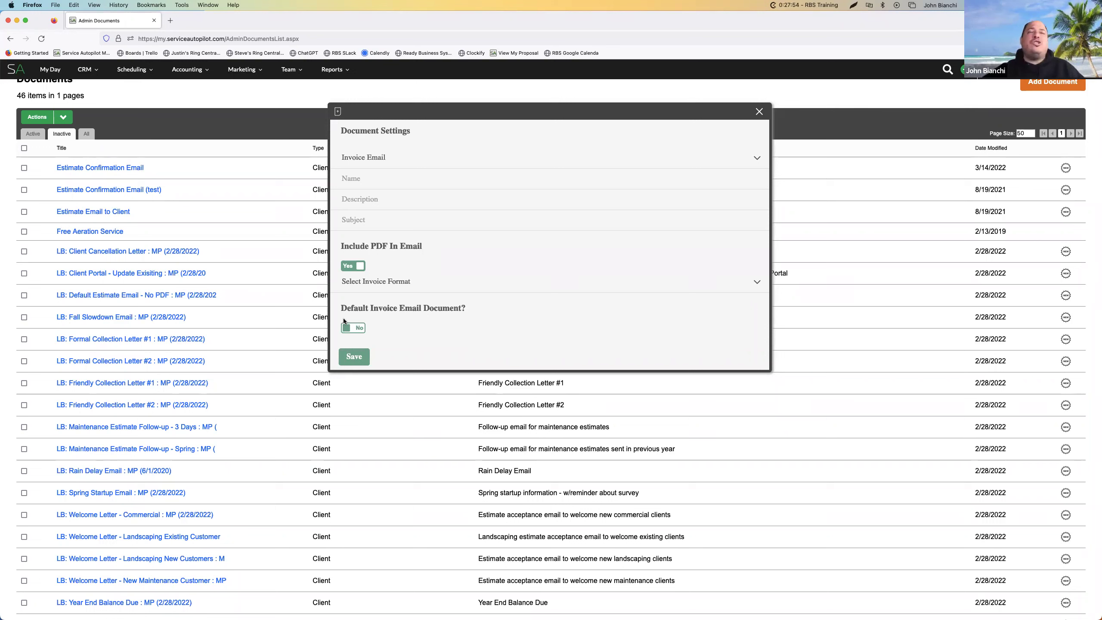
Switch Include PDF In Email to No and back to Yes to compare which invoice settings each choice offers
{"action": "left_click", "coordinate": [363, 266]}
{"action": "left_click", "coordinate": [357, 268]}
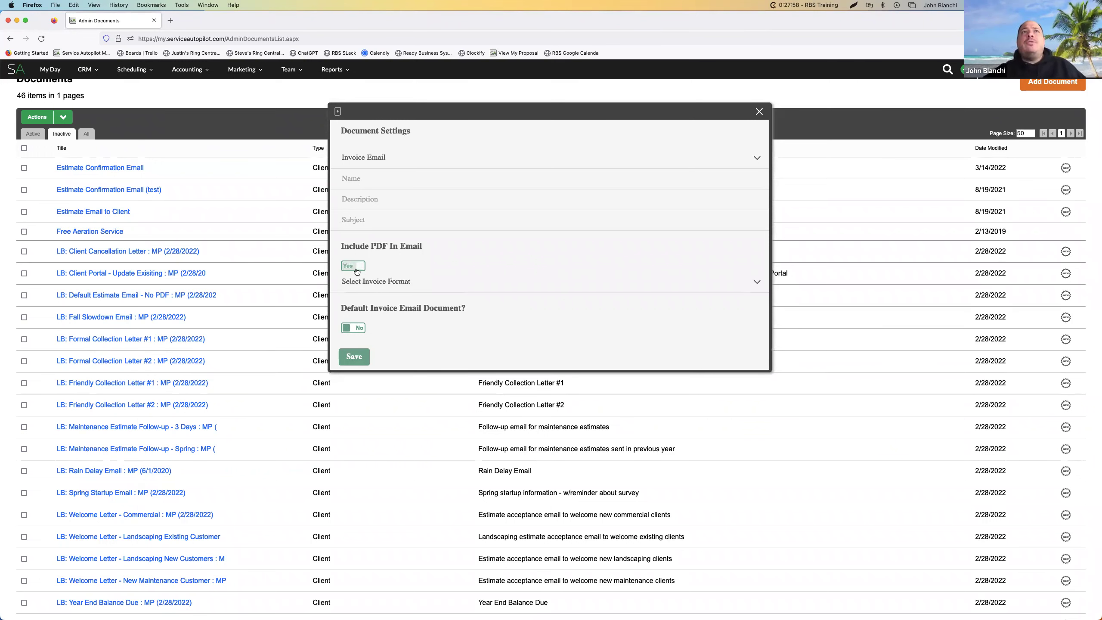
{"action": "left_click", "coordinate": [357, 269]}
{"action": "left_click", "coordinate": [357, 268]}
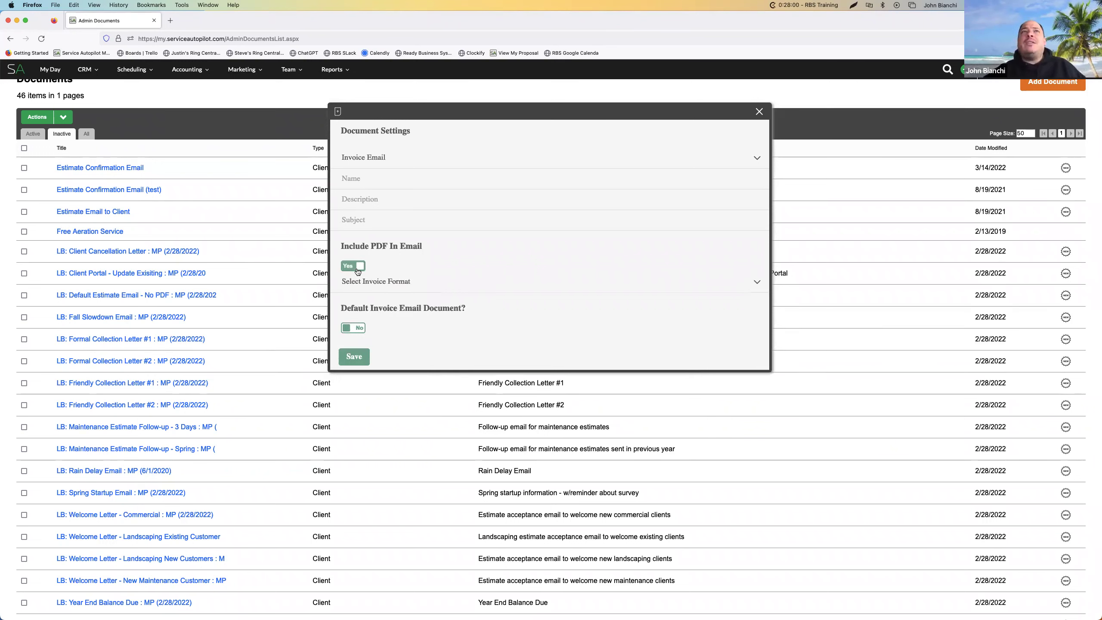
{"action": "left_click", "coordinate": [356, 268]}
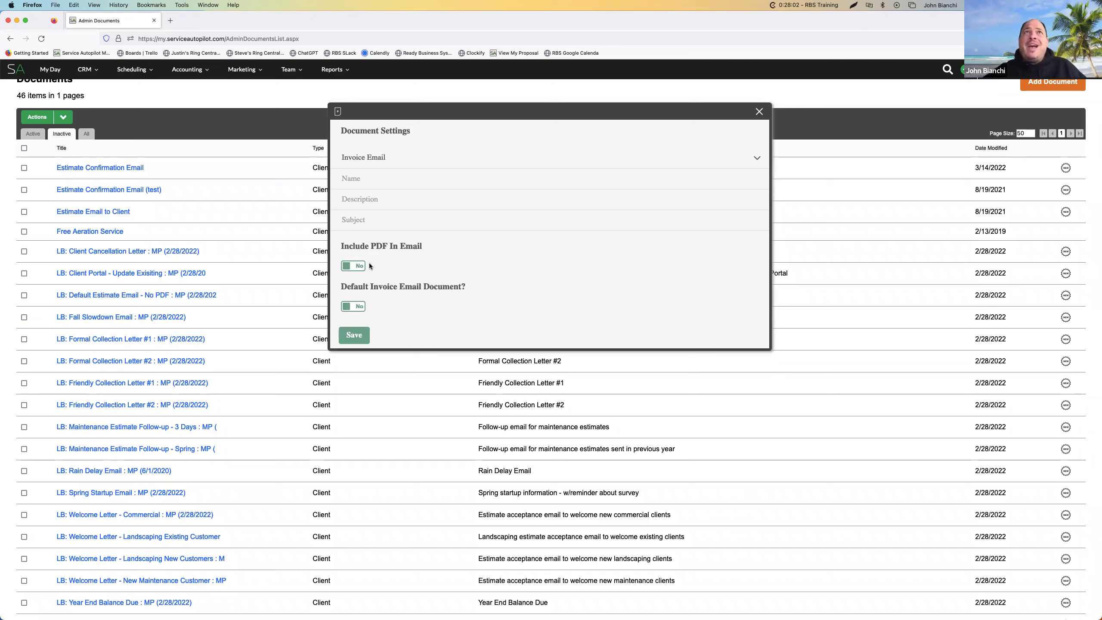
{"action": "left_click", "coordinate": [365, 268]}
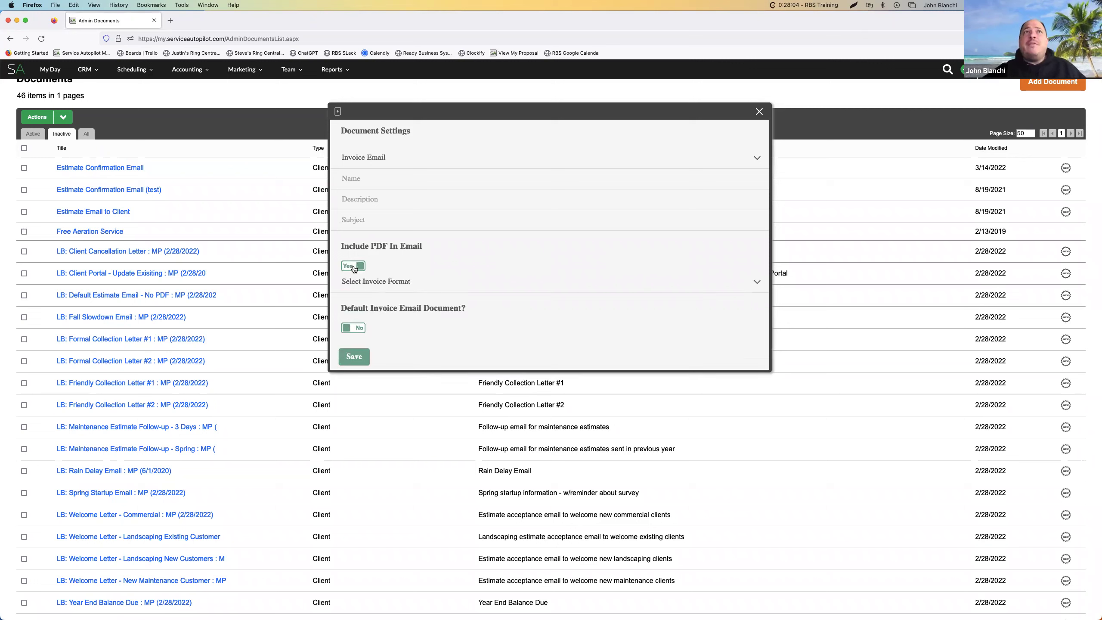
Browse the full list of invoice formats offered for the PDF attached to the invoice email
{"action": "left_click", "coordinate": [548, 279]}
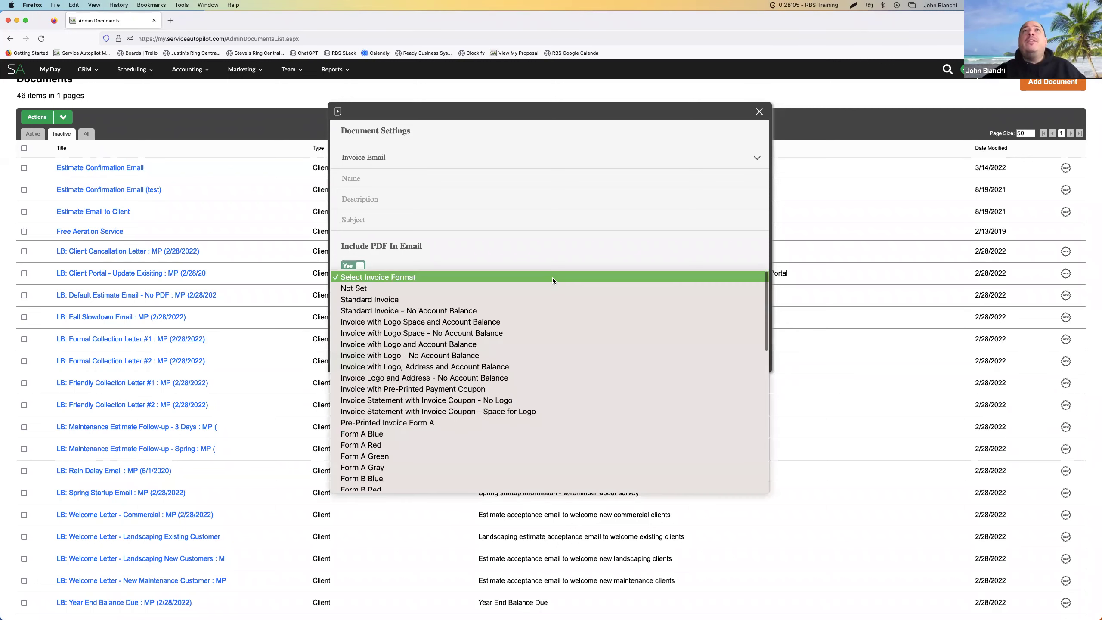
{"action": "left_click", "coordinate": [463, 277]}
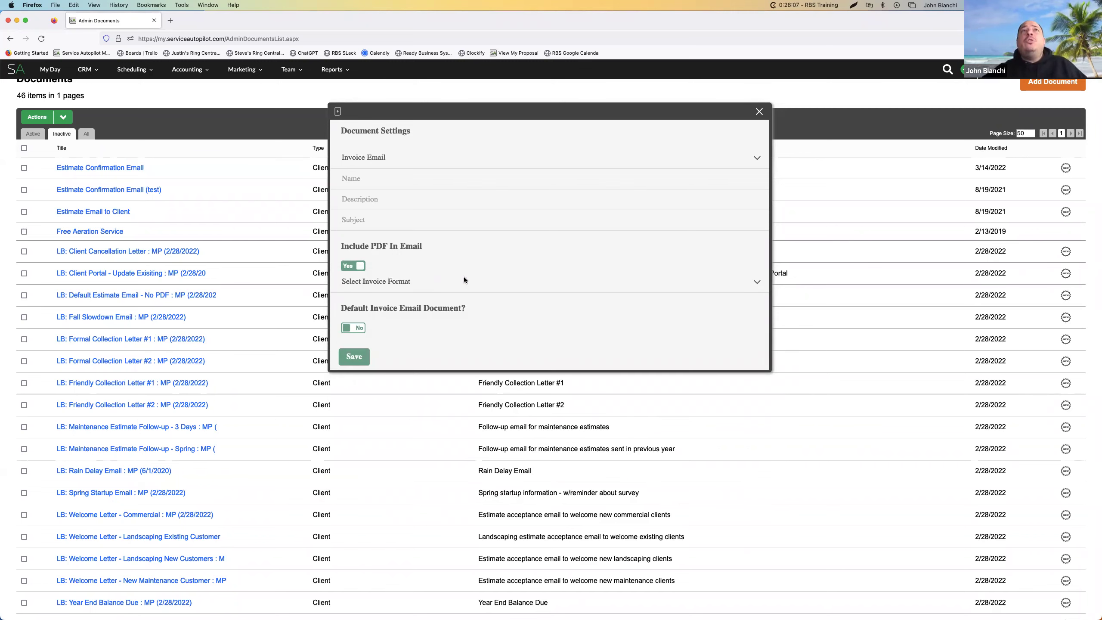
{"action": "left_click", "coordinate": [388, 282]}
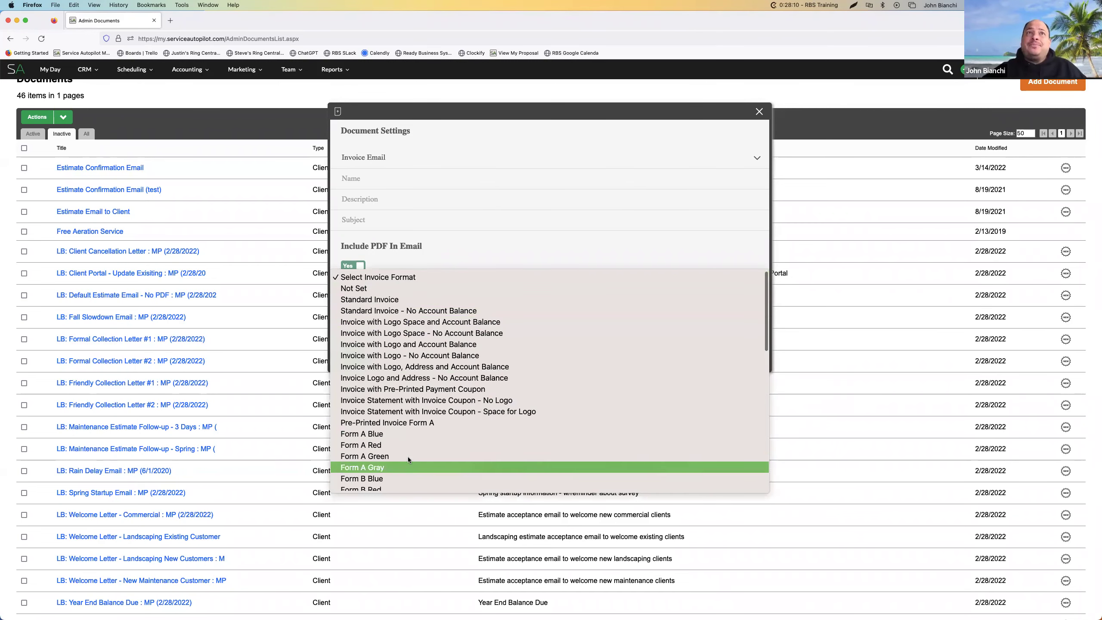
{"action": "scroll", "coordinate": [405, 360], "scroll_direction": "down", "scroll_amount": 10}
{"action": "scroll", "coordinate": [397, 353], "scroll_direction": "up", "scroll_amount": 10}
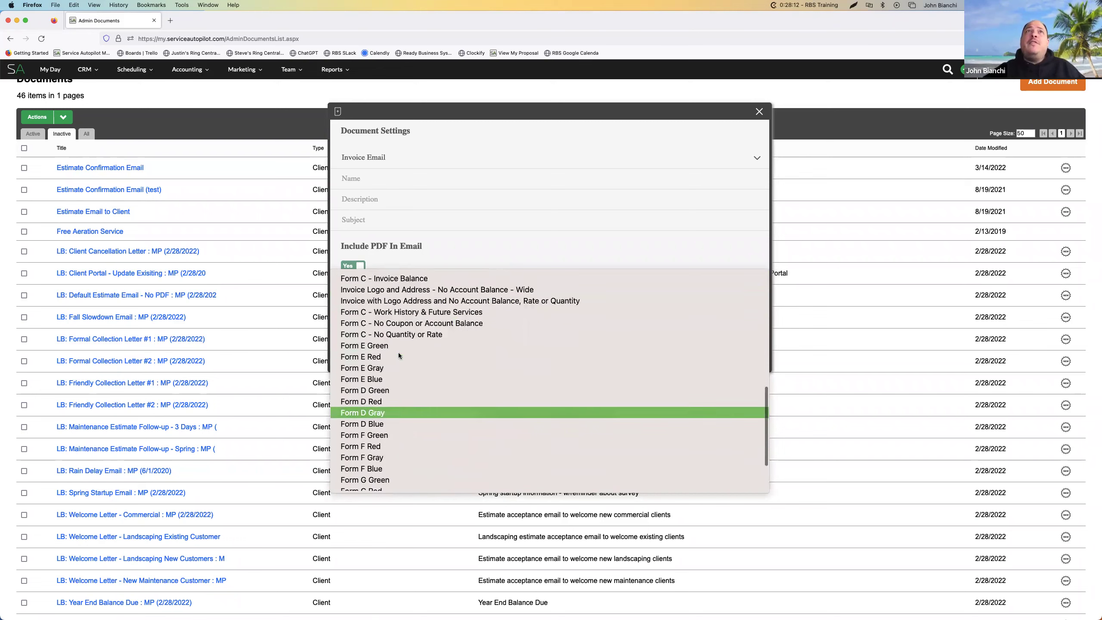
{"action": "left_click", "coordinate": [455, 263]}
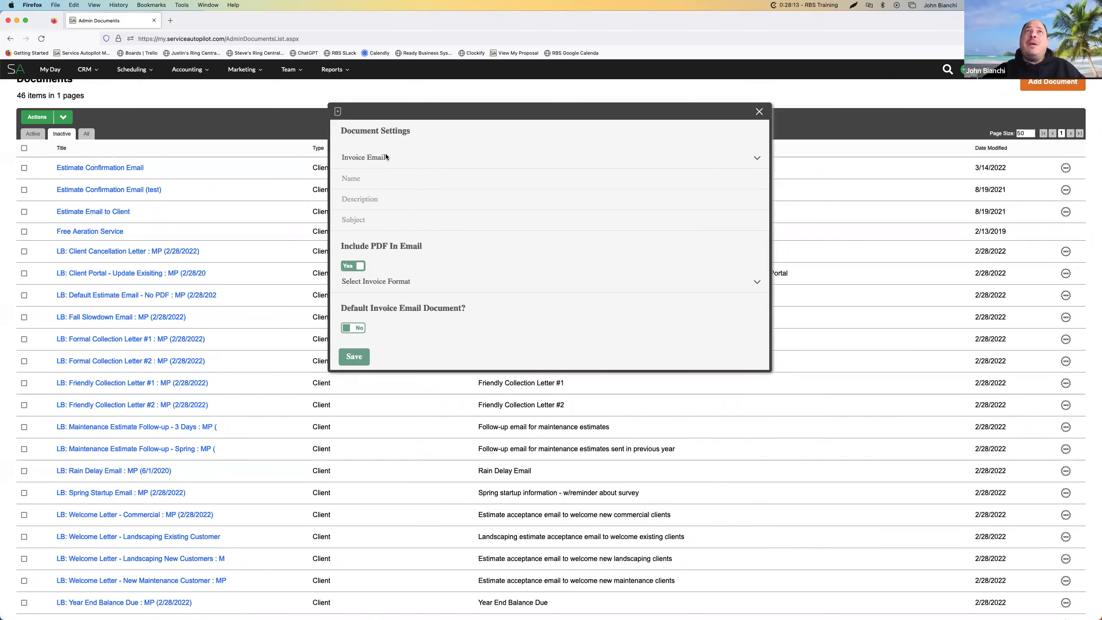
{"action": "left_click", "coordinate": [438, 280]}
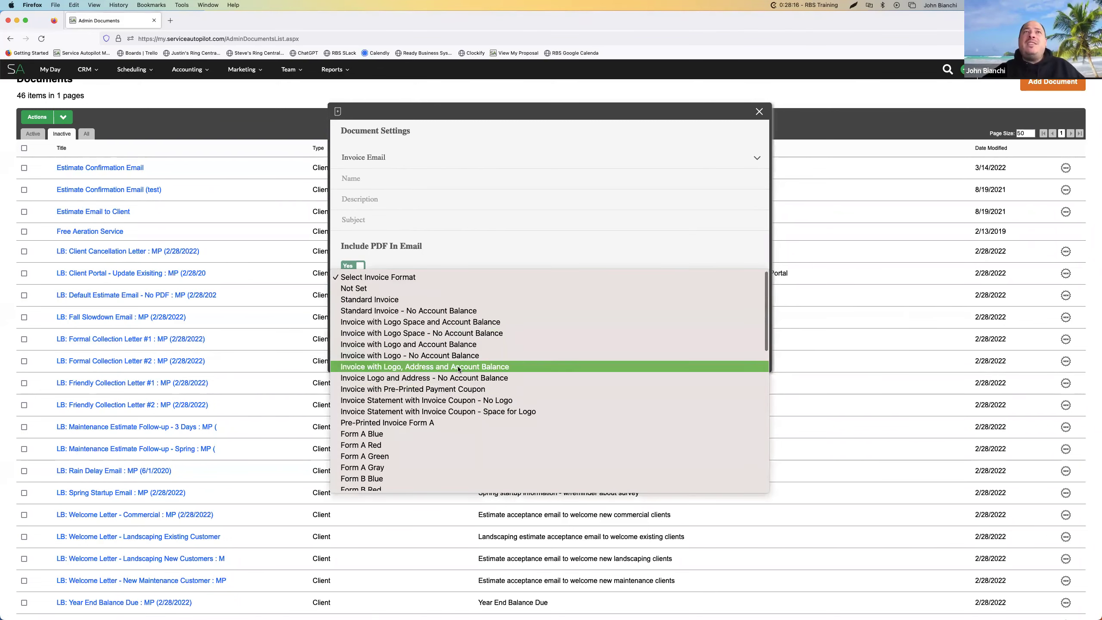
{"action": "scroll", "coordinate": [459, 370], "scroll_direction": "down", "scroll_amount": 5}
{"action": "scroll", "coordinate": [458, 371], "scroll_direction": "down", "scroll_amount": 3}
{"action": "scroll", "coordinate": [437, 434], "scroll_direction": "up", "scroll_amount": 5}
{"action": "scroll", "coordinate": [440, 432], "scroll_direction": "up", "scroll_amount": 4}
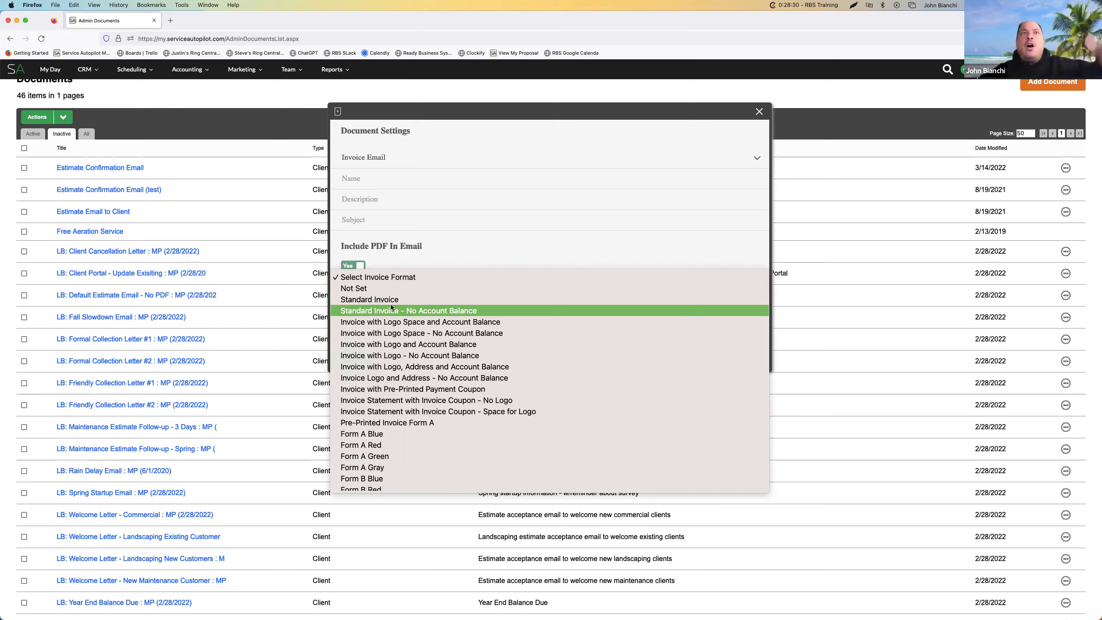
{"action": "scroll", "coordinate": [408, 354], "scroll_direction": "down", "scroll_amount": 5}
{"action": "scroll", "coordinate": [411, 356], "scroll_direction": "up", "scroll_amount": 5}
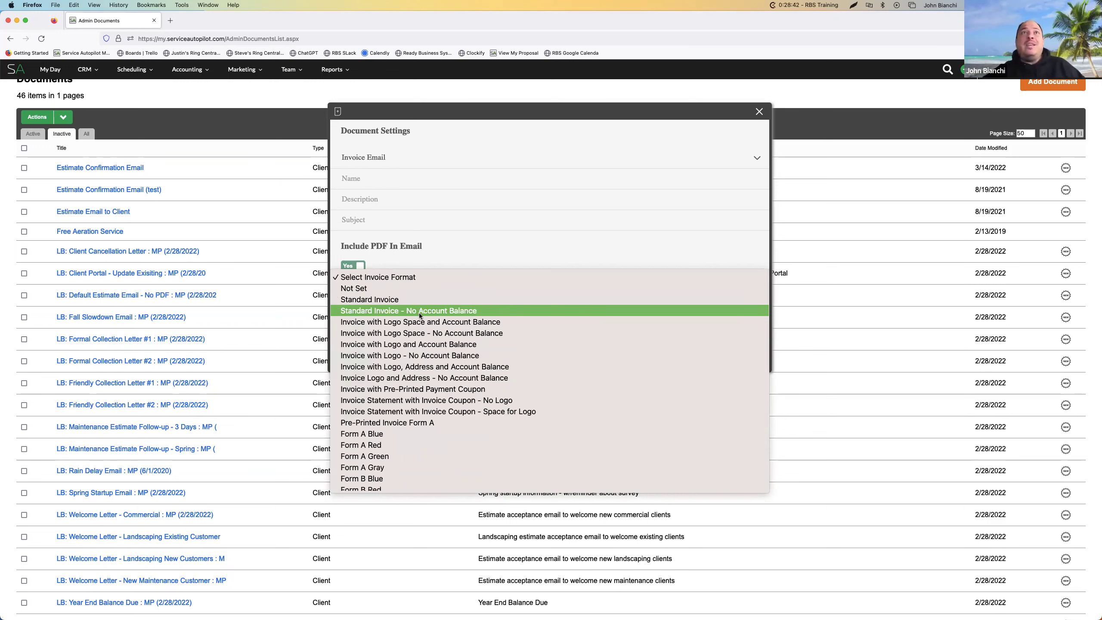
Examine the new document's Description and Name fields, and recheck the invoice formats without choosing one
{"action": "left_click", "coordinate": [354, 201]}
{"action": "left_click", "coordinate": [467, 195]}
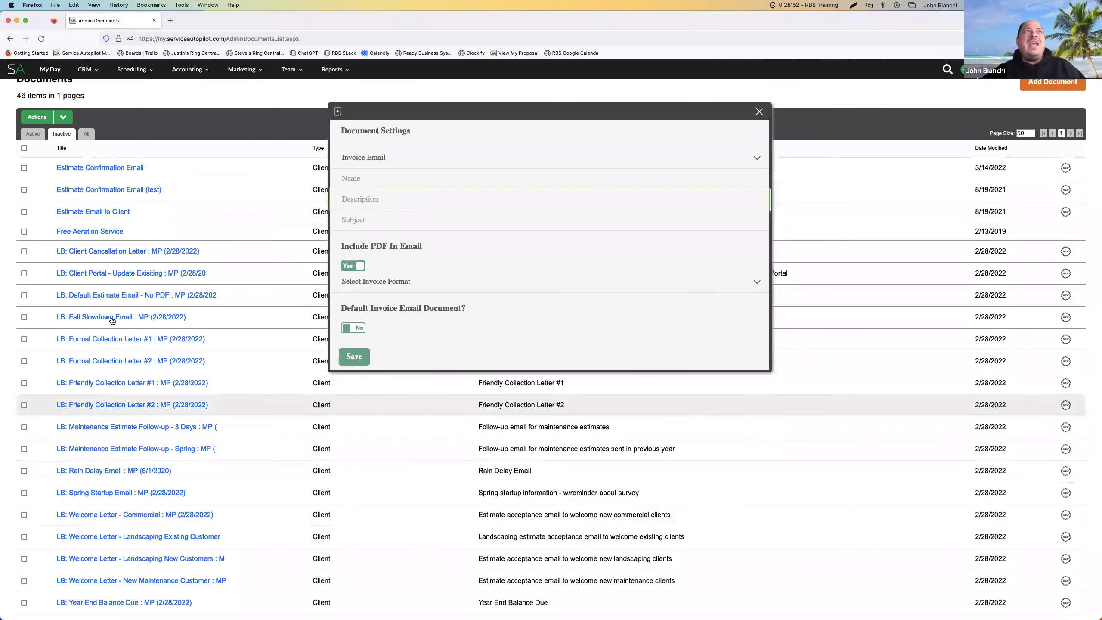
{"action": "left_click", "coordinate": [392, 179]}
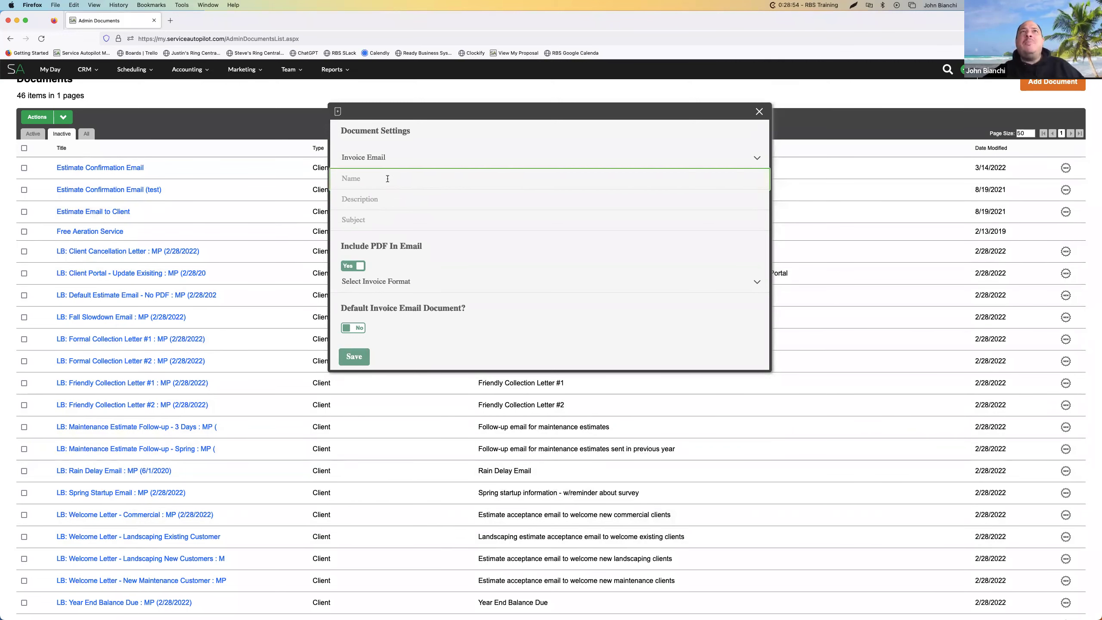
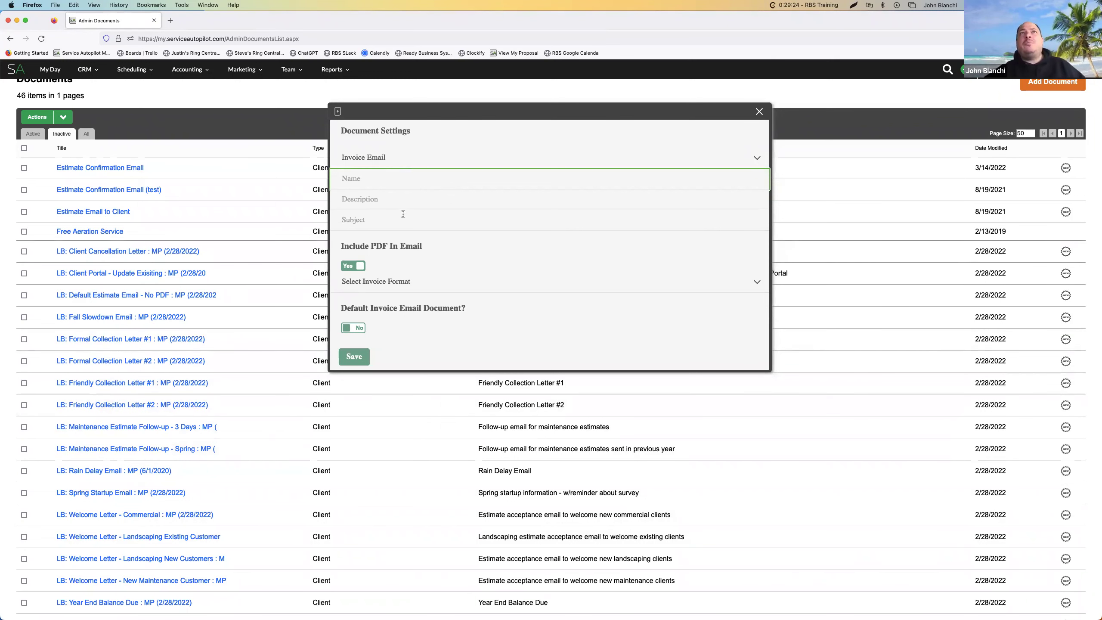
{"action": "left_click", "coordinate": [390, 285]}
{"action": "scroll", "coordinate": [416, 340], "scroll_direction": "down", "scroll_amount": 5}
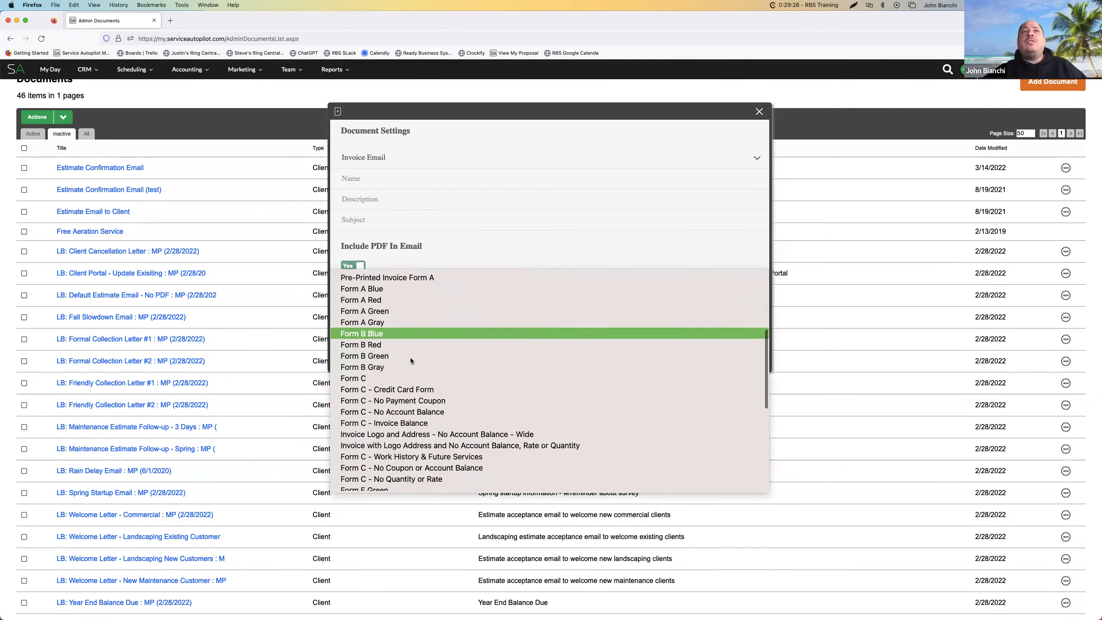
{"action": "scroll", "coordinate": [410, 364], "scroll_direction": "down", "scroll_amount": 3}
{"action": "scroll", "coordinate": [410, 373], "scroll_direction": "up", "scroll_amount": 6}
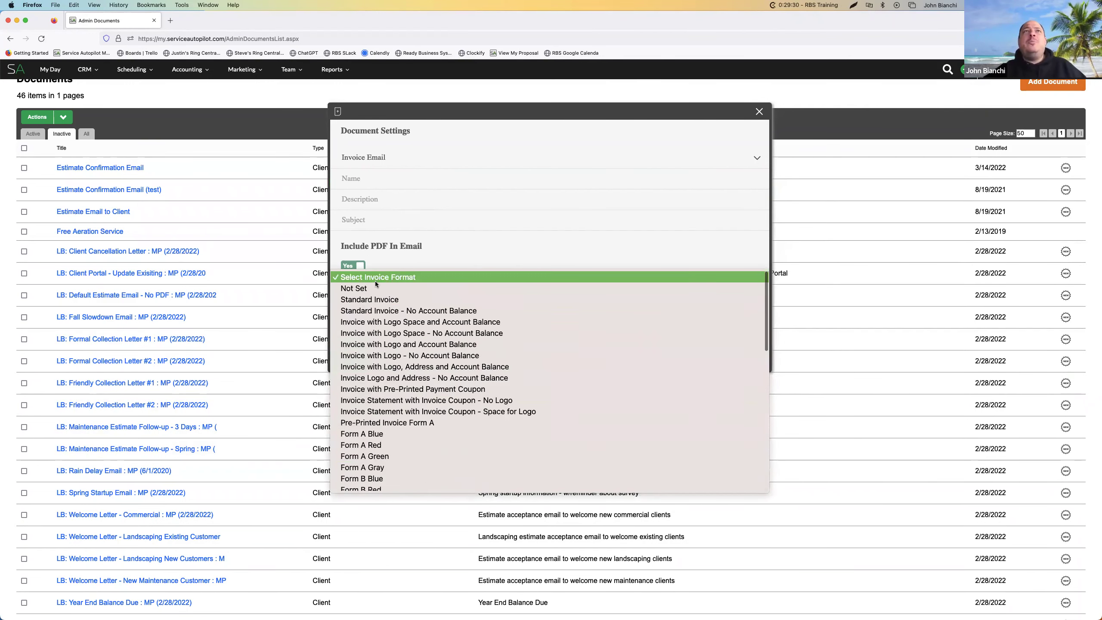
{"action": "left_click", "coordinate": [376, 283]}
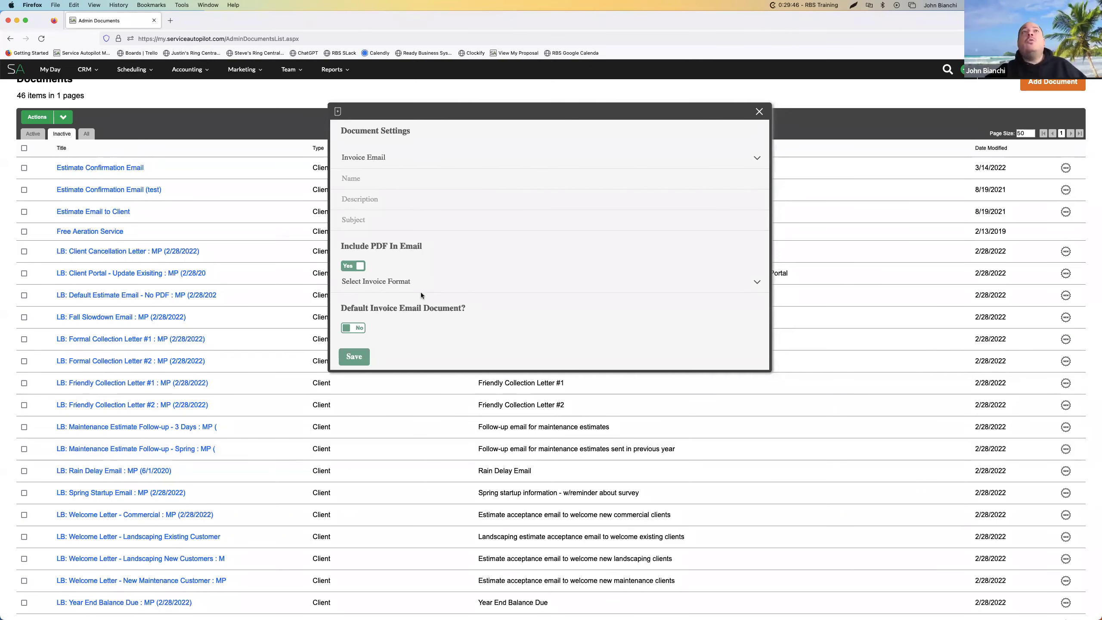
Set Include PDF In Email to No for the new invoice email document
{"action": "left_click", "coordinate": [361, 268]}
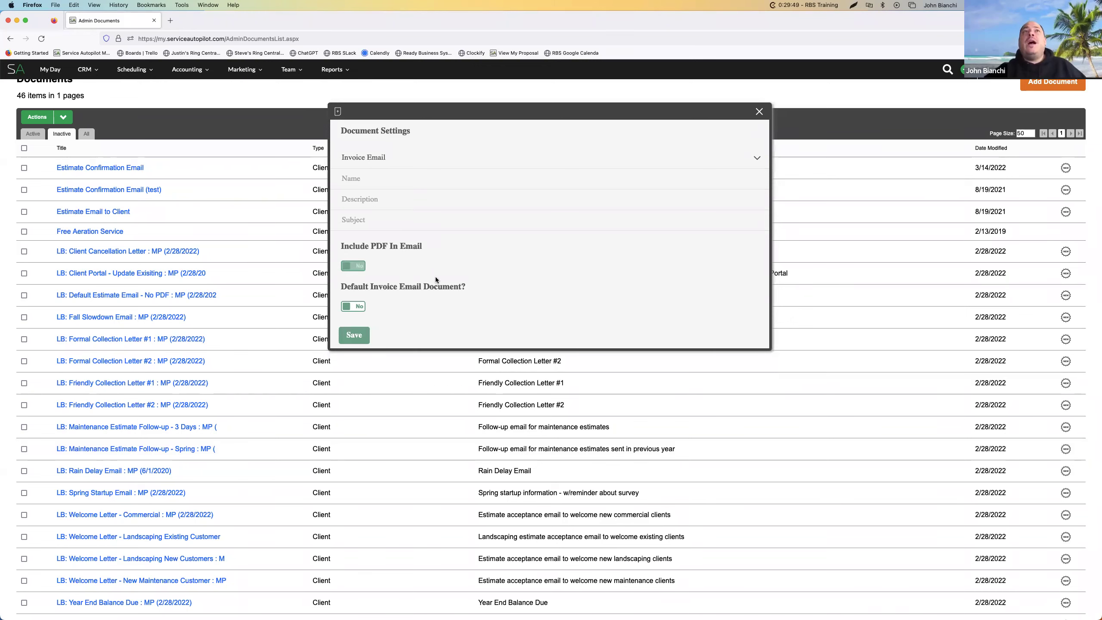
{"action": "left_click", "coordinate": [443, 154]}
{"action": "left_click", "coordinate": [442, 152]}
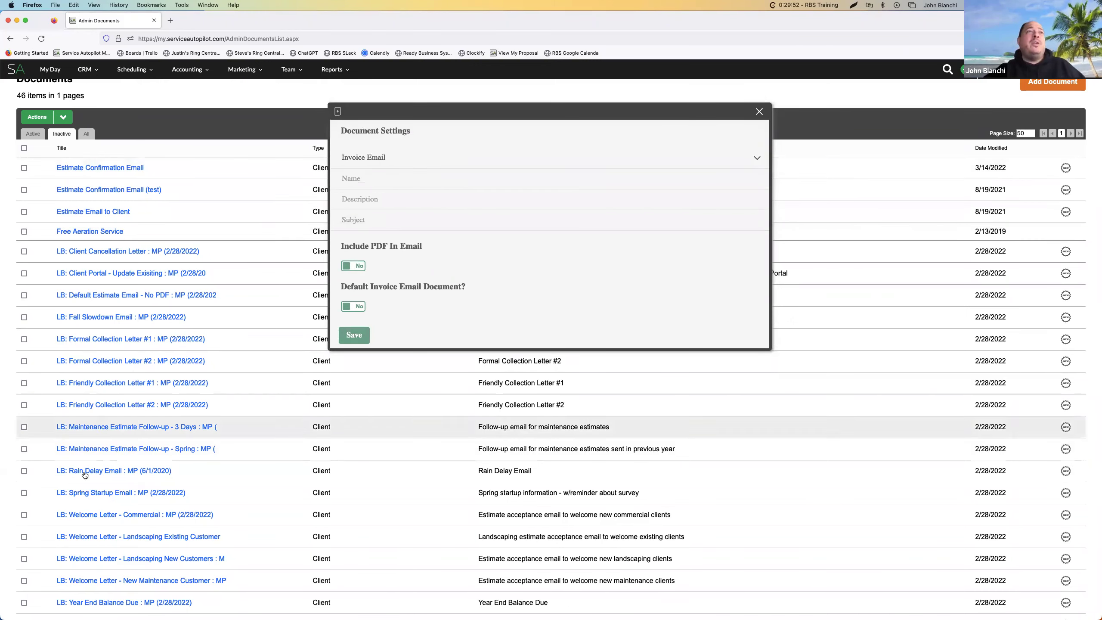
Look through the inactive documents list for existing estimate and invoice email templates
{"action": "scroll", "coordinate": [85, 475], "scroll_direction": "down", "scroll_amount": 12}
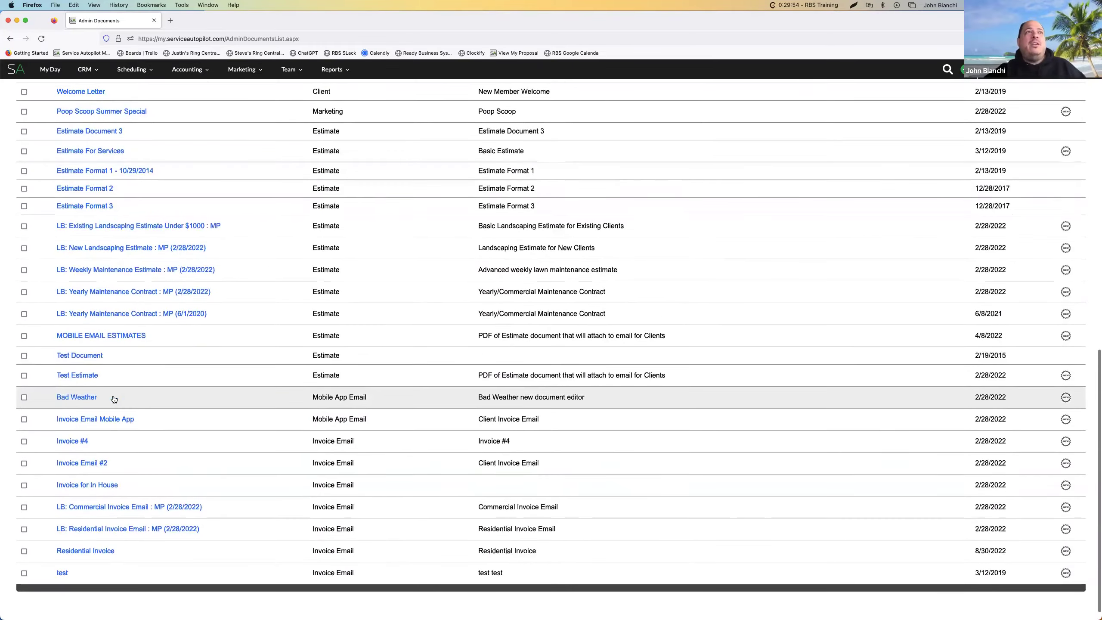
{"action": "scroll", "coordinate": [113, 398], "scroll_direction": "up", "scroll_amount": 15}
{"action": "scroll", "coordinate": [147, 443], "scroll_direction": "down", "scroll_amount": 10}
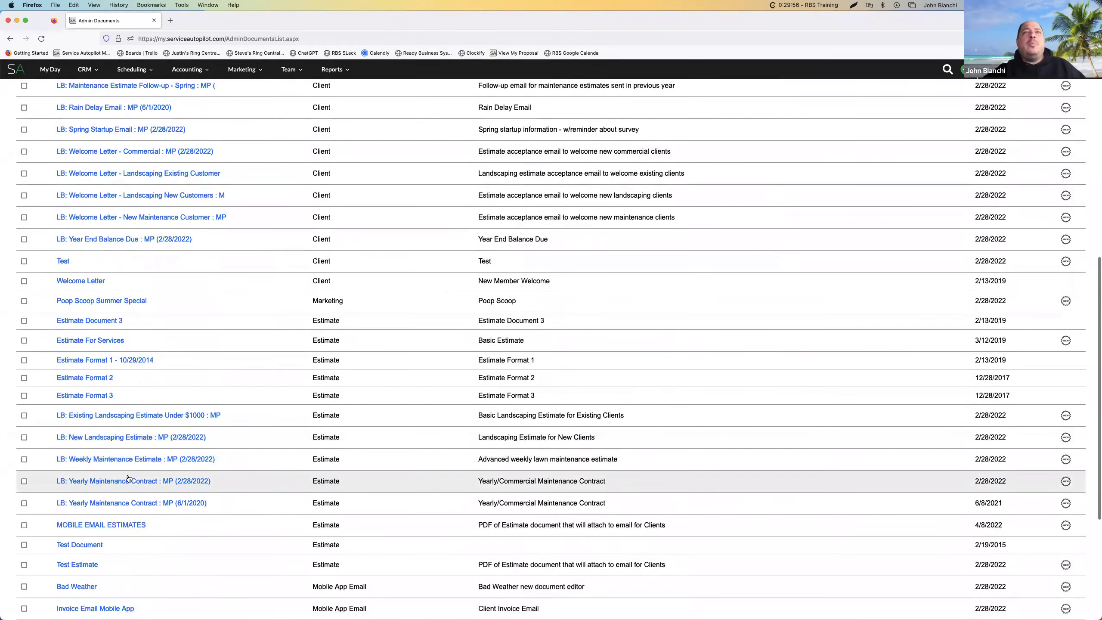
{"action": "scroll", "coordinate": [128, 478], "scroll_direction": "down", "scroll_amount": 6}
{"action": "scroll", "coordinate": [130, 477], "scroll_direction": "up", "scroll_amount": 15}
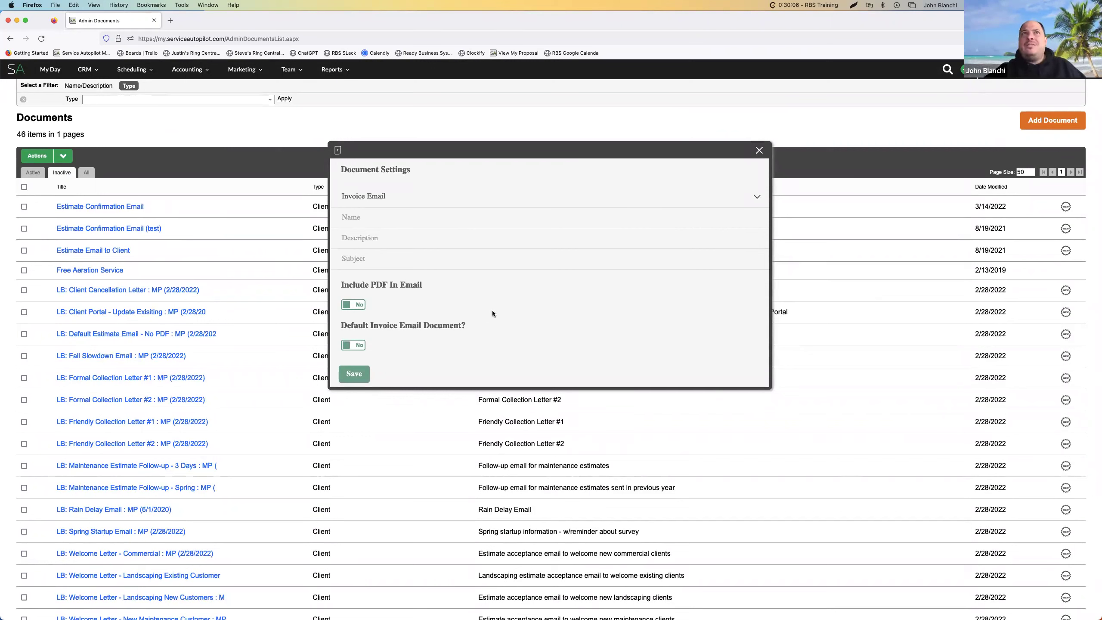
Temporarily set Include PDF In Email to Yes to review the invoice formats, and return it to No
{"action": "left_click", "coordinate": [360, 306]}
{"action": "left_click", "coordinate": [394, 321]}
{"action": "scroll", "coordinate": [420, 385], "scroll_direction": "down", "scroll_amount": 10}
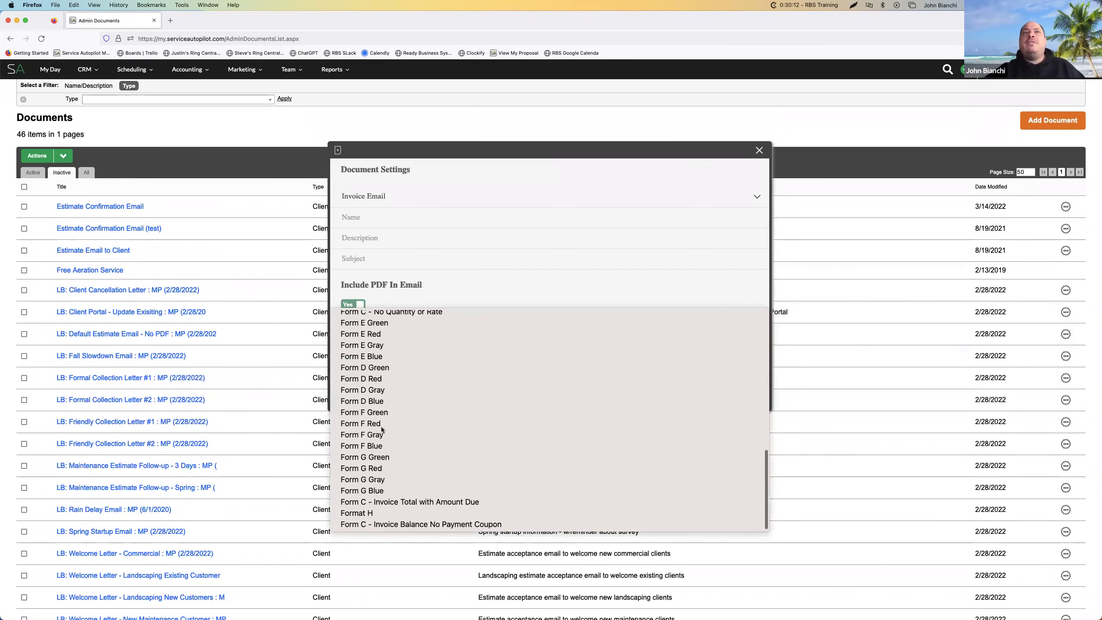
{"action": "scroll", "coordinate": [417, 374], "scroll_direction": "up", "scroll_amount": 10}
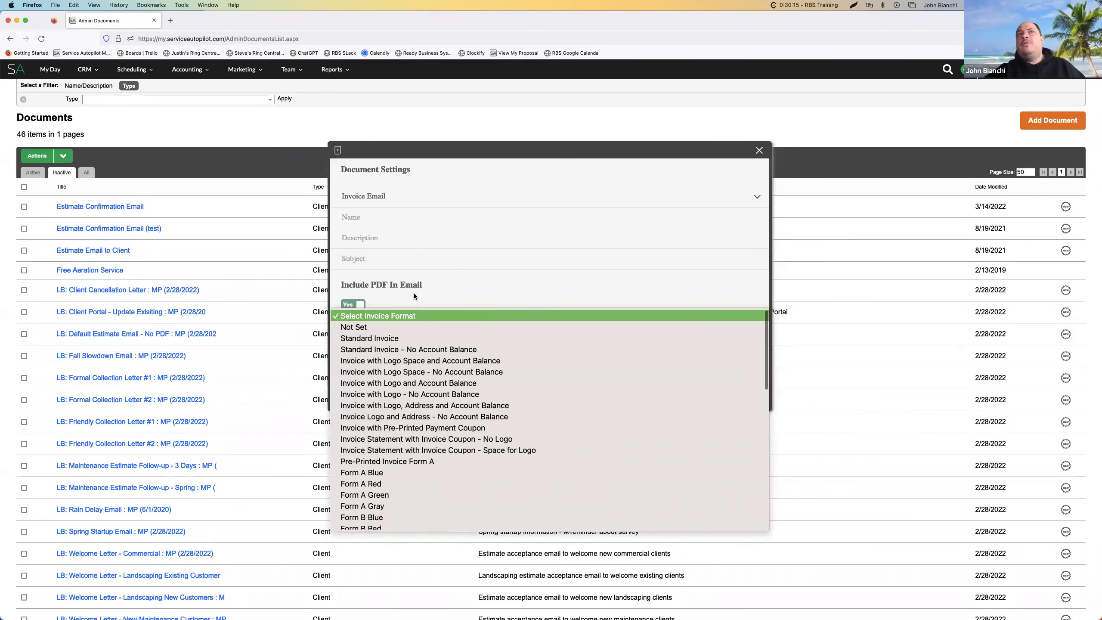
{"action": "left_click", "coordinate": [410, 315]}
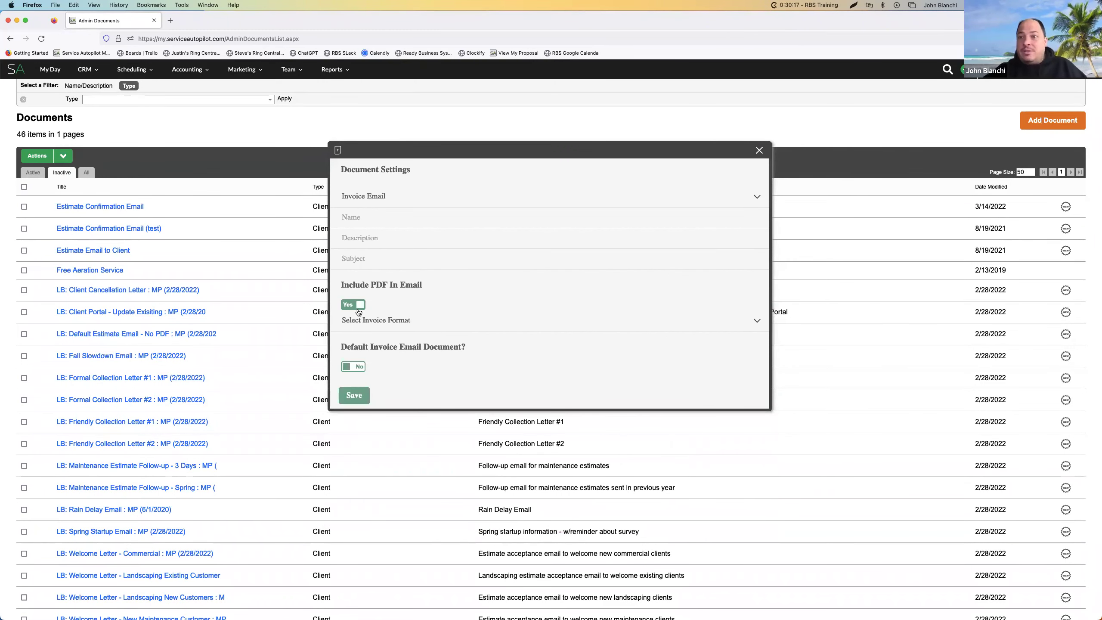
{"action": "left_click", "coordinate": [400, 321]}
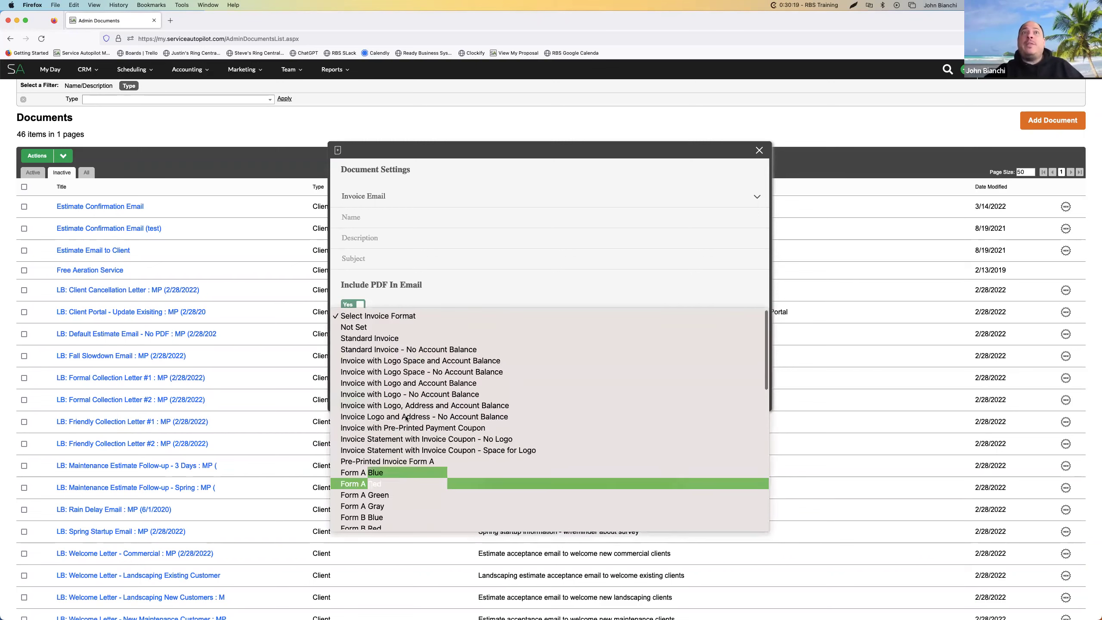
{"action": "left_click", "coordinate": [382, 297]}
{"action": "left_click", "coordinate": [353, 305]}
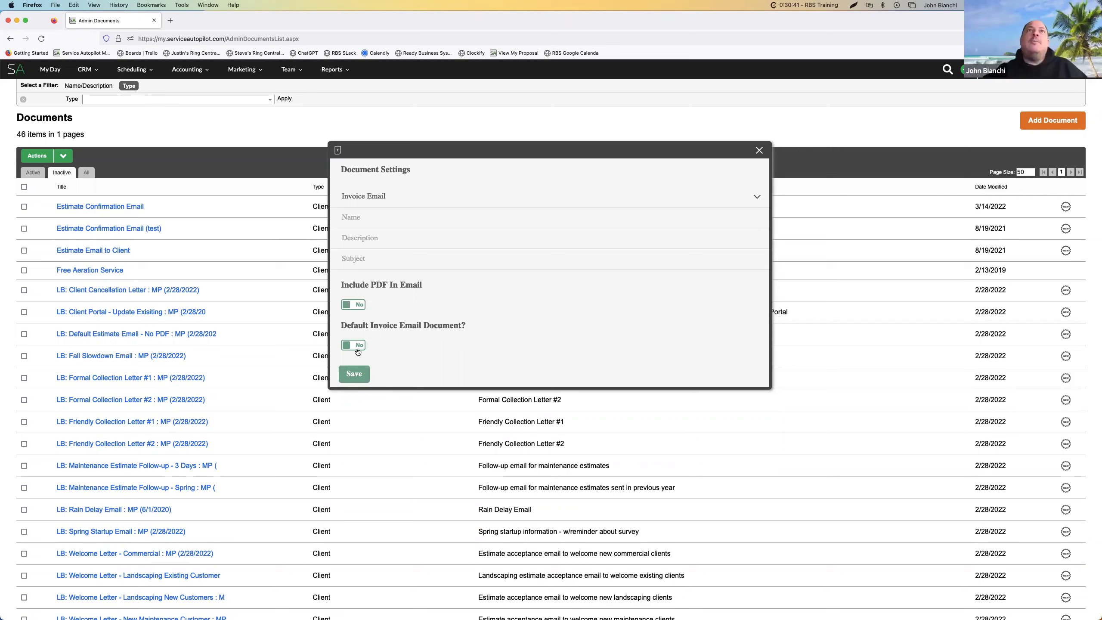
Change the new document's type to Landing Page, Marketing Email, Mobile App Email, Other and finally Text Message to compare their fields
{"action": "left_click", "coordinate": [760, 199]}
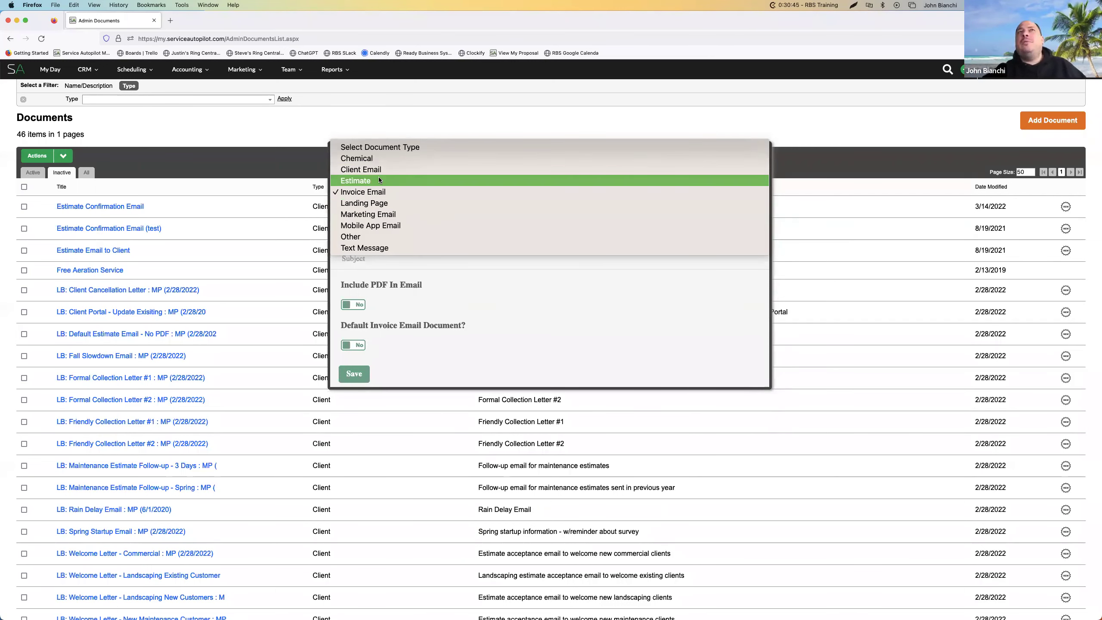
{"action": "left_click", "coordinate": [382, 203]}
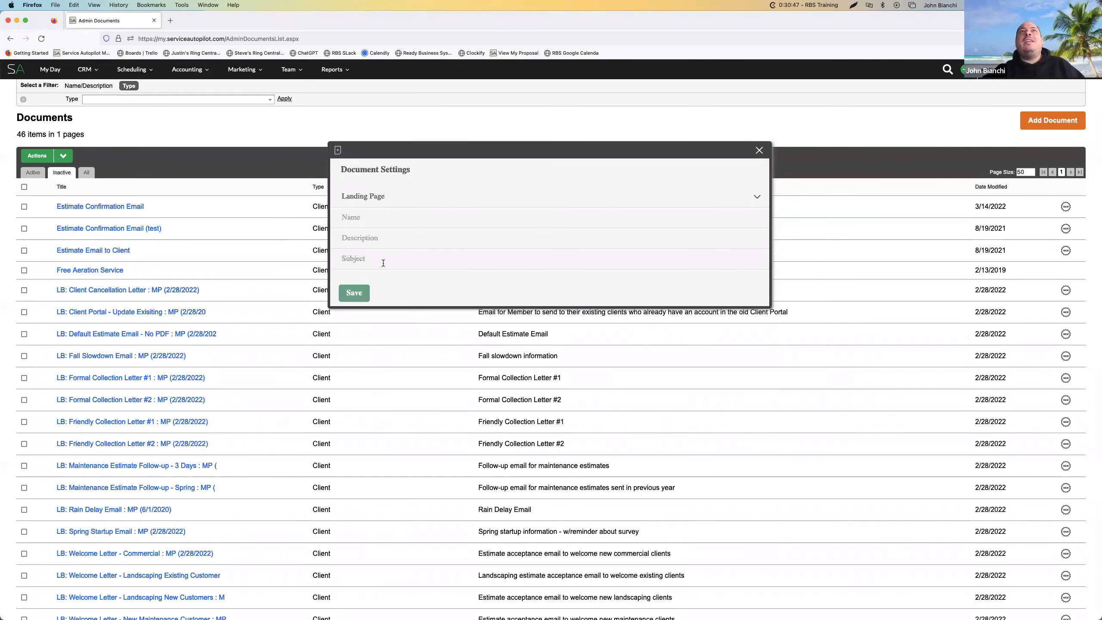
{"action": "left_click", "coordinate": [757, 198]}
{"action": "left_click", "coordinate": [453, 205]}
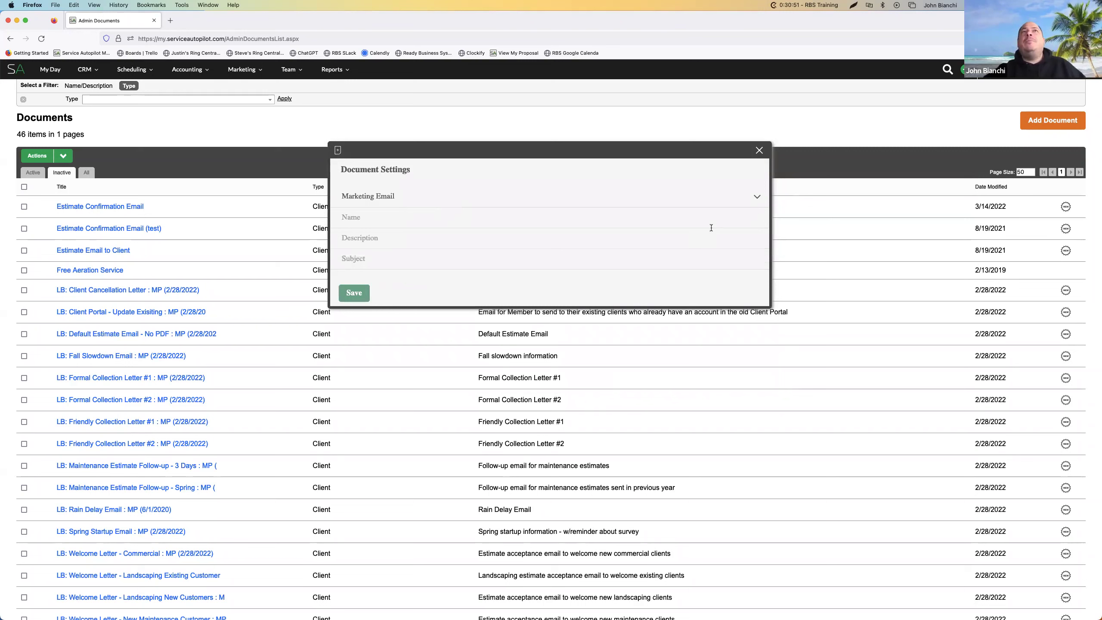
{"action": "left_click", "coordinate": [757, 196]}
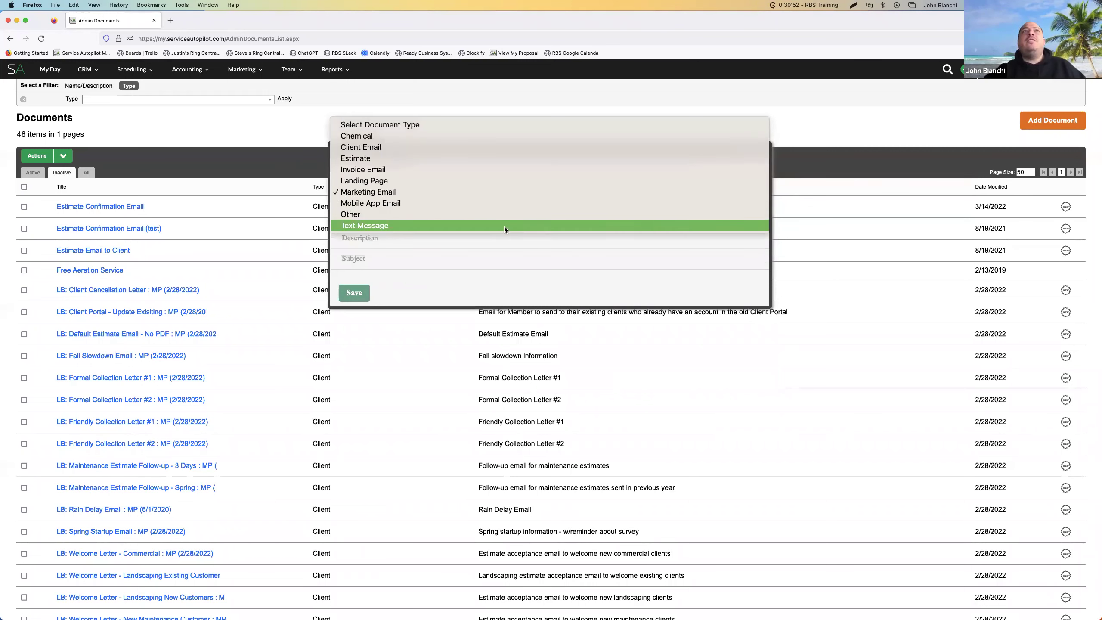
{"action": "left_click", "coordinate": [432, 205]}
{"action": "left_click", "coordinate": [750, 198]}
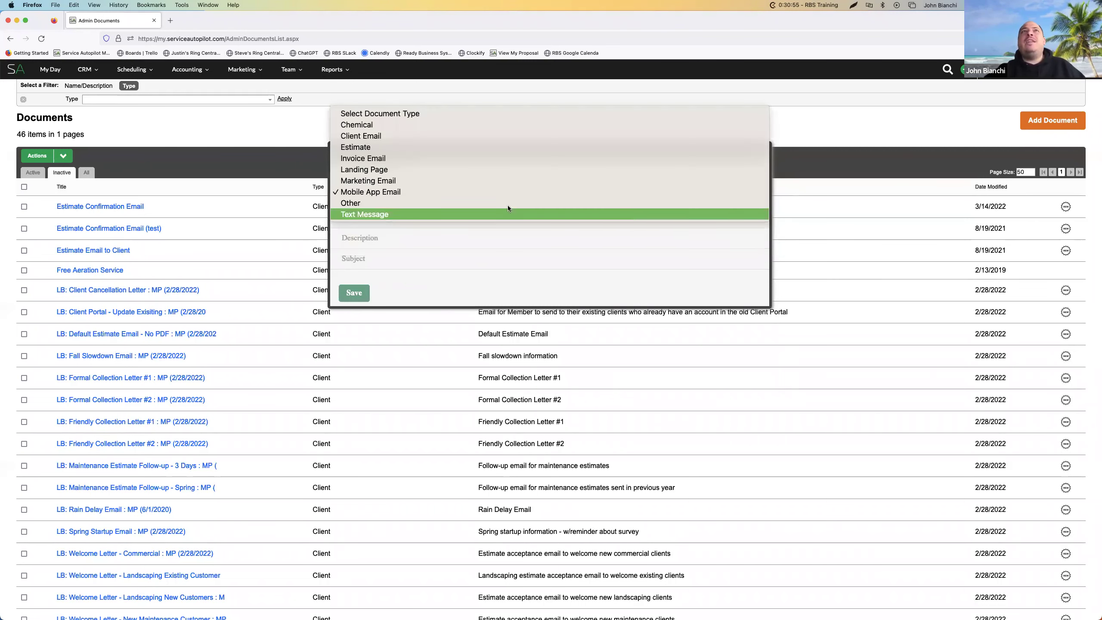
{"action": "left_click", "coordinate": [409, 200]}
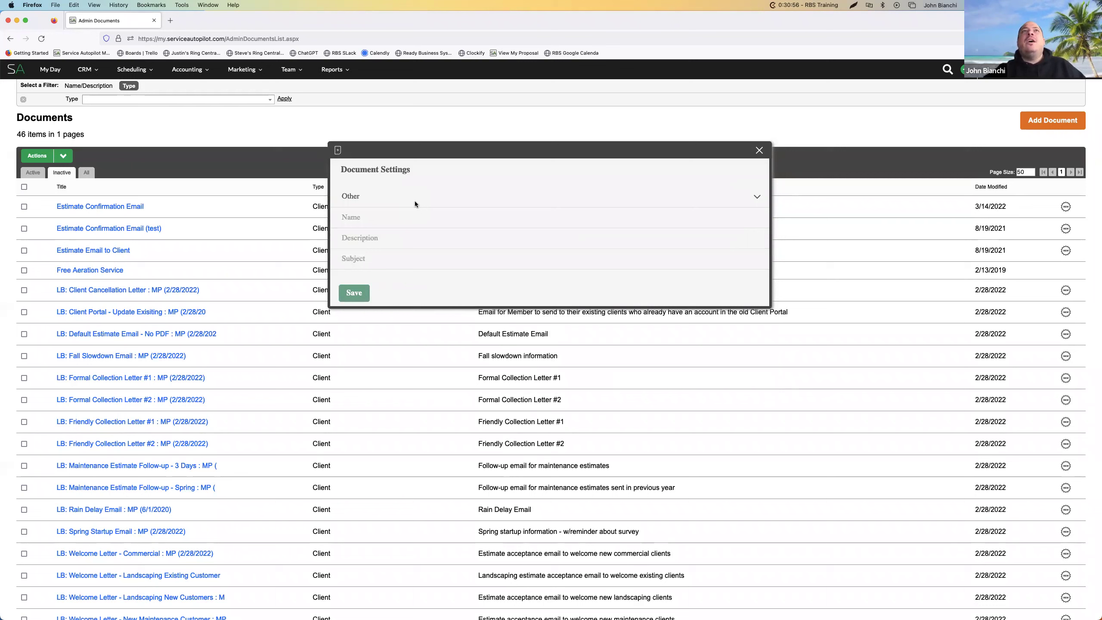
{"action": "left_click", "coordinate": [747, 203]}
{"action": "left_click", "coordinate": [393, 204]}
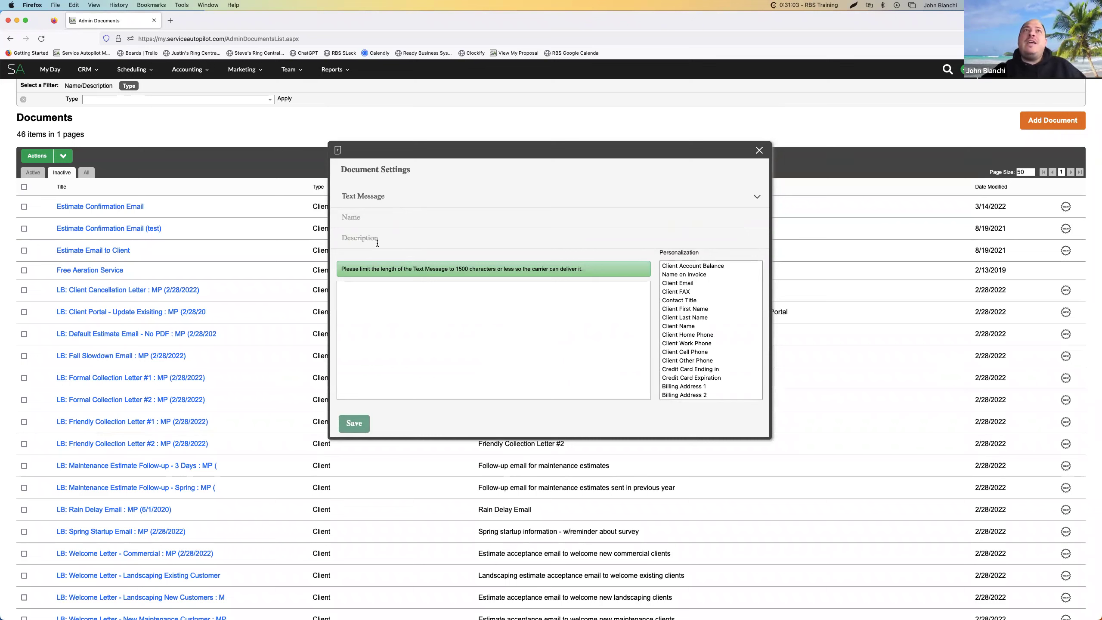
Name the new text message document "Test Message"
{"action": "left_click", "coordinate": [397, 297]}
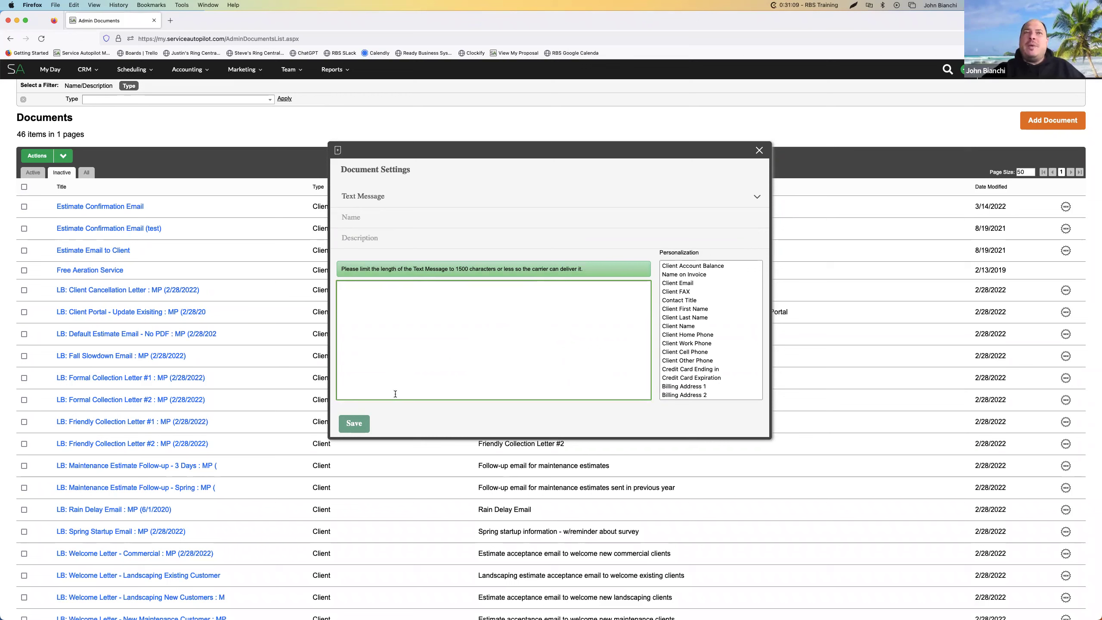
{"action": "scroll", "coordinate": [695, 329], "scroll_direction": "down", "scroll_amount": 5}
{"action": "scroll", "coordinate": [695, 330], "scroll_direction": "up", "scroll_amount": 5}
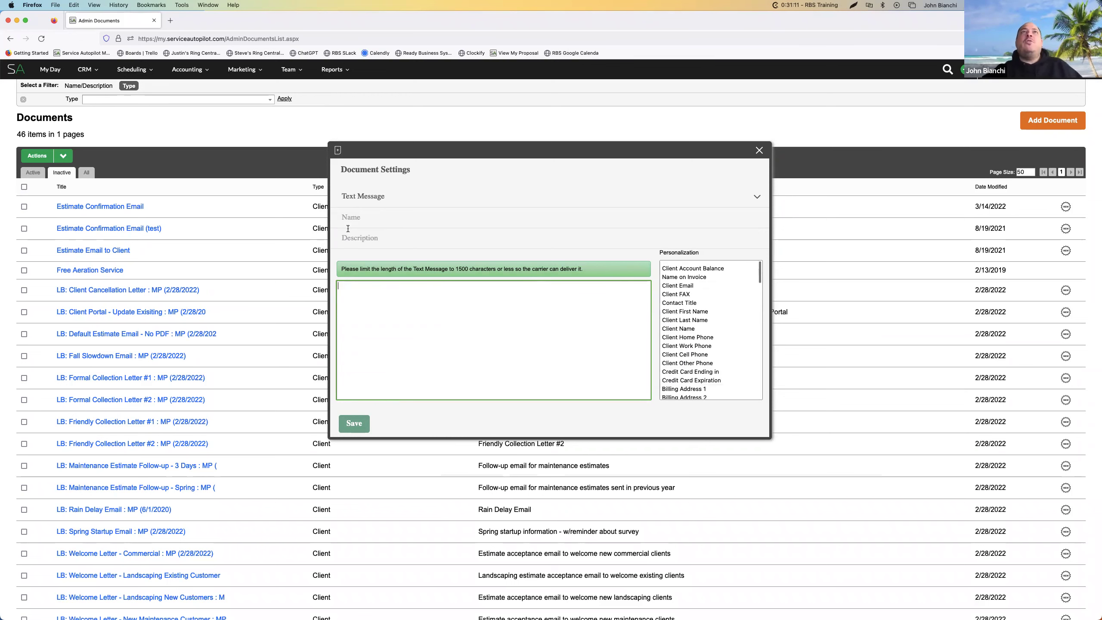
{"action": "left_click", "coordinate": [348, 222]}
{"action": "type", "text": "Test "}
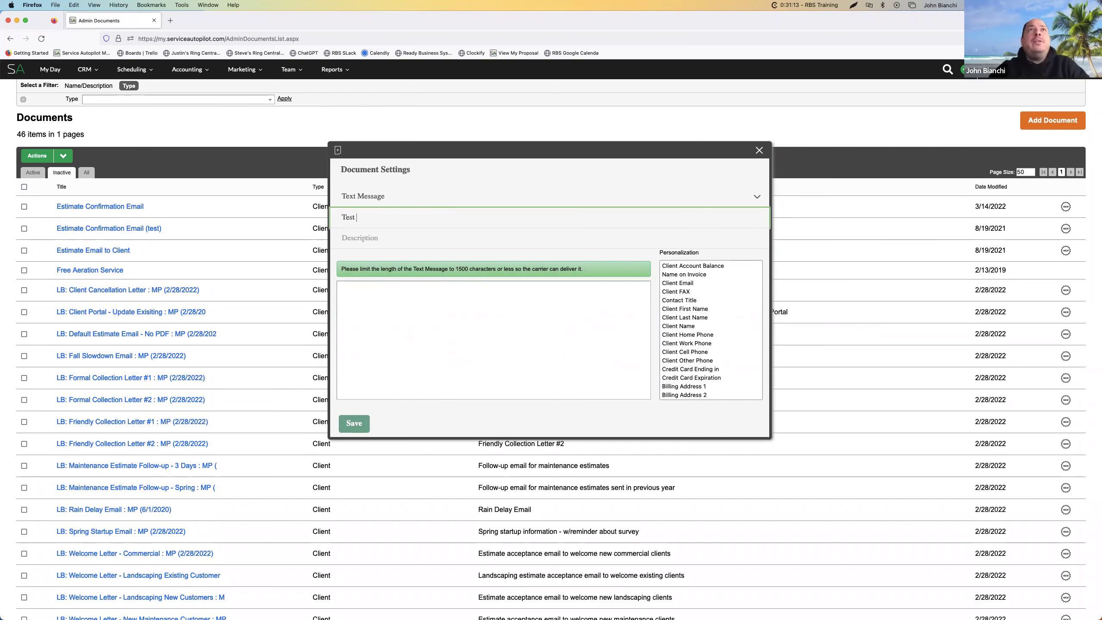
{"action": "type", "text": "Message"}
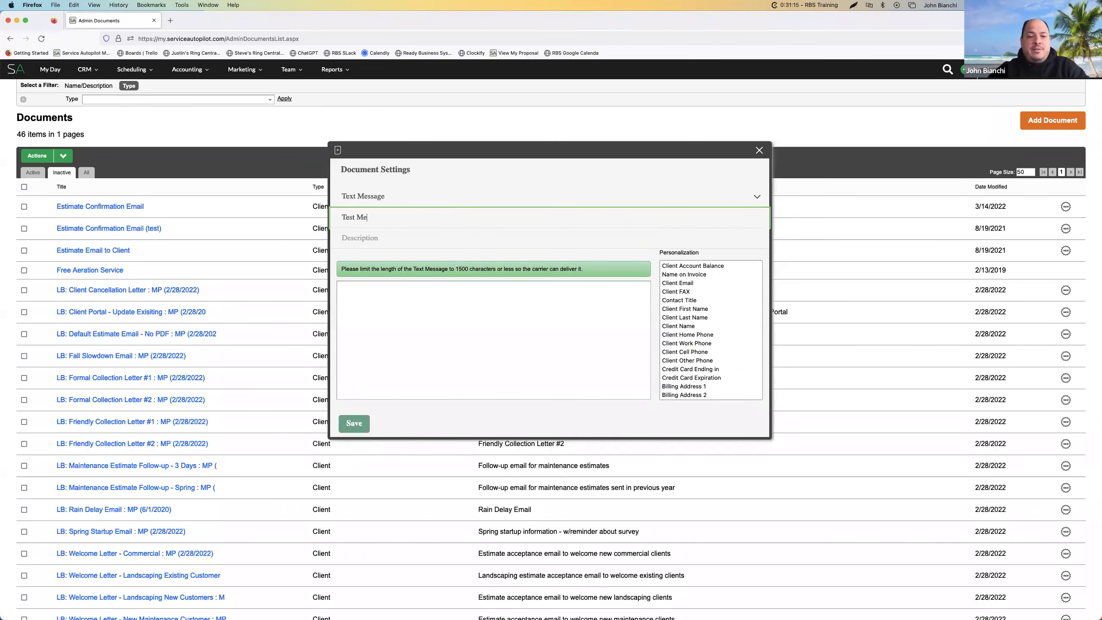
Set the text message document's description to "Training test text message so we have 1"
{"action": "left_click", "coordinate": [374, 238]}
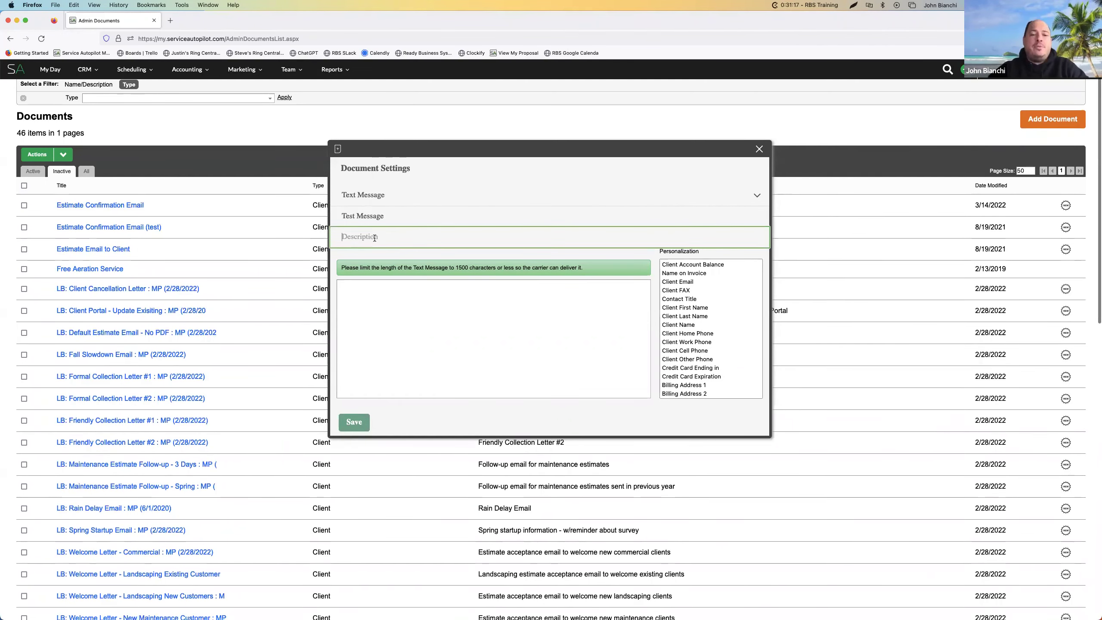
{"action": "type", "text": "Train"}
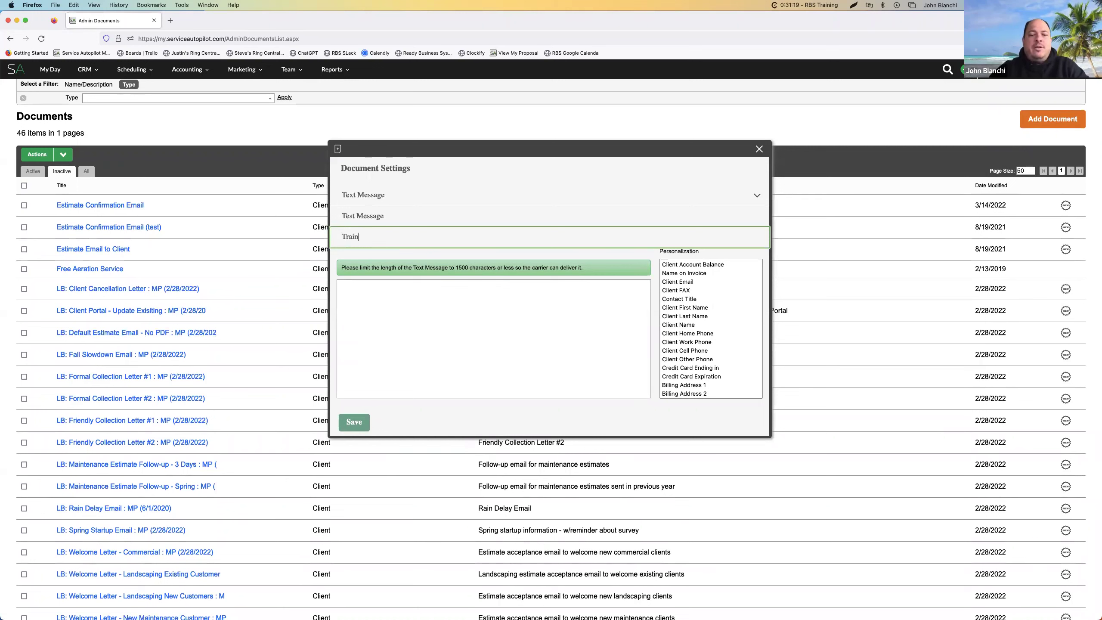
{"action": "type", "text": "ing test "}
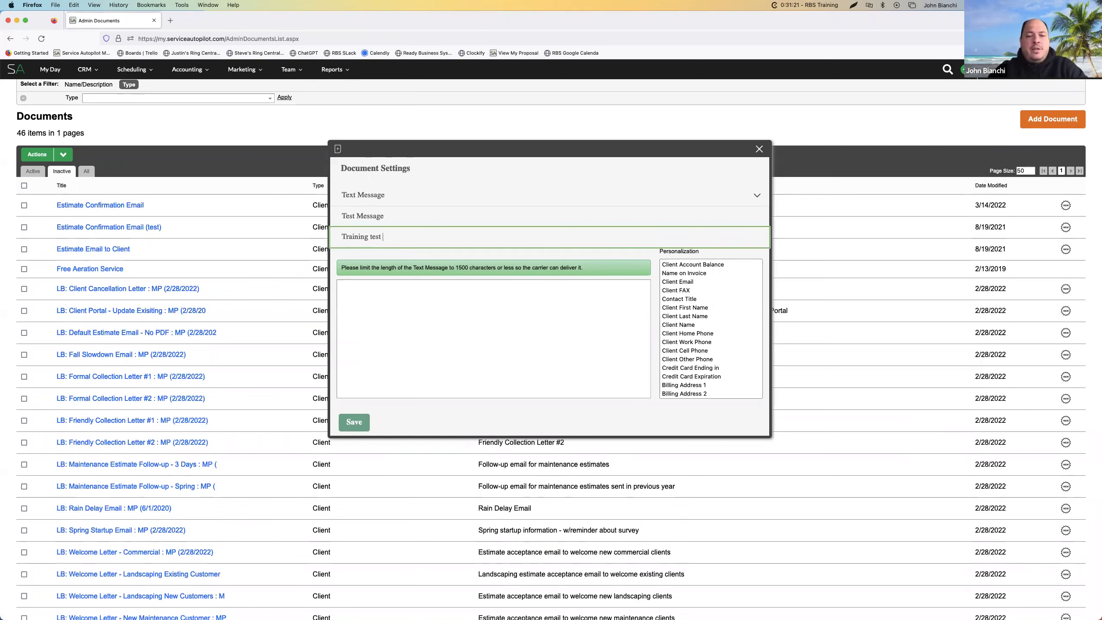
{"action": "type", "text": "text messag"}
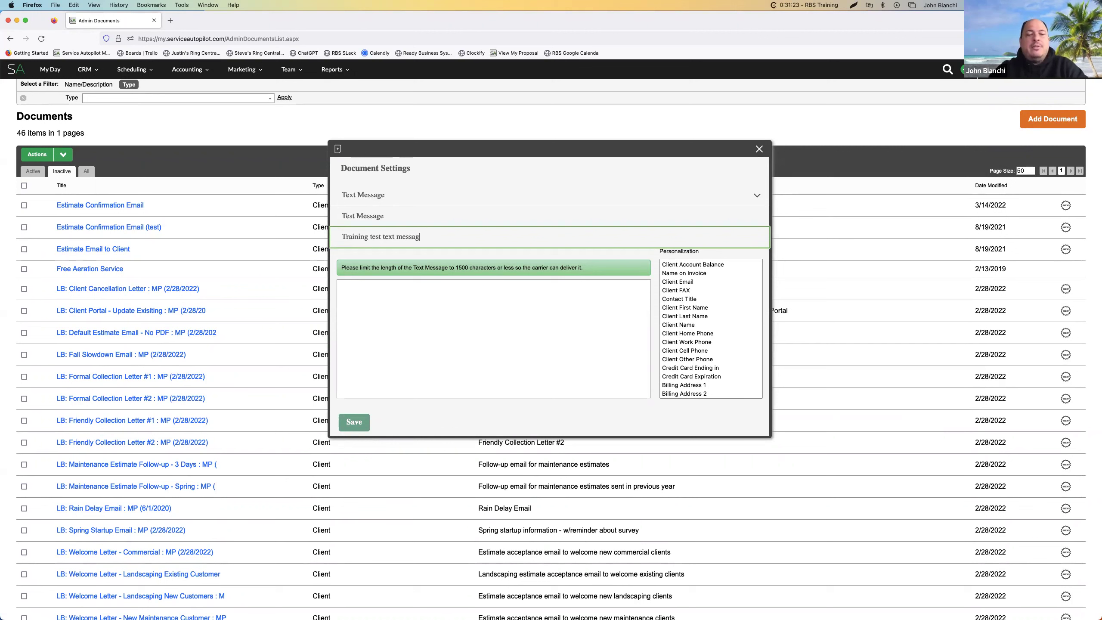
{"action": "type", "text": "e so we have "}
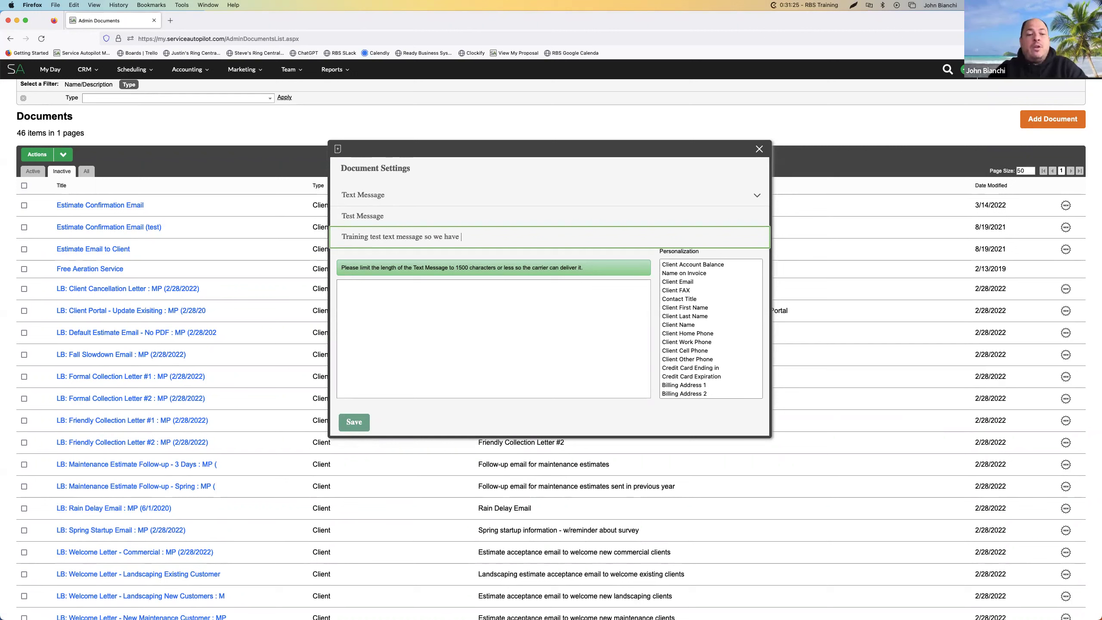
{"action": "type", "text": "1"}
Begin the message body with "Hi", the Client First Name personalization field and a comma, followed by a line break
{"action": "left_click", "coordinate": [444, 295]}
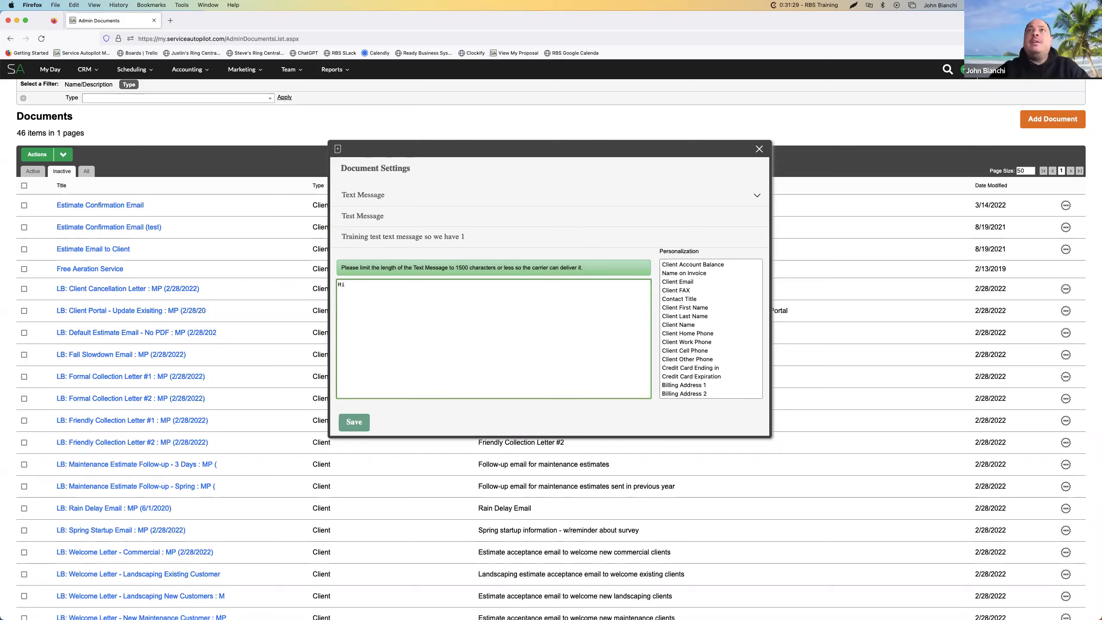
{"action": "left_click", "coordinate": [696, 308]}
{"action": "double_click", "coordinate": [696, 308]}
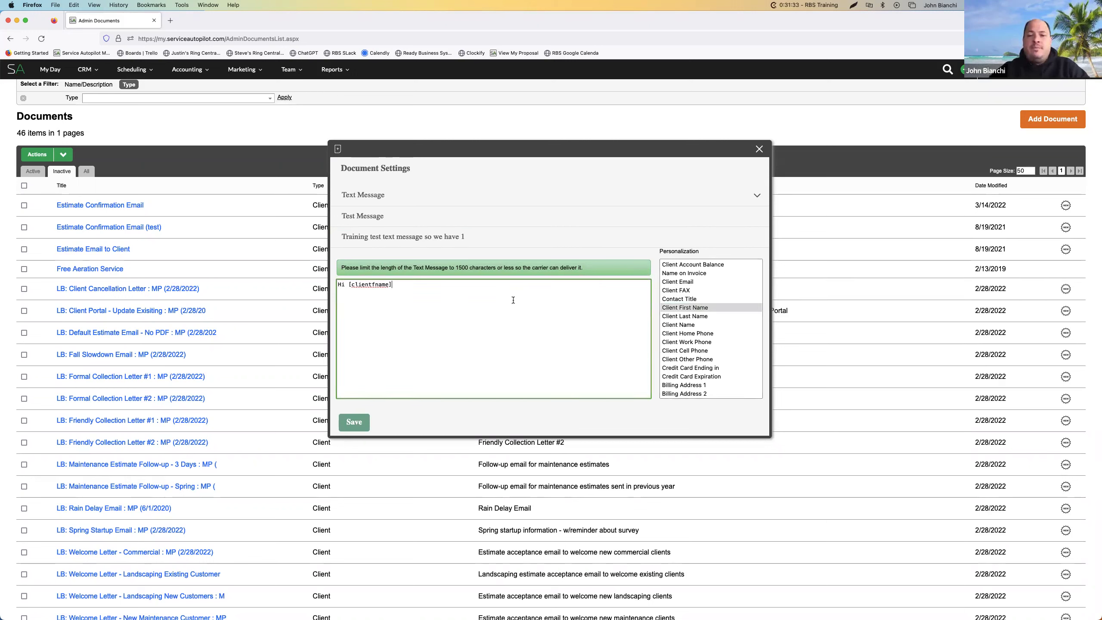
{"action": "type", "text": ","}
{"action": "key", "text": "Return"}
Add the line "We are sending this message to say, "Hello"." to the message body and save the document
{"action": "type", "text": "We ar"}
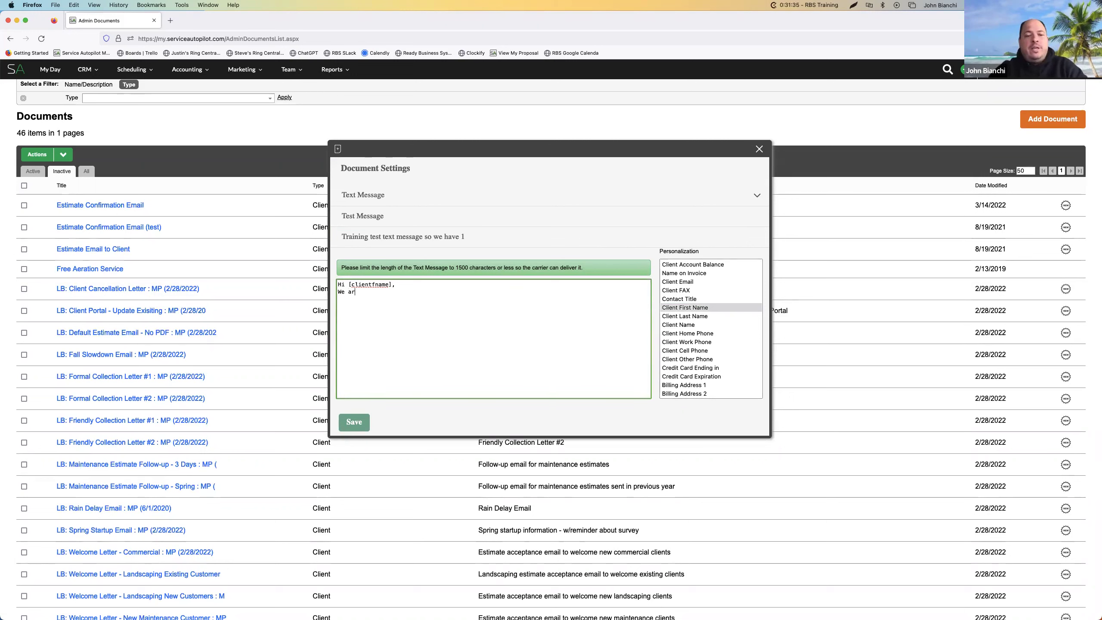
{"action": "type", "text": "e send in"}
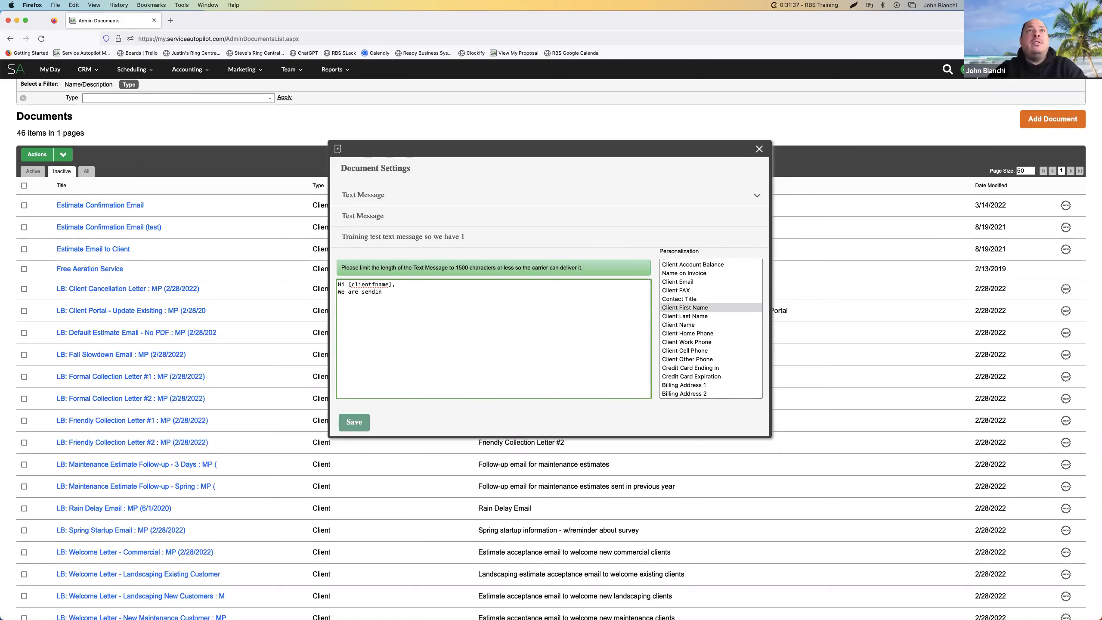
{"action": "type", "text": "g this message "}
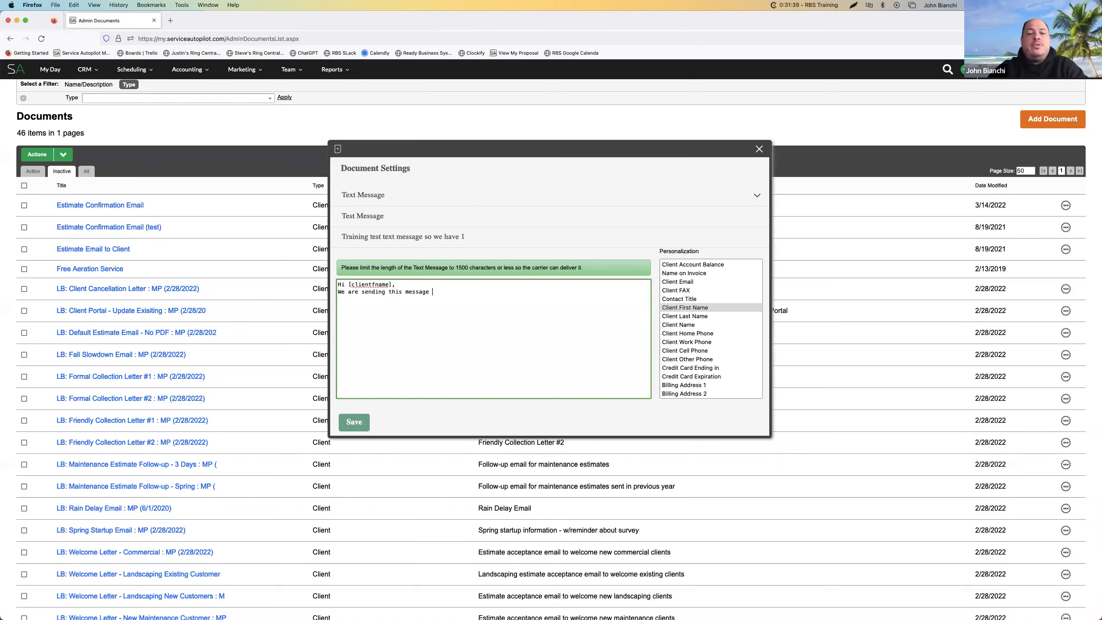
{"action": "type", "text": "to say"}
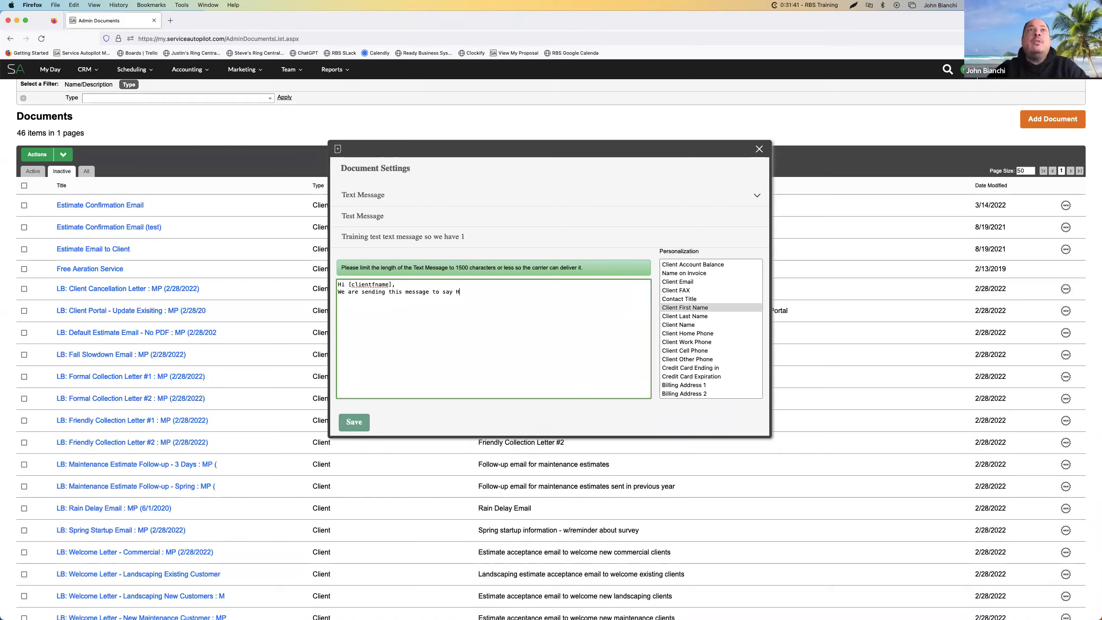
{"action": "type", "text": ","}
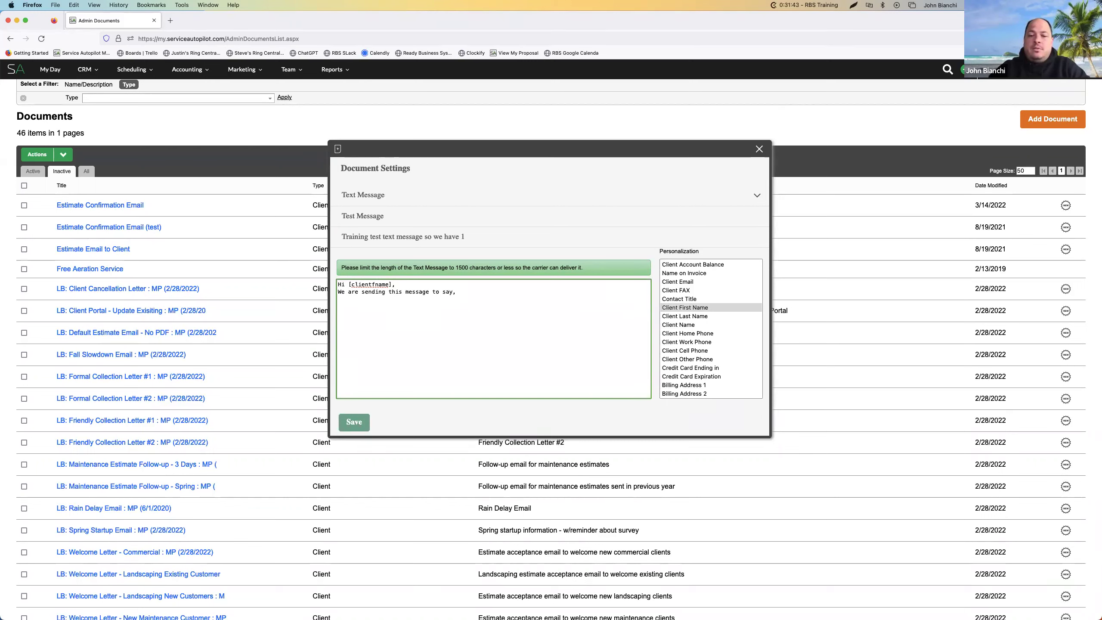
{"action": "type", "text": " \"Hello"}
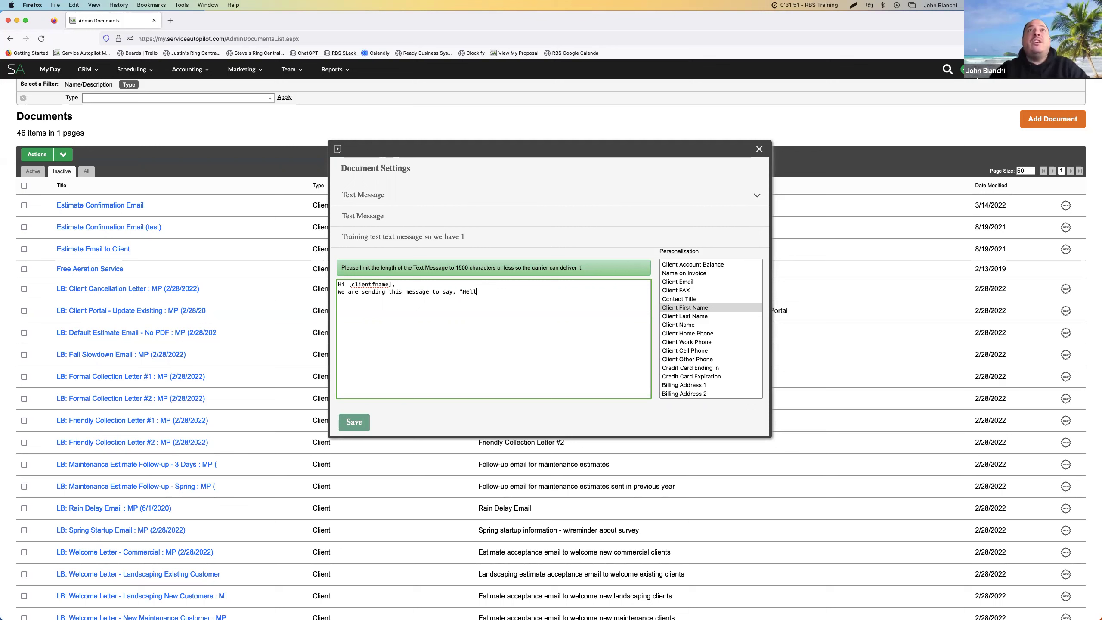
{"action": "type", "text": "o\"."}
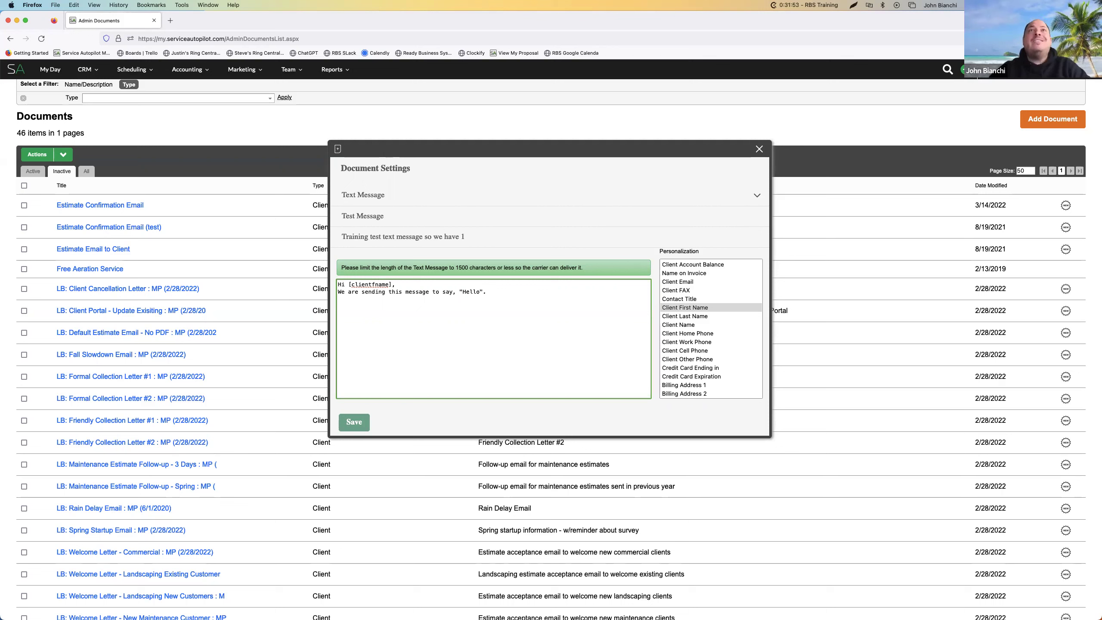
{"action": "left_click", "coordinate": [371, 421]}
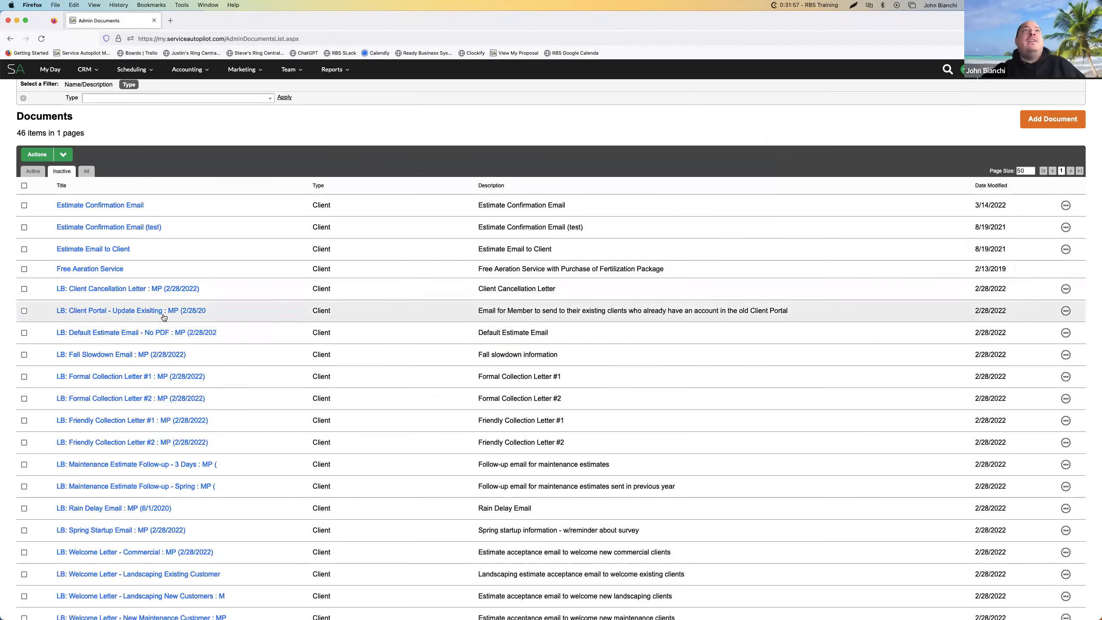
Look through the inactive documents for the new text message, and switch the list to active documents
{"action": "scroll", "coordinate": [164, 321], "scroll_direction": "down", "scroll_amount": 15}
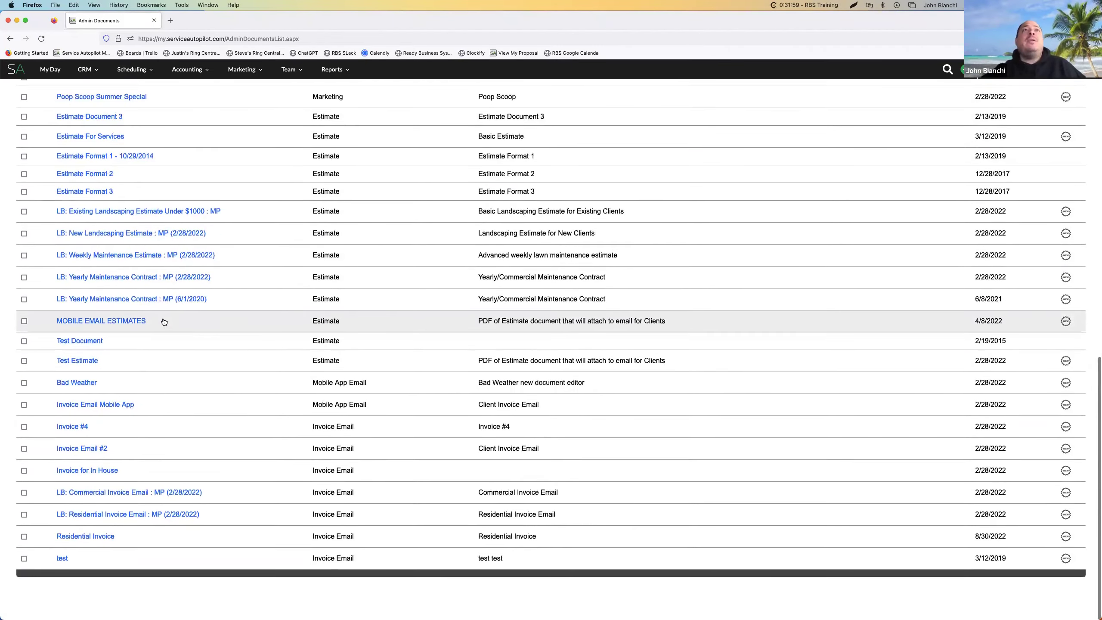
{"action": "scroll", "coordinate": [163, 321], "scroll_direction": "up", "scroll_amount": 15}
{"action": "scroll", "coordinate": [164, 321], "scroll_direction": "down", "scroll_amount": 5}
{"action": "scroll", "coordinate": [164, 321], "scroll_direction": "down", "scroll_amount": 10}
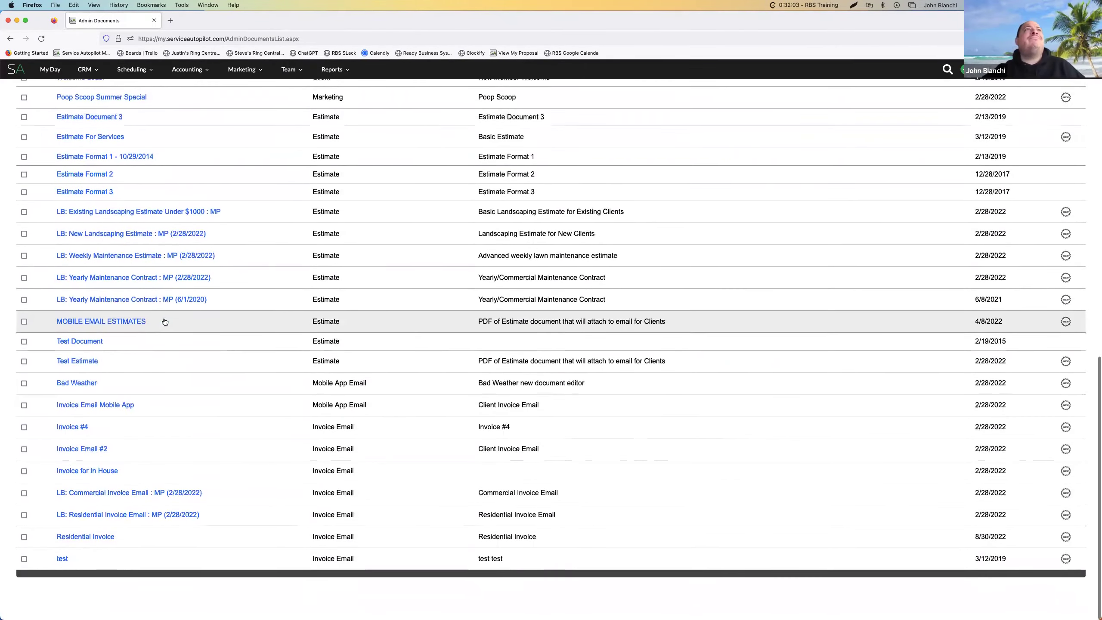
{"action": "scroll", "coordinate": [163, 321], "scroll_direction": "up", "scroll_amount": 10}
{"action": "left_click", "coordinate": [29, 176]}
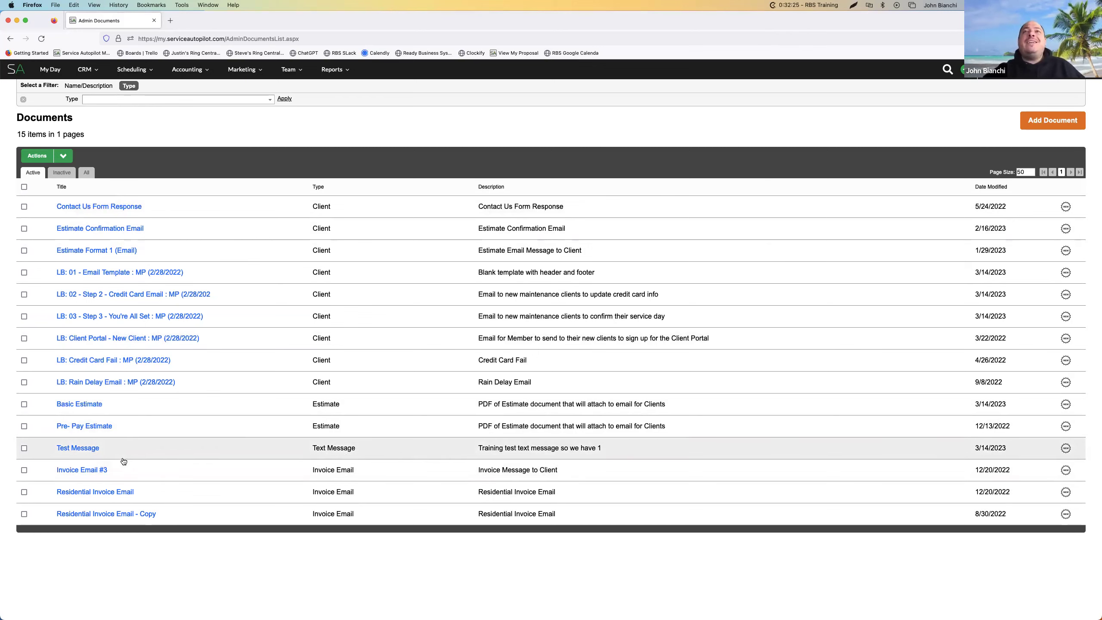
View the Test Message document's settings and its template editor, and close the editor without choosing a template
{"action": "left_click", "coordinate": [78, 449]}
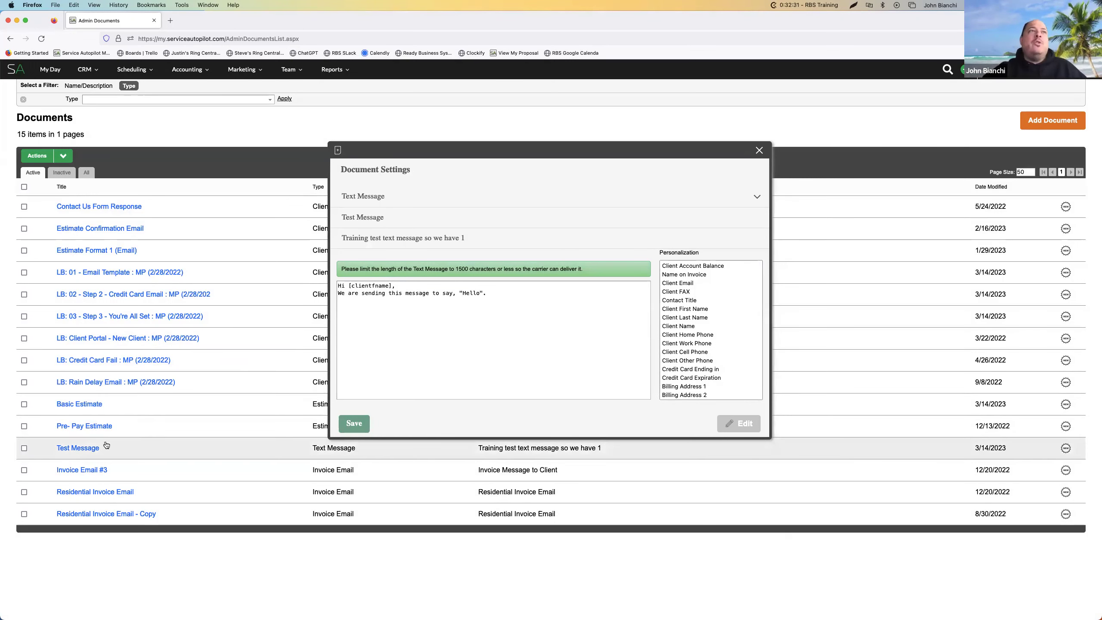
{"action": "left_click", "coordinate": [760, 151]}
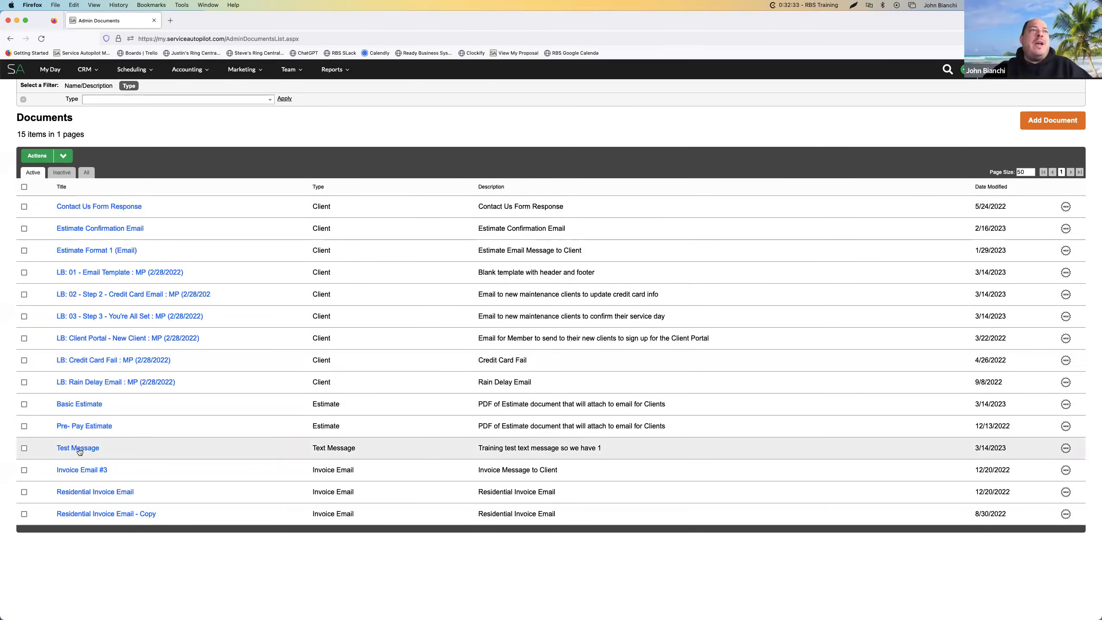
{"action": "left_click", "coordinate": [78, 448]}
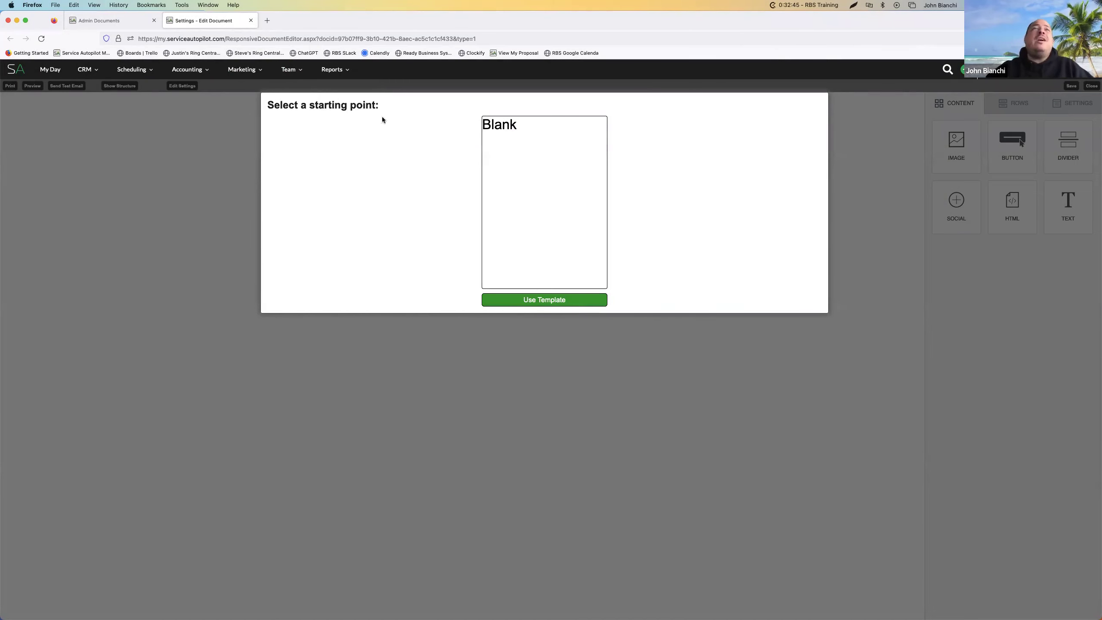
{"action": "left_click", "coordinate": [251, 20]}
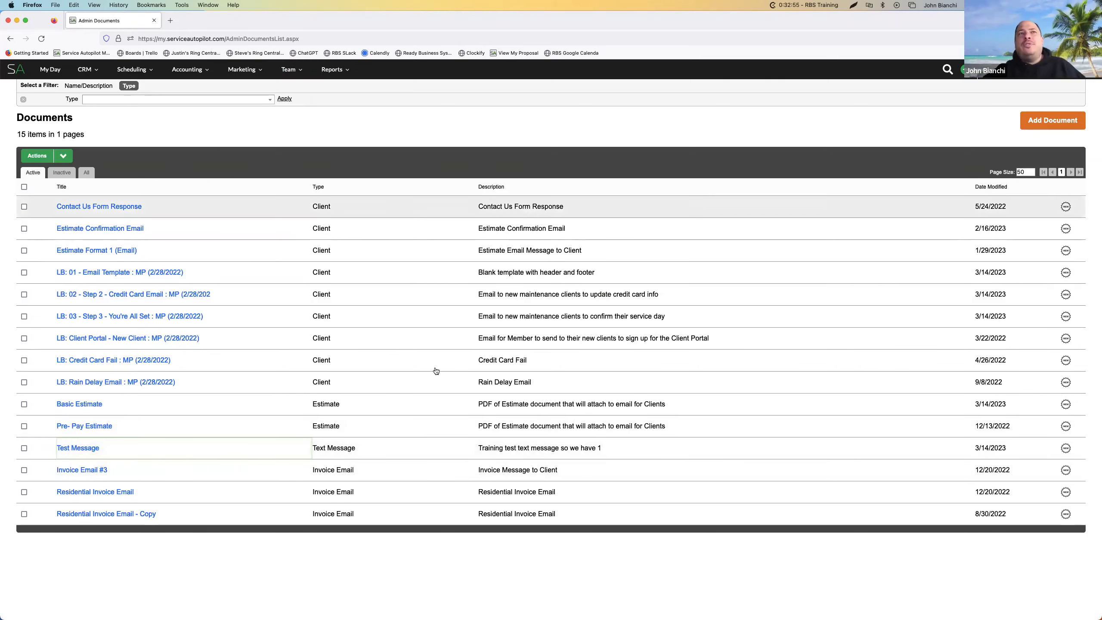
Reopen the Test Message document to review its type, name, description and message text, and save it without edits
{"action": "left_click", "coordinate": [92, 448]}
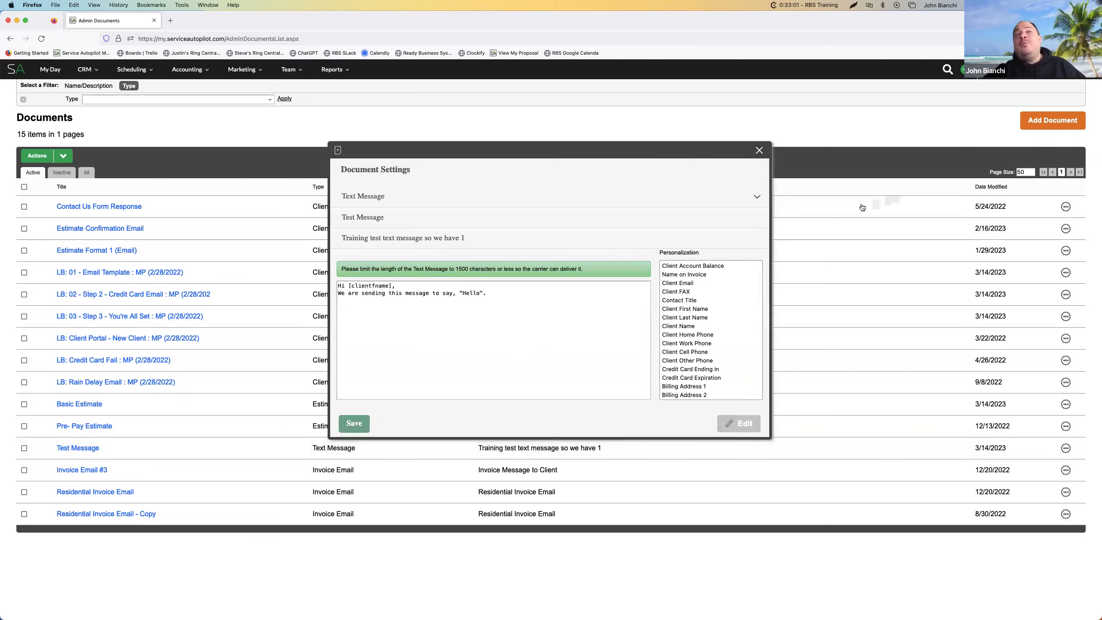
{"action": "mouse_move", "coordinate": [125, 59]}
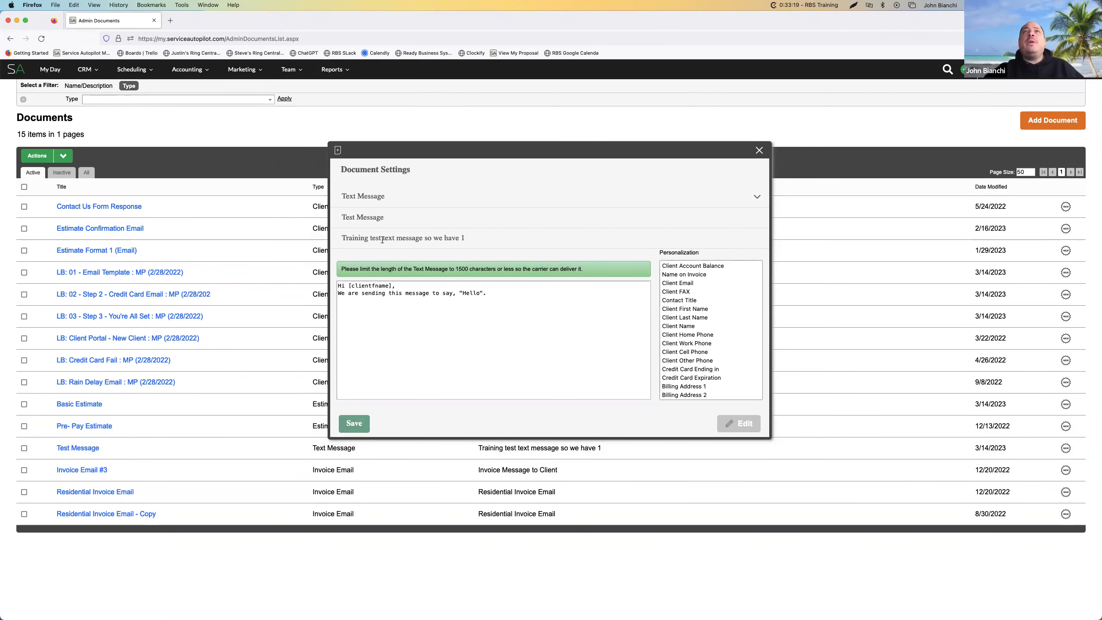
{"action": "left_click", "coordinate": [360, 422]}
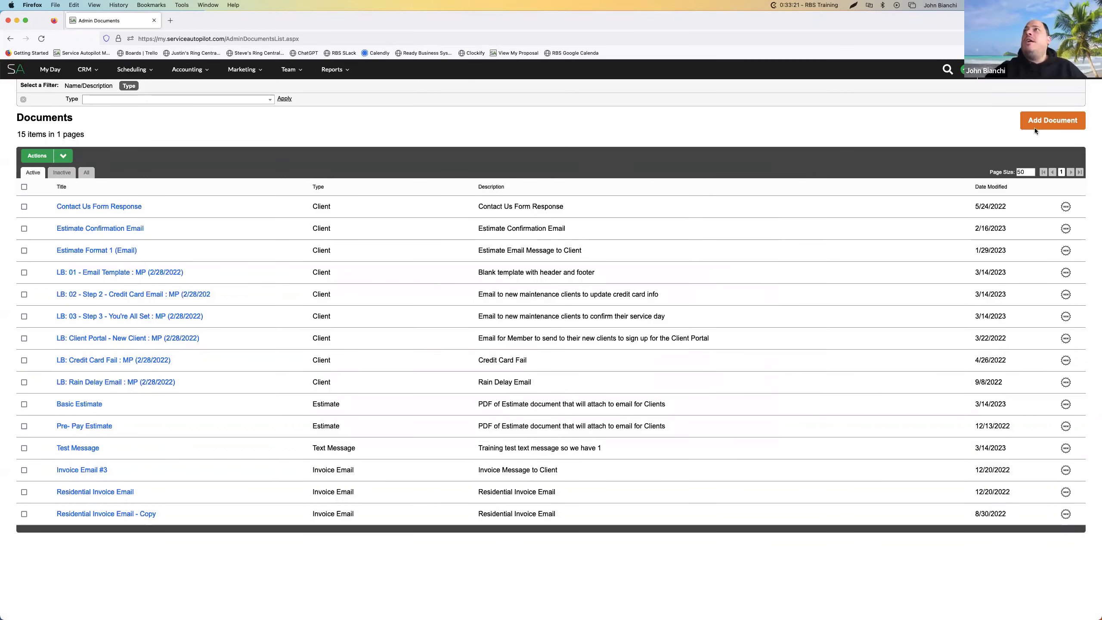
Start a new document of type Estimate and go to its Subject field
{"action": "left_click", "coordinate": [1035, 128]}
{"action": "left_click", "coordinate": [728, 202]}
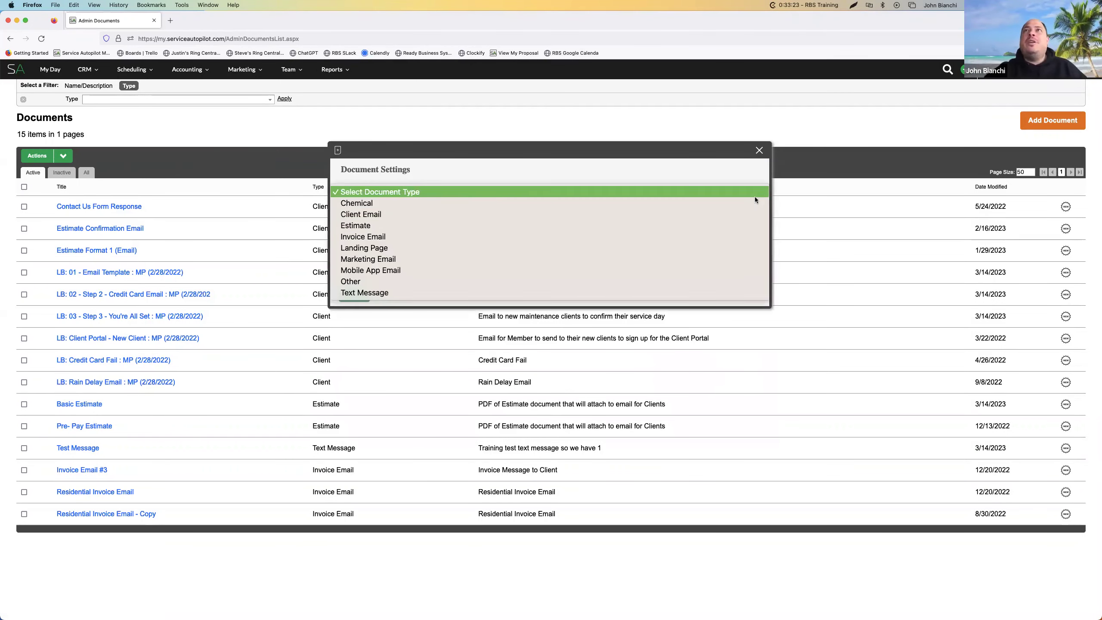
{"action": "left_click", "coordinate": [372, 224]}
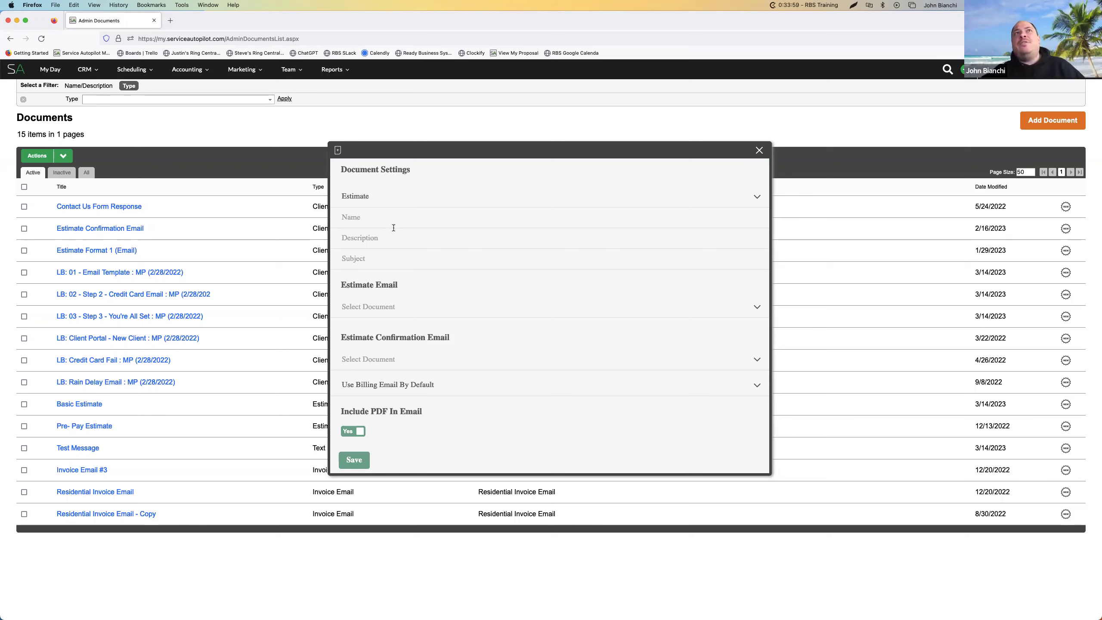
{"action": "left_click", "coordinate": [377, 258]}
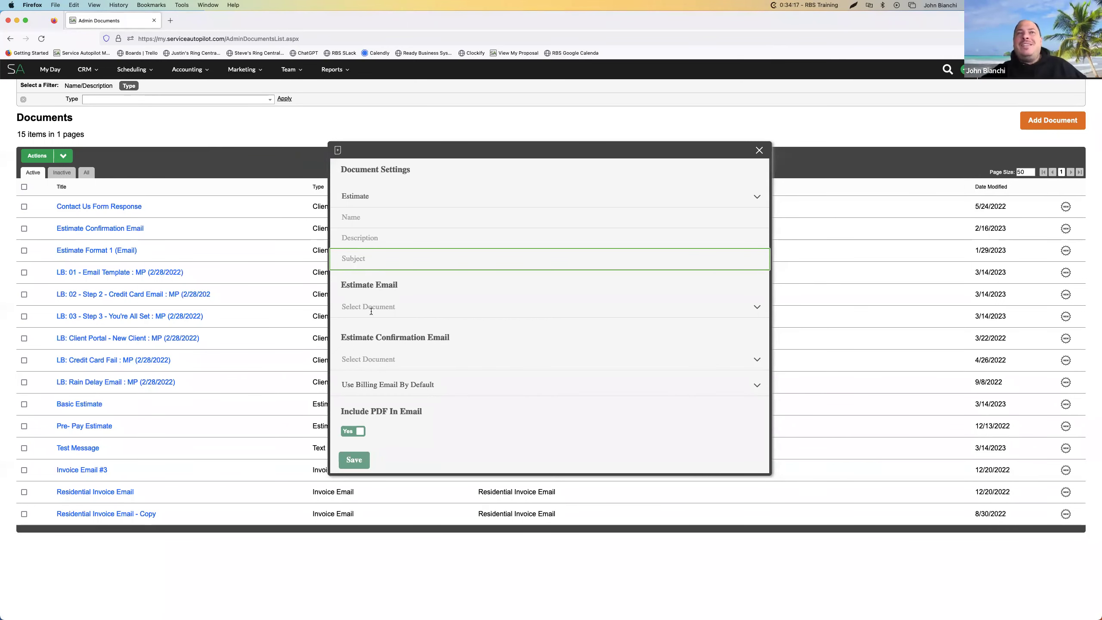
View the documents available for the Estimate Email and the Estimate Confirmation Email, without selecting any
{"action": "left_click", "coordinate": [758, 308]}
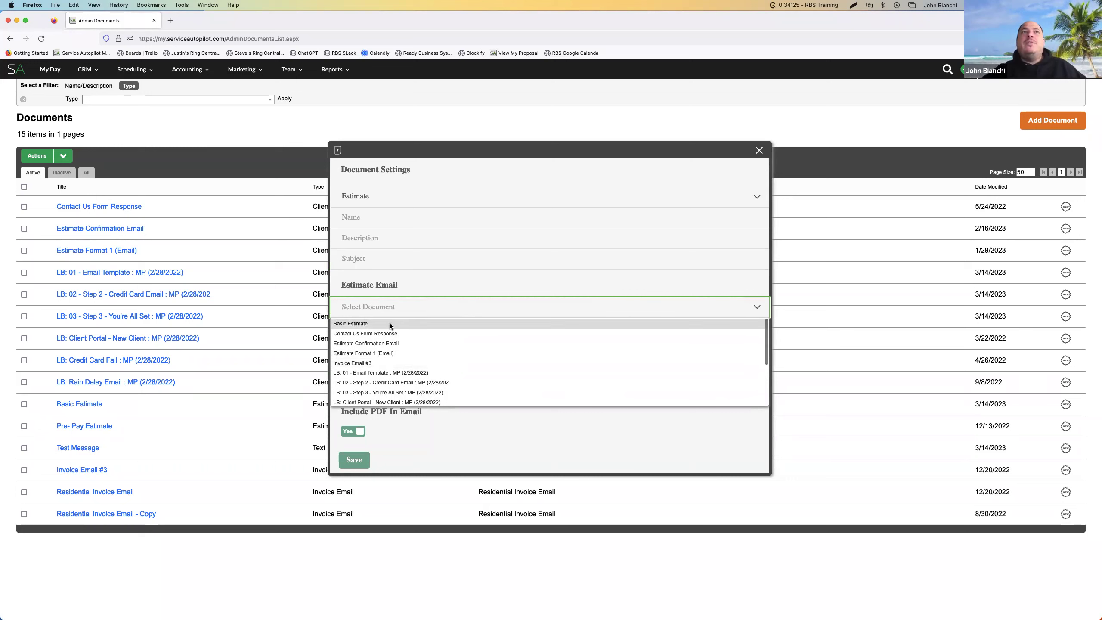
{"action": "left_click", "coordinate": [401, 297]}
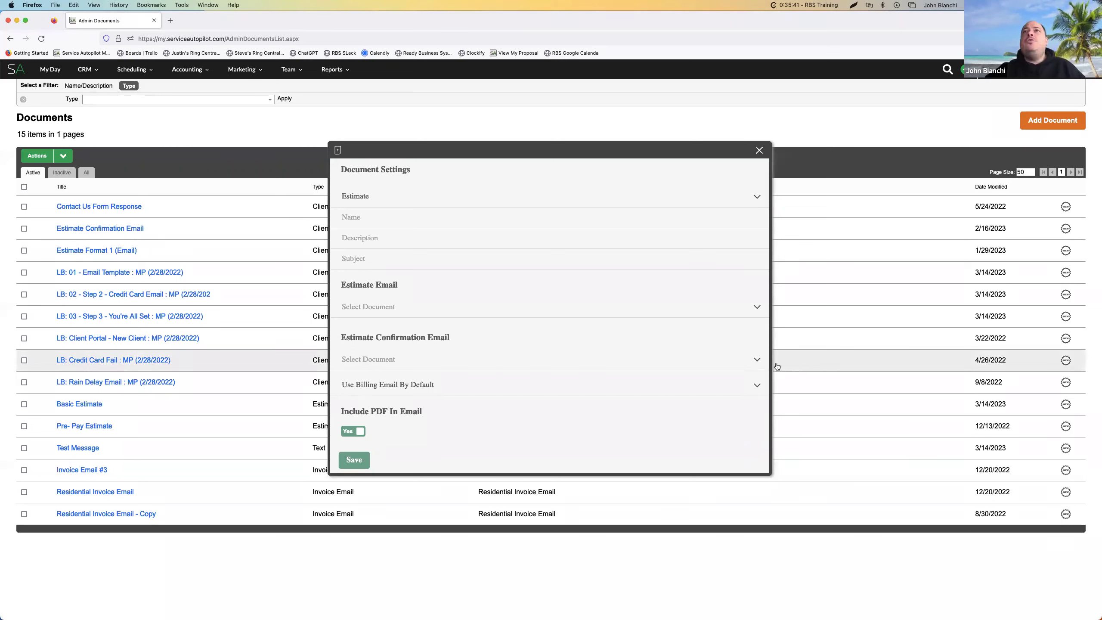
{"action": "left_click", "coordinate": [757, 360]}
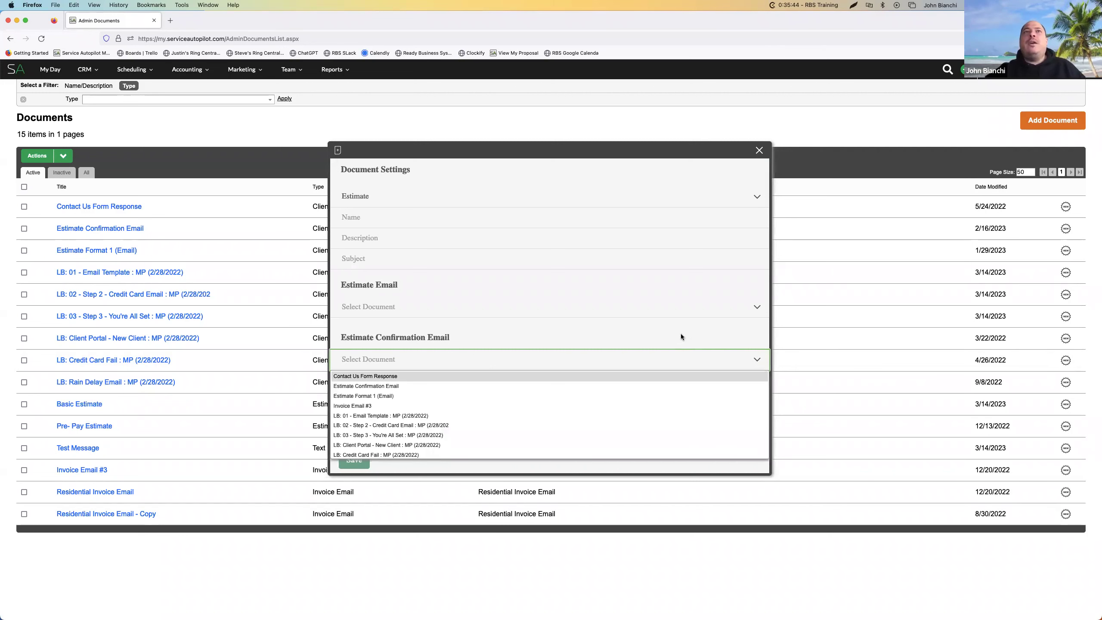
{"action": "left_click", "coordinate": [577, 347]}
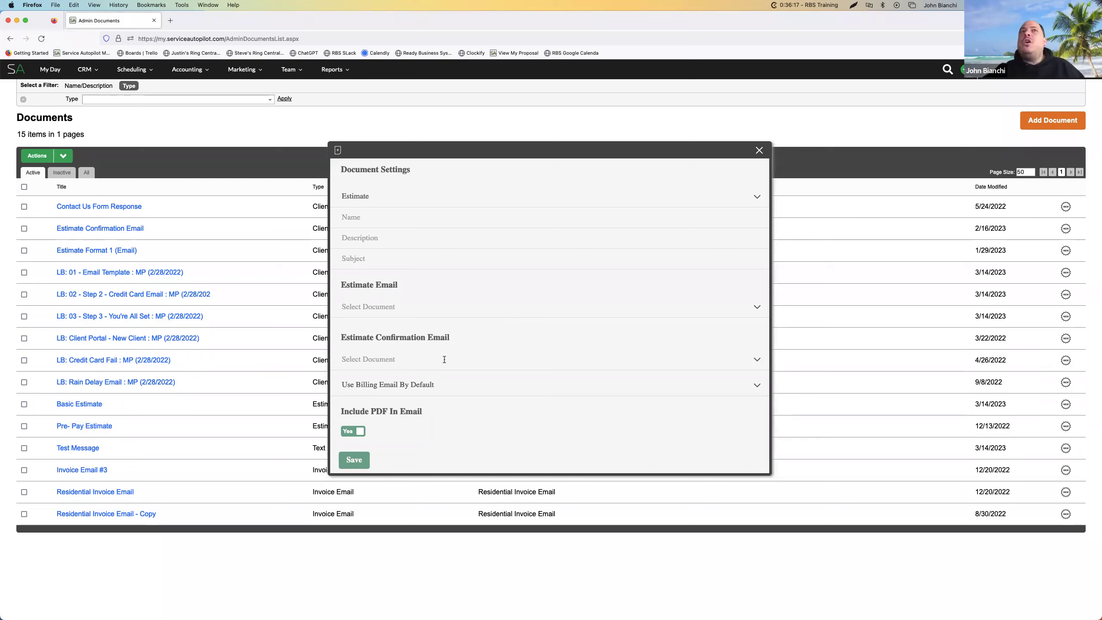
Review the default email address options for the estimate document, keeping Use Billing Email By Default
{"action": "left_click", "coordinate": [757, 386]}
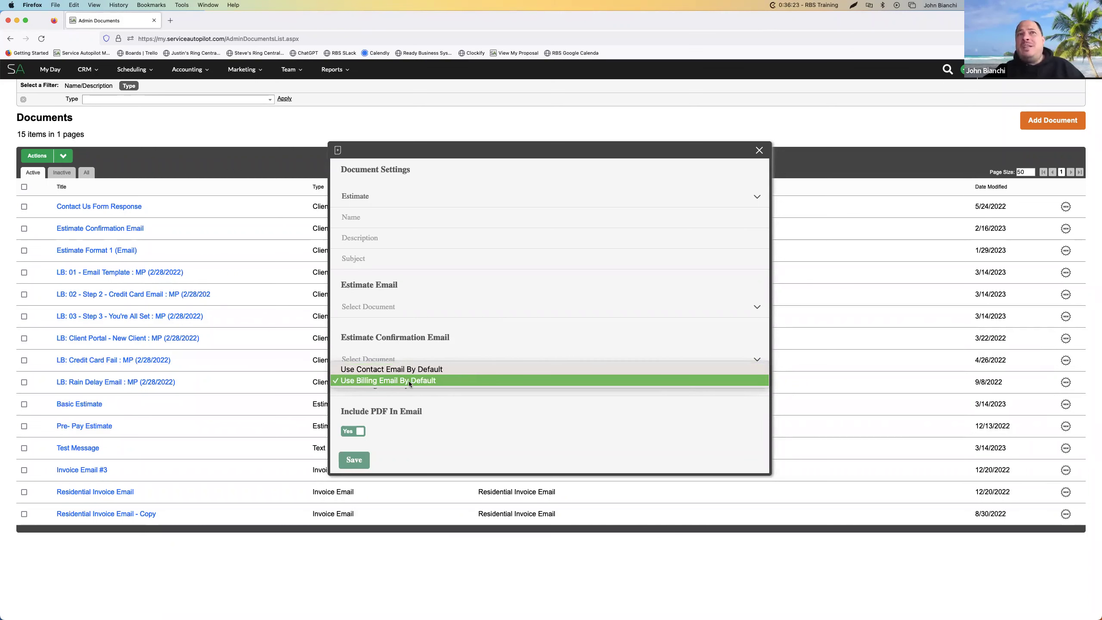
{"action": "left_click", "coordinate": [458, 401]}
{"action": "left_click", "coordinate": [438, 386]}
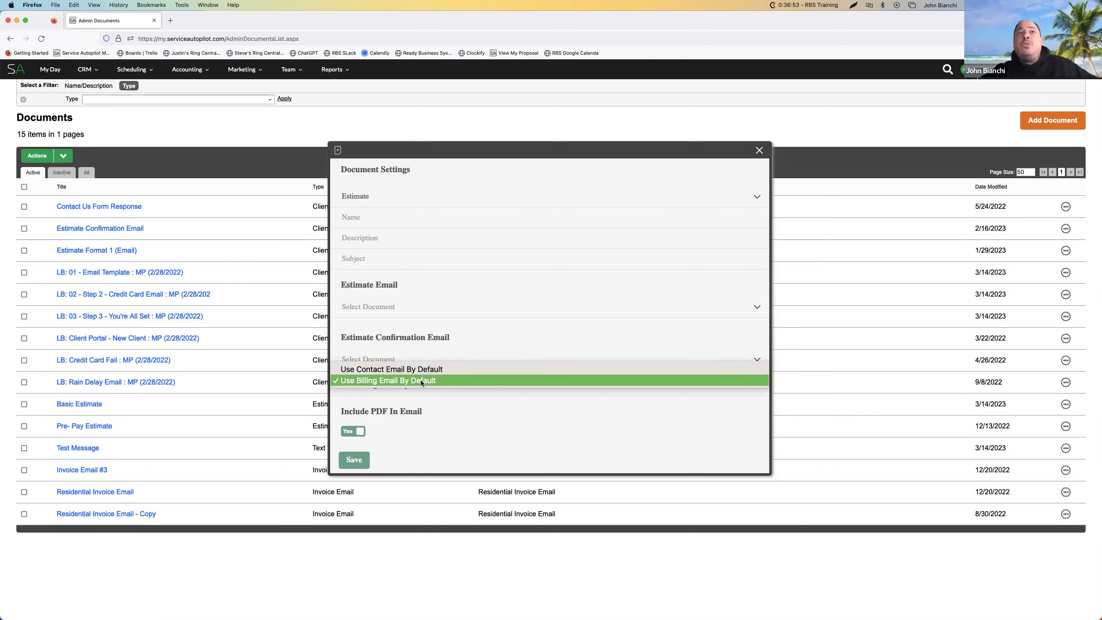
{"action": "left_click", "coordinate": [420, 380]}
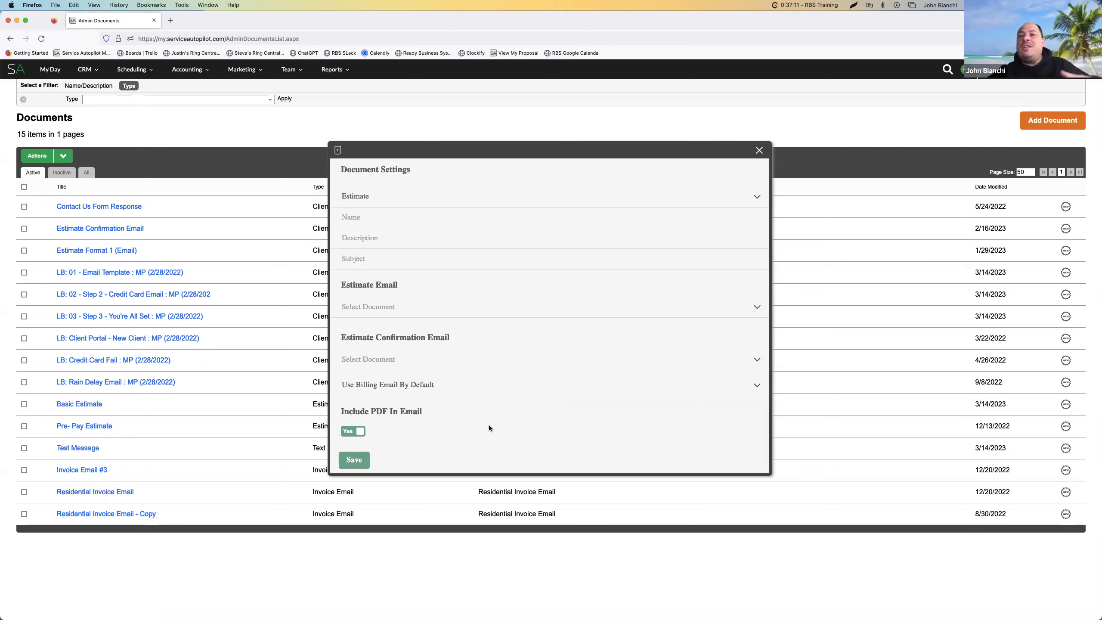
{"action": "left_click", "coordinate": [538, 384]}
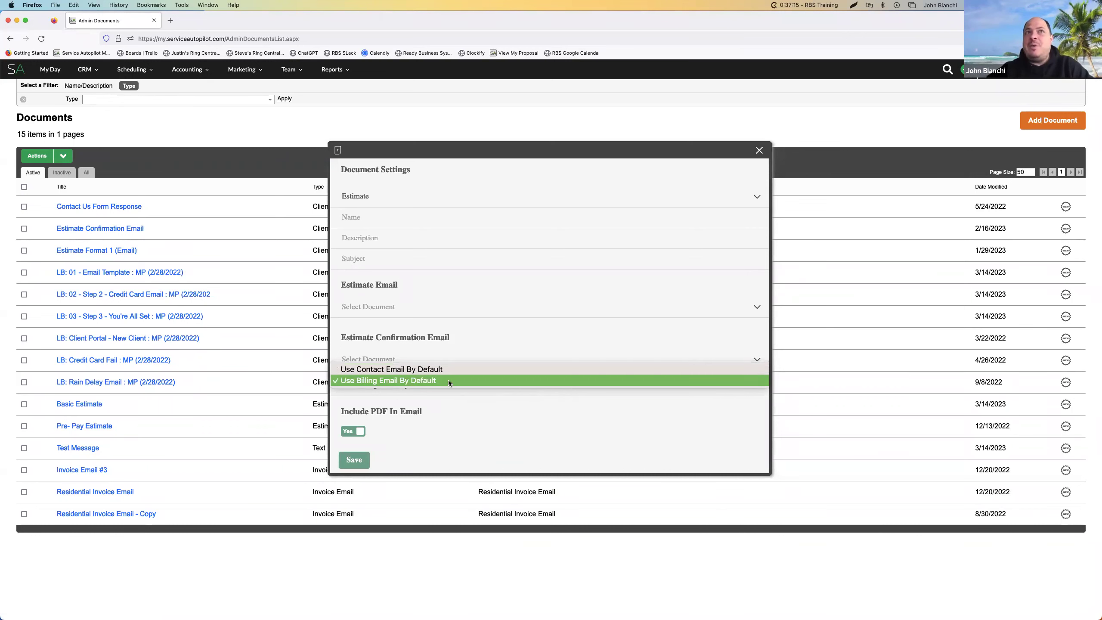
{"action": "left_click", "coordinate": [403, 379]}
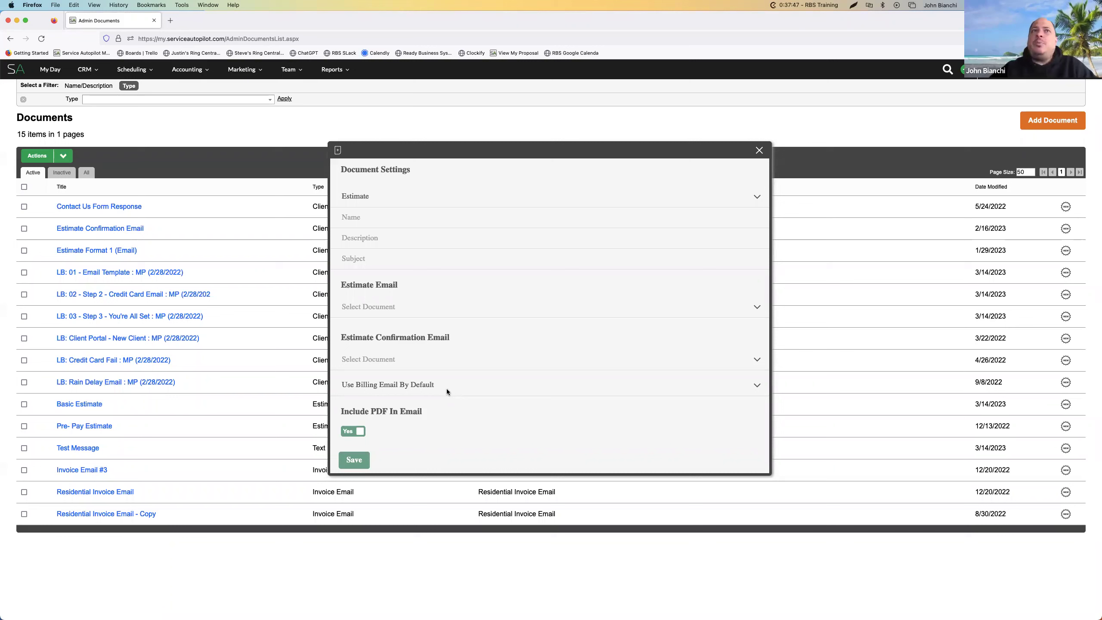
{"action": "left_click", "coordinate": [458, 377]}
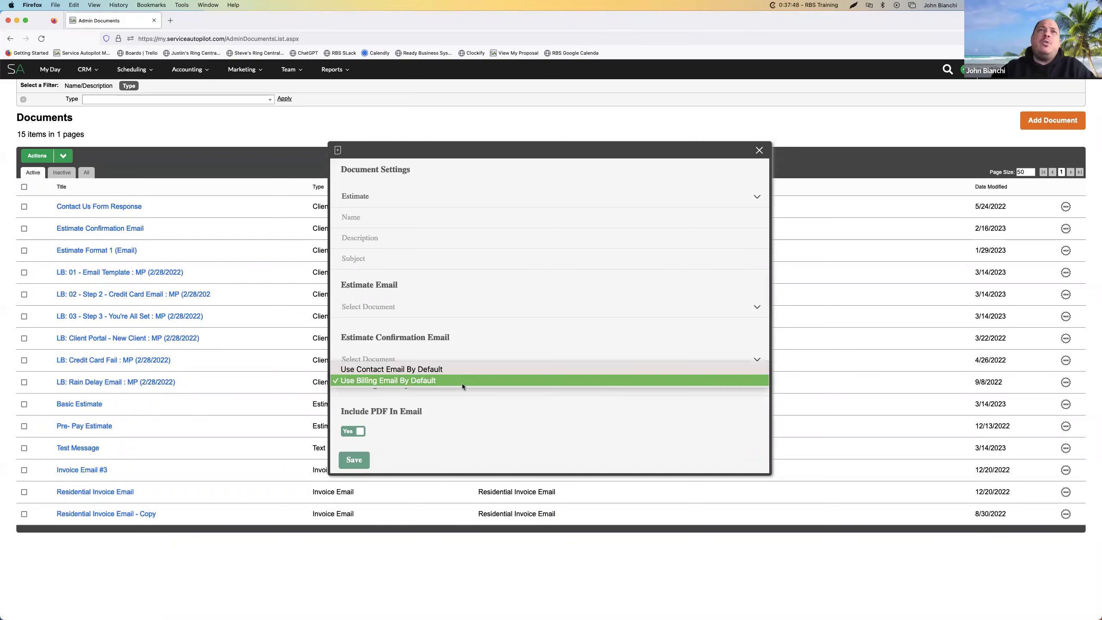
{"action": "left_click", "coordinate": [398, 382]}
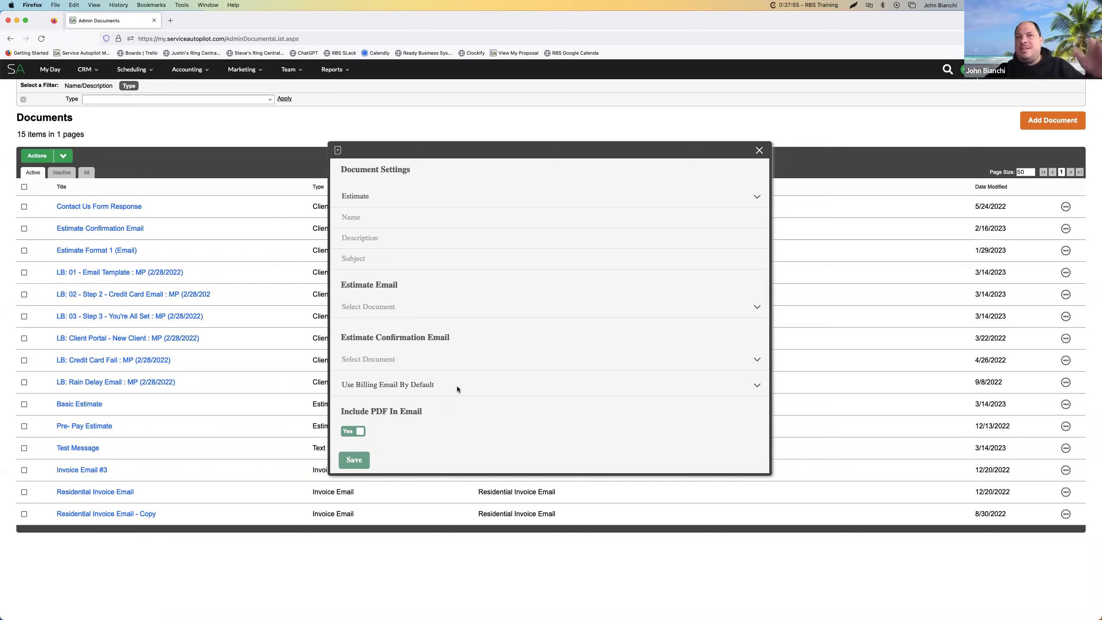
Try switching Include PDF In Email between Yes and No, and close the new estimate document without saving
{"action": "left_click", "coordinate": [360, 432]}
{"action": "left_click", "coordinate": [361, 434]}
{"action": "left_click", "coordinate": [361, 434]}
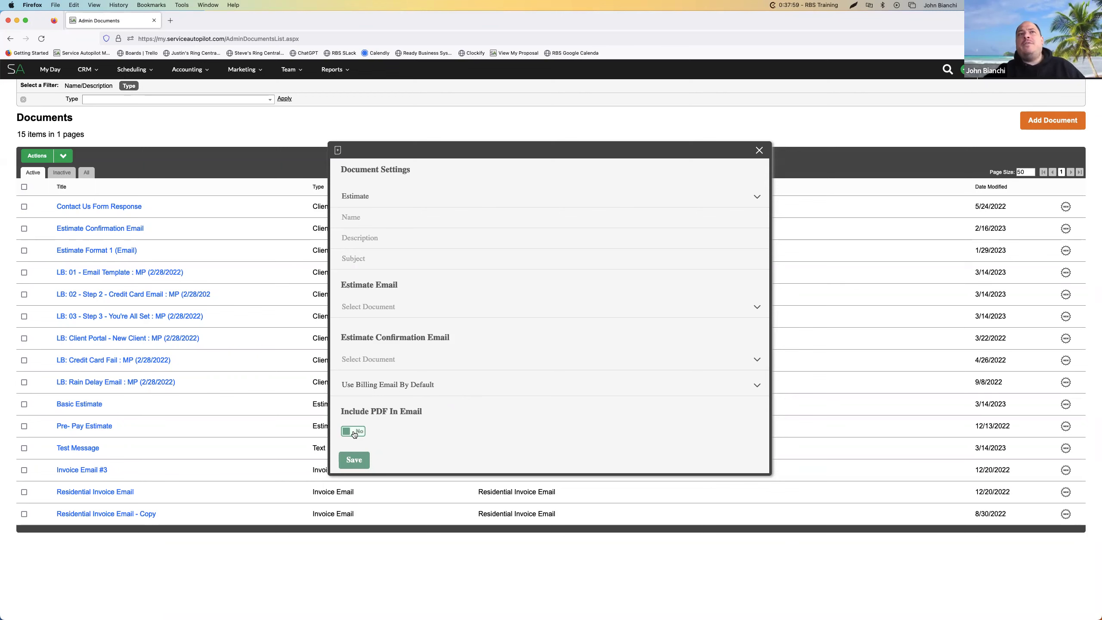
{"action": "left_click", "coordinate": [360, 435]}
{"action": "left_click", "coordinate": [361, 434]}
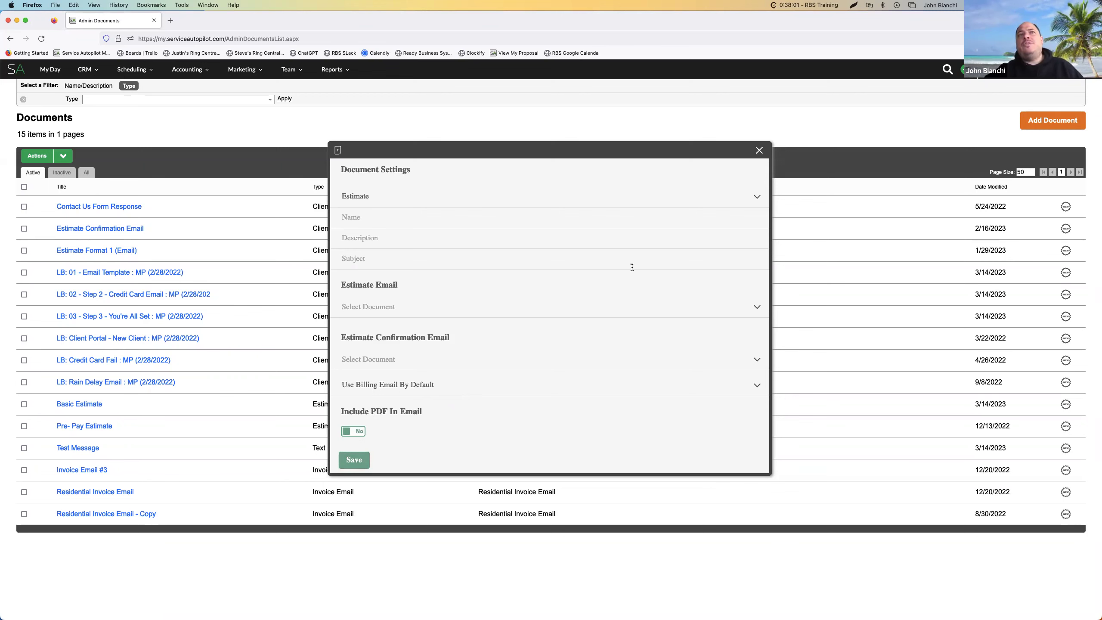
{"action": "left_click", "coordinate": [758, 150]}
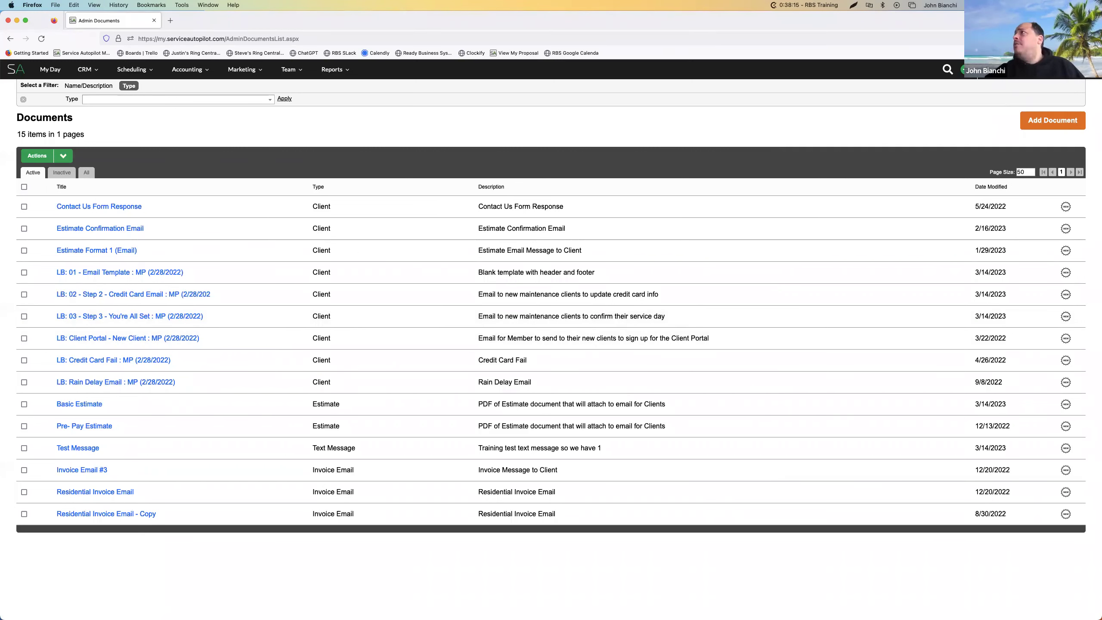
Open the training outline screenshot in Preview to review the document editor topics, and close it again
{"action": "left_click_drag", "start_coordinate": [1098, 48], "coordinate": [380, 36]}
{"action": "key", "text": "super+equal"}
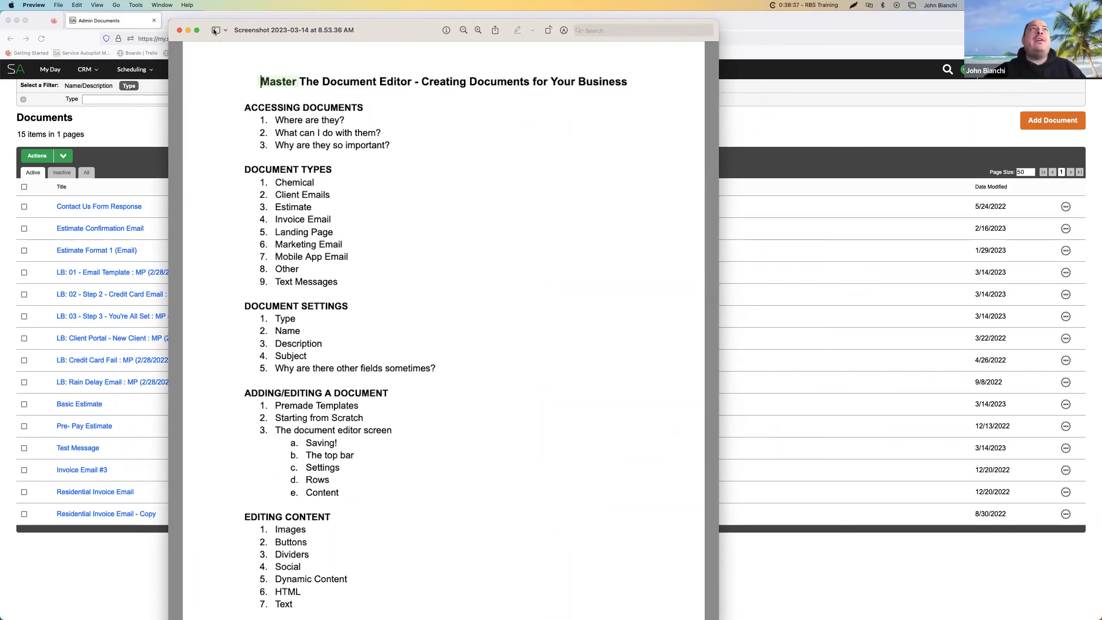
{"action": "key", "text": "super+w"}
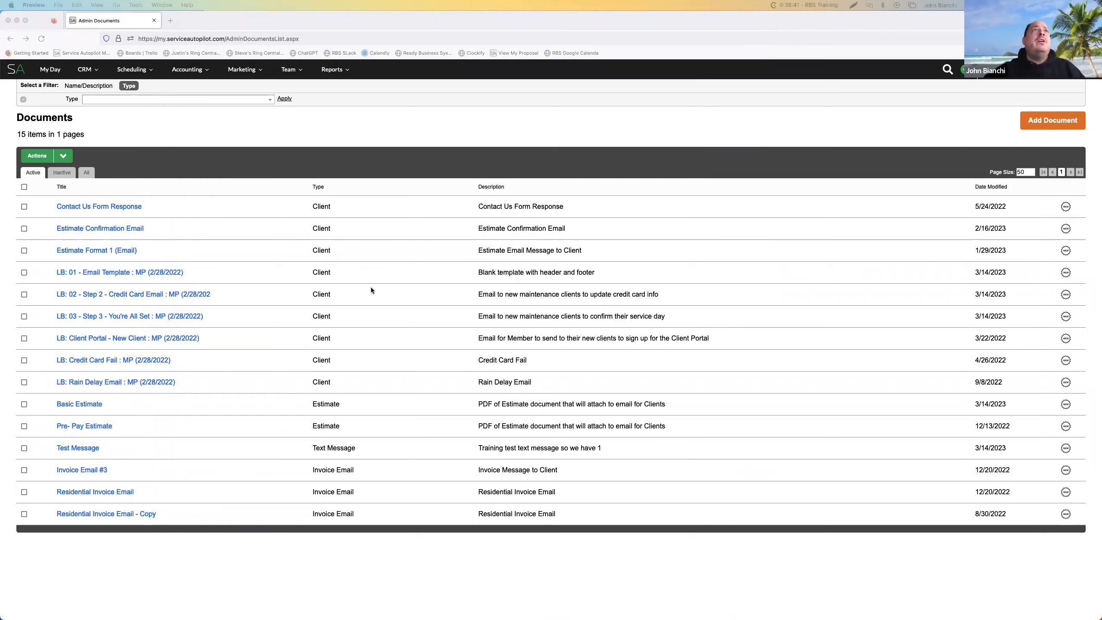
Start a new document of type Client Email and name it "Training email 1"
{"action": "left_click", "coordinate": [1042, 124]}
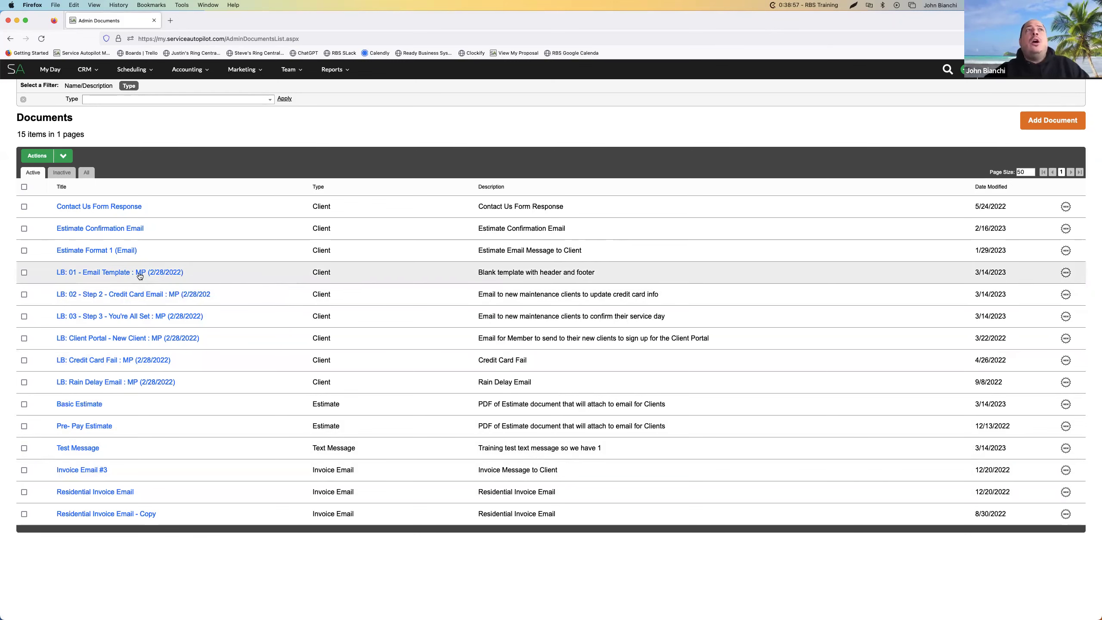
{"action": "left_click", "coordinate": [1043, 126]}
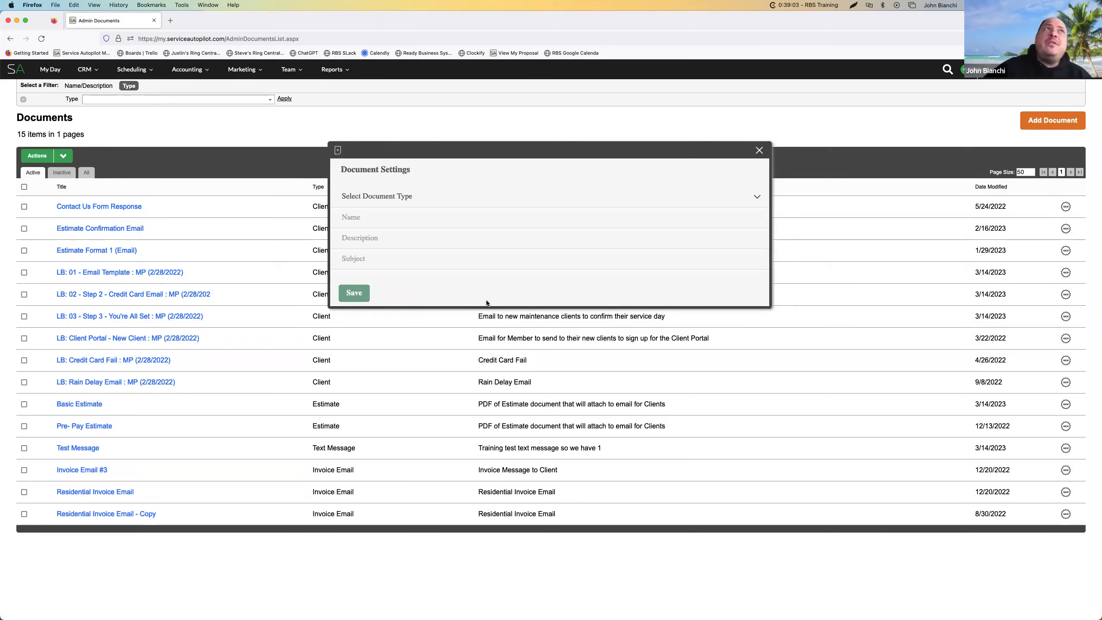
{"action": "left_click", "coordinate": [756, 197]}
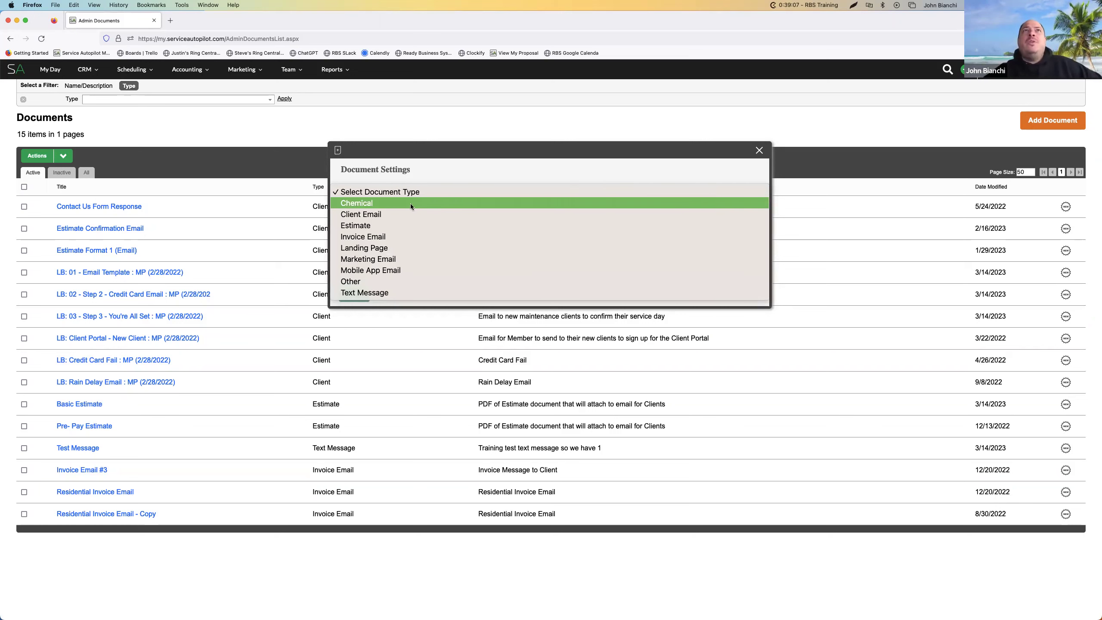
{"action": "left_click", "coordinate": [377, 219]}
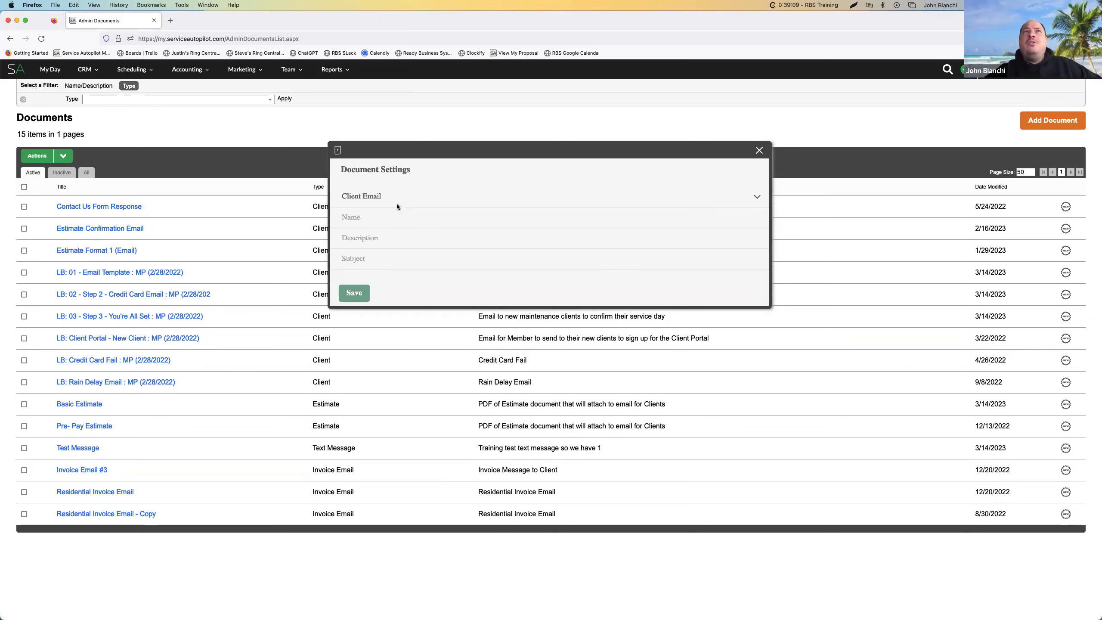
{"action": "left_click", "coordinate": [381, 221]}
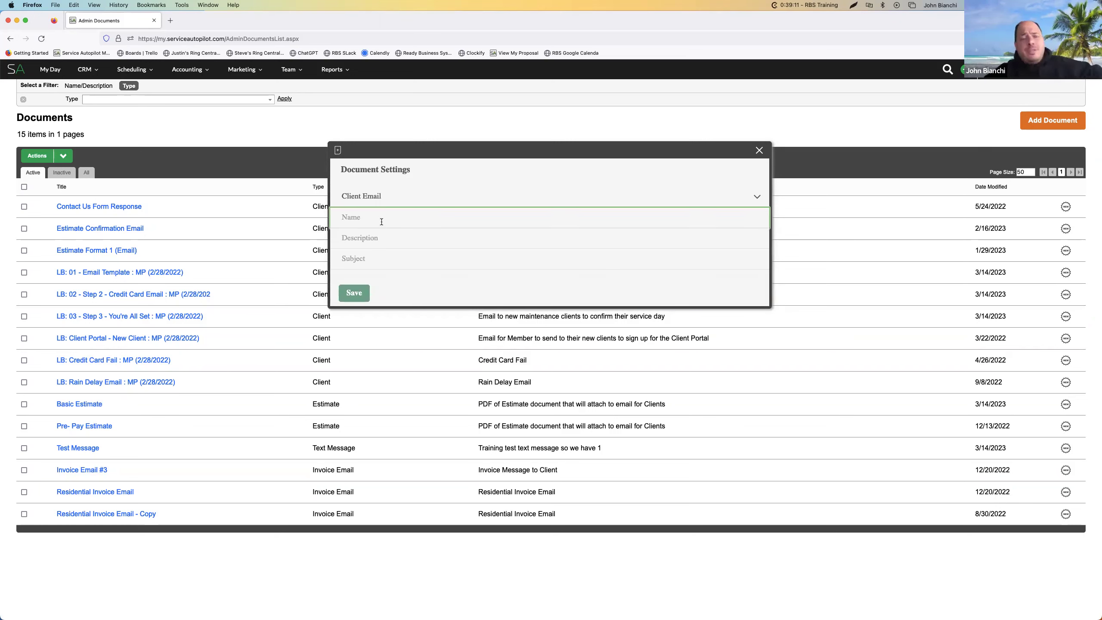
{"action": "type", "text": "Trainin"}
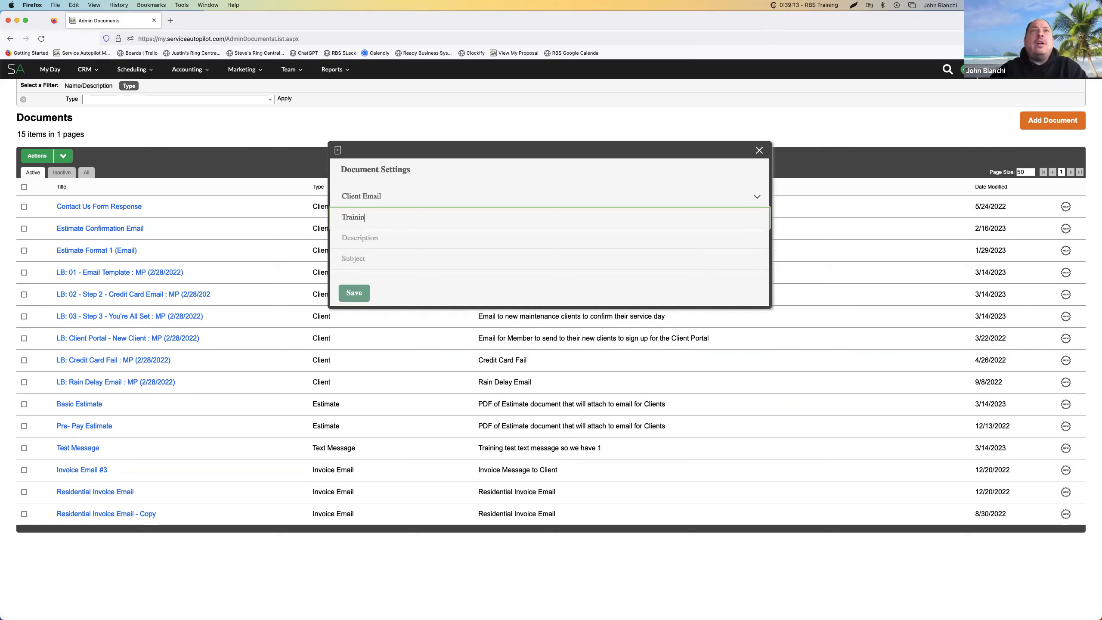
{"action": "type", "text": "g email 1"}
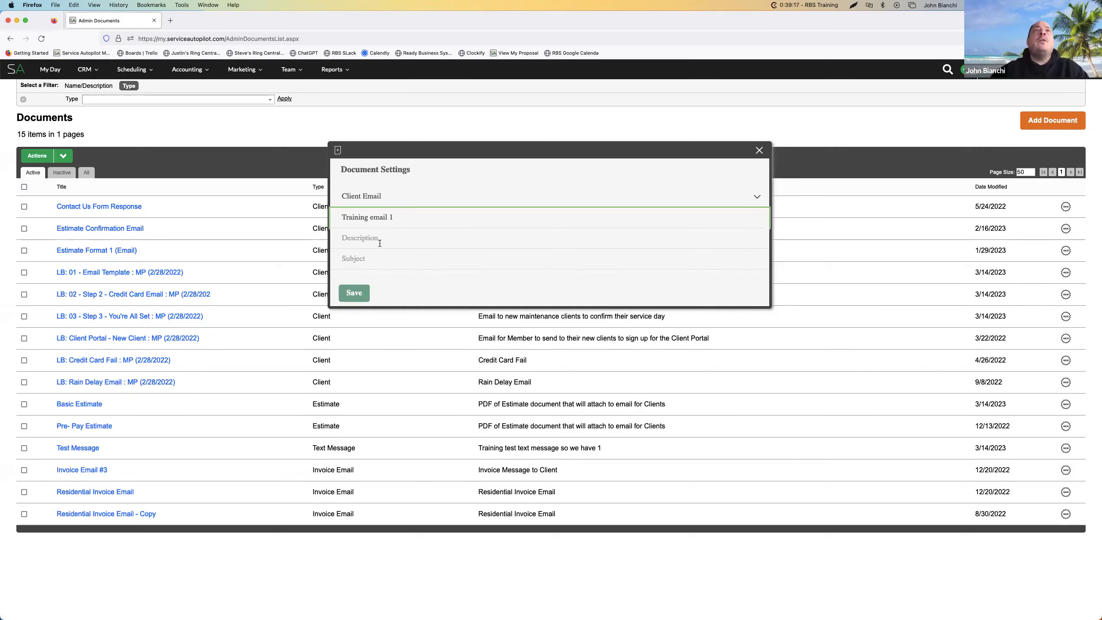
Set the new client email's description to "New email so we can see how it looks"
{"action": "left_click", "coordinate": [376, 239]}
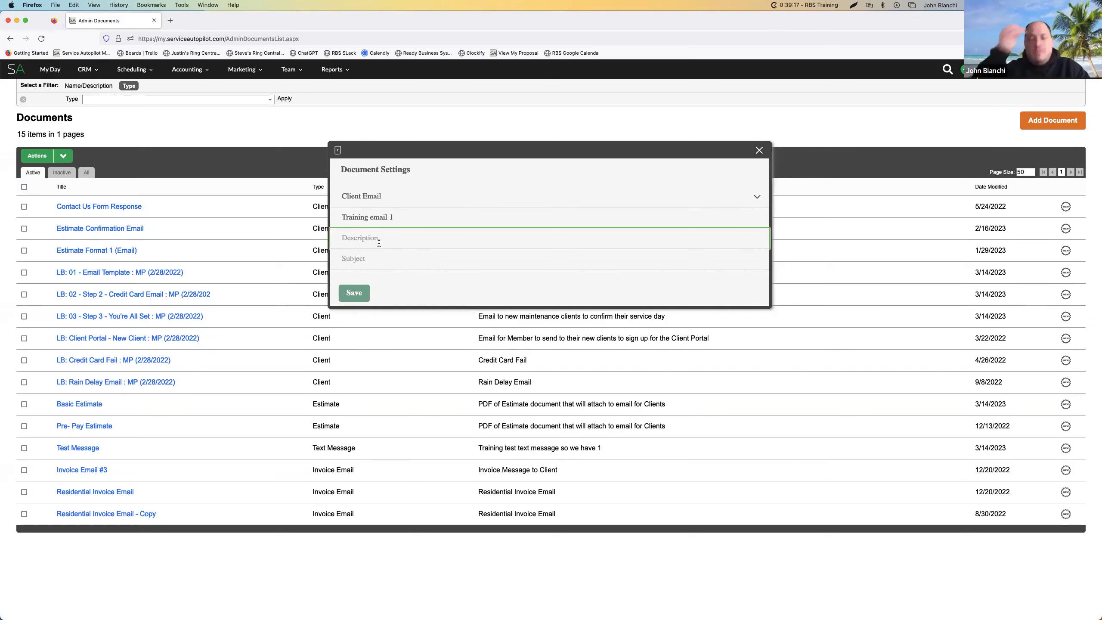
{"action": "type", "text": "New email so we "}
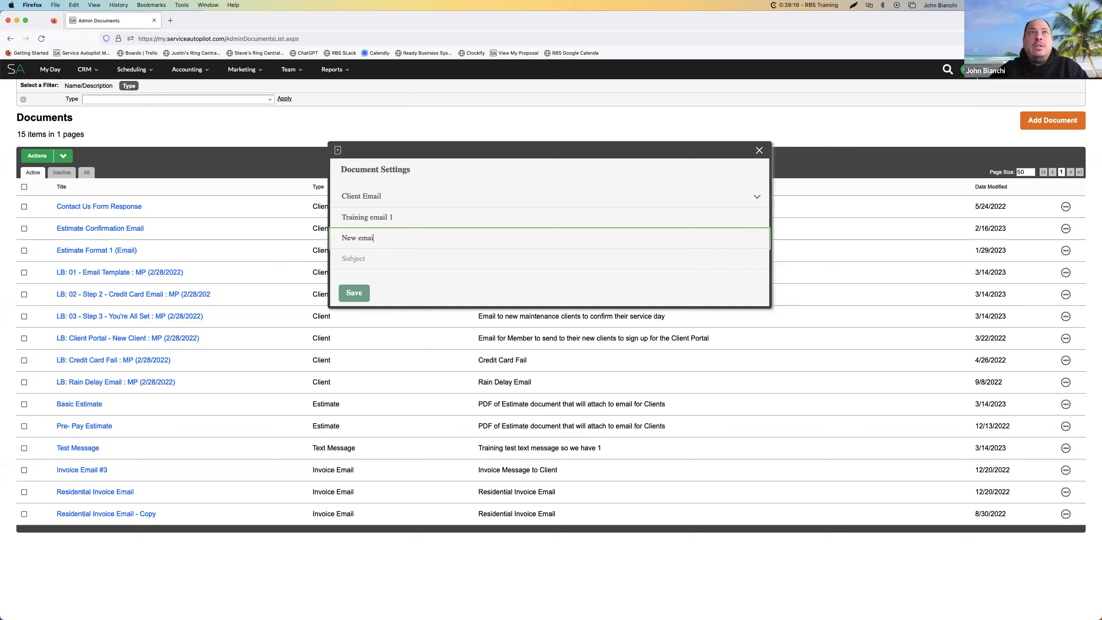
{"action": "type", "text": "can se"}
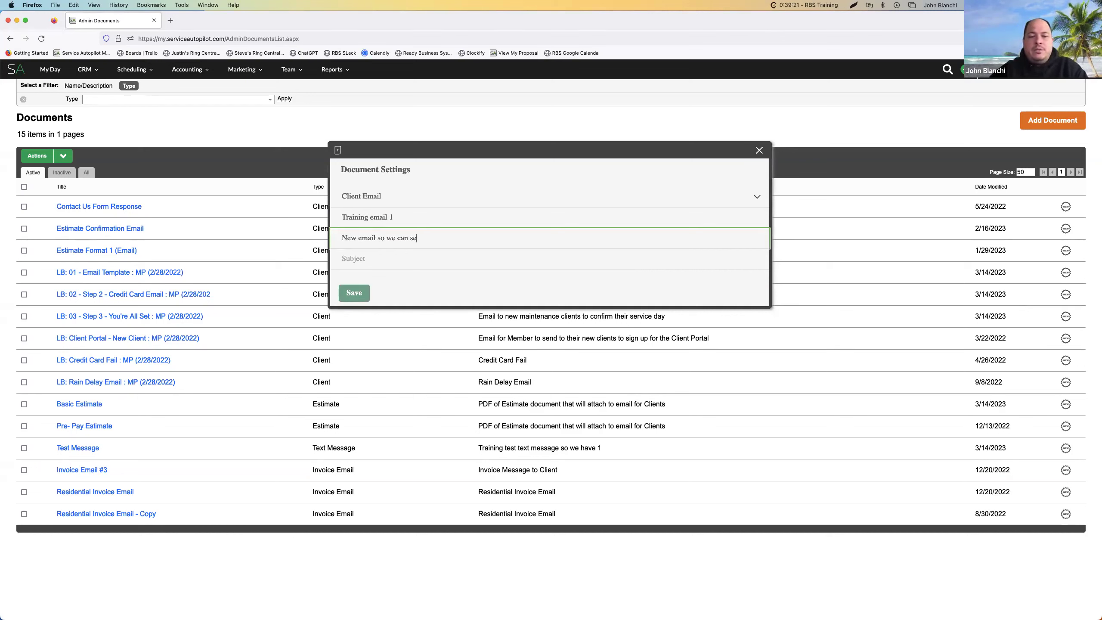
{"action": "type", "text": "e how it looks"}
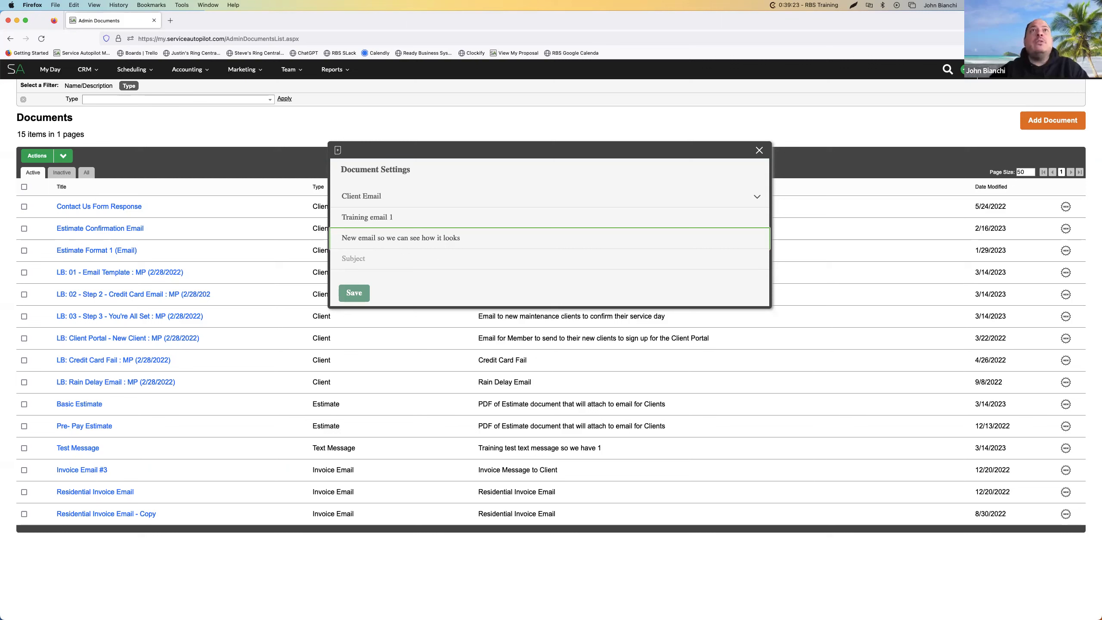
Insert a chicken emoji from the emoji picker at the start of the new client email's subject
{"action": "left_click", "coordinate": [395, 253]}
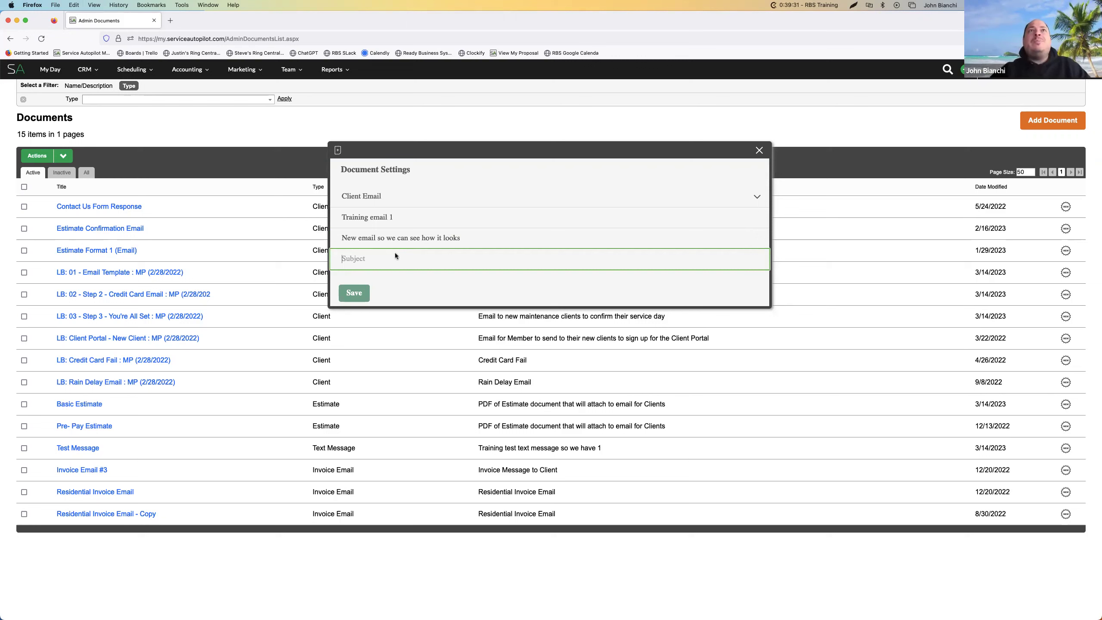
{"action": "key", "text": "ctrl+super+space"}
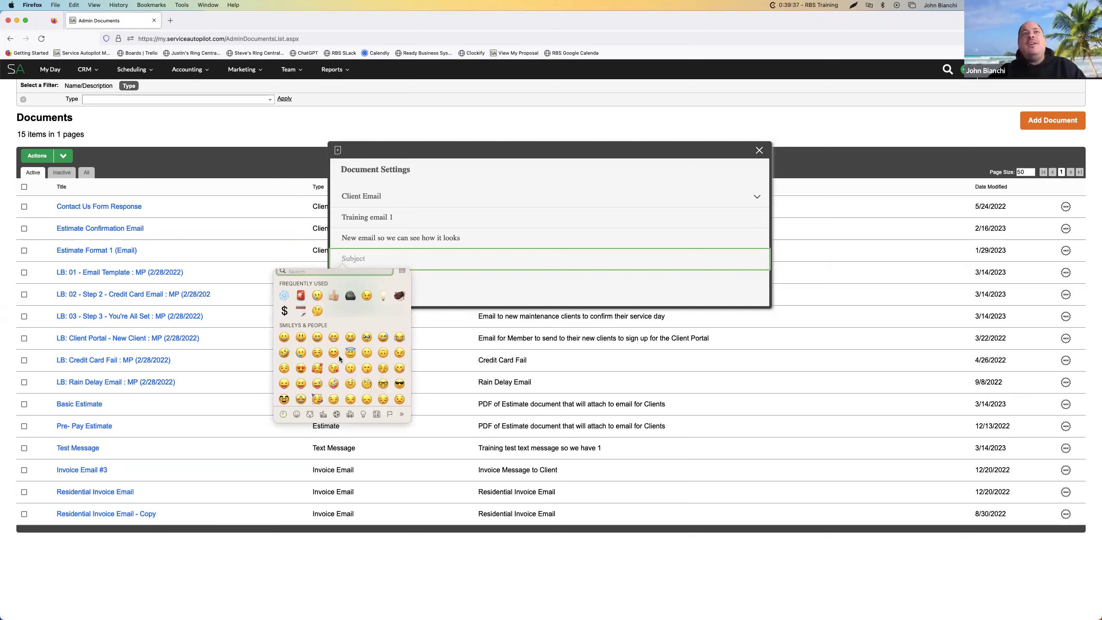
{"action": "scroll", "coordinate": [351, 373], "scroll_direction": "down", "scroll_amount": 5}
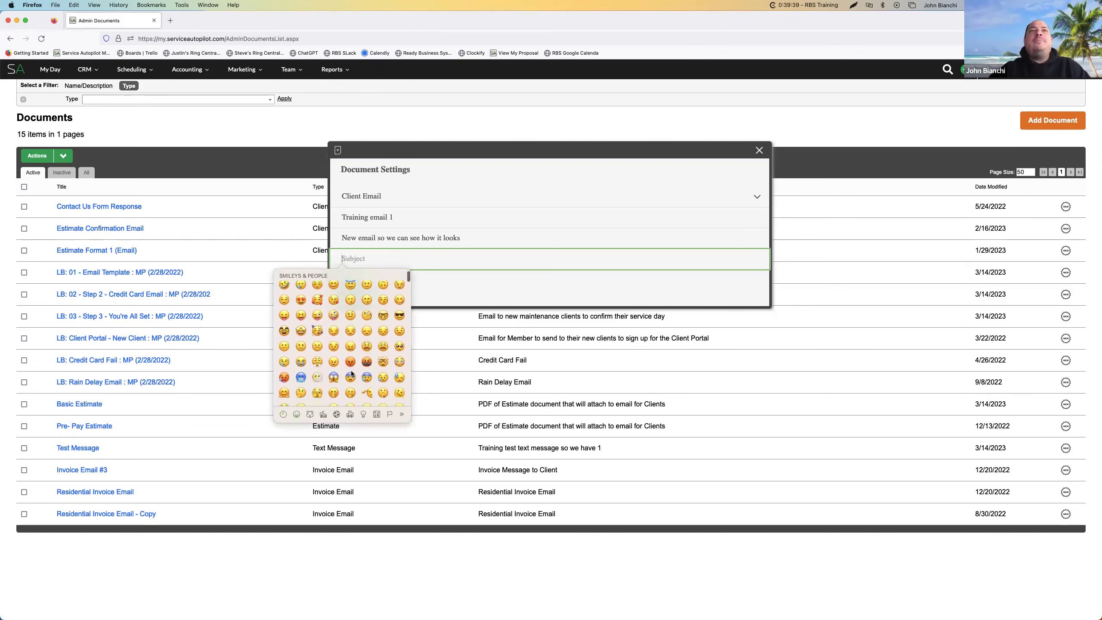
{"action": "scroll", "coordinate": [351, 374], "scroll_direction": "down", "scroll_amount": 10}
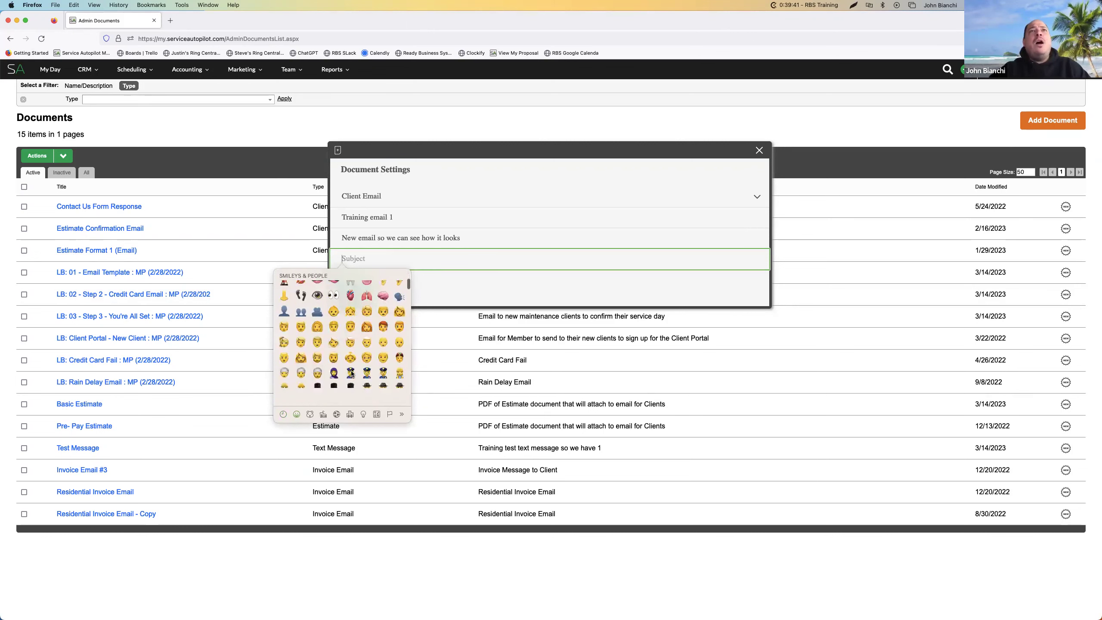
{"action": "scroll", "coordinate": [351, 373], "scroll_direction": "down", "scroll_amount": 15}
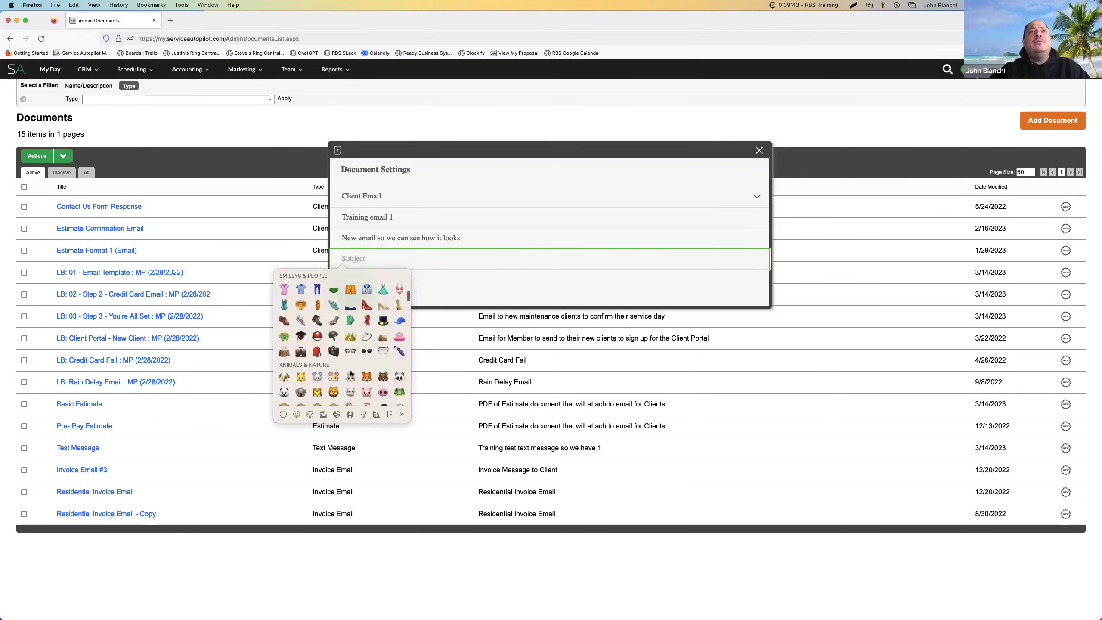
{"action": "scroll", "coordinate": [352, 373], "scroll_direction": "down", "scroll_amount": 10}
{"action": "scroll", "coordinate": [351, 373], "scroll_direction": "up", "scroll_amount": 10}
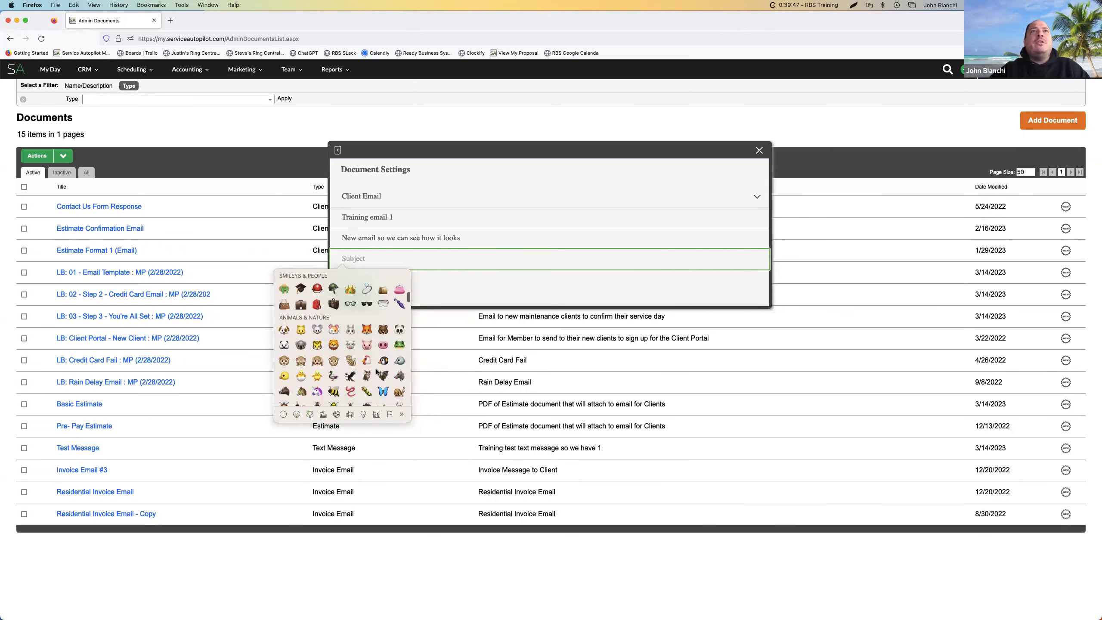
{"action": "left_click", "coordinate": [367, 360]}
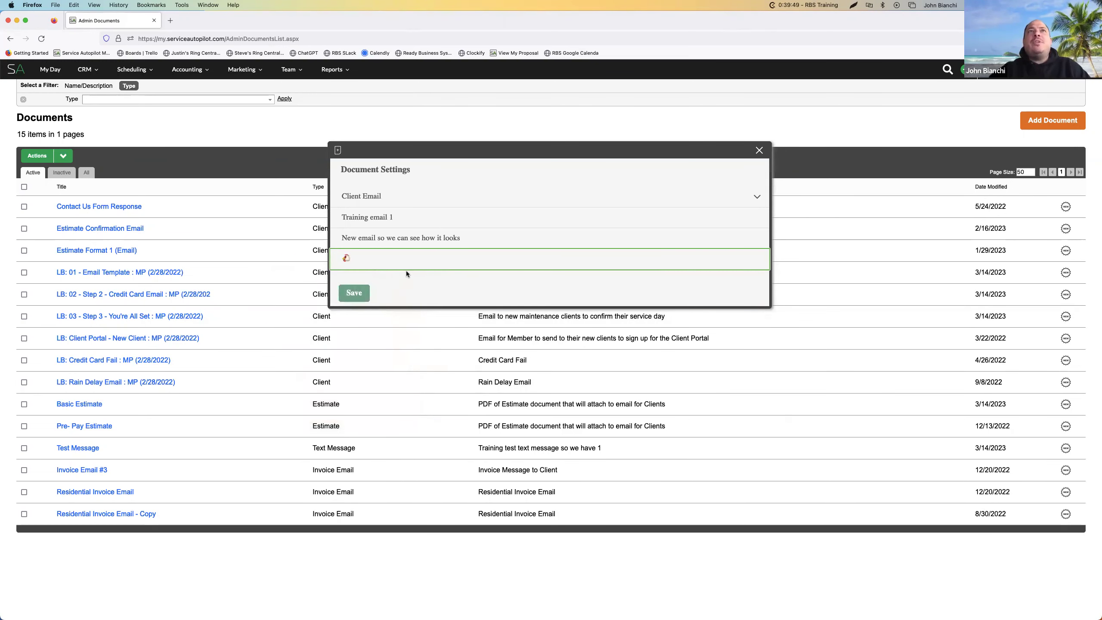
Complete the subject with "Hello World!!!!" after the emoji and save the document settings
{"action": "type", "text": "Hell"}
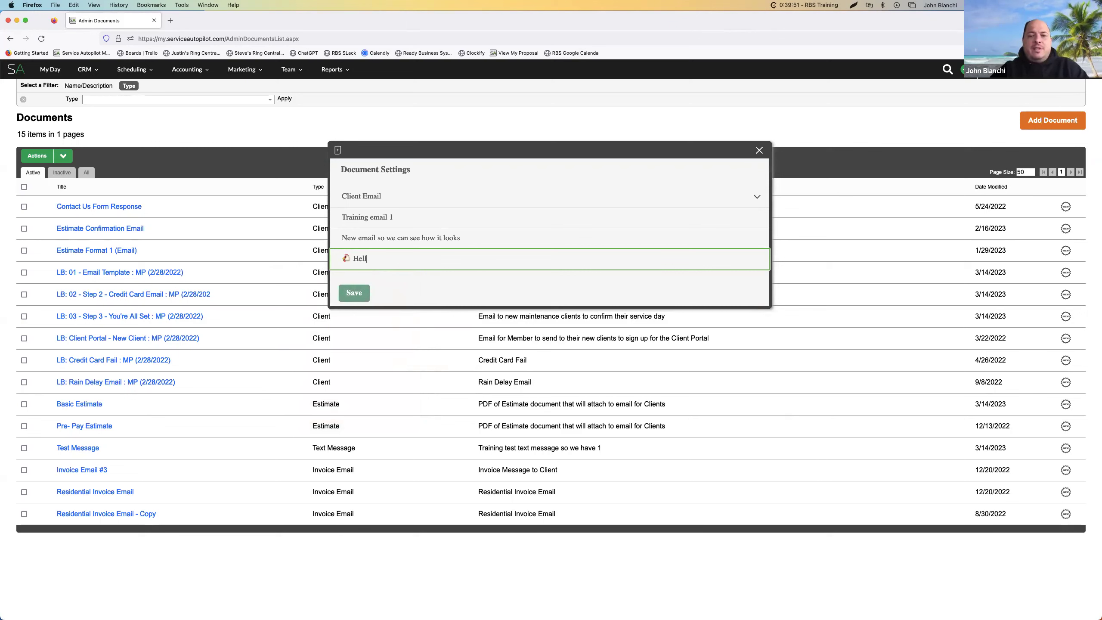
{"action": "type", "text": "o World!!!!"}
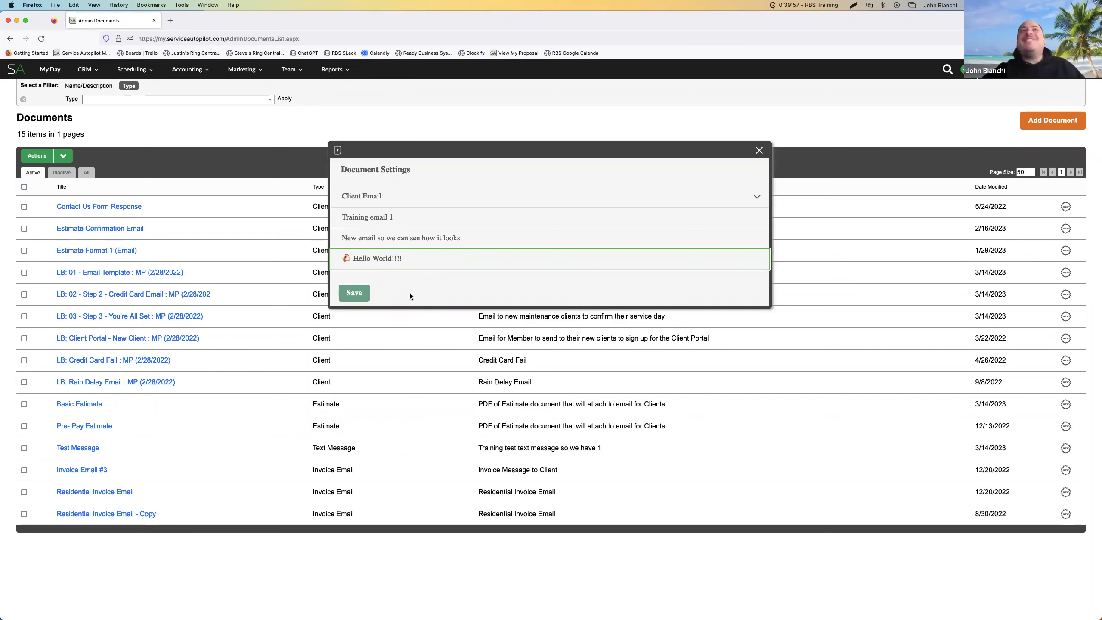
{"action": "left_click", "coordinate": [354, 294]}
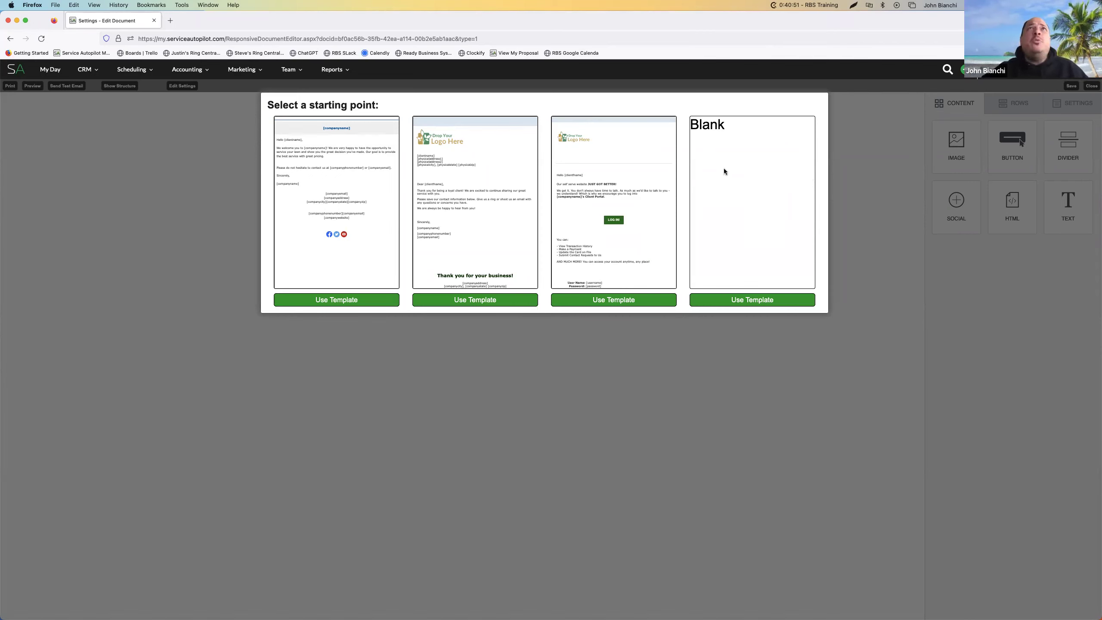
Zoom the page to 120% and start the email from the Blank template
{"action": "left_click", "coordinate": [1092, 38]}
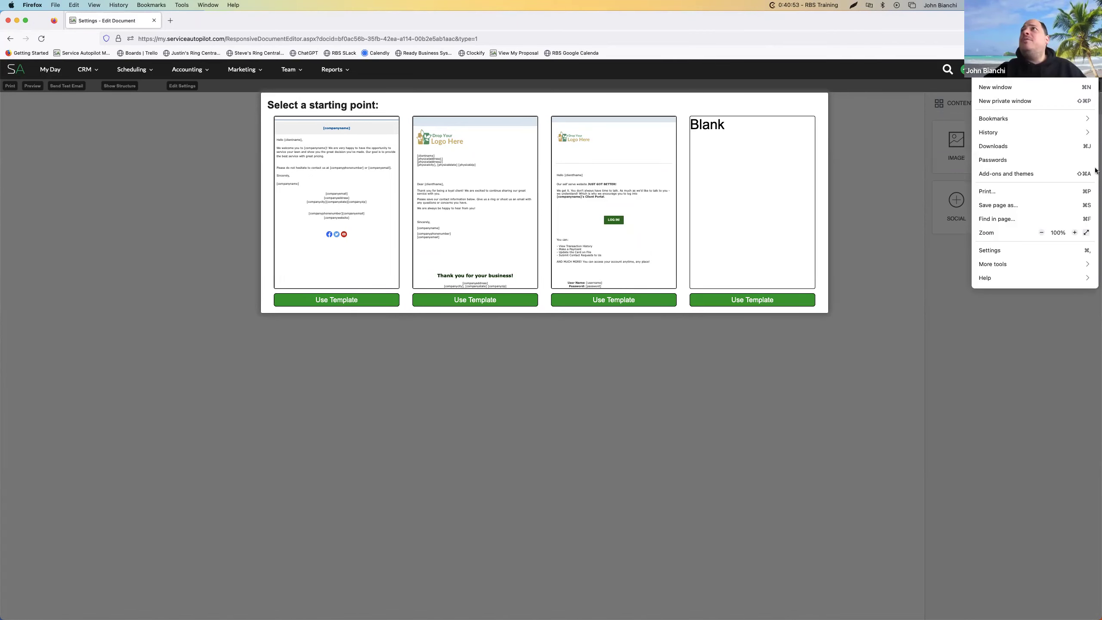
{"action": "left_click", "coordinate": [1074, 233]}
{"action": "left_click", "coordinate": [1074, 233]}
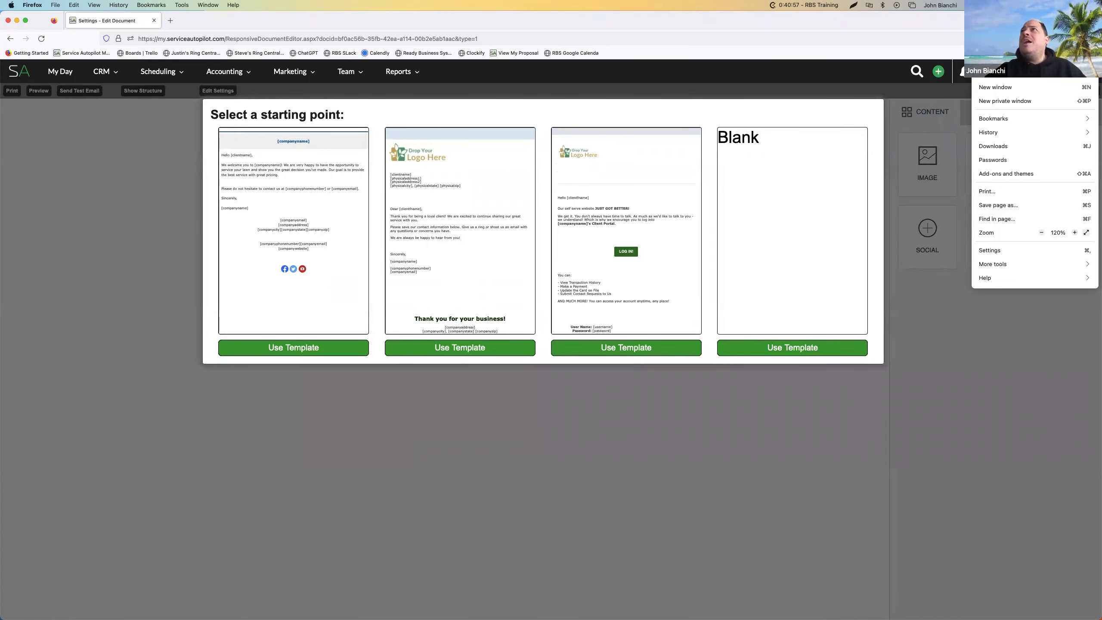
{"action": "left_click", "coordinate": [388, 476]}
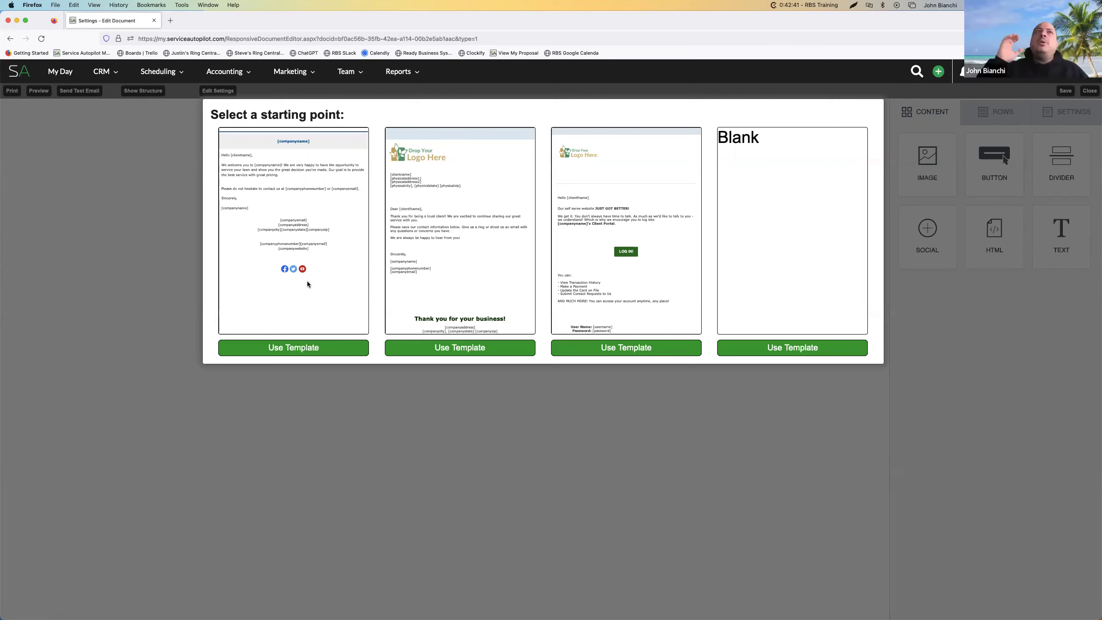
{"action": "left_click", "coordinate": [806, 348]}
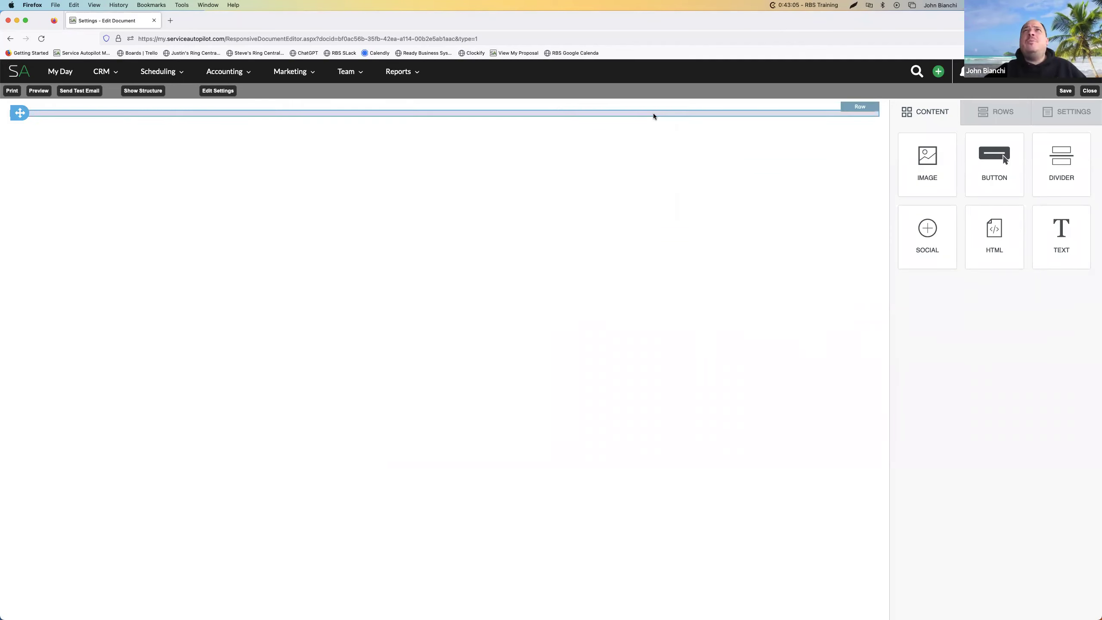
Select the empty HTML block in the blank email and delete it
{"action": "left_click", "coordinate": [654, 115]}
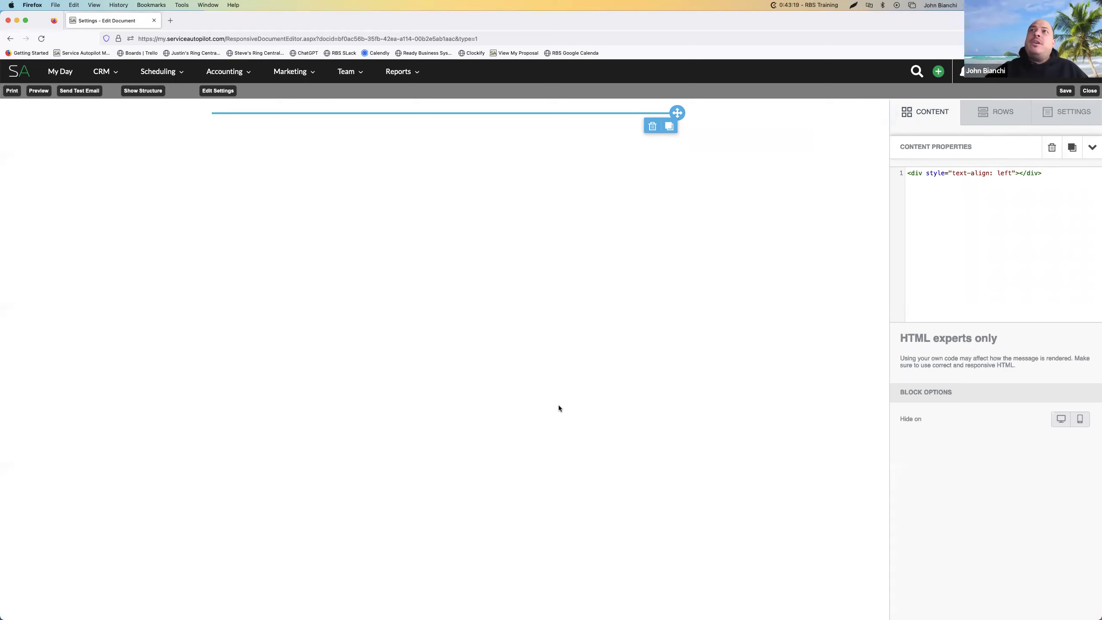
{"action": "left_click", "coordinate": [927, 116]}
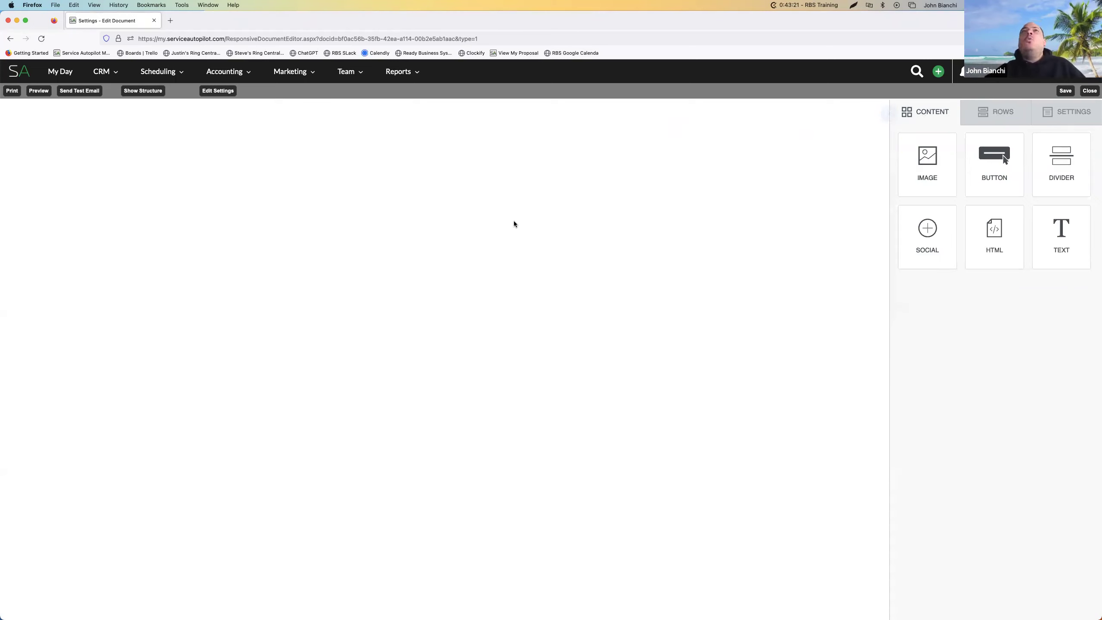
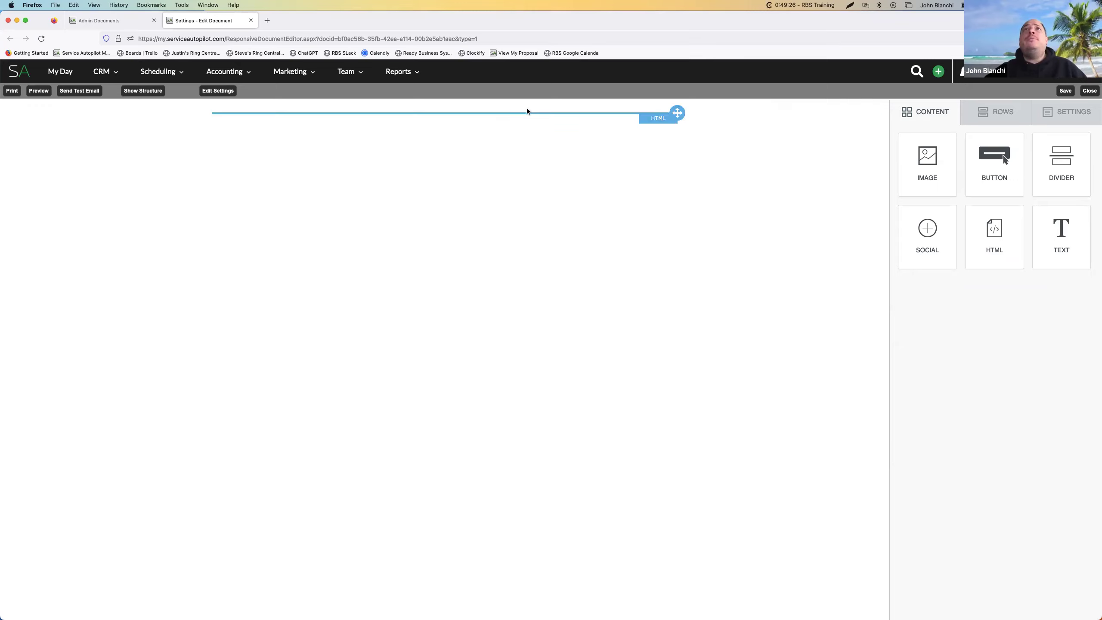
{"action": "left_click", "coordinate": [576, 112]}
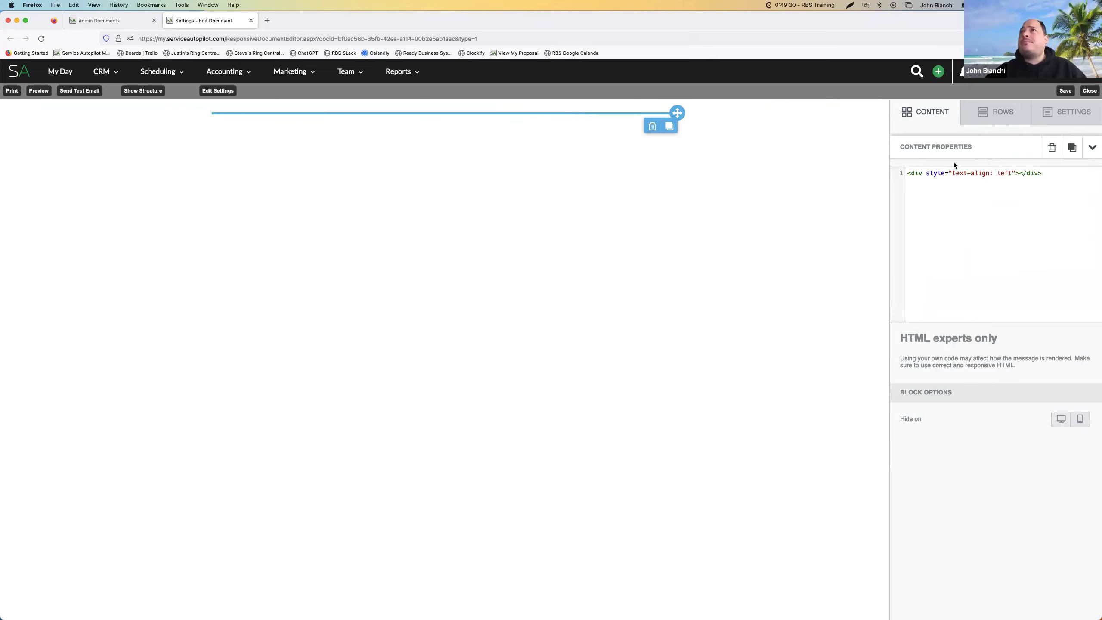
{"action": "left_click", "coordinate": [653, 127]}
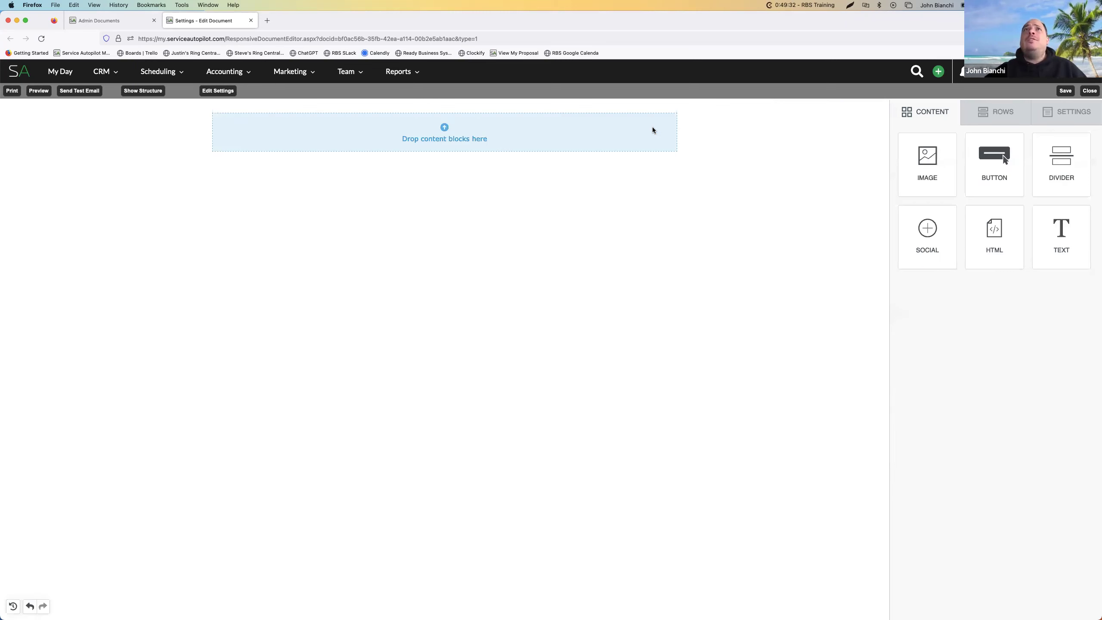
Review the empty row's properties, the content block types, the row layouts and the general options
{"action": "left_click", "coordinate": [728, 138]}
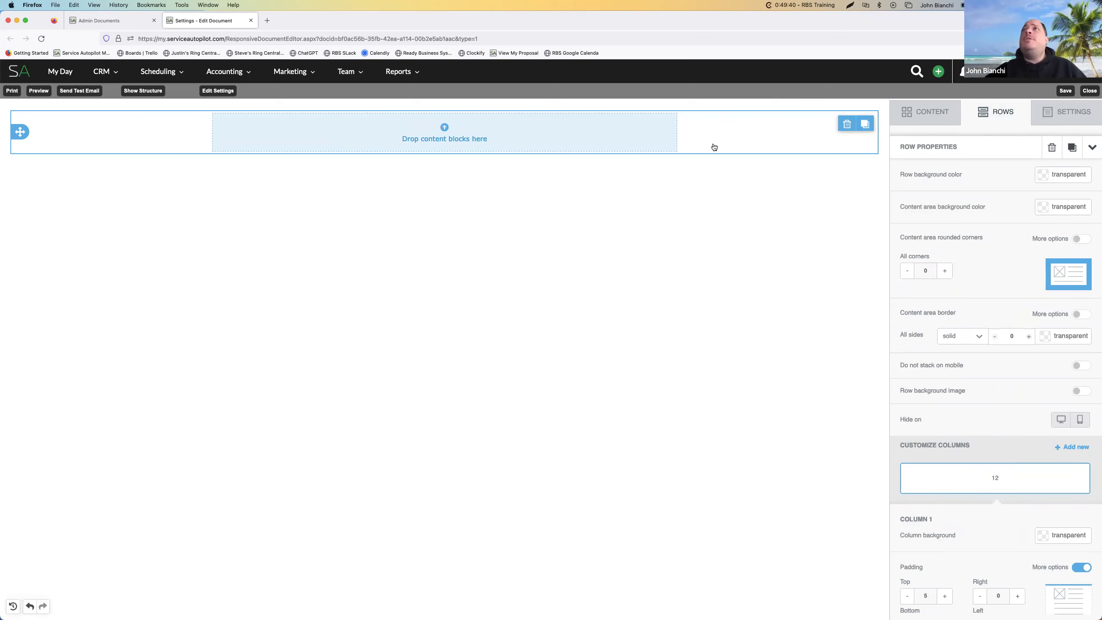
{"action": "left_click", "coordinate": [931, 112]}
{"action": "left_click", "coordinate": [1012, 117]}
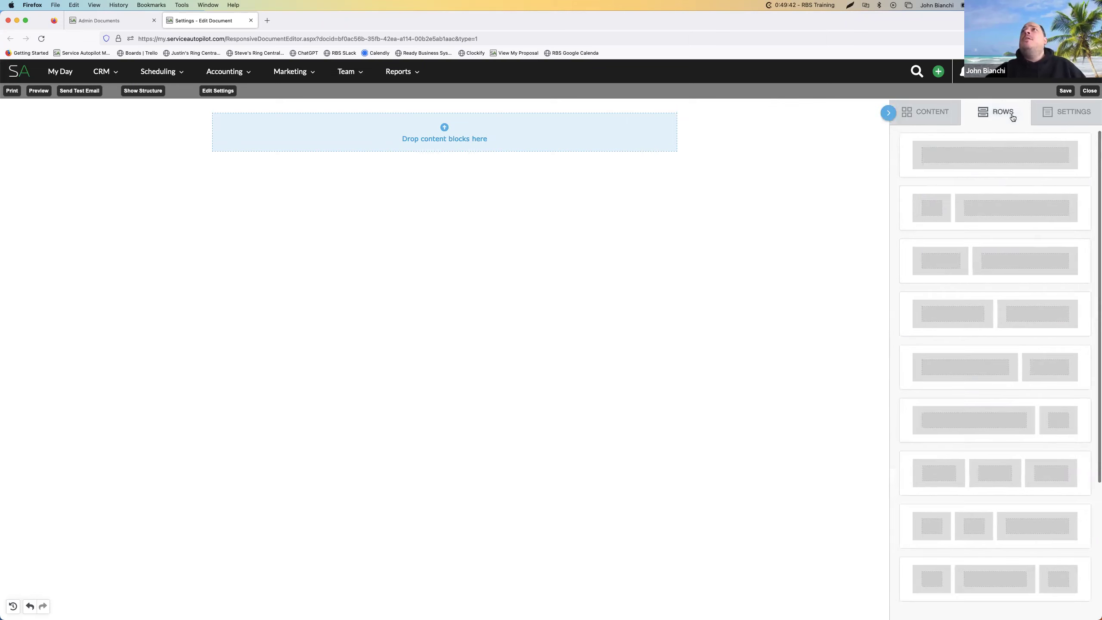
{"action": "left_click", "coordinate": [930, 116]}
{"action": "left_click", "coordinate": [1061, 117]}
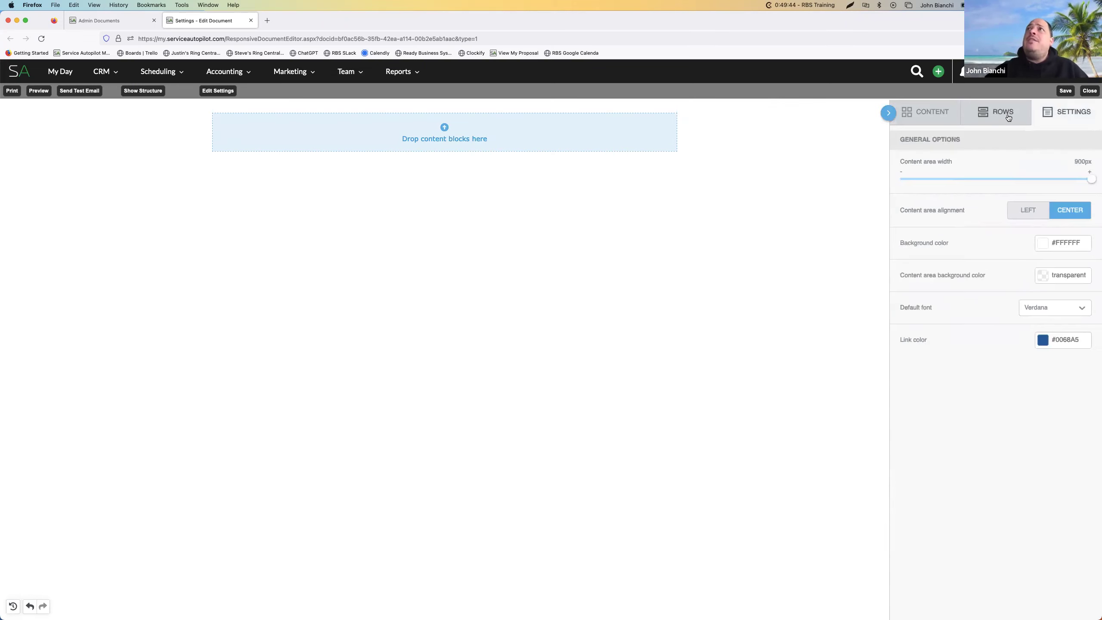
{"action": "left_click", "coordinate": [1008, 118]}
{"action": "left_click", "coordinate": [909, 118]}
Try a content area width of 480px in the general options, and set it back to 900px
{"action": "left_click", "coordinate": [1071, 114]}
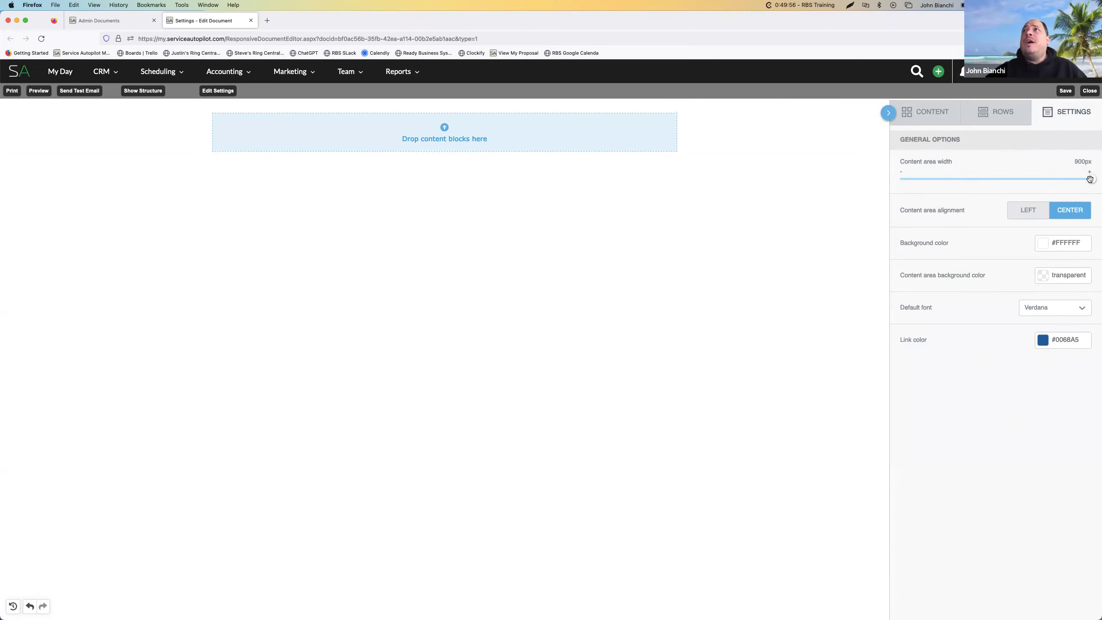
{"action": "left_click_drag", "start_coordinate": [1091, 179], "coordinate": [884, 180]}
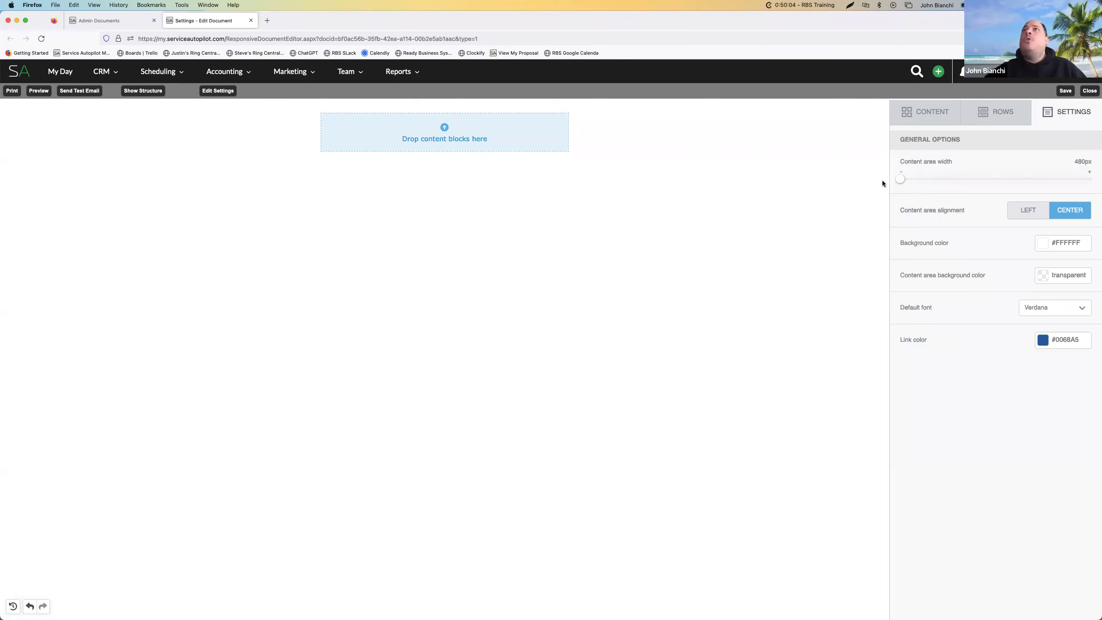
{"action": "left_click_drag", "start_coordinate": [900, 179], "coordinate": [1093, 183]}
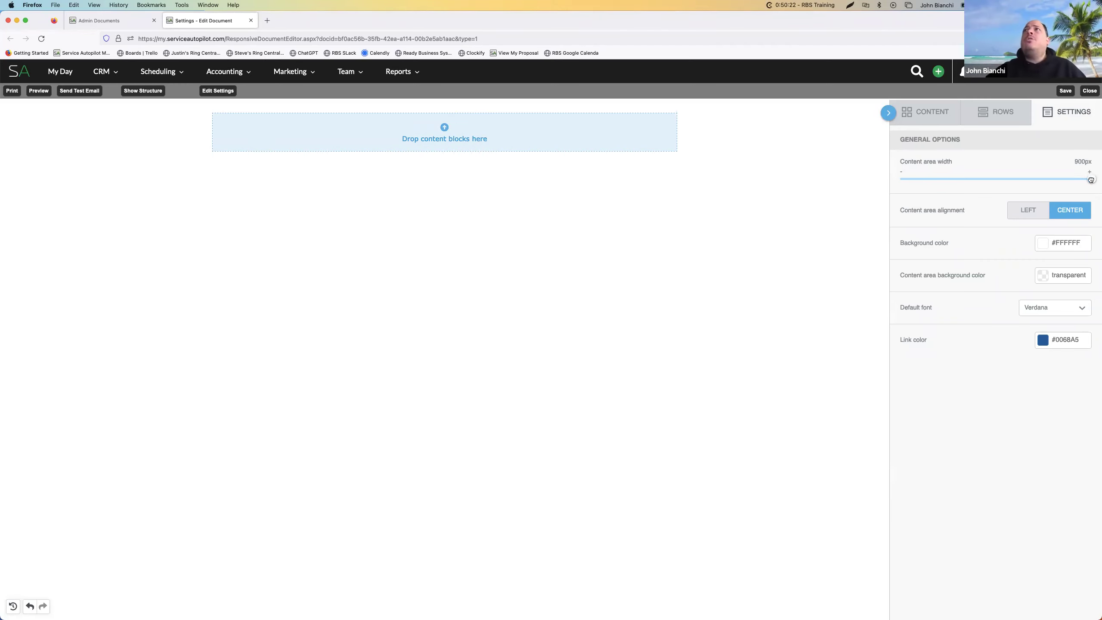
{"action": "left_click_drag", "start_coordinate": [1037, 179], "coordinate": [1091, 179]}
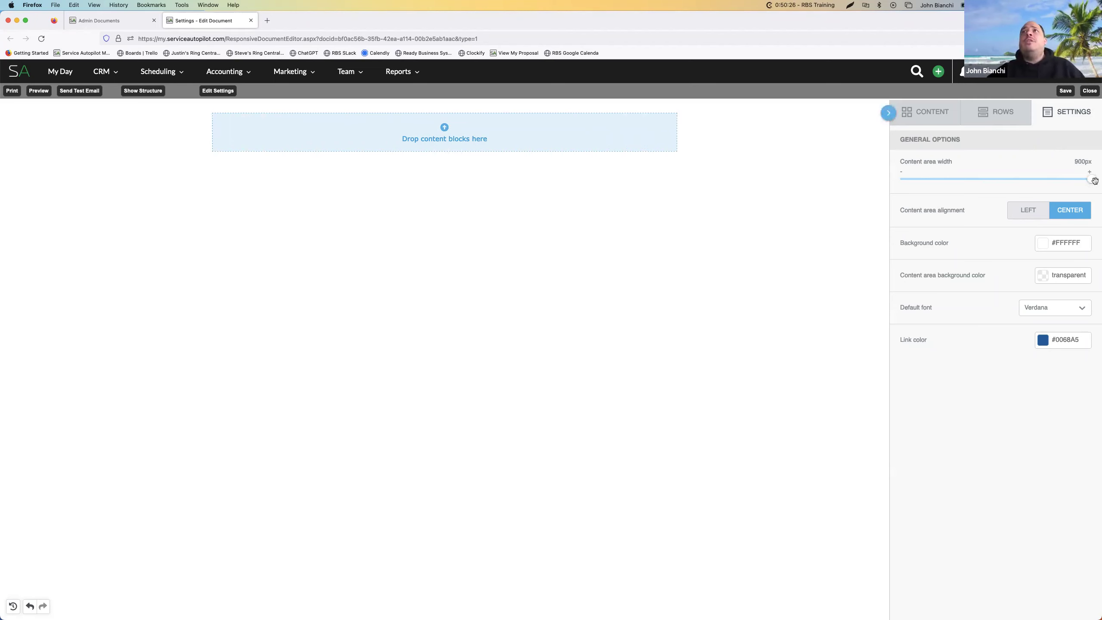
{"action": "mouse_move", "coordinate": [1092, 178]}
{"action": "left_mouse_down"}
{"action": "mouse_move", "coordinate": [850, 183]}
{"action": "mouse_move", "coordinate": [1093, 178]}
{"action": "left_mouse_up"}
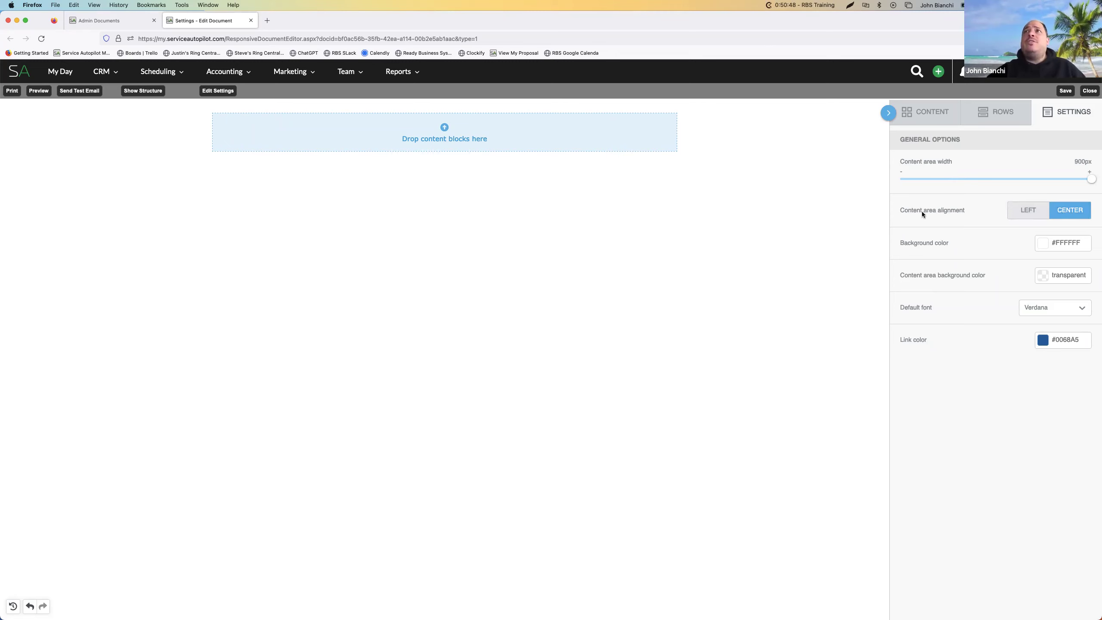
Try left content area alignment with background color #8a2121, and set the alignment back to center
{"action": "left_click", "coordinate": [1030, 214]}
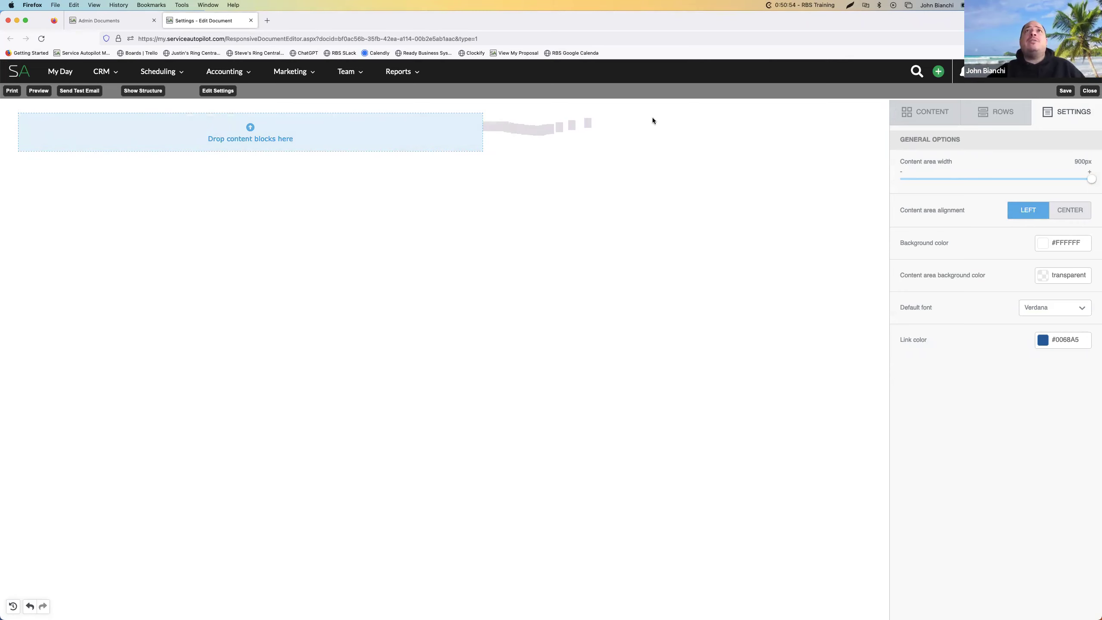
{"action": "left_click", "coordinate": [1043, 244]}
{"action": "left_click", "coordinate": [1005, 212]}
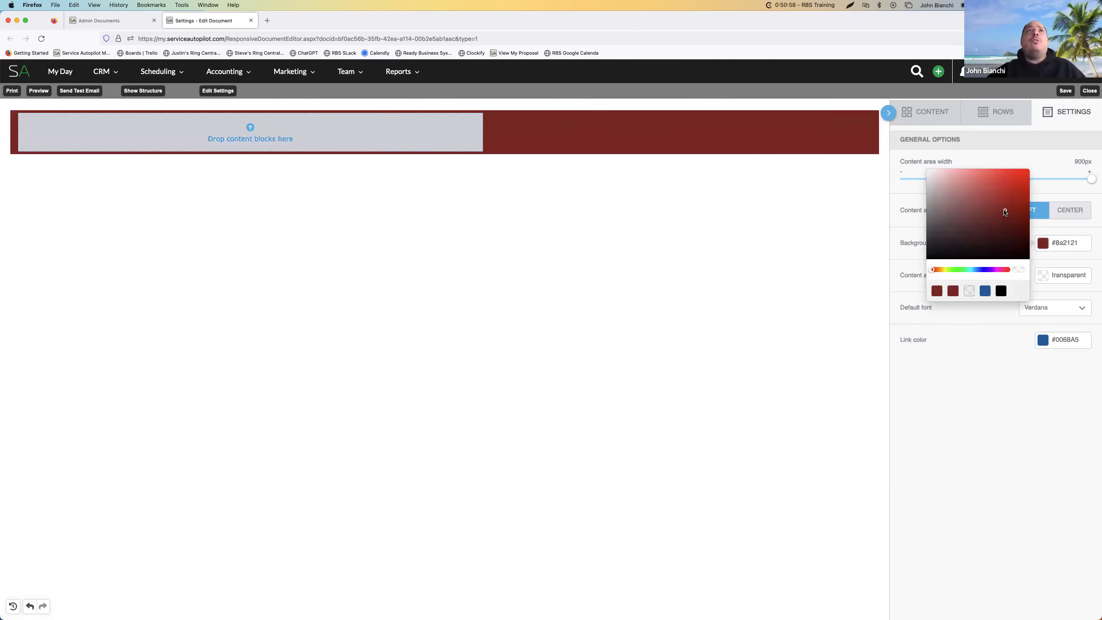
{"action": "left_click", "coordinate": [1054, 191]}
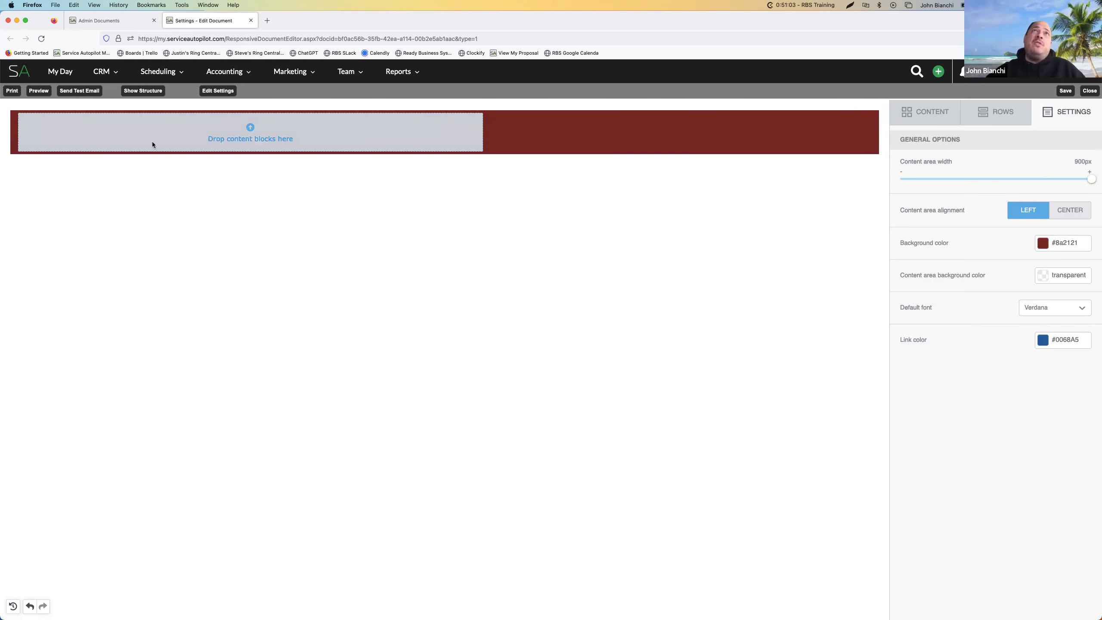
{"action": "left_click", "coordinate": [1066, 210]}
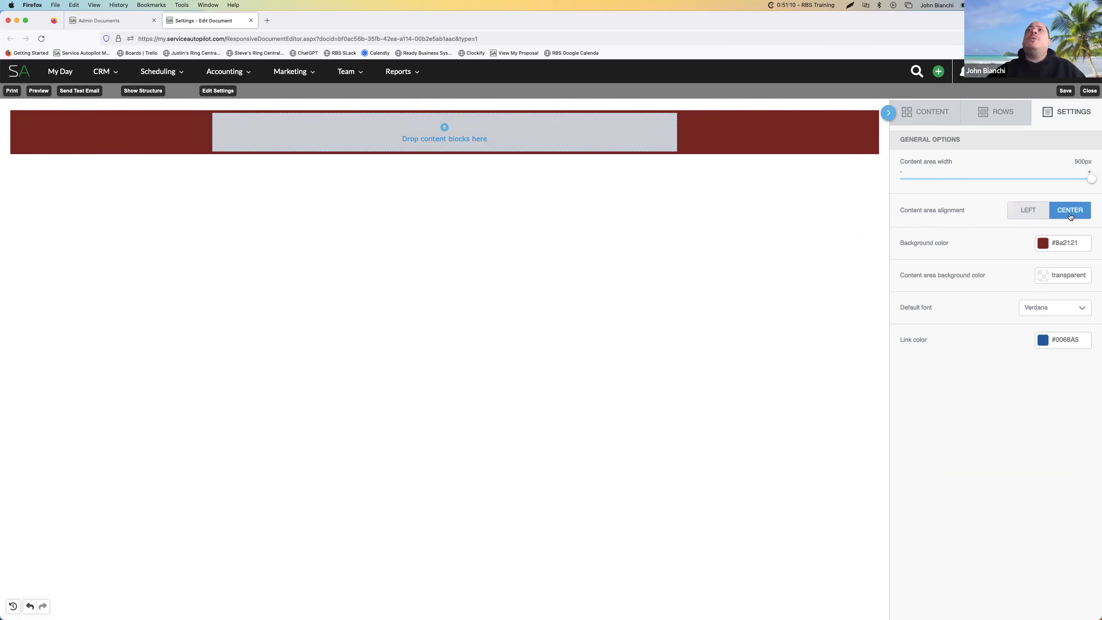
Try transparent, #8a2121, #0068a5 and #000000 in turn as the email's background color
{"action": "left_click", "coordinate": [1043, 242]}
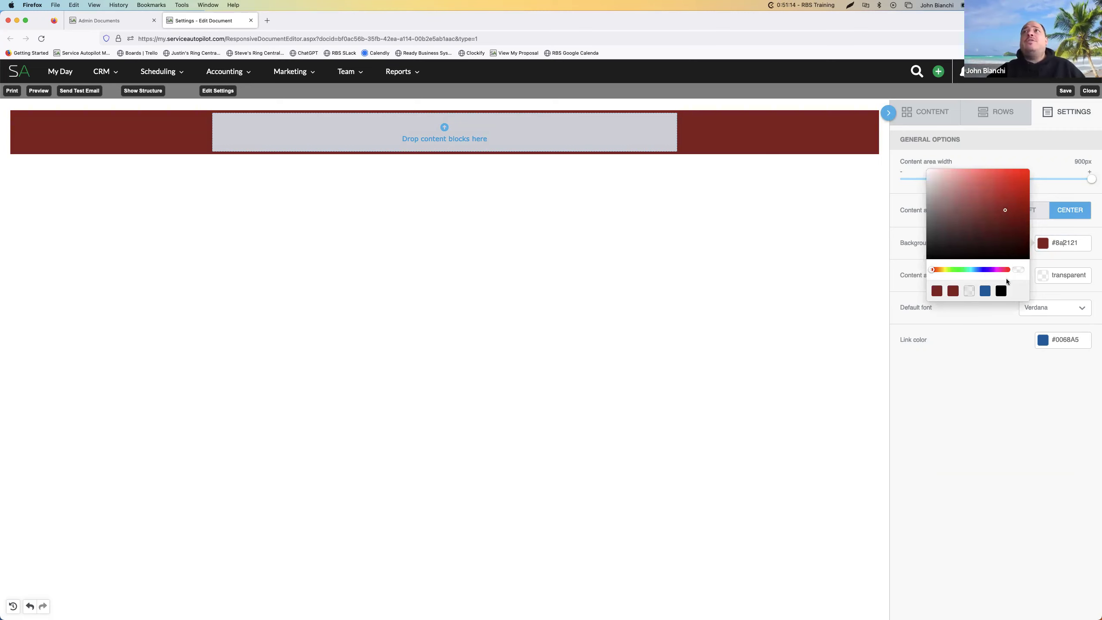
{"action": "left_click", "coordinate": [1018, 272]}
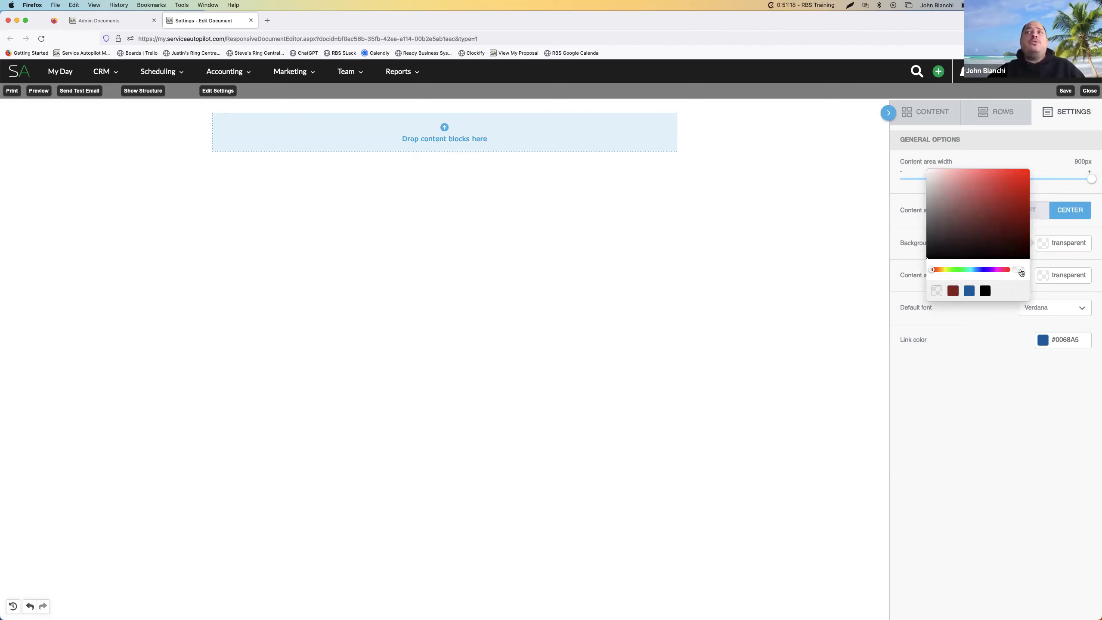
{"action": "left_click", "coordinate": [953, 291]}
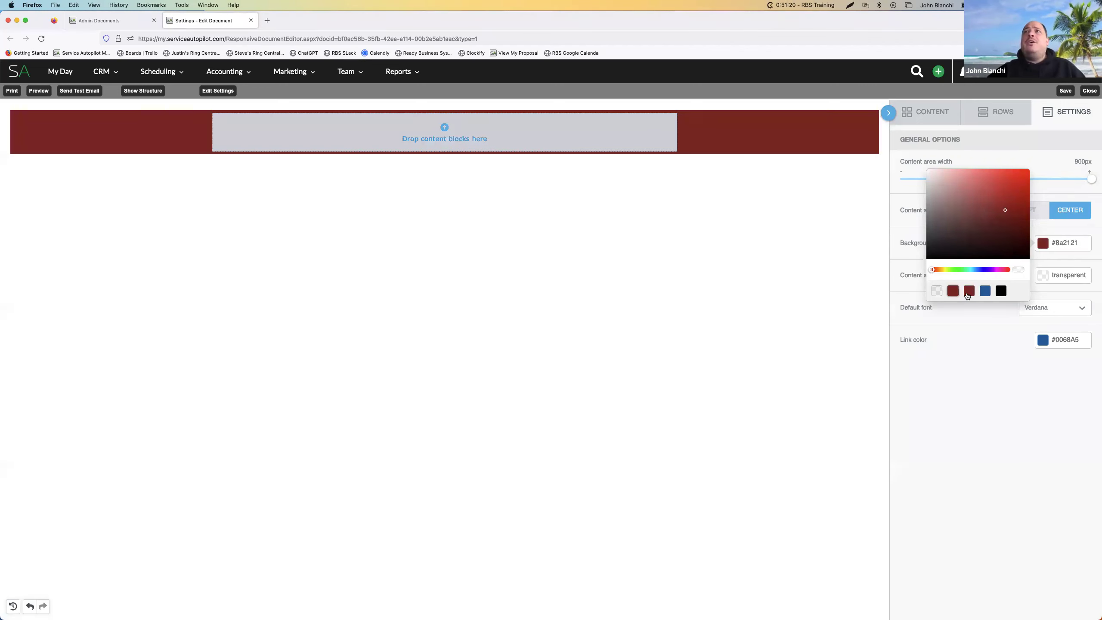
{"action": "left_click", "coordinate": [985, 291]}
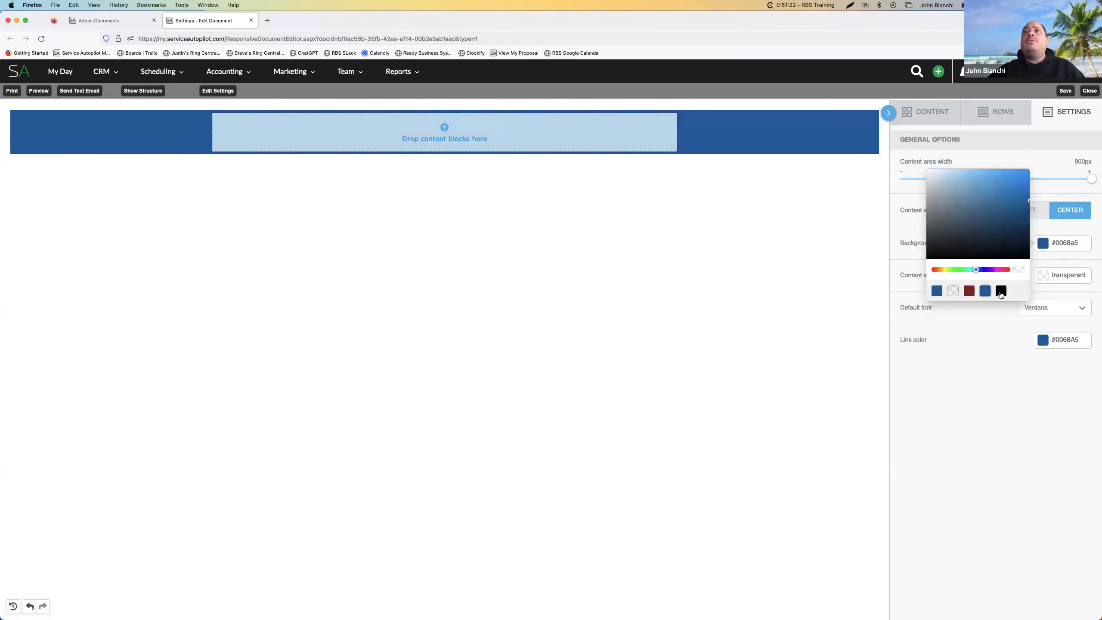
{"action": "left_click", "coordinate": [1001, 292]}
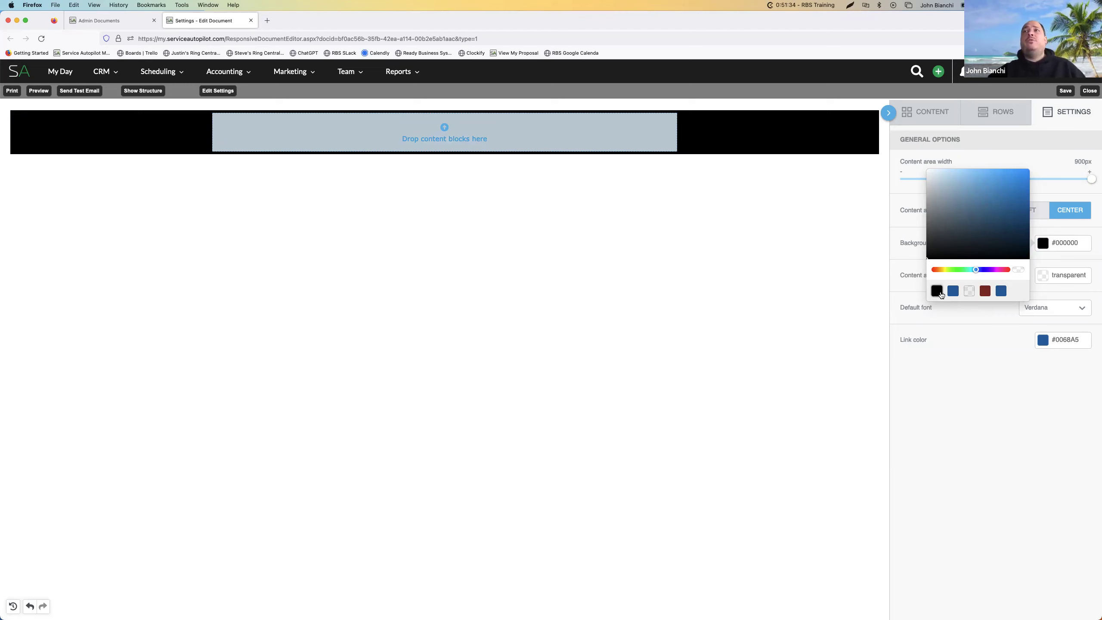
Pick the custom green #3ec923 as background color, try the recent blue and red swatches against it, and set the background to transparent
{"action": "left_click_drag", "start_coordinate": [975, 270], "coordinate": [956, 270]}
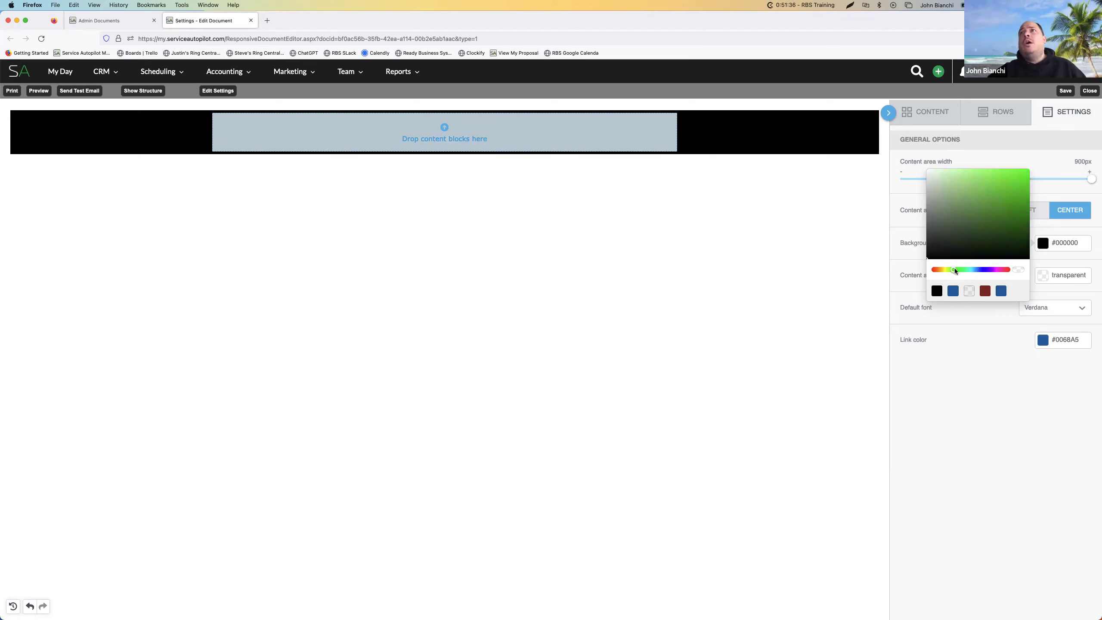
{"action": "left_click", "coordinate": [1011, 187]}
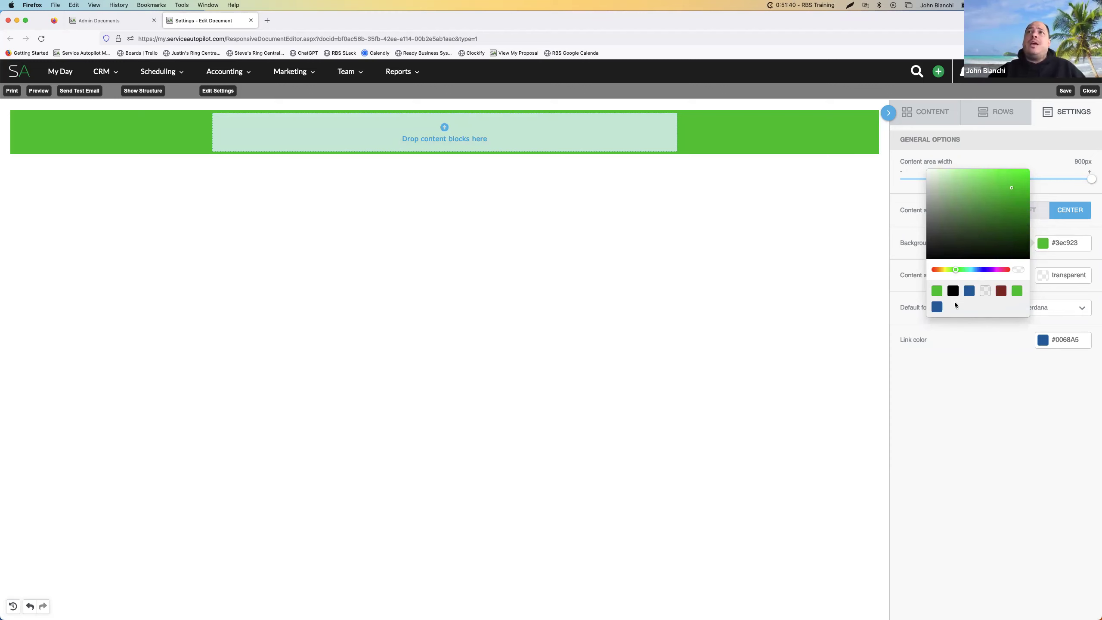
{"action": "left_click", "coordinate": [969, 292]}
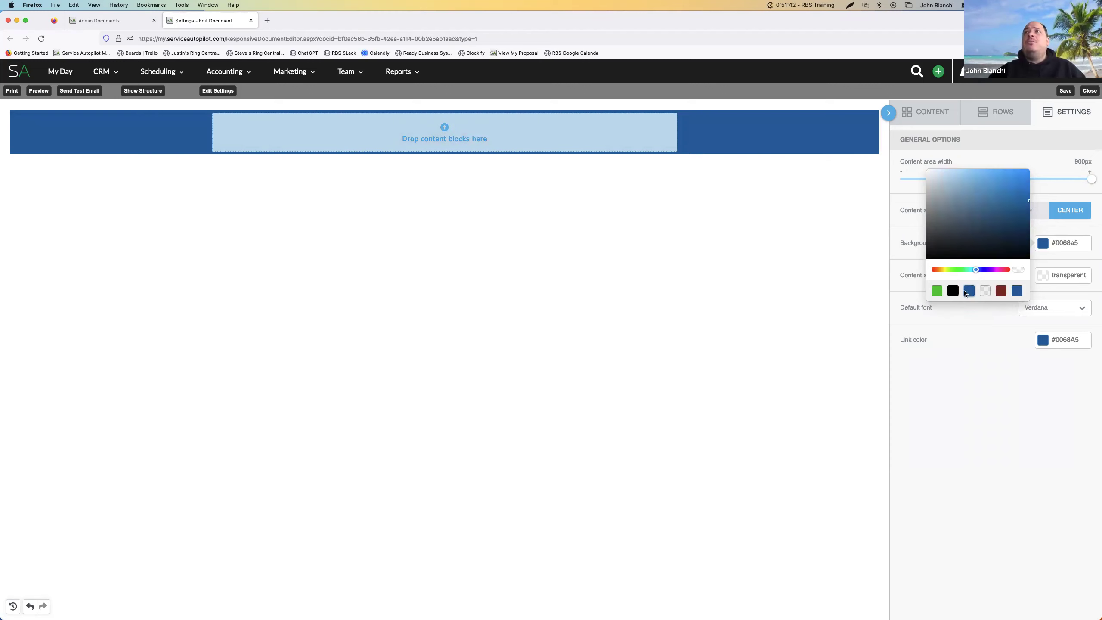
{"action": "left_click", "coordinate": [1001, 291]}
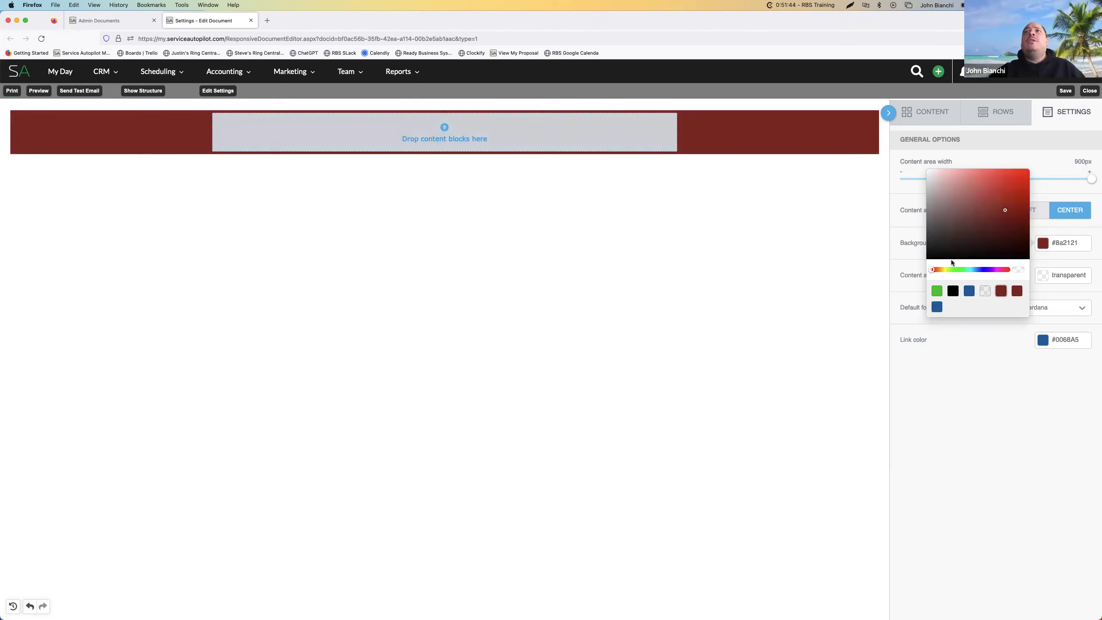
{"action": "left_click", "coordinate": [938, 291]}
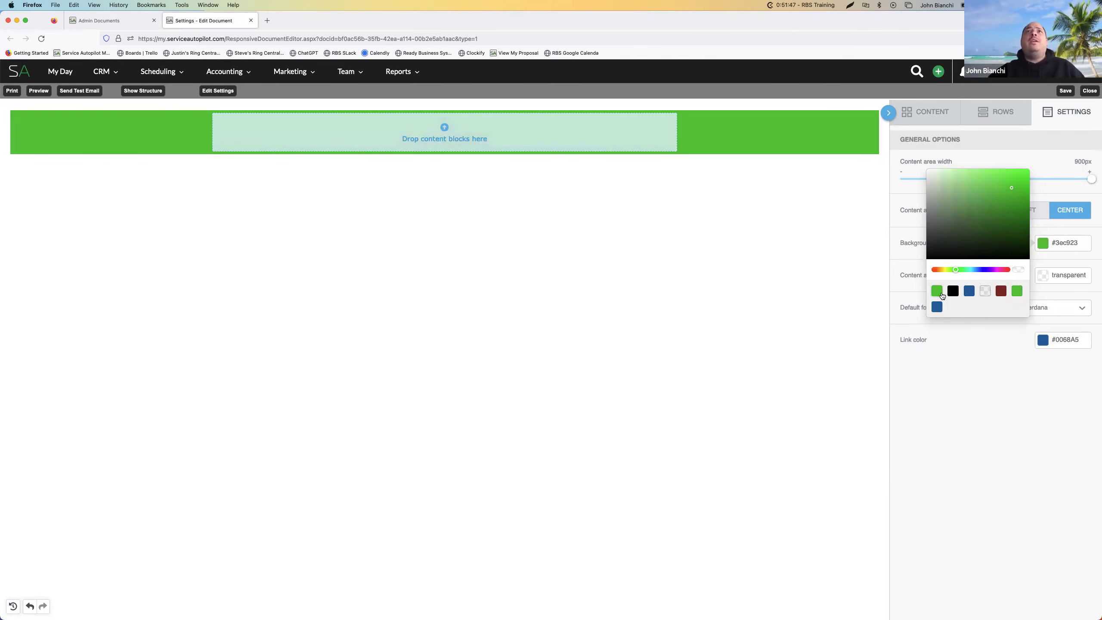
{"action": "left_click", "coordinate": [986, 292]}
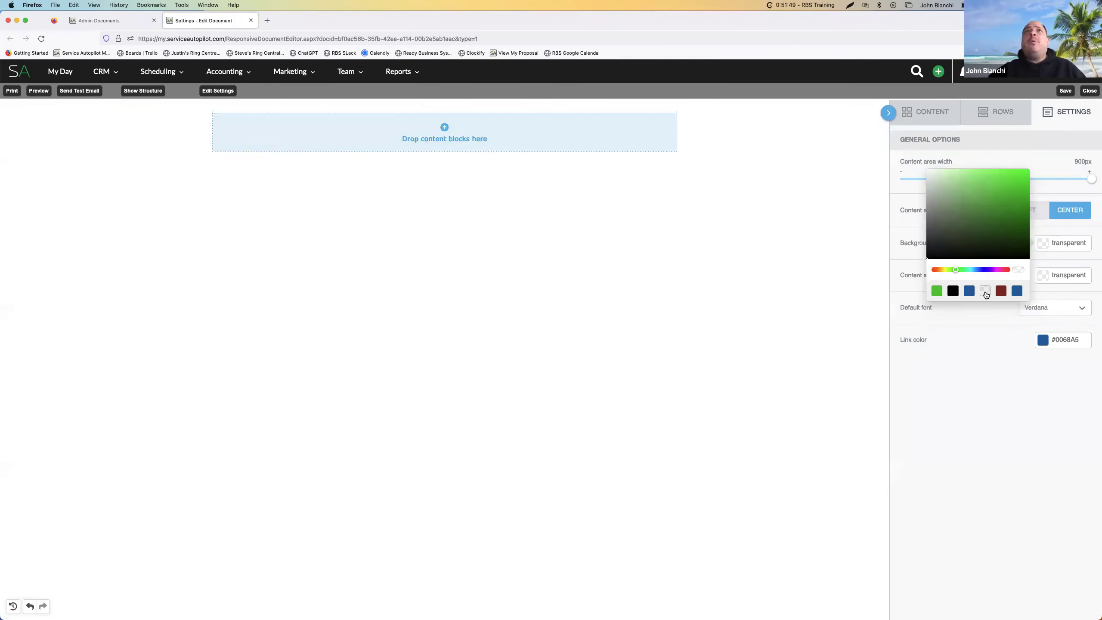
Try dark green #378a28 as the background color, and replace it with the hex value #f4f4f4
{"action": "left_click", "coordinate": [993, 226]}
{"action": "left_click", "coordinate": [1000, 210]}
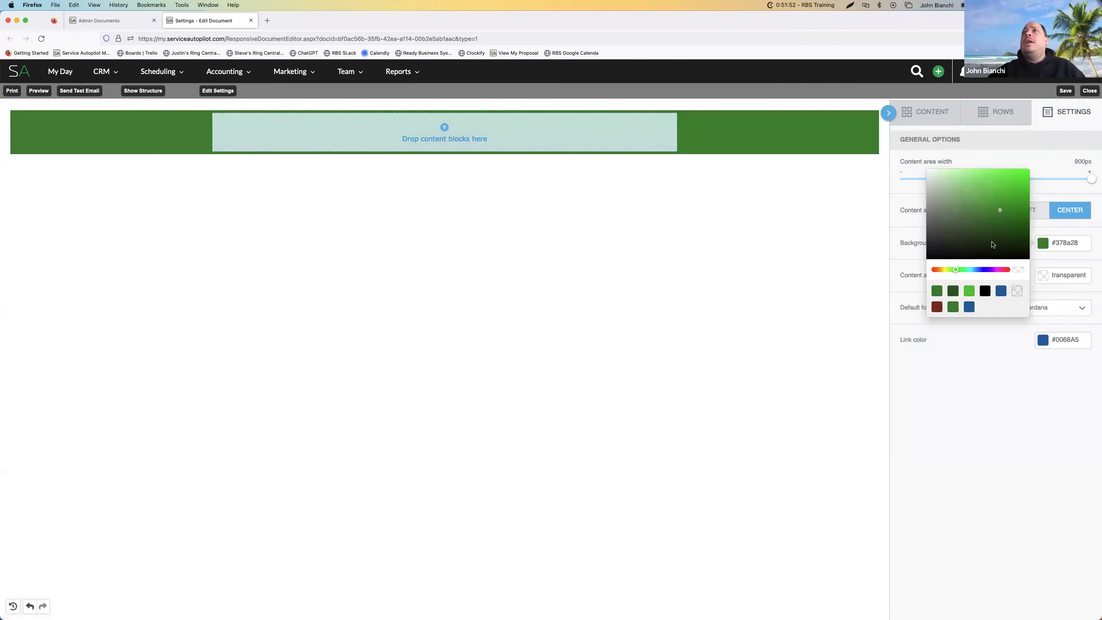
{"action": "left_click", "coordinate": [1051, 232]}
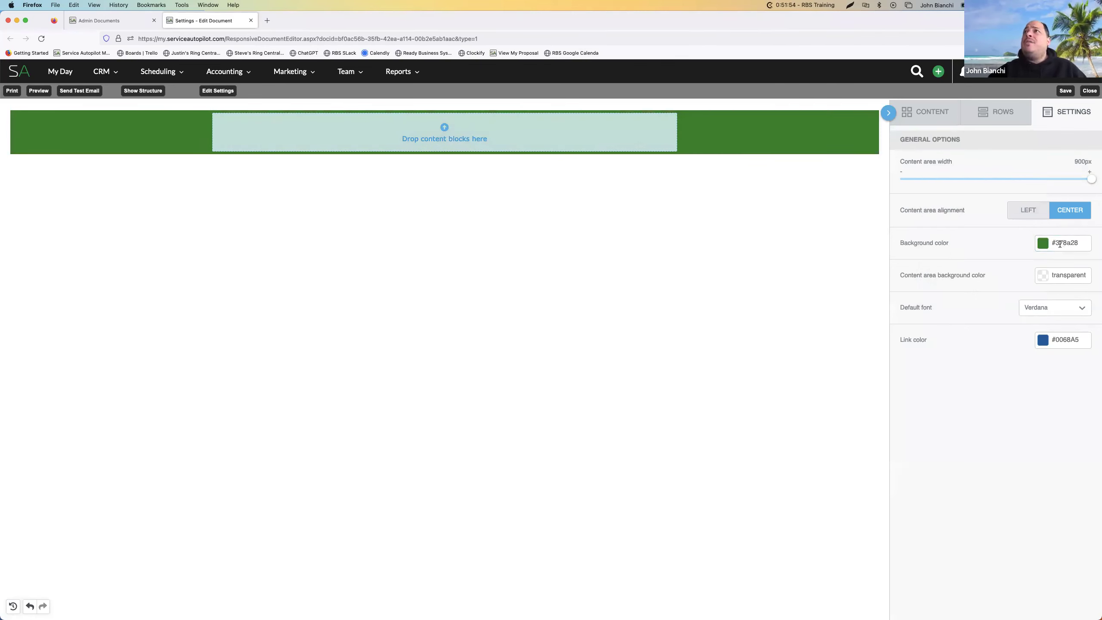
{"action": "left_click_drag", "start_coordinate": [1055, 242], "coordinate": [1090, 242]}
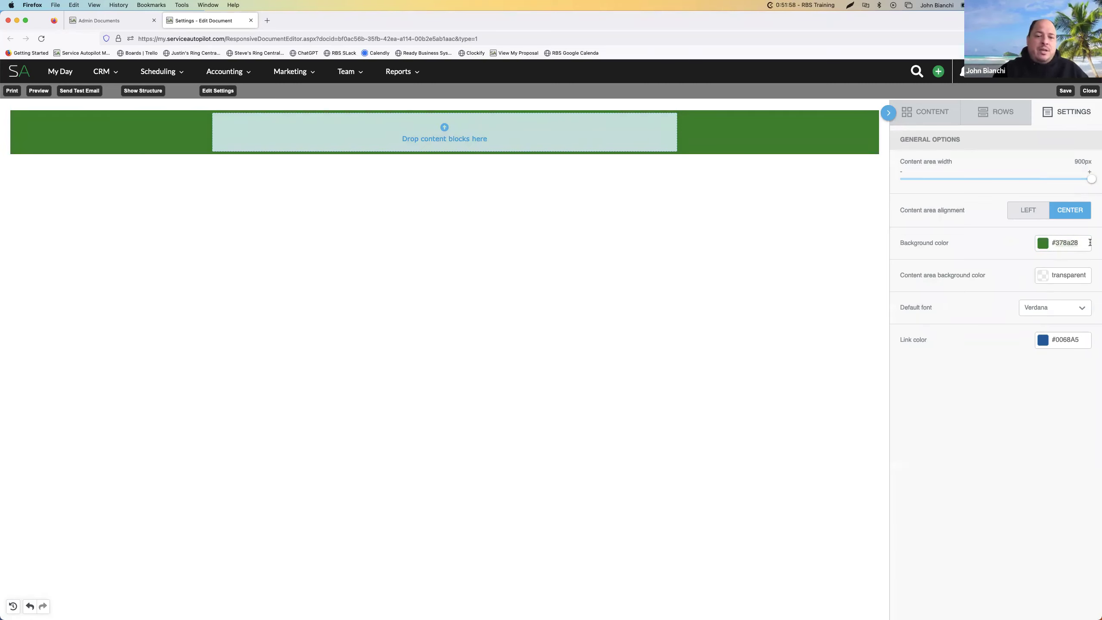
{"action": "type", "text": "#f4f4f4"}
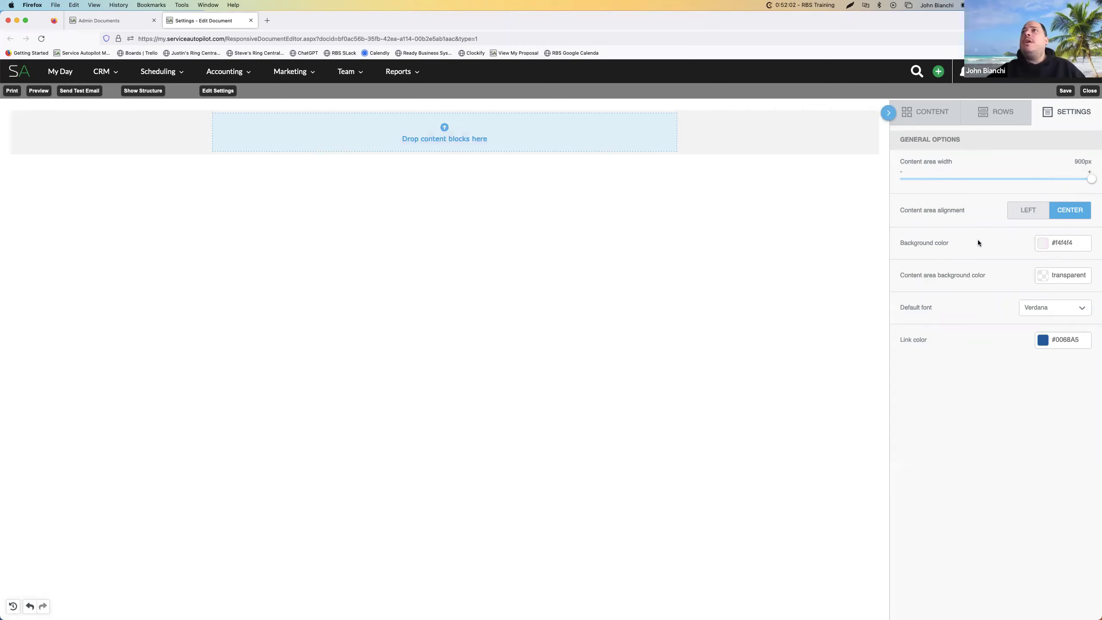
Try clearing the background color and entering fff instead, and restore #f4f4f4 from the recent colors
{"action": "double_click", "coordinate": [1062, 244]}
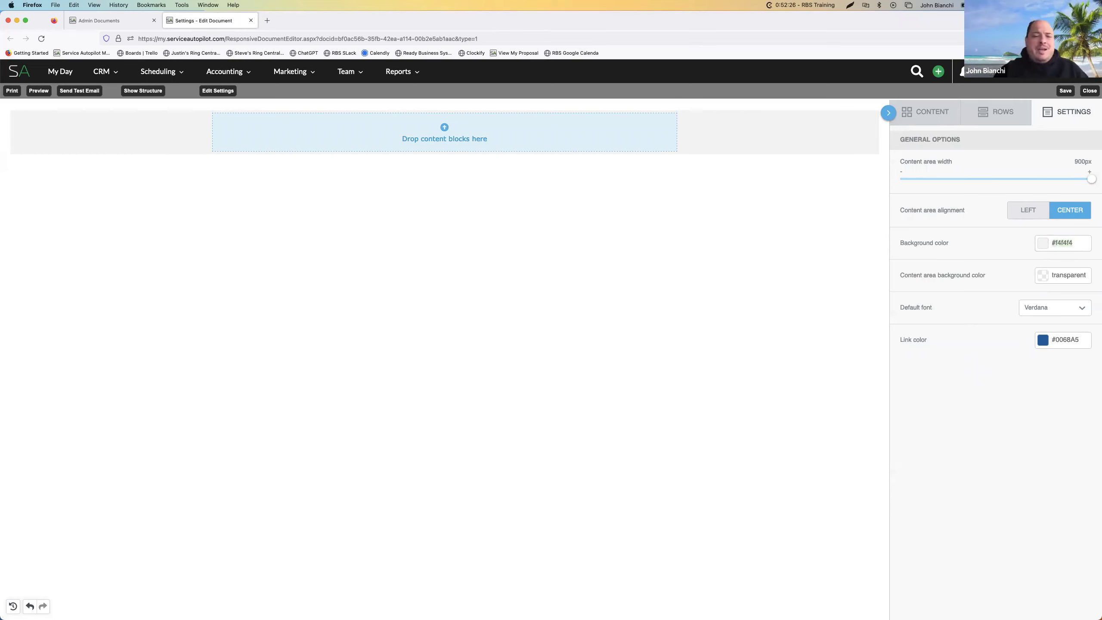
{"action": "type", "text": "f4"}
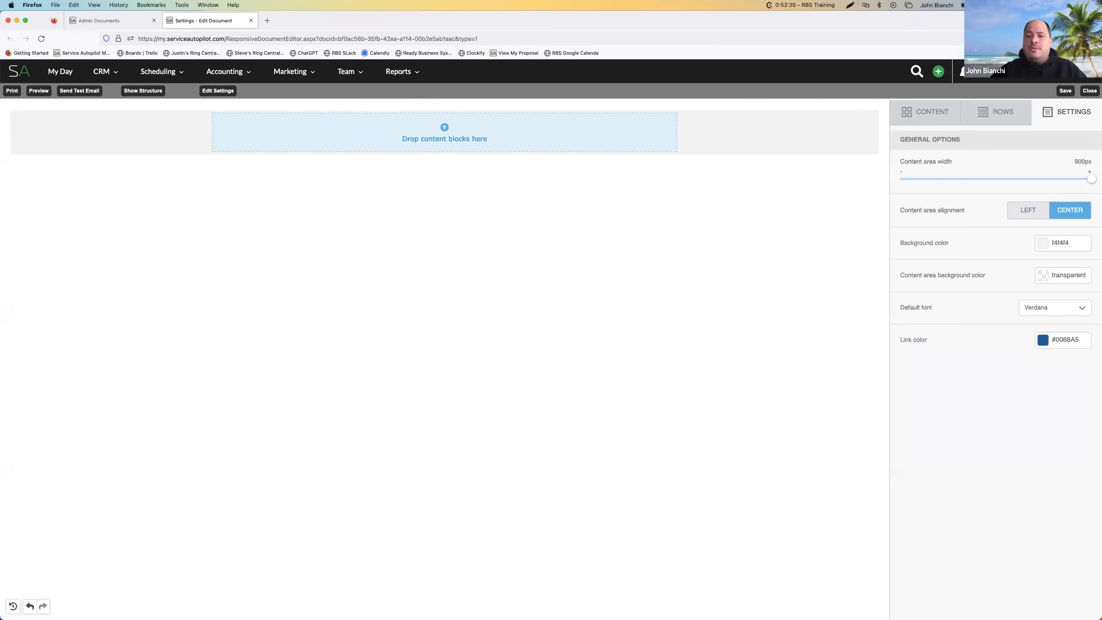
{"action": "key", "text": "BackSpace"}
{"action": "key", "text": "BackSpace"}
{"action": "key", "text": "BackSpace"}
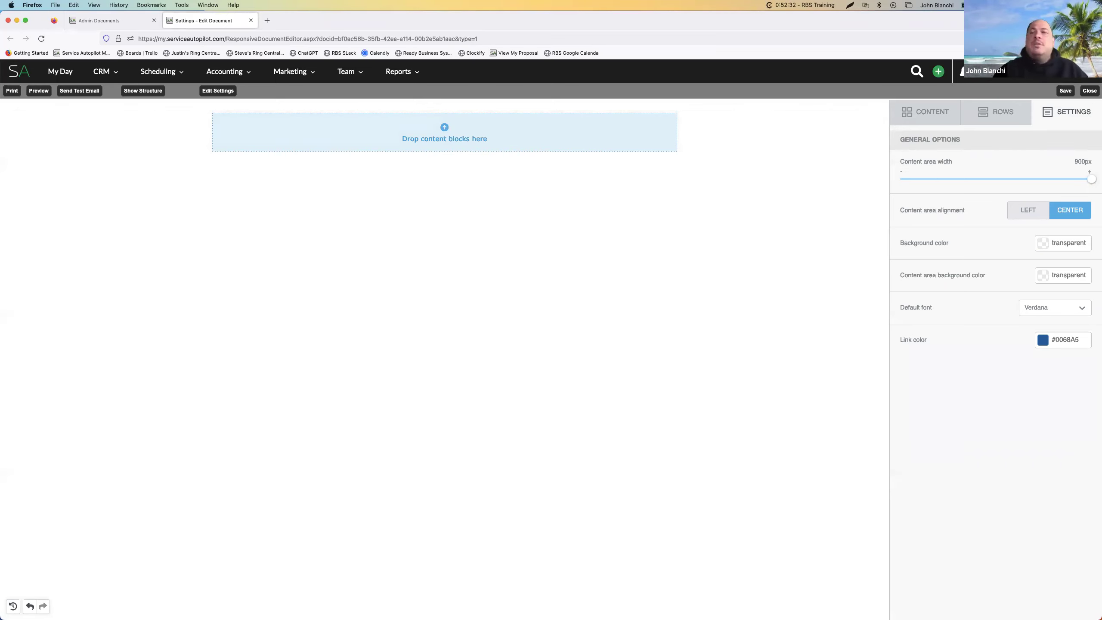
{"action": "double_click", "coordinate": [1073, 241]}
{"action": "type", "text": "fff"}
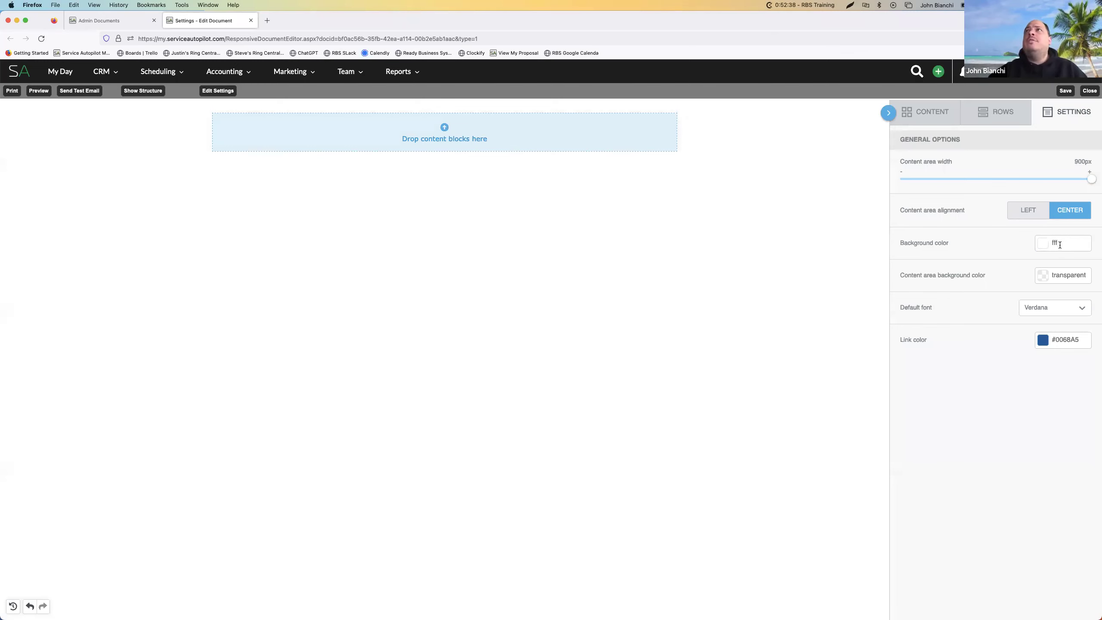
{"action": "left_click", "coordinate": [1047, 243]}
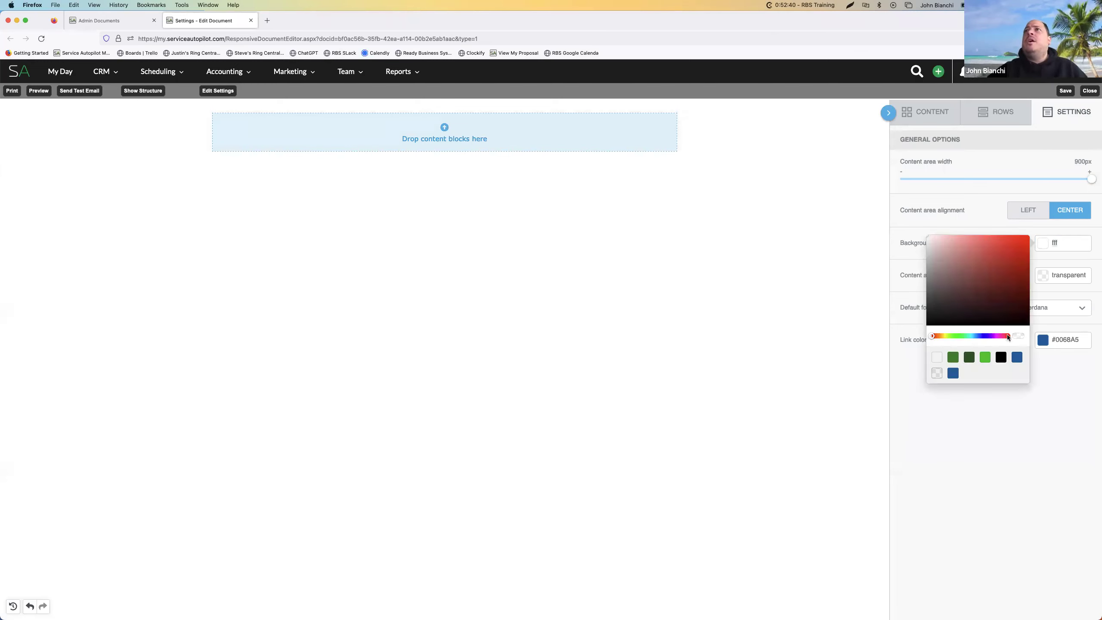
{"action": "left_click", "coordinate": [938, 358]}
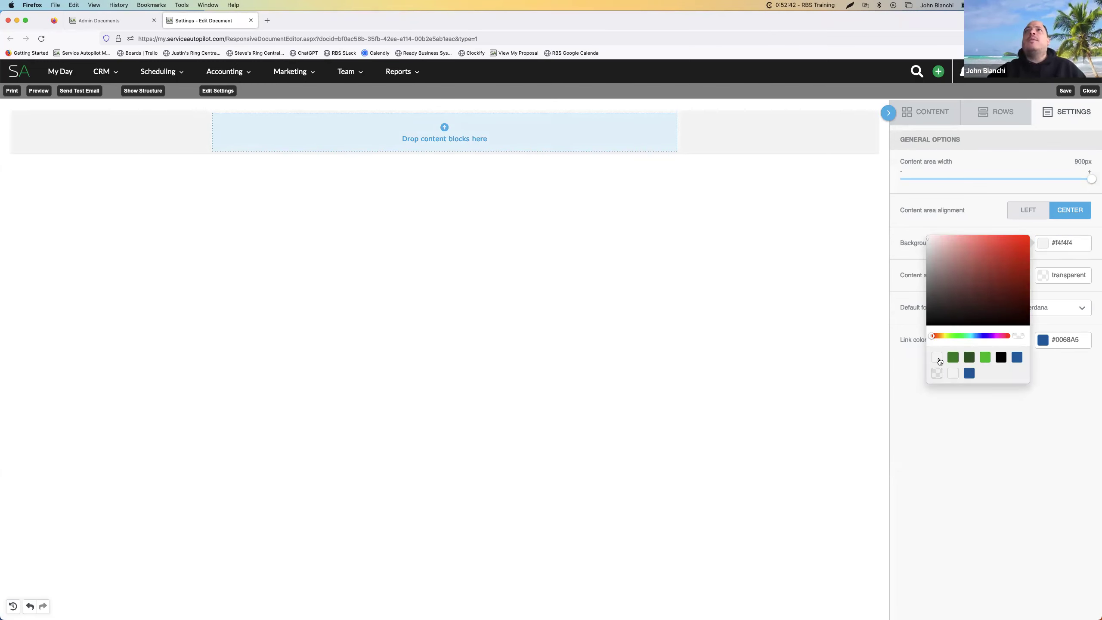
{"action": "left_click", "coordinate": [988, 201]}
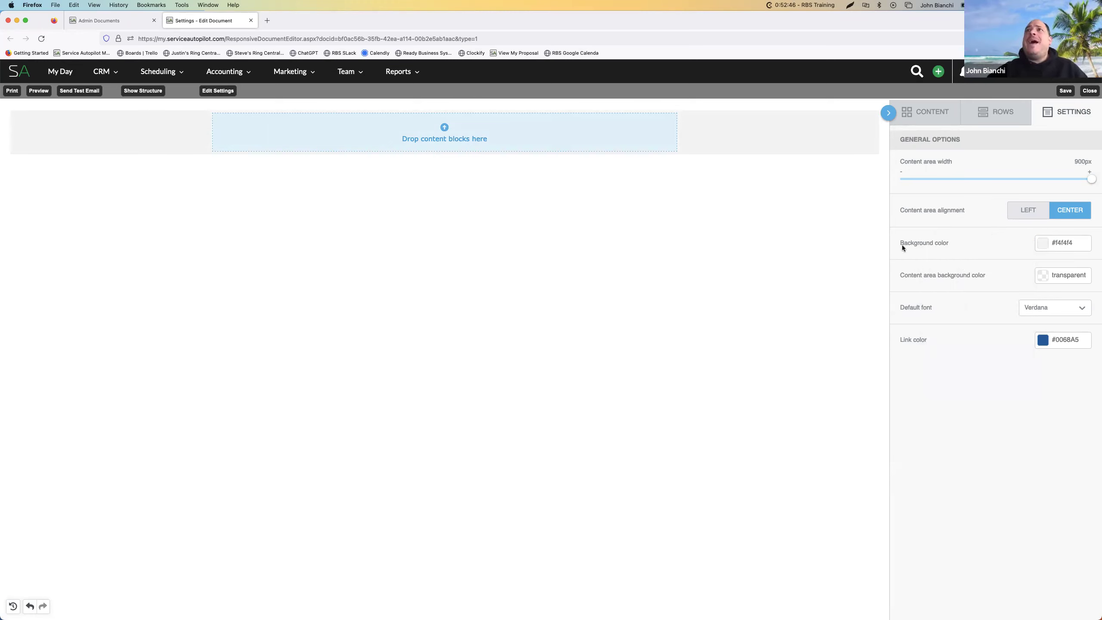
Set the content area background color to #3ec923, and check the row's properties before returning to the general options
{"action": "left_click", "coordinate": [1056, 276]}
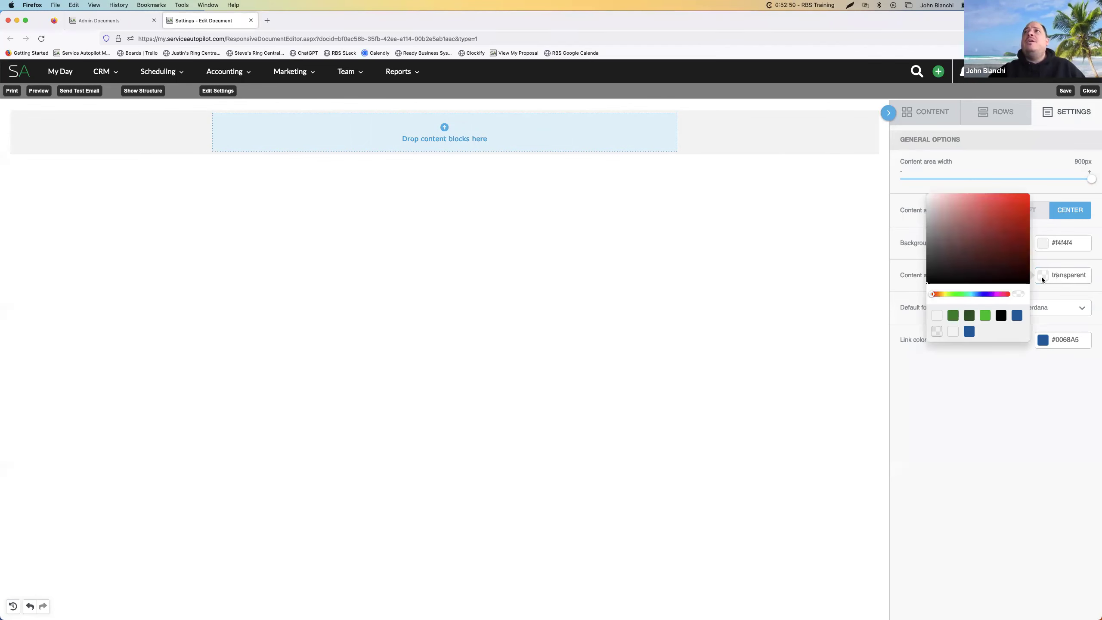
{"action": "left_click", "coordinate": [987, 318]}
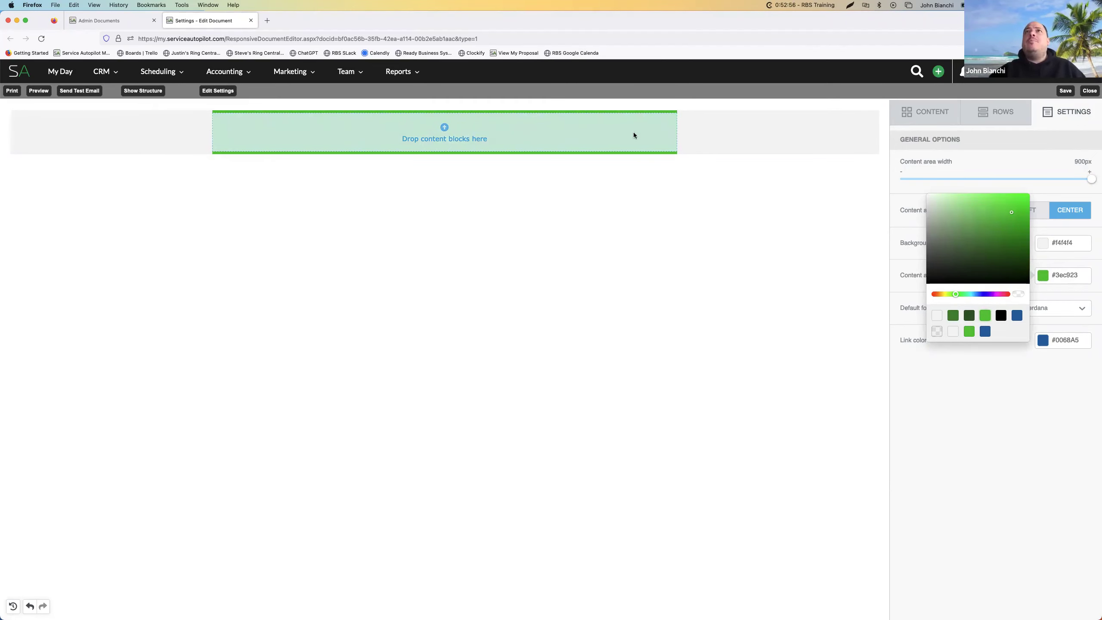
{"action": "left_click", "coordinate": [1052, 183]}
{"action": "mouse_move", "coordinate": [1091, 179]}
{"action": "left_mouse_down"}
{"action": "mouse_move", "coordinate": [906, 182]}
{"action": "mouse_move", "coordinate": [1092, 178]}
{"action": "left_mouse_up"}
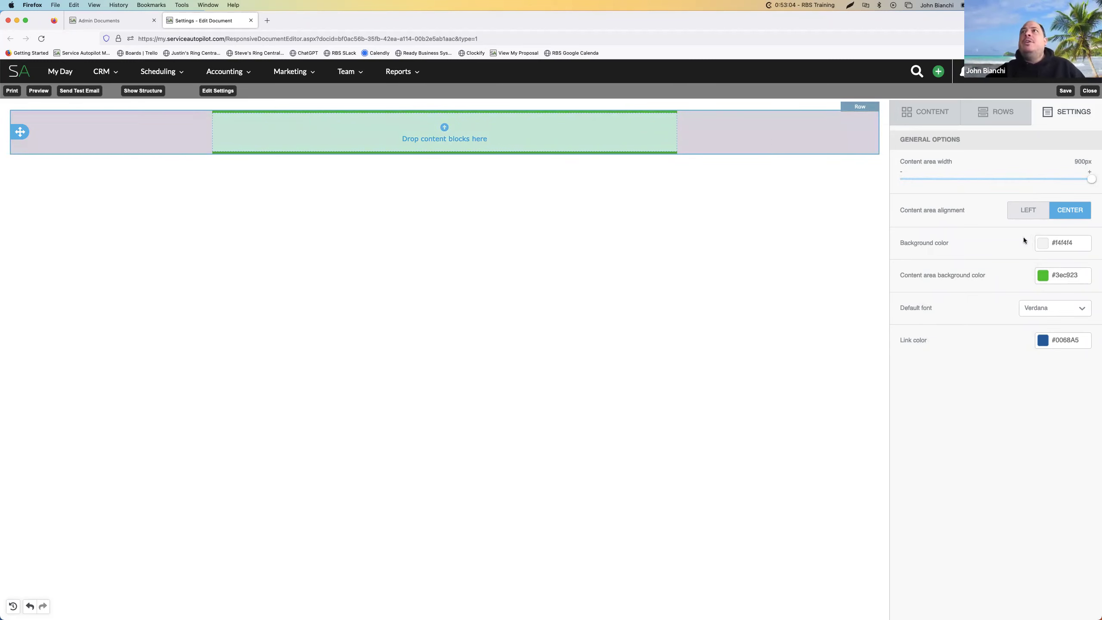
{"action": "left_click", "coordinate": [736, 131]}
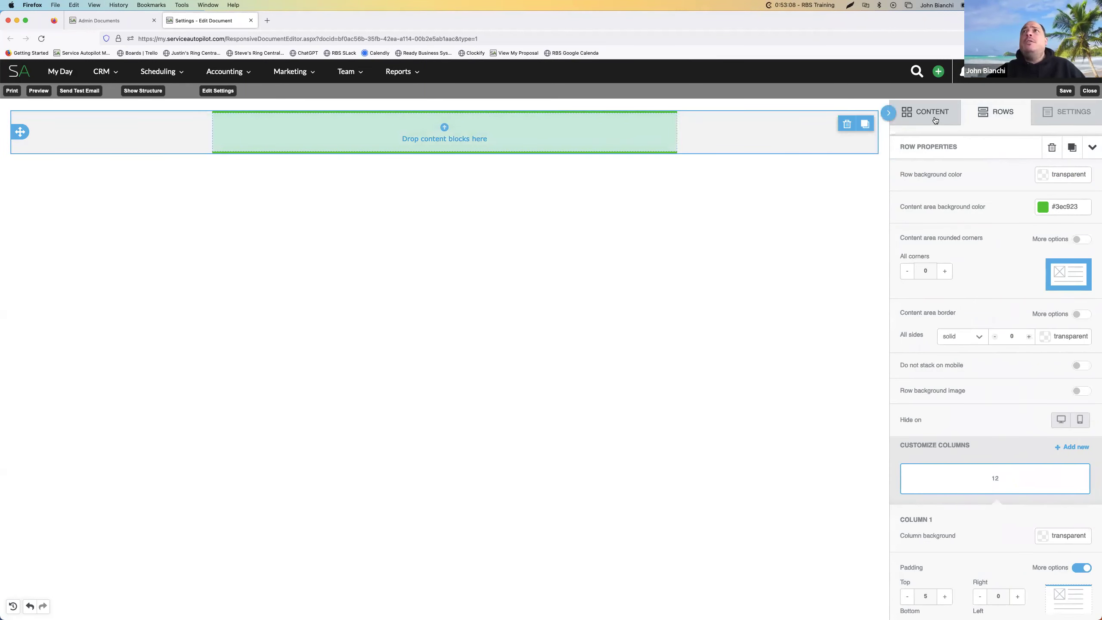
{"action": "left_click", "coordinate": [1069, 119]}
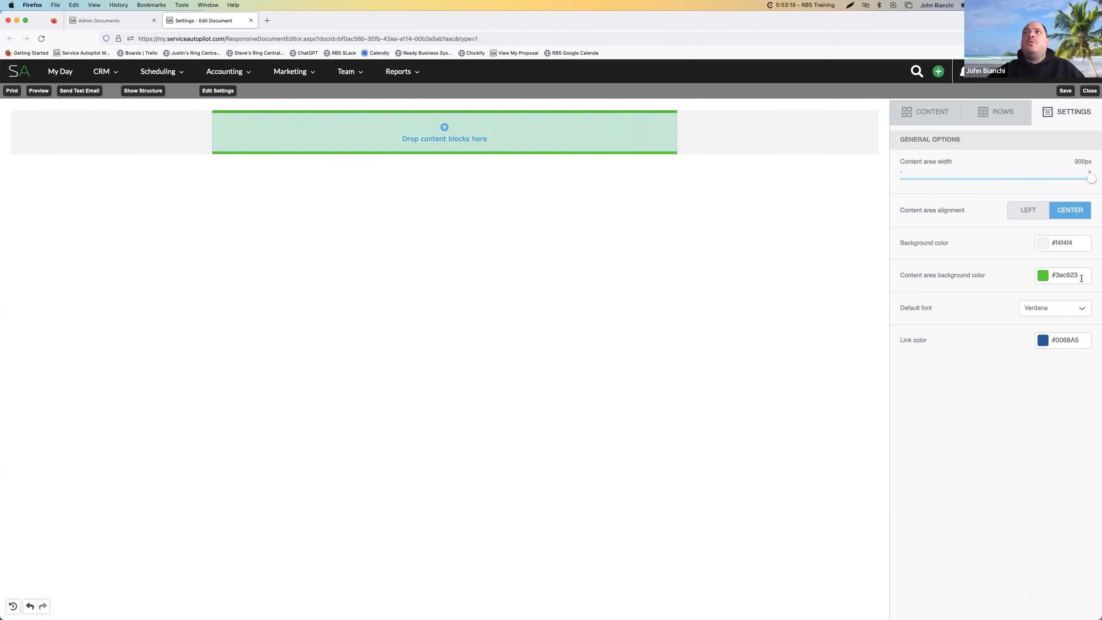
Examine the default font options and the link color choices in the document's general settings
{"action": "left_click", "coordinate": [1043, 309]}
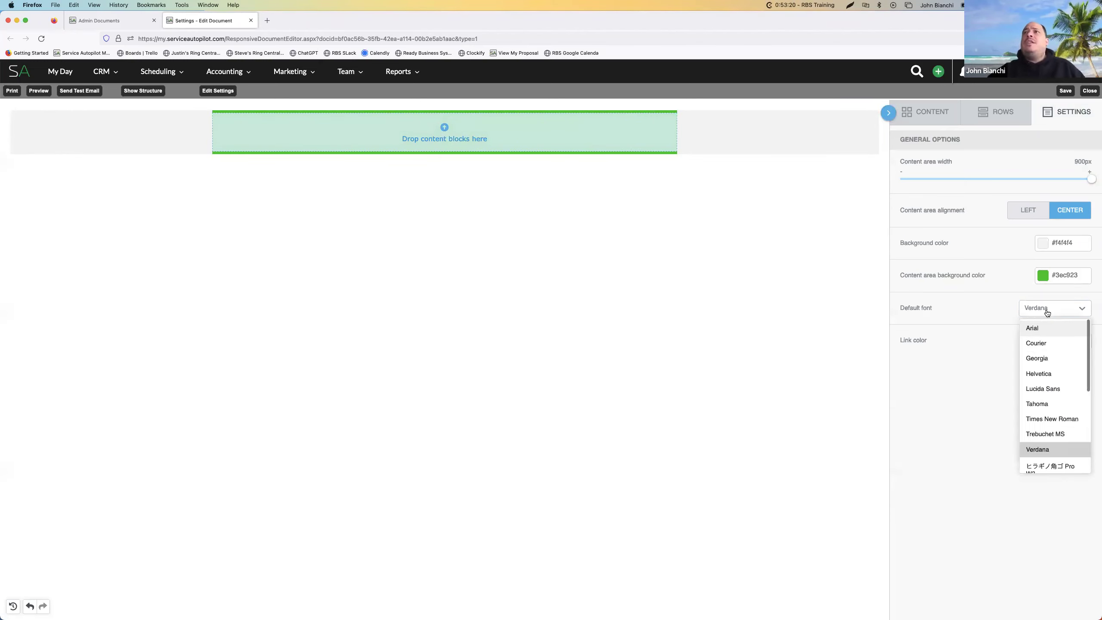
{"action": "scroll", "coordinate": [1050, 438], "scroll_direction": "down", "scroll_amount": 3}
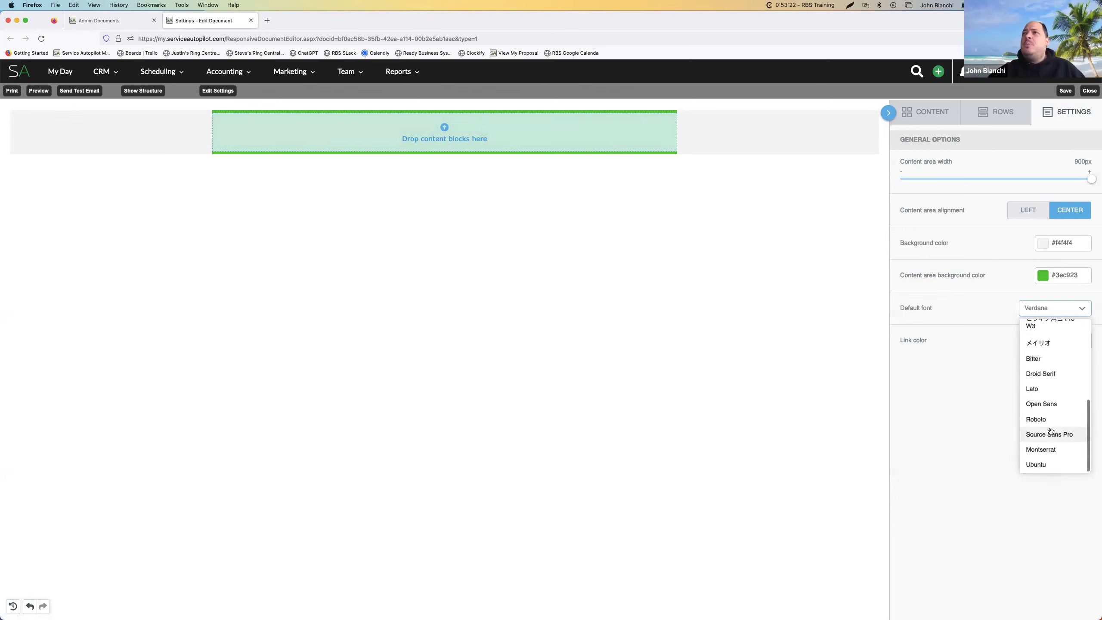
{"action": "scroll", "coordinate": [1051, 431], "scroll_direction": "up", "scroll_amount": 4}
{"action": "scroll", "coordinate": [1050, 430], "scroll_direction": "down", "scroll_amount": 1}
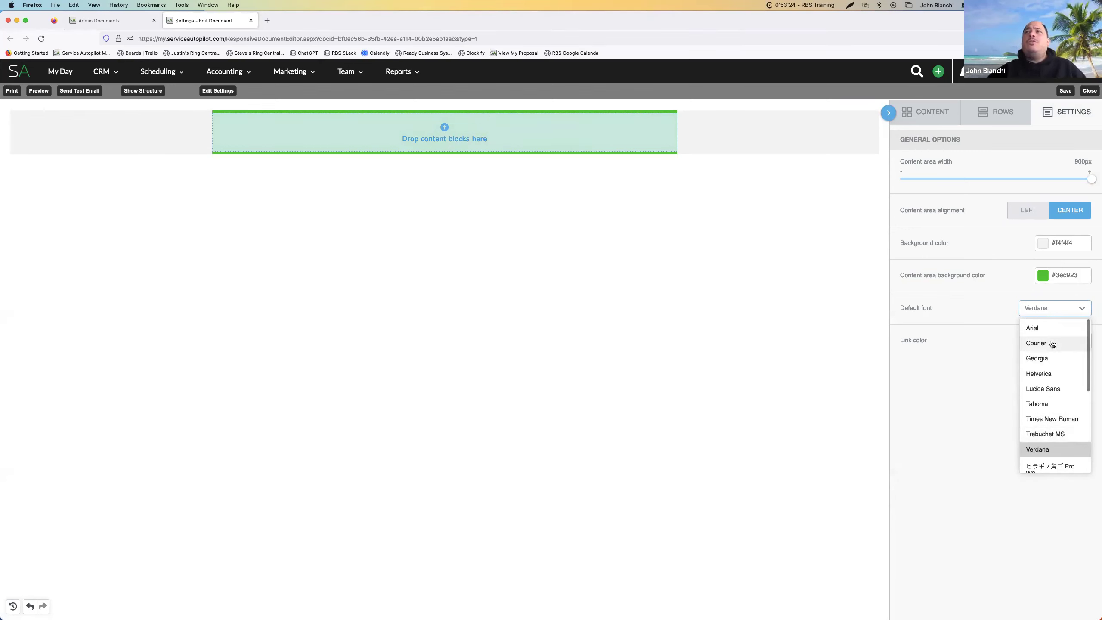
{"action": "scroll", "coordinate": [1052, 434], "scroll_direction": "down", "scroll_amount": 3}
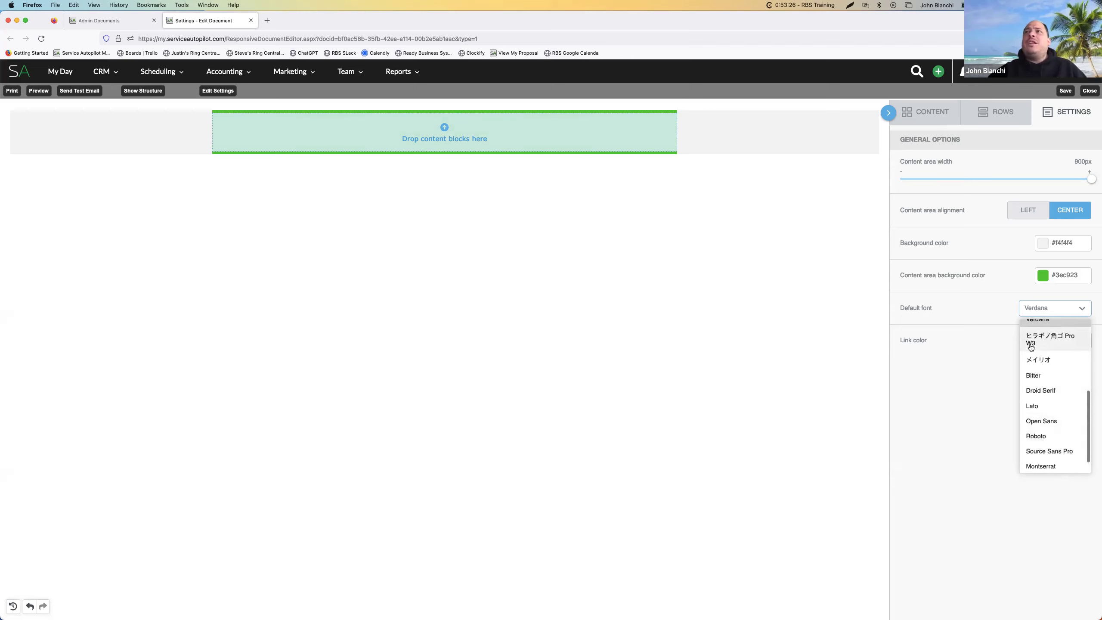
{"action": "scroll", "coordinate": [1037, 360], "scroll_direction": "up", "scroll_amount": 3}
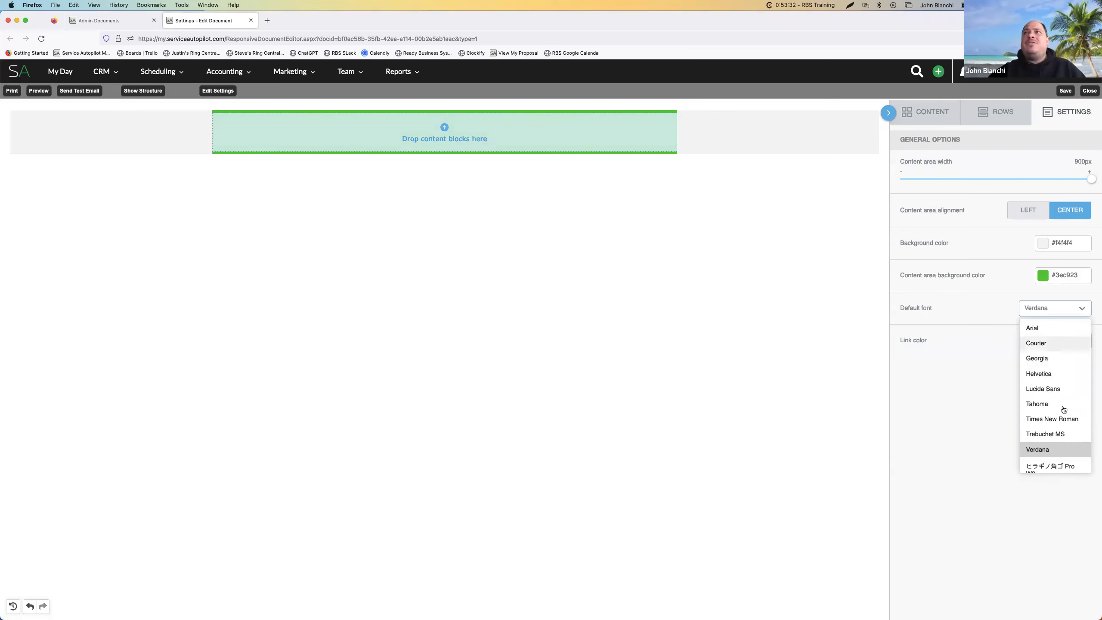
{"action": "left_click", "coordinate": [1058, 313]}
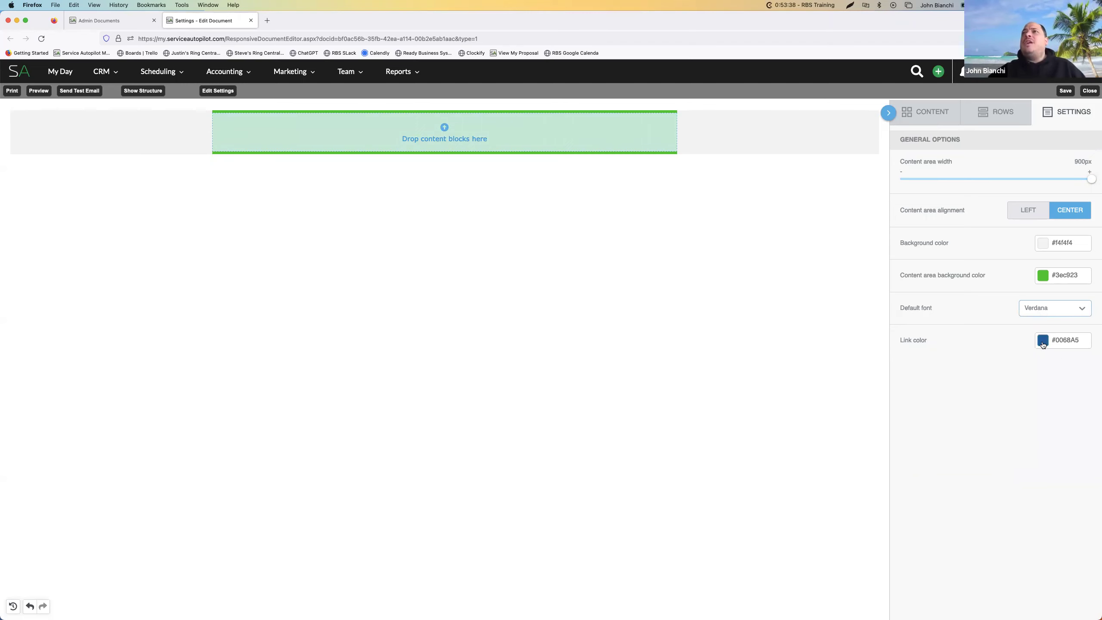
{"action": "left_click", "coordinate": [1043, 342]}
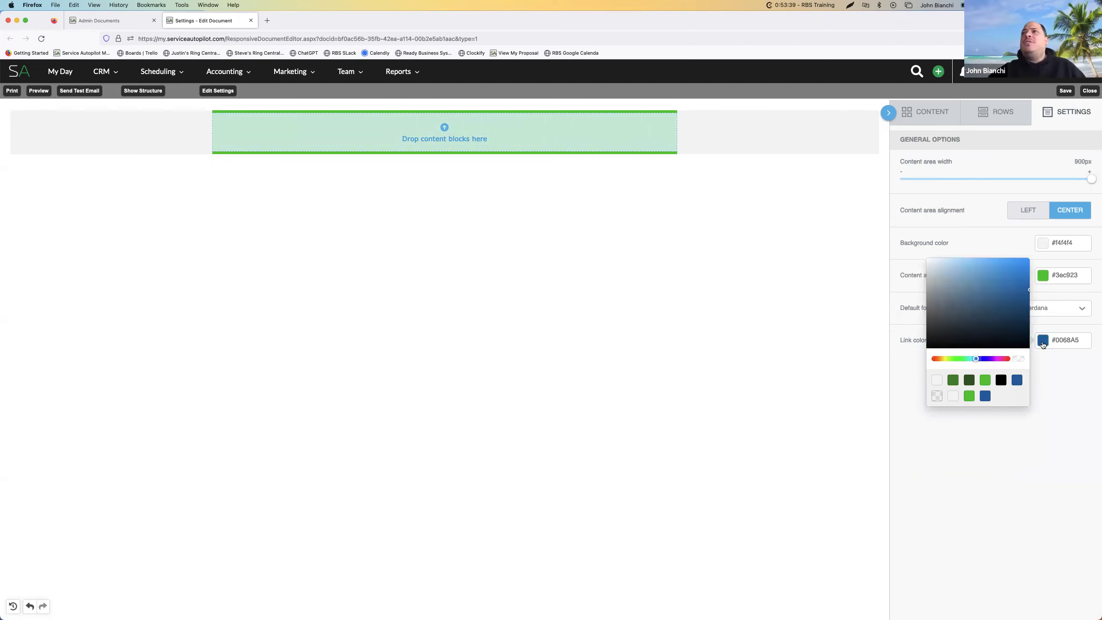
{"action": "left_click", "coordinate": [1057, 374]}
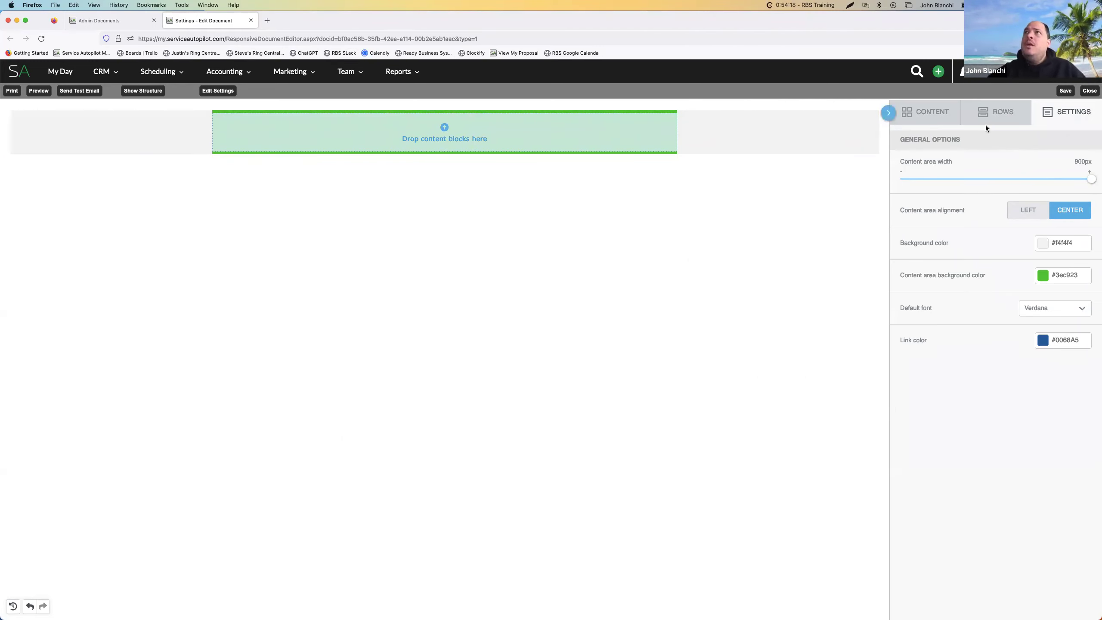
Add a two-column row with a narrow first column (3/9 split) beneath the existing single-column row
{"action": "left_click", "coordinate": [1003, 112]}
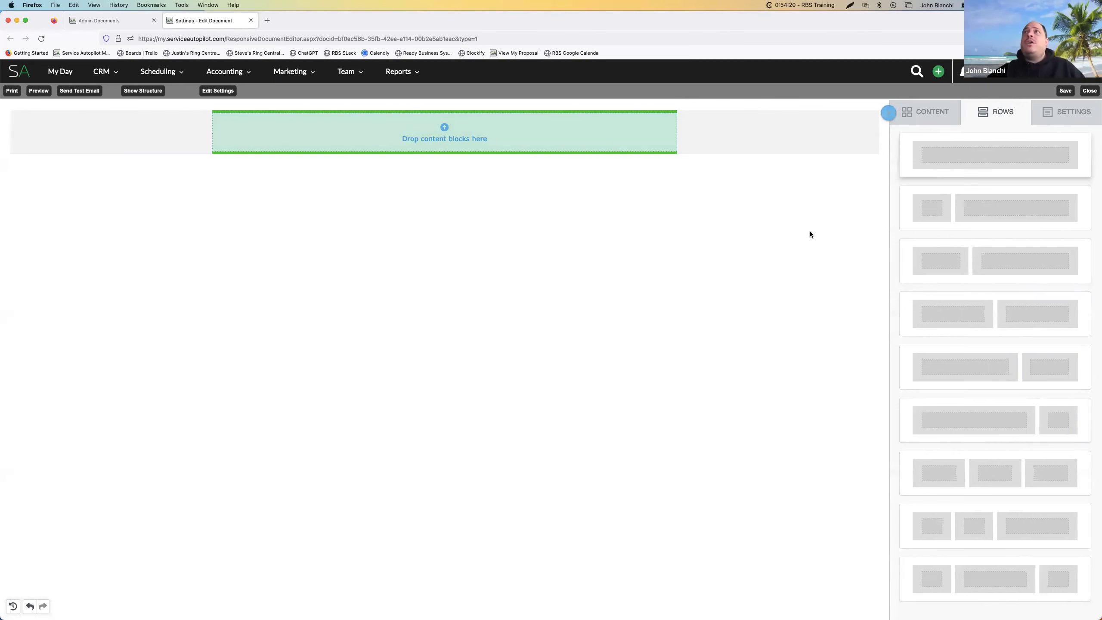
{"action": "left_click", "coordinate": [567, 140]}
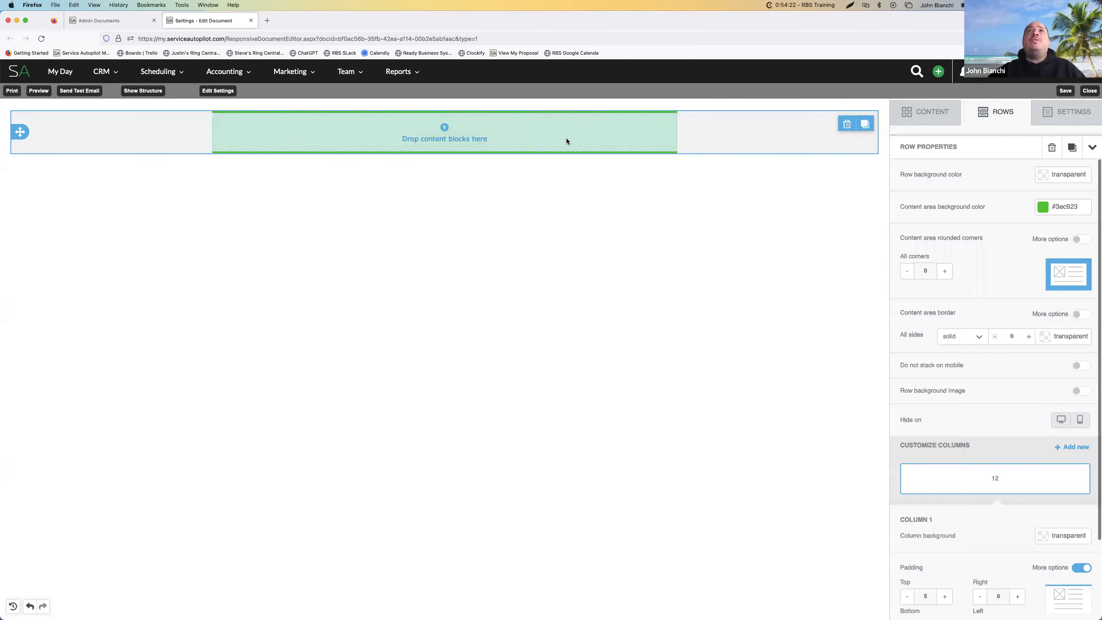
{"action": "left_click", "coordinate": [928, 112]}
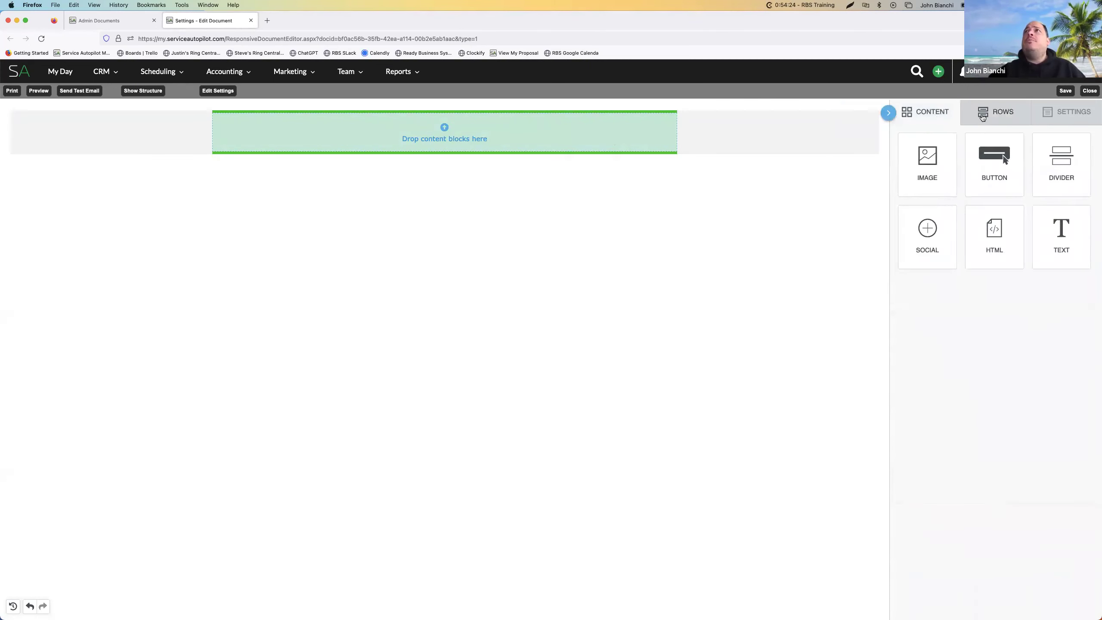
{"action": "left_click", "coordinate": [998, 112]}
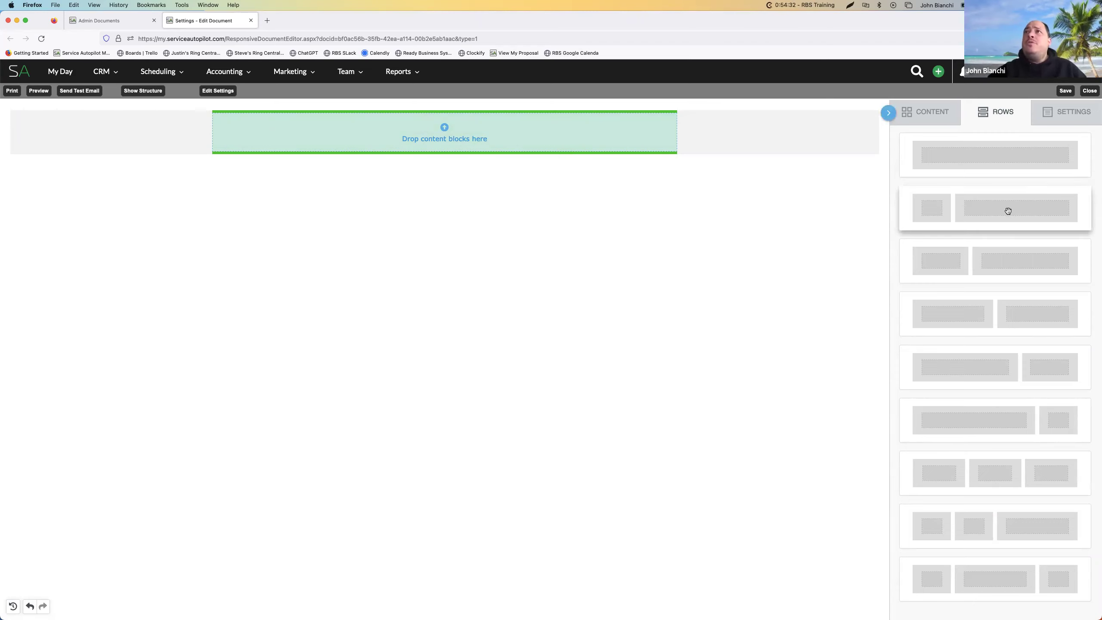
{"action": "left_click_drag", "start_coordinate": [1016, 209], "coordinate": [364, 291]}
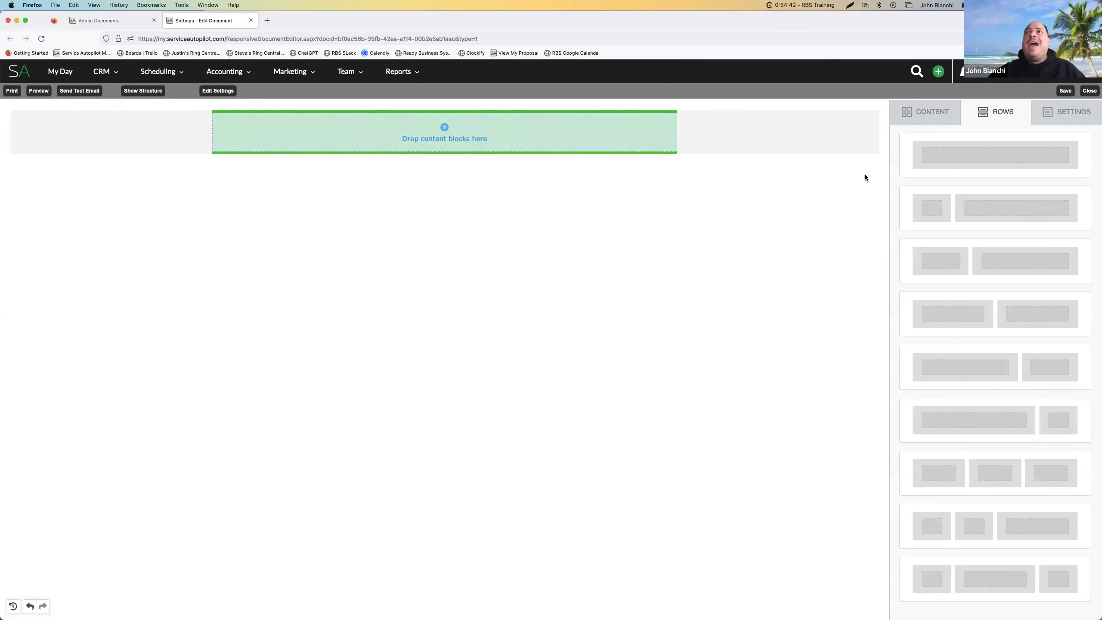
{"action": "left_click_drag", "start_coordinate": [977, 212], "coordinate": [382, 147]}
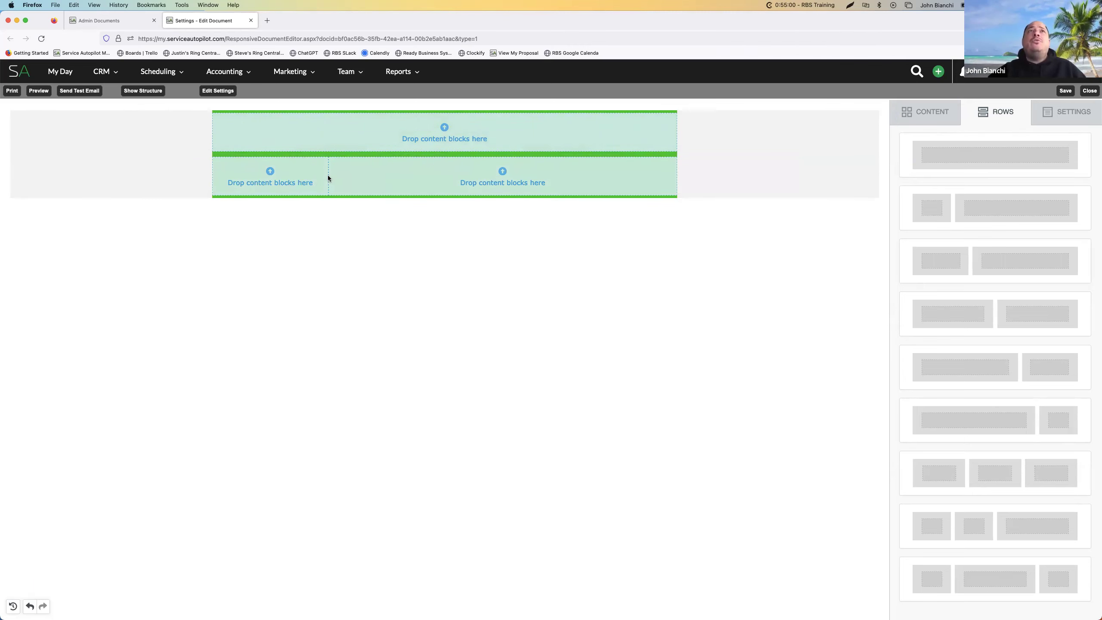
Add two more two-column rows at the end of the layout, one split 4/8 and one split into equal halves
{"action": "left_click", "coordinate": [432, 175]}
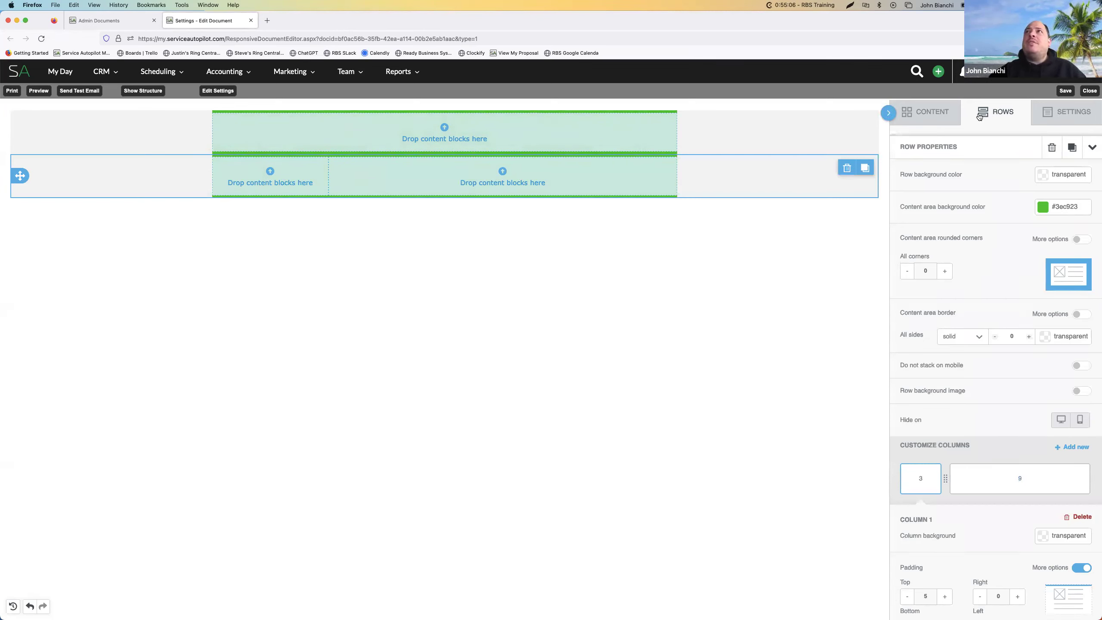
{"action": "left_click", "coordinate": [932, 113]}
{"action": "left_click", "coordinate": [980, 122]}
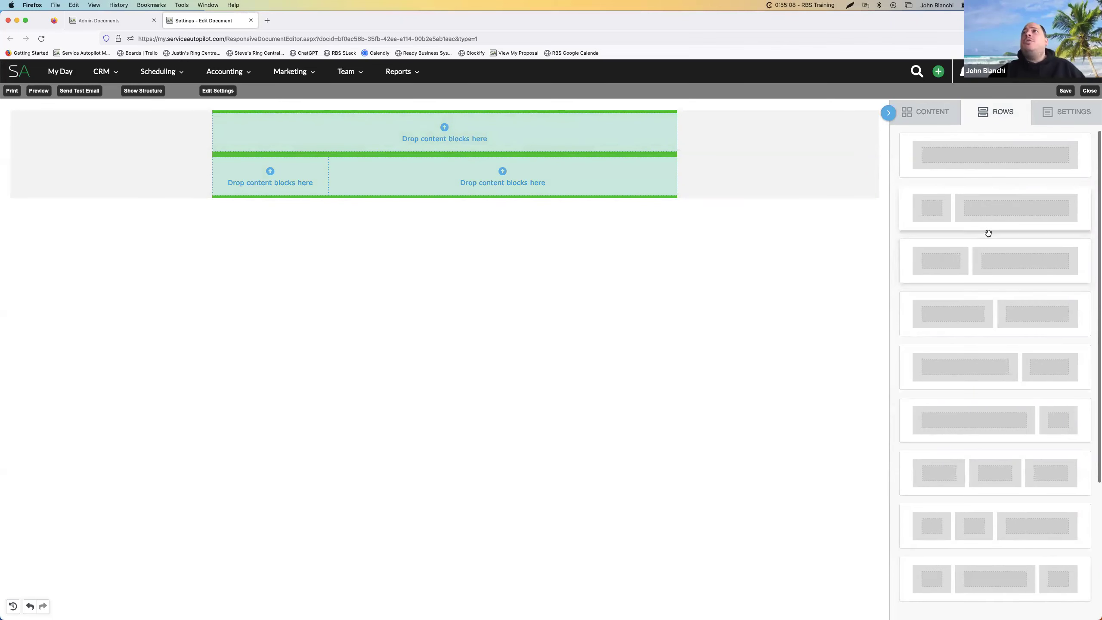
{"action": "left_click_drag", "start_coordinate": [997, 266], "coordinate": [392, 192]}
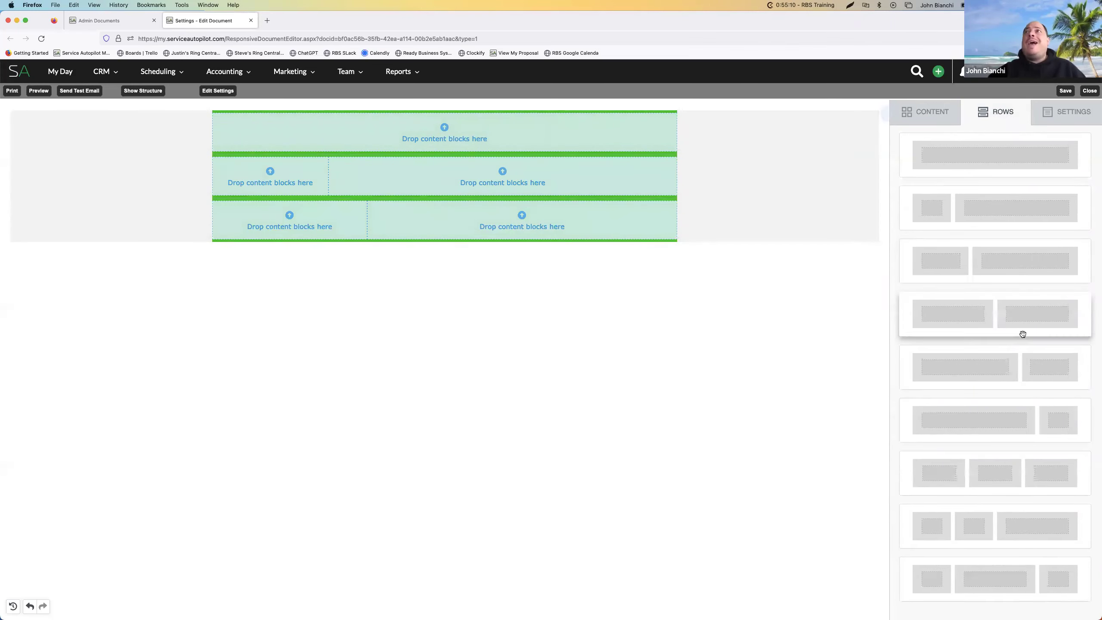
{"action": "left_click_drag", "start_coordinate": [1028, 323], "coordinate": [443, 263]}
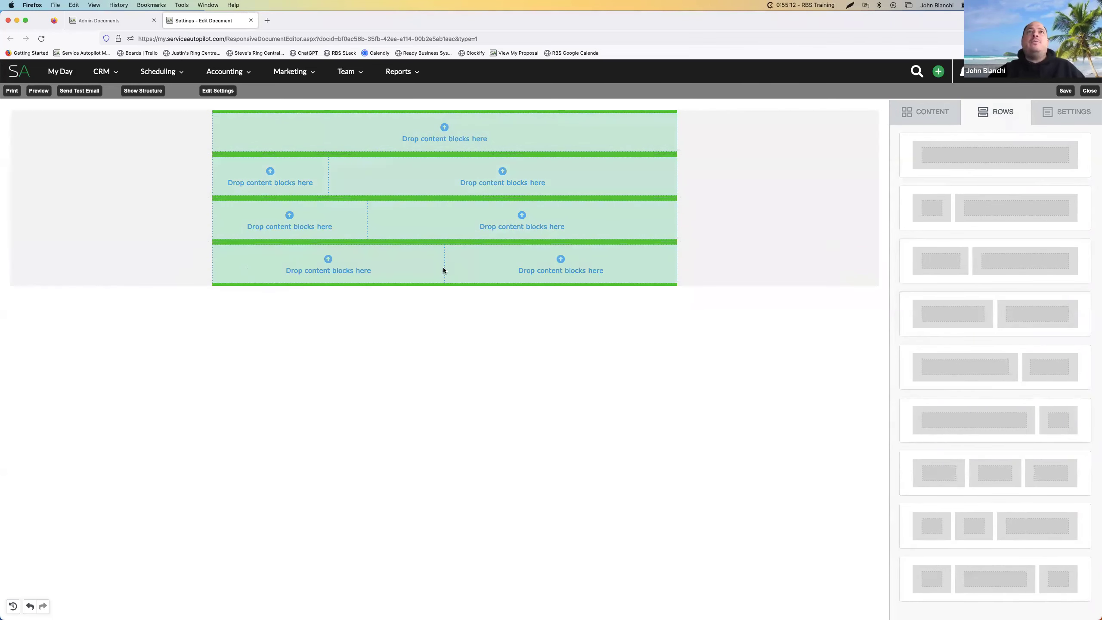
Add a two-column 8/4 row at the end of the layout and resize its columns to 3 and 9
{"action": "left_click_drag", "start_coordinate": [1003, 374], "coordinate": [499, 309]}
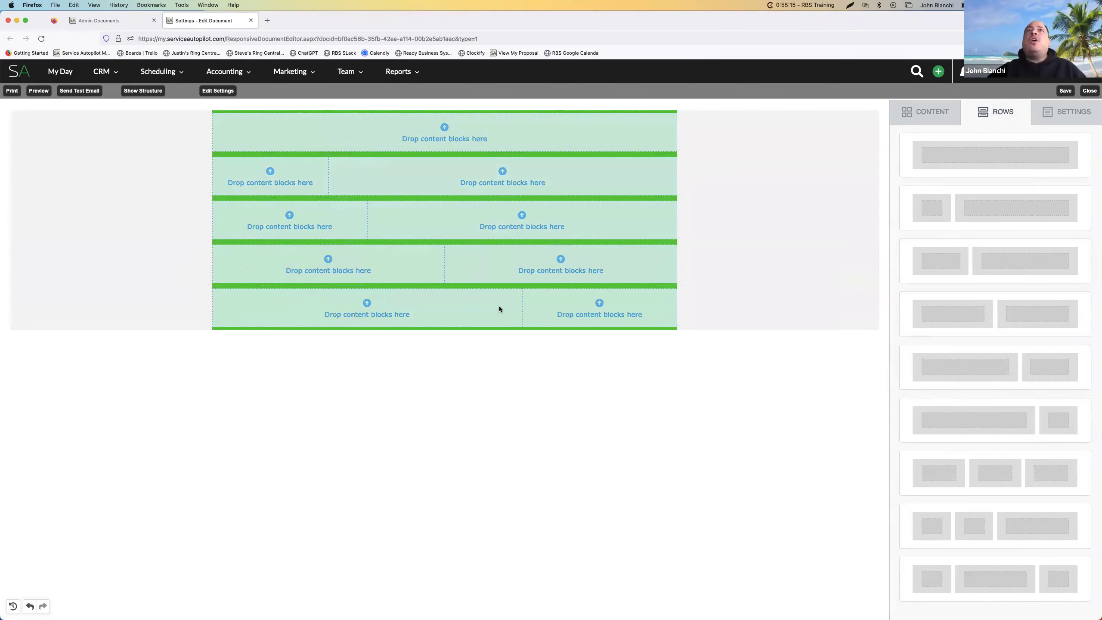
{"action": "left_click", "coordinate": [638, 310]}
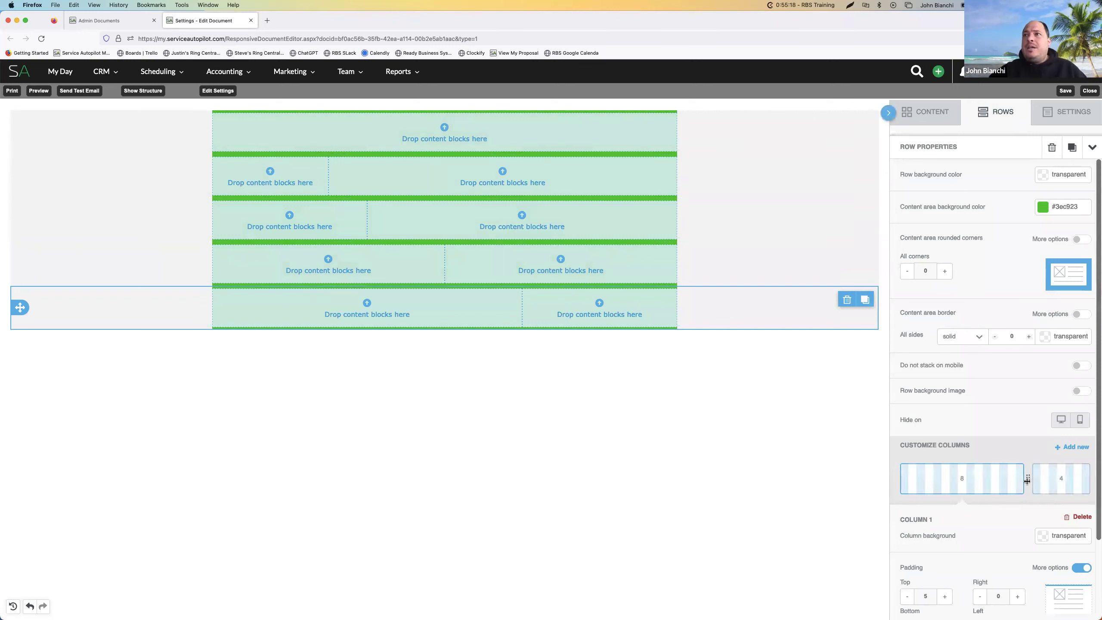
{"action": "left_click_drag", "start_coordinate": [1027, 480], "coordinate": [964, 481]}
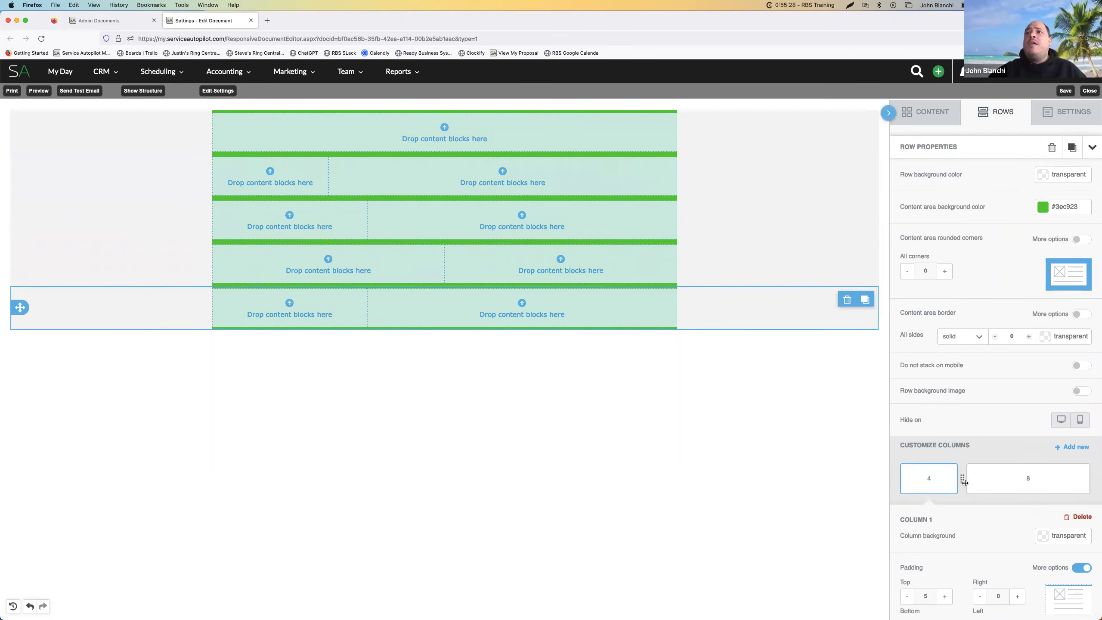
{"action": "left_click_drag", "start_coordinate": [963, 479], "coordinate": [945, 481]}
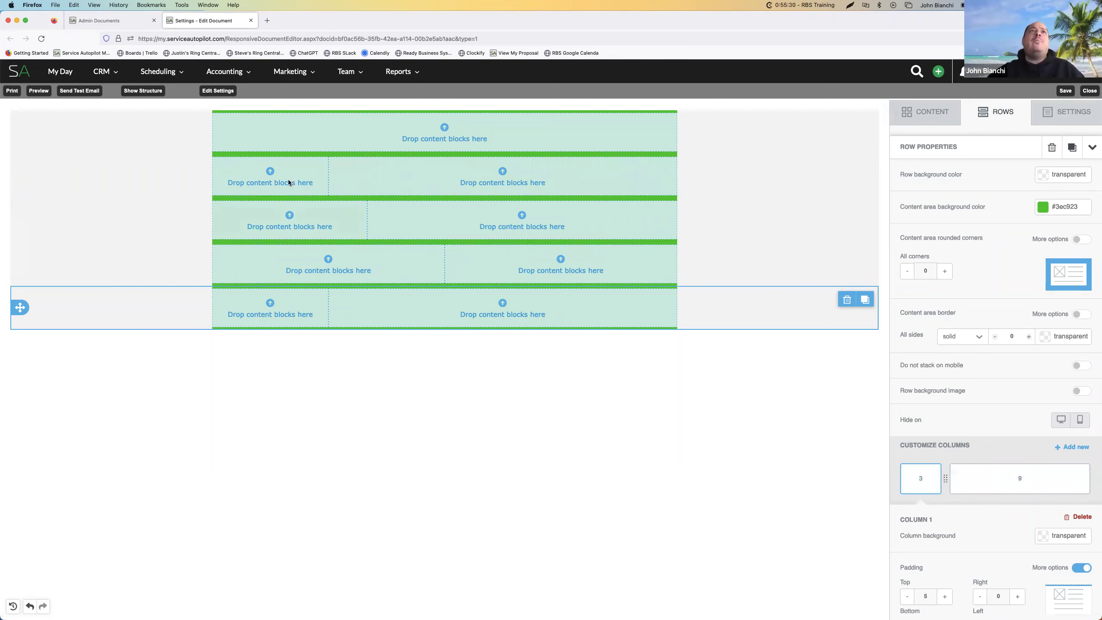
Delete the last two-column row from the layout
{"action": "left_click", "coordinate": [921, 113]}
{"action": "left_click", "coordinate": [996, 112]}
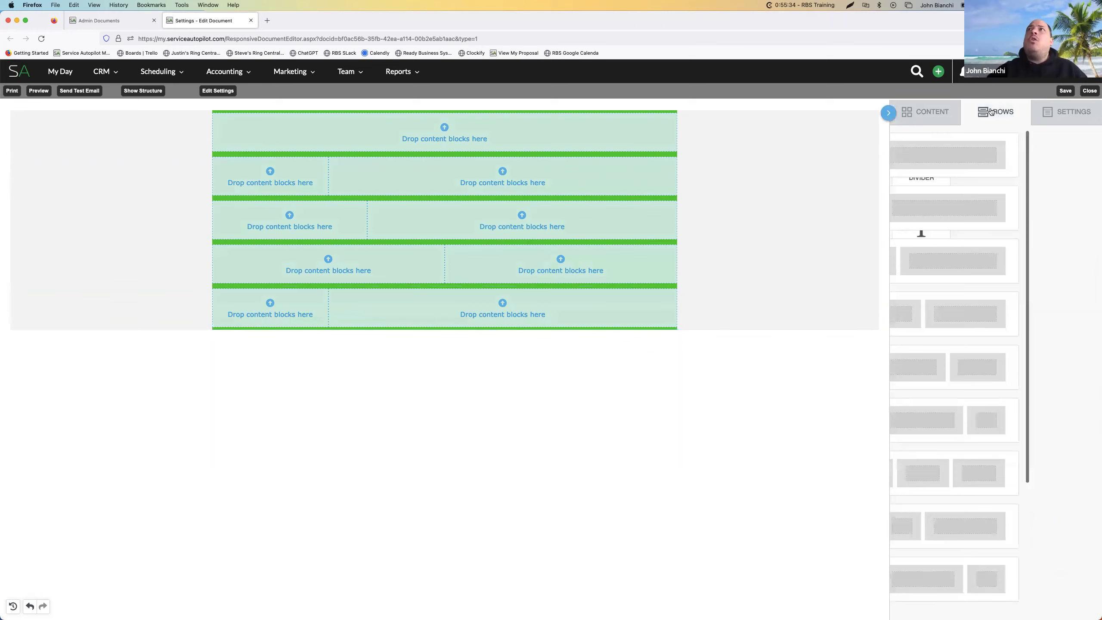
{"action": "left_click", "coordinate": [637, 312]}
{"action": "left_click", "coordinate": [846, 299]}
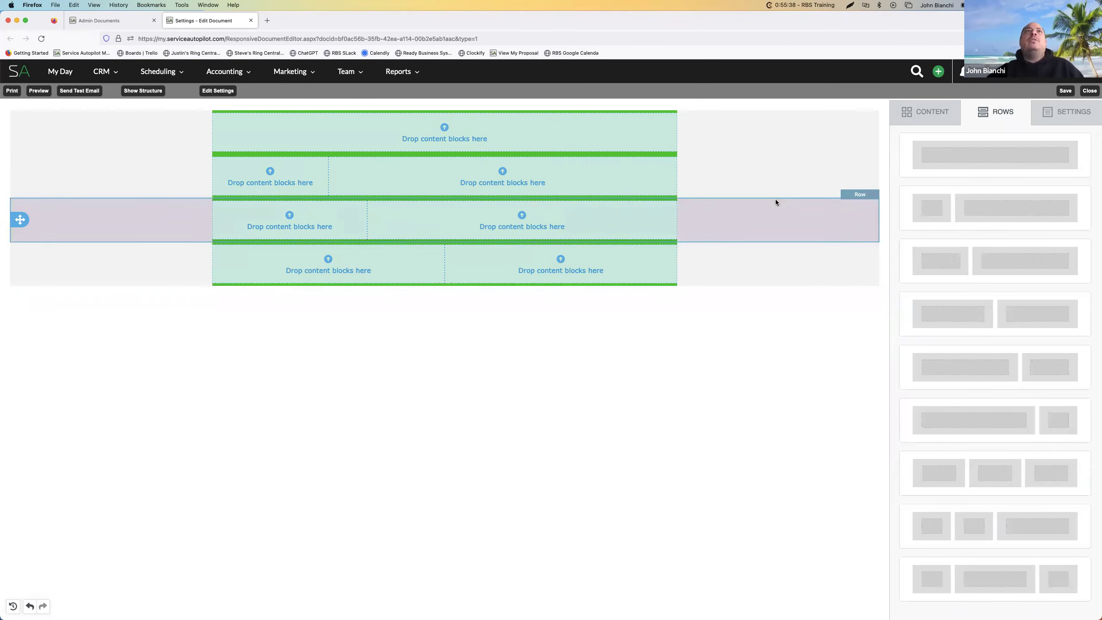
In the second row, delete the first column and add four new columns to make a five-column row
{"action": "left_click", "coordinate": [603, 179]}
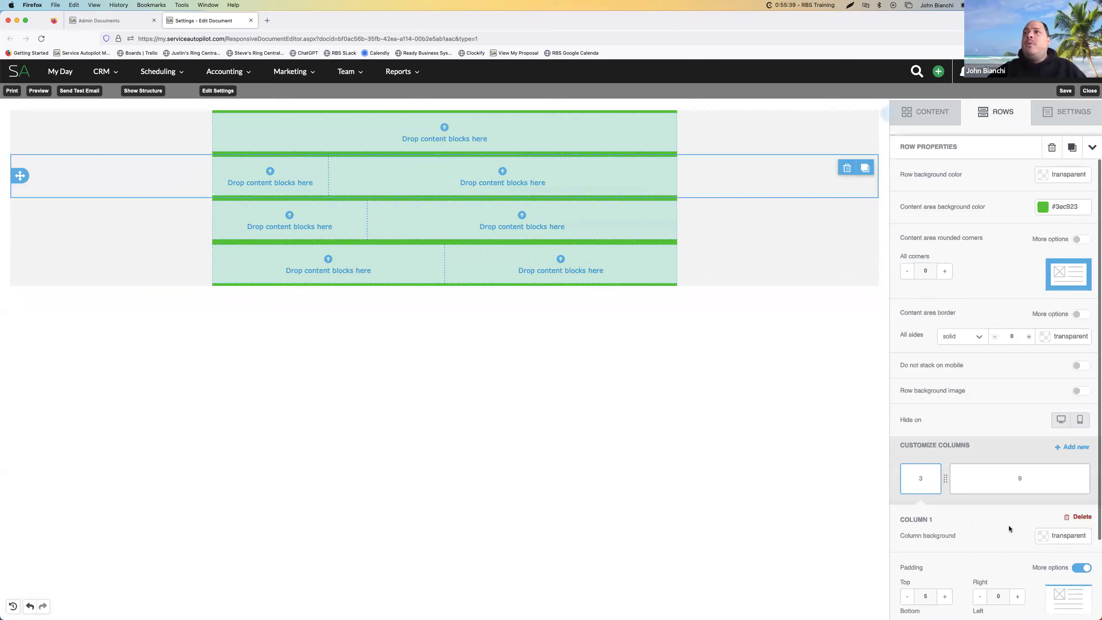
{"action": "left_click", "coordinate": [1083, 518]}
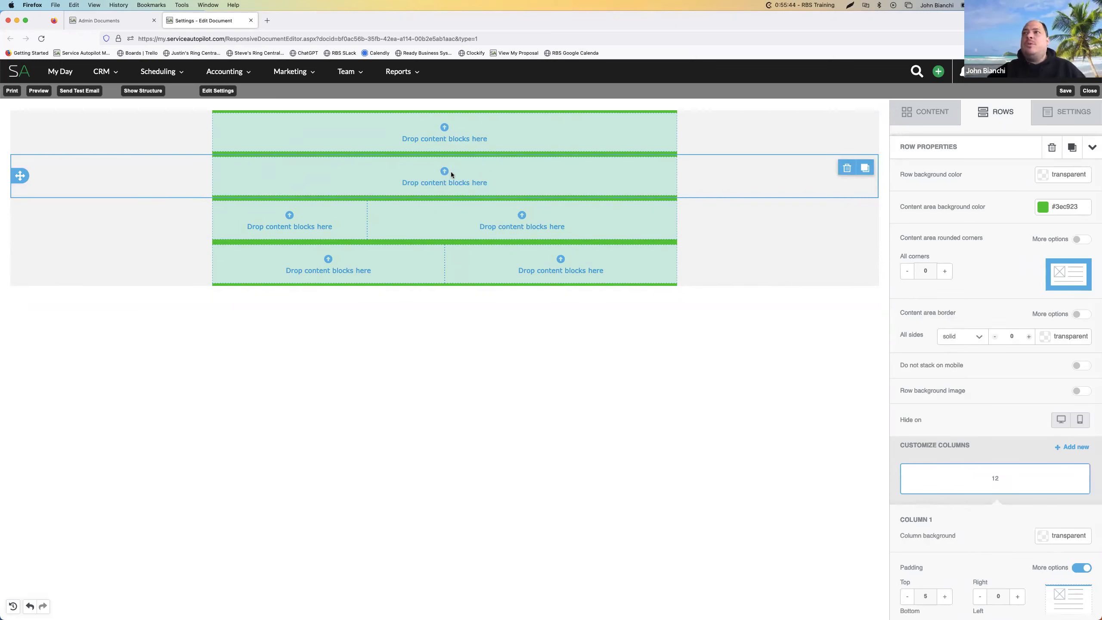
{"action": "left_click", "coordinate": [1070, 449]}
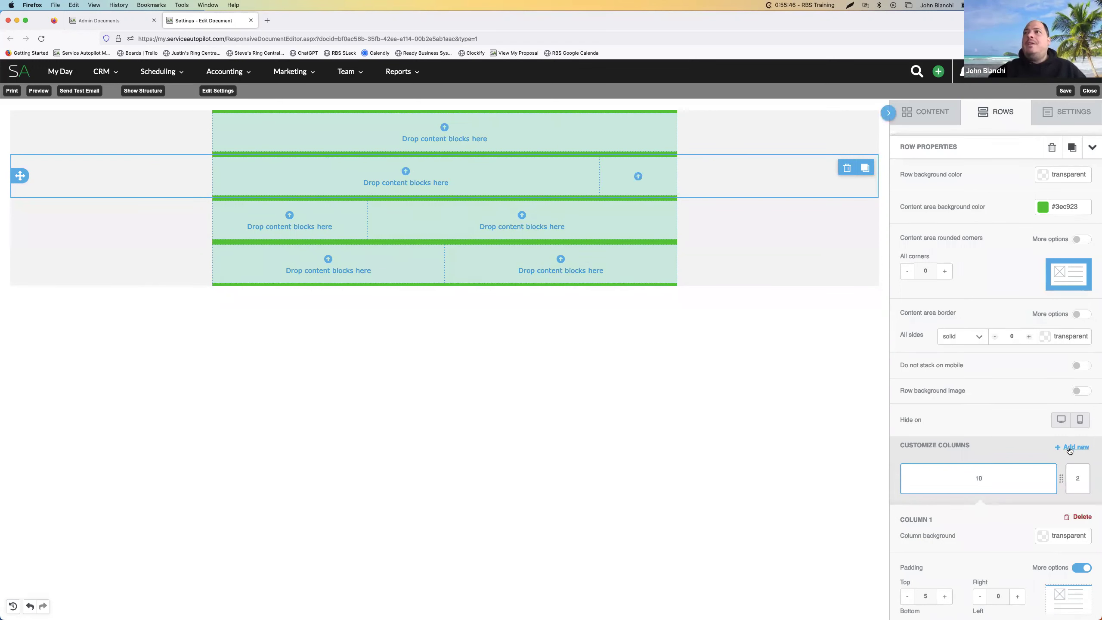
{"action": "left_click", "coordinate": [1070, 448]}
{"action": "left_click", "coordinate": [1070, 448]}
{"action": "left_click", "coordinate": [1070, 449]}
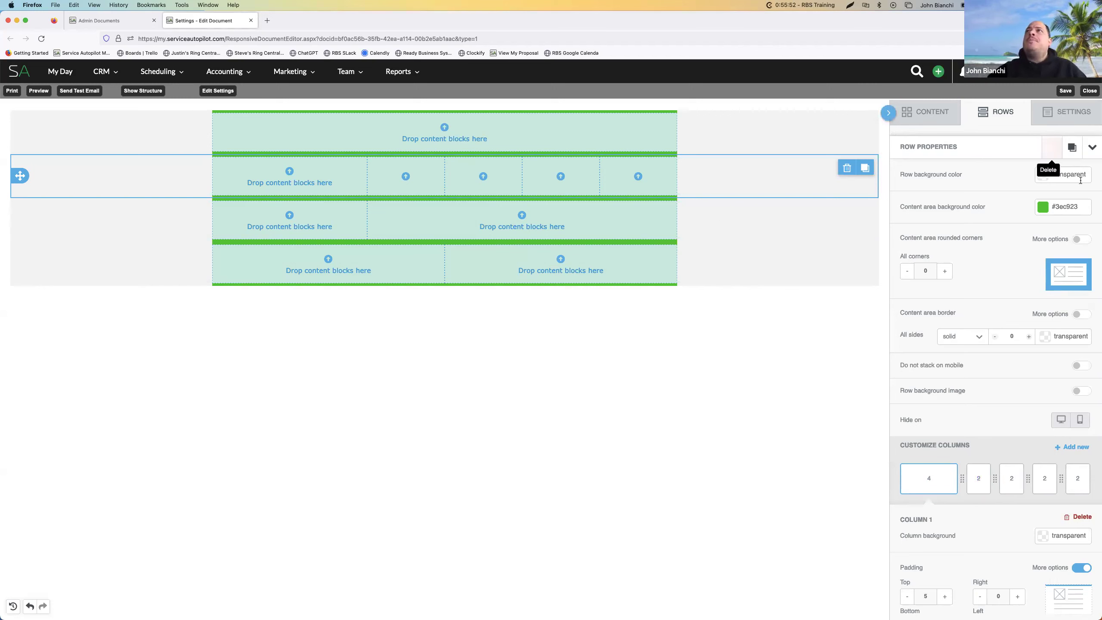
Add three rows at the end of the layout: six equal columns, three columns split 3/6/3, and four equal columns
{"action": "left_click", "coordinate": [997, 119]}
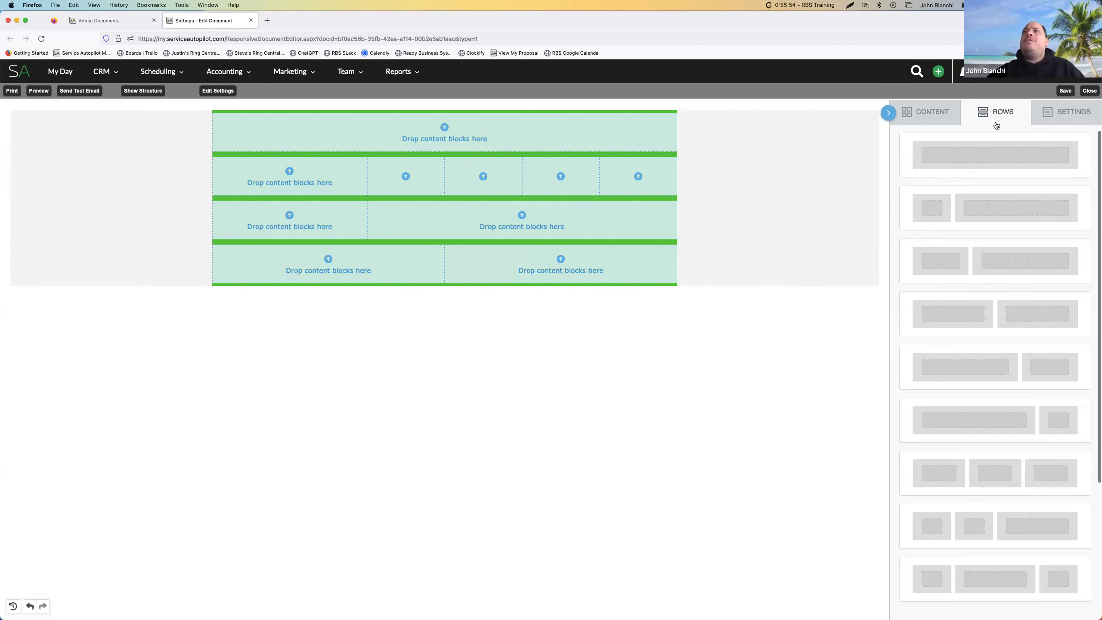
{"action": "scroll", "coordinate": [1020, 425], "scroll_direction": "down", "scroll_amount": 4}
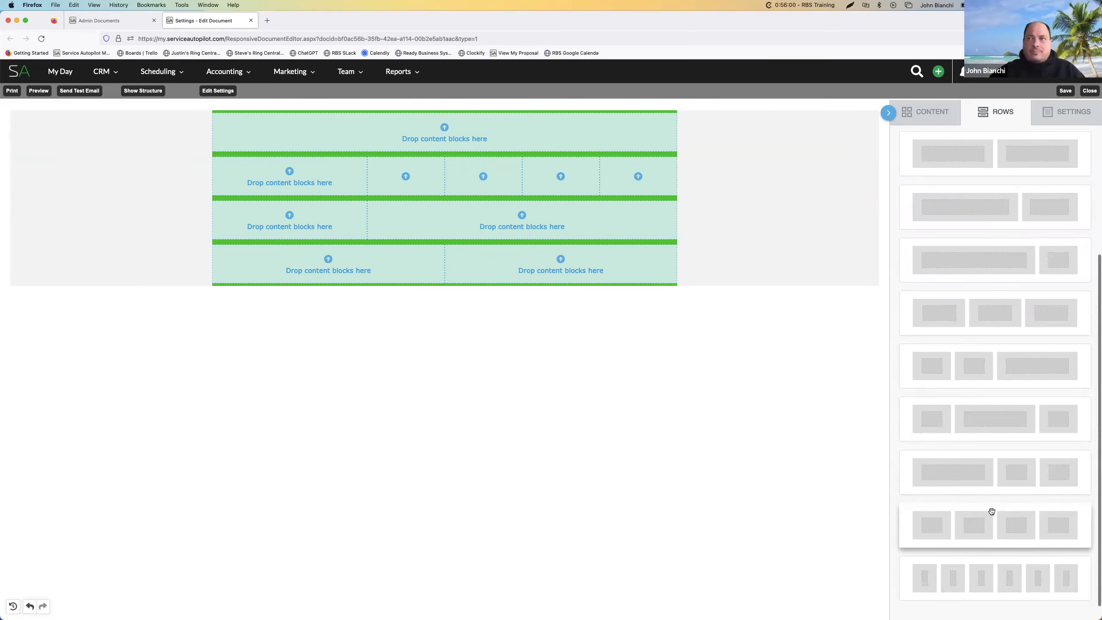
{"action": "scroll", "coordinate": [987, 315], "scroll_direction": "up", "scroll_amount": 4}
{"action": "scroll", "coordinate": [973, 254], "scroll_direction": "down", "scroll_amount": 4}
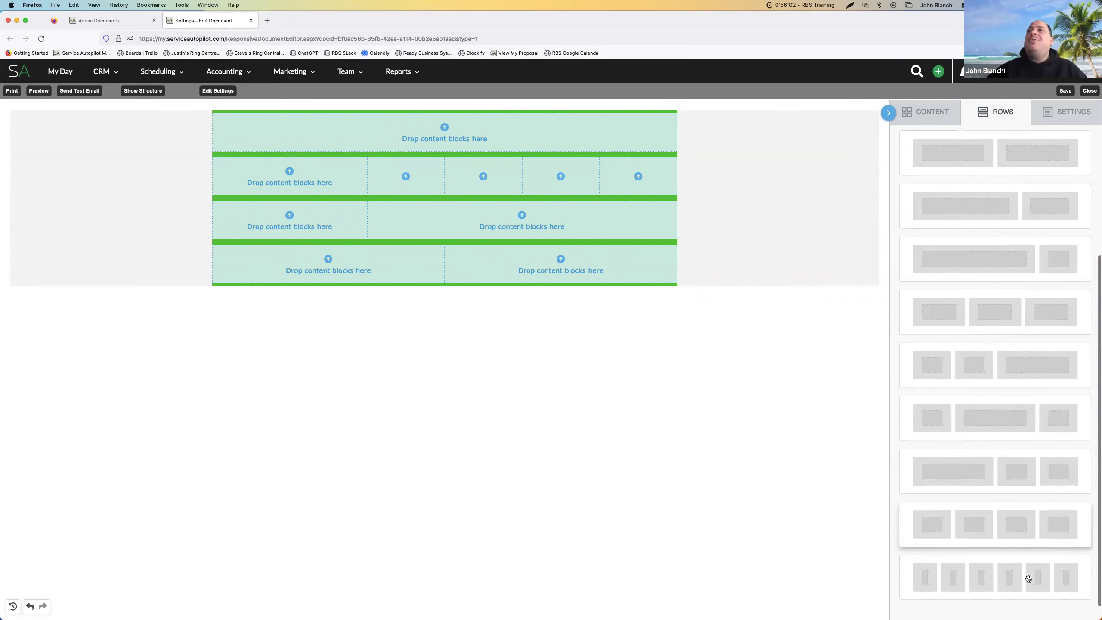
{"action": "left_click_drag", "start_coordinate": [948, 569], "coordinate": [438, 278]}
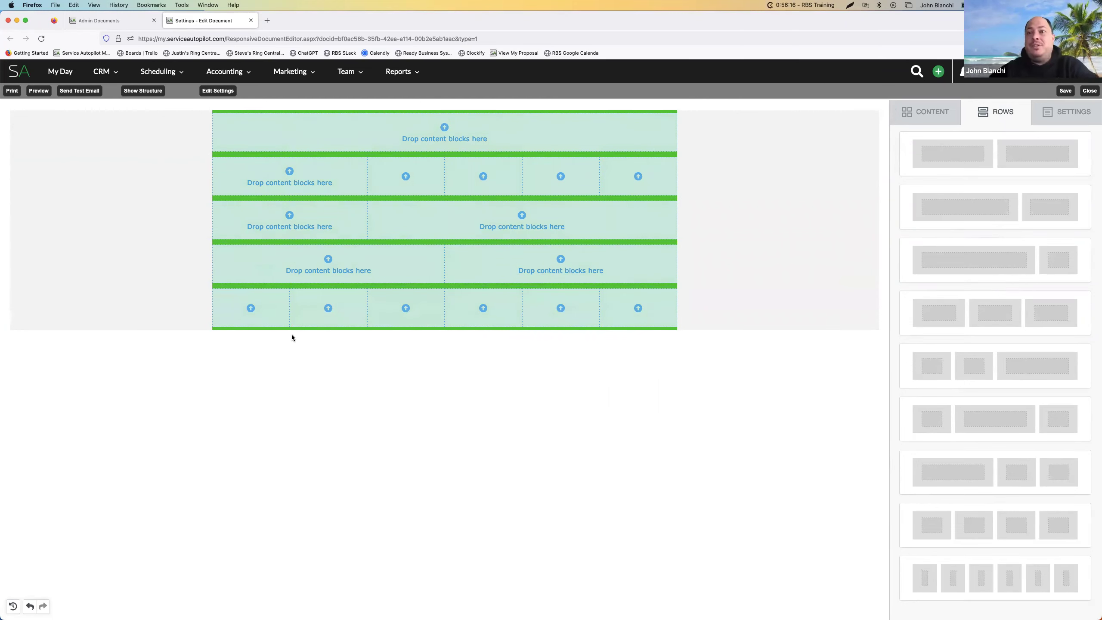
{"action": "left_click_drag", "start_coordinate": [975, 424], "coordinate": [382, 324]}
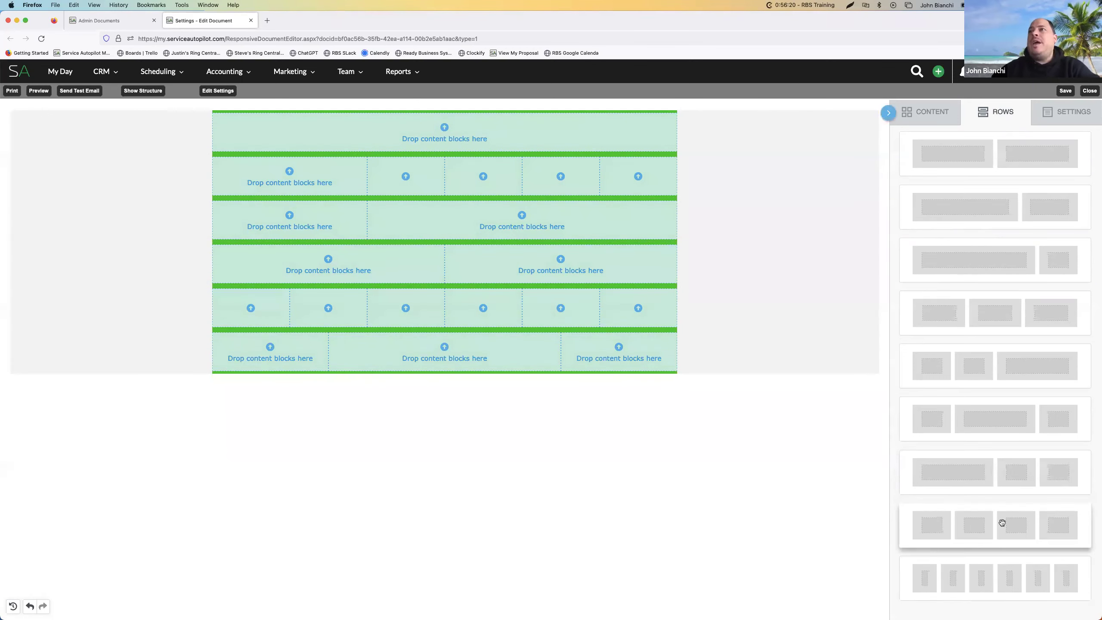
{"action": "left_click_drag", "start_coordinate": [1004, 524], "coordinate": [423, 372]}
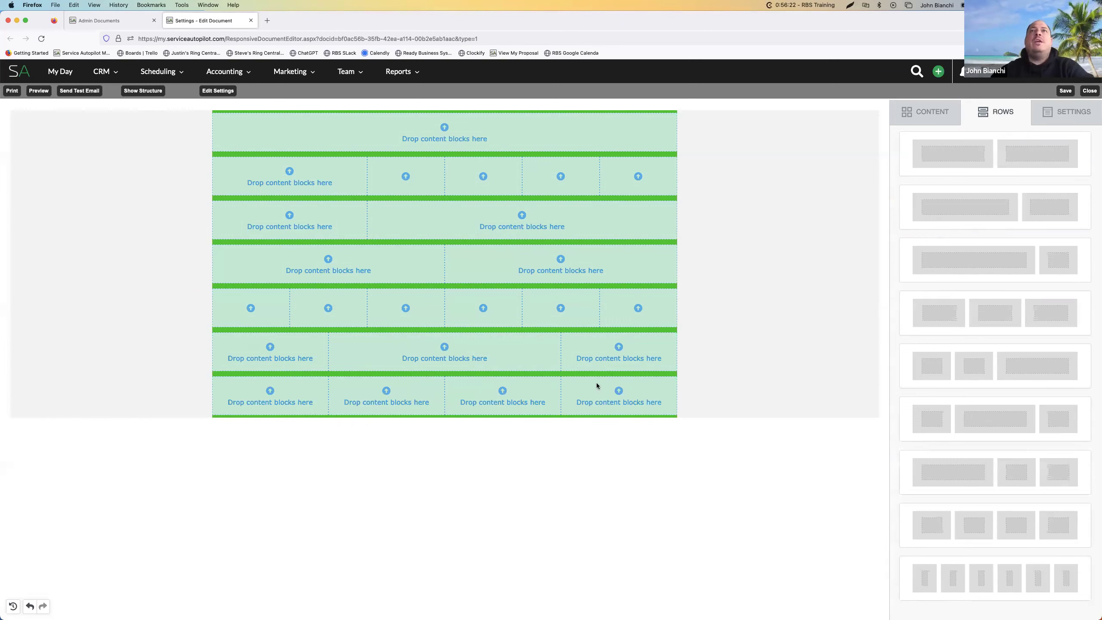
{"action": "left_click", "coordinate": [938, 122]}
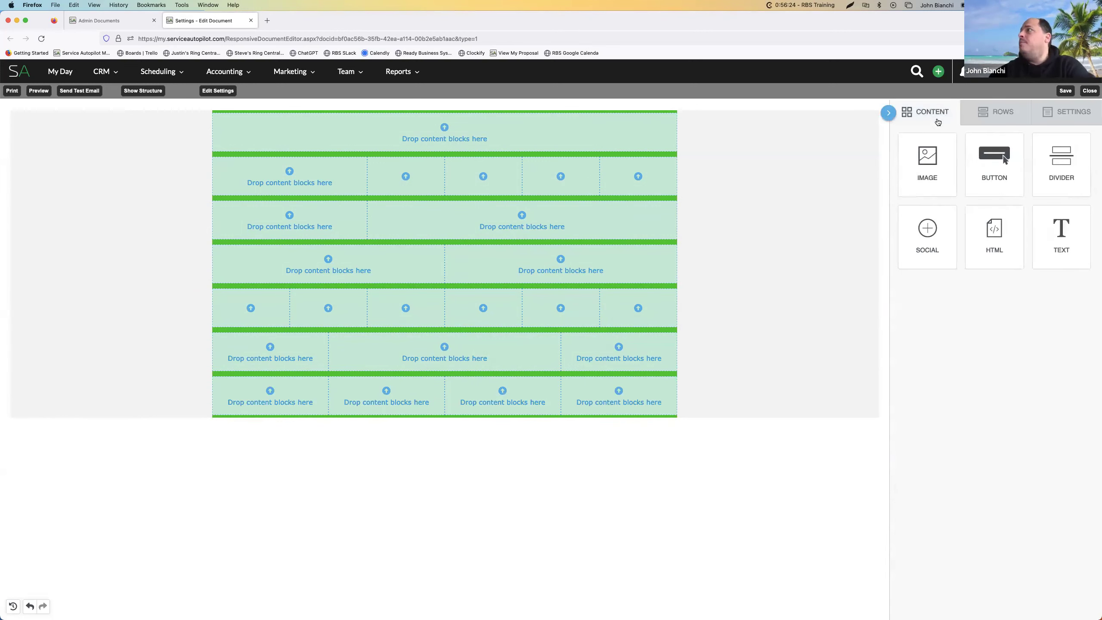
{"action": "left_click", "coordinate": [998, 112]}
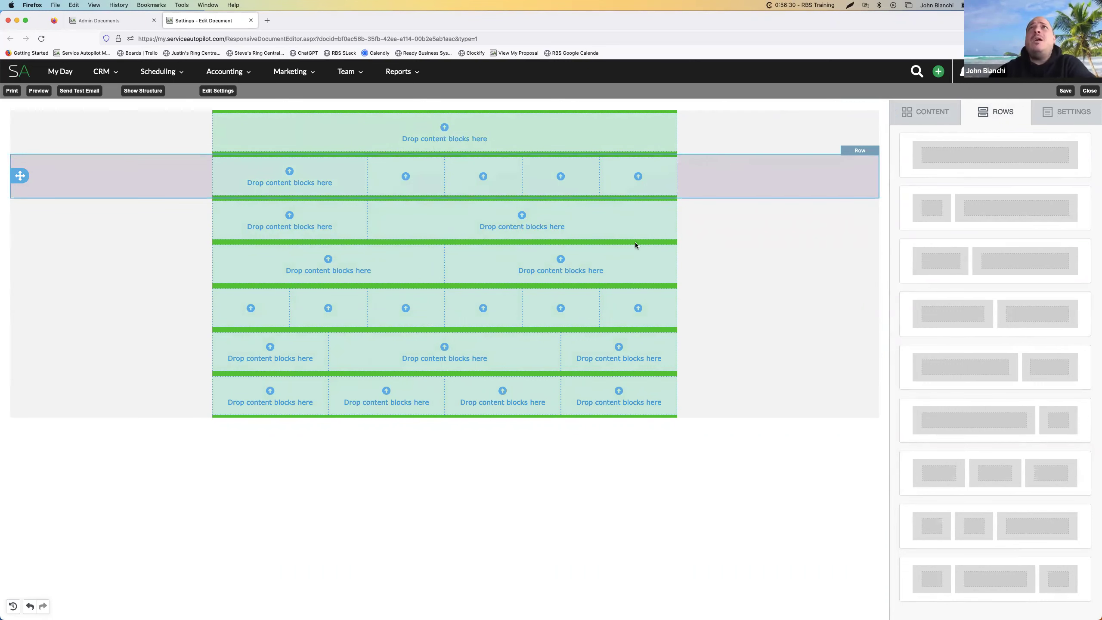
{"action": "left_click", "coordinate": [765, 395]}
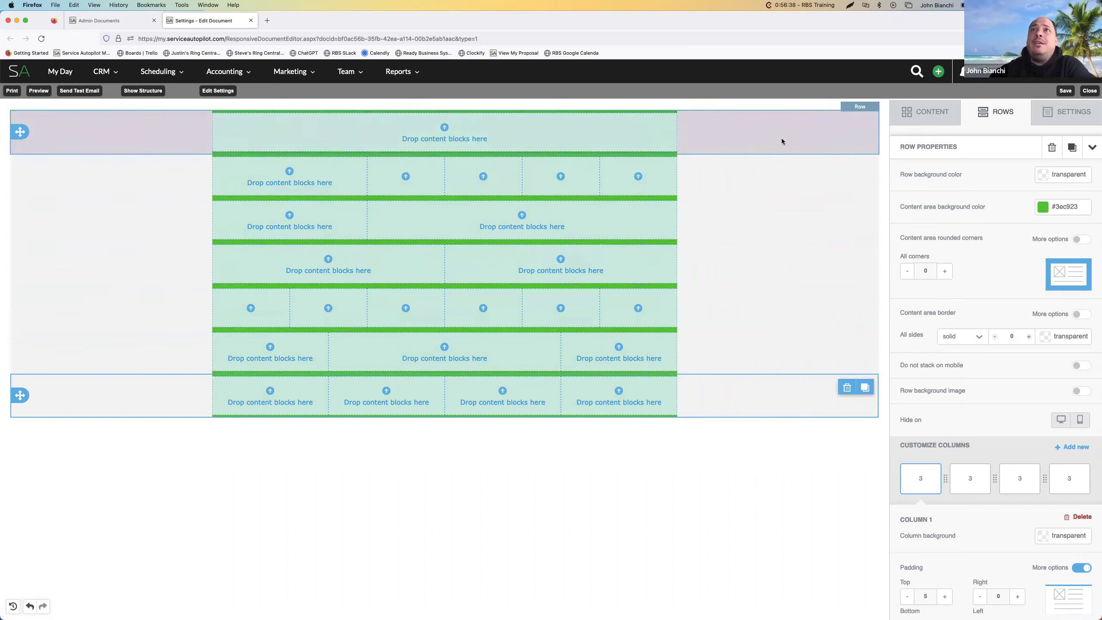
{"action": "left_click", "coordinate": [1068, 116]}
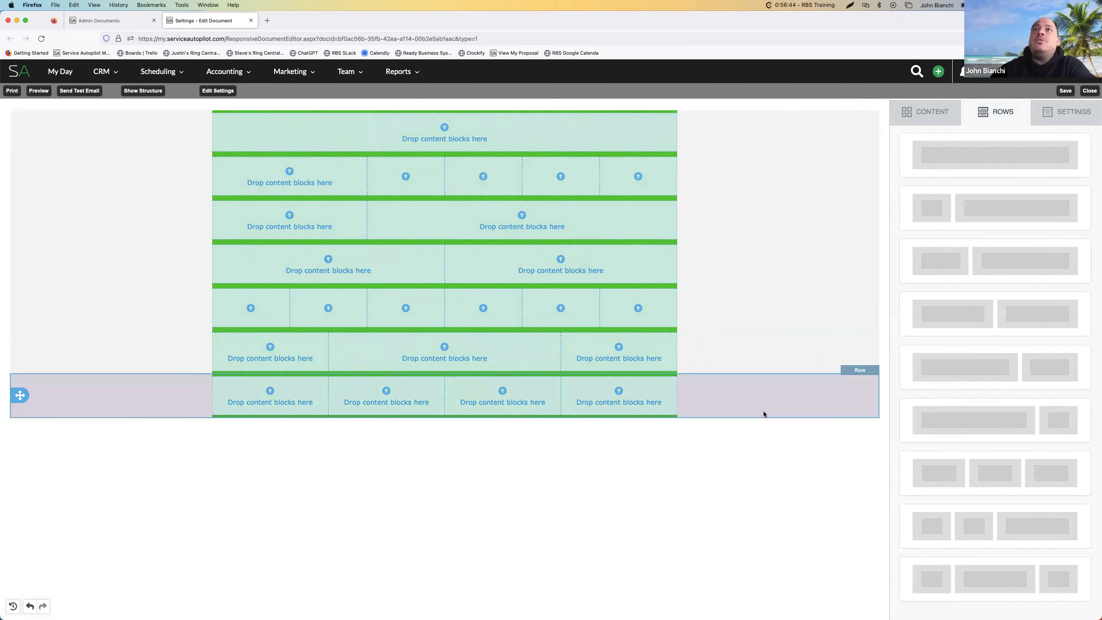
{"action": "left_click", "coordinate": [763, 412]}
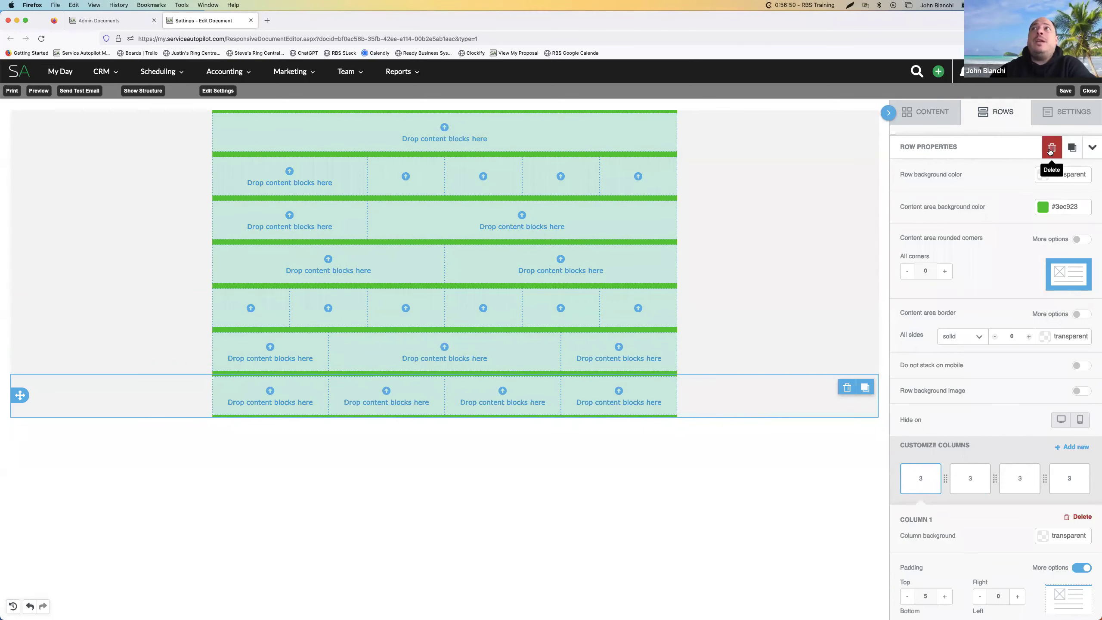
{"action": "left_click", "coordinate": [1092, 150]}
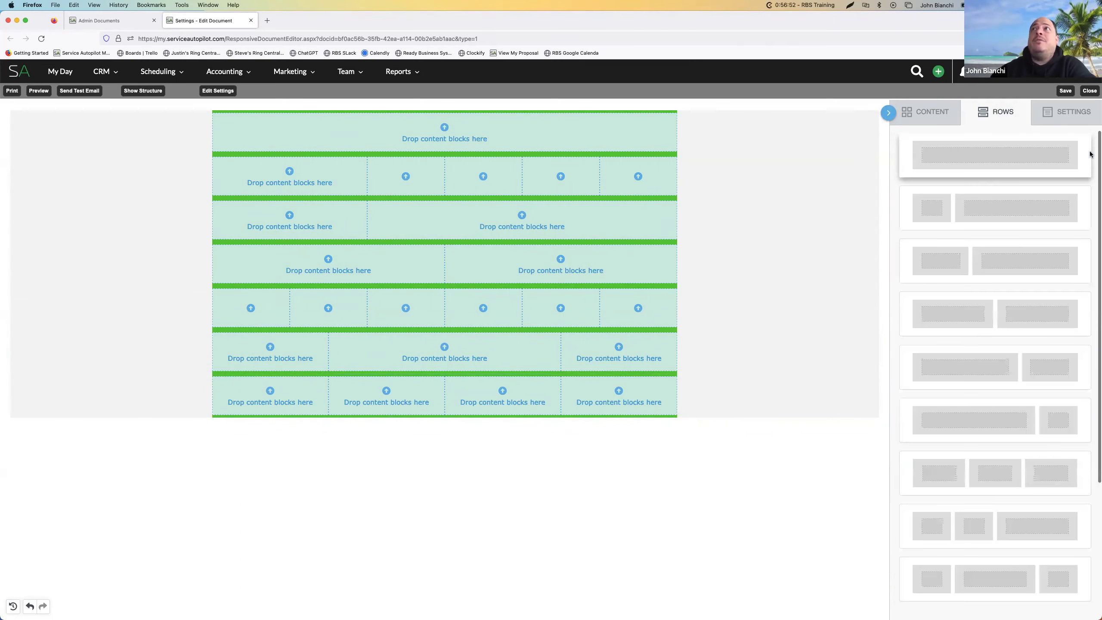
Set the last four-column row's row background to blue #0068a5 and its content area background to light grey #f4f4f4
{"action": "left_click", "coordinate": [781, 395]}
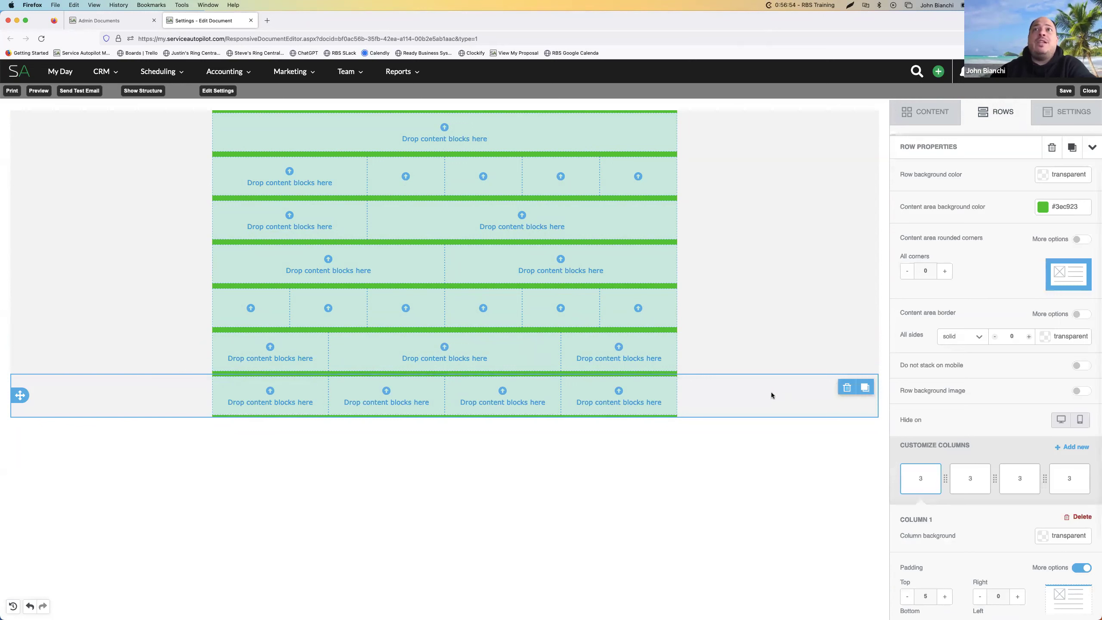
{"action": "left_click", "coordinate": [1045, 179]}
{"action": "left_click", "coordinate": [1018, 289]}
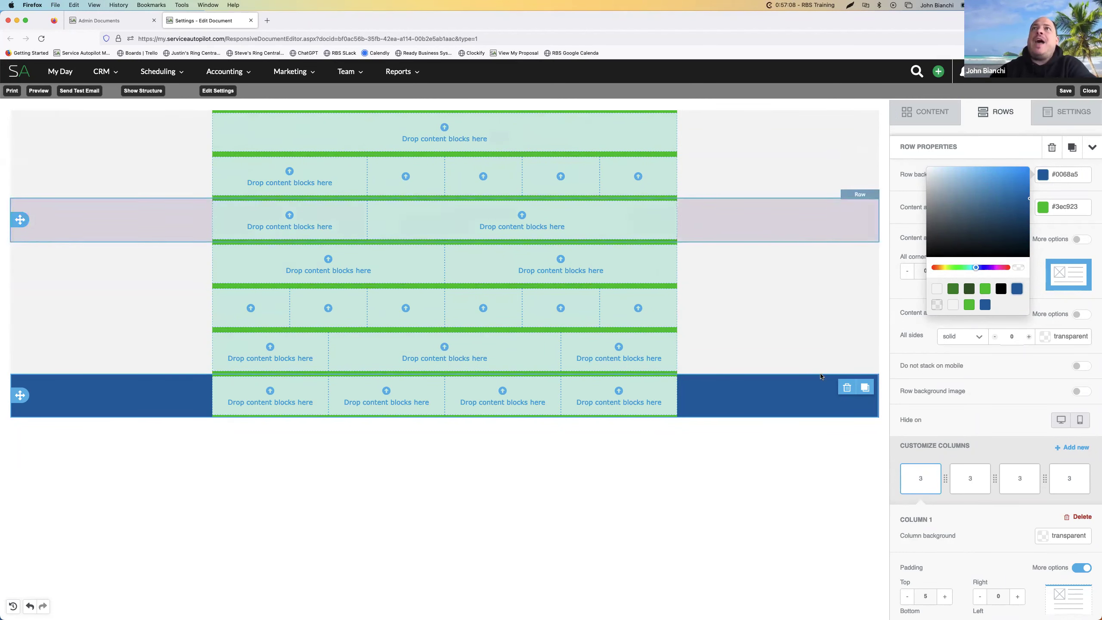
{"action": "left_click", "coordinate": [997, 157]}
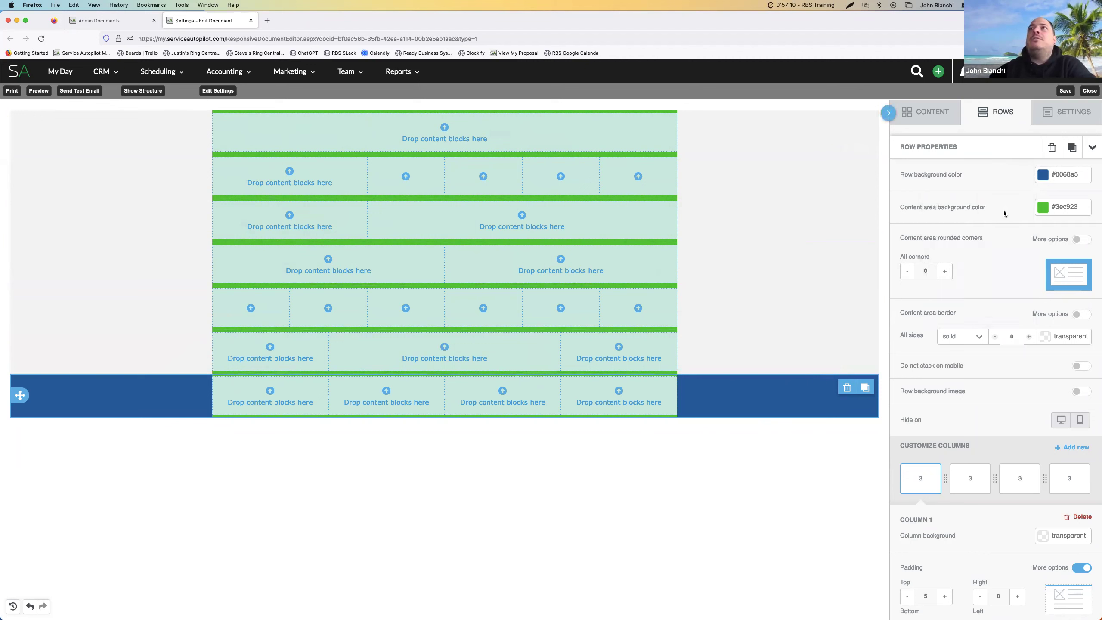
{"action": "left_click", "coordinate": [1042, 210]}
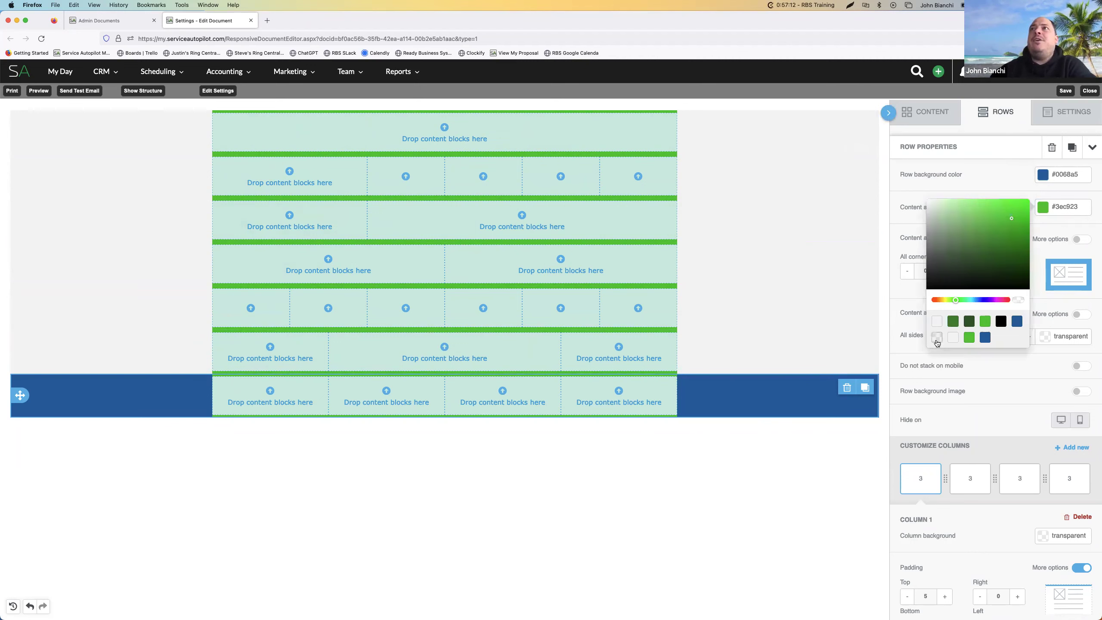
{"action": "left_click", "coordinate": [936, 324]}
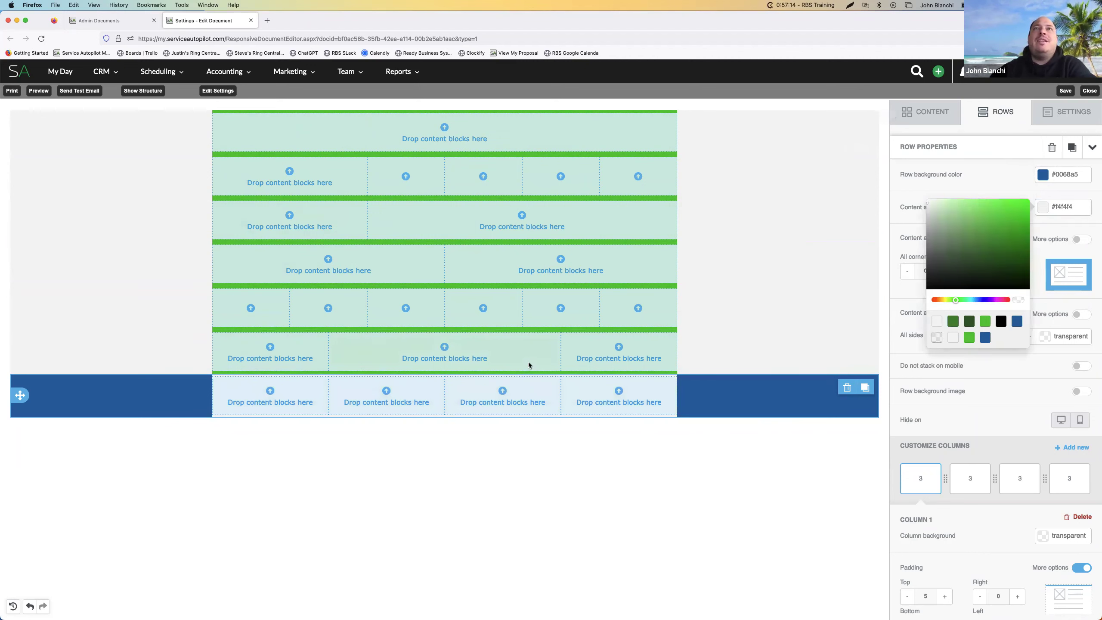
{"action": "left_click", "coordinate": [660, 454]}
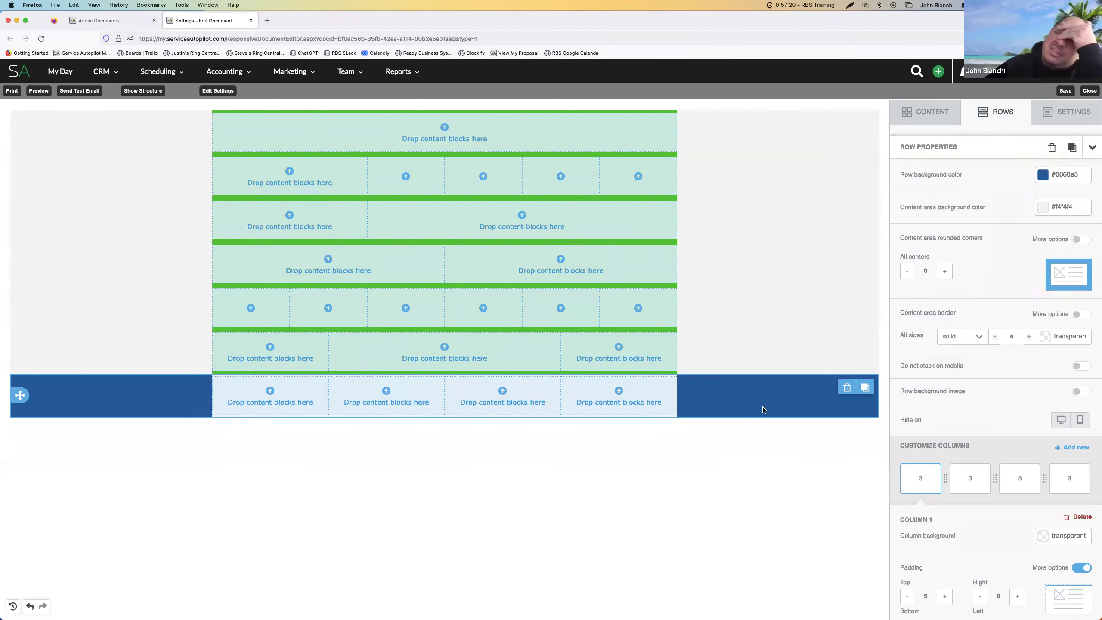
Preview the document in desktop mode, and move the blue four-column row up to the fourth position in the layout
{"action": "left_click", "coordinate": [38, 90]}
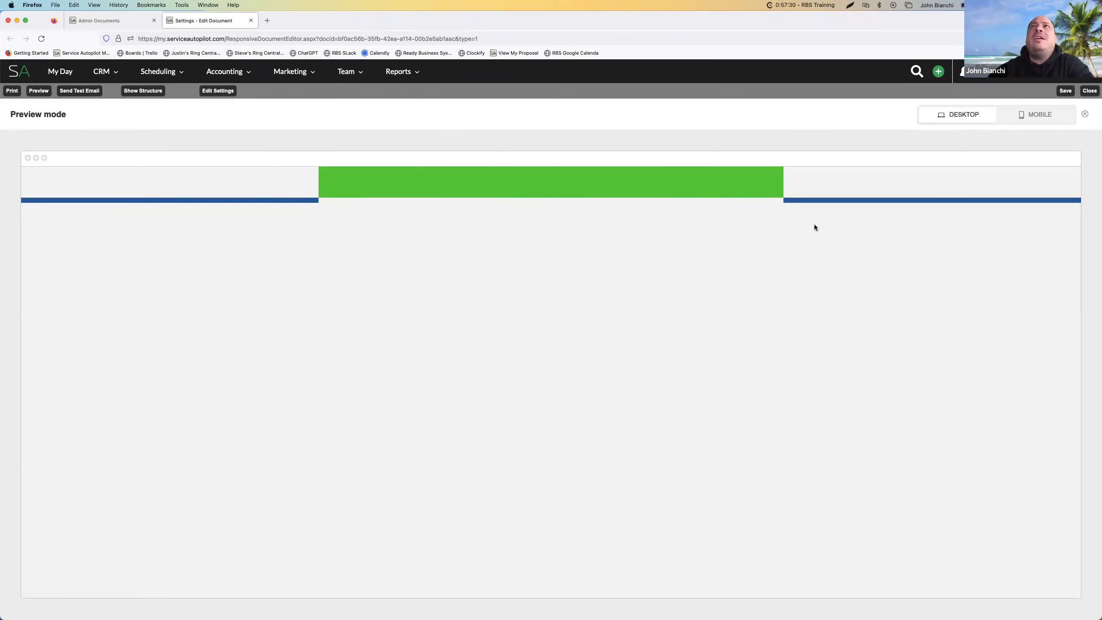
{"action": "left_click", "coordinate": [1085, 114]}
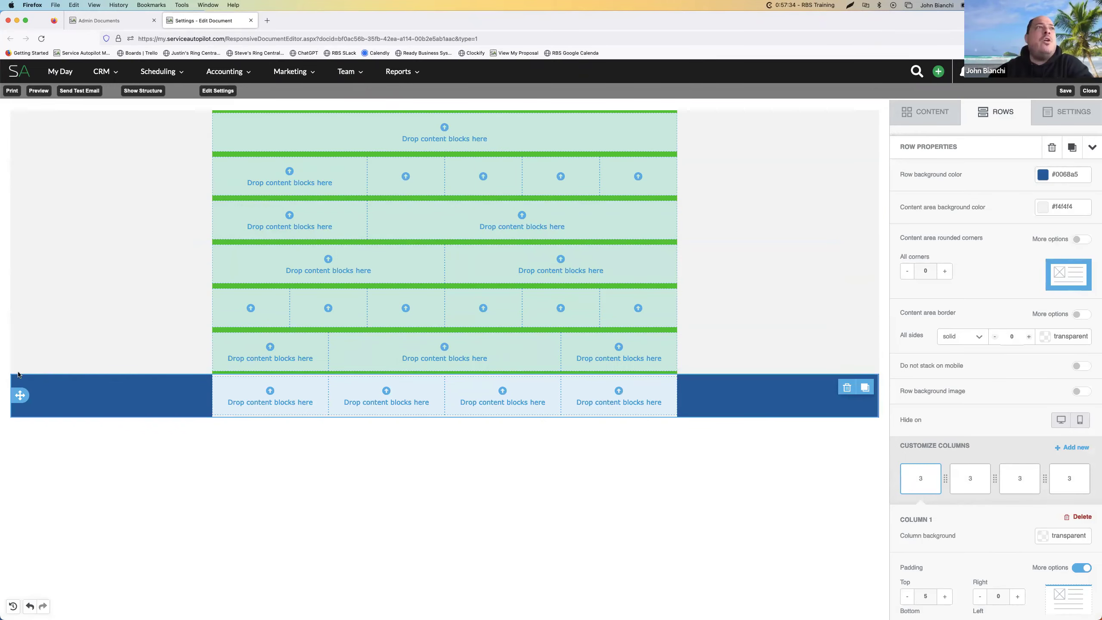
{"action": "left_click_drag", "start_coordinate": [19, 395], "coordinate": [31, 251]}
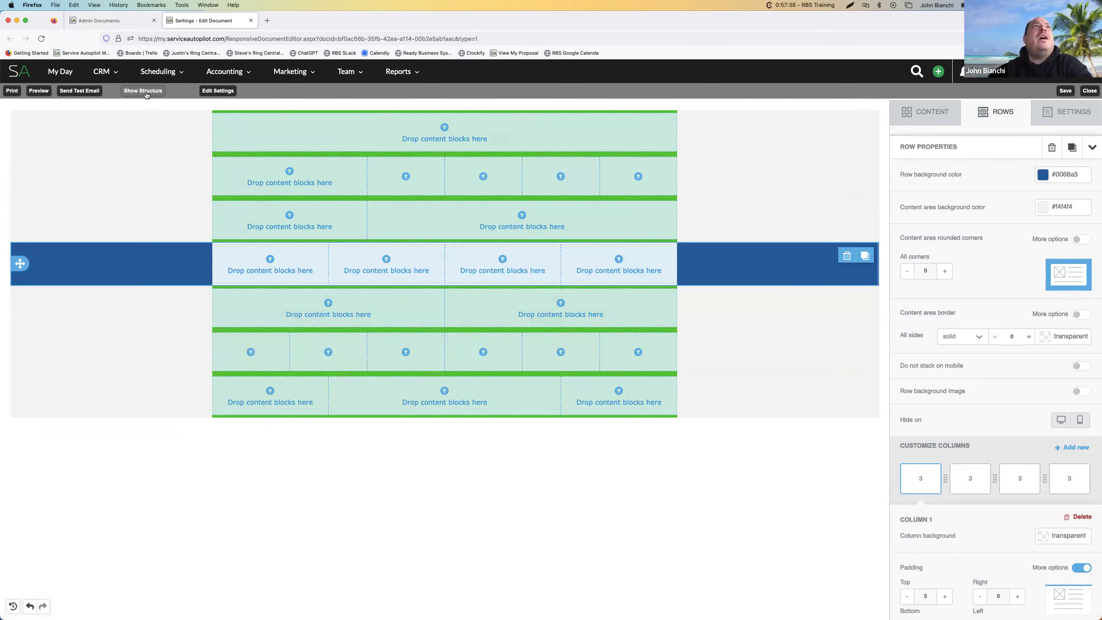
Preview the reordered document in desktop and mobile views, and return to the editor
{"action": "left_click", "coordinate": [38, 91]}
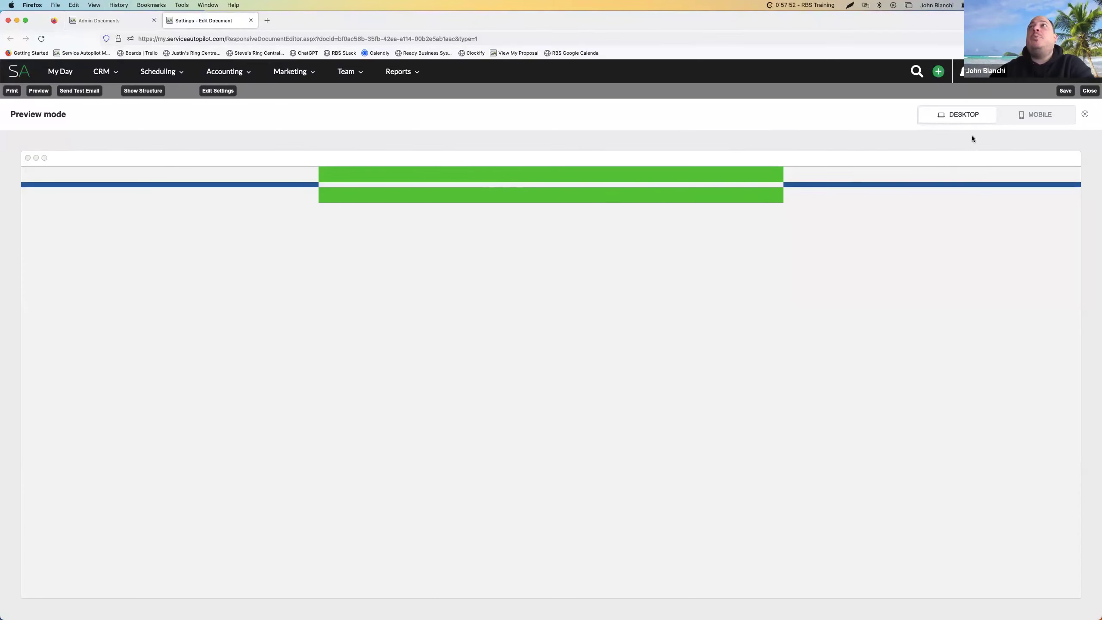
{"action": "left_click", "coordinate": [1032, 114]}
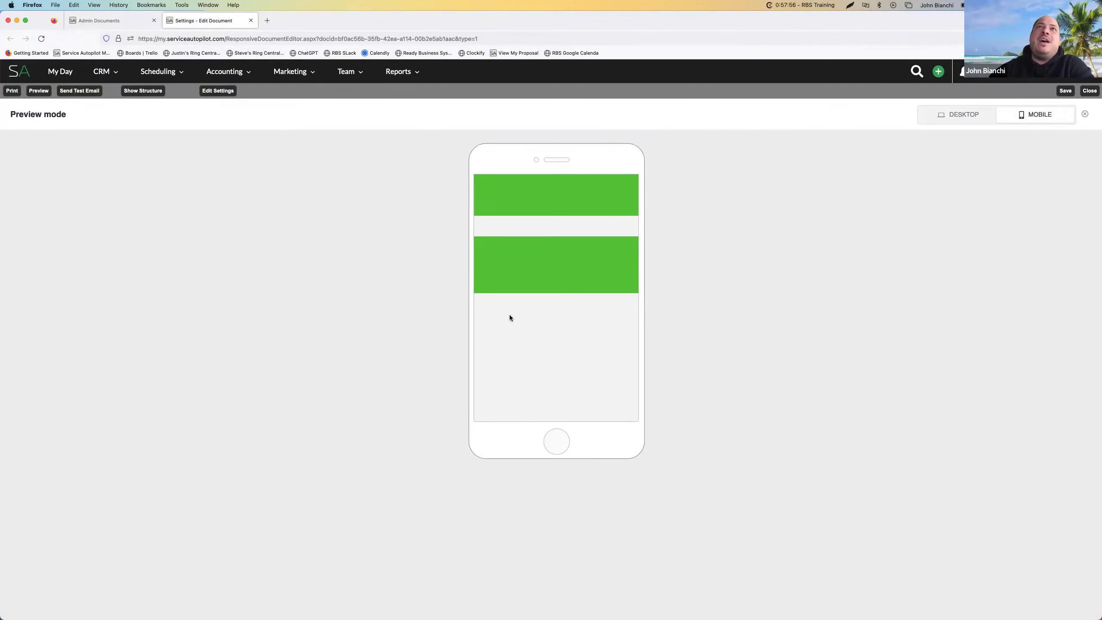
{"action": "left_click", "coordinate": [957, 115]}
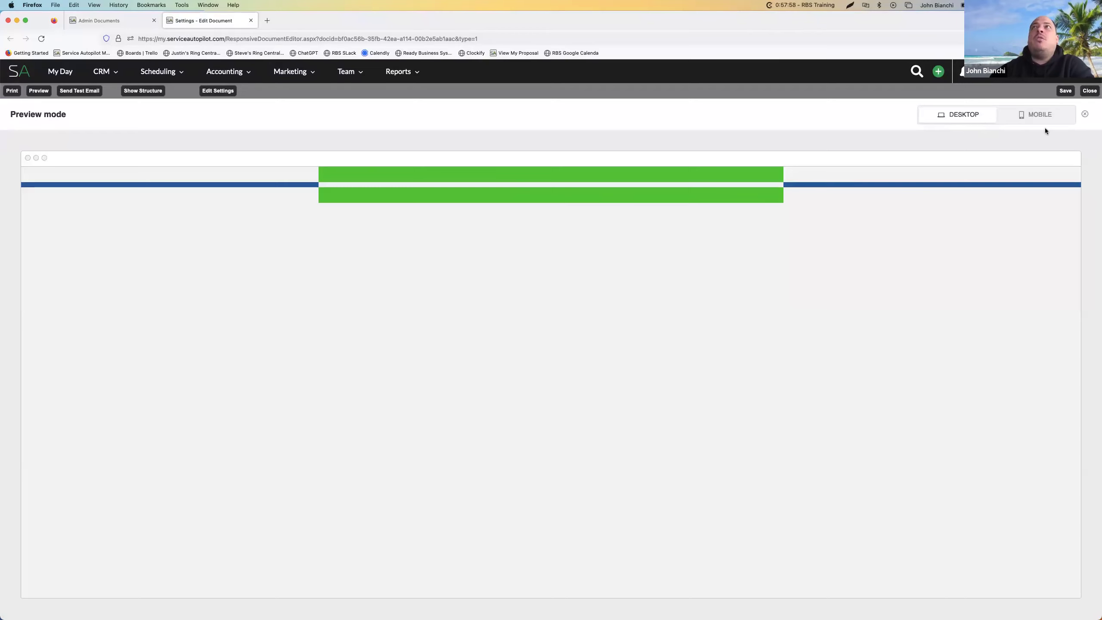
{"action": "left_click", "coordinate": [1085, 114]}
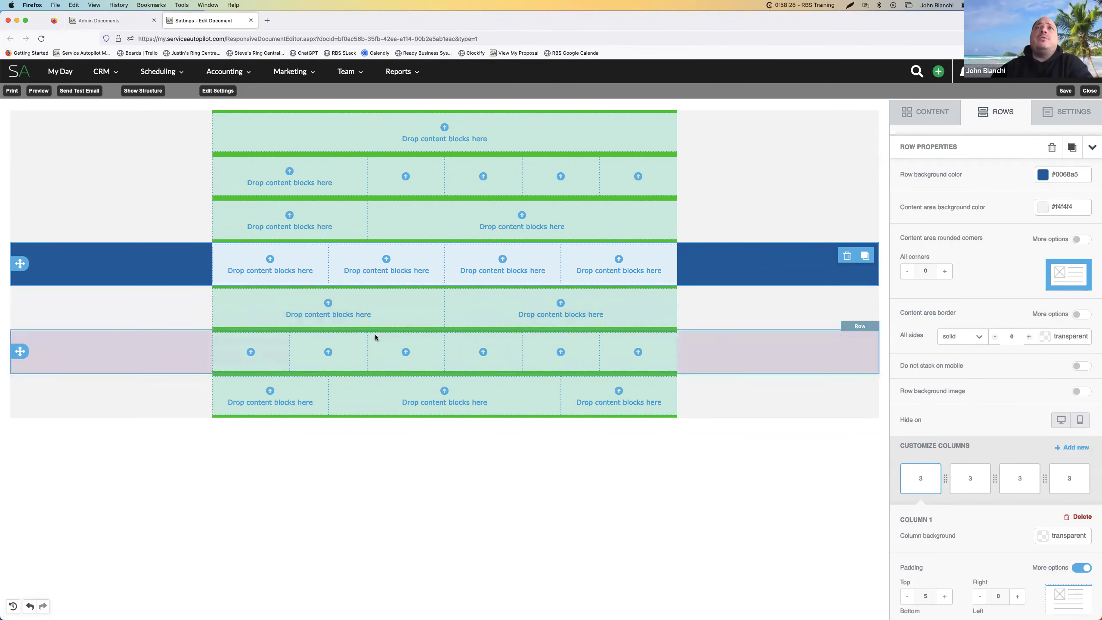
Set the four-column row's row background to transparent and its content area background to green #3ec923
{"action": "left_click", "coordinate": [1053, 175]}
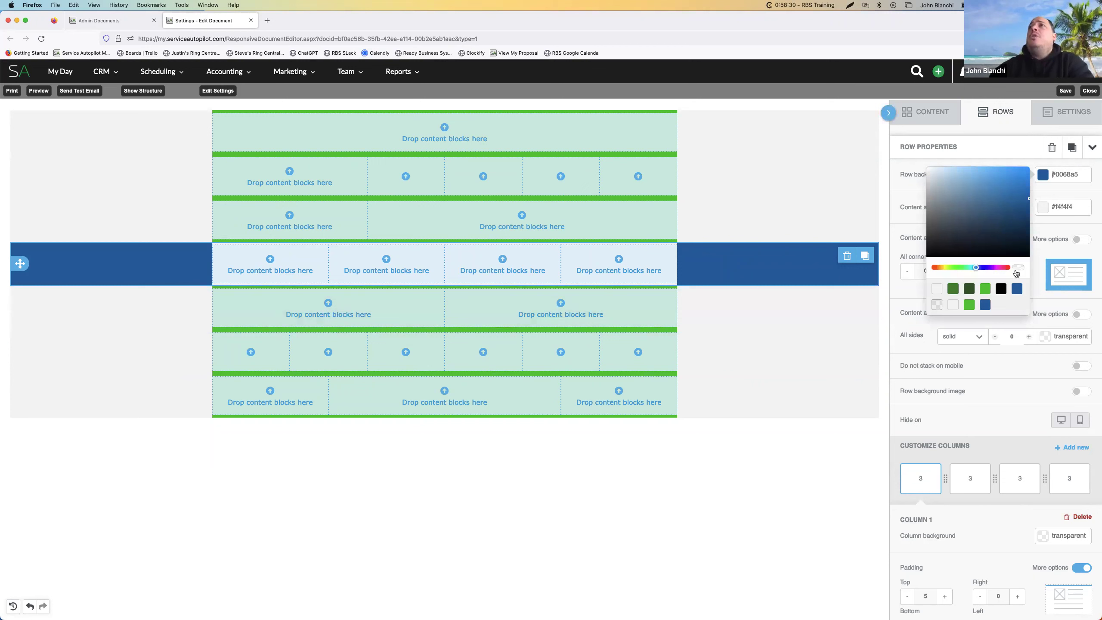
{"action": "left_click", "coordinate": [937, 304]}
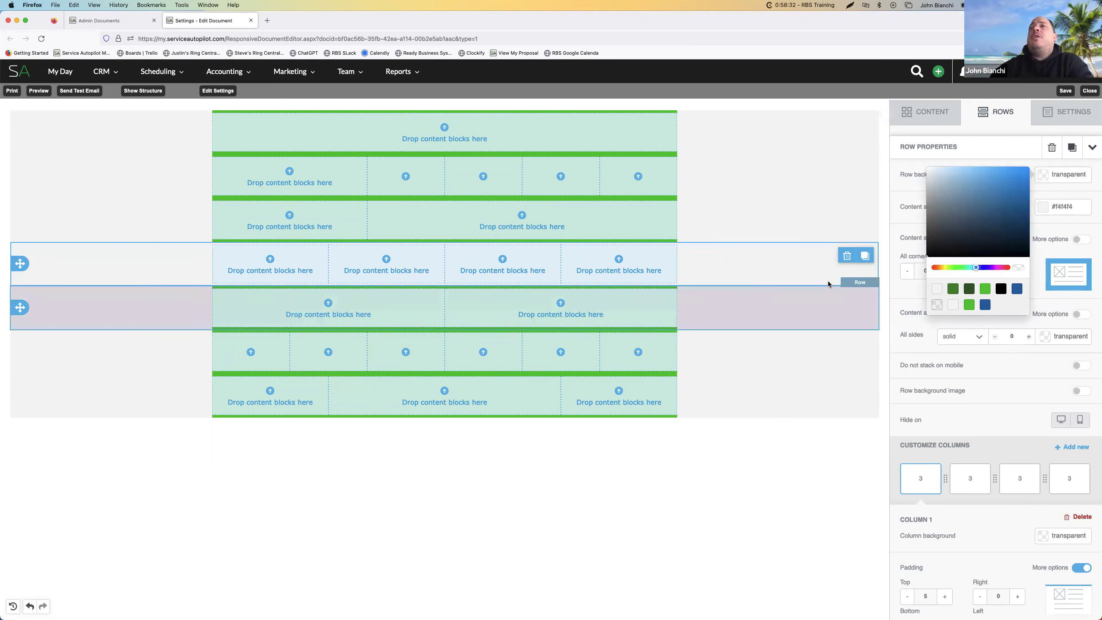
{"action": "left_click", "coordinate": [1040, 212]}
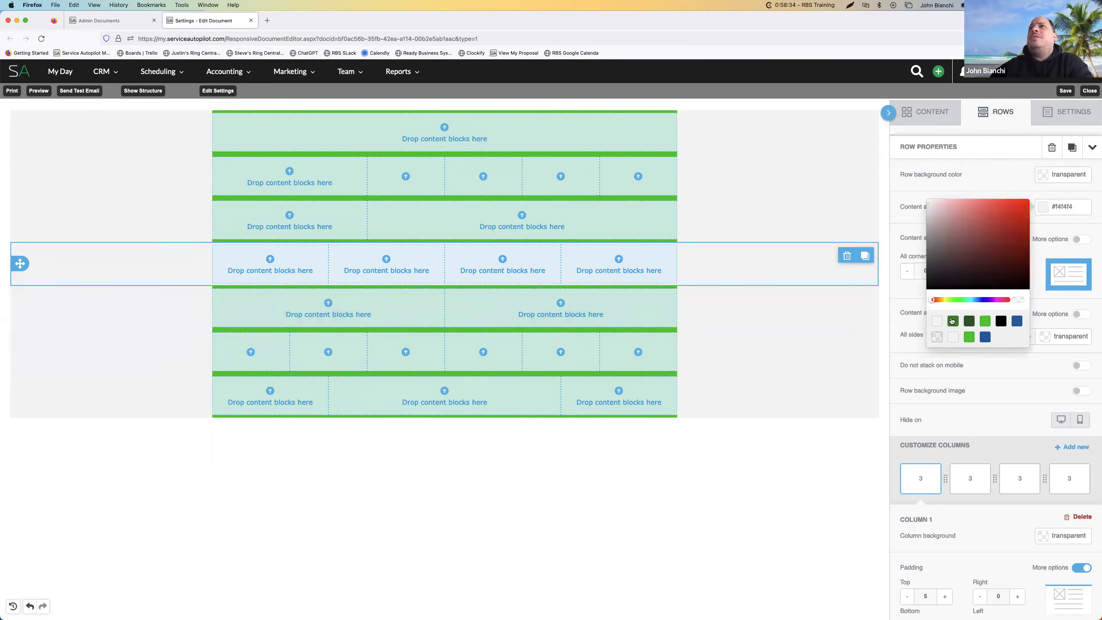
{"action": "left_click", "coordinate": [937, 338]}
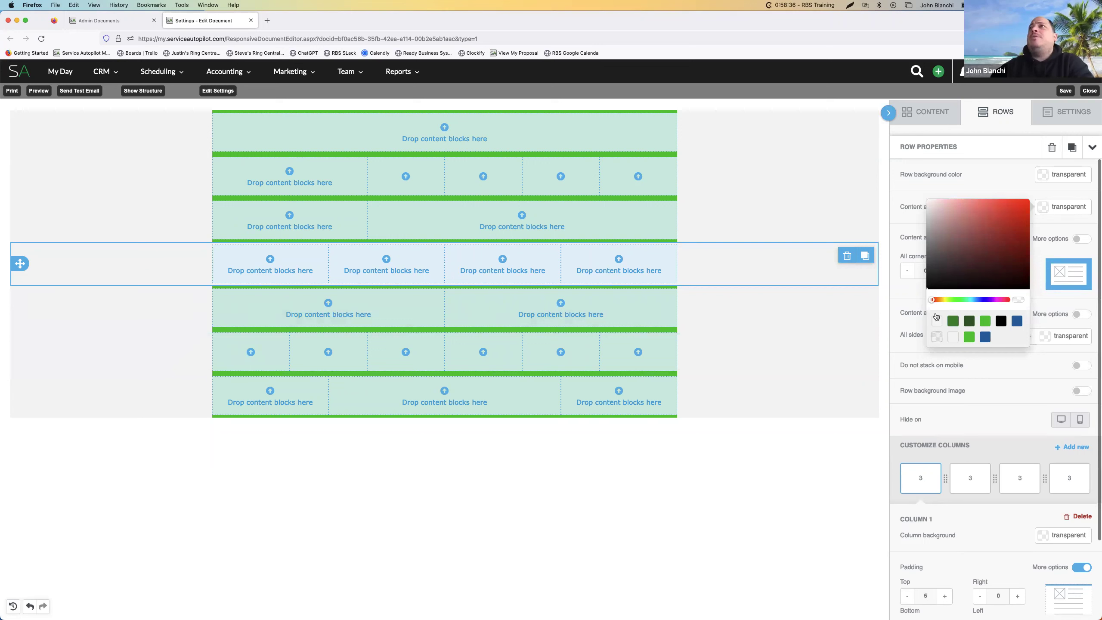
{"action": "left_click", "coordinate": [838, 208]}
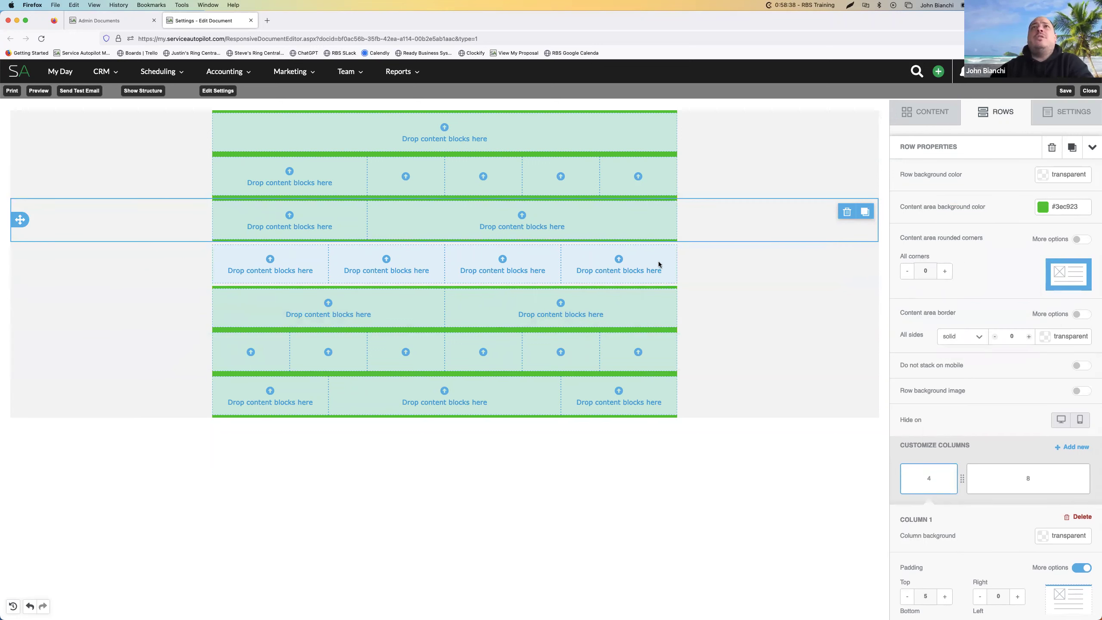
{"action": "left_click", "coordinate": [702, 270]}
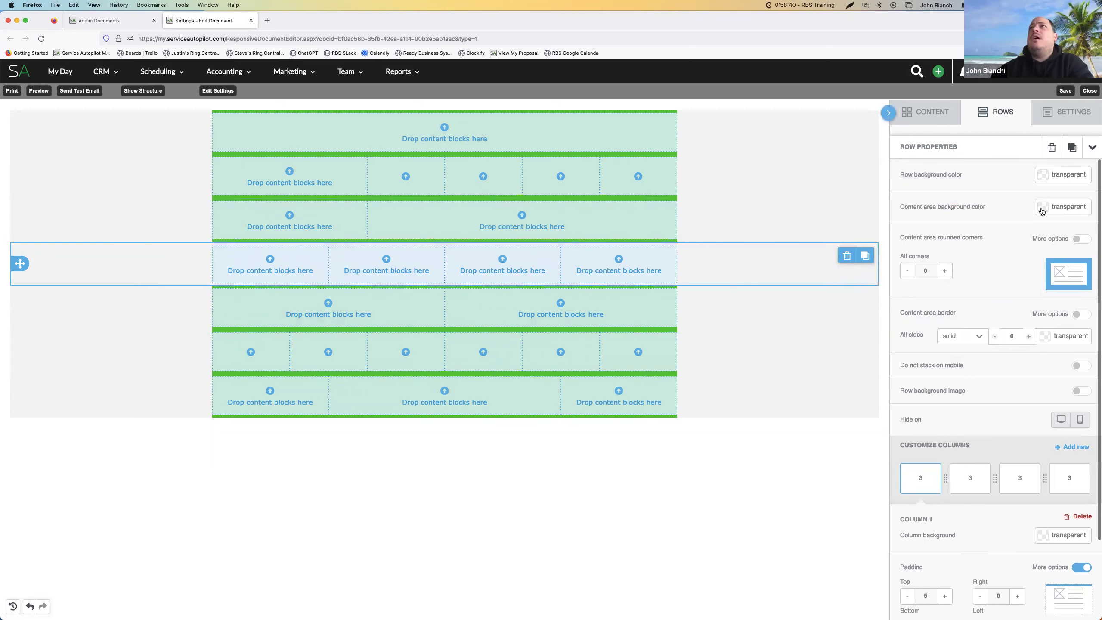
{"action": "left_click", "coordinate": [1044, 211]}
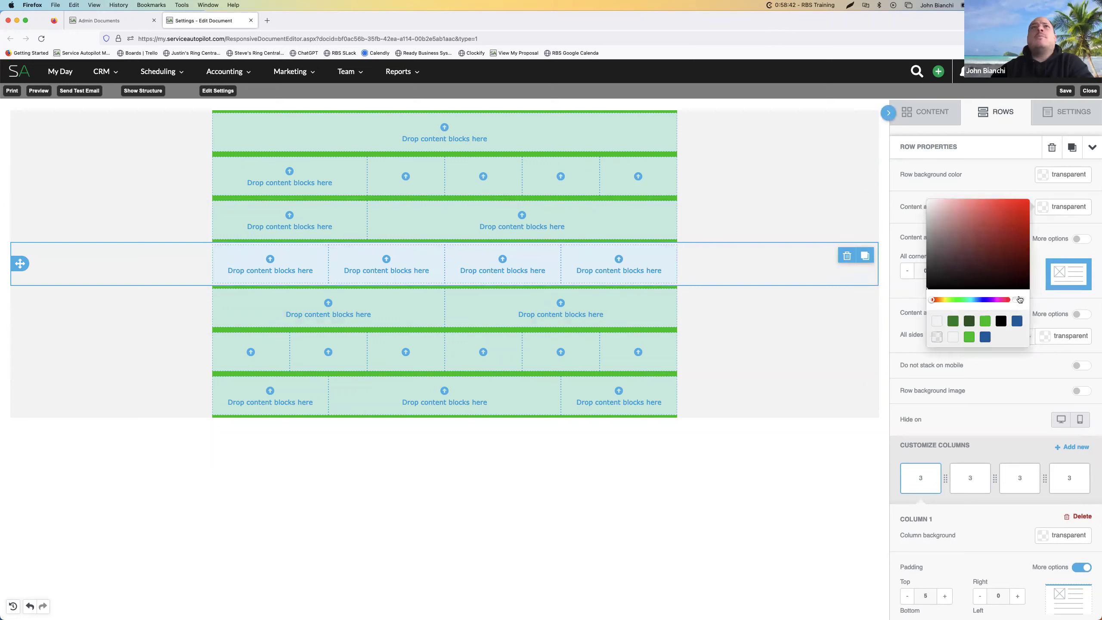
{"action": "left_click", "coordinate": [986, 322]}
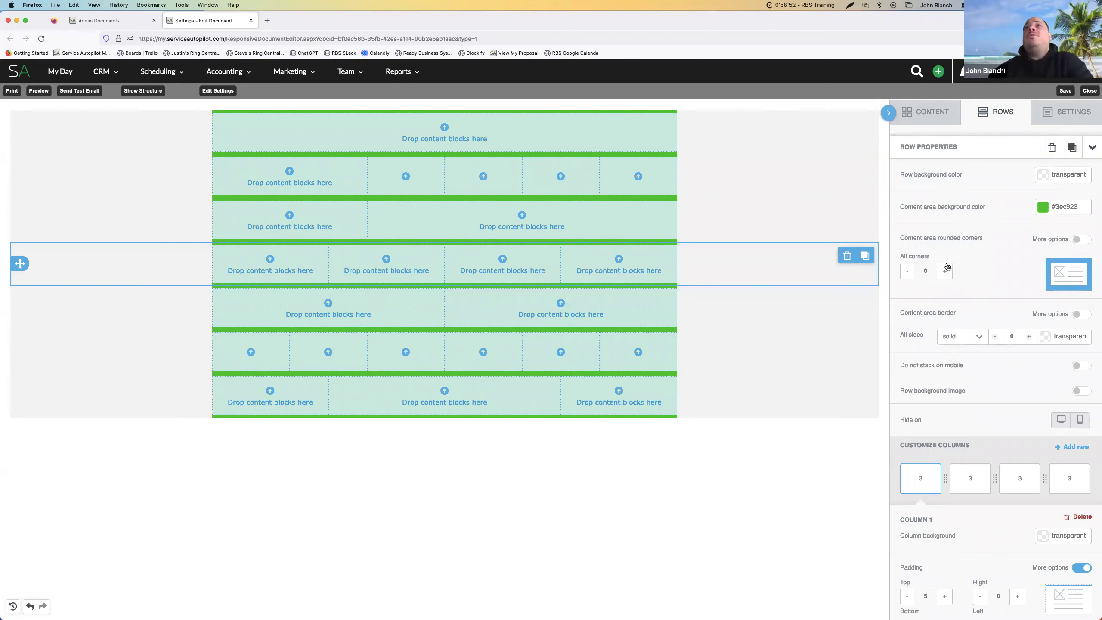
Enable individual corner rounding for the four-column row's content area, and set the top-left and bottom-right corners to 100
{"action": "left_click", "coordinate": [1079, 240]}
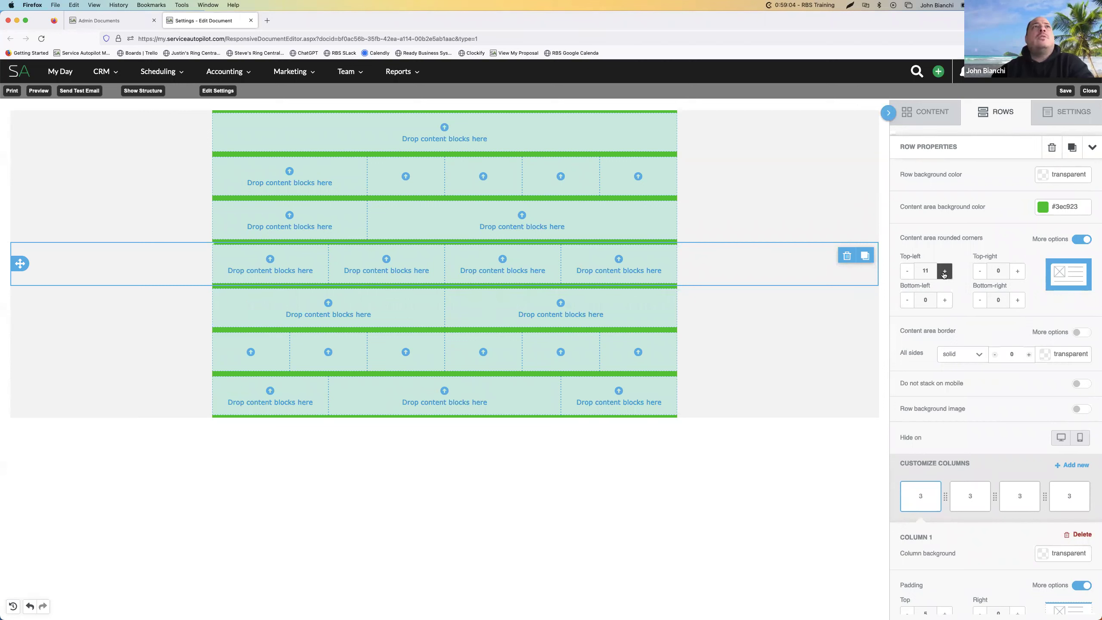
{"action": "left_click", "coordinate": [944, 271]}
{"action": "left_click", "coordinate": [944, 271]}
{"action": "left_click", "coordinate": [944, 271]}
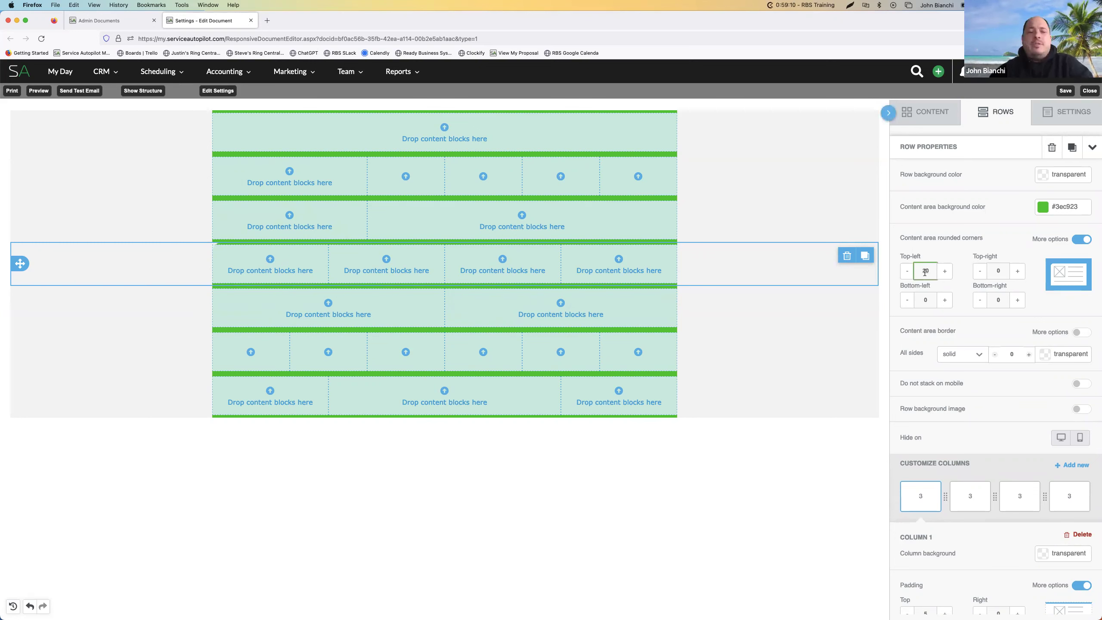
{"action": "type", "text": "0"}
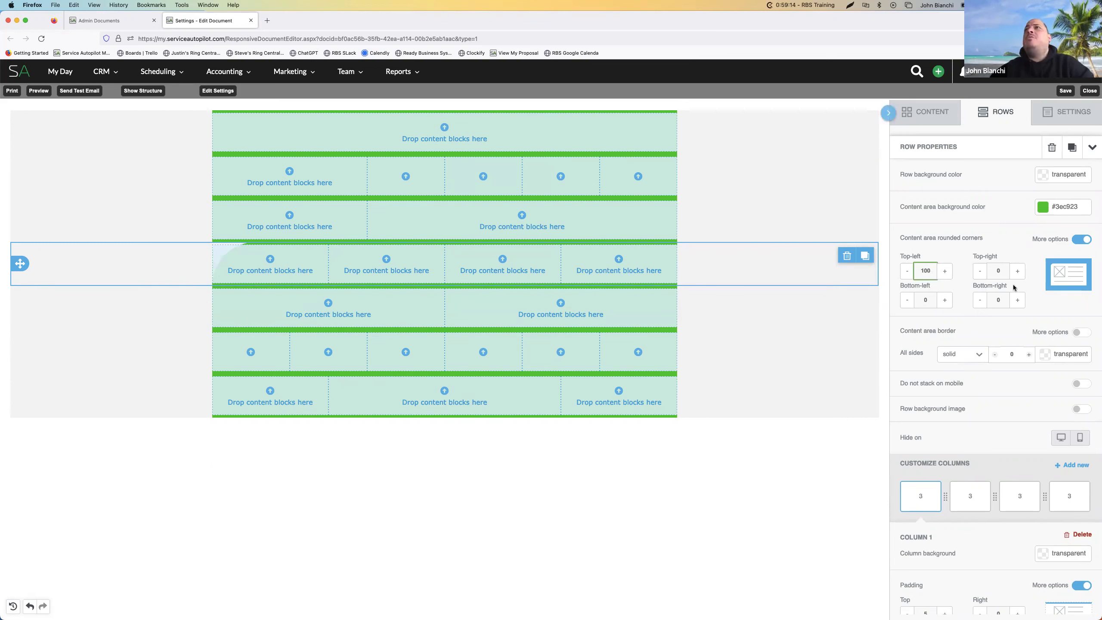
{"action": "left_click", "coordinate": [1001, 302]}
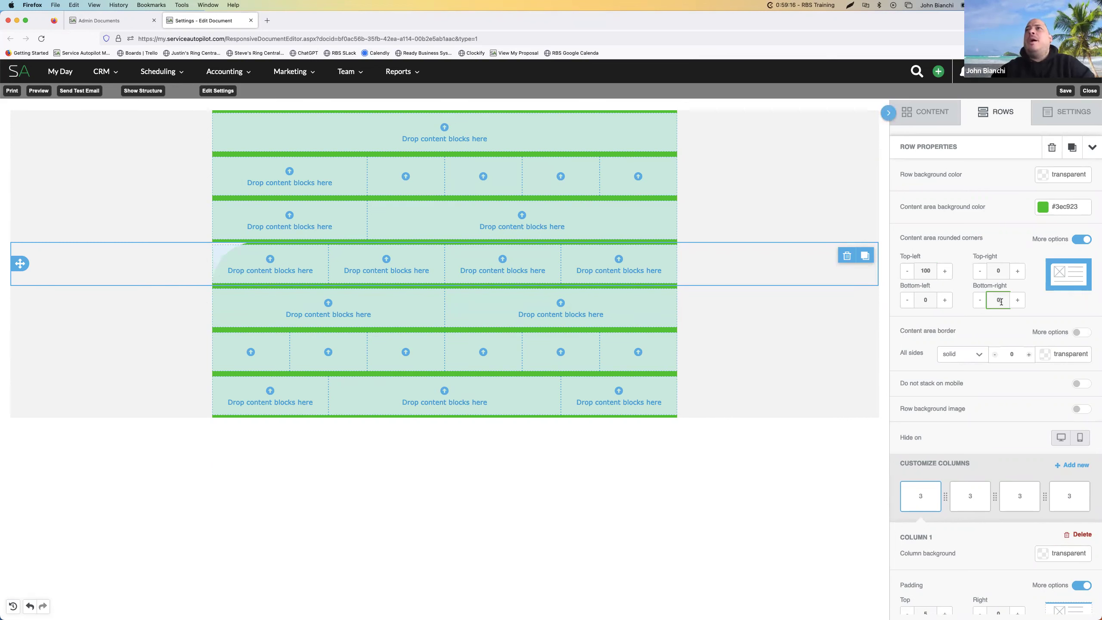
{"action": "type", "text": "100"}
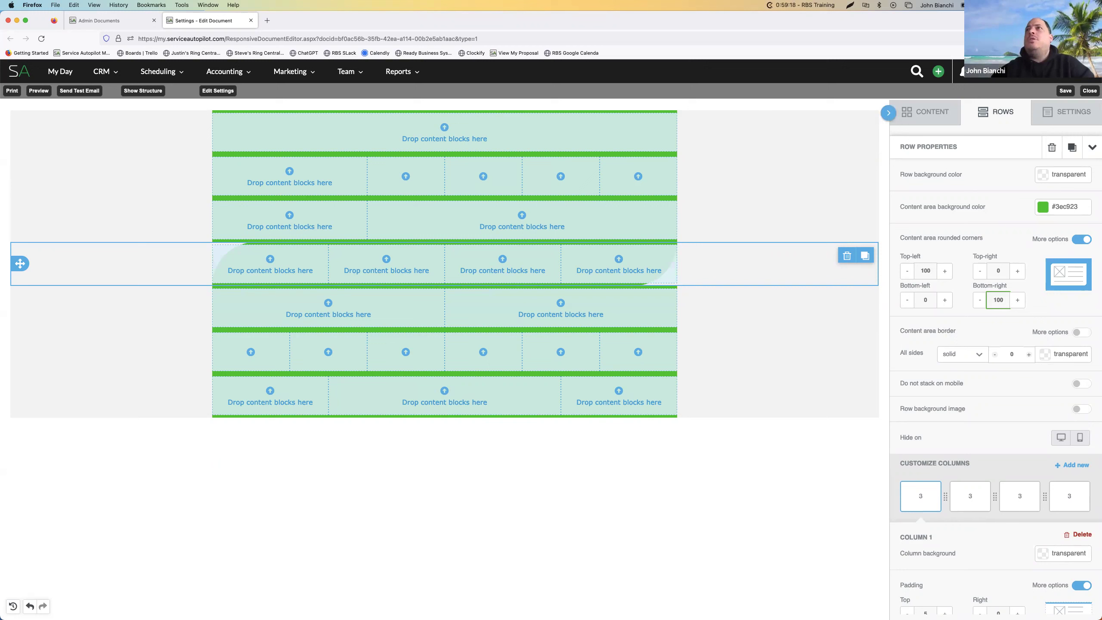
{"action": "left_click", "coordinate": [1035, 308]}
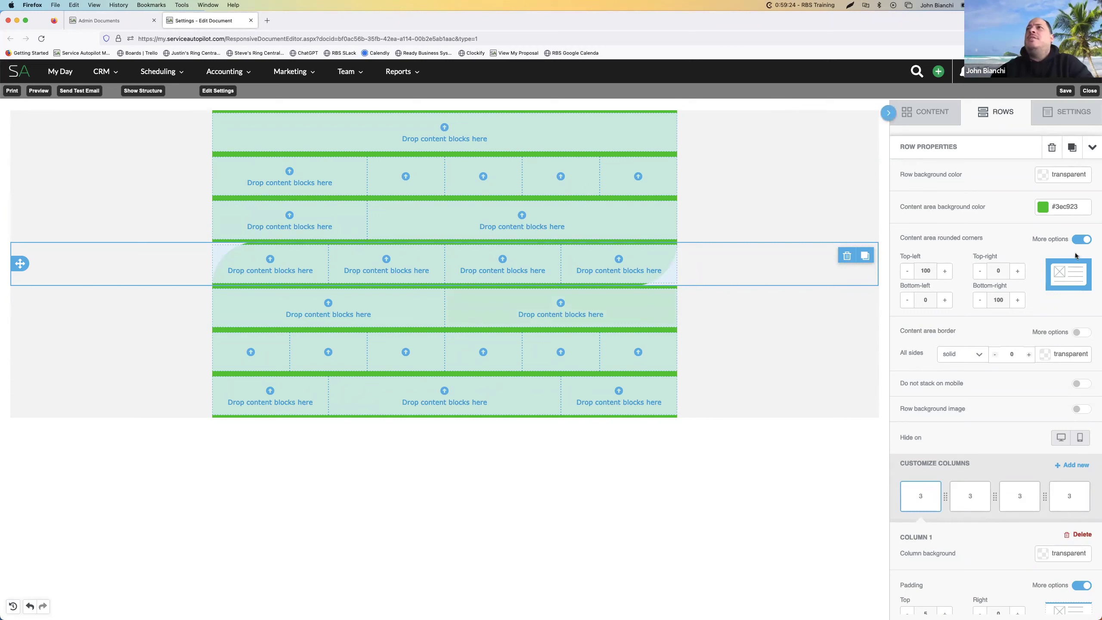
Switch the four-column row's content area to uniform corner rounding, try 0 for all corners, and set it to 100
{"action": "left_click", "coordinate": [1079, 243]}
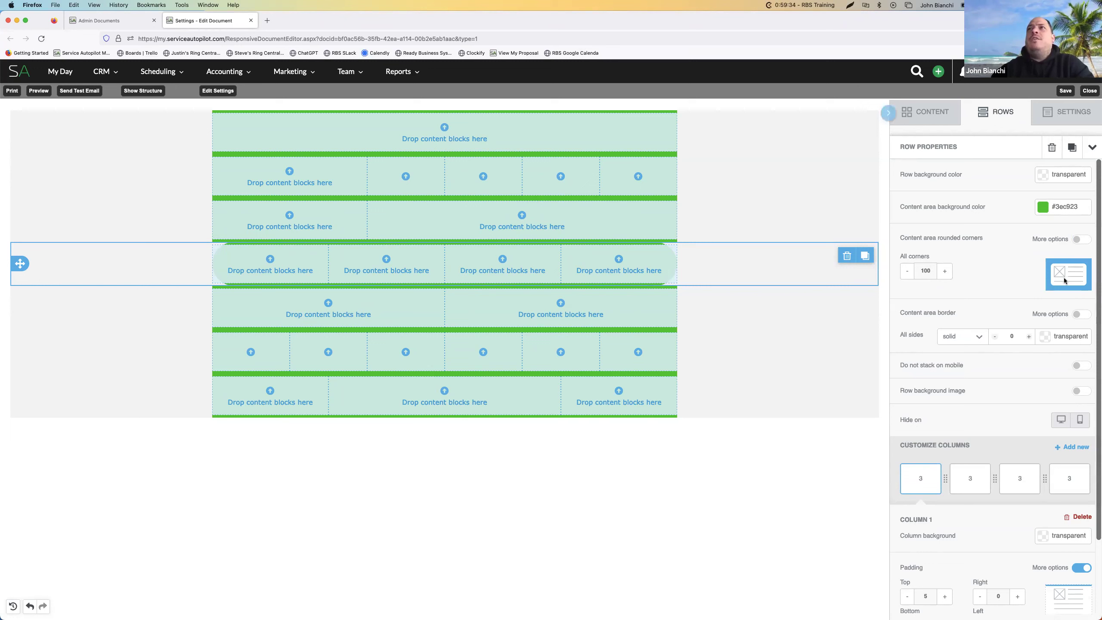
{"action": "left_click", "coordinate": [907, 271]}
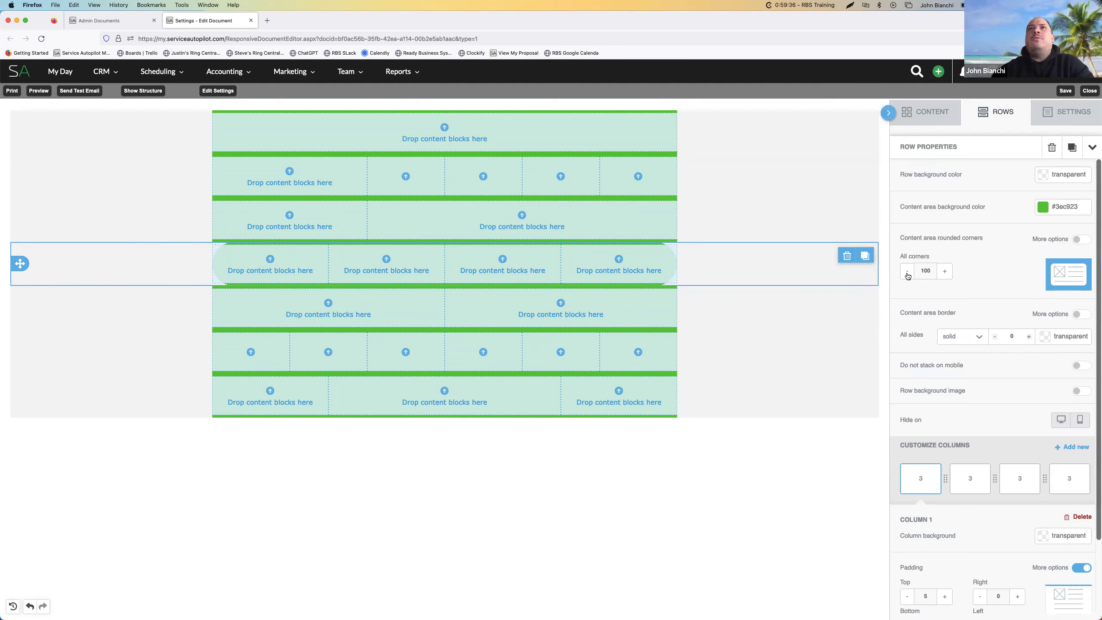
{"action": "triple_click", "coordinate": [945, 273]}
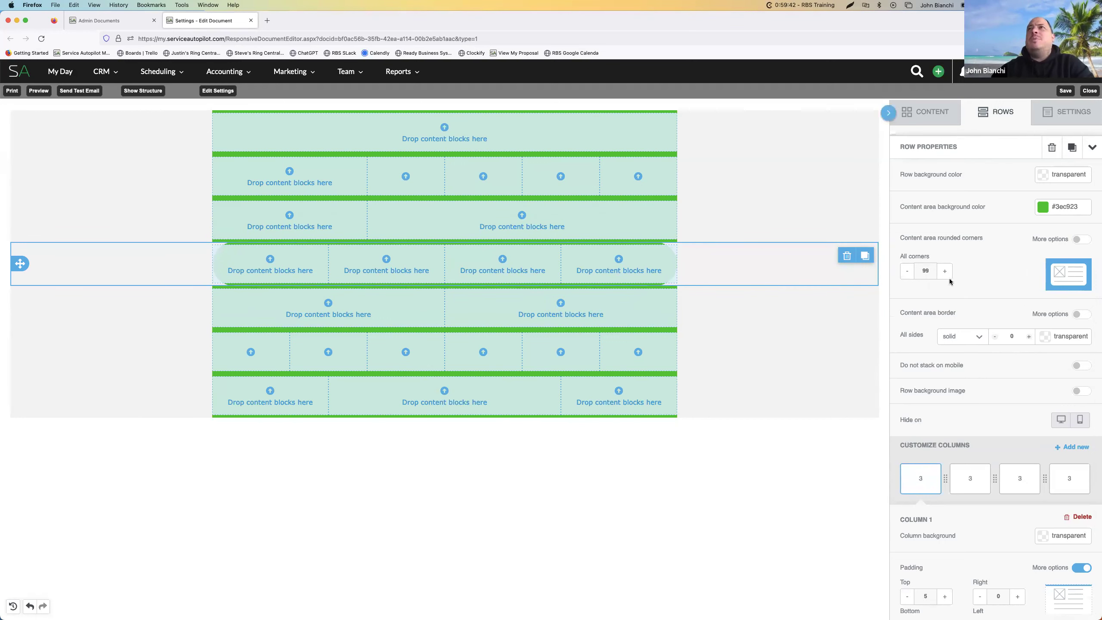
{"action": "left_click", "coordinate": [925, 272]}
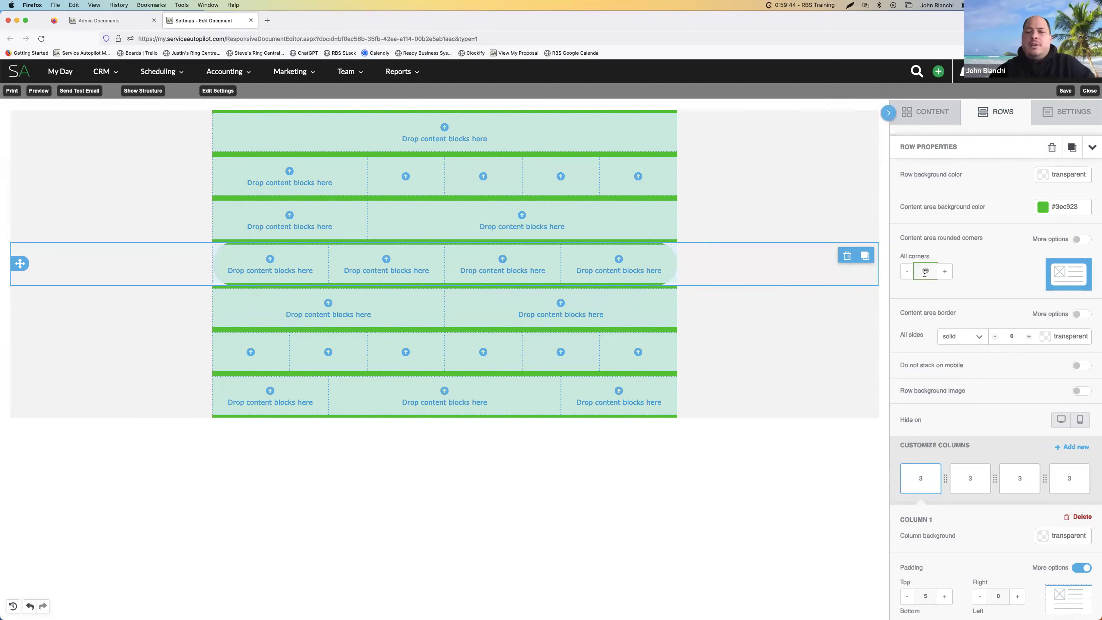
{"action": "key", "text": "BackSpace"}
{"action": "key", "text": "BackSpace"}
{"action": "type", "text": "0"}
{"action": "left_click", "coordinate": [973, 304]}
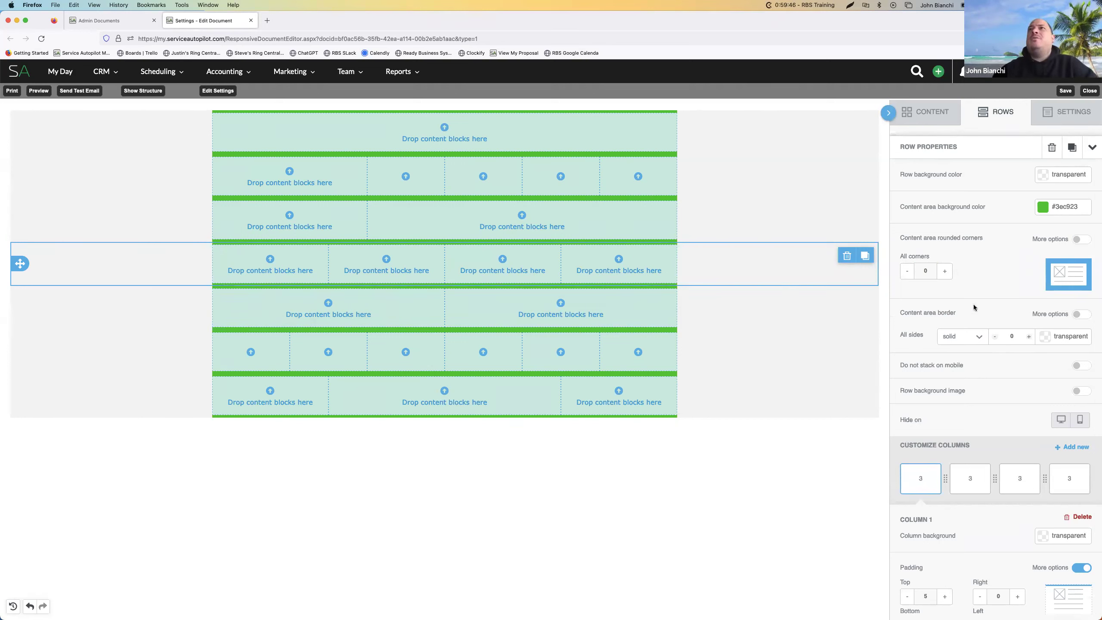
{"action": "left_click", "coordinate": [931, 271]}
{"action": "type", "text": "100"}
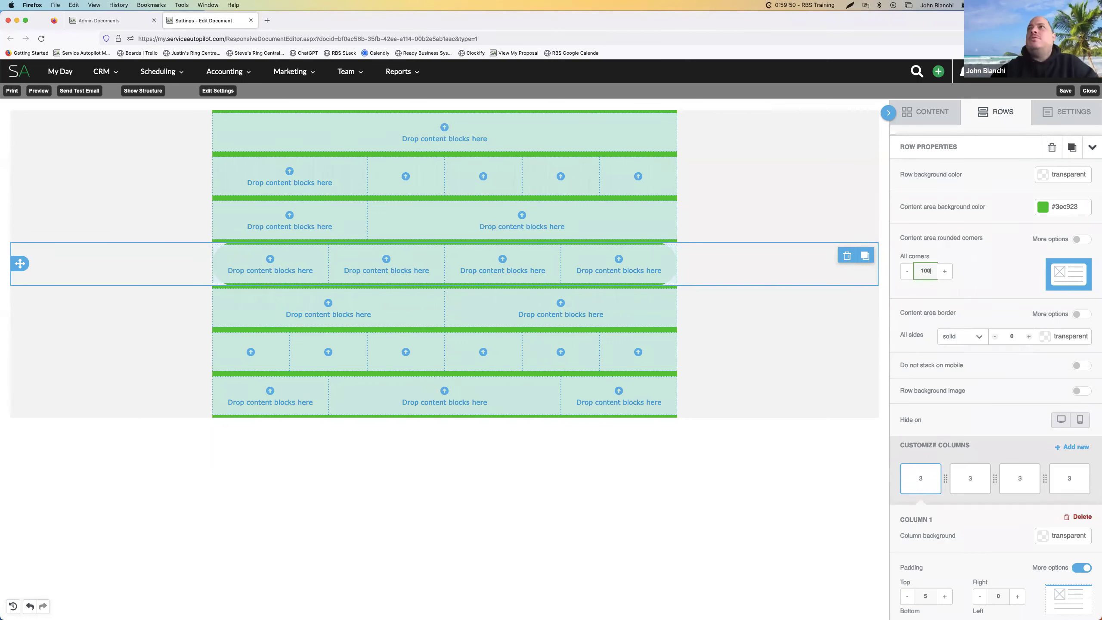
Give the four-column row's content area a solid black #000000 border with a width of 10 on all sides
{"action": "left_click", "coordinate": [1046, 338]}
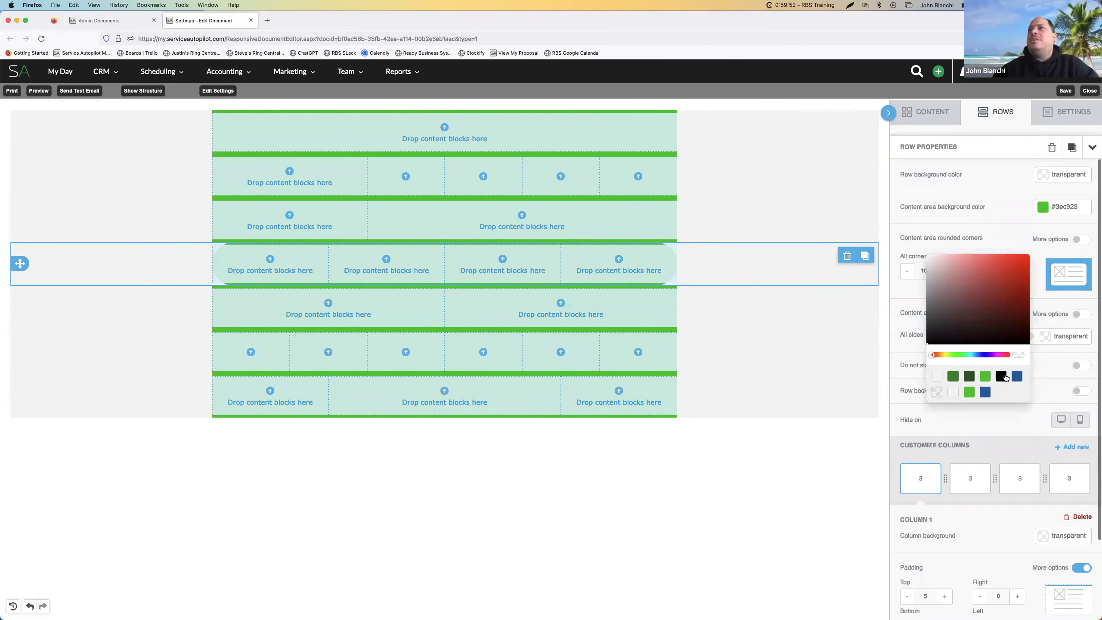
{"action": "left_click", "coordinate": [1006, 376]}
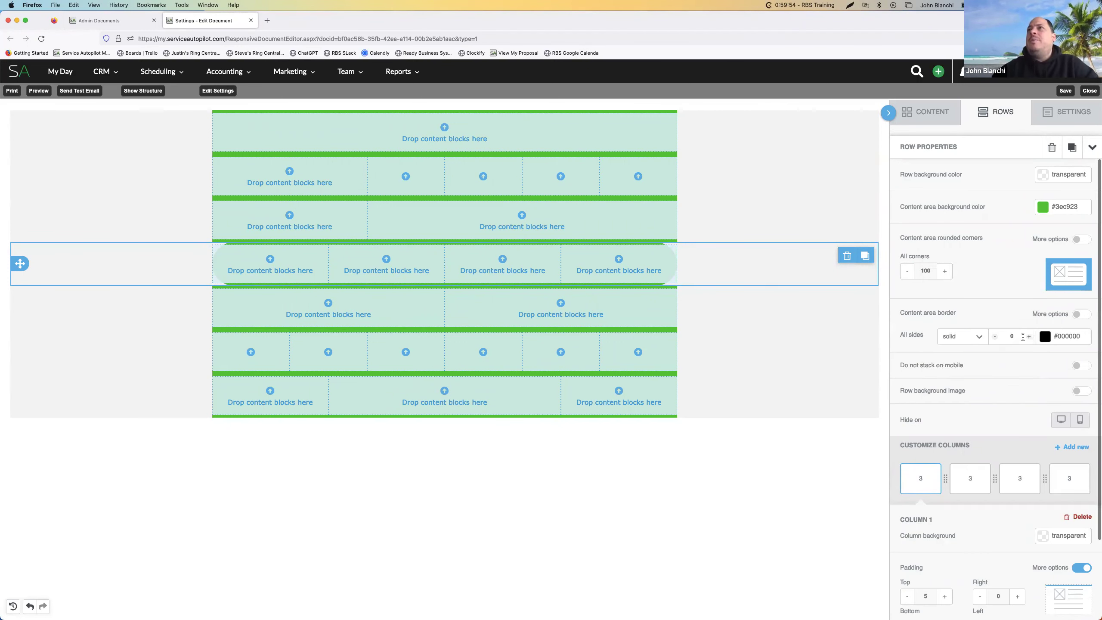
{"action": "left_click", "coordinate": [1028, 338]}
{"action": "left_click", "coordinate": [1028, 337]}
{"action": "left_click", "coordinate": [1029, 337]}
{"action": "left_click", "coordinate": [1028, 337]}
{"action": "left_click", "coordinate": [1028, 337]}
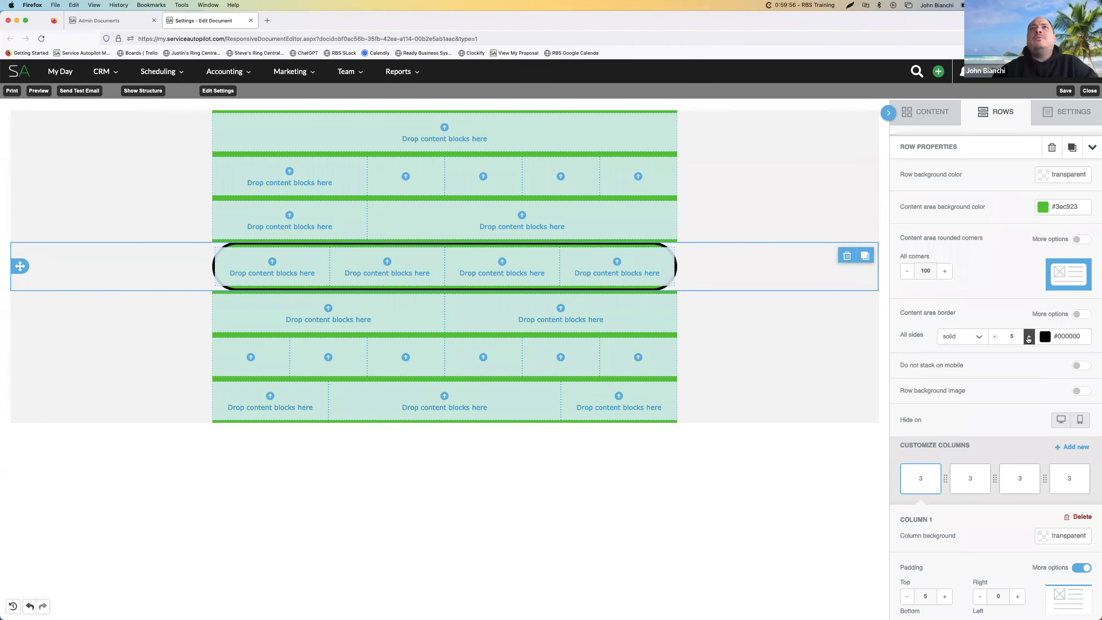
{"action": "left_click", "coordinate": [1028, 338]}
{"action": "left_click", "coordinate": [1029, 338]}
{"action": "left_click", "coordinate": [1029, 338]}
{"action": "left_click", "coordinate": [1029, 338]}
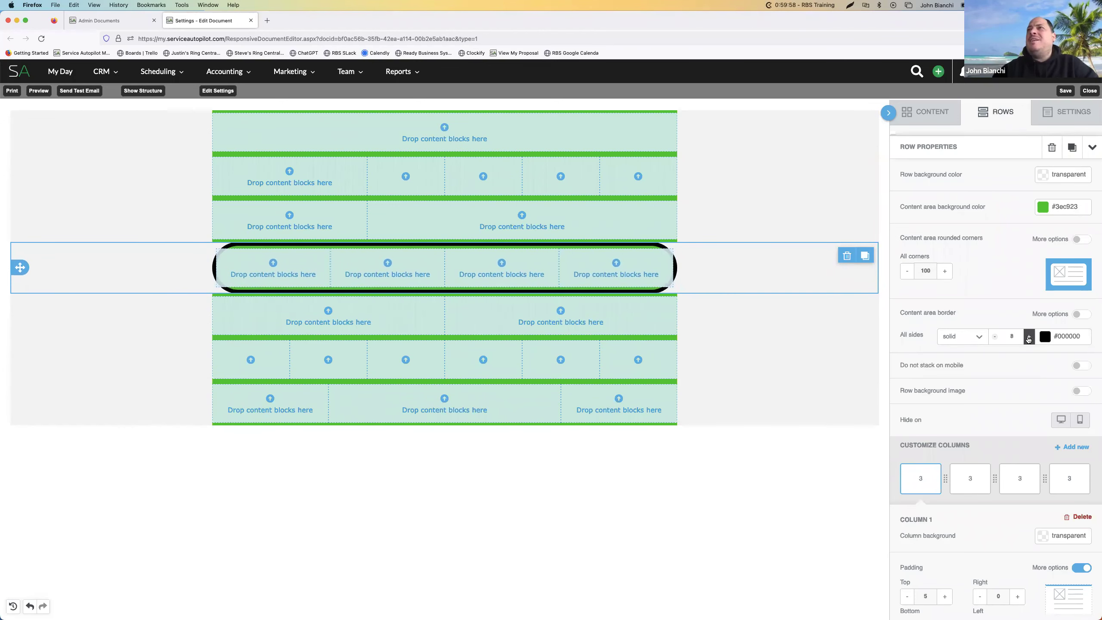
{"action": "left_click", "coordinate": [1028, 338]}
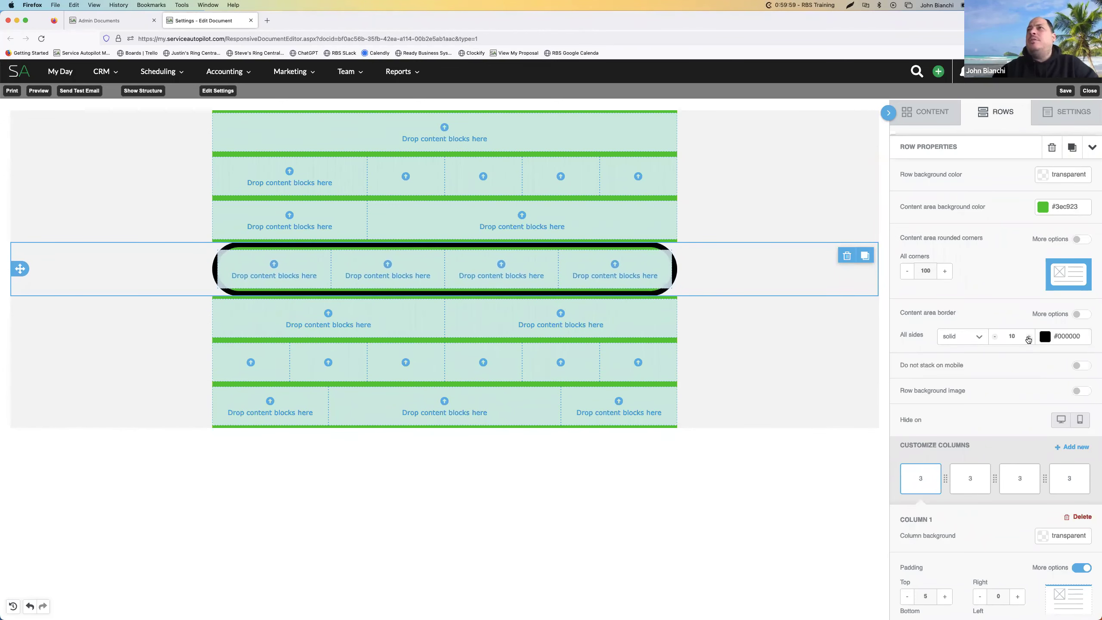
Try the dotted and dashed styles on the content area border, and return it to solid
{"action": "left_click", "coordinate": [978, 338]}
{"action": "left_click", "coordinate": [962, 372]}
{"action": "left_click", "coordinate": [963, 343]}
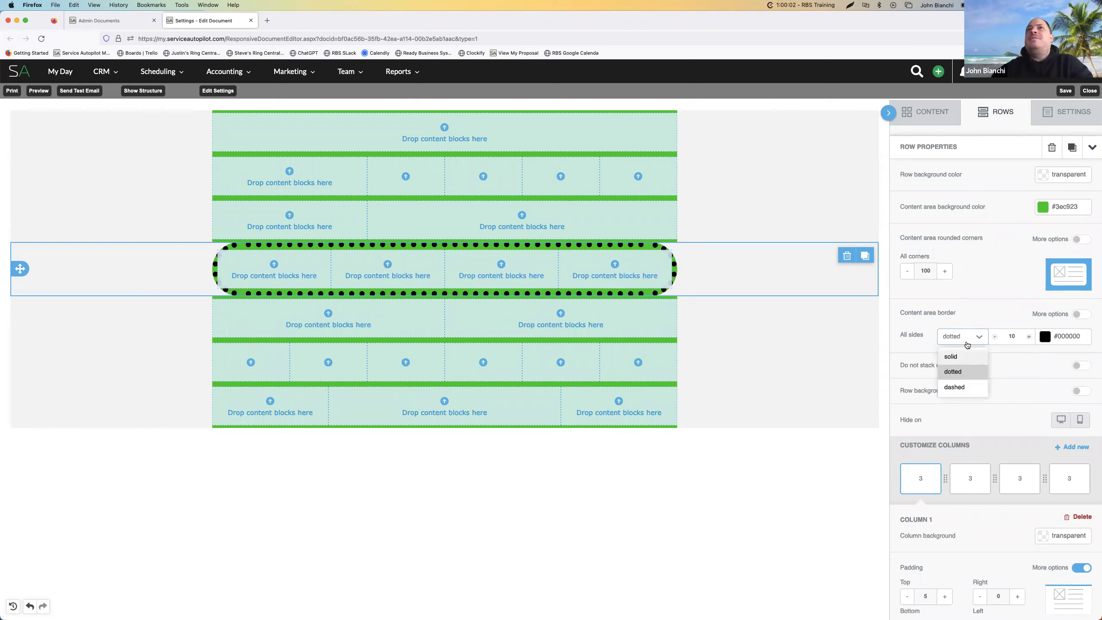
{"action": "left_click", "coordinate": [965, 386]}
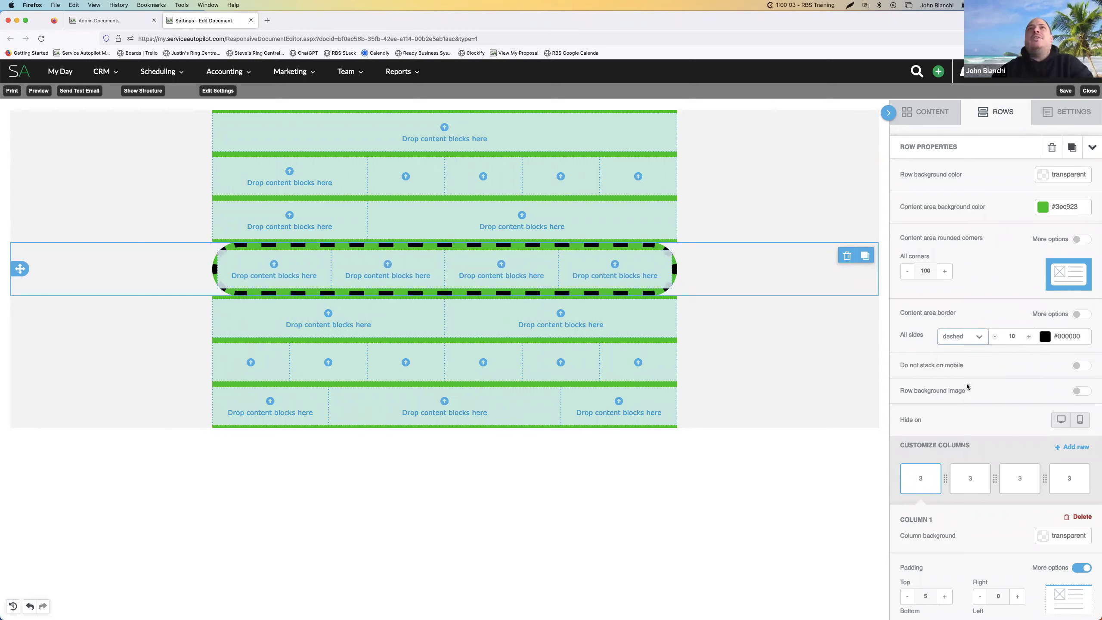
{"action": "left_click", "coordinate": [981, 340]}
{"action": "left_click", "coordinate": [965, 353]}
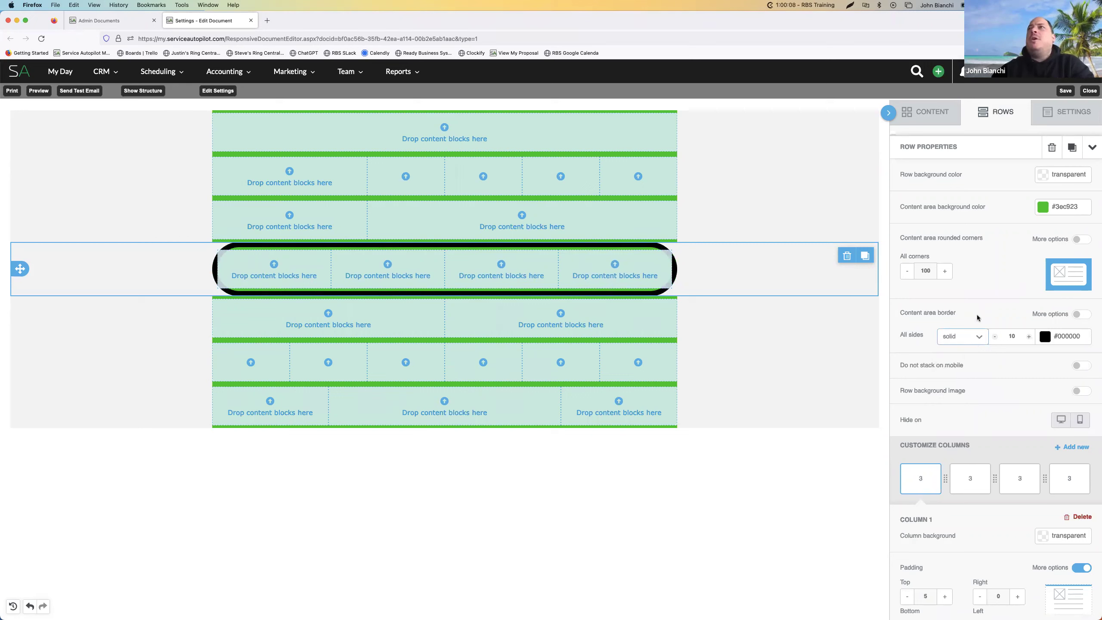
Enable individual border sides for the content area, and color the bottom and top borders blue #0068A5
{"action": "left_click", "coordinate": [1082, 314]}
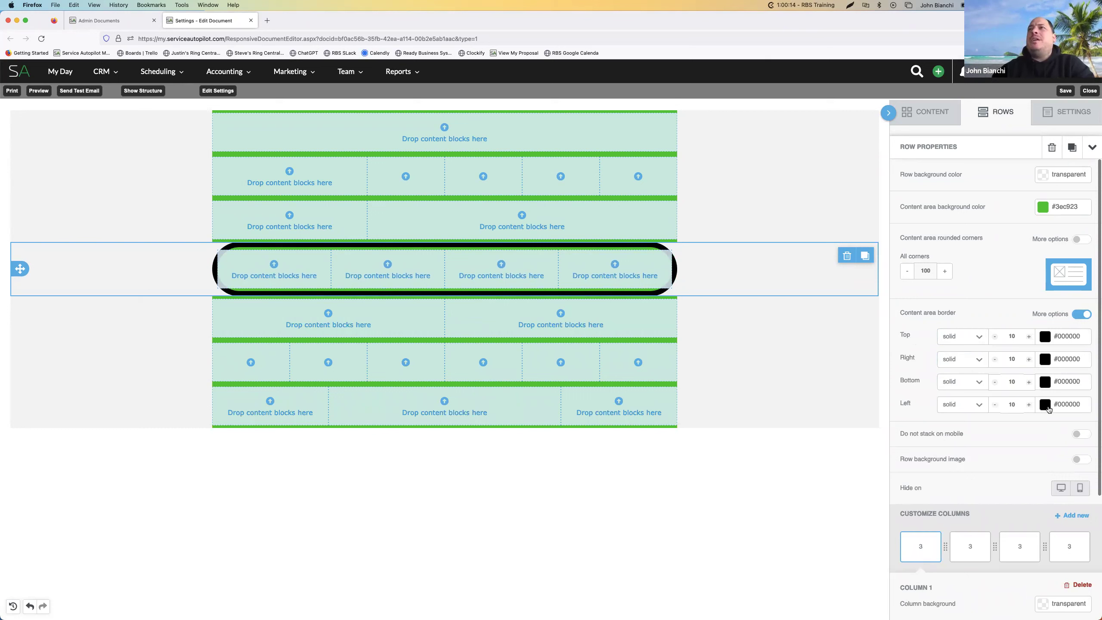
{"action": "left_click", "coordinate": [1045, 382]}
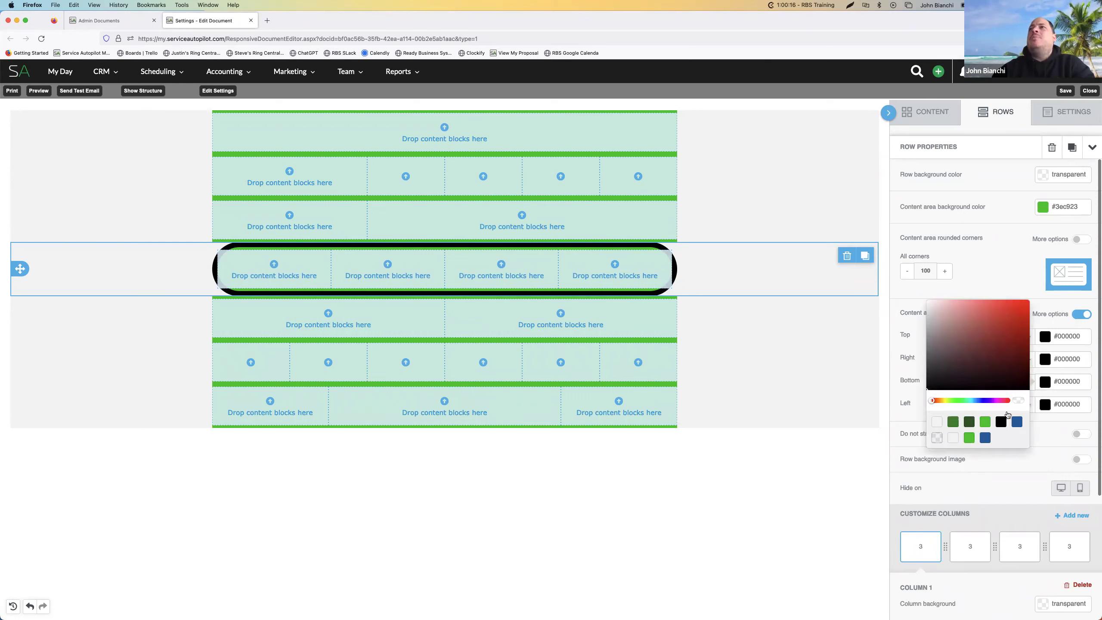
{"action": "left_click", "coordinate": [1019, 424]}
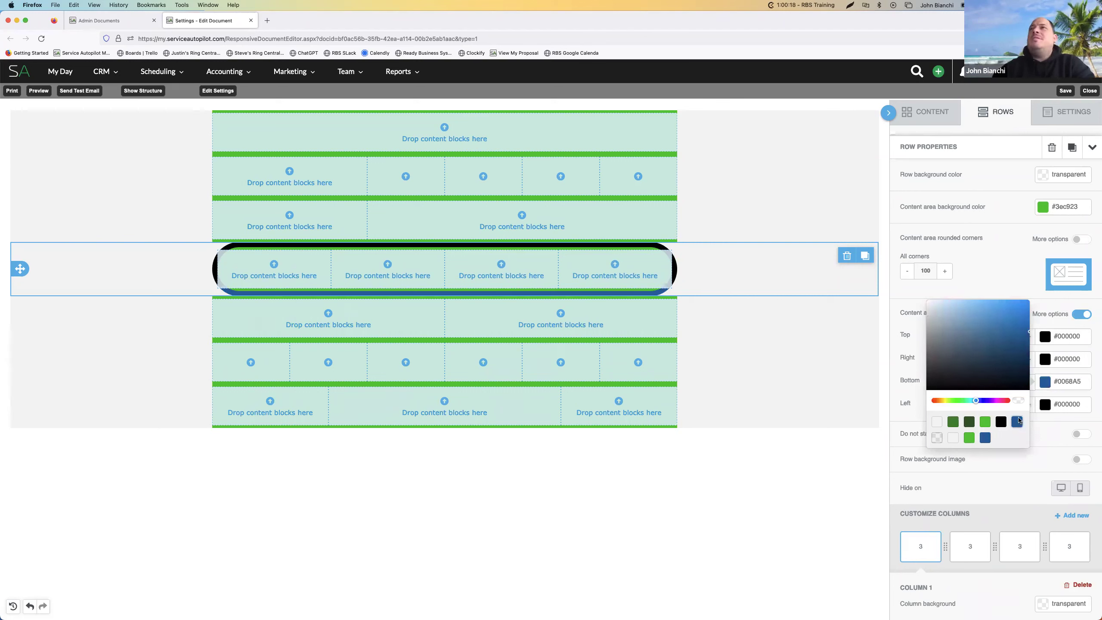
{"action": "left_click", "coordinate": [1045, 336]}
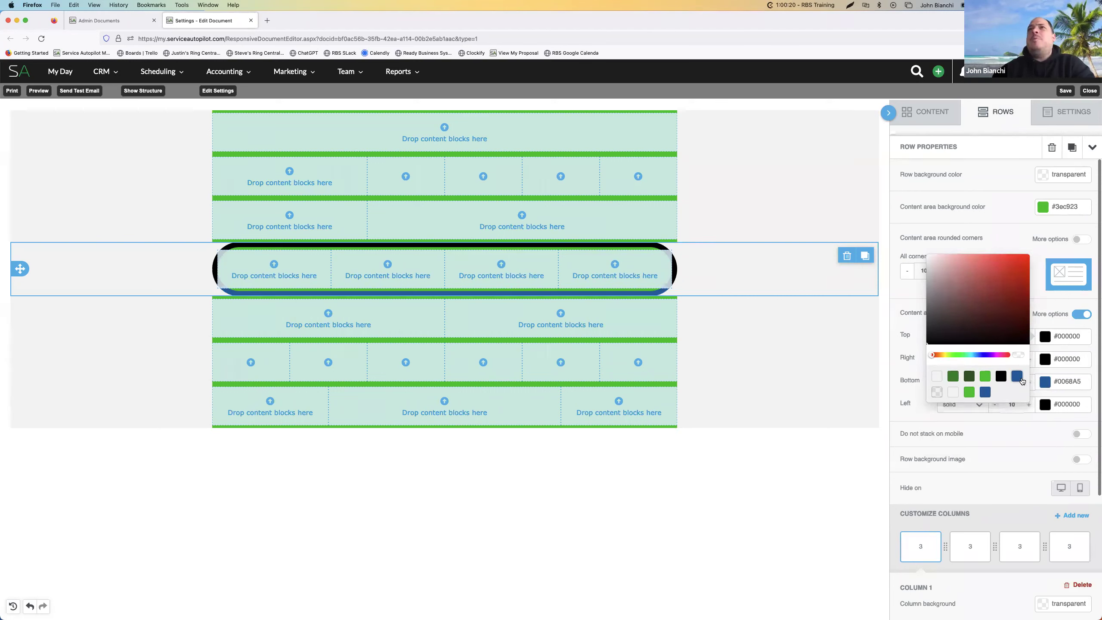
{"action": "left_click", "coordinate": [1016, 377]}
{"action": "left_click", "coordinate": [731, 496]}
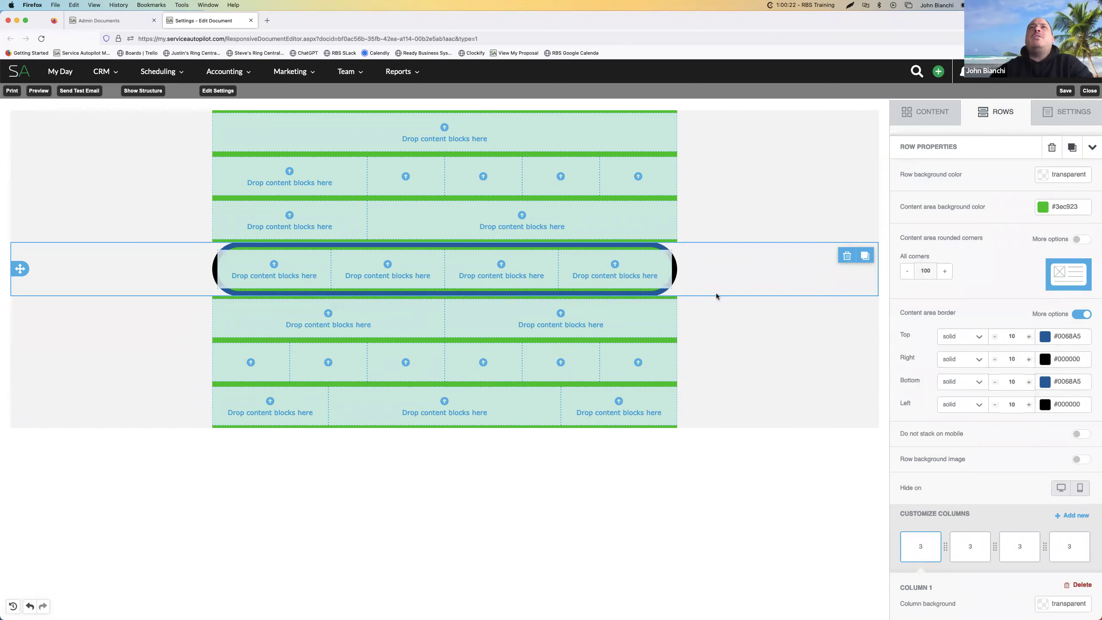
Return the four-column row's content area border to a shared setting for all sides, and make it transparent with a width of 0
{"action": "left_click", "coordinate": [743, 184]}
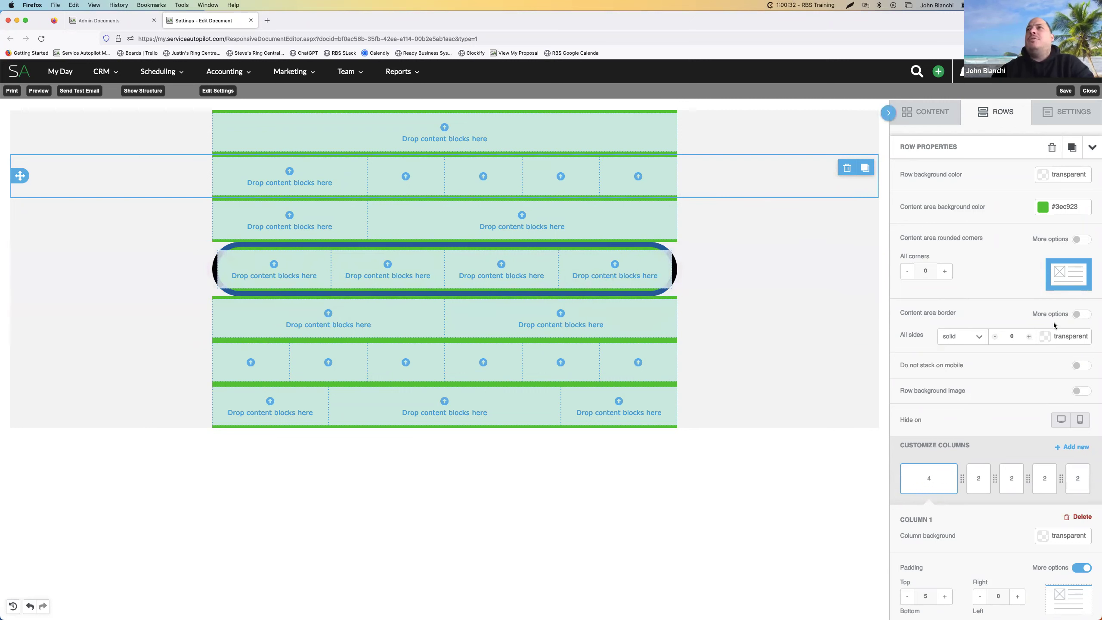
{"action": "left_click", "coordinate": [778, 275]}
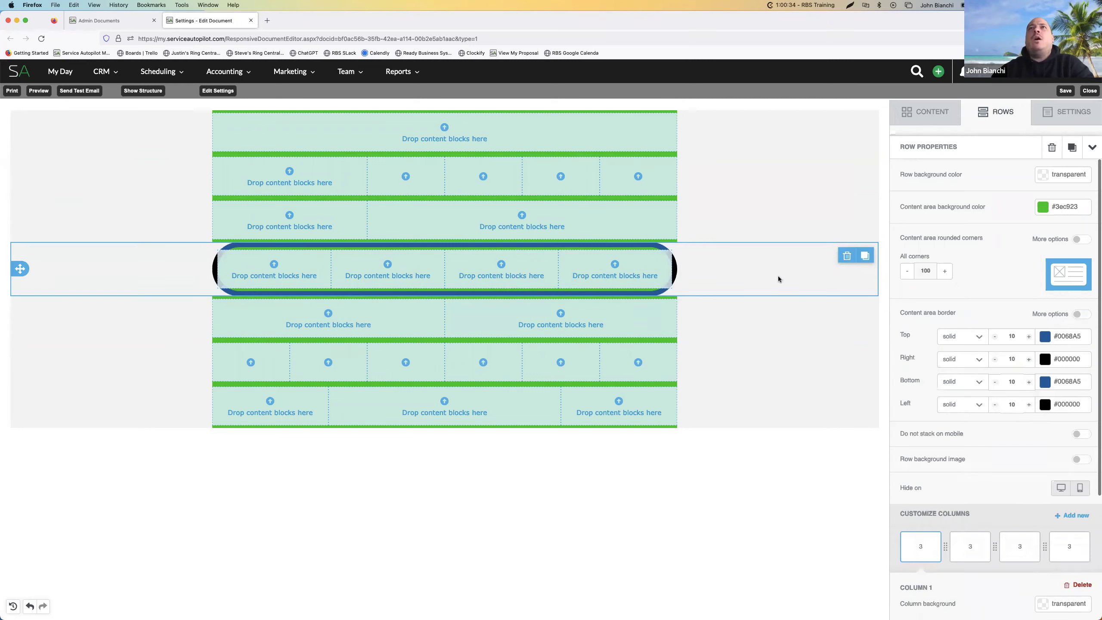
{"action": "left_click", "coordinate": [1081, 316]}
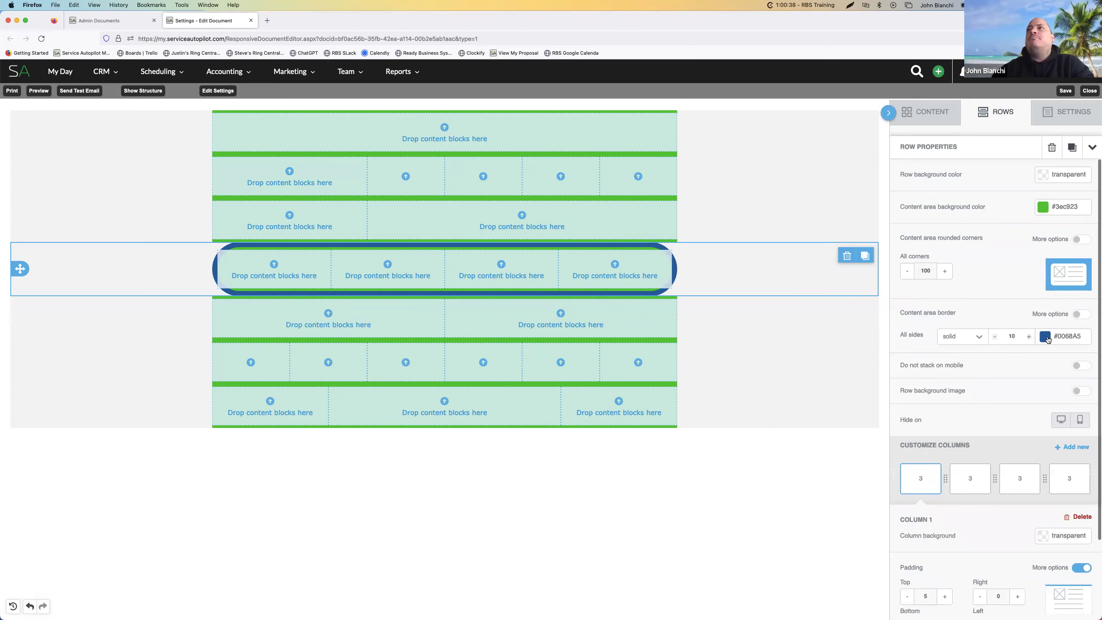
{"action": "left_click", "coordinate": [1046, 337]}
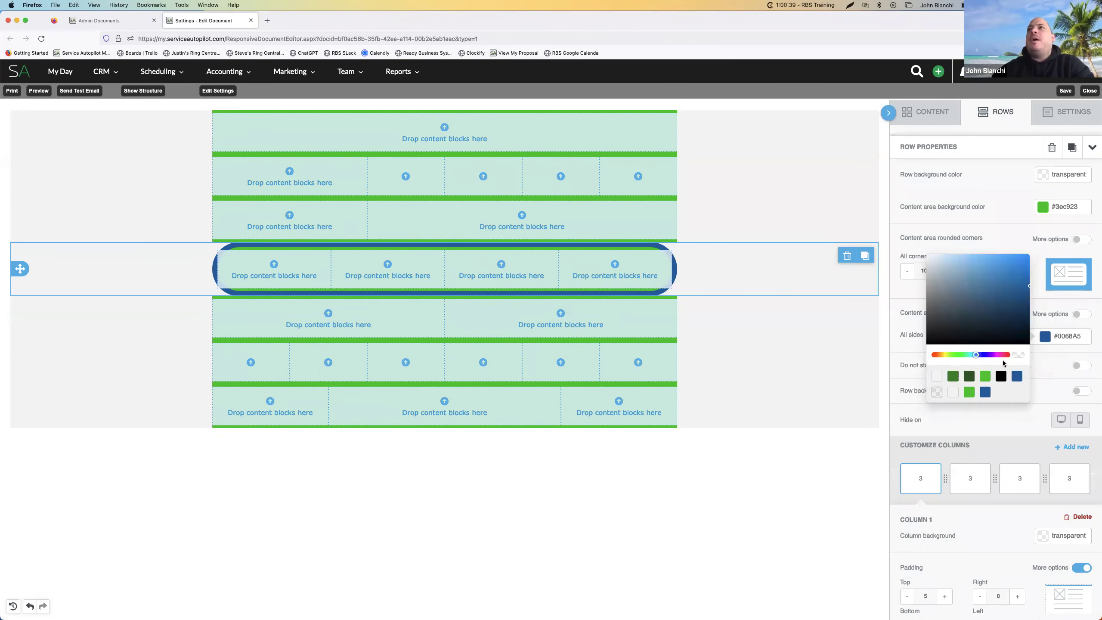
{"action": "left_click", "coordinate": [1019, 355]}
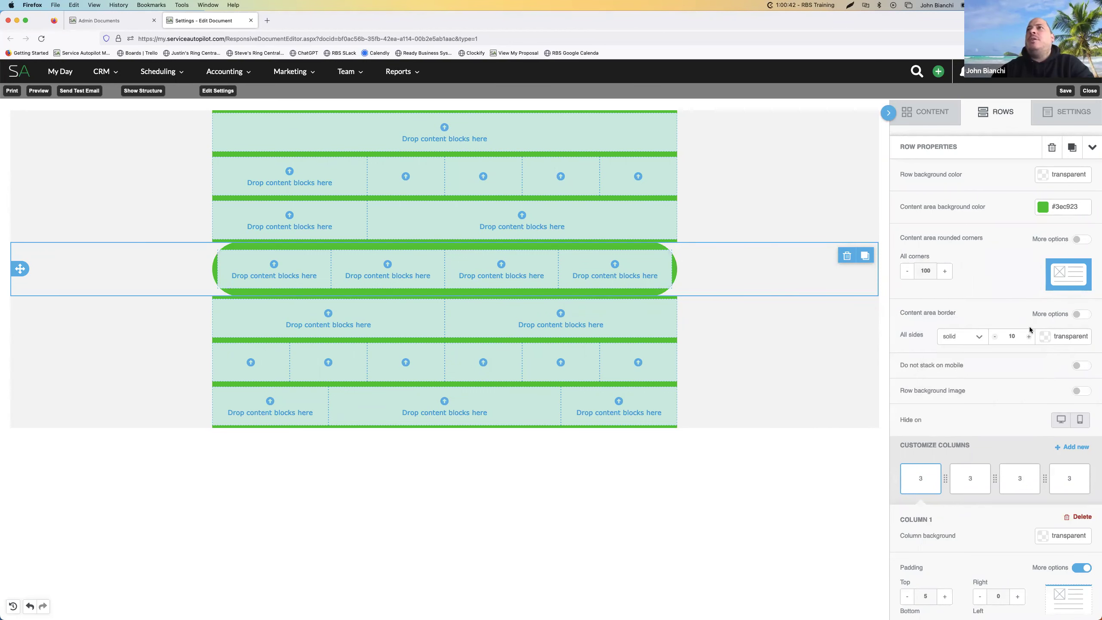
{"action": "left_click", "coordinate": [995, 338]}
{"action": "left_click", "coordinate": [996, 338]}
{"action": "left_click", "coordinate": [996, 338]}
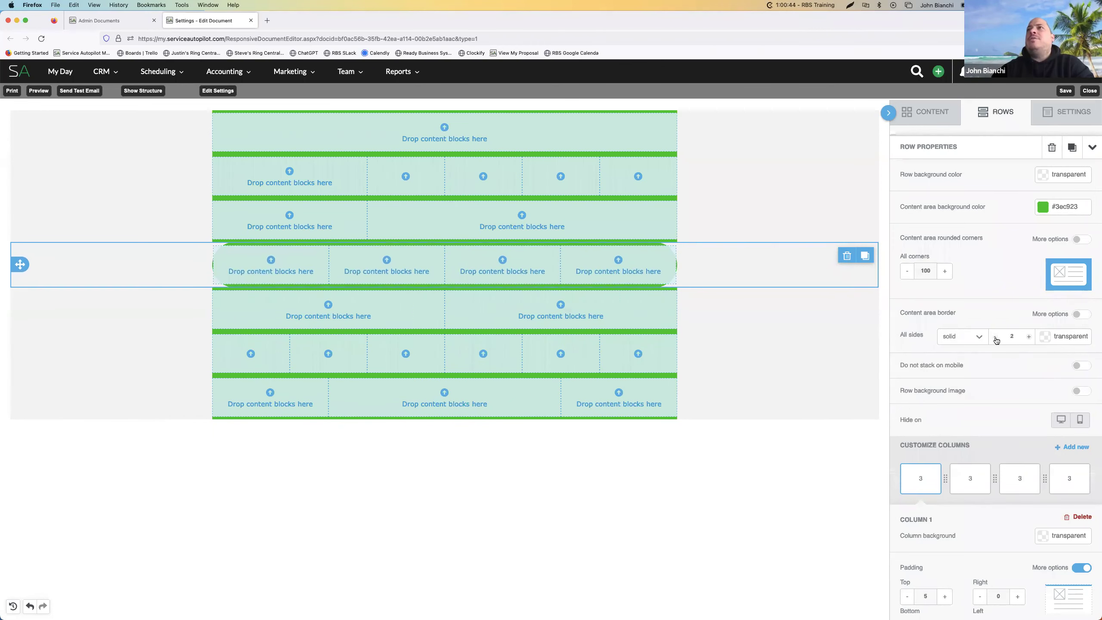
{"action": "left_click", "coordinate": [995, 338]}
{"action": "left_click", "coordinate": [996, 338]}
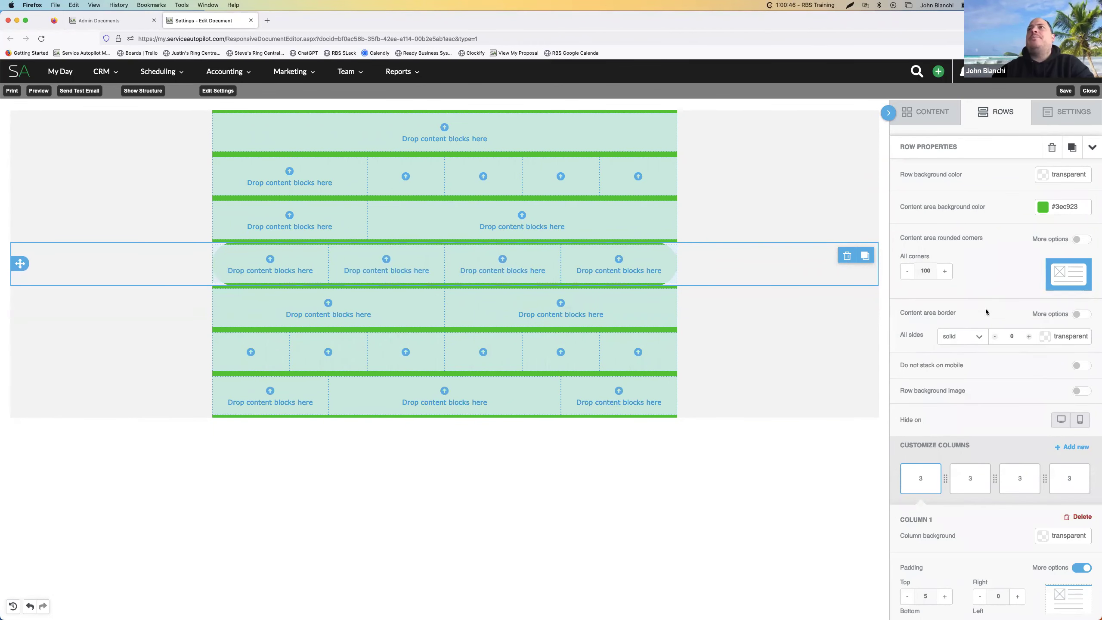
Set the four-column row's rounding to 0 for all corners, and toggle Do not stack on mobile on and back off
{"action": "left_click", "coordinate": [927, 271]}
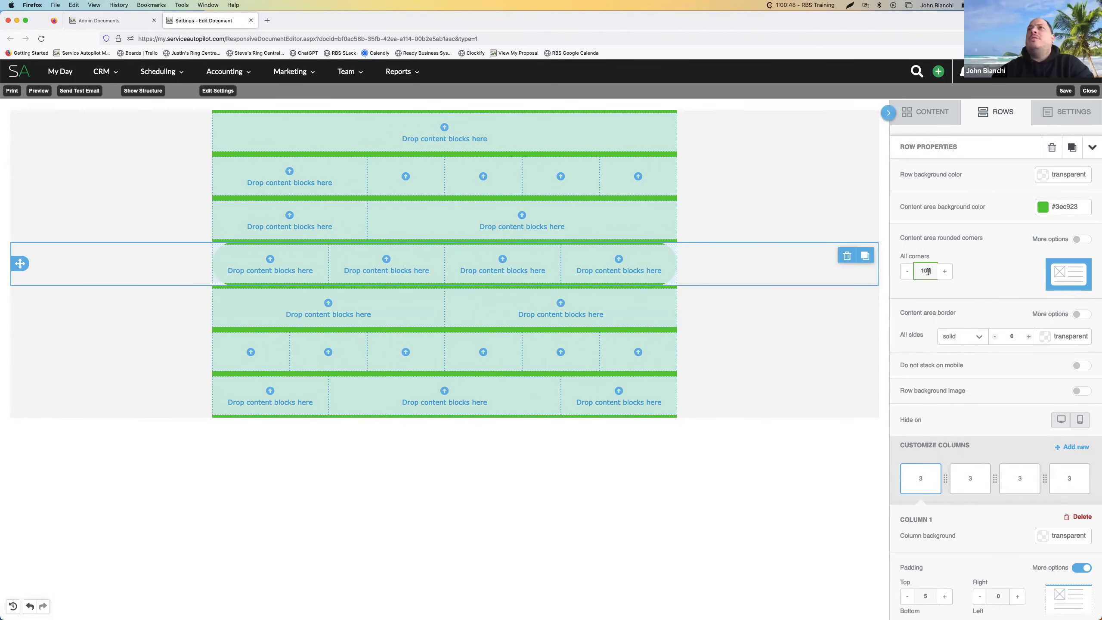
{"action": "key", "text": "super+a"}
{"action": "type", "text": "0"}
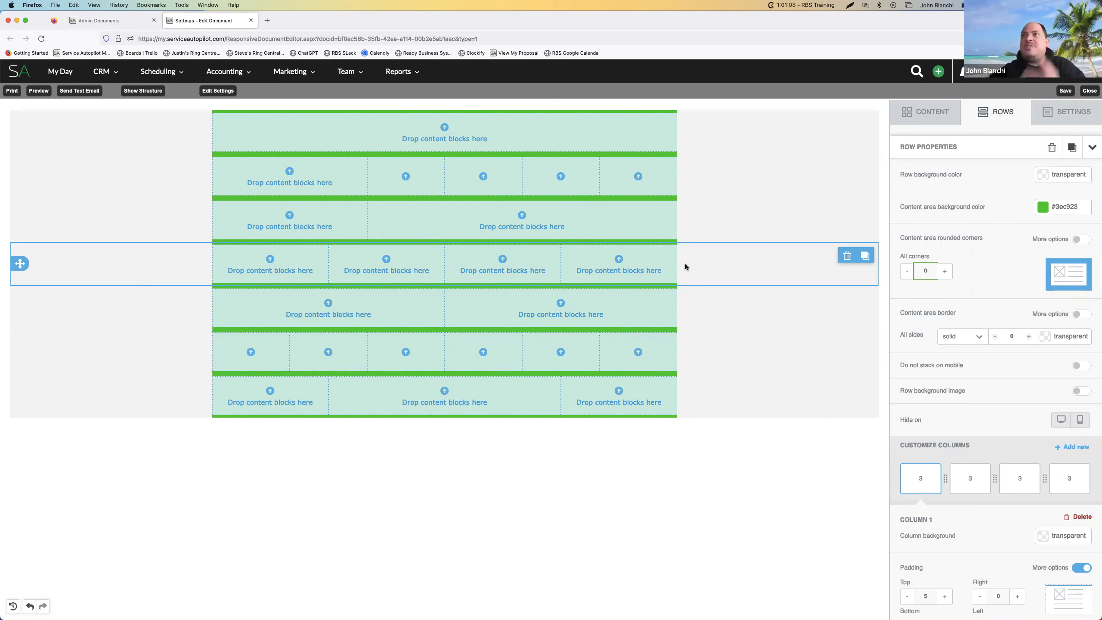
{"action": "left_click", "coordinate": [1080, 366]}
{"action": "left_click", "coordinate": [1080, 366]}
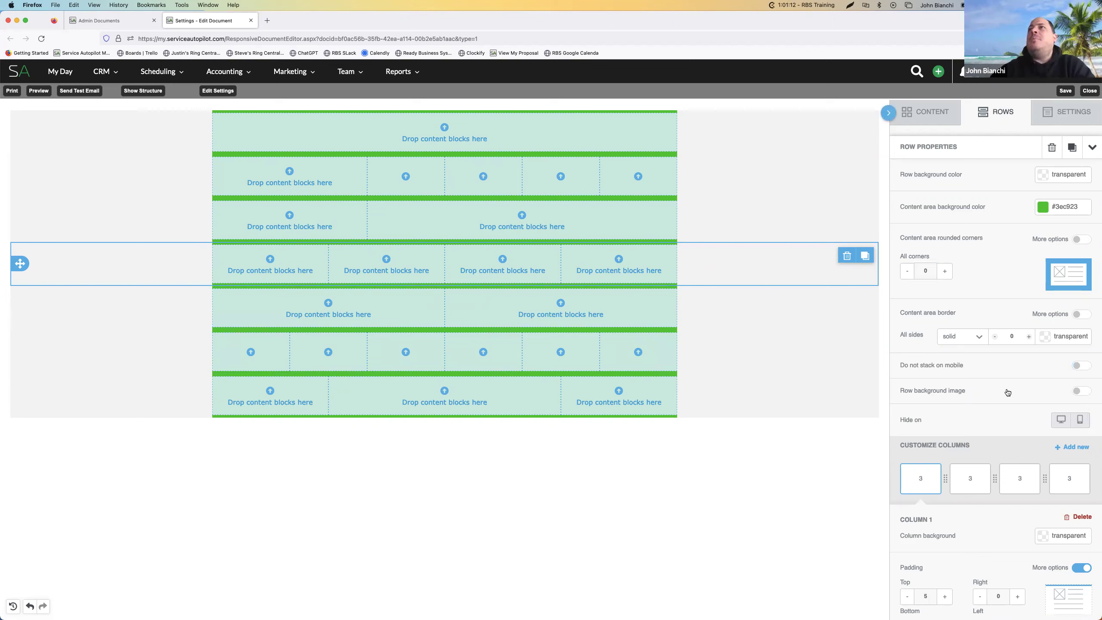
Enable a background image for the four-column row, insert the pexels-photo-258330 image, and apply it to the whole row
{"action": "left_click", "coordinate": [1071, 393]}
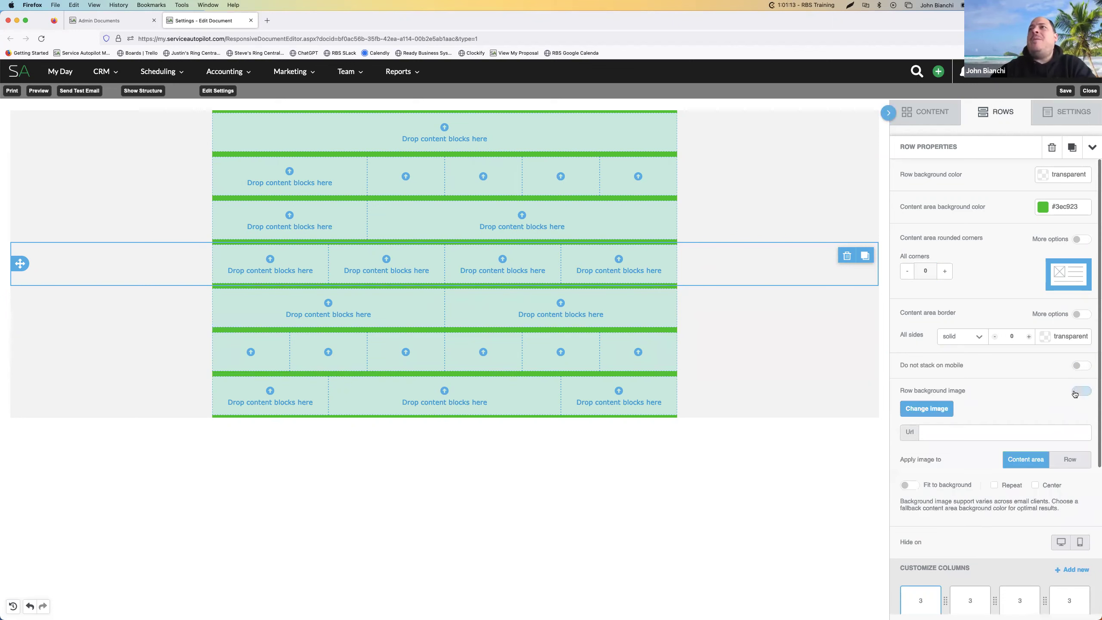
{"action": "left_click", "coordinate": [939, 412]}
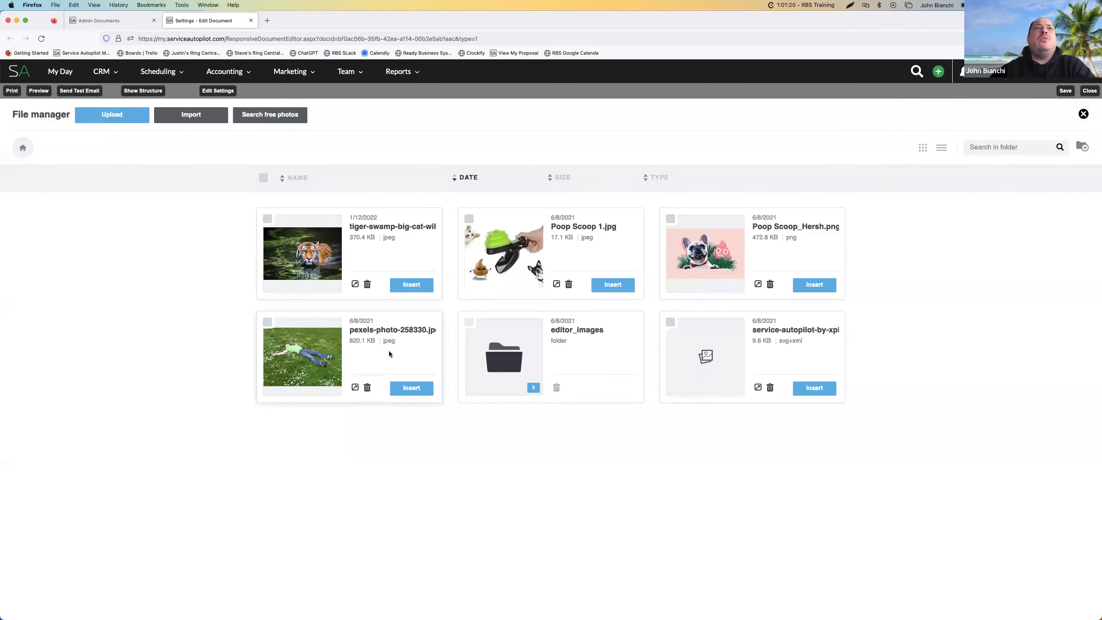
{"action": "left_click", "coordinate": [405, 388]}
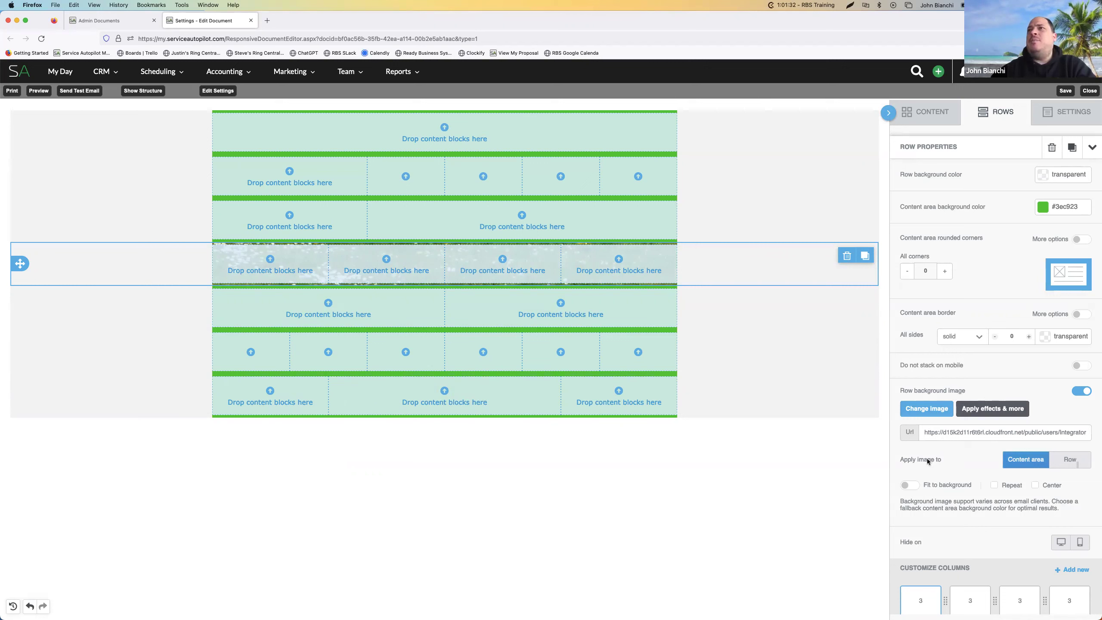
{"action": "left_click", "coordinate": [1080, 461]}
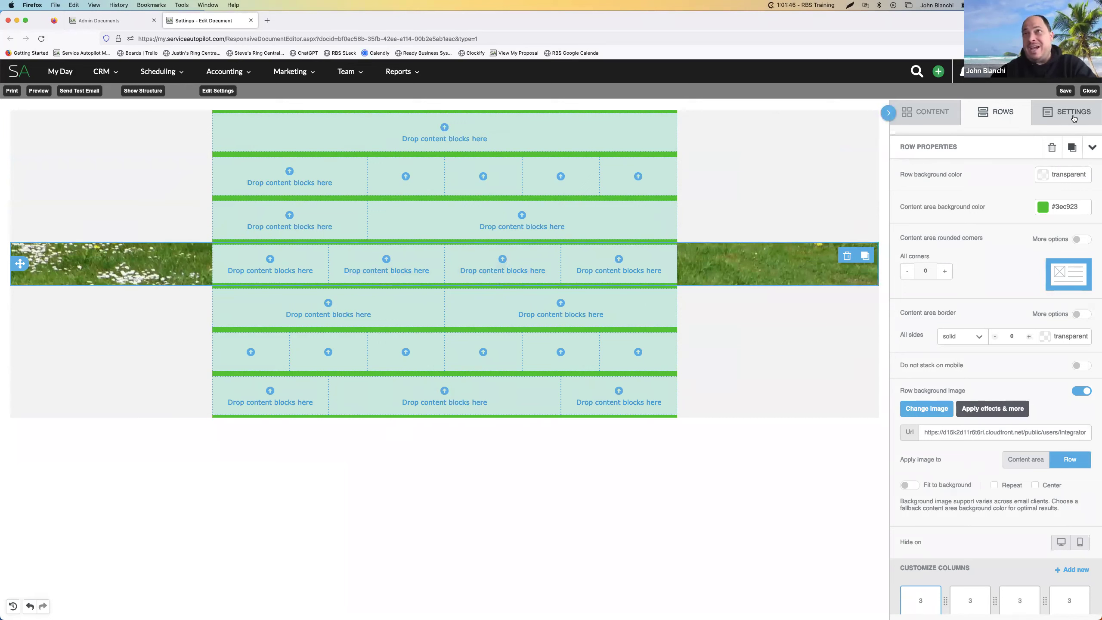
Try the lawn photo as a background image across the whole two-column 4/8 row, and turn the background image off again
{"action": "left_click", "coordinate": [766, 216]}
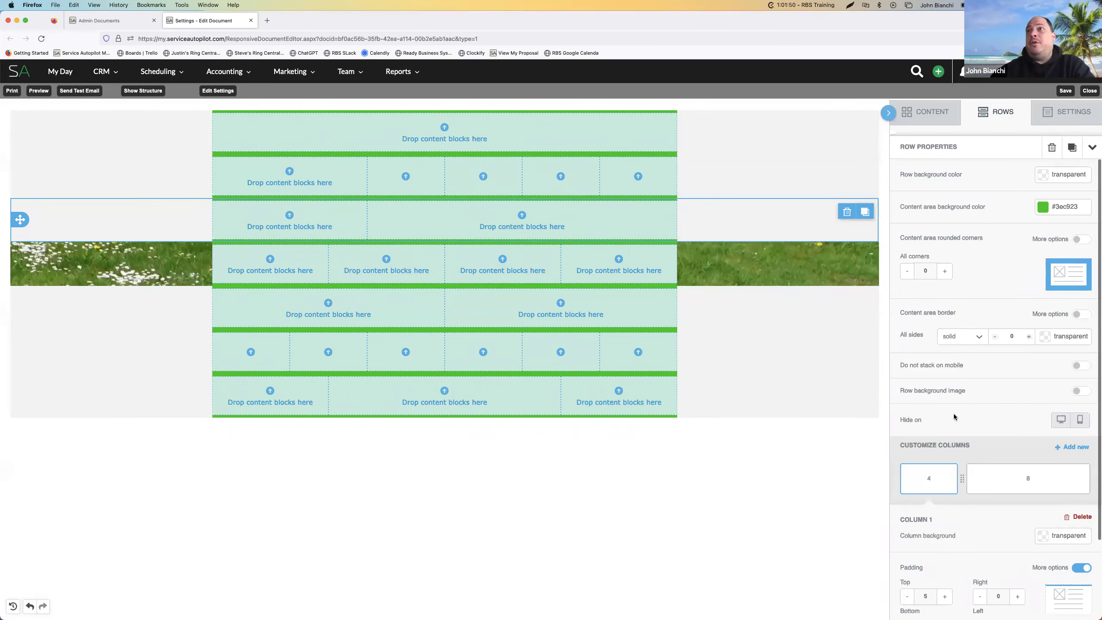
{"action": "left_click", "coordinate": [1080, 391]}
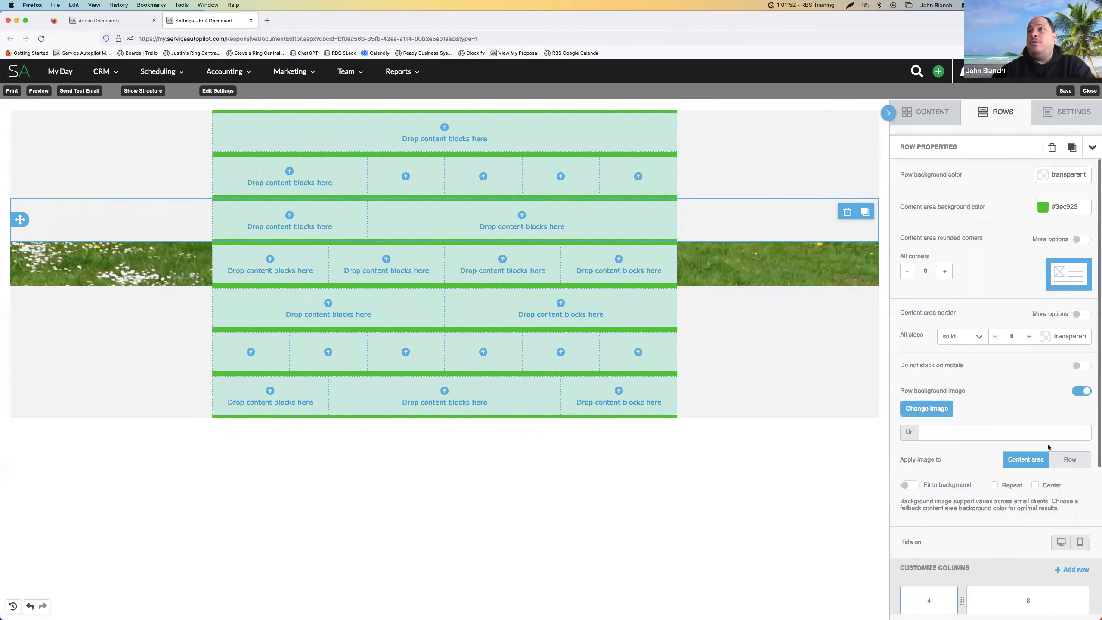
{"action": "left_click", "coordinate": [1070, 459]}
{"action": "left_click", "coordinate": [929, 410]}
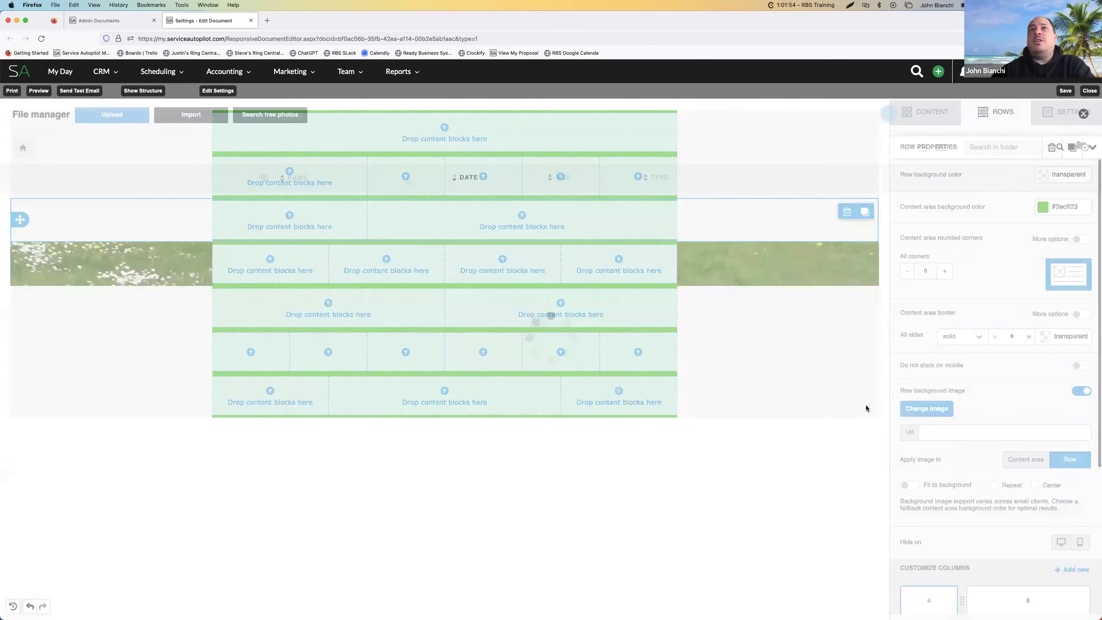
{"action": "left_click", "coordinate": [305, 355]}
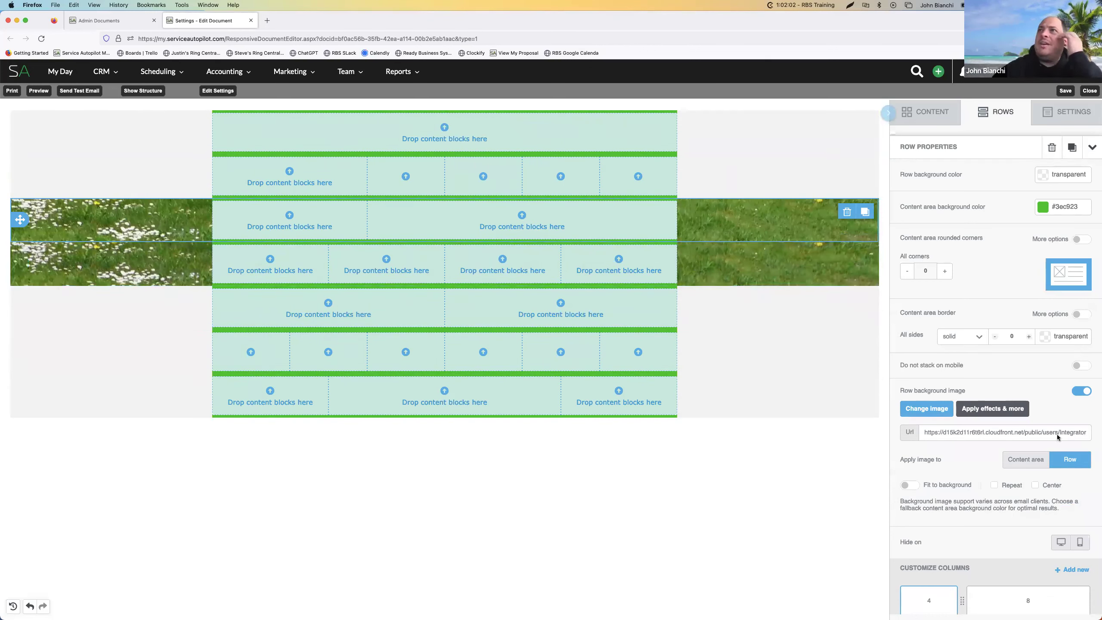
{"action": "left_click", "coordinate": [1082, 391]}
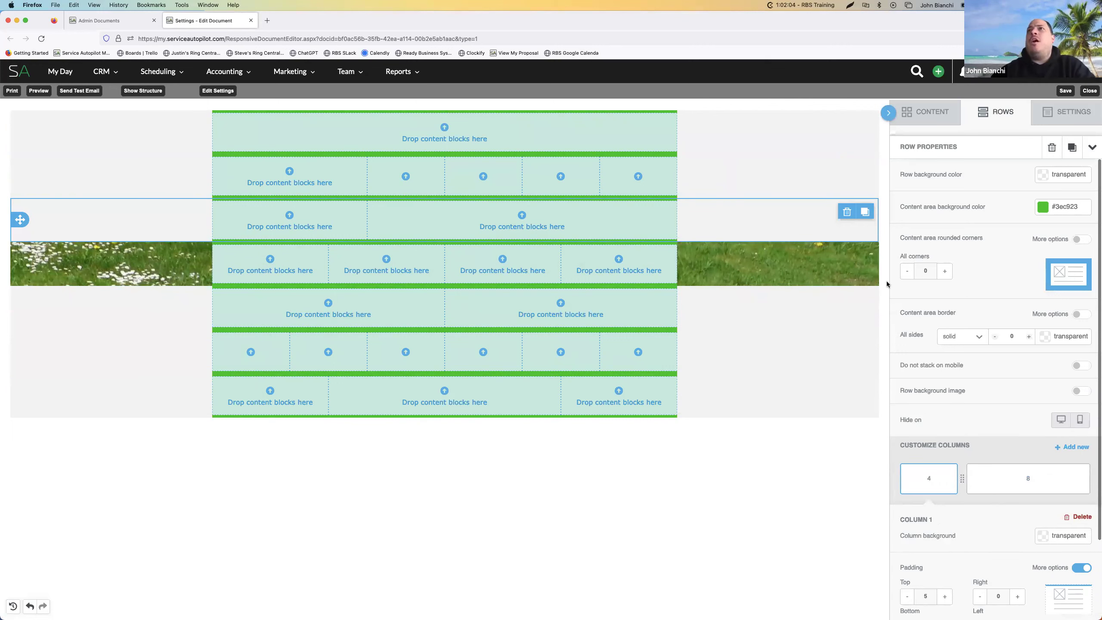
Turn off the row background image of the four-column row
{"action": "left_click", "coordinate": [874, 278]}
{"action": "left_click", "coordinate": [1082, 391]}
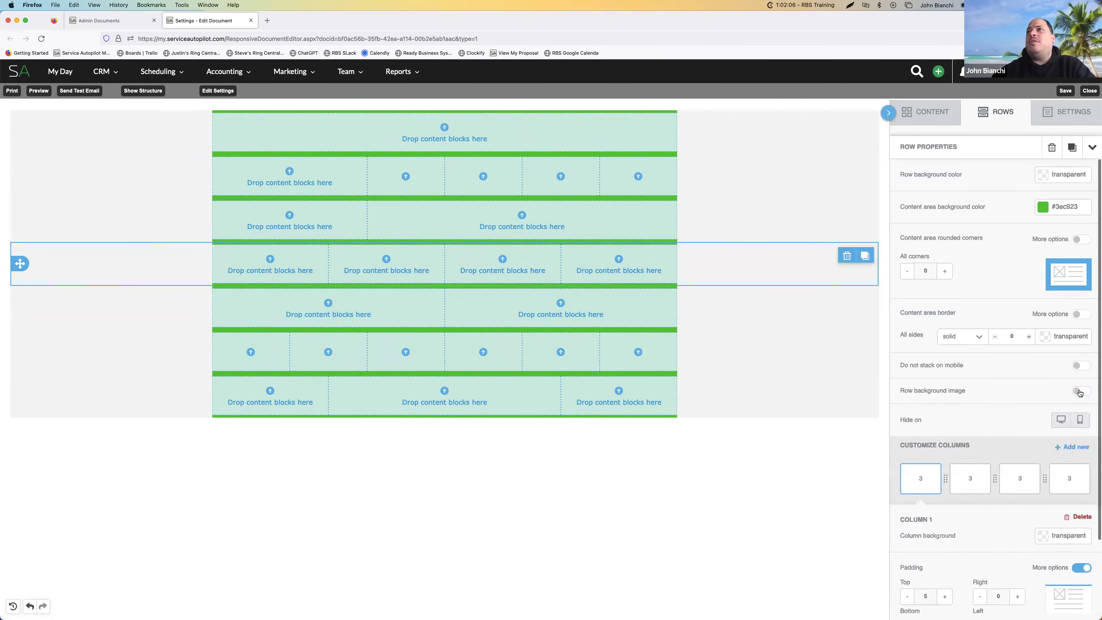
Reapply the lawn photo across the whole four-column row with Fit to background enabled, and switch the background image off again
{"action": "left_click", "coordinate": [1082, 392]}
{"action": "left_click", "coordinate": [1076, 461]}
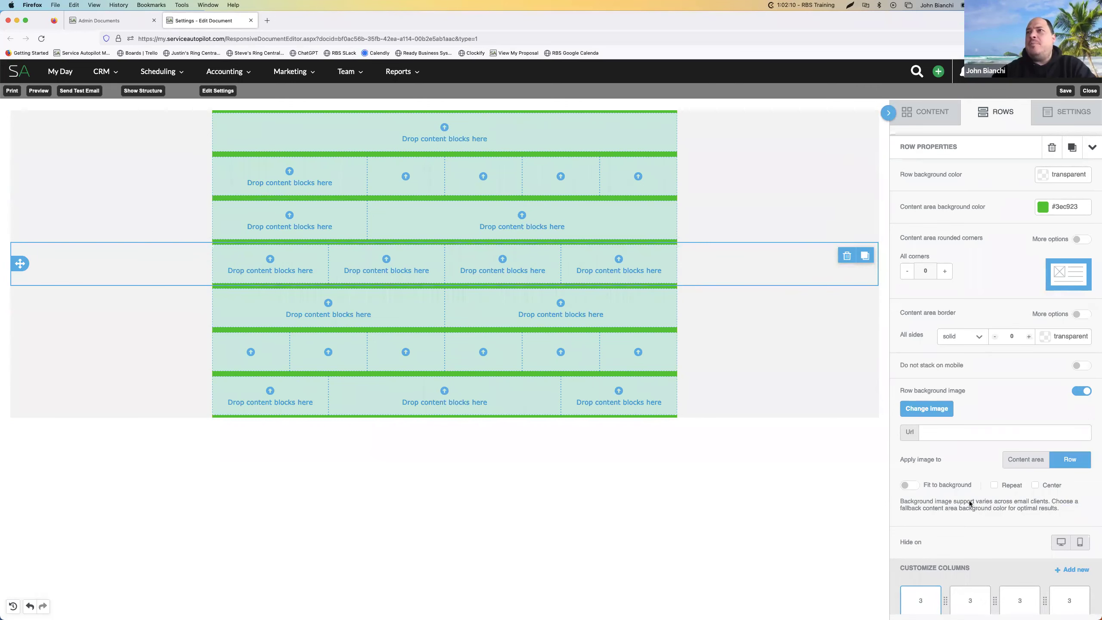
{"action": "left_click", "coordinate": [926, 409]}
{"action": "left_click", "coordinate": [411, 387]}
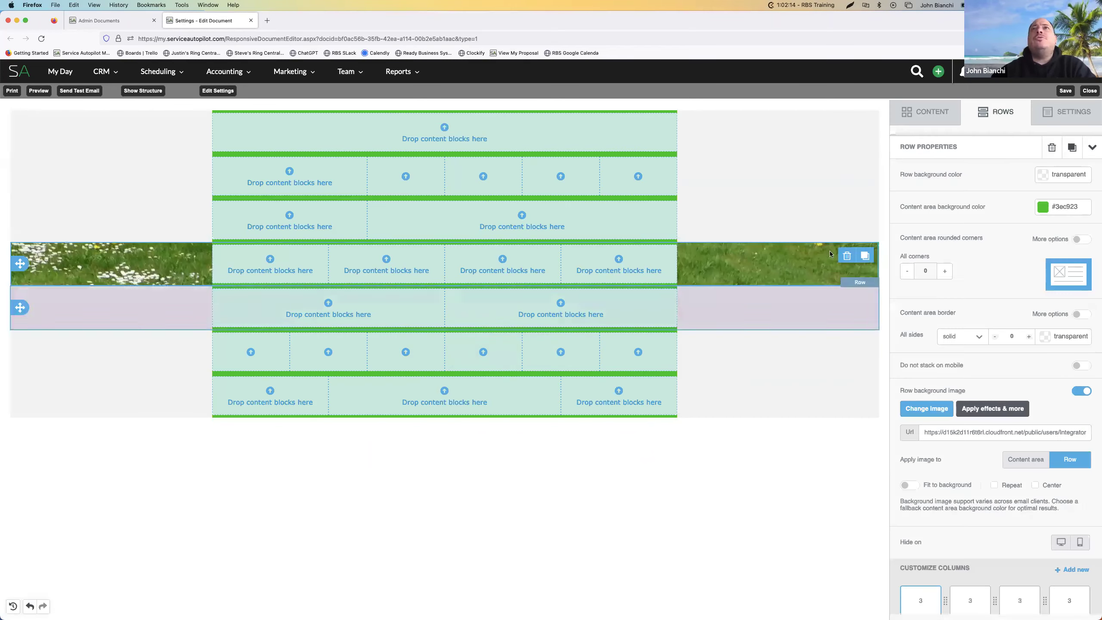
{"action": "left_click", "coordinate": [907, 486]}
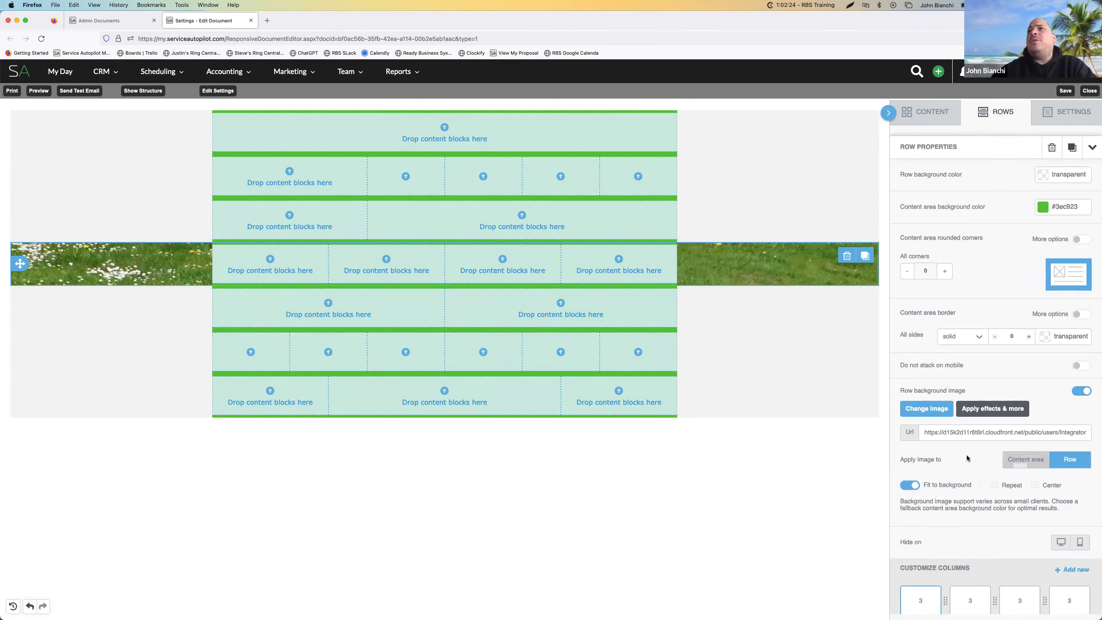
{"action": "left_click", "coordinate": [1075, 393]}
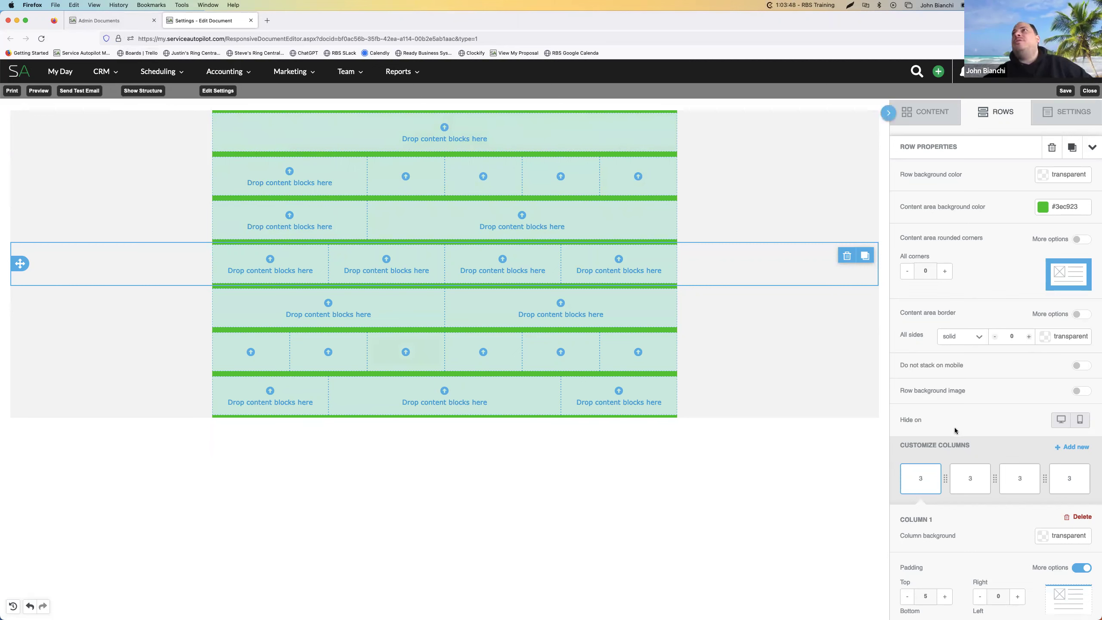
{"action": "scroll", "coordinate": [954, 427], "scroll_direction": "down", "scroll_amount": 1}
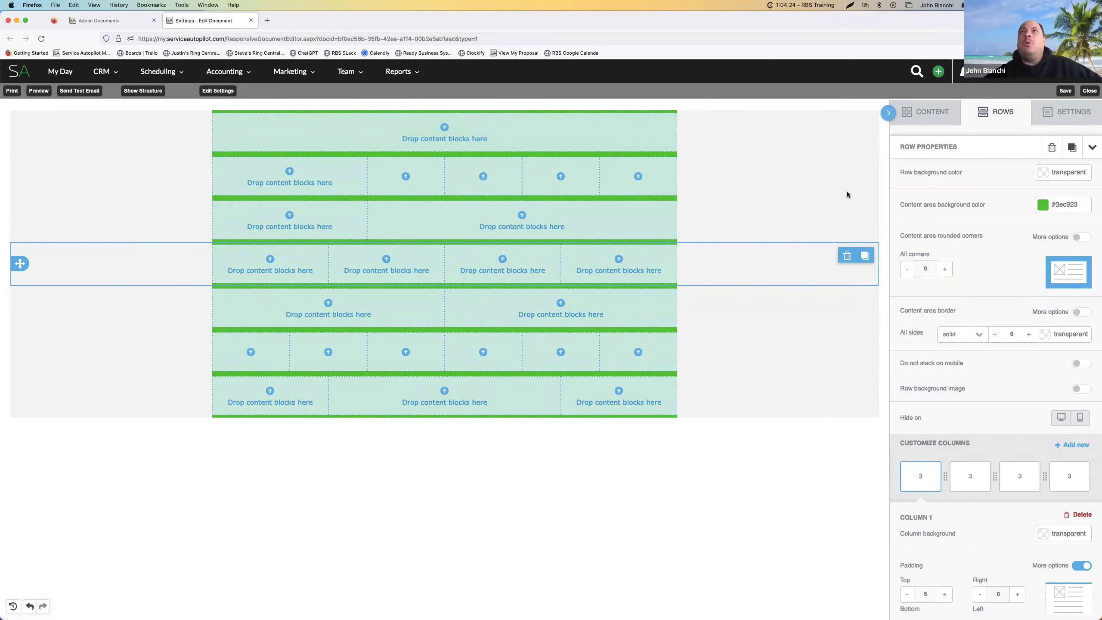
{"action": "left_click", "coordinate": [720, 139]}
{"action": "left_click", "coordinate": [722, 176]}
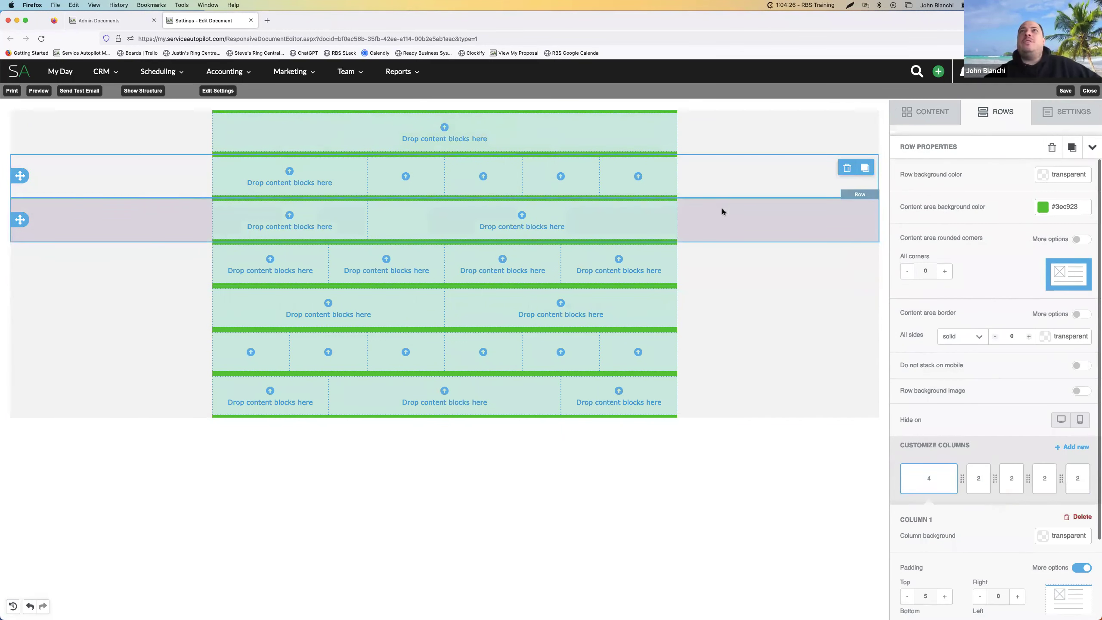
{"action": "left_click", "coordinate": [721, 209]}
{"action": "left_click", "coordinate": [607, 138]}
Select the five-column row and look through the background, padding and border settings of its individual columns
{"action": "left_click", "coordinate": [705, 189]}
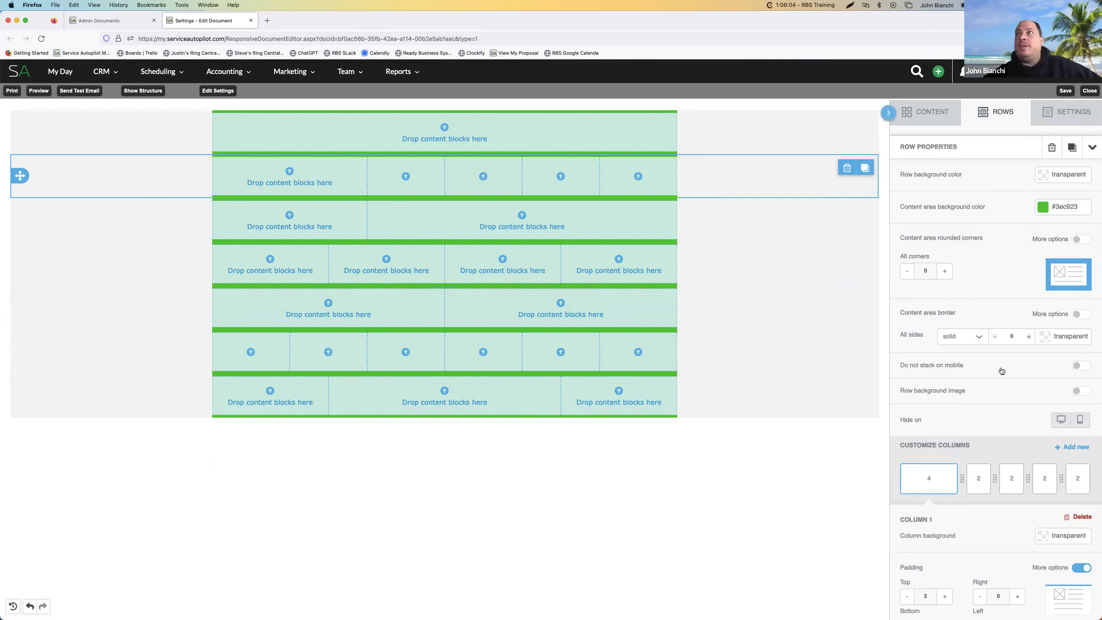
{"action": "scroll", "coordinate": [1004, 431], "scroll_direction": "down", "scroll_amount": 3}
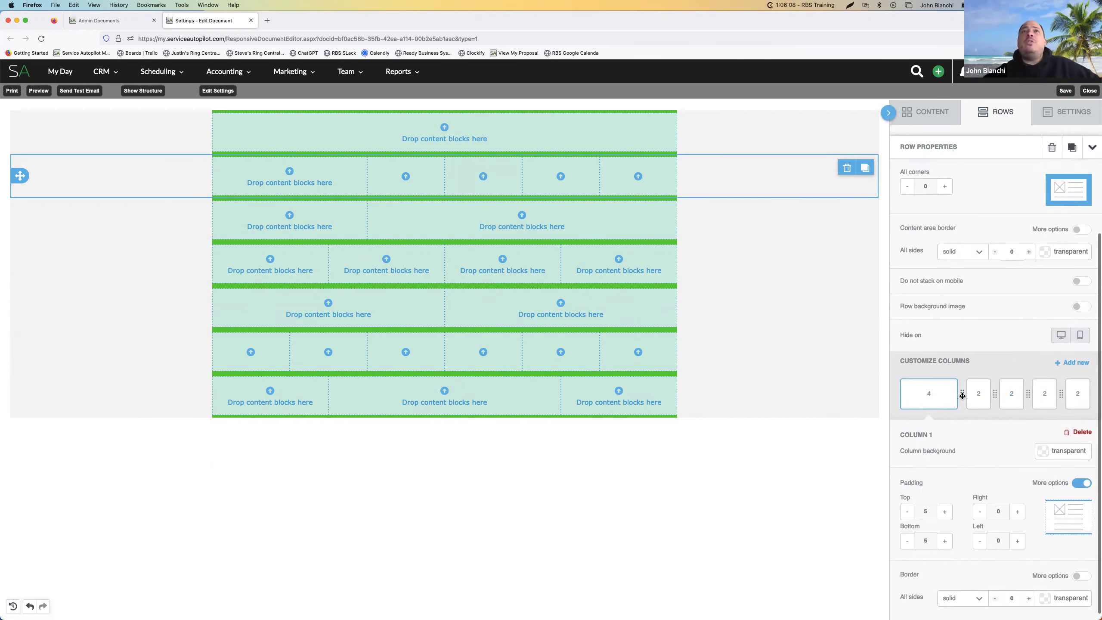
{"action": "scroll", "coordinate": [959, 394], "scroll_direction": "up", "scroll_amount": 1}
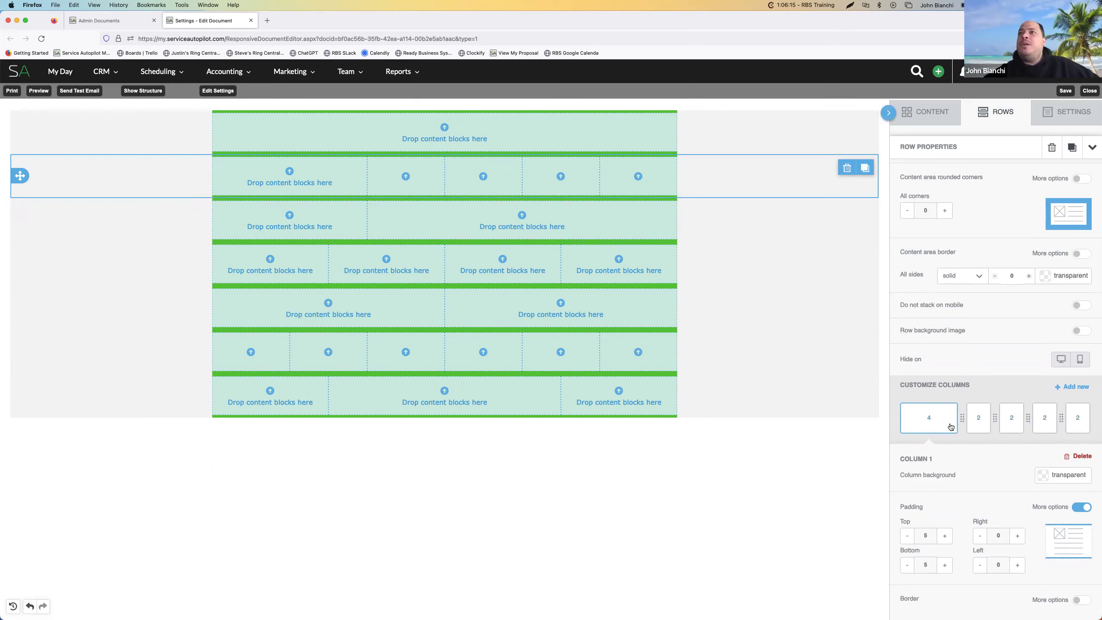
{"action": "left_click", "coordinate": [1011, 424]}
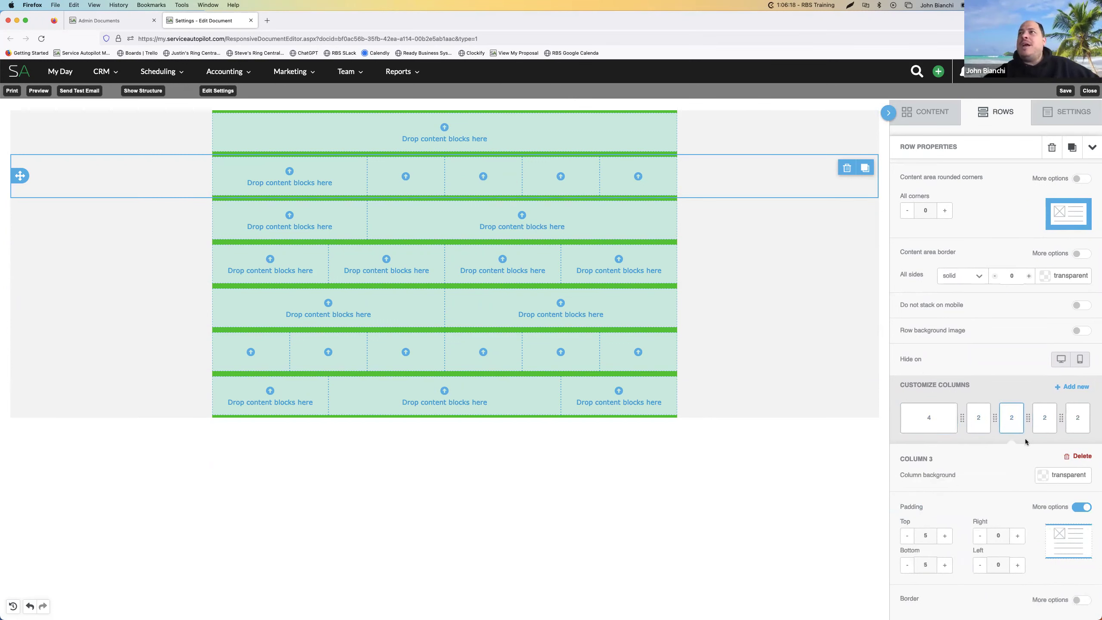
{"action": "left_click", "coordinate": [944, 422]}
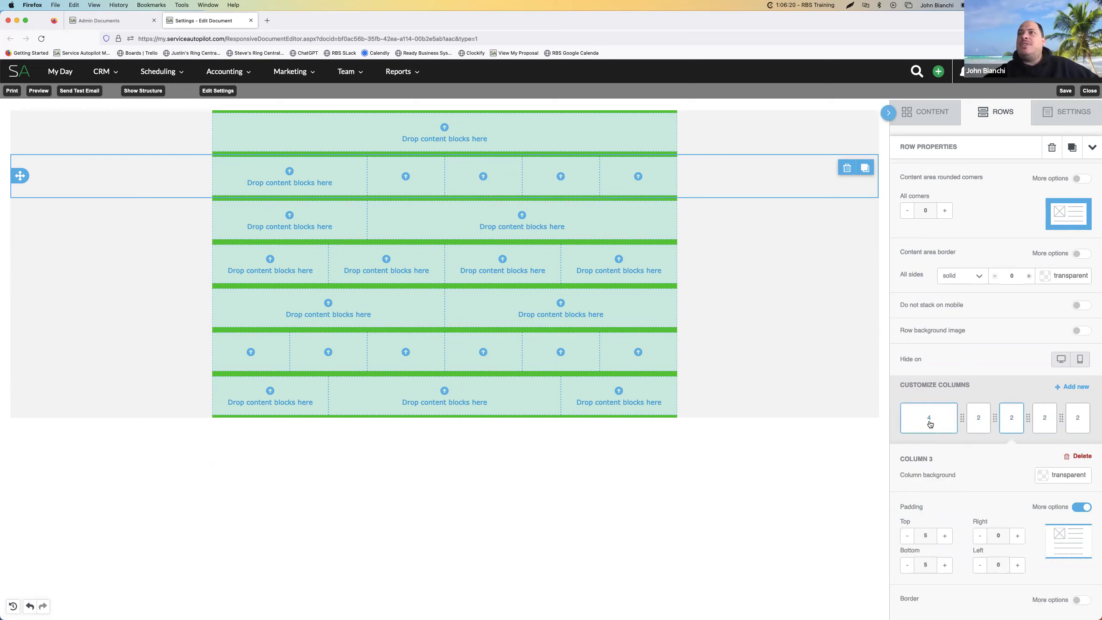
{"action": "left_click", "coordinate": [972, 422]}
{"action": "left_click", "coordinate": [1011, 427]}
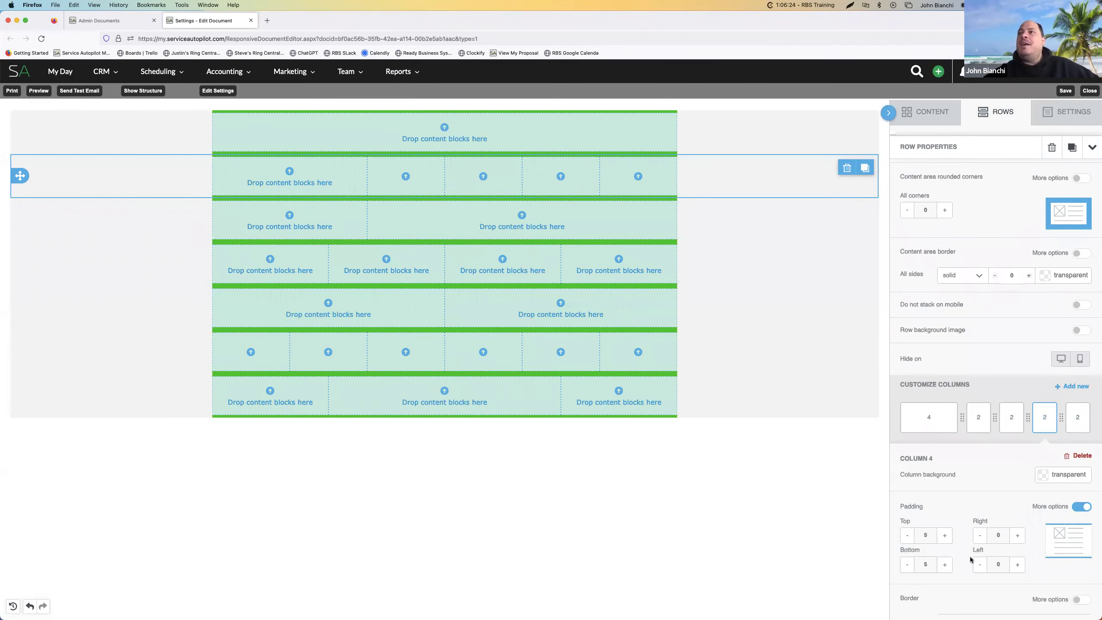
{"action": "scroll", "coordinate": [970, 556], "scroll_direction": "down", "scroll_amount": 1}
{"action": "scroll", "coordinate": [968, 555], "scroll_direction": "up", "scroll_amount": 3}
{"action": "scroll", "coordinate": [992, 522], "scroll_direction": "down", "scroll_amount": 2}
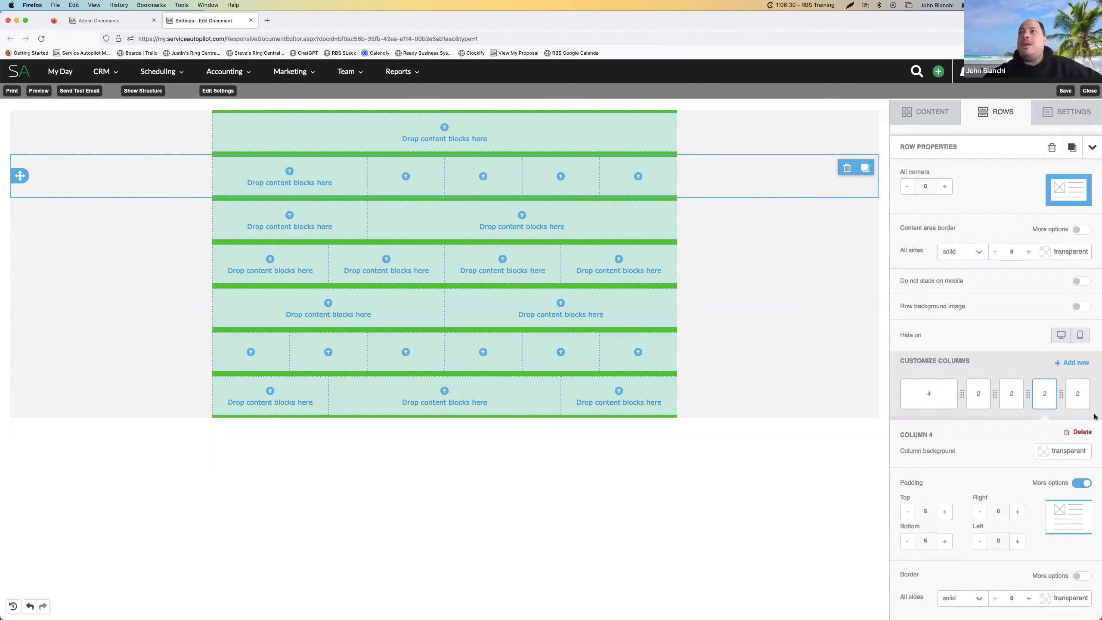
In the five-column row, set the second column's background to blue #0068a5 and the third column's to red #c81e1e
{"action": "left_click", "coordinate": [1054, 451]}
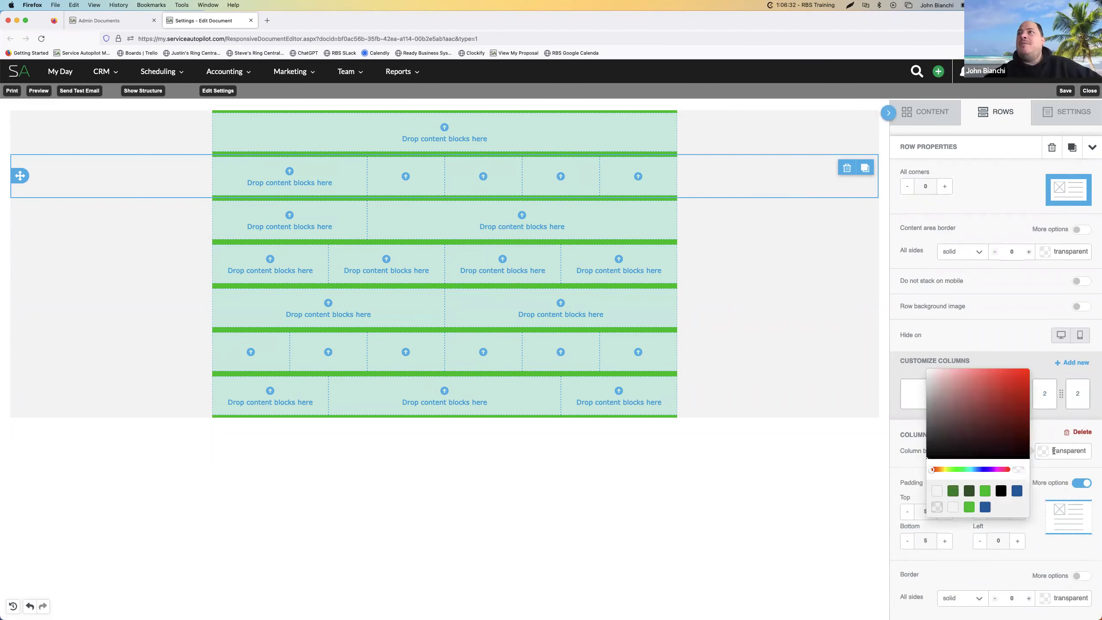
{"action": "left_click", "coordinate": [986, 493]}
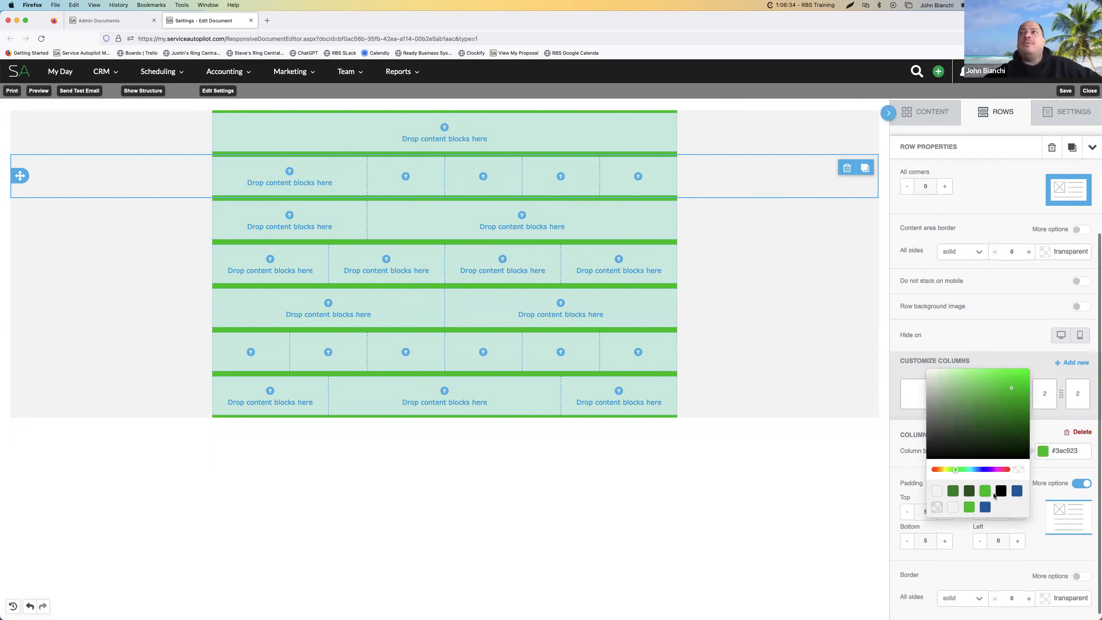
{"action": "left_click", "coordinate": [1017, 492]}
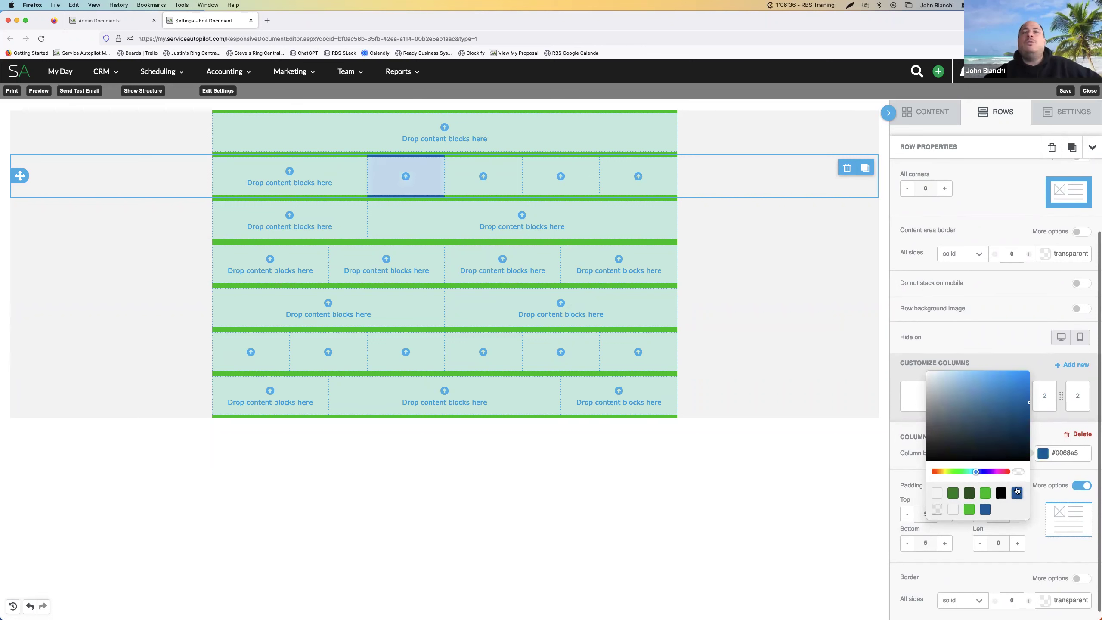
{"action": "left_click", "coordinate": [1035, 363]}
{"action": "left_click", "coordinate": [1012, 395]}
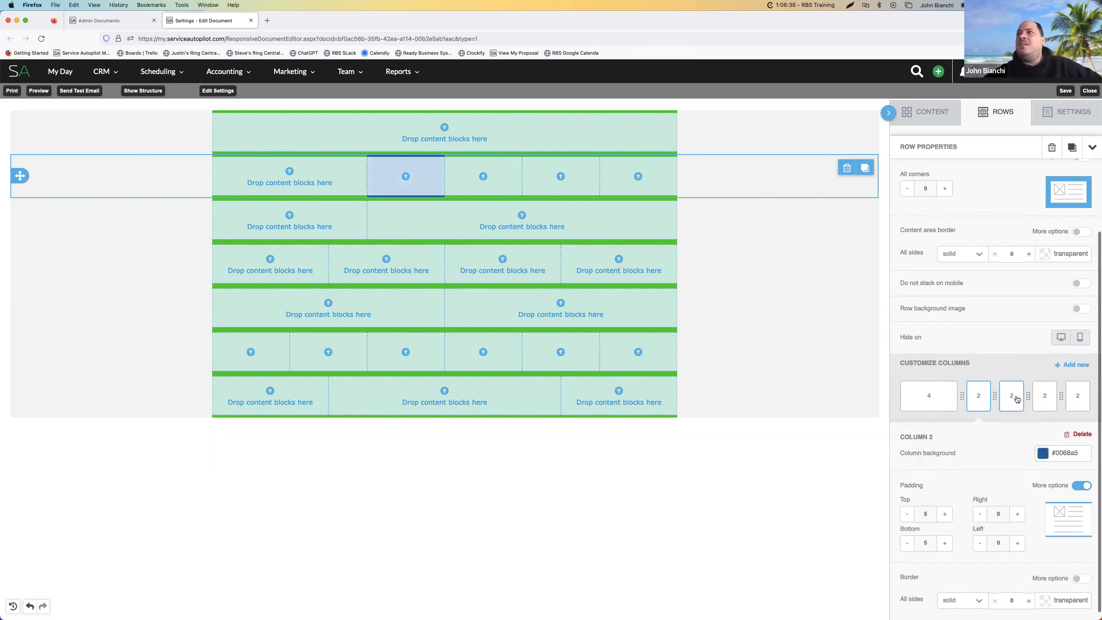
{"action": "left_click", "coordinate": [1053, 453]}
{"action": "left_click", "coordinate": [954, 493]}
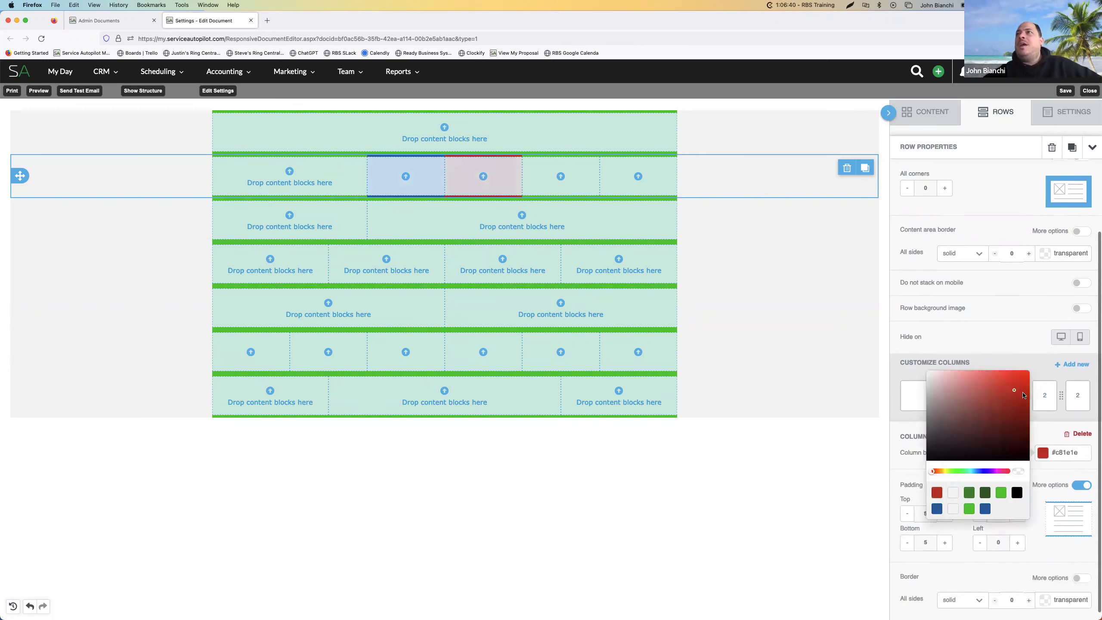
Set the fourth column's background to purple and the fifth column's background to gold #c89a19
{"action": "left_click", "coordinate": [1045, 395]}
{"action": "left_click", "coordinate": [1057, 453]}
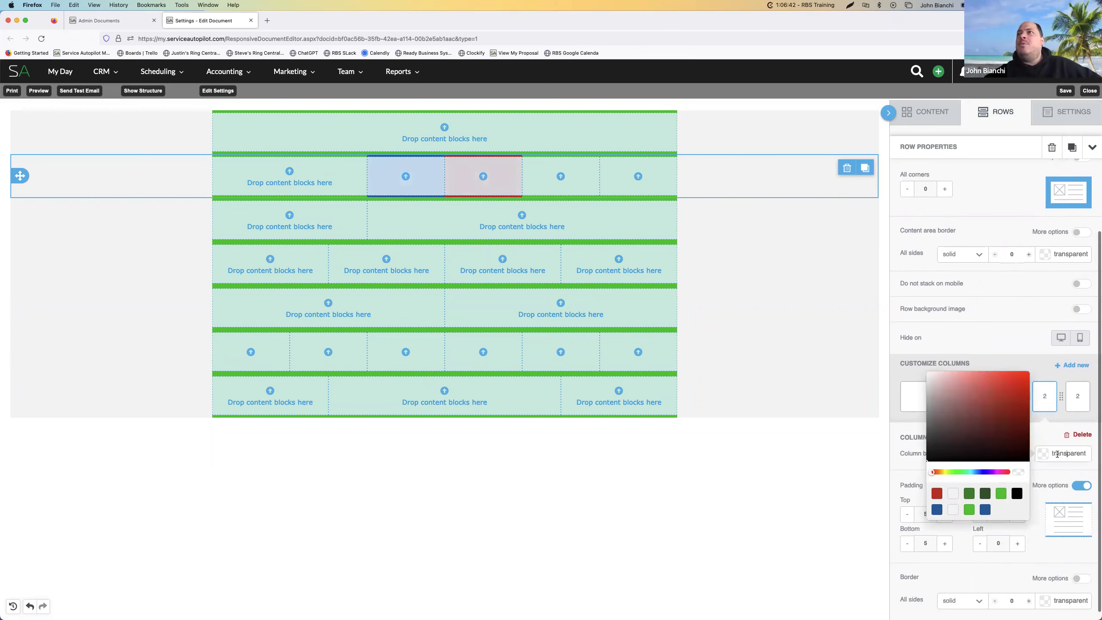
{"action": "left_click", "coordinate": [997, 472]}
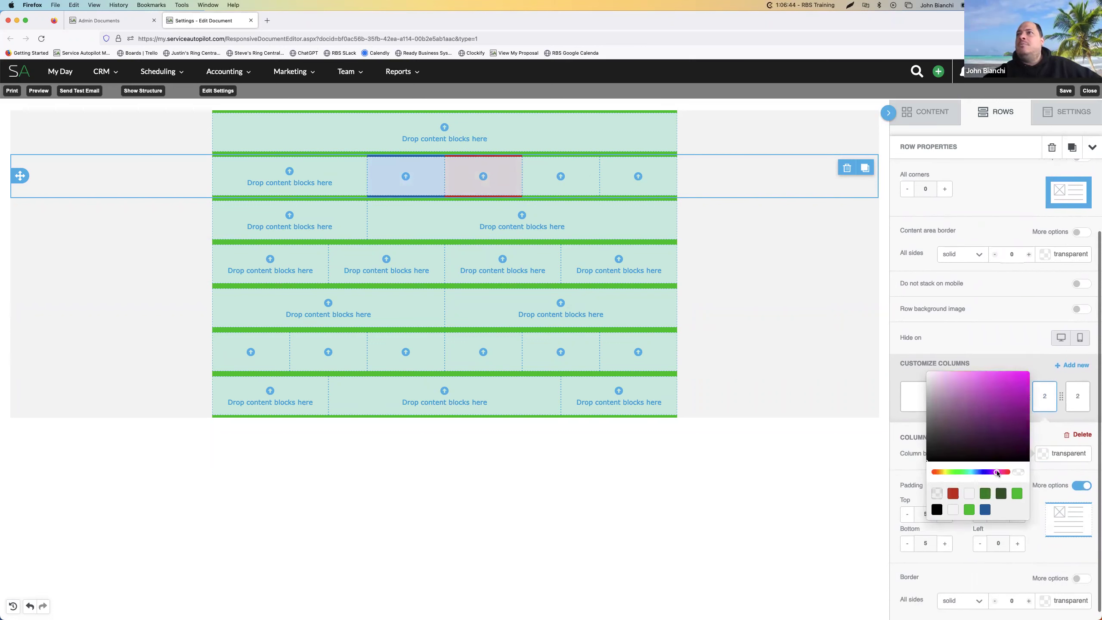
{"action": "left_click", "coordinate": [994, 398]}
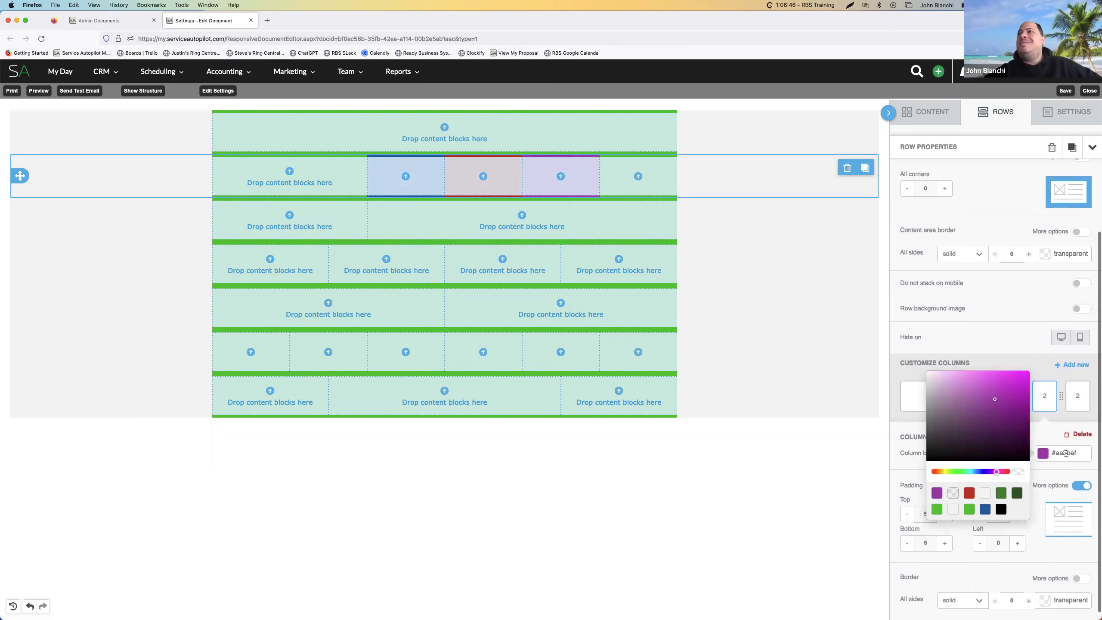
{"action": "left_click", "coordinate": [1078, 396]}
{"action": "left_click", "coordinate": [1051, 453]}
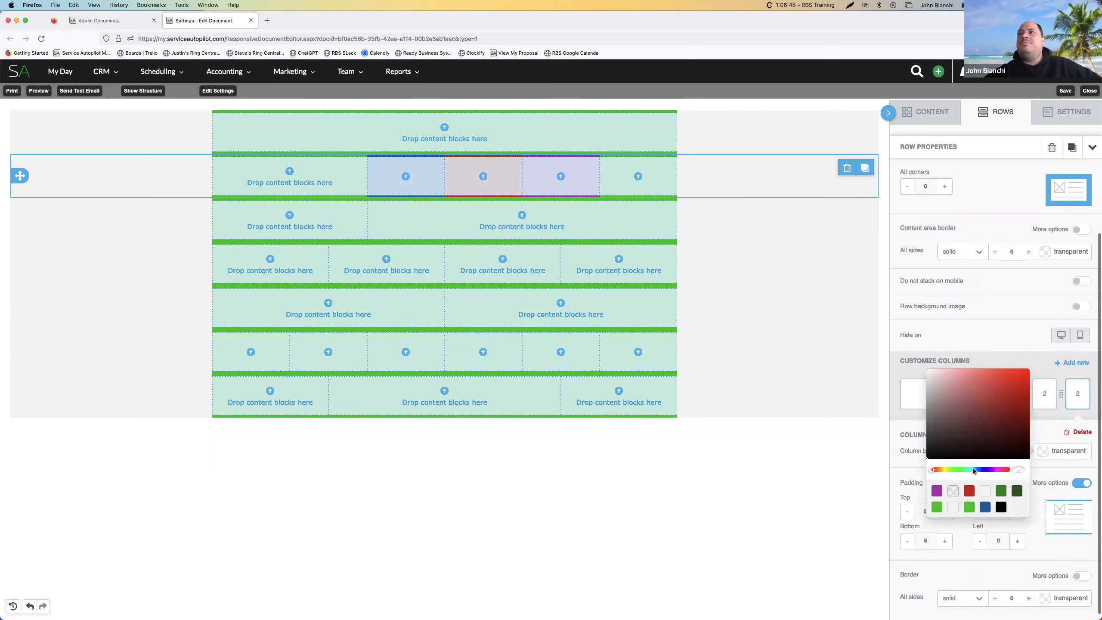
{"action": "left_click", "coordinate": [941, 473]}
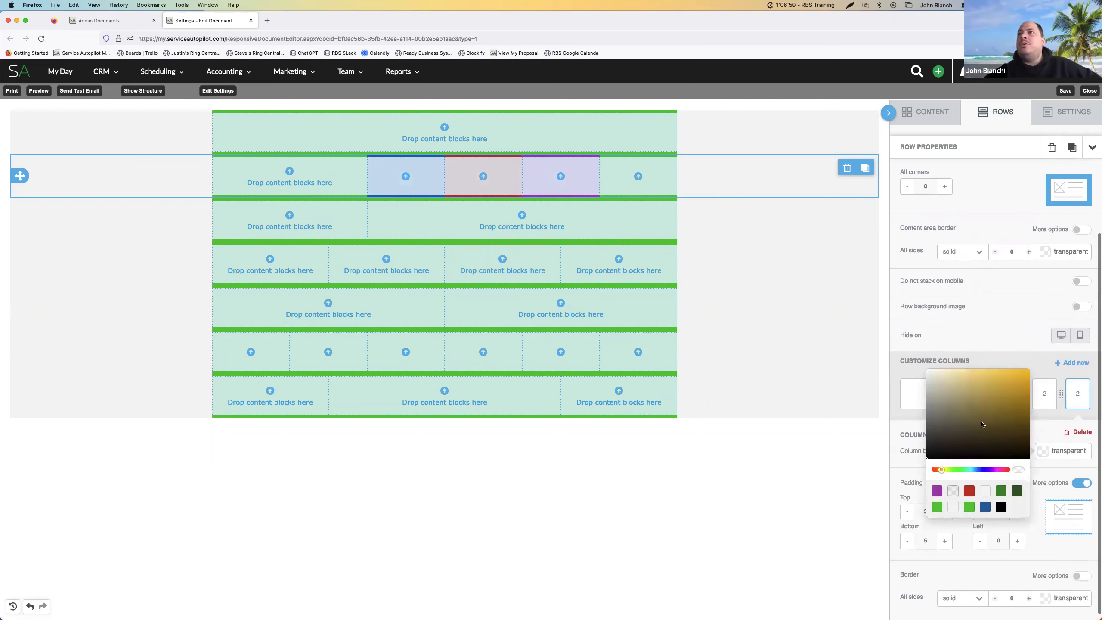
{"action": "left_click", "coordinate": [1016, 389]}
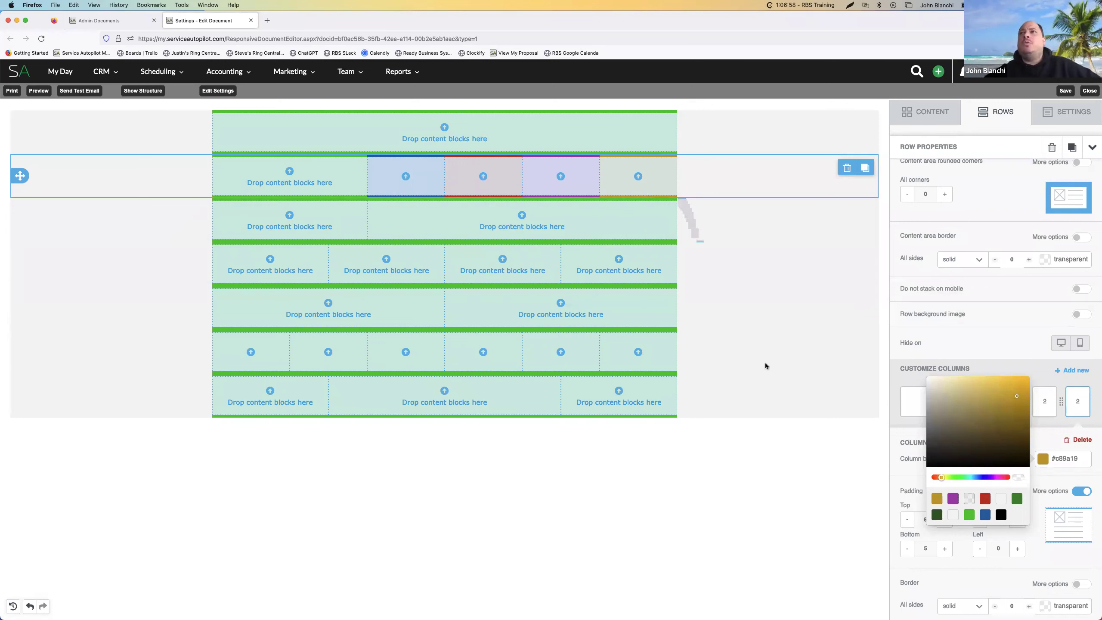
{"action": "left_click", "coordinate": [1045, 435]}
Delete the purple fourth column from the row
{"action": "left_click", "coordinate": [1045, 408]}
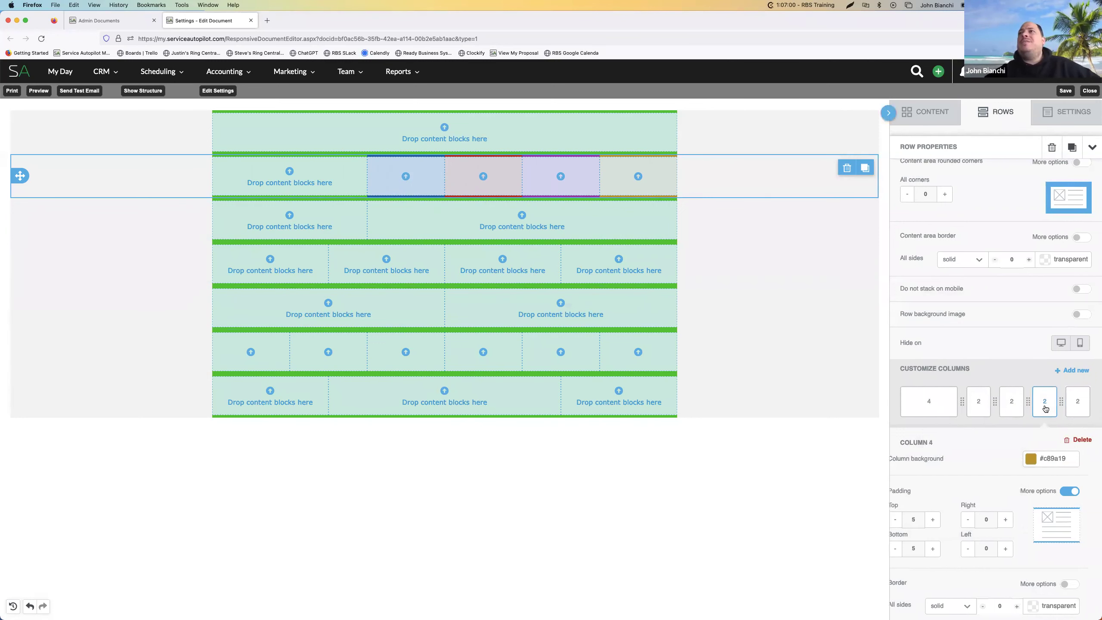
{"action": "left_click", "coordinate": [1082, 440]}
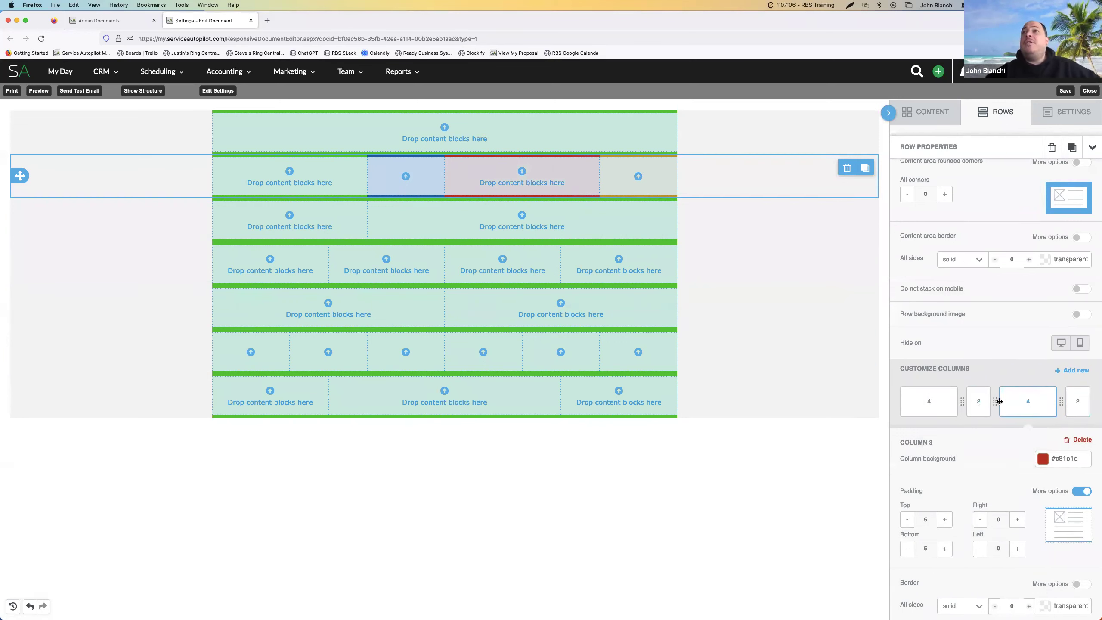
Resize the row's four remaining columns to an equal width of 3 each, and delete the red third column
{"action": "left_click_drag", "start_coordinate": [996, 401], "coordinate": [1045, 404]}
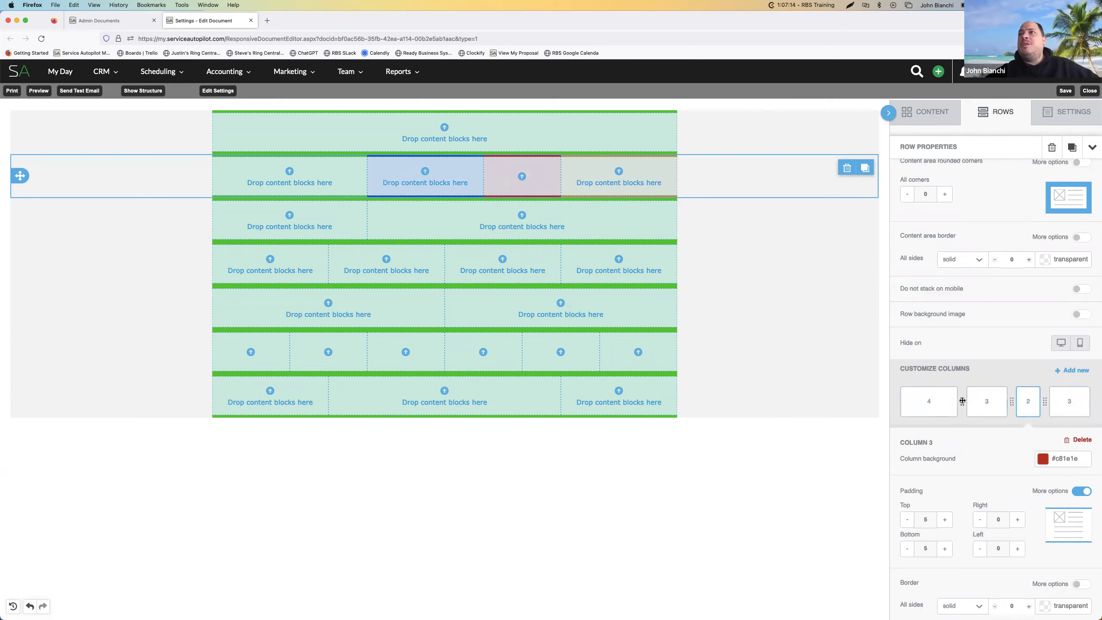
{"action": "left_click_drag", "start_coordinate": [963, 401], "coordinate": [1003, 404]}
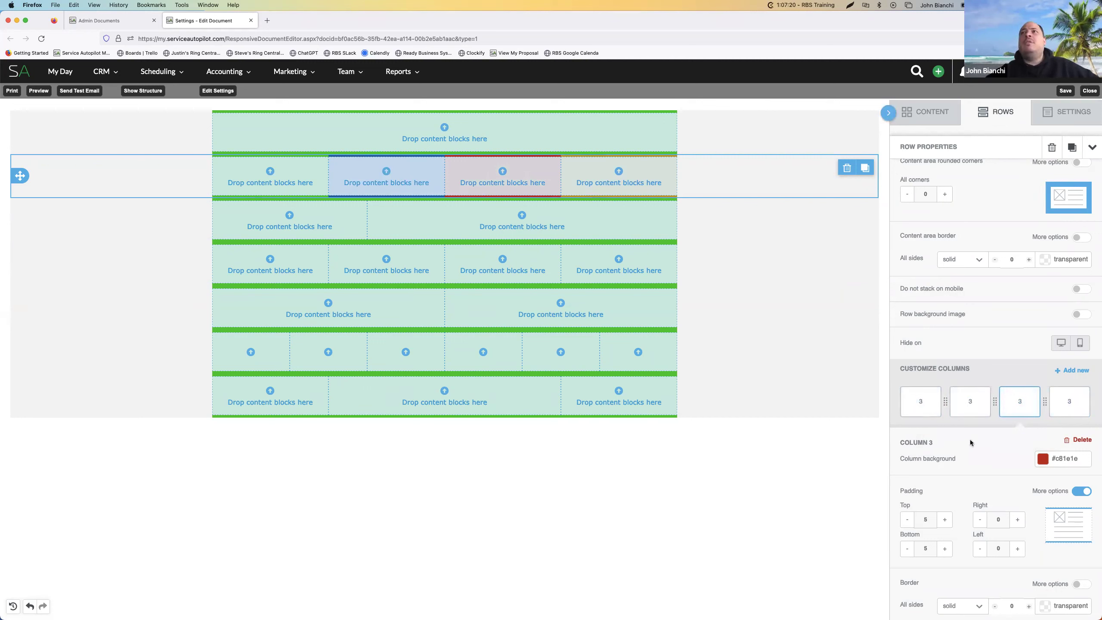
{"action": "left_click", "coordinate": [1082, 441]}
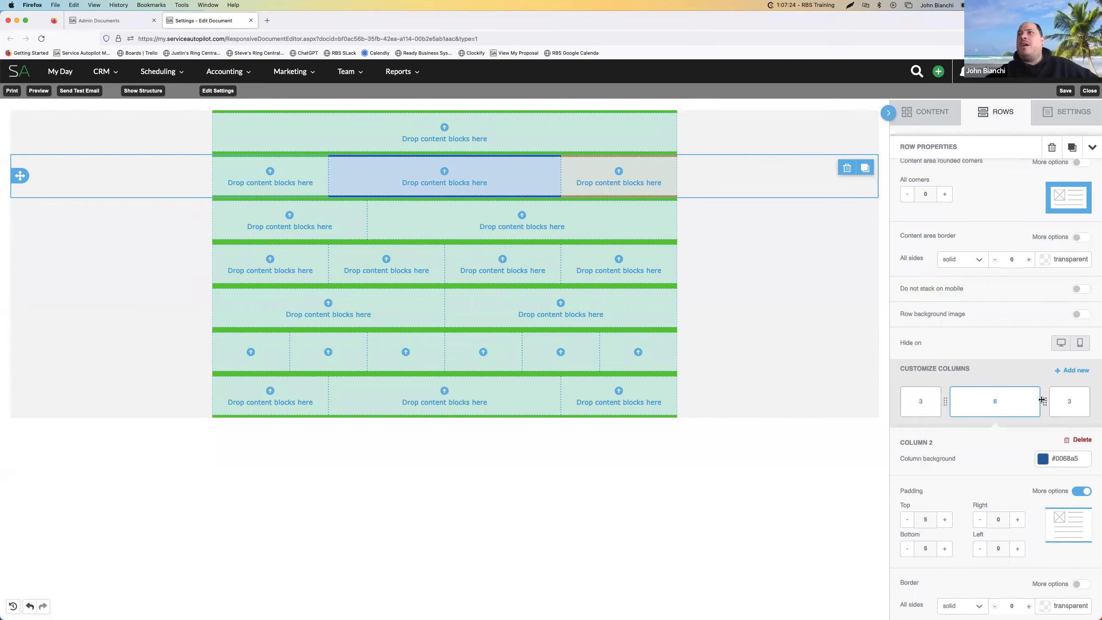
Resize the second row's three columns to widths 2, 8 and 2, and delete both outer columns so only the blue one remains
{"action": "left_click_drag", "start_coordinate": [1045, 401], "coordinate": [946, 404]}
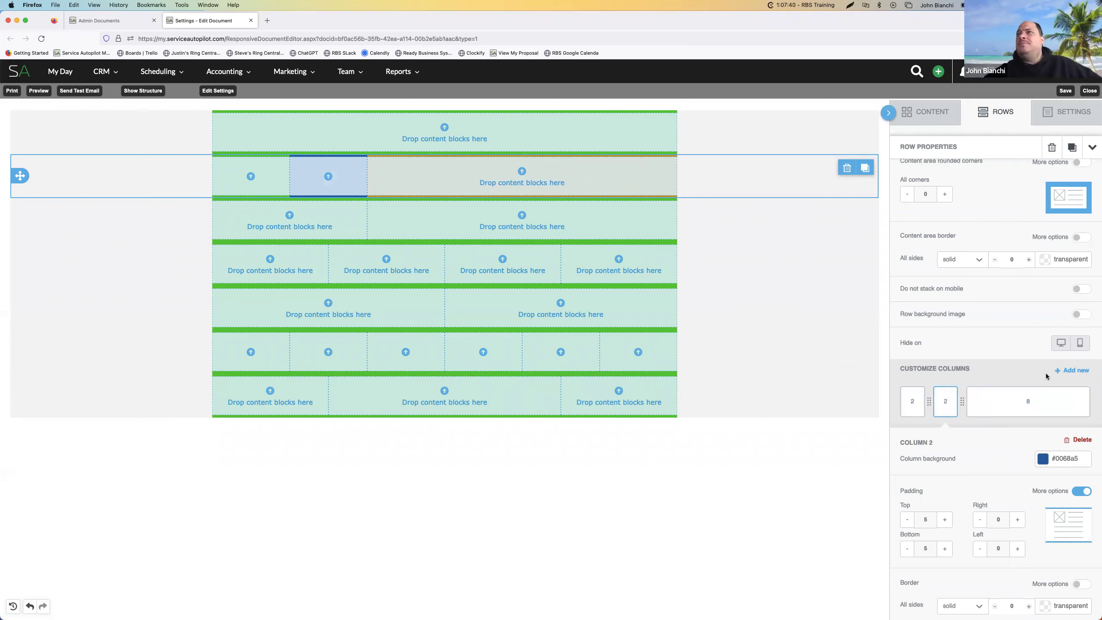
{"action": "left_click_drag", "start_coordinate": [962, 401], "coordinate": [1056, 405]}
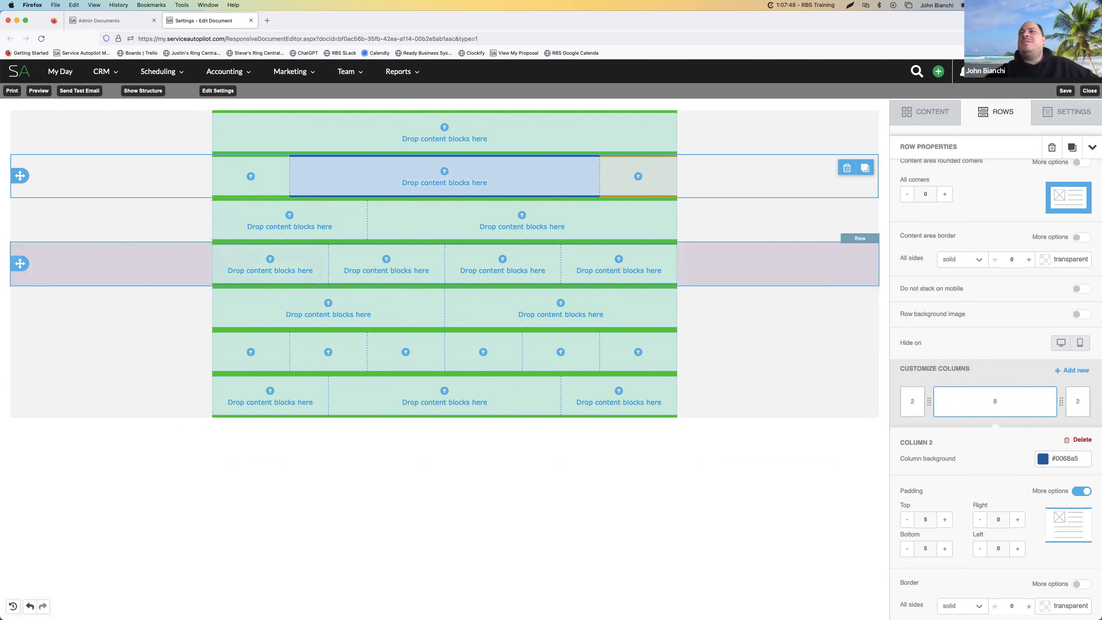
{"action": "left_click", "coordinate": [1078, 397]}
{"action": "left_click", "coordinate": [1078, 440]}
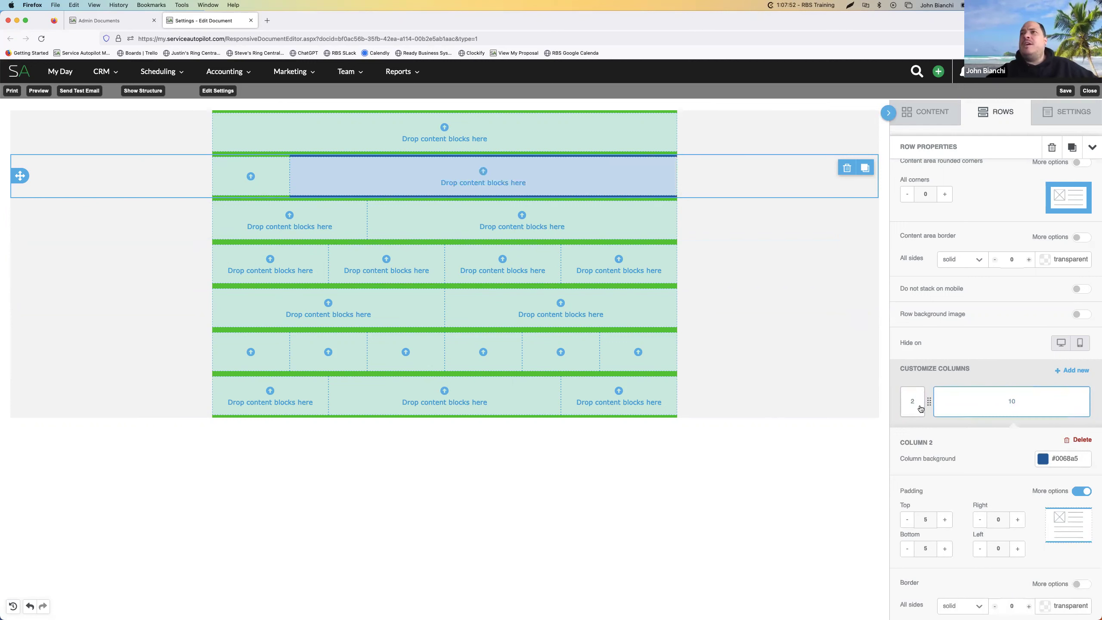
{"action": "left_click", "coordinate": [1082, 441]}
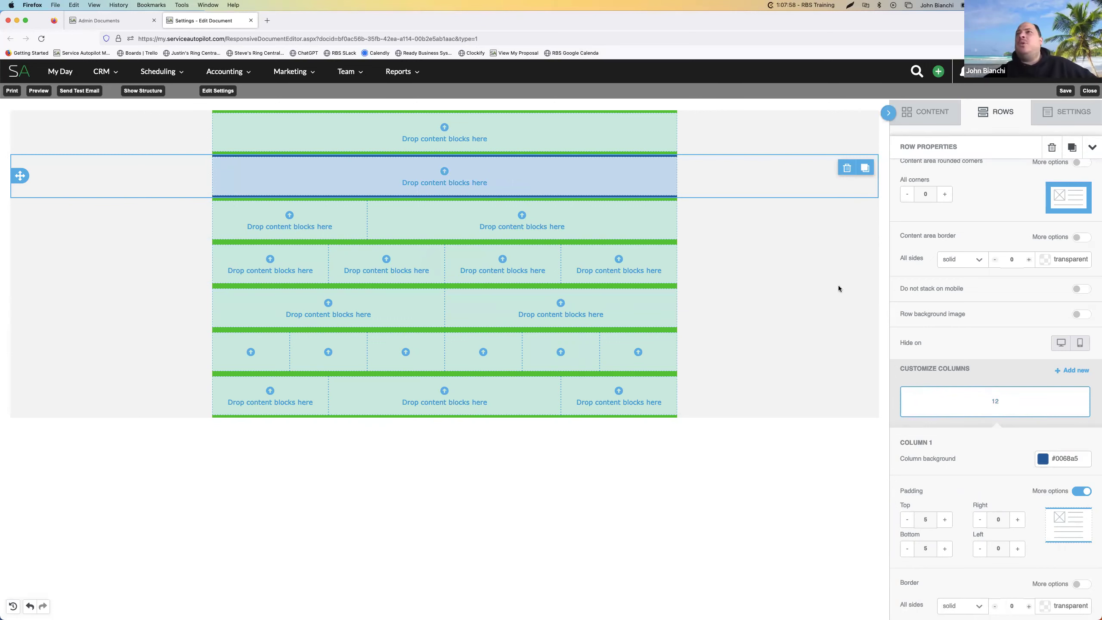
Add a new column beside the blue column and delete that new column again
{"action": "scroll", "coordinate": [997, 460], "scroll_direction": "down", "scroll_amount": 1}
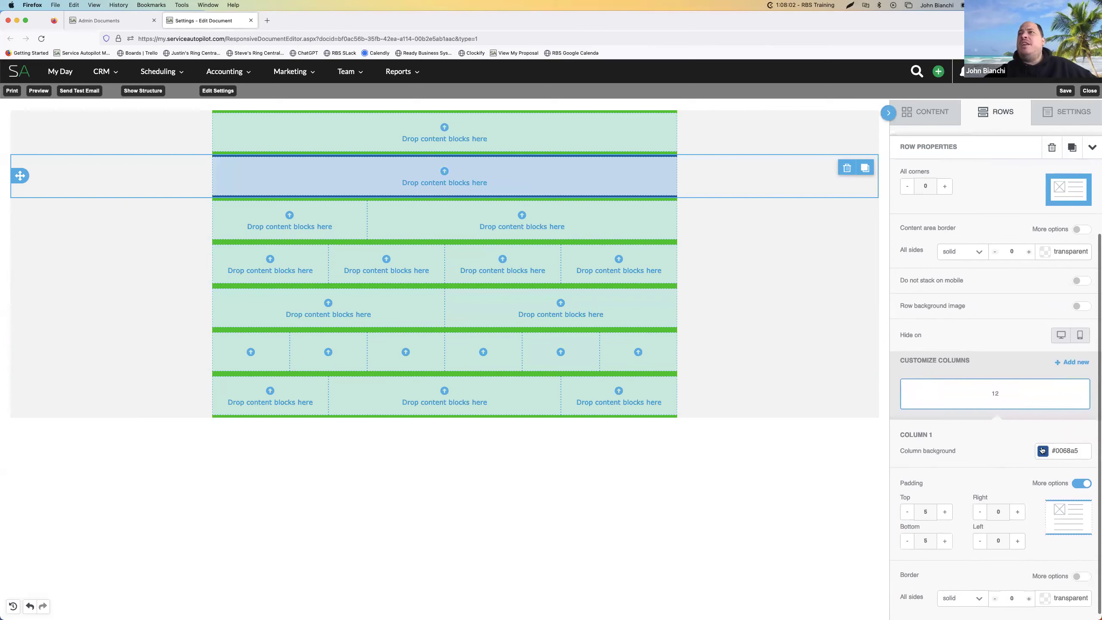
{"action": "left_click", "coordinate": [1069, 362]}
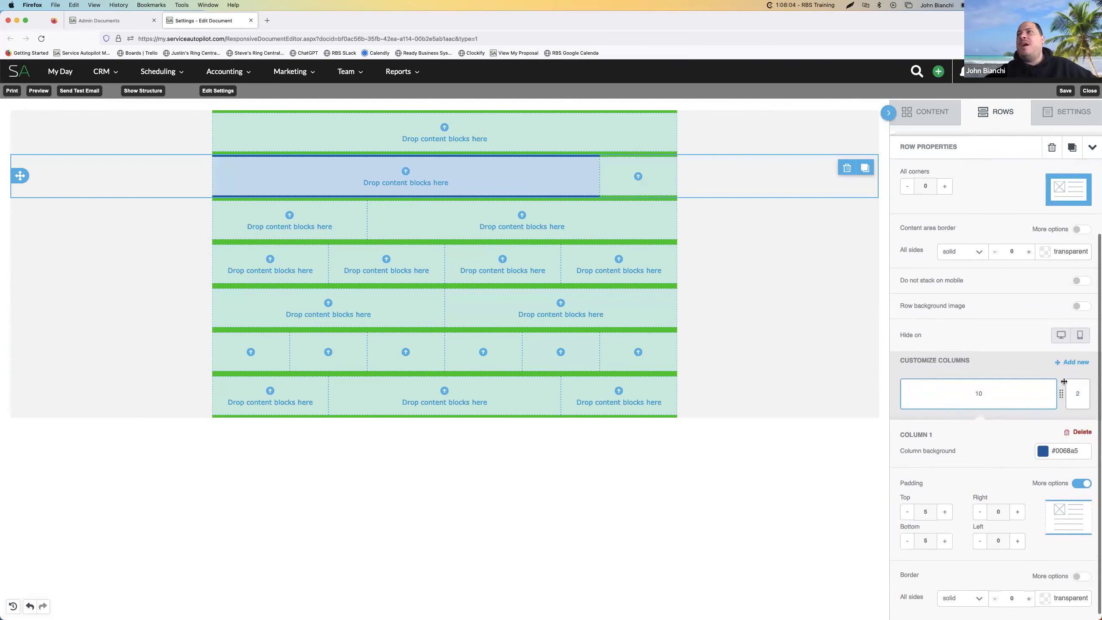
{"action": "left_click", "coordinate": [1078, 394]}
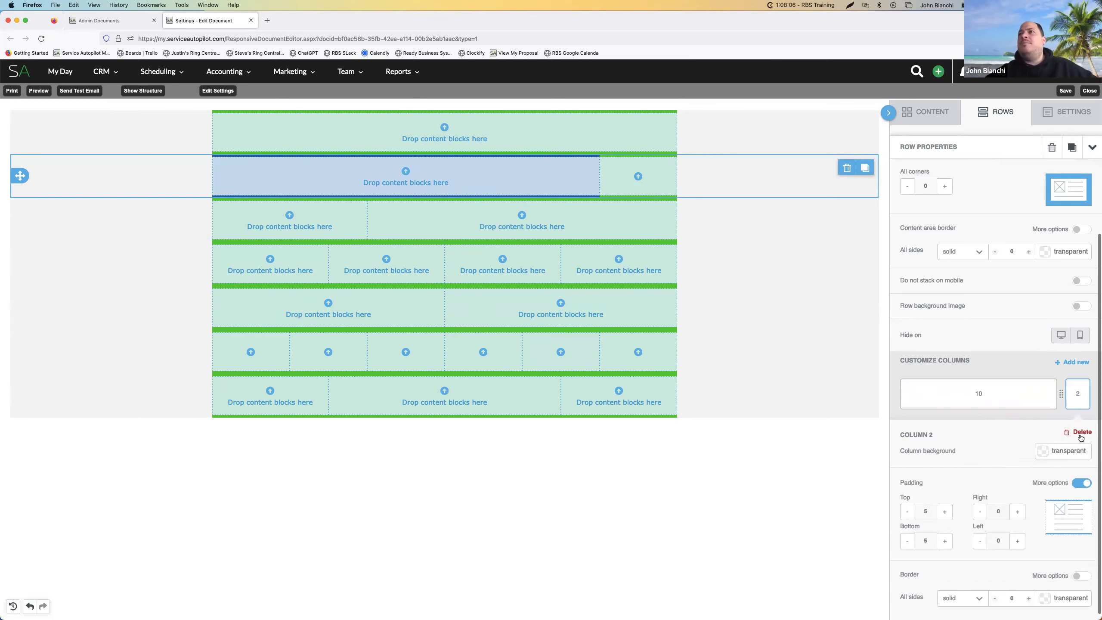
{"action": "left_click", "coordinate": [1080, 434]}
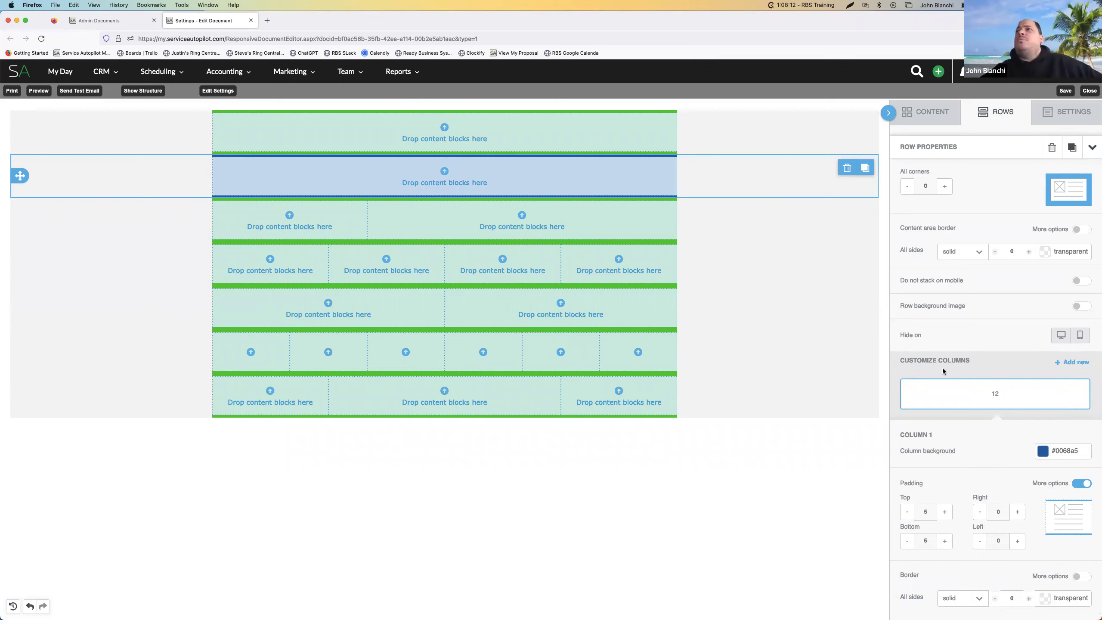
Reset the blue column's padding to 5 on all sides, and set its right and left padding to 60
{"action": "scroll", "coordinate": [991, 429], "scroll_direction": "up", "scroll_amount": 2}
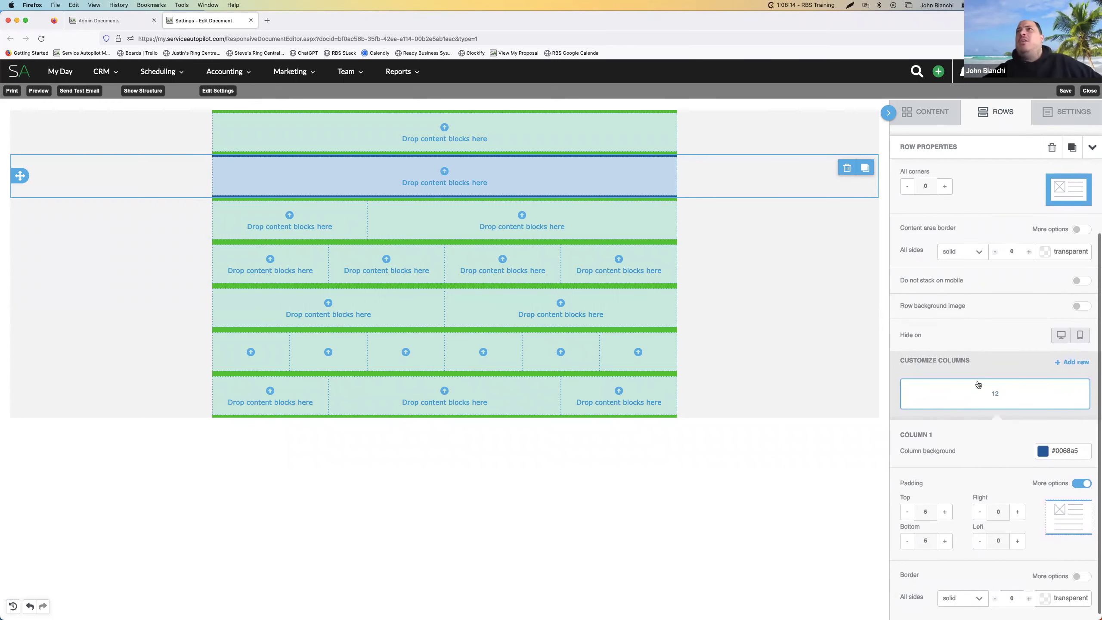
{"action": "left_click", "coordinate": [529, 211]}
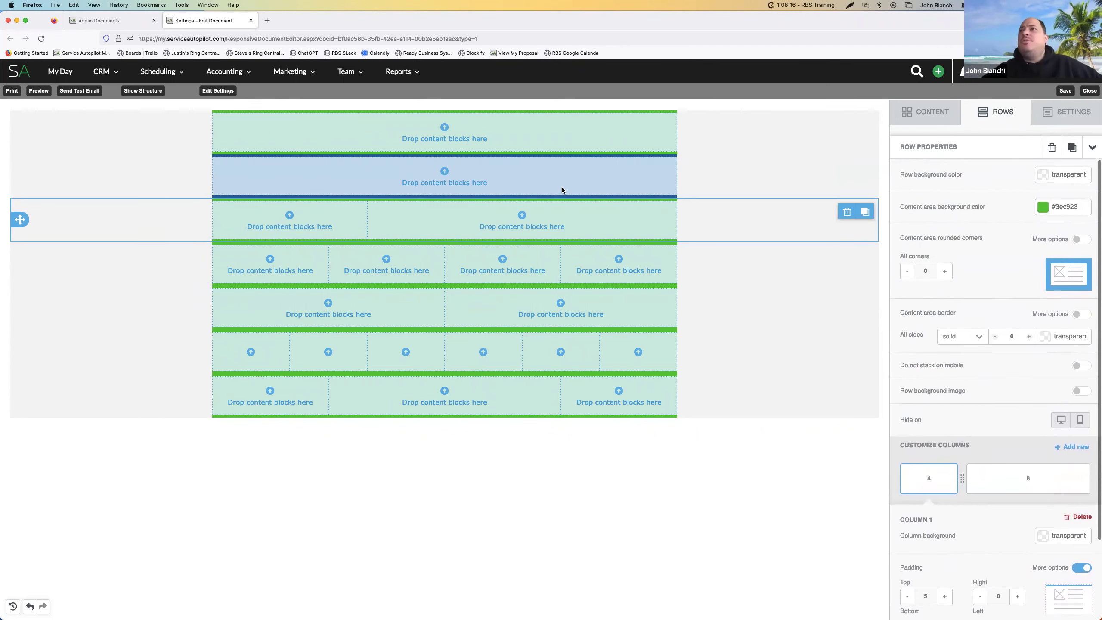
{"action": "left_click", "coordinate": [561, 187]}
{"action": "scroll", "coordinate": [987, 498], "scroll_direction": "down", "scroll_amount": 5}
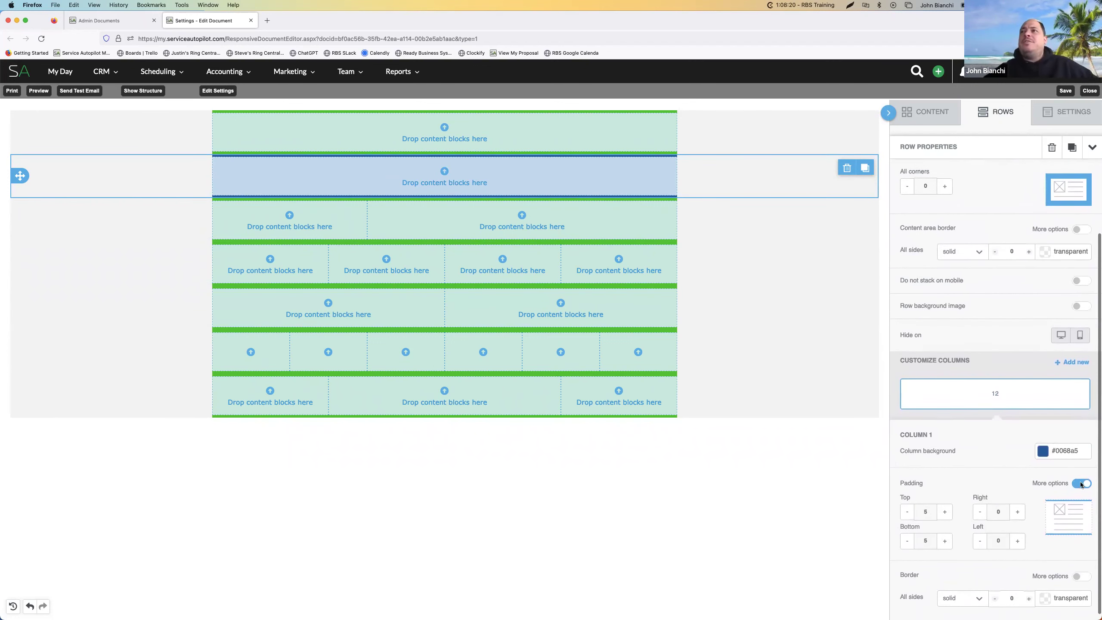
{"action": "left_click", "coordinate": [1079, 487]}
{"action": "left_click", "coordinate": [1078, 490]}
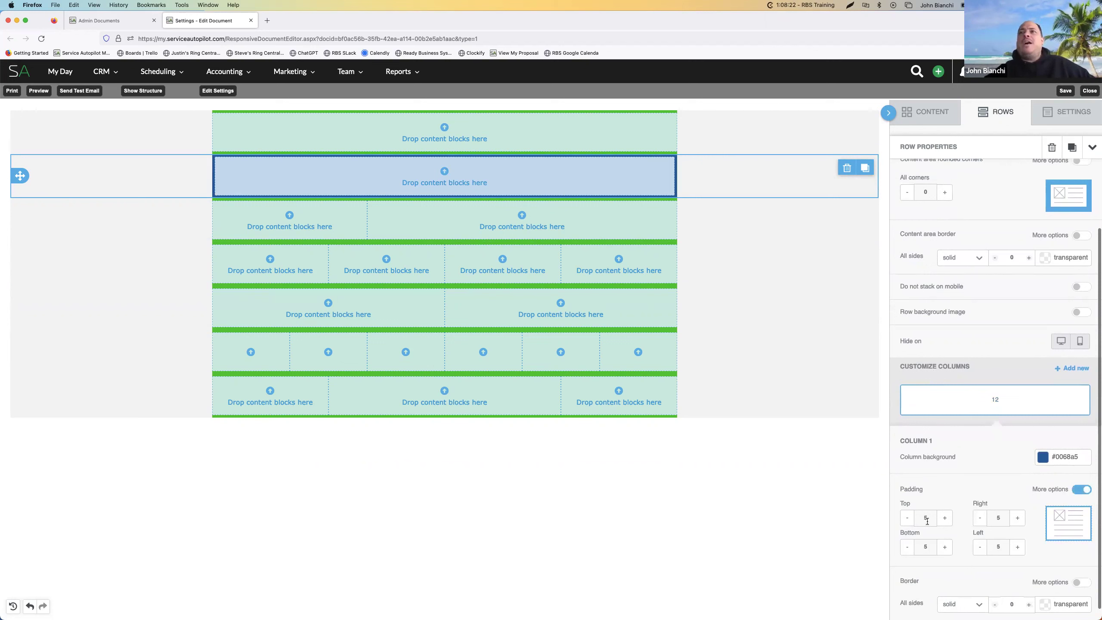
{"action": "left_click", "coordinate": [982, 521]}
{"action": "left_click", "coordinate": [1017, 518]}
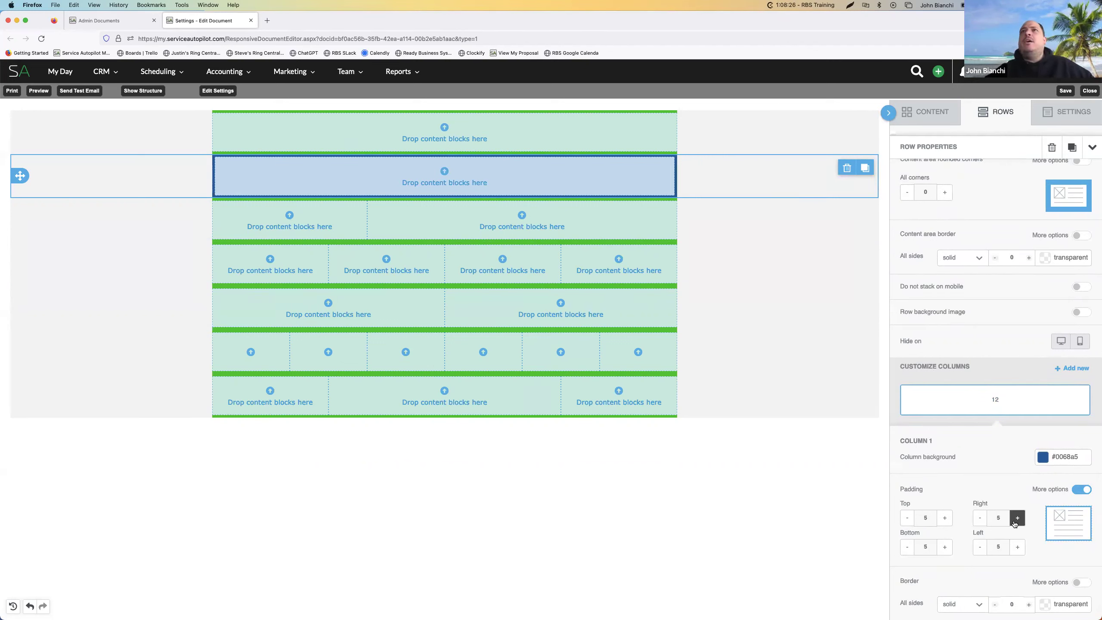
{"action": "left_click_drag", "start_coordinate": [1014, 524], "coordinate": [1013, 551]}
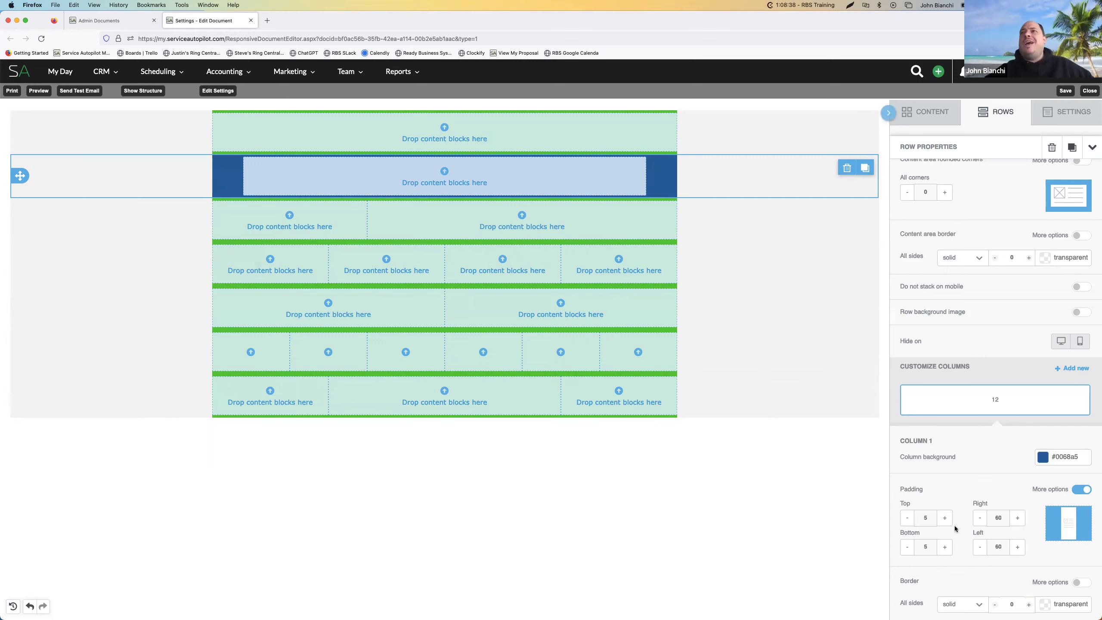
Set the blue column's top padding to 60
{"action": "left_click", "coordinate": [943, 518]}
{"action": "left_click", "coordinate": [944, 518]}
{"action": "left_click", "coordinate": [944, 518]}
{"action": "left_click", "coordinate": [944, 518]}
{"action": "left_click", "coordinate": [944, 518]}
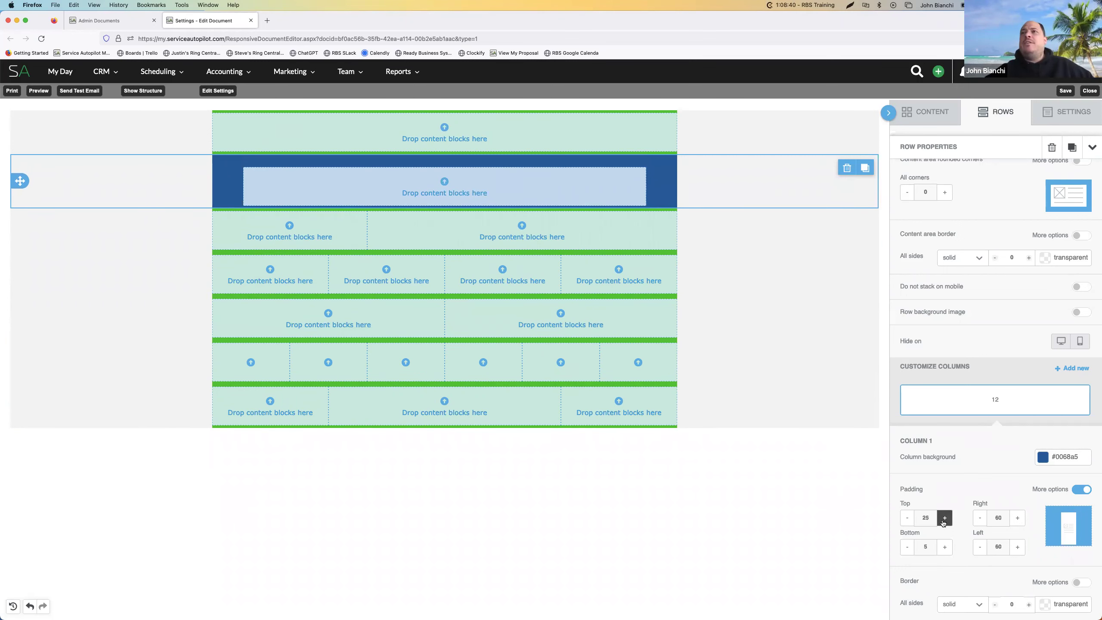
{"action": "left_click", "coordinate": [945, 518]}
{"action": "left_click", "coordinate": [945, 518]}
{"action": "left_click", "coordinate": [944, 518]}
{"action": "left_click", "coordinate": [944, 518]}
{"action": "left_click", "coordinate": [944, 518]}
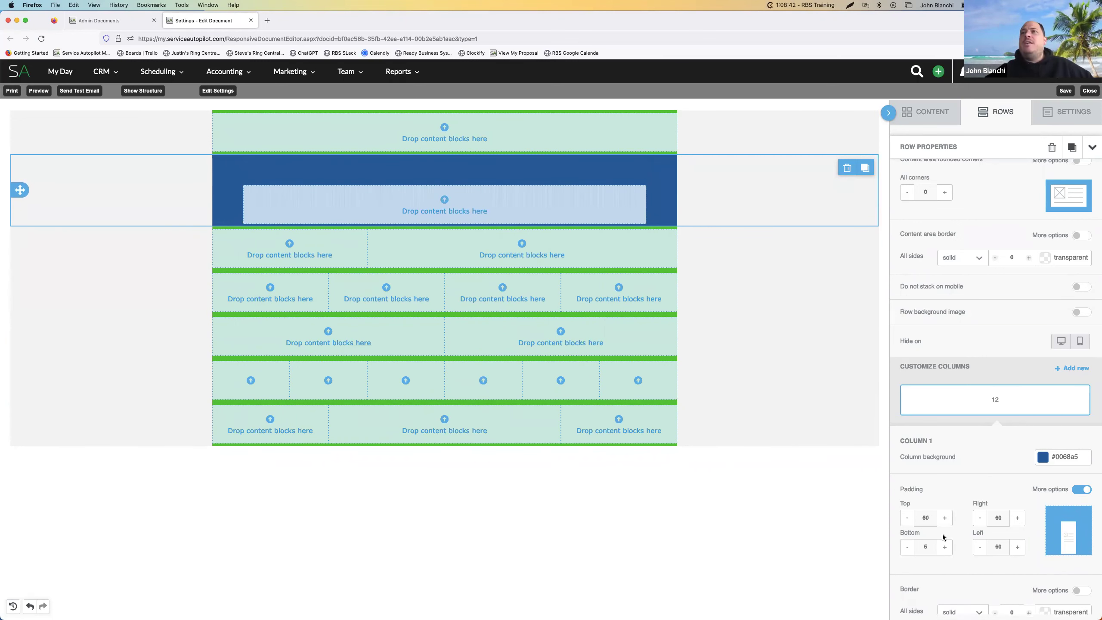
Set the blue column's bottom padding to 60
{"action": "left_click", "coordinate": [945, 547]}
{"action": "left_click", "coordinate": [945, 547]}
{"action": "left_click", "coordinate": [945, 547]}
{"action": "left_click", "coordinate": [945, 547]}
{"action": "left_click", "coordinate": [945, 547]}
{"action": "left_click", "coordinate": [945, 547]}
{"action": "left_click", "coordinate": [945, 547]}
{"action": "left_click", "coordinate": [946, 548]}
{"action": "left_click", "coordinate": [945, 548]}
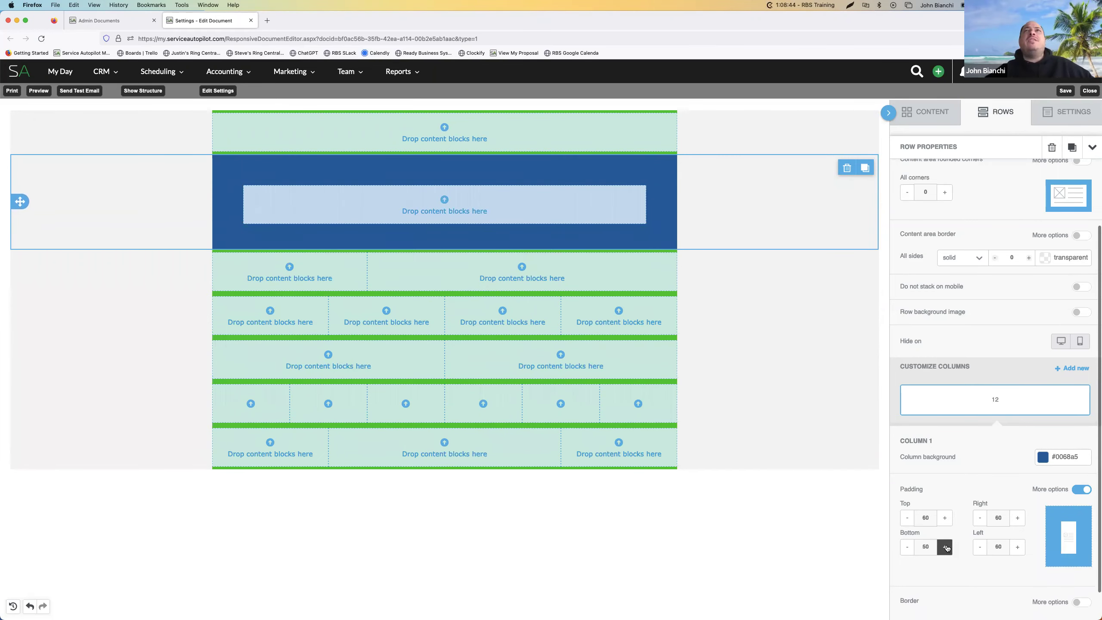
{"action": "left_click", "coordinate": [946, 548]}
{"action": "left_click", "coordinate": [945, 547]}
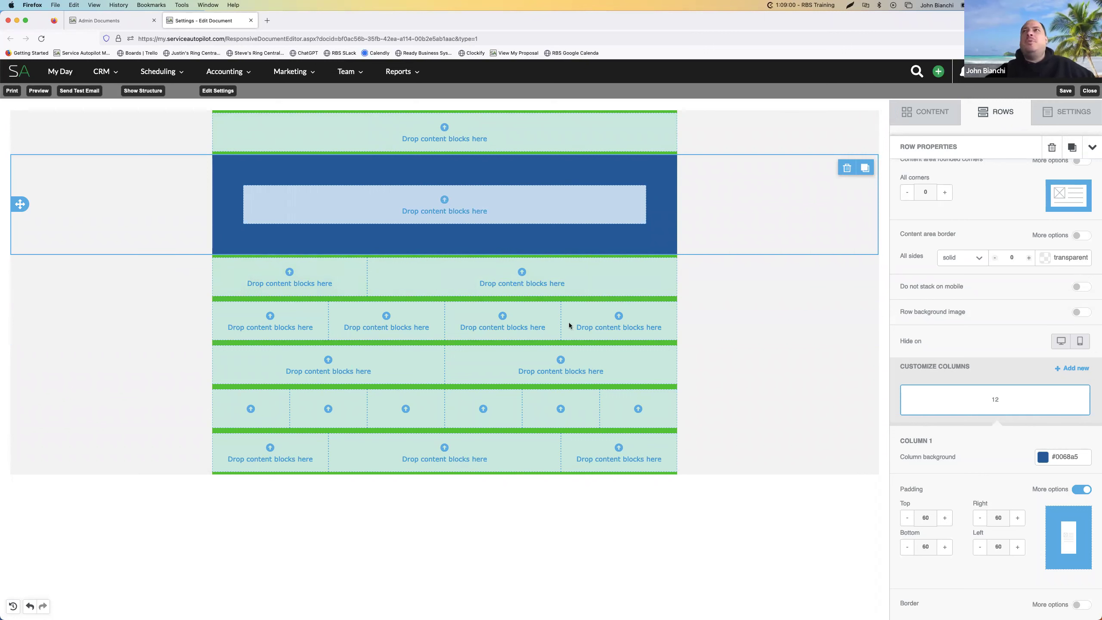
Give the blue column a solid black #000000 border with a width of 8 on all sides
{"action": "left_click", "coordinate": [1077, 605]}
{"action": "scroll", "coordinate": [1003, 557], "scroll_direction": "down", "scroll_amount": 3}
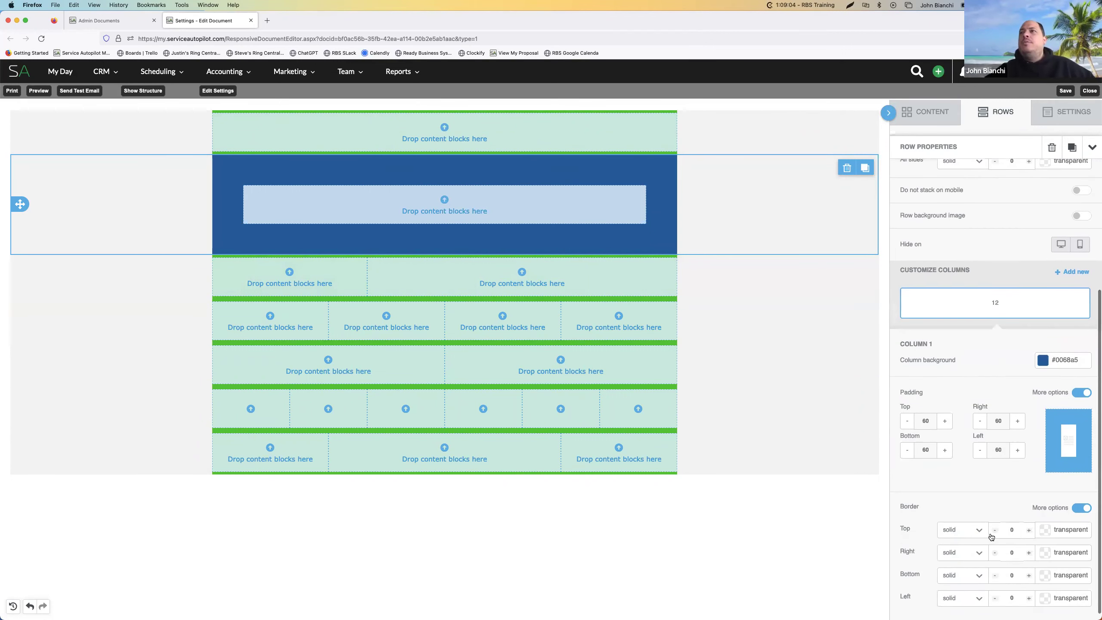
{"action": "left_click", "coordinate": [1082, 508]}
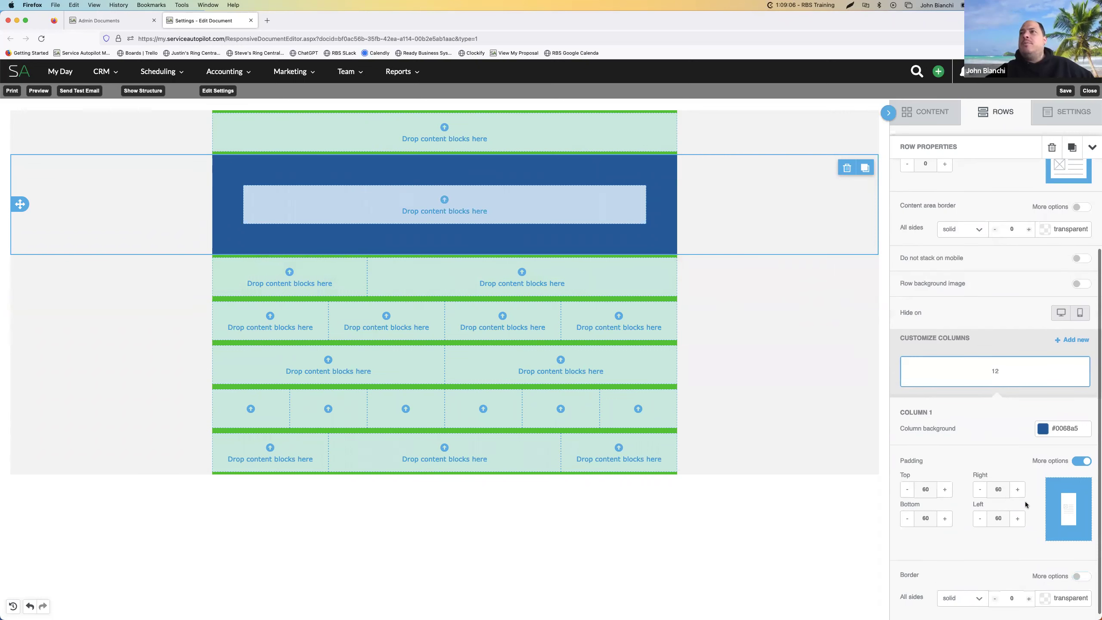
{"action": "left_click", "coordinate": [1029, 600]}
{"action": "left_click", "coordinate": [1029, 600]}
{"action": "left_click", "coordinate": [1029, 599]}
{"action": "left_click", "coordinate": [1029, 599]}
{"action": "left_click", "coordinate": [1029, 599]}
{"action": "left_click", "coordinate": [1029, 599]}
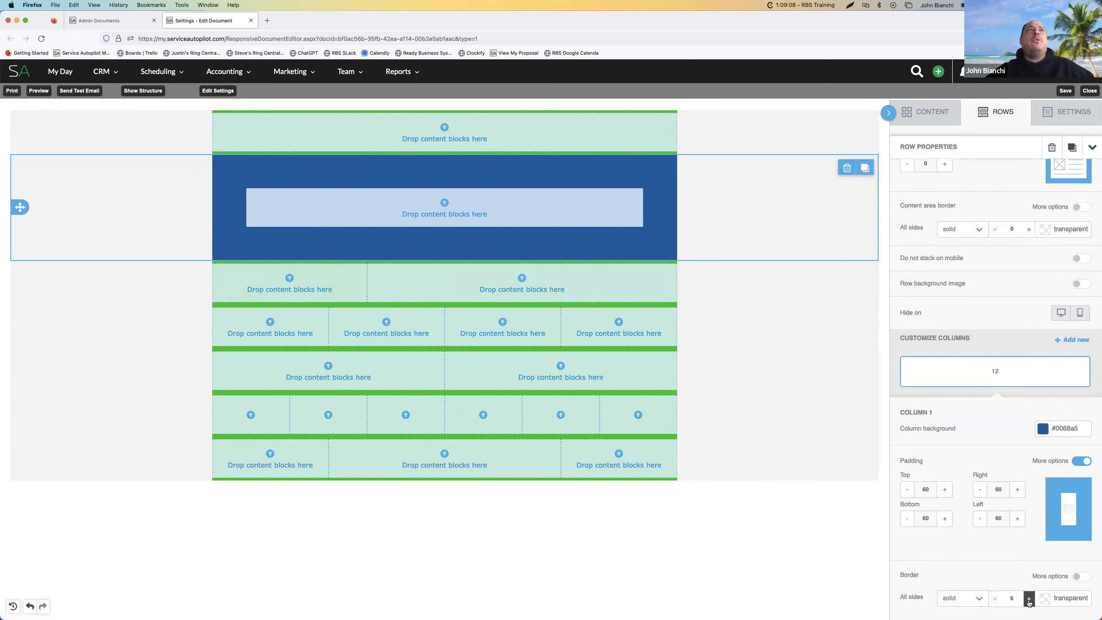
{"action": "left_click", "coordinate": [1029, 599]}
{"action": "left_click", "coordinate": [1029, 599]}
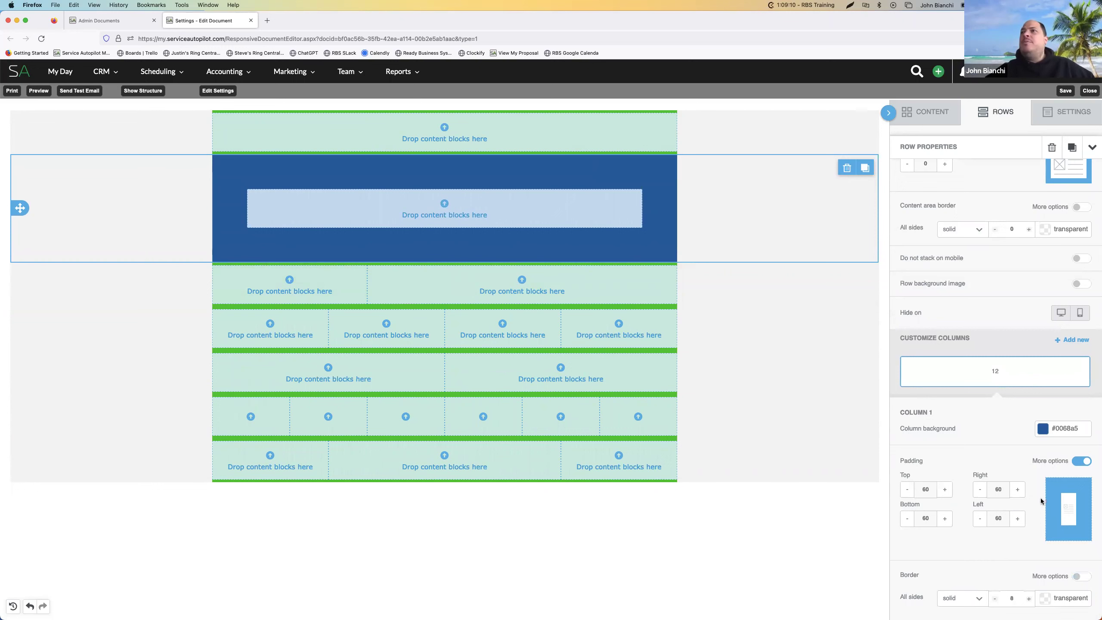
{"action": "left_click", "coordinate": [1047, 598]}
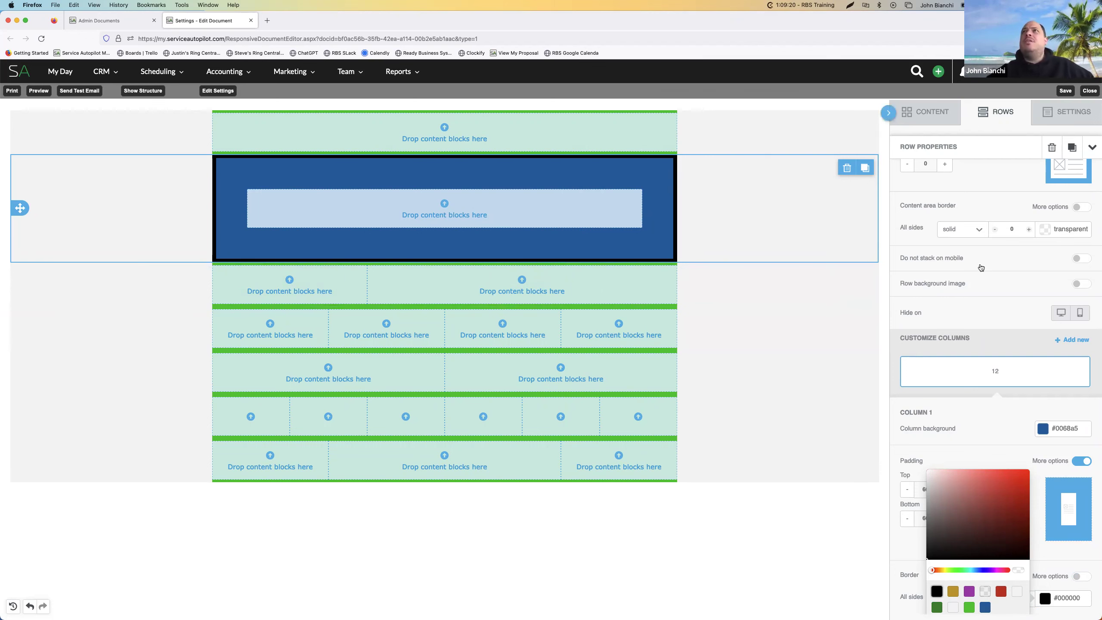
Give the blue row's content area a solid black #000000 border with a width of 6 on all sides
{"action": "scroll", "coordinate": [981, 267], "scroll_direction": "up", "scroll_amount": 1}
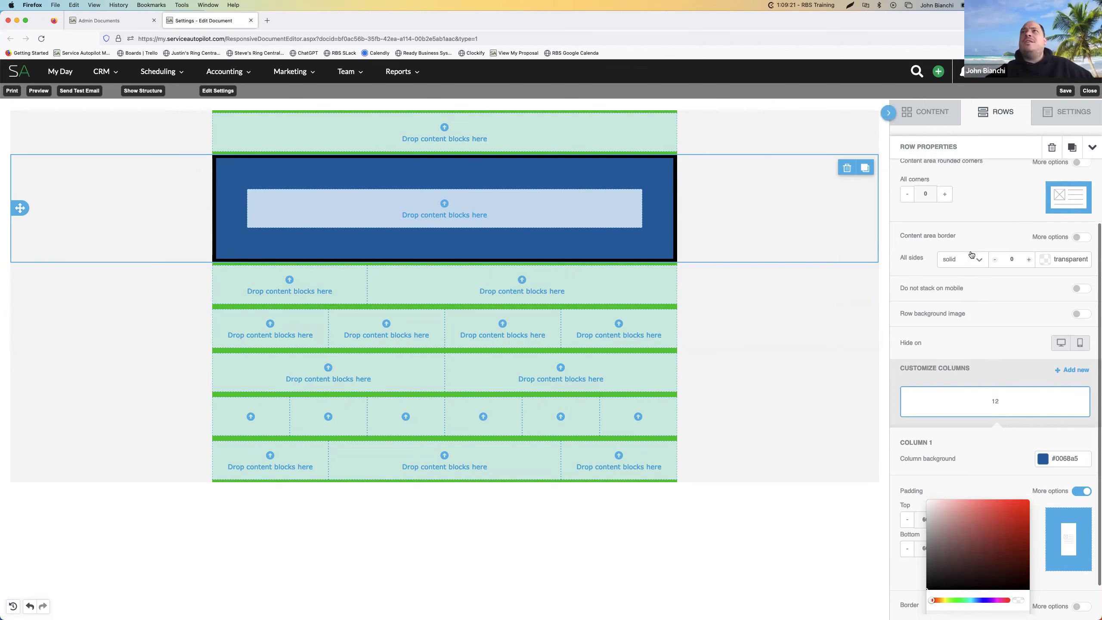
{"action": "left_click", "coordinate": [1029, 259]}
{"action": "left_click", "coordinate": [1029, 259]}
{"action": "left_click", "coordinate": [1029, 260]}
{"action": "left_click", "coordinate": [1029, 260]}
{"action": "left_click", "coordinate": [1029, 259]}
{"action": "left_click", "coordinate": [1029, 260]}
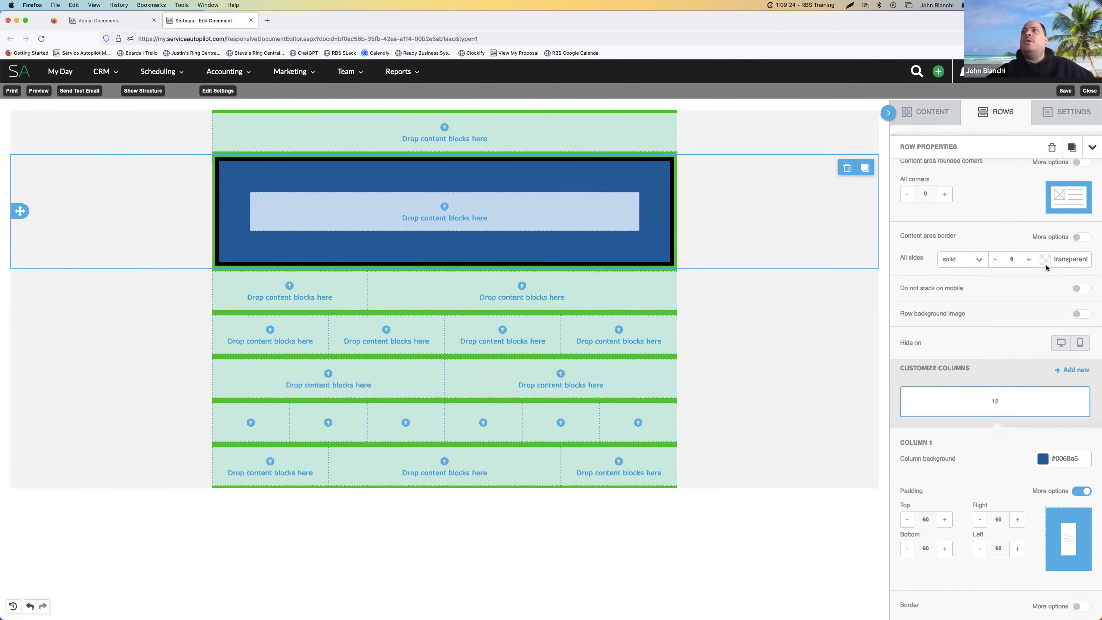
{"action": "left_click", "coordinate": [1045, 261]}
{"action": "left_click", "coordinate": [936, 300]}
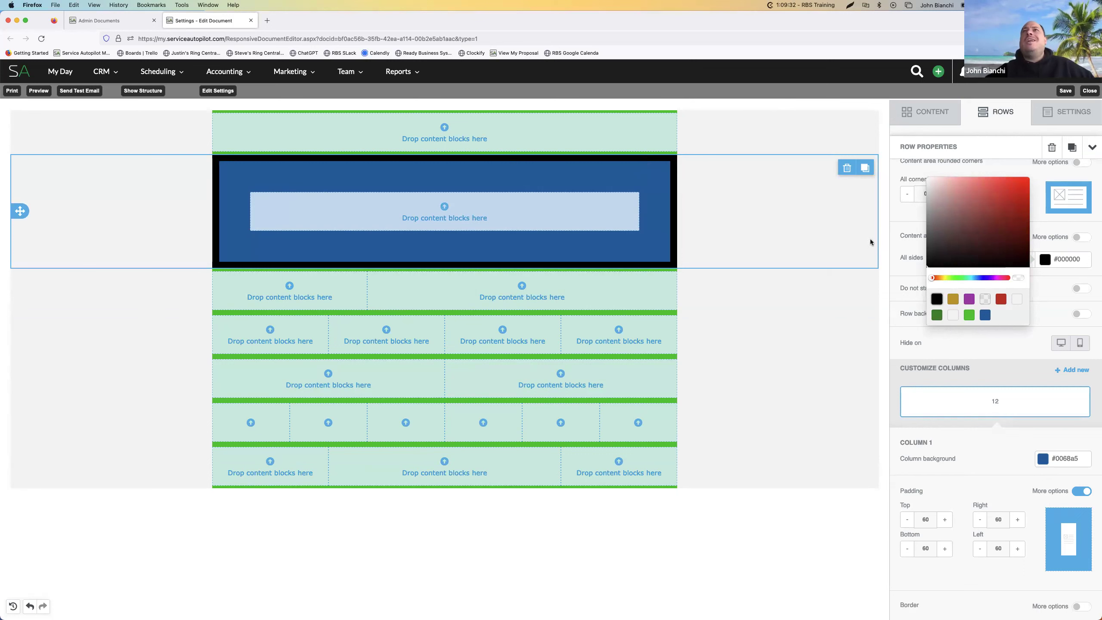
Set the blue row's content area border back to a width of 0 and a transparent color
{"action": "left_click", "coordinate": [1047, 262]}
{"action": "left_click", "coordinate": [997, 261]}
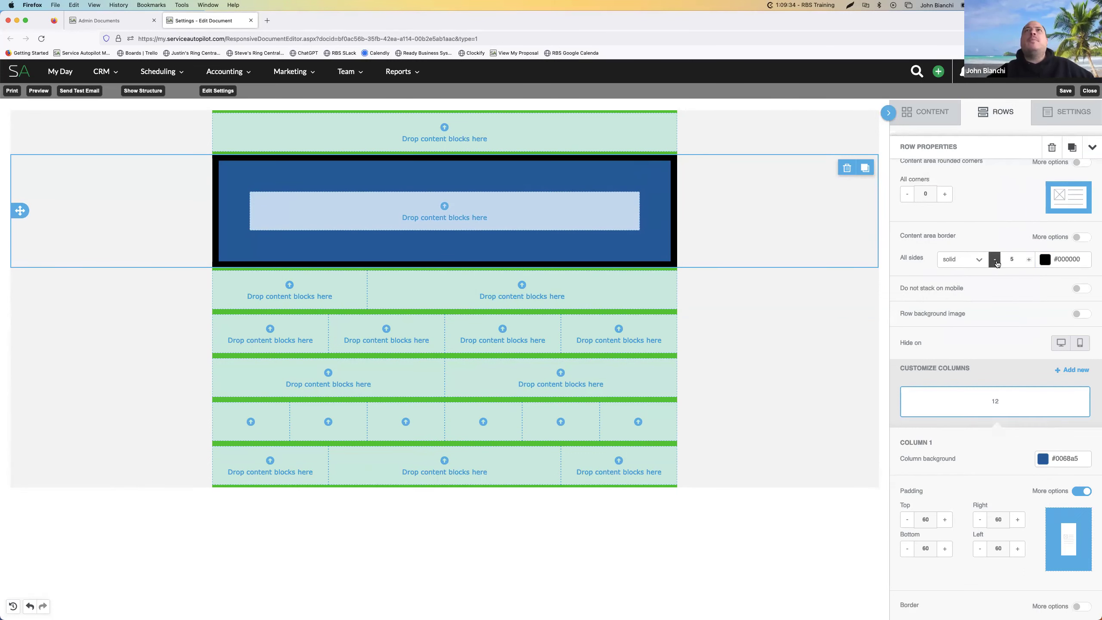
{"action": "left_click", "coordinate": [997, 261]}
{"action": "left_click", "coordinate": [997, 261]}
{"action": "left_click", "coordinate": [997, 260]}
{"action": "left_click", "coordinate": [997, 261]}
{"action": "left_click", "coordinate": [997, 260]}
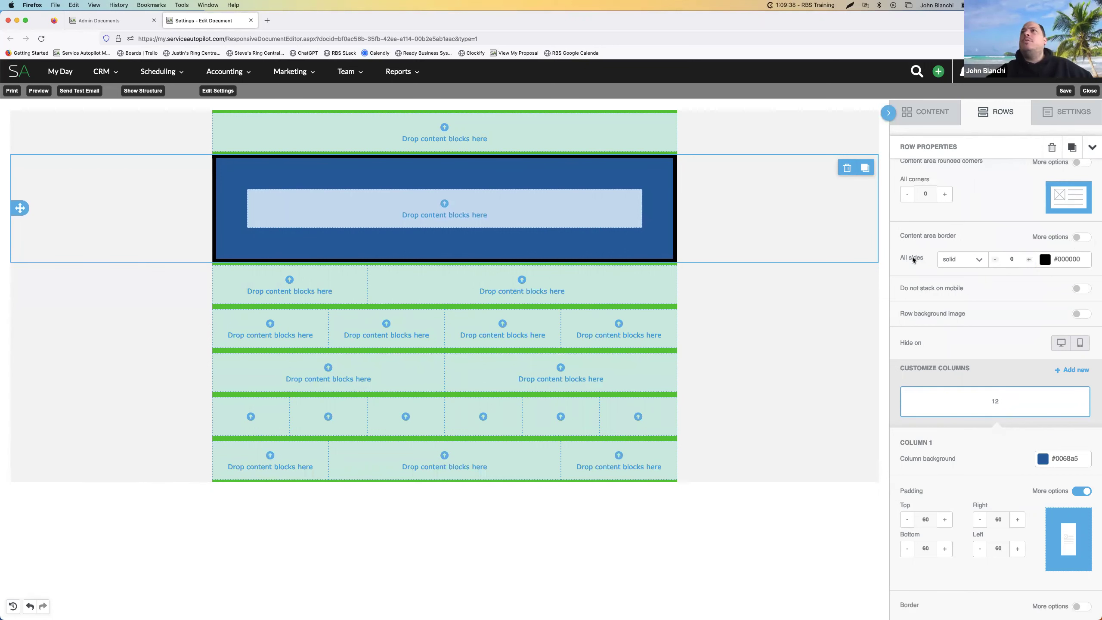
{"action": "left_click", "coordinate": [1047, 260]}
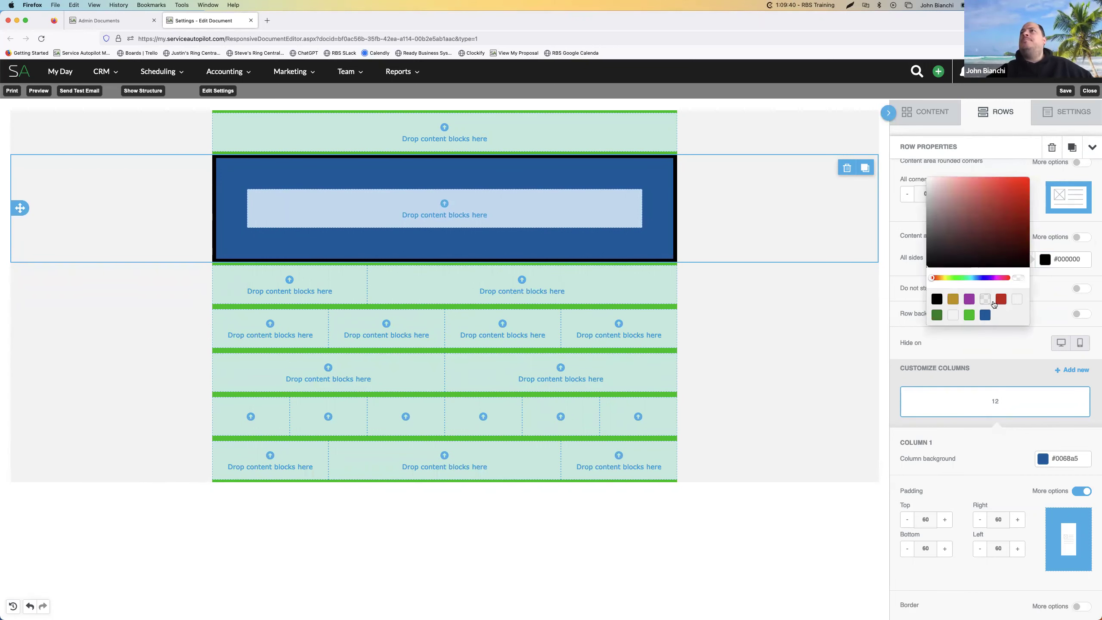
{"action": "left_click", "coordinate": [985, 299]}
{"action": "left_click", "coordinate": [881, 244]}
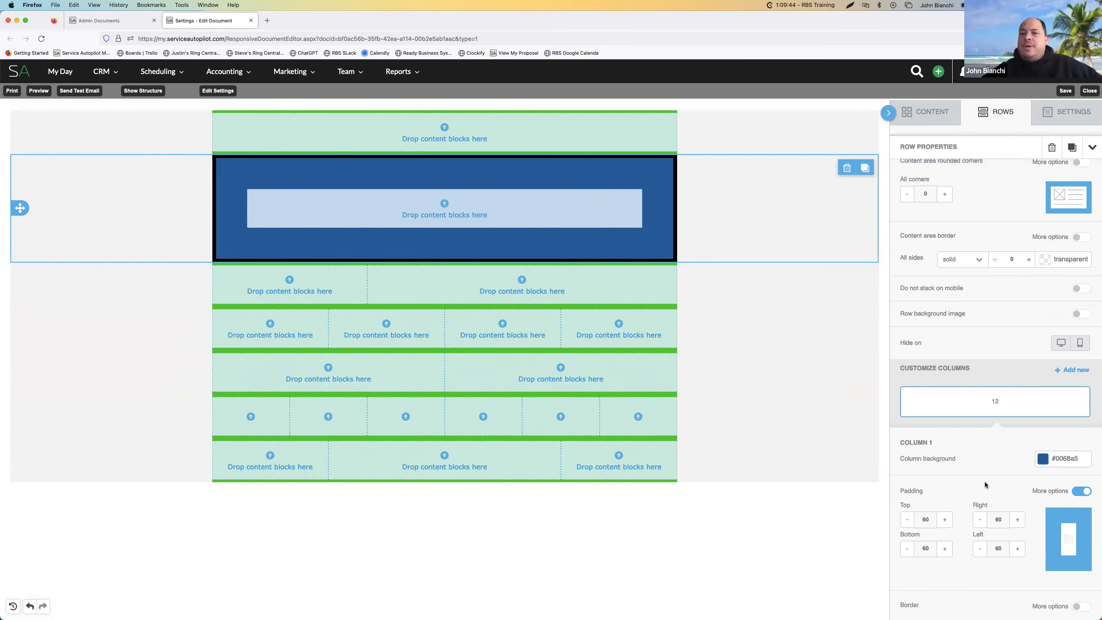
Add an Image block to the first row and a Button block to the narrow left column of the third row
{"action": "scroll", "coordinate": [987, 487], "scroll_direction": "down", "scroll_amount": 1}
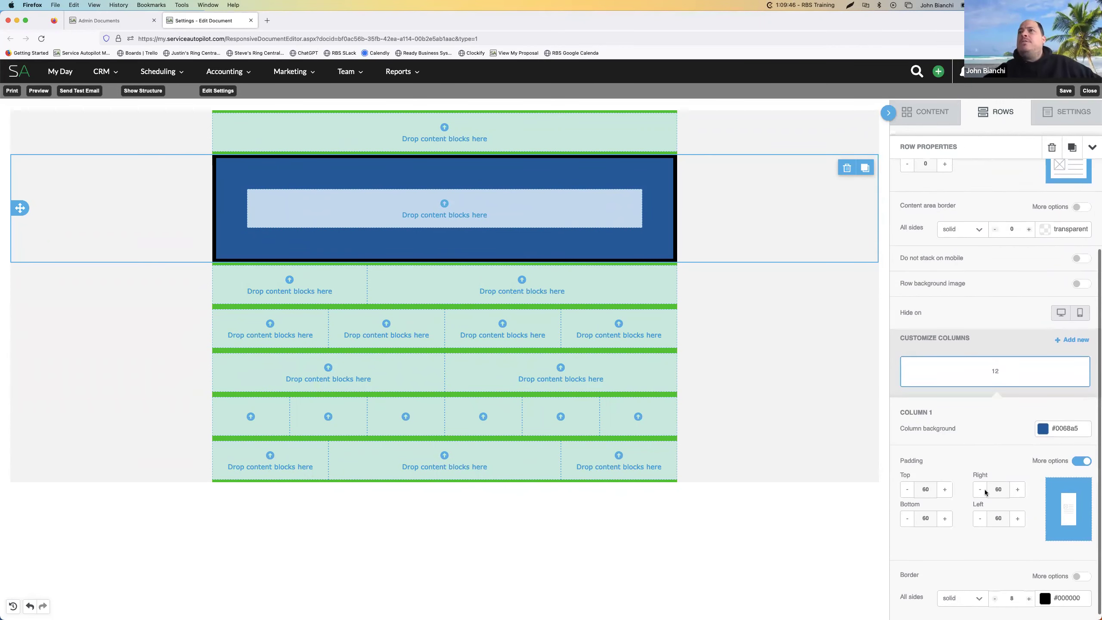
{"action": "scroll", "coordinate": [985, 490], "scroll_direction": "up", "scroll_amount": 3}
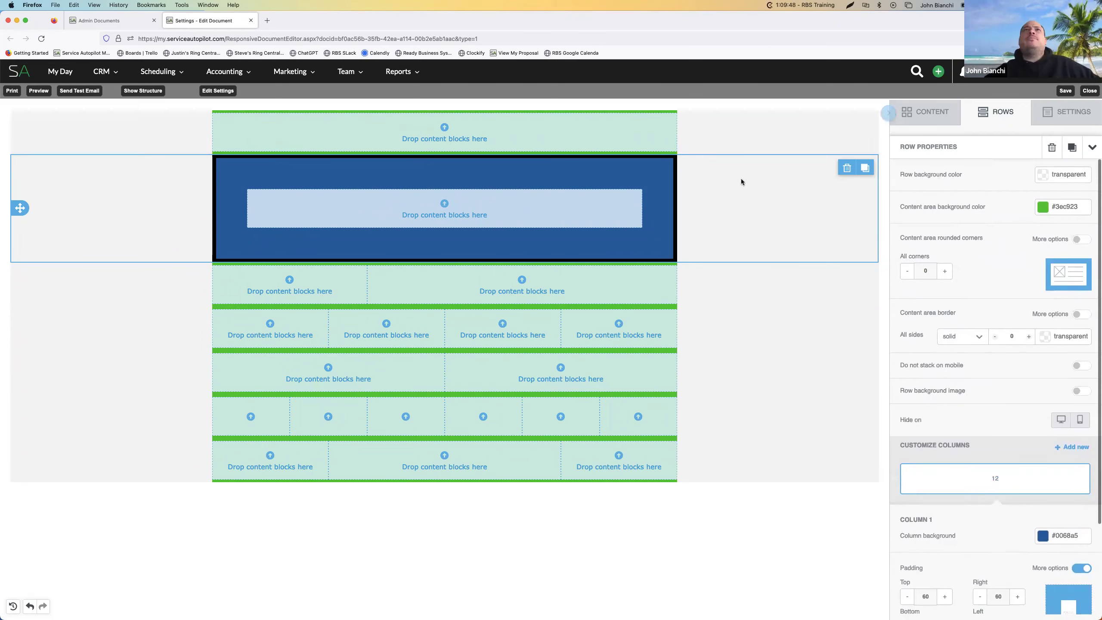
{"action": "left_click", "coordinate": [929, 113]}
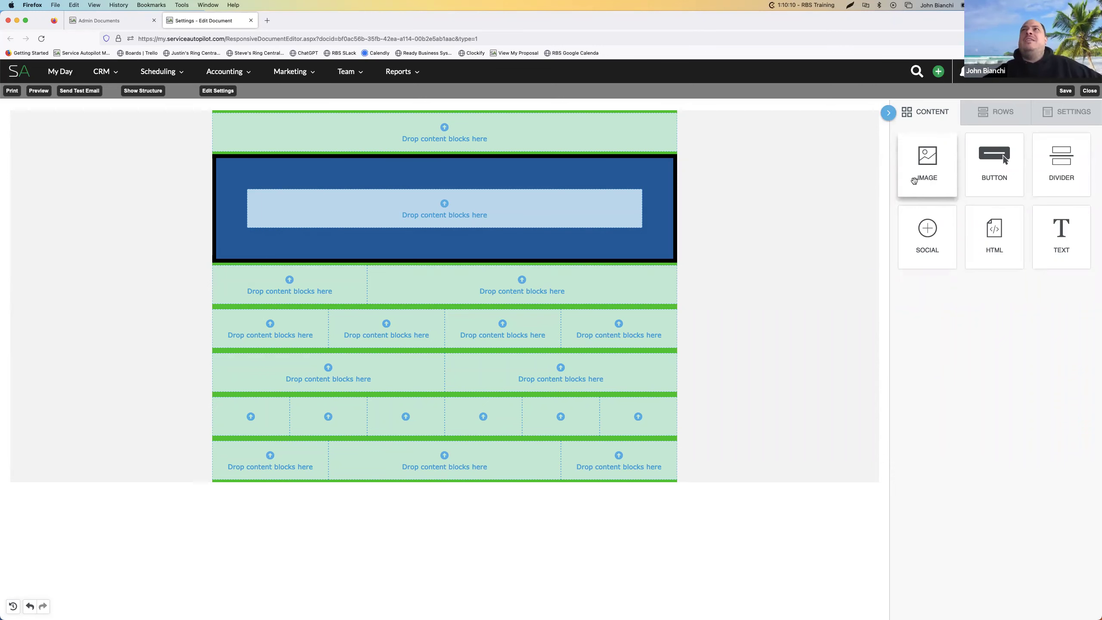
{"action": "left_click_drag", "start_coordinate": [926, 172], "coordinate": [491, 119]}
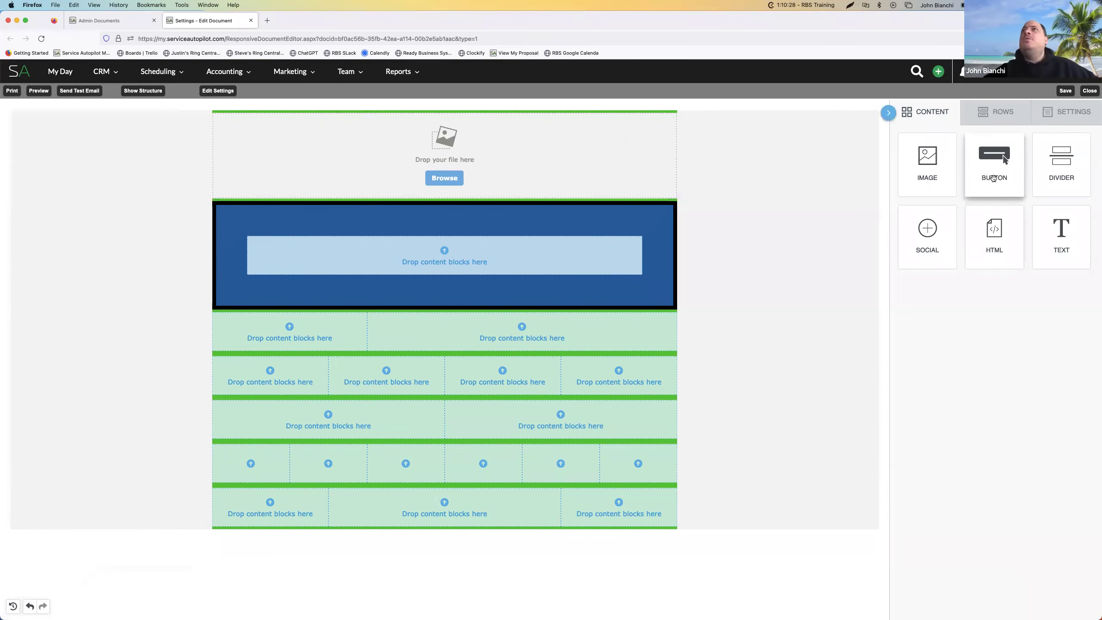
{"action": "left_click_drag", "start_coordinate": [994, 177], "coordinate": [256, 322]}
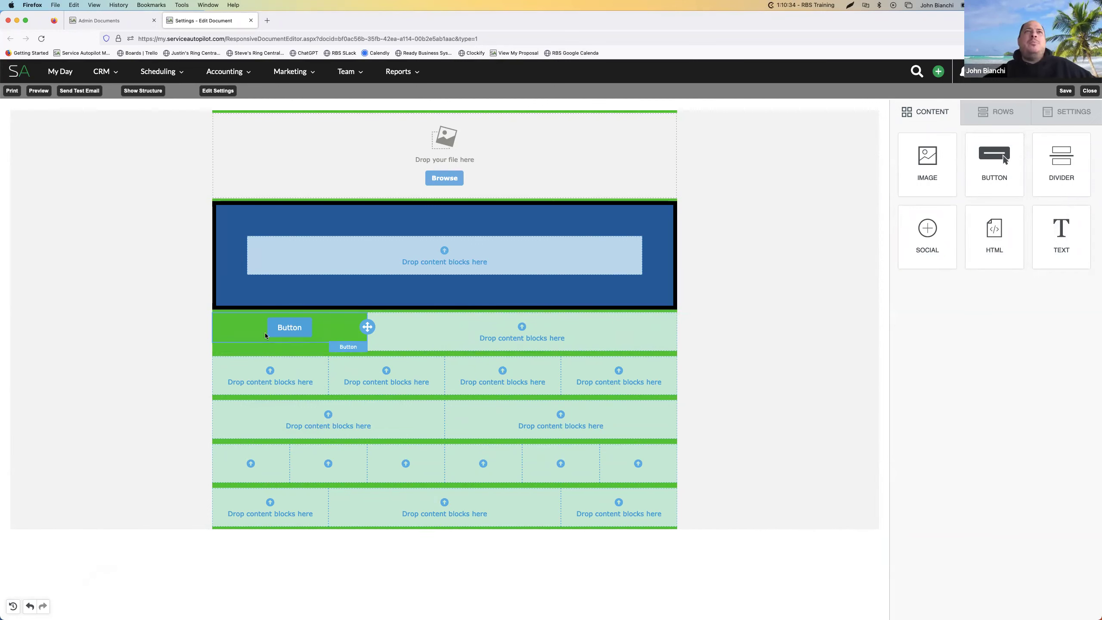
Add a Divider block beneath the image in the first row with a solid black #000000 line 11 thick
{"action": "mouse_move", "coordinate": [1055, 173]}
{"action": "left_mouse_down"}
{"action": "mouse_move", "coordinate": [819, 224]}
{"action": "mouse_move", "coordinate": [499, 250]}
{"action": "mouse_move", "coordinate": [464, 406]}
{"action": "mouse_move", "coordinate": [451, 360]}
{"action": "mouse_move", "coordinate": [434, 358]}
{"action": "mouse_move", "coordinate": [442, 198]}
{"action": "left_mouse_up"}
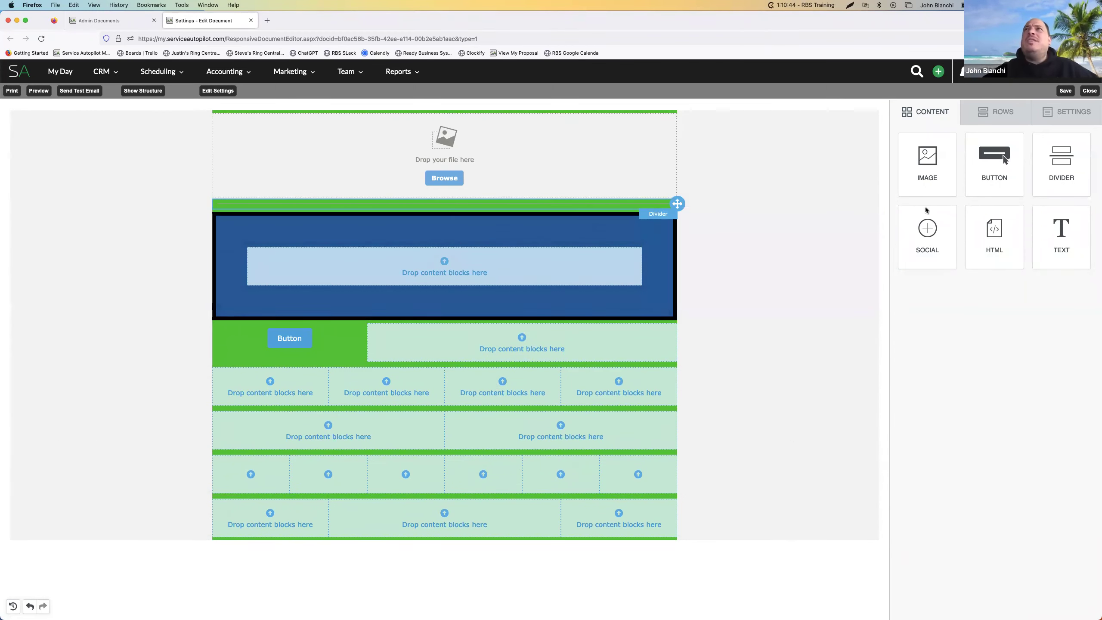
{"action": "left_click", "coordinate": [639, 205]}
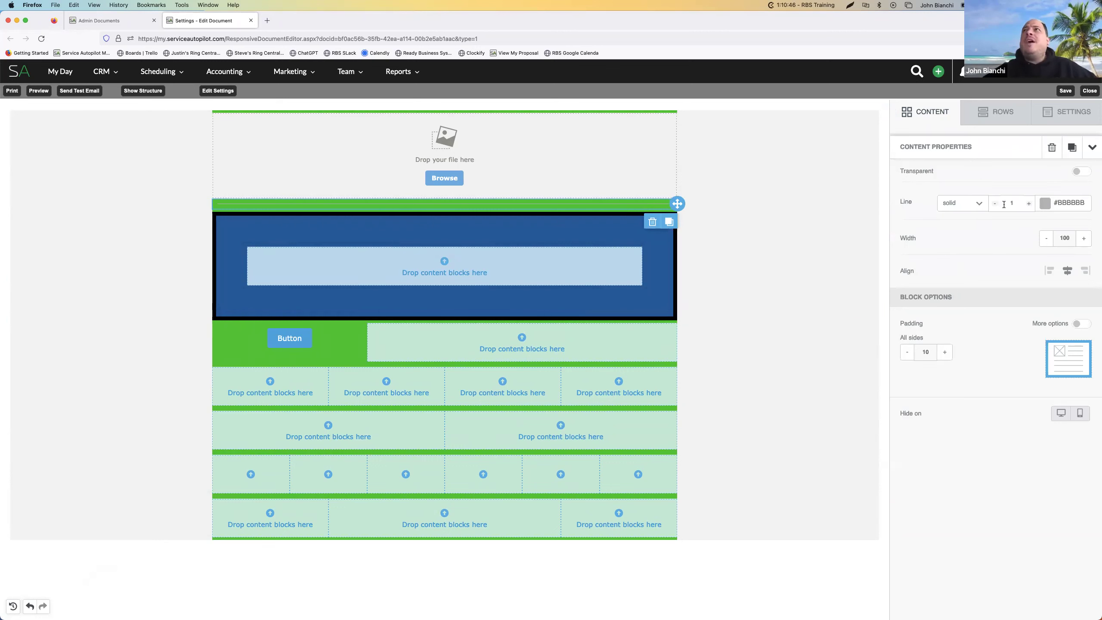
{"action": "left_click", "coordinate": [1047, 204]}
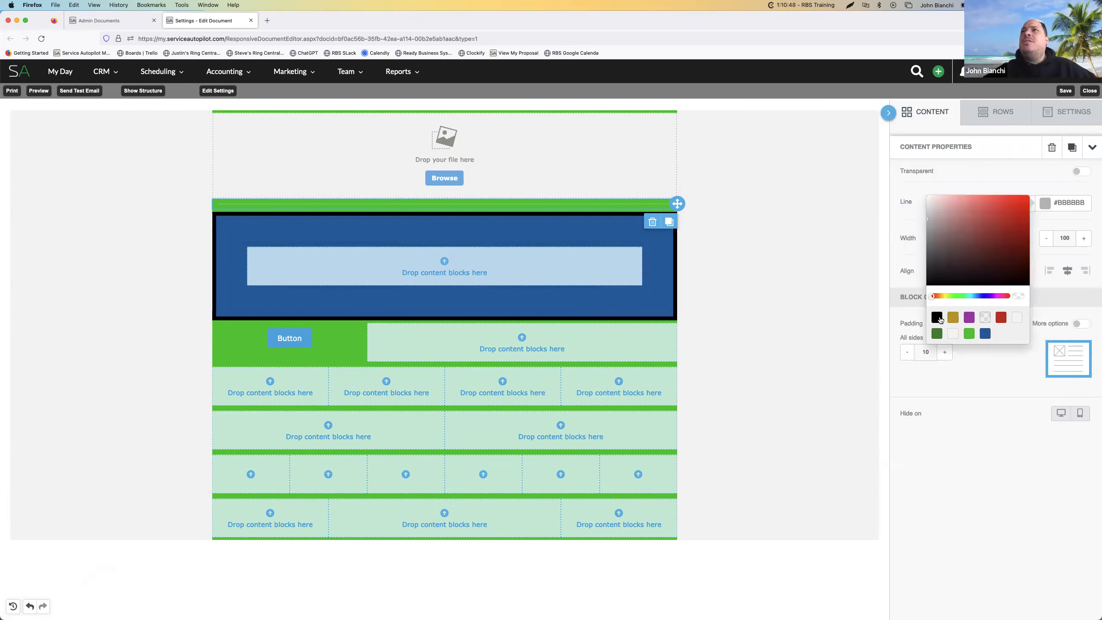
{"action": "left_click", "coordinate": [937, 320]}
{"action": "left_click", "coordinate": [983, 186]}
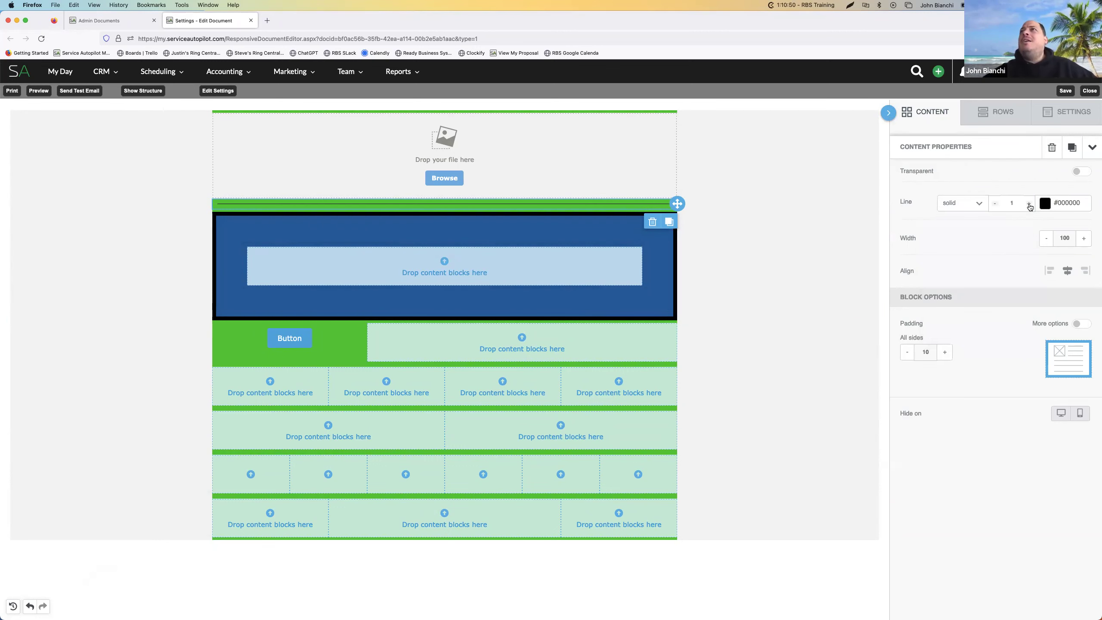
{"action": "left_click", "coordinate": [1029, 204]}
{"action": "left_click", "coordinate": [1029, 204]}
{"action": "left_click", "coordinate": [1029, 203]}
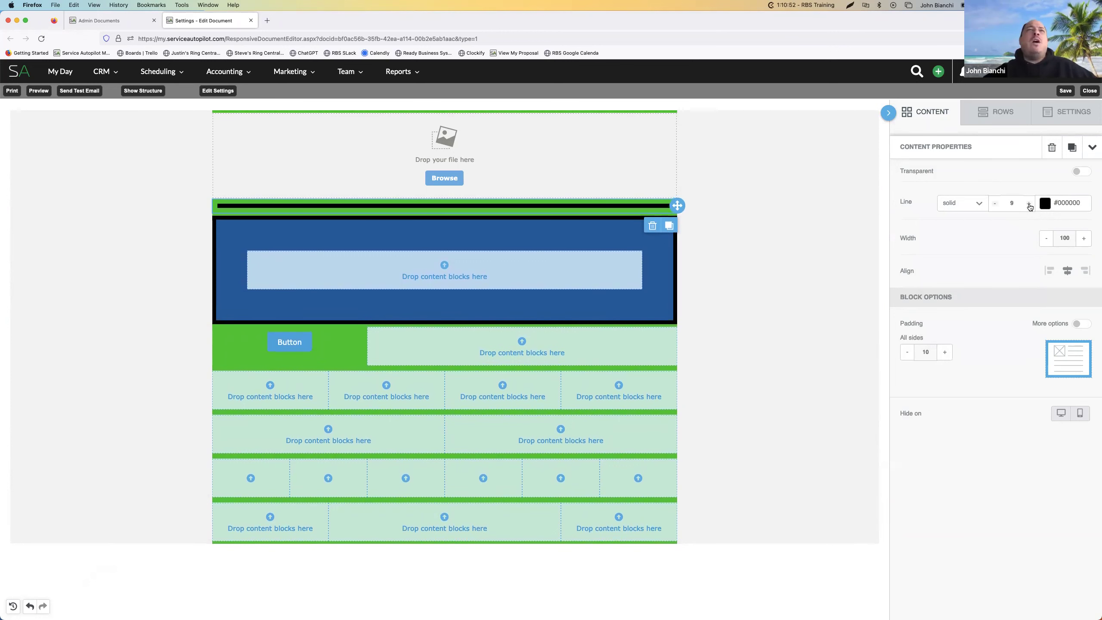
{"action": "left_click", "coordinate": [1029, 203]}
{"action": "left_click", "coordinate": [1029, 204]}
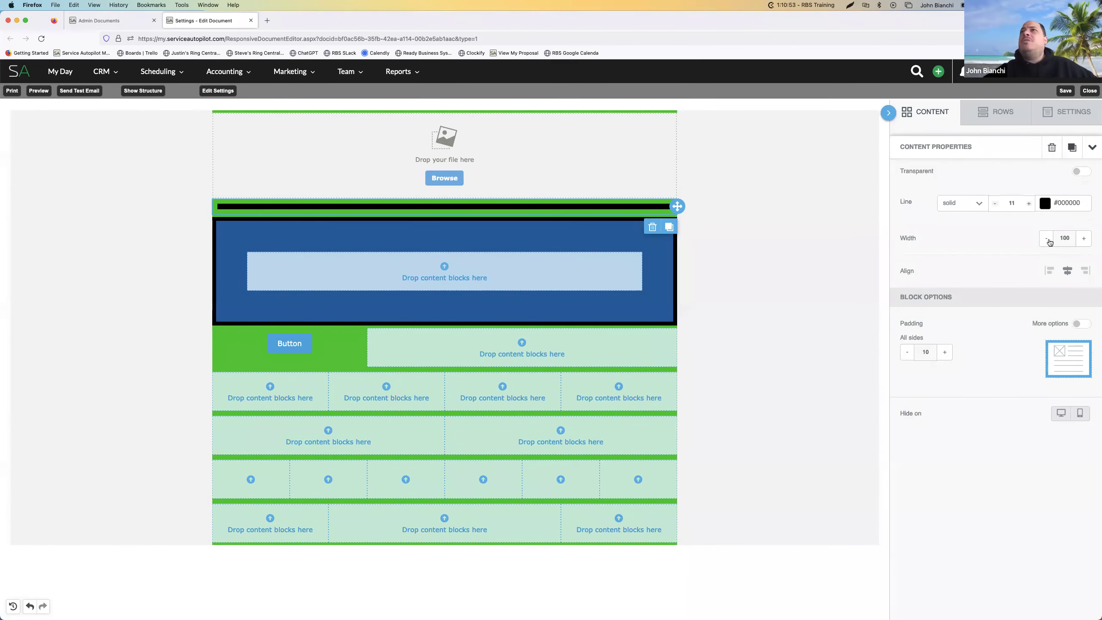
Shorten the divider's line by setting its width to 90
{"action": "left_click", "coordinate": [1047, 239]}
{"action": "left_click", "coordinate": [1046, 239]}
{"action": "left_click", "coordinate": [1046, 239]}
{"action": "left_click", "coordinate": [1046, 239]}
{"action": "left_click", "coordinate": [1046, 239]}
{"action": "left_click", "coordinate": [1047, 238]}
{"action": "left_click", "coordinate": [1046, 239]}
{"action": "left_click", "coordinate": [1046, 238]}
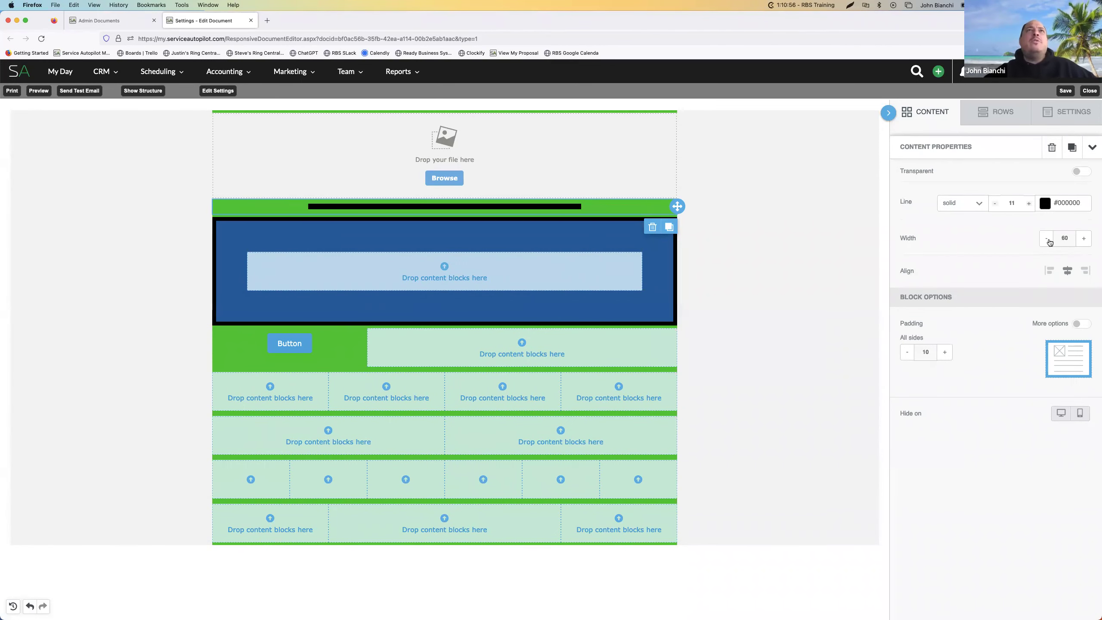
{"action": "left_click", "coordinate": [1046, 238]}
{"action": "left_click", "coordinate": [1084, 238]}
{"action": "left_click", "coordinate": [1085, 239]}
{"action": "left_click", "coordinate": [1084, 238]}
{"action": "left_click", "coordinate": [1085, 238]}
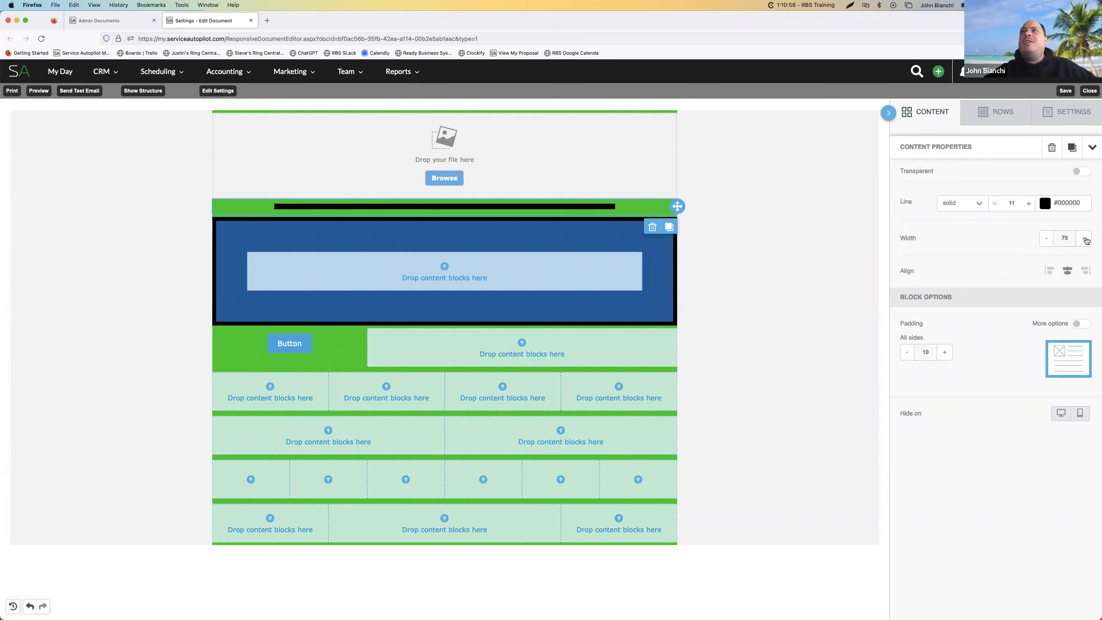
{"action": "left_click", "coordinate": [1086, 240]}
{"action": "left_click", "coordinate": [1086, 240]}
{"action": "left_click", "coordinate": [1086, 240]}
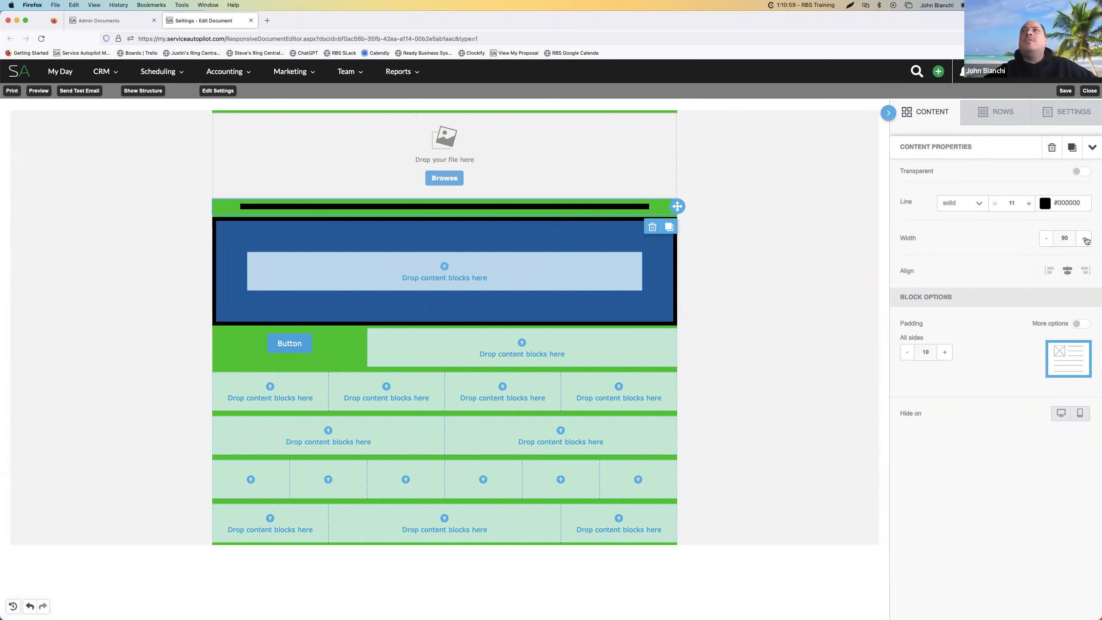
Try right and left alignment on the divider, and set it back to centered
{"action": "left_click", "coordinate": [1086, 273]}
{"action": "left_click", "coordinate": [1050, 271]}
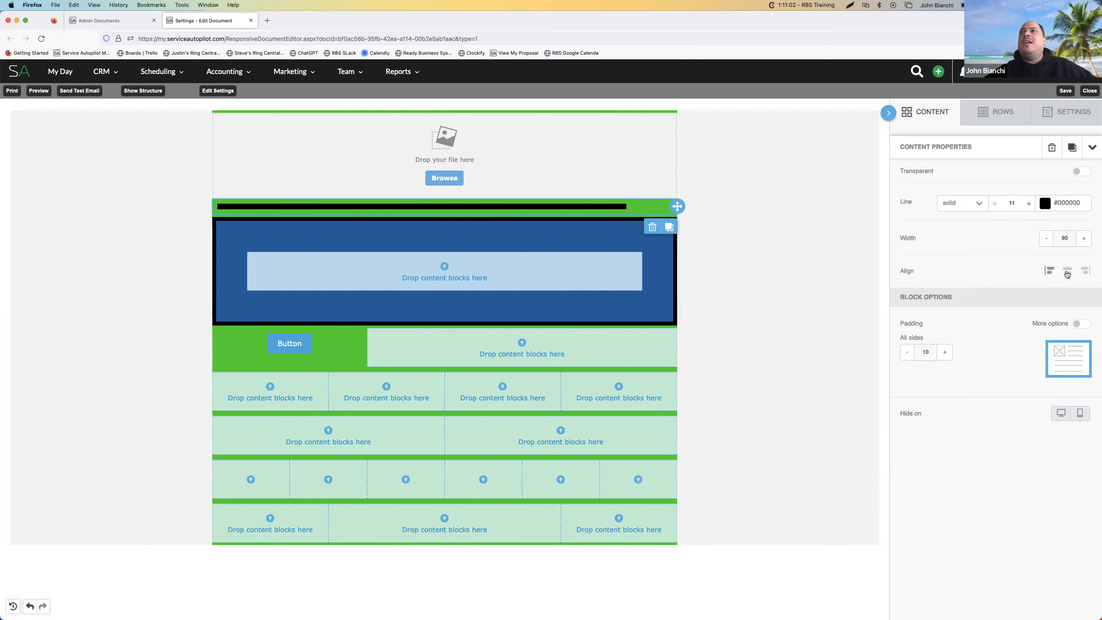
{"action": "left_click", "coordinate": [1068, 272]}
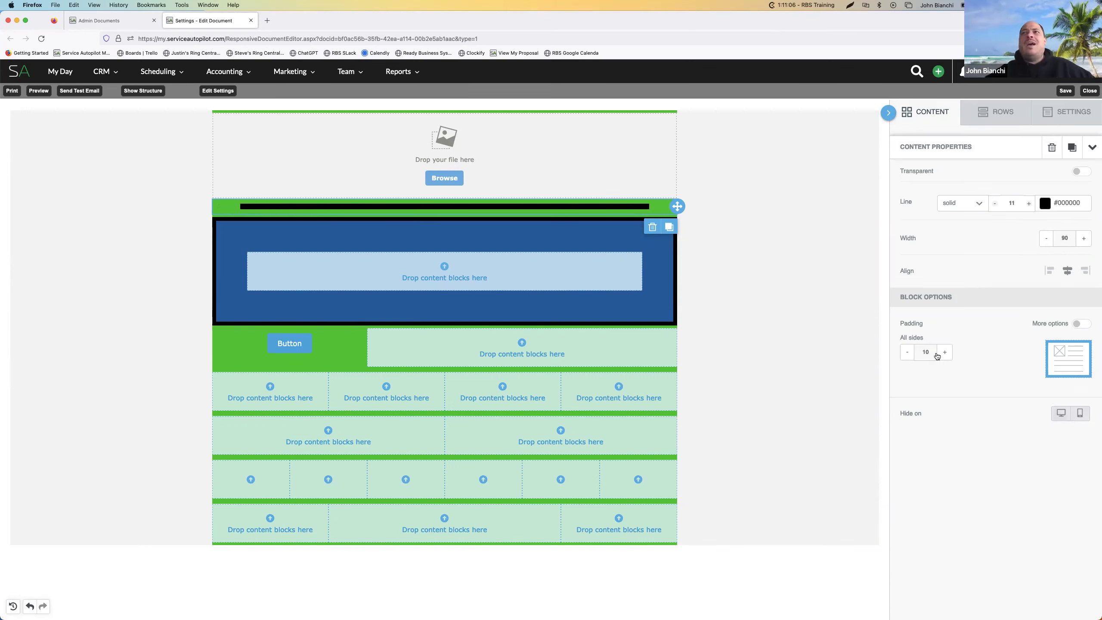
Set the divider's padding to 60 on all sides
{"action": "left_click", "coordinate": [908, 352]}
{"action": "left_click", "coordinate": [908, 352]}
{"action": "left_click", "coordinate": [907, 353]}
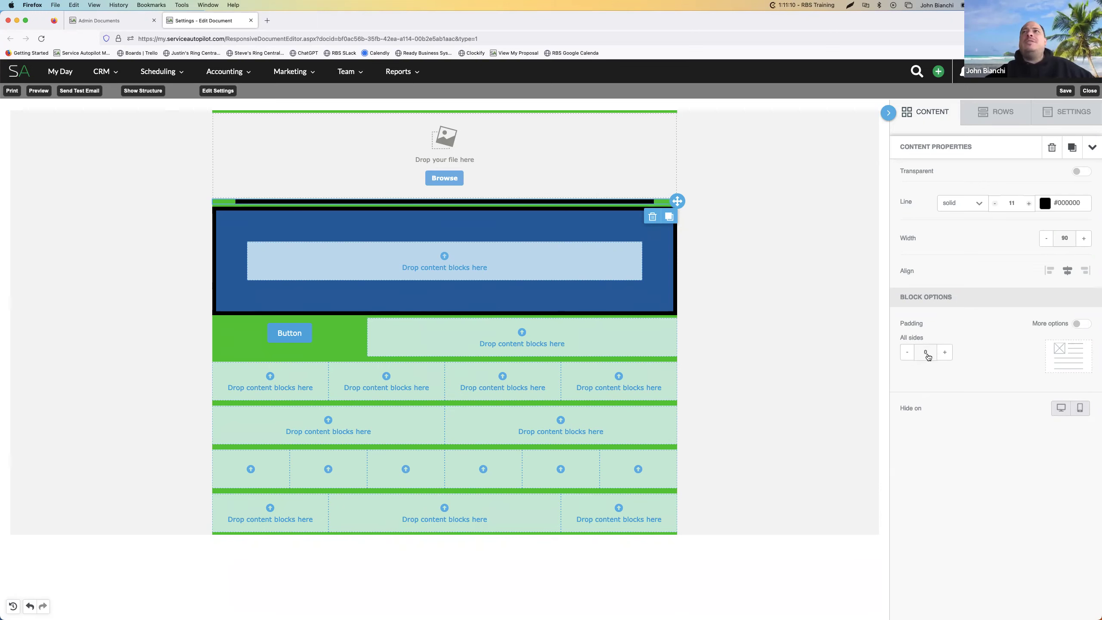
{"action": "left_click", "coordinate": [946, 352]}
{"action": "left_click", "coordinate": [945, 352]}
{"action": "left_click", "coordinate": [946, 353]}
{"action": "left_click", "coordinate": [945, 353]}
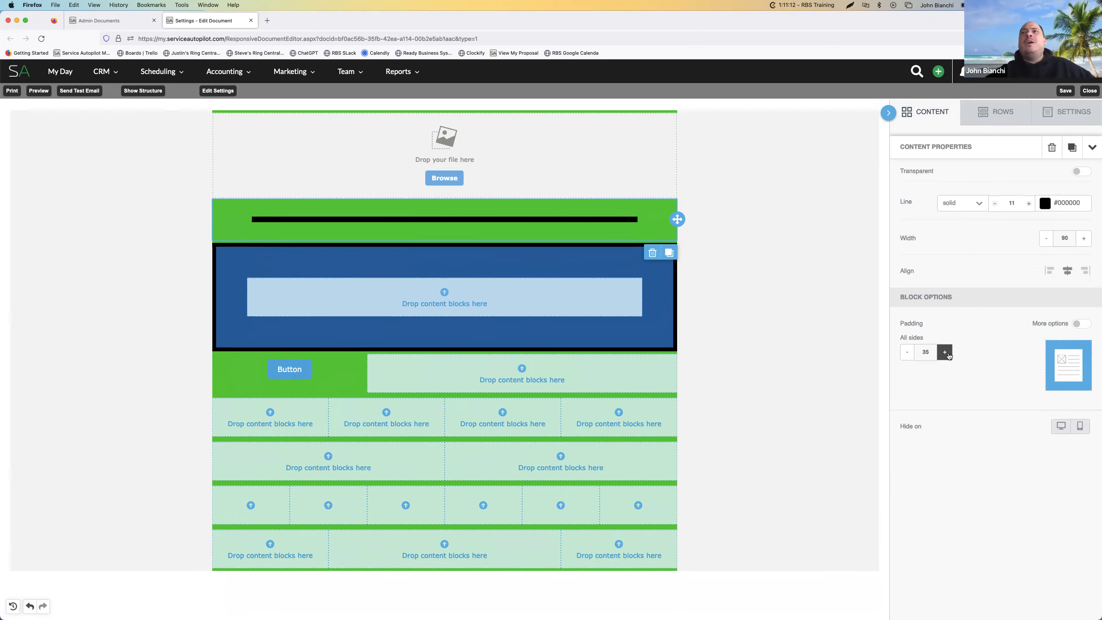
{"action": "left_click", "coordinate": [945, 353]}
{"action": "left_click", "coordinate": [945, 353]}
{"action": "left_click", "coordinate": [946, 353]}
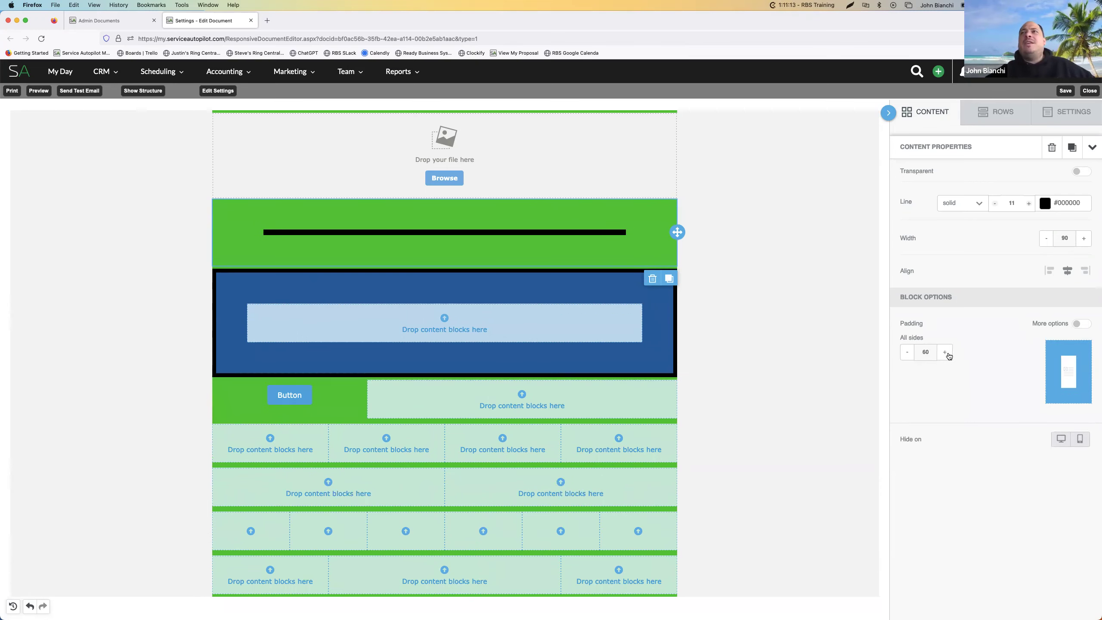
Set the divider's padding back to 10 on all sides
{"action": "left_click", "coordinate": [907, 353]}
{"action": "left_click", "coordinate": [907, 353]}
{"action": "left_click", "coordinate": [907, 352]}
{"action": "left_click", "coordinate": [907, 353]}
{"action": "left_click", "coordinate": [907, 353]}
{"action": "left_click", "coordinate": [907, 353]}
{"action": "left_click", "coordinate": [908, 352]}
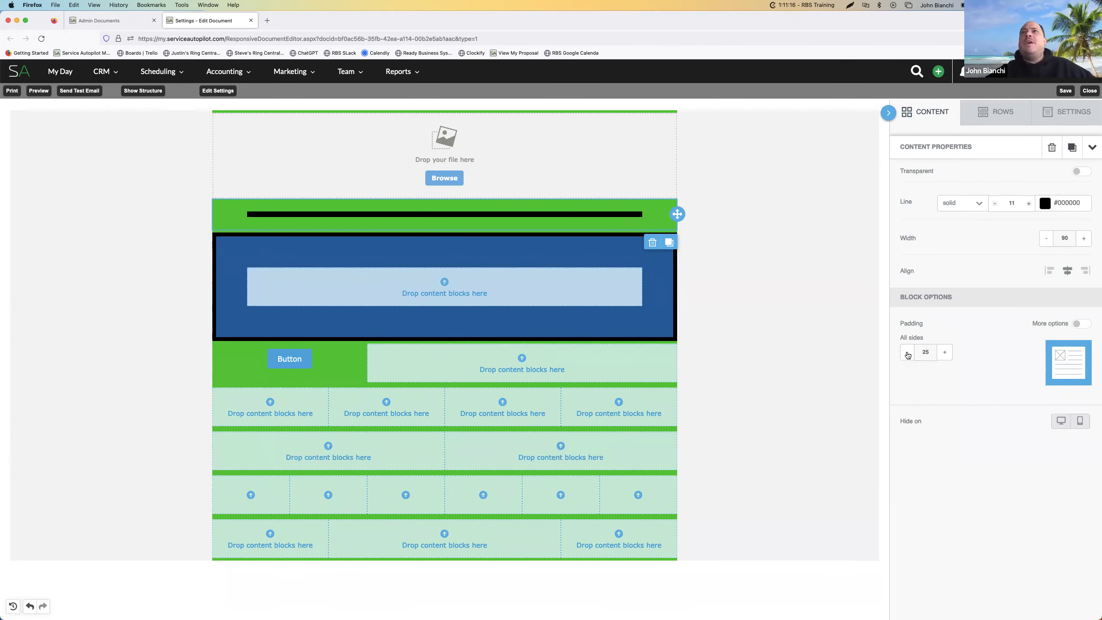
{"action": "left_click", "coordinate": [908, 352]}
{"action": "left_click", "coordinate": [907, 353]}
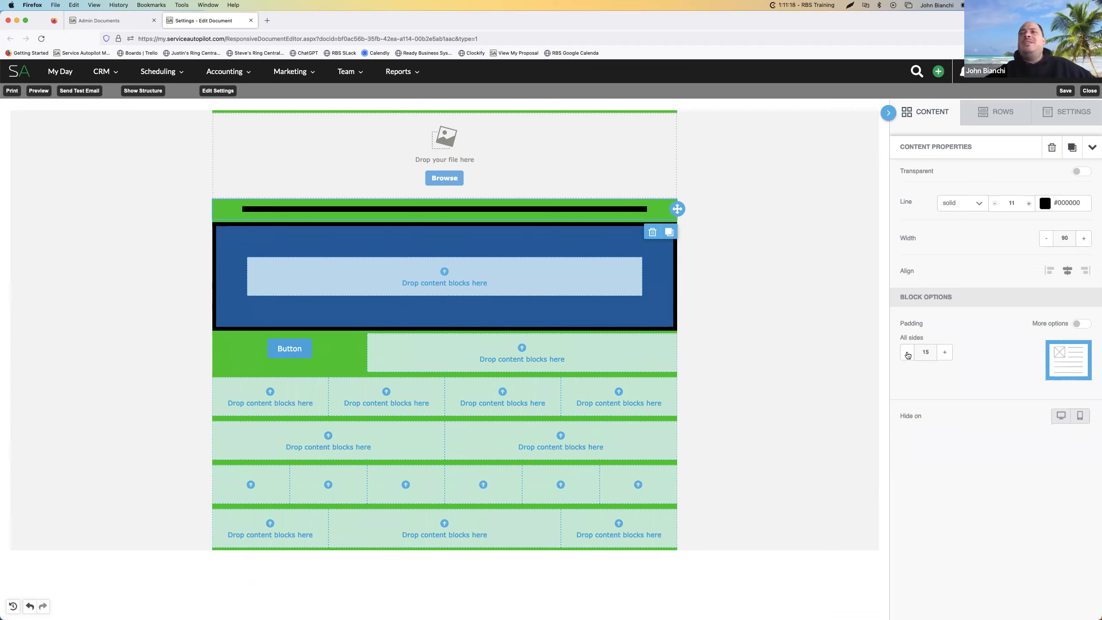
{"action": "left_click", "coordinate": [907, 352]}
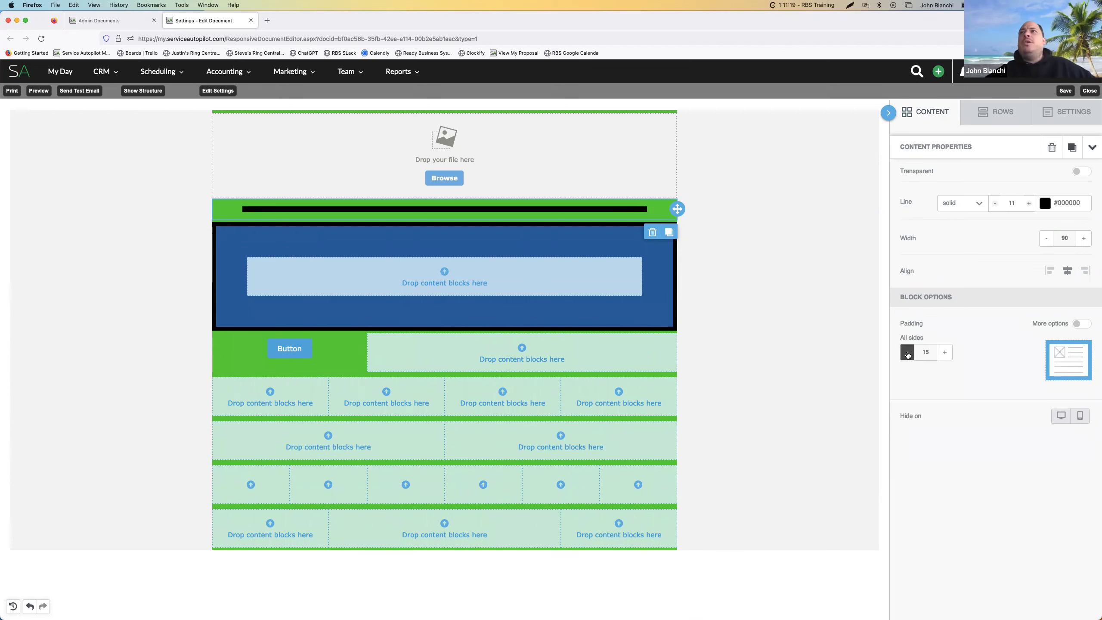
Enable separate padding per side for the divider, set its right and left padding to 0 and its width to 100
{"action": "left_click", "coordinate": [1074, 325]}
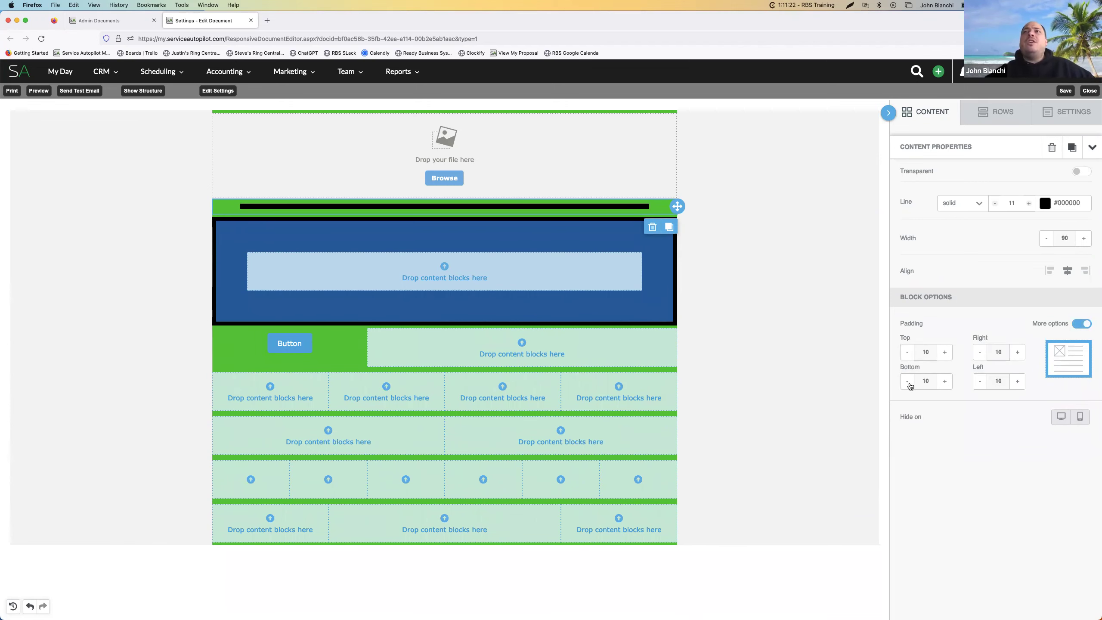
{"action": "left_click", "coordinate": [980, 355]}
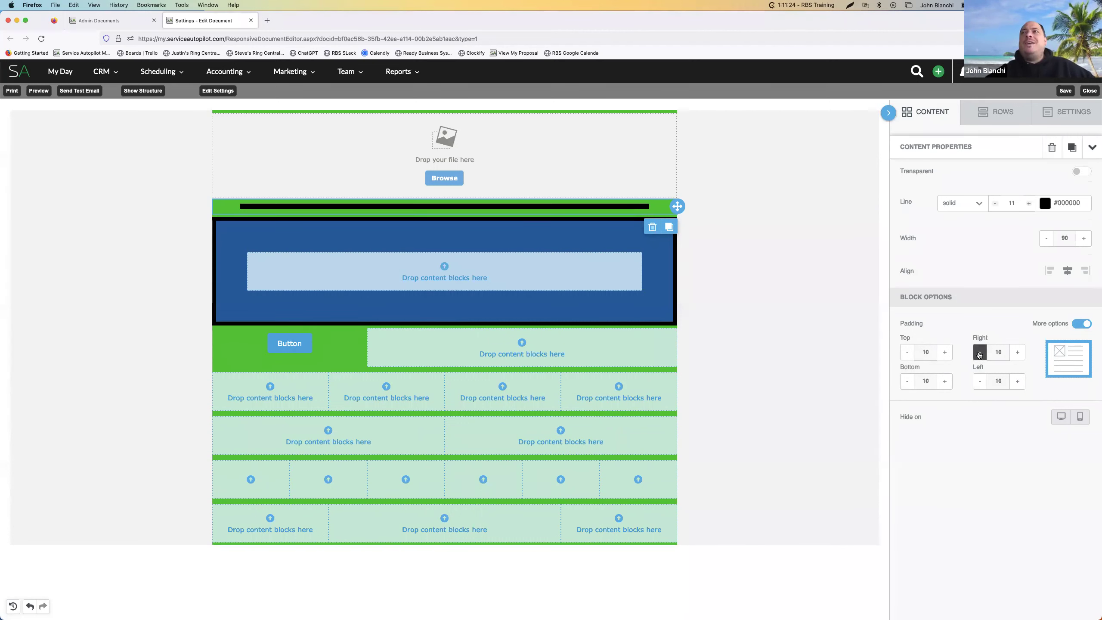
{"action": "left_click", "coordinate": [980, 381]}
{"action": "left_click", "coordinate": [980, 381]}
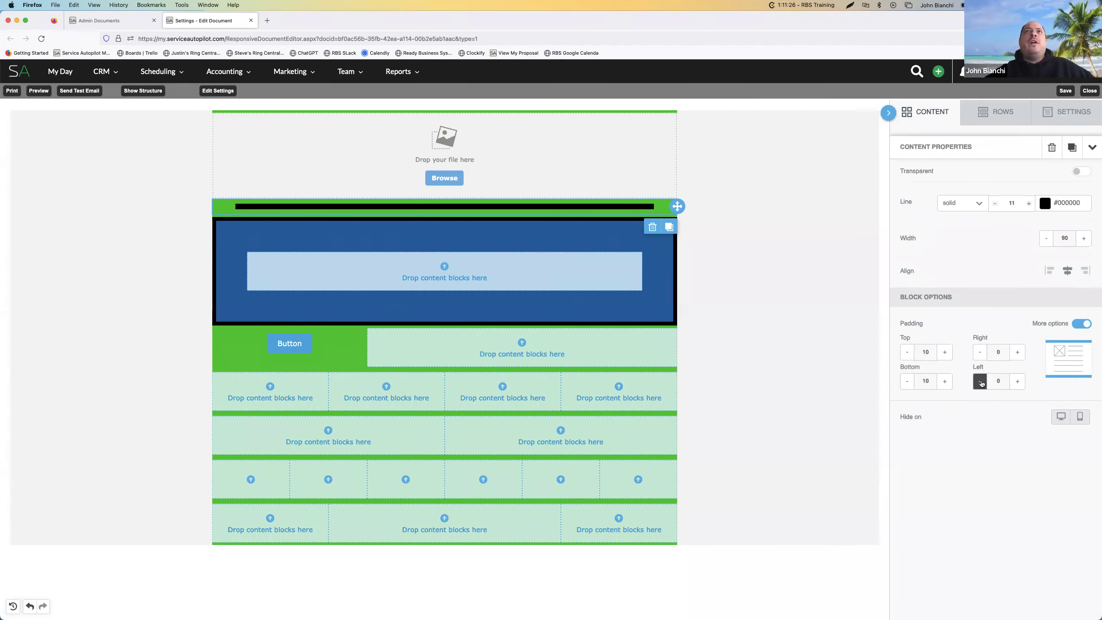
{"action": "left_click", "coordinate": [1084, 238]}
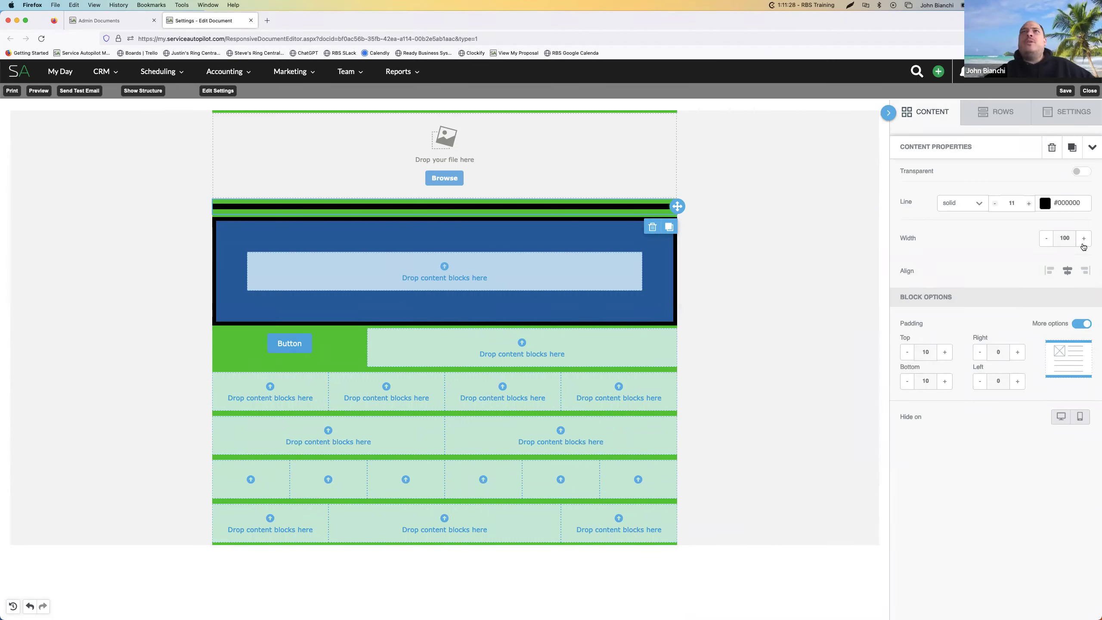
Set the divider's top and bottom padding to 25 each
{"action": "left_click", "coordinate": [945, 352]}
{"action": "left_click", "coordinate": [945, 352]}
{"action": "left_click", "coordinate": [945, 351]}
{"action": "left_click", "coordinate": [945, 381]}
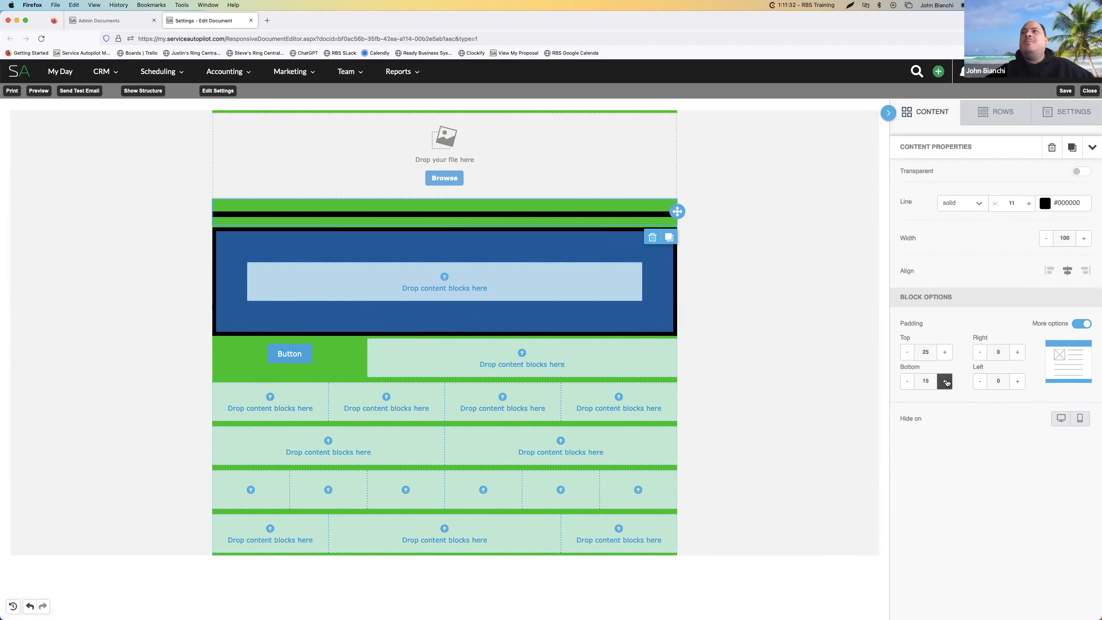
{"action": "left_click", "coordinate": [945, 381]}
{"action": "left_click", "coordinate": [944, 381]}
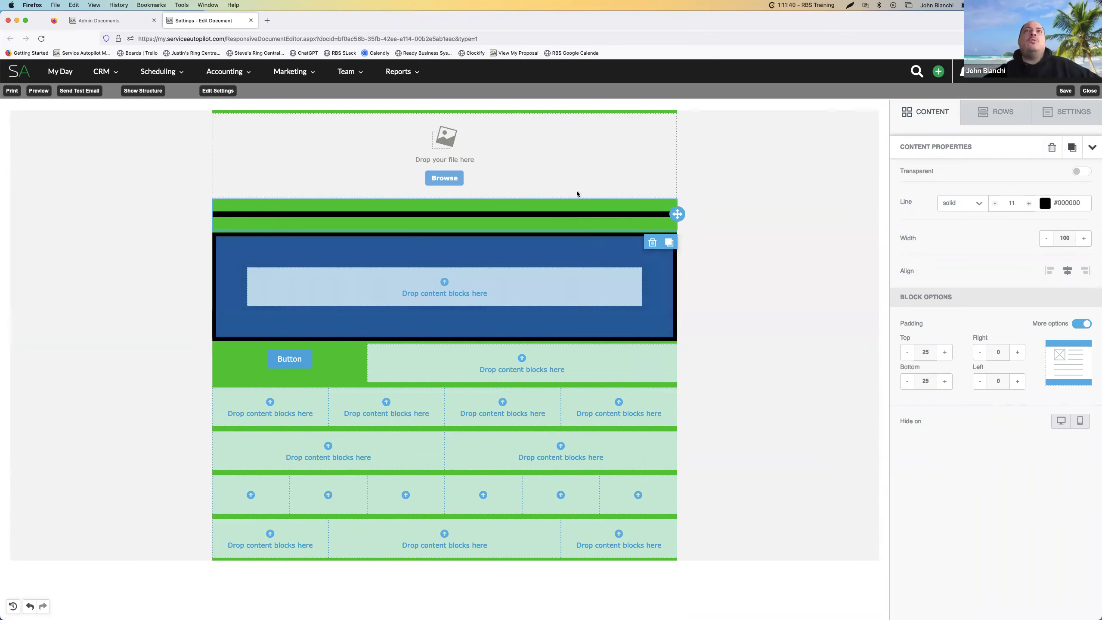
Move the divider from the first row into the wide right column of the third row
{"action": "left_click", "coordinate": [757, 223]}
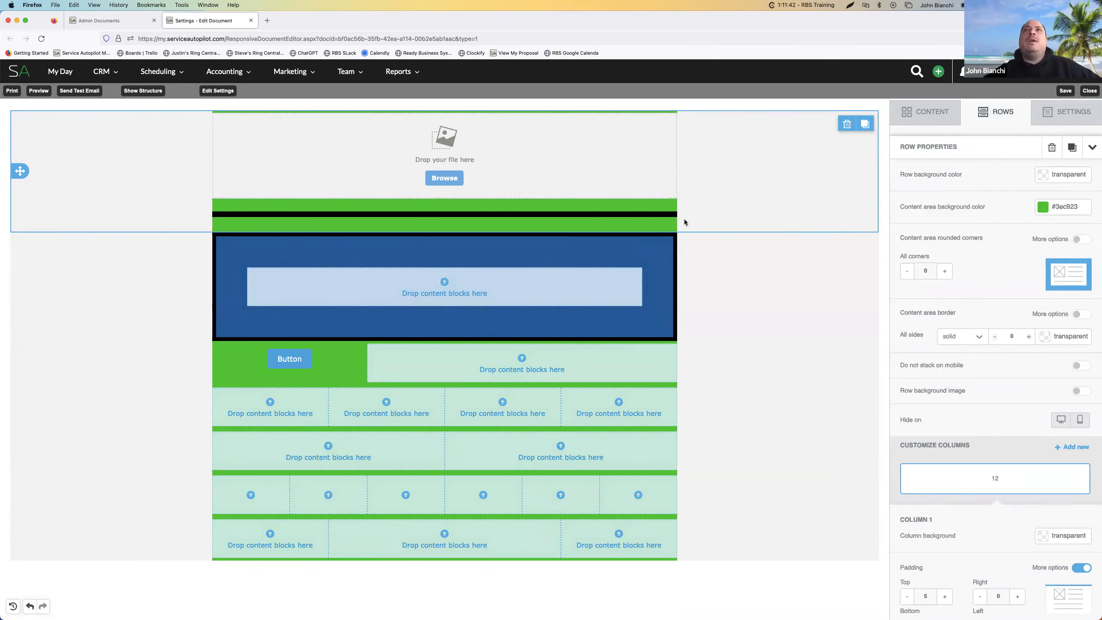
{"action": "left_click", "coordinate": [590, 222]}
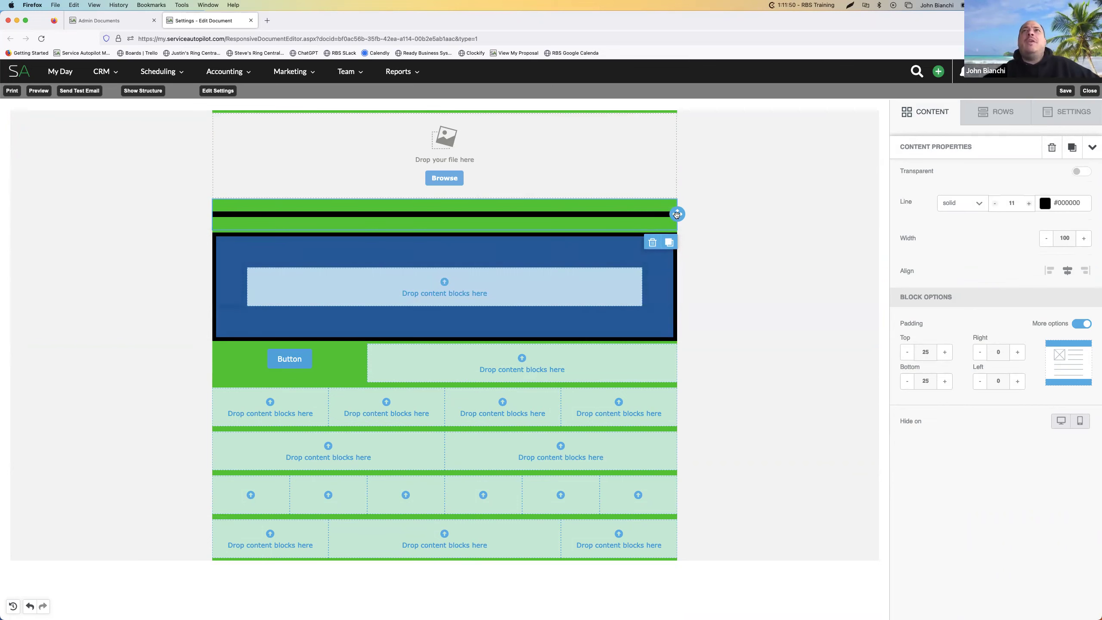
{"action": "left_click_drag", "start_coordinate": [678, 214], "coordinate": [541, 353]}
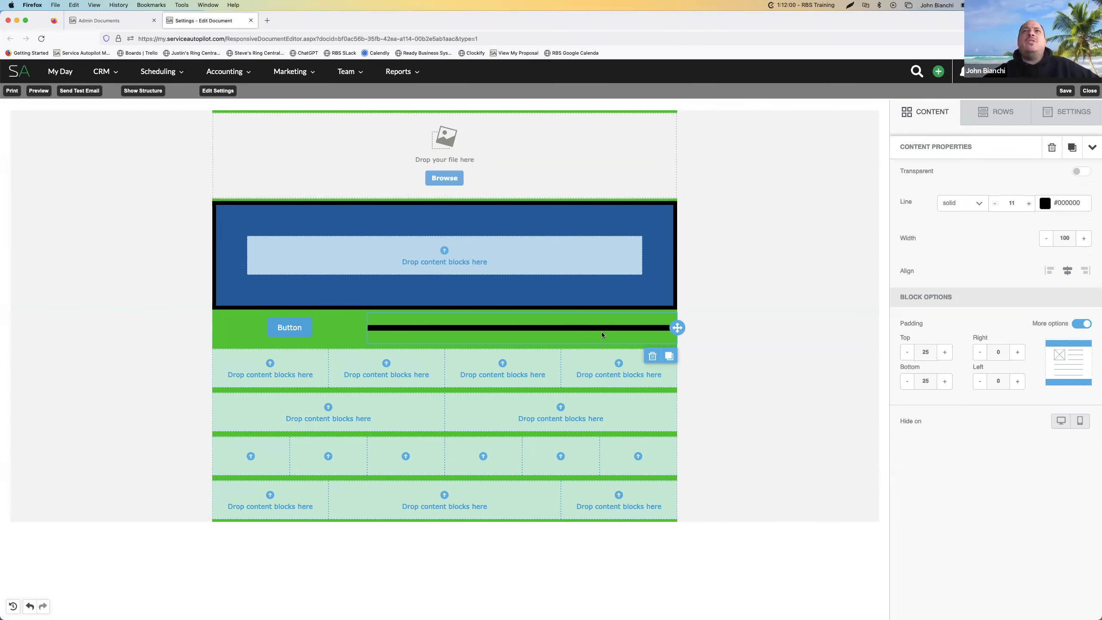
Add an Image block above the divider and a Text block below it in the third row's wide column
{"action": "left_click", "coordinate": [927, 112]}
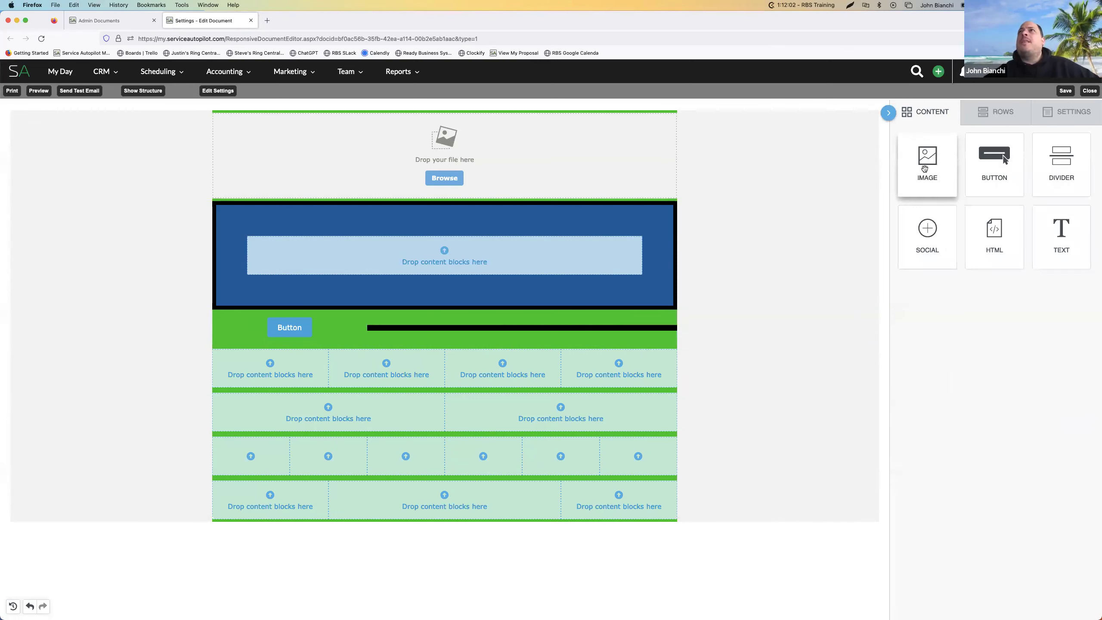
{"action": "left_click_drag", "start_coordinate": [924, 169], "coordinate": [551, 322]}
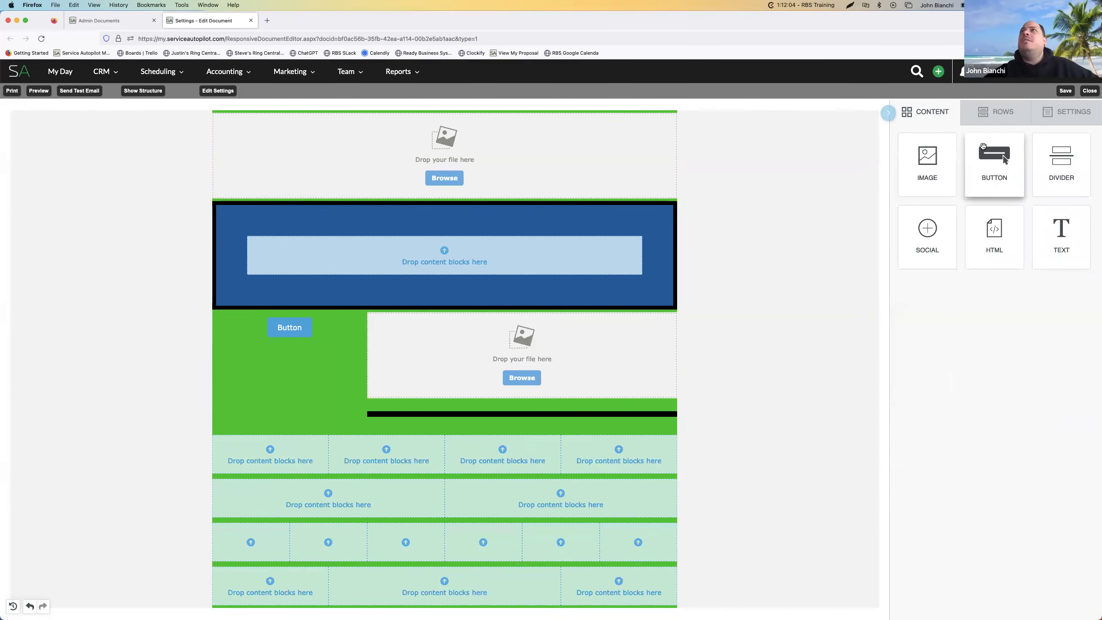
{"action": "left_click_drag", "start_coordinate": [1062, 230], "coordinate": [521, 425]}
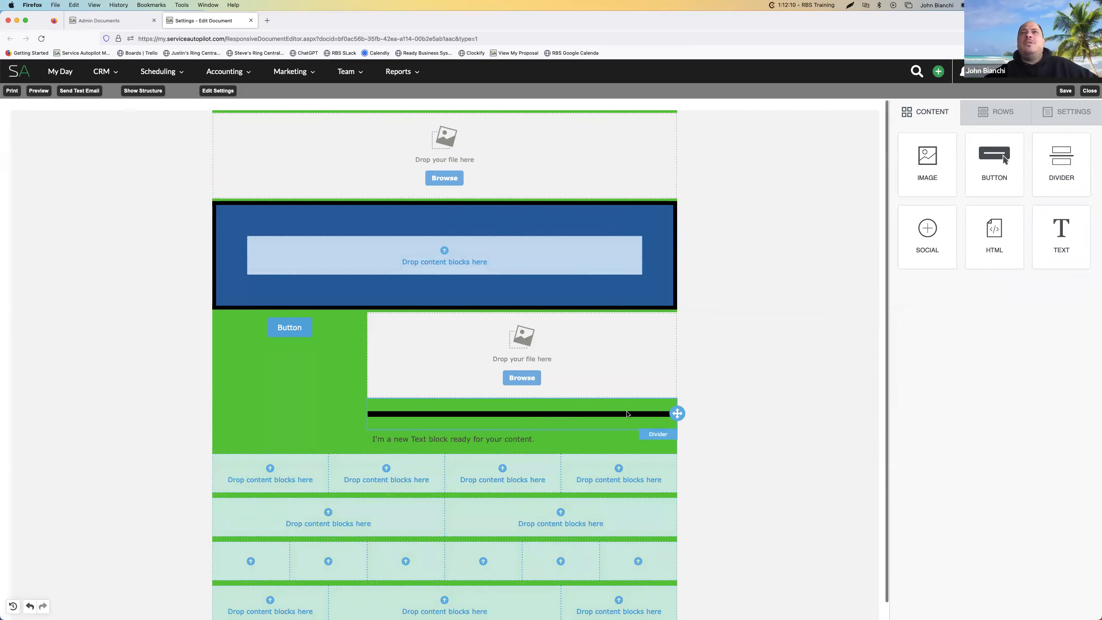
Set the top and bottom padding of the third row's divider to 5 each
{"action": "left_click", "coordinate": [561, 415]}
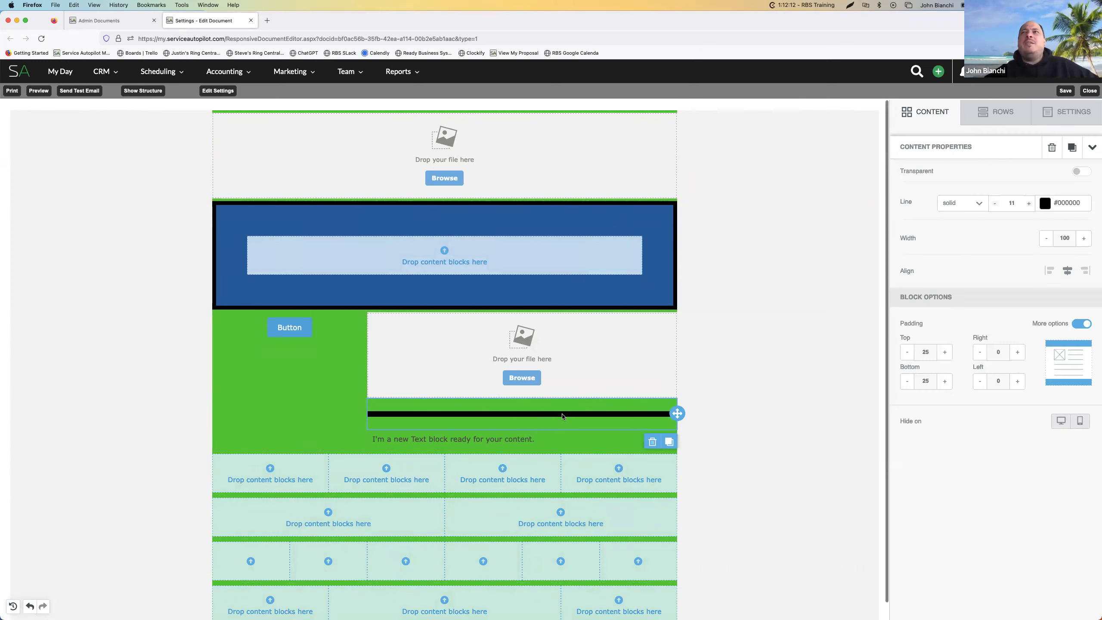
{"action": "left_click", "coordinate": [907, 353]}
{"action": "left_click", "coordinate": [906, 352]}
{"action": "left_click", "coordinate": [907, 353]}
{"action": "left_click", "coordinate": [907, 352]}
{"action": "left_click", "coordinate": [907, 352]}
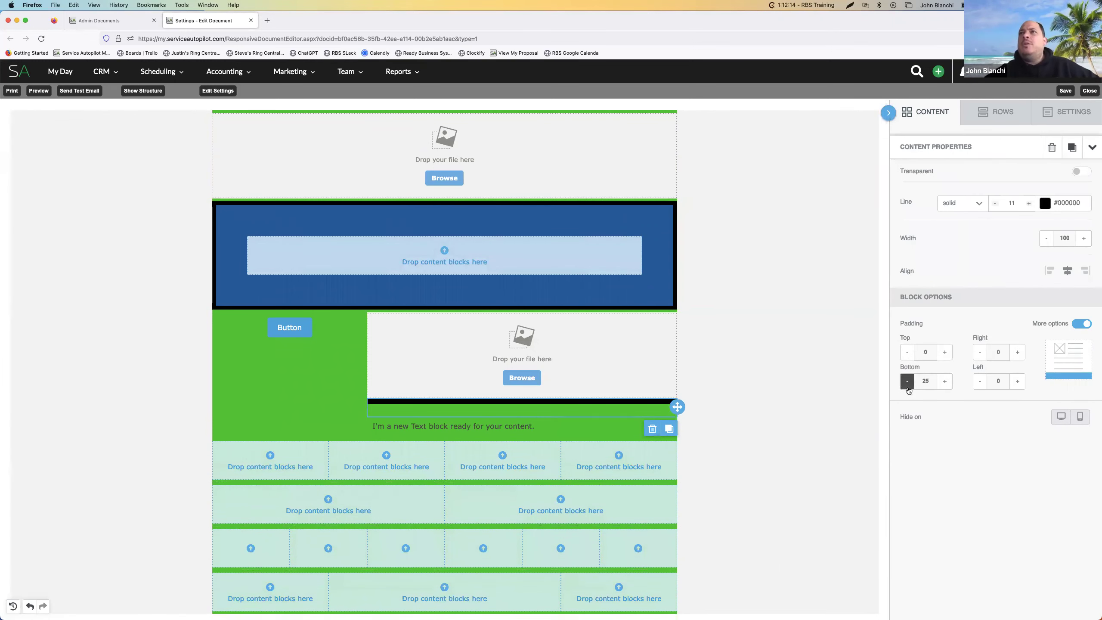
{"action": "left_click", "coordinate": [907, 382]}
{"action": "left_click", "coordinate": [907, 381]}
{"action": "left_click", "coordinate": [907, 381]}
{"action": "left_click", "coordinate": [907, 381]}
{"action": "left_click", "coordinate": [907, 381]}
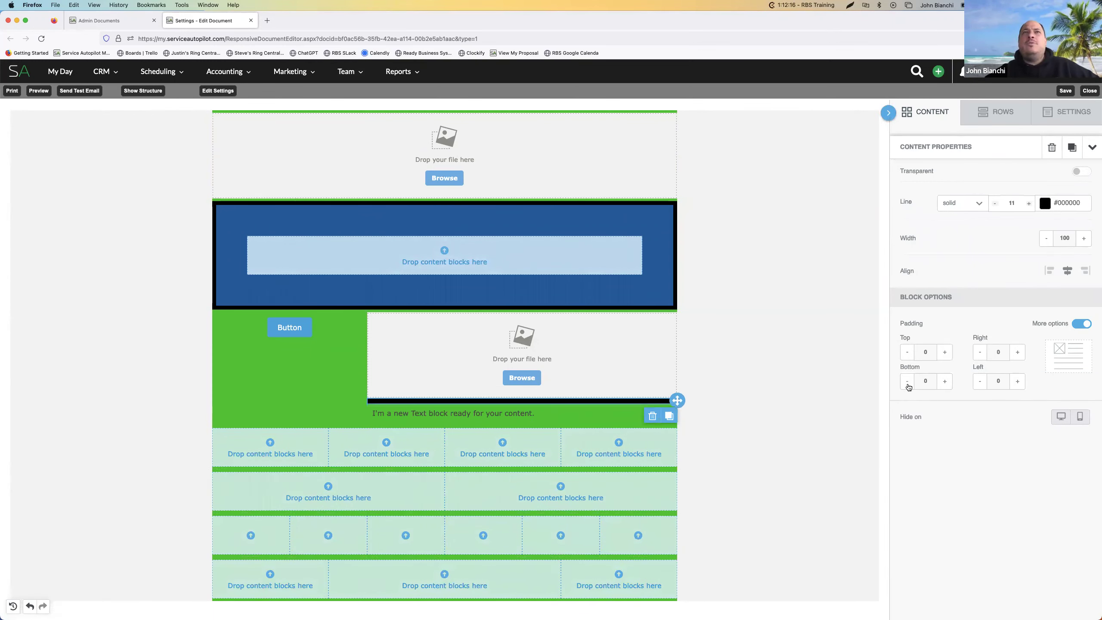
{"action": "left_click", "coordinate": [944, 381]}
{"action": "left_click", "coordinate": [944, 352]}
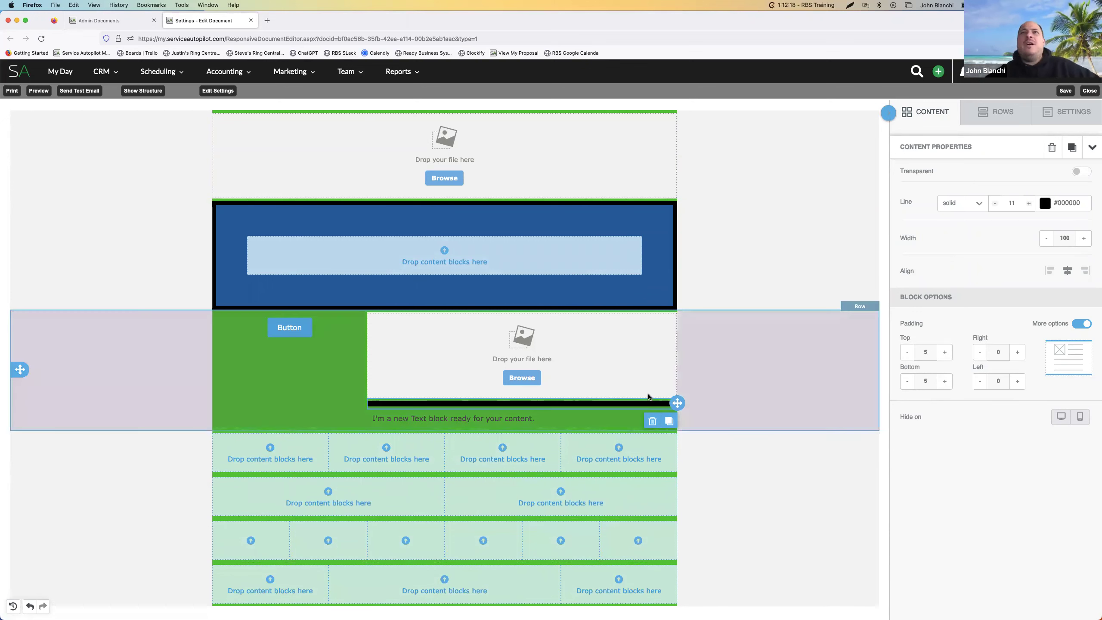
Set the line thickness of the third row's divider to 4
{"action": "left_click", "coordinate": [811, 424]}
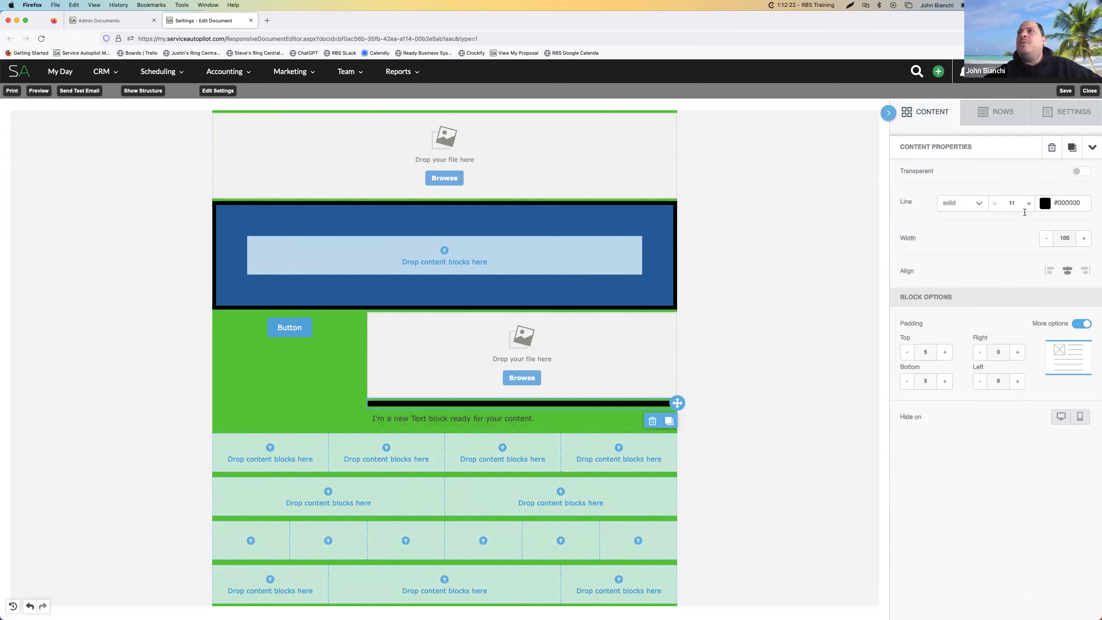
{"action": "left_click", "coordinate": [995, 203]}
{"action": "left_click", "coordinate": [995, 203]}
{"action": "left_click", "coordinate": [995, 203]}
{"action": "left_click", "coordinate": [995, 203]}
{"action": "left_click", "coordinate": [995, 203]}
{"action": "left_click", "coordinate": [995, 203]}
{"action": "left_click", "coordinate": [996, 204]}
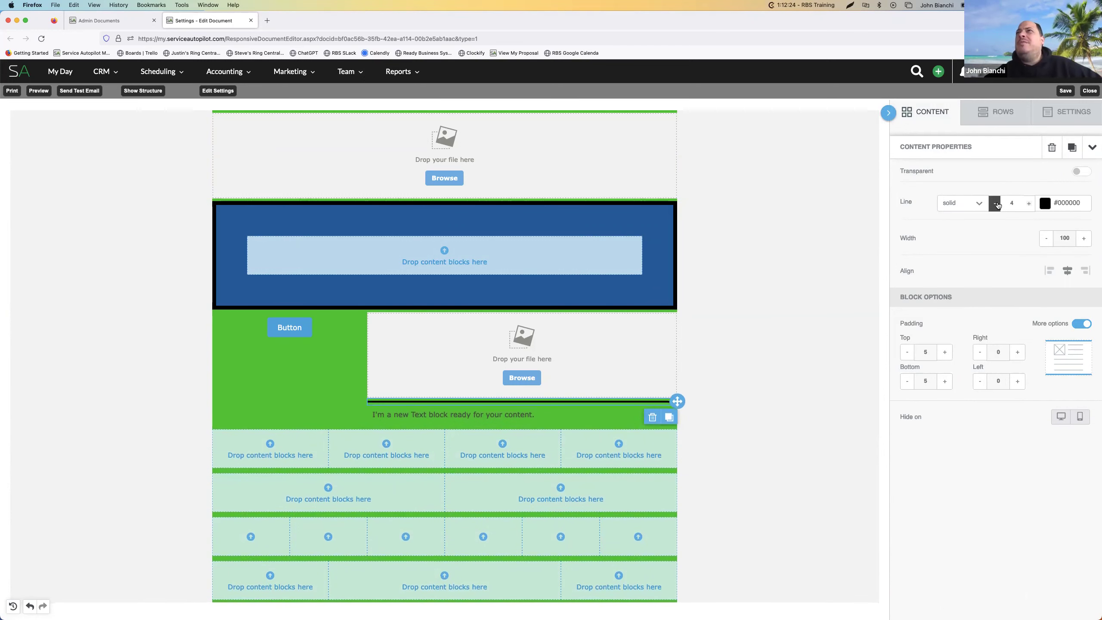
Set the line thickness of the divider in the third row to 2
{"action": "left_click", "coordinate": [995, 203]}
{"action": "left_click", "coordinate": [995, 203]}
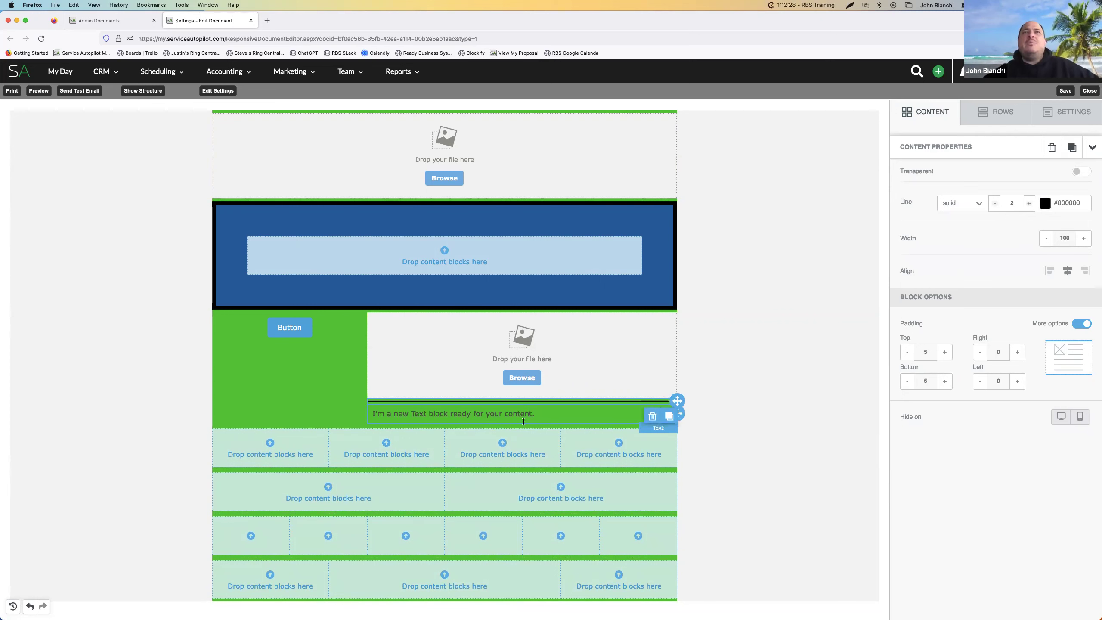
{"action": "left_click", "coordinate": [781, 397]}
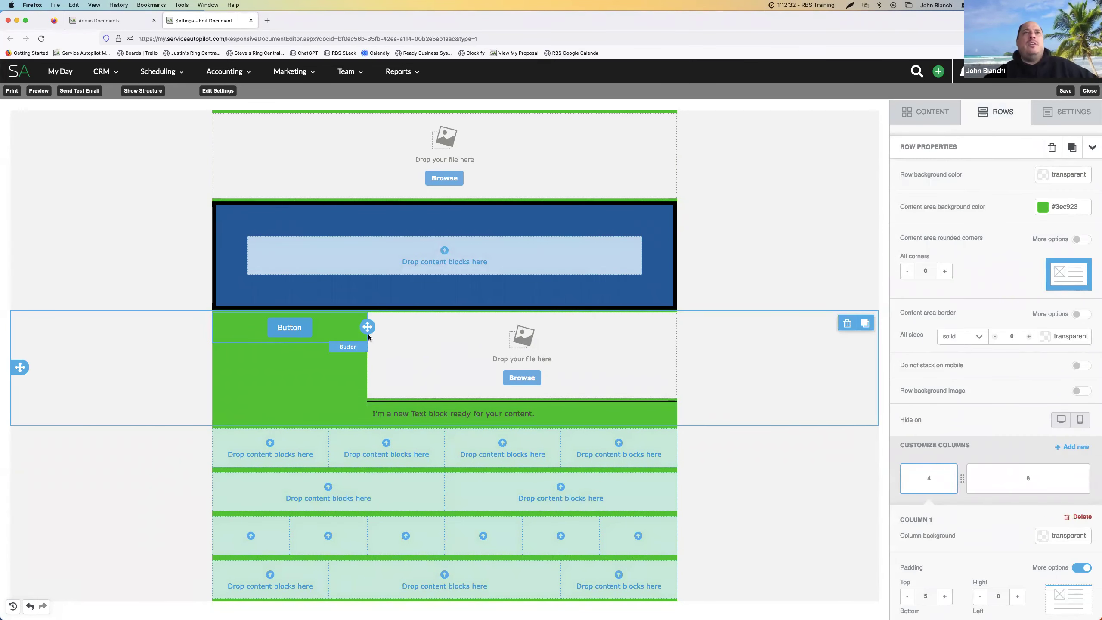
{"action": "left_click", "coordinate": [345, 335]}
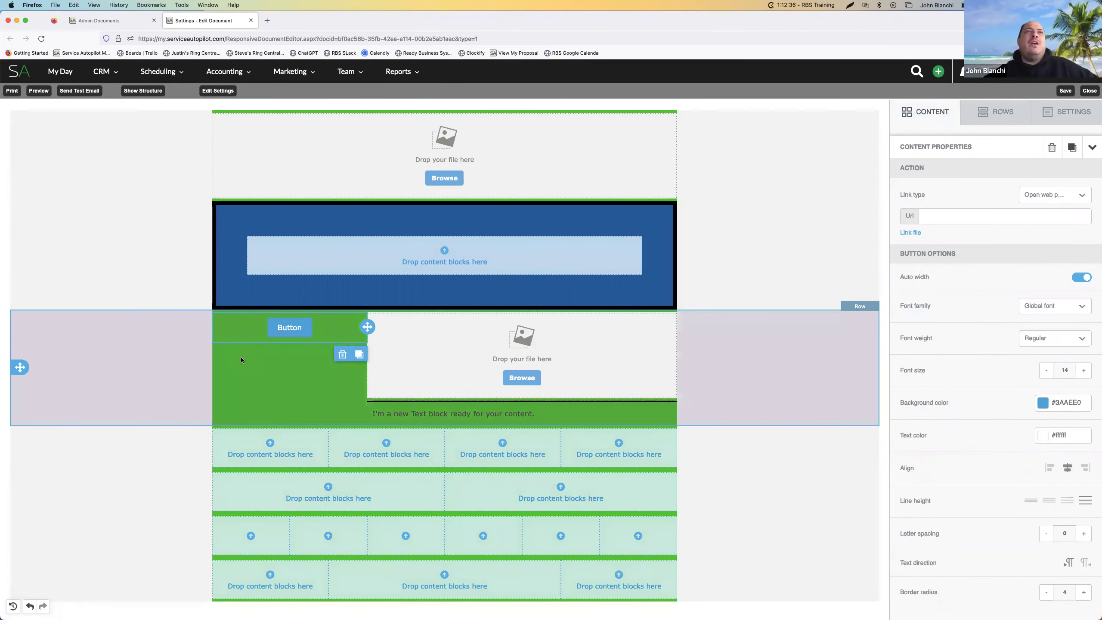
{"action": "left_click", "coordinate": [241, 357]}
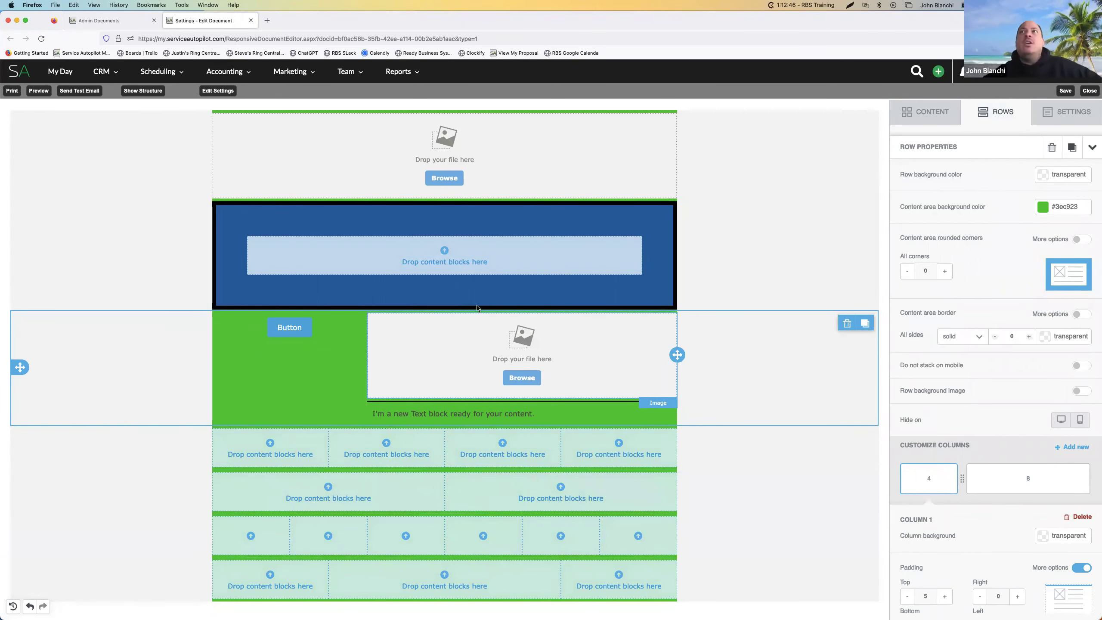
Add a Social block to the first column of the two-column fifth row and open its properties
{"action": "left_click", "coordinate": [900, 112]}
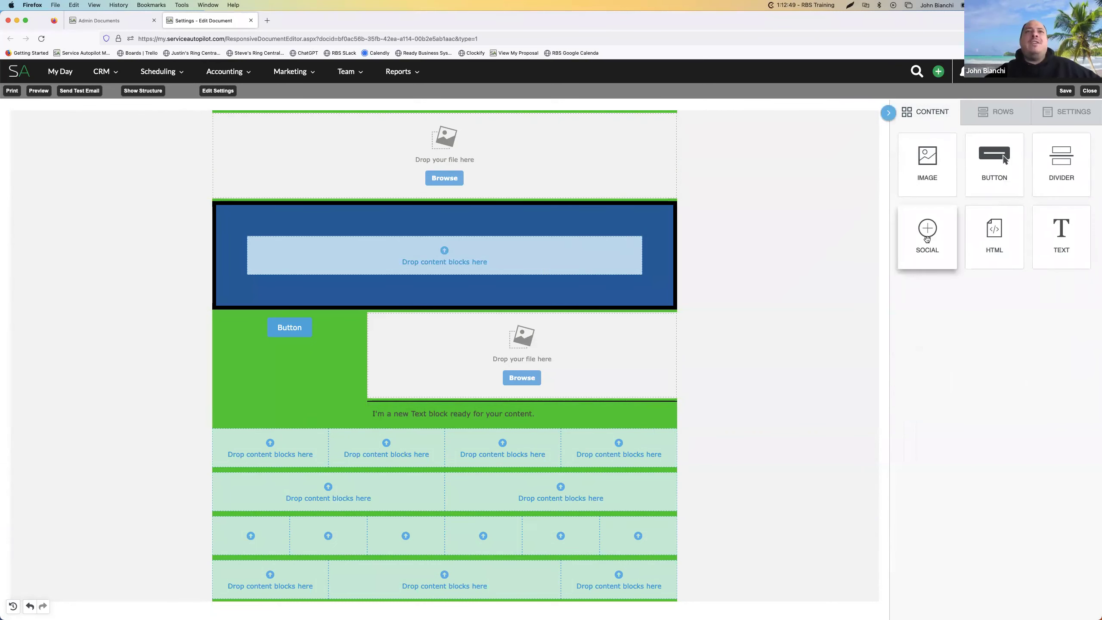
{"action": "left_click_drag", "start_coordinate": [927, 238], "coordinate": [351, 475]}
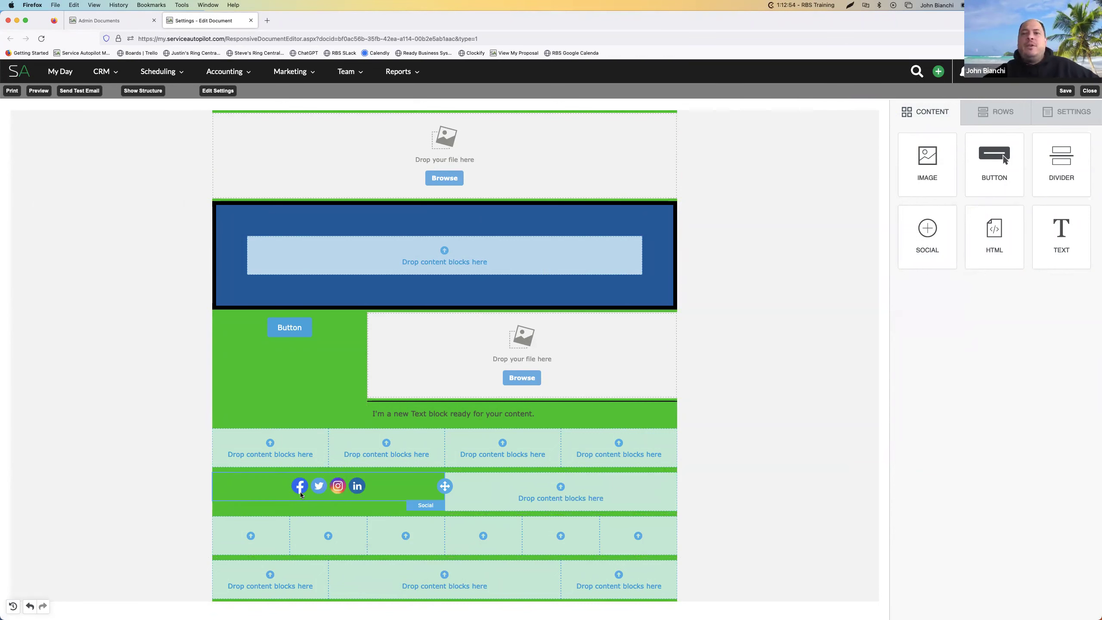
{"action": "left_click", "coordinate": [379, 493]}
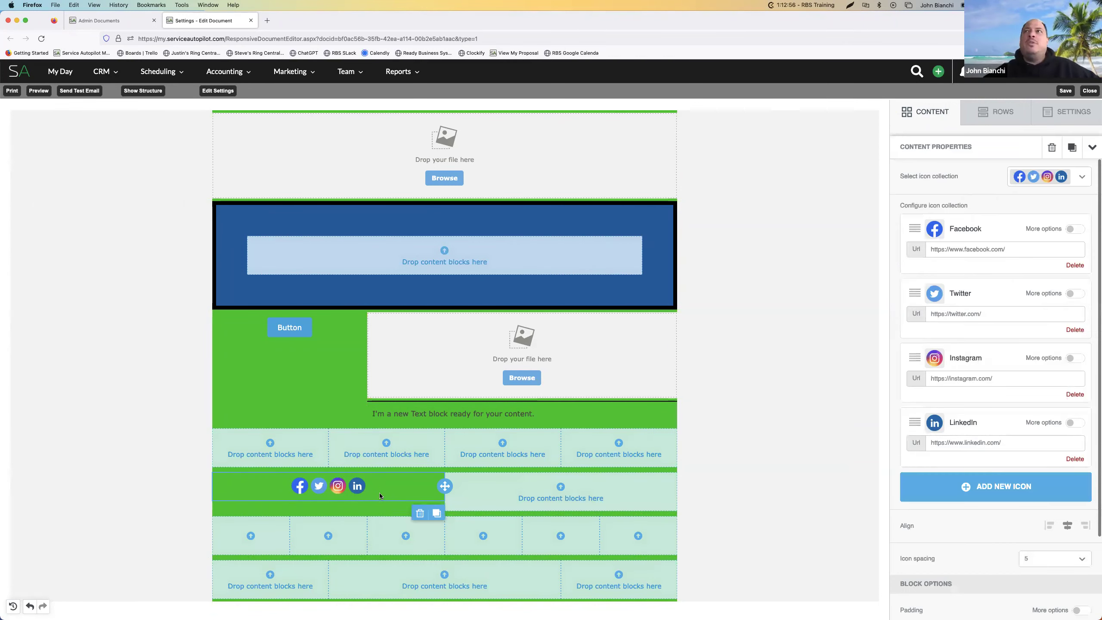
Try the white outlined circle icon collection on the fifth row's Social block
{"action": "left_click", "coordinate": [1083, 177]}
{"action": "scroll", "coordinate": [1056, 308], "scroll_direction": "down", "scroll_amount": 10}
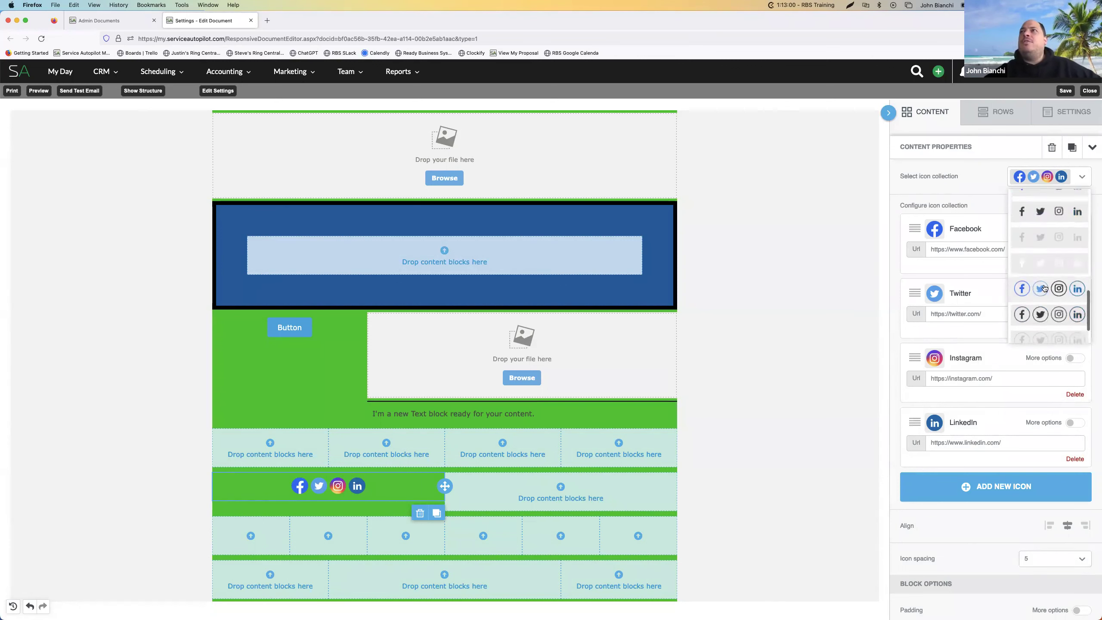
{"action": "left_click", "coordinate": [1049, 291]}
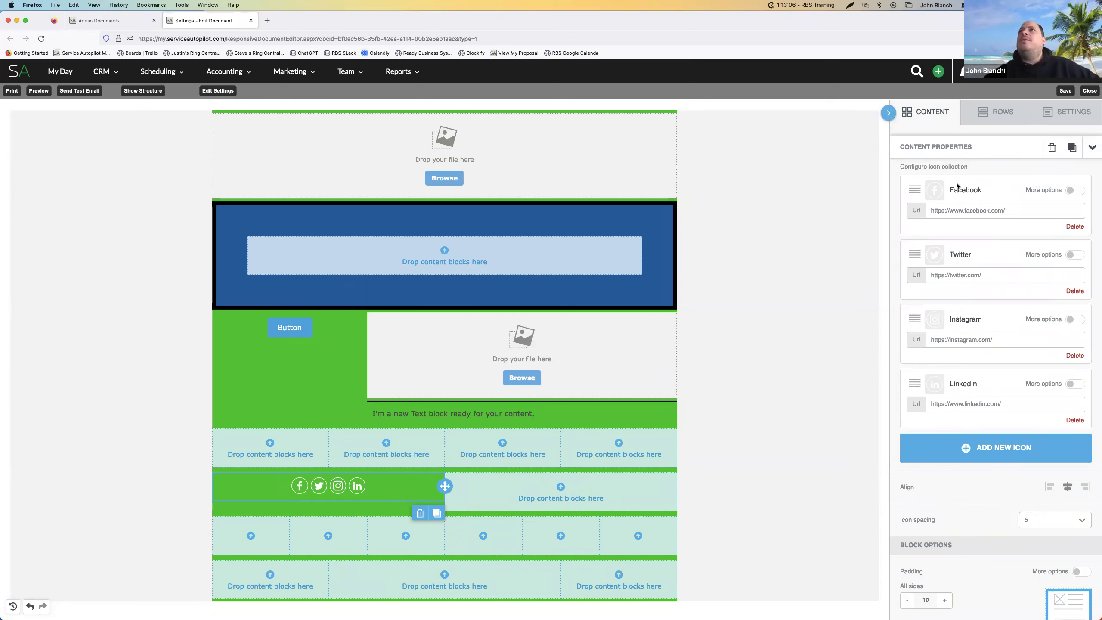
Change the fifth row's Social block to the icon collection with dark square icons
{"action": "scroll", "coordinate": [961, 171], "scroll_direction": "up", "scroll_amount": 2}
{"action": "left_click", "coordinate": [1082, 177]}
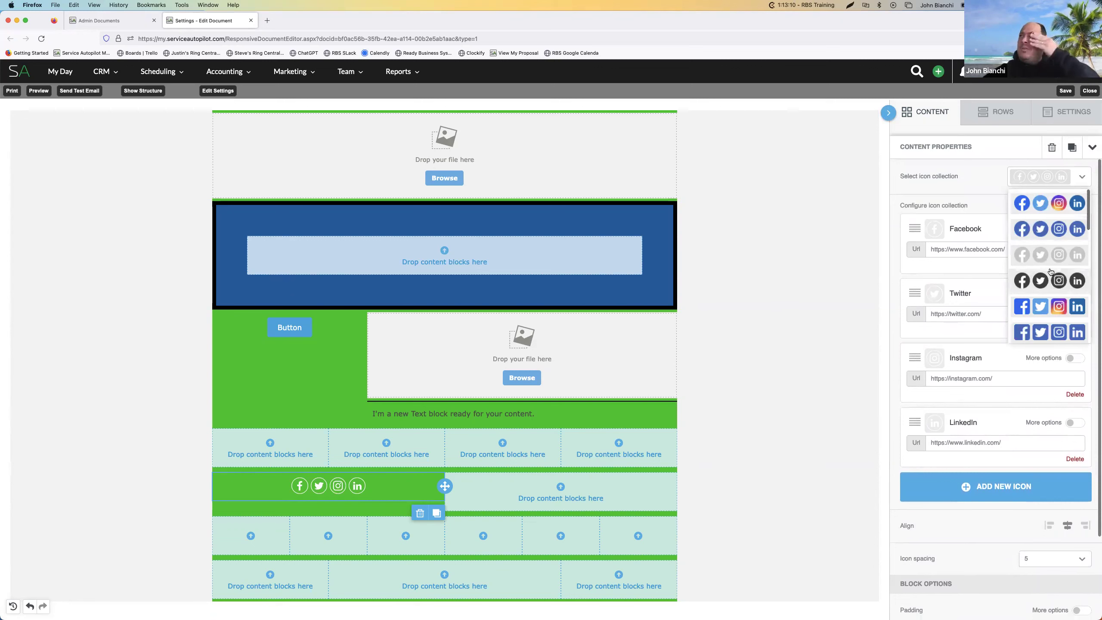
{"action": "scroll", "coordinate": [1050, 261], "scroll_direction": "down", "scroll_amount": 5}
{"action": "scroll", "coordinate": [1051, 271], "scroll_direction": "up", "scroll_amount": 5}
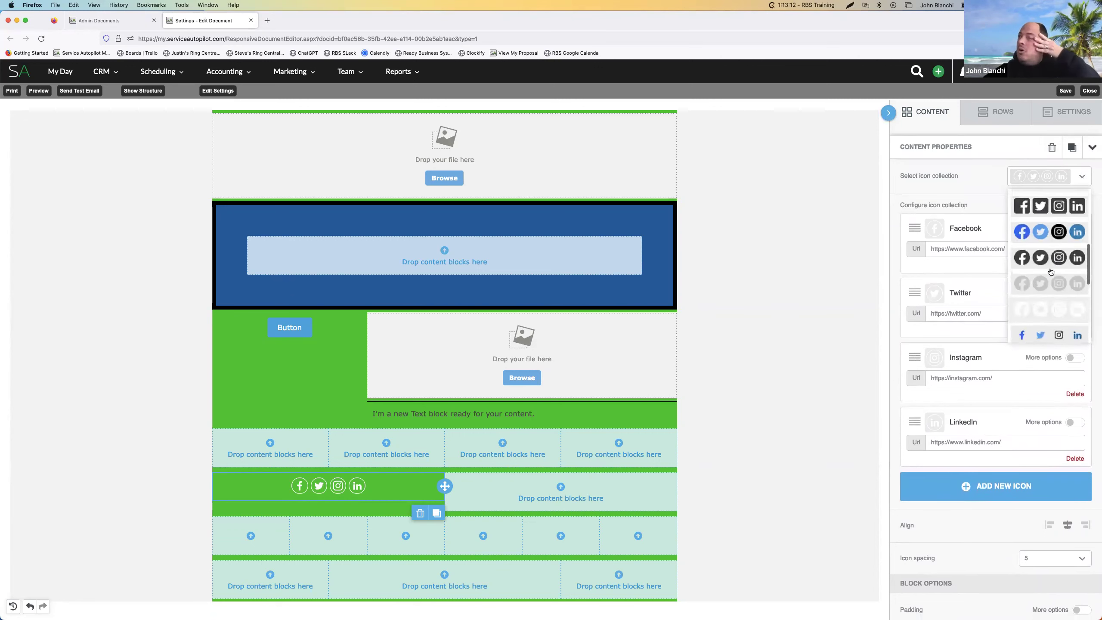
{"action": "scroll", "coordinate": [1051, 272], "scroll_direction": "down", "scroll_amount": 3}
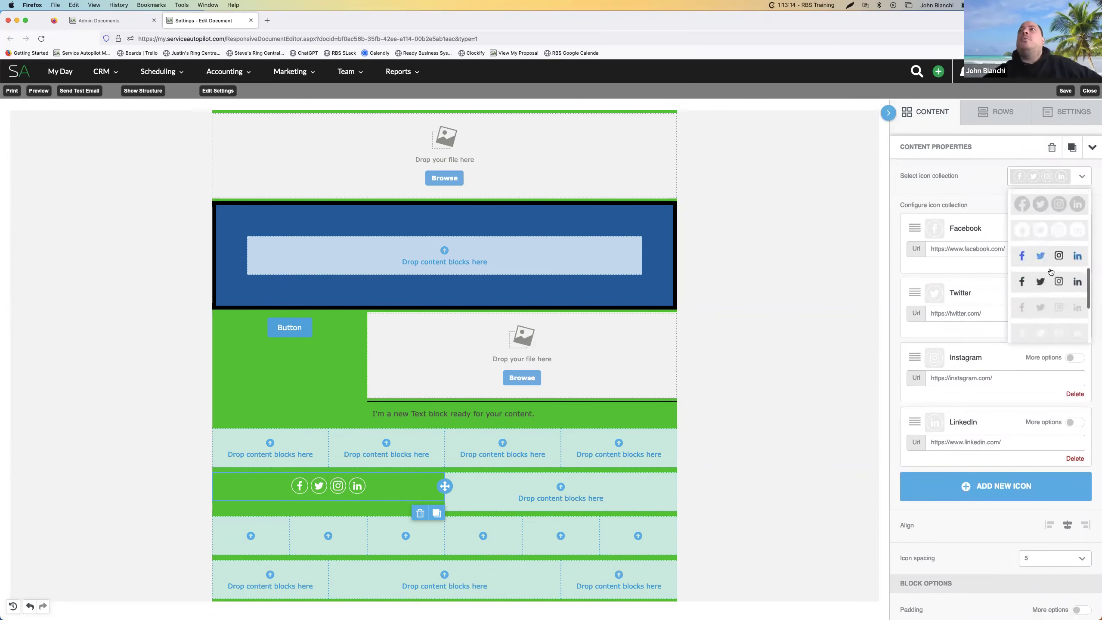
{"action": "left_click", "coordinate": [1044, 263]}
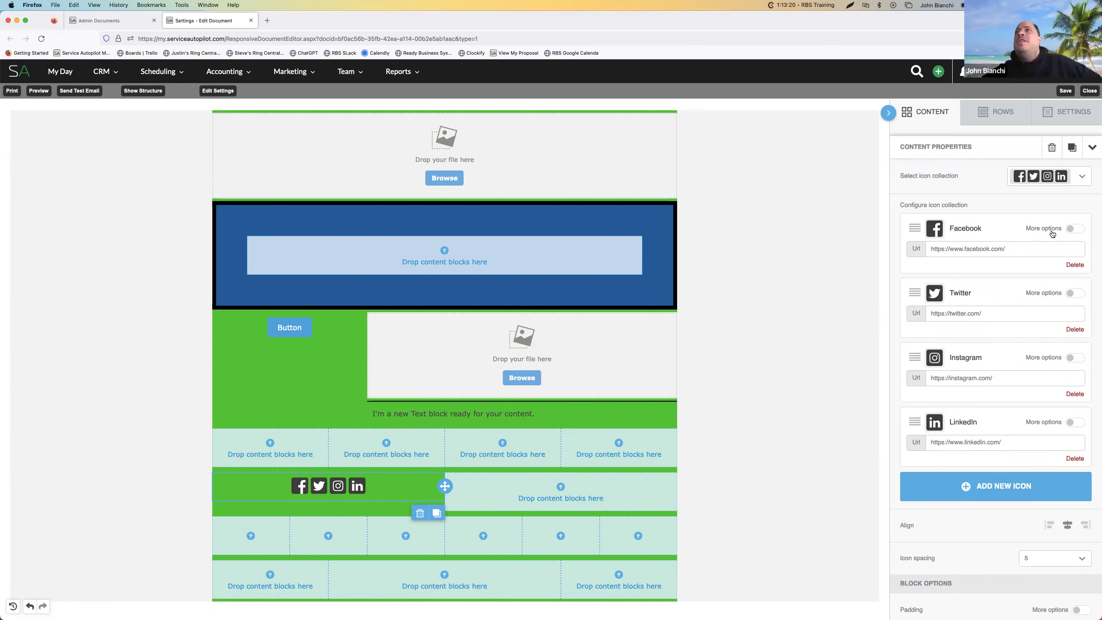
Reorder the social icons so Facebook sits between Instagram and LinkedIn, and show the additional options for Twitter
{"action": "left_click_drag", "start_coordinate": [916, 228], "coordinate": [923, 401]}
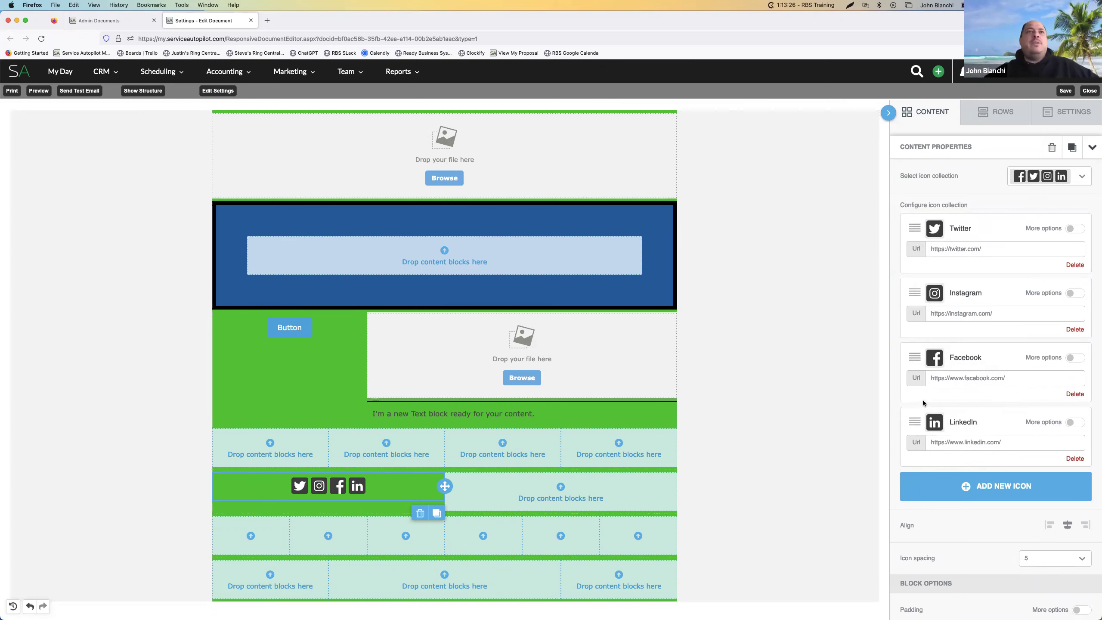
{"action": "left_click", "coordinate": [1073, 229]}
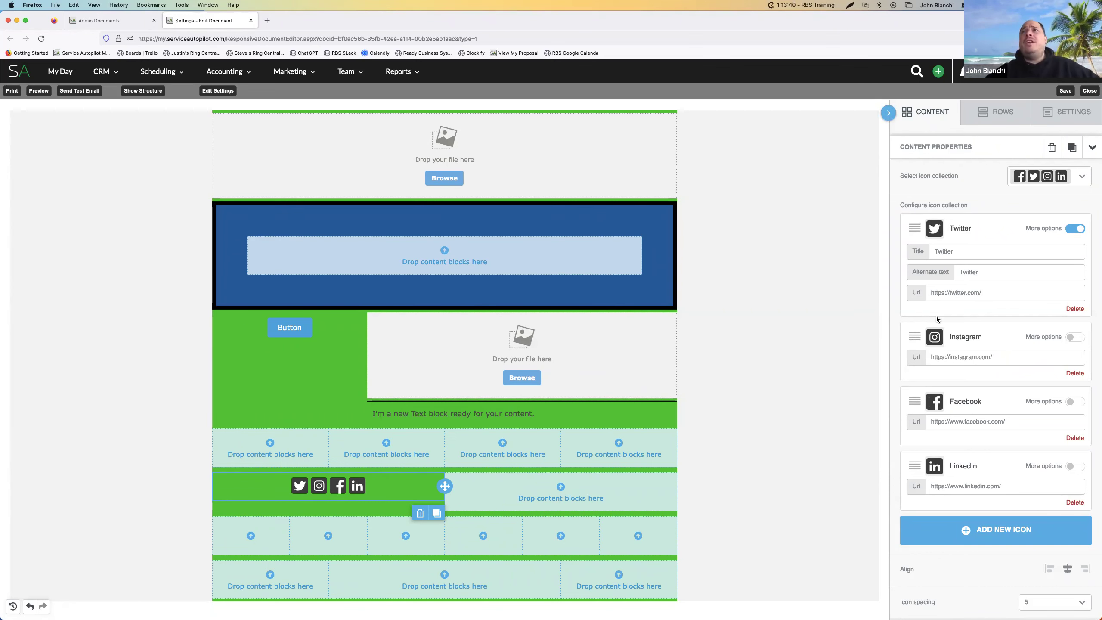
Add TikTok, Telegram and Snapchat follow icons to the fifth row's Social block
{"action": "left_click", "coordinate": [972, 530]}
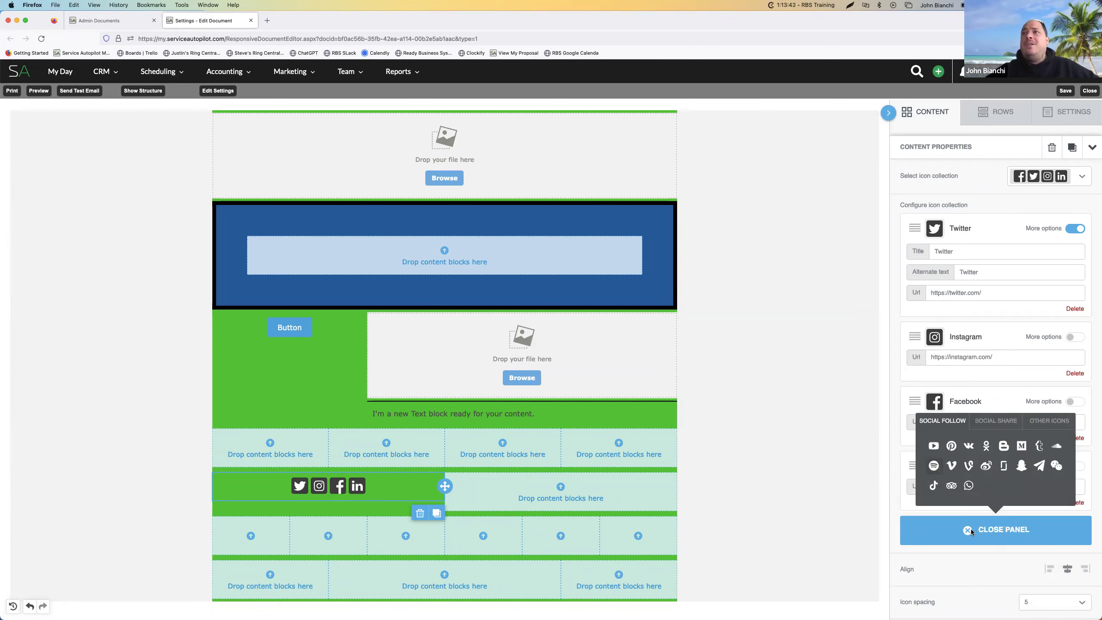
{"action": "left_click", "coordinate": [935, 486]}
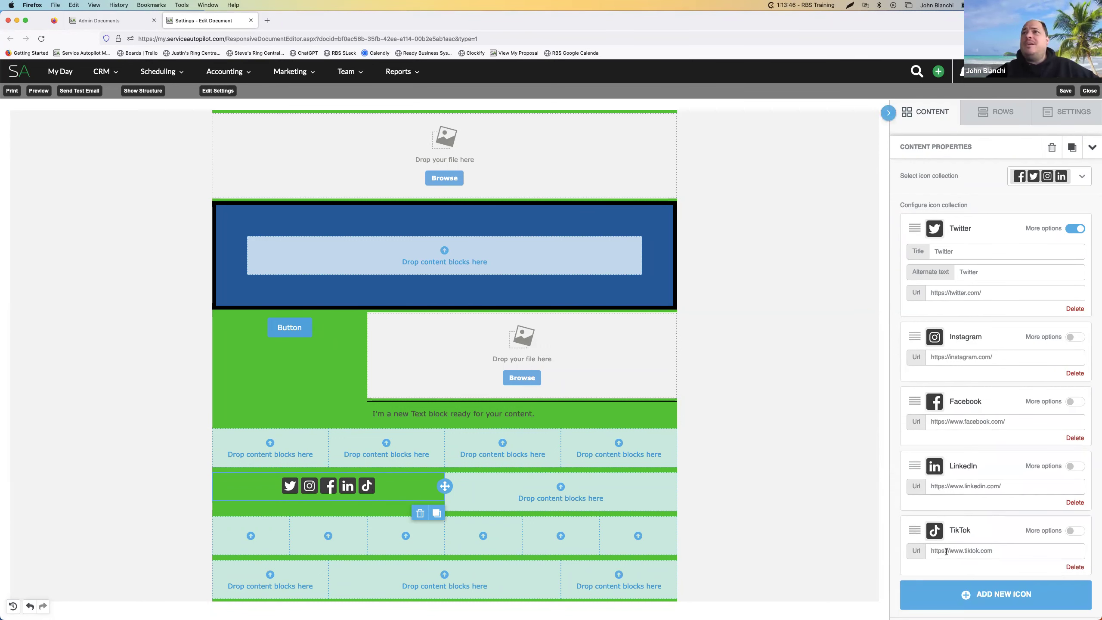
{"action": "left_click", "coordinate": [981, 603]}
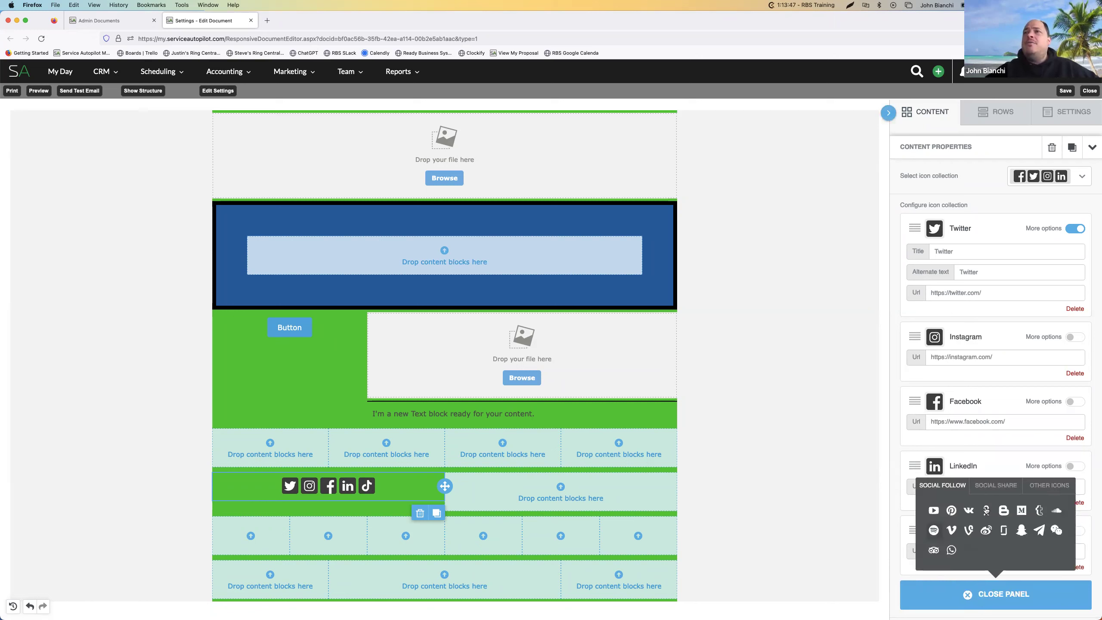
{"action": "left_click", "coordinate": [1042, 531]}
{"action": "scroll", "coordinate": [1009, 521], "scroll_direction": "down", "scroll_amount": 5}
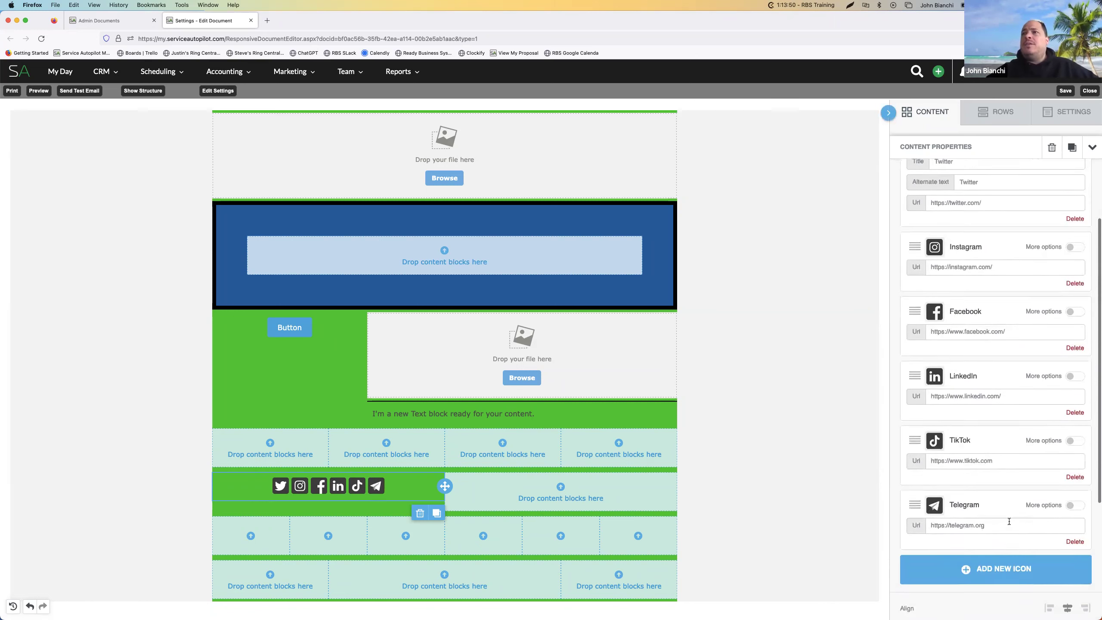
{"action": "left_click", "coordinate": [984, 483]}
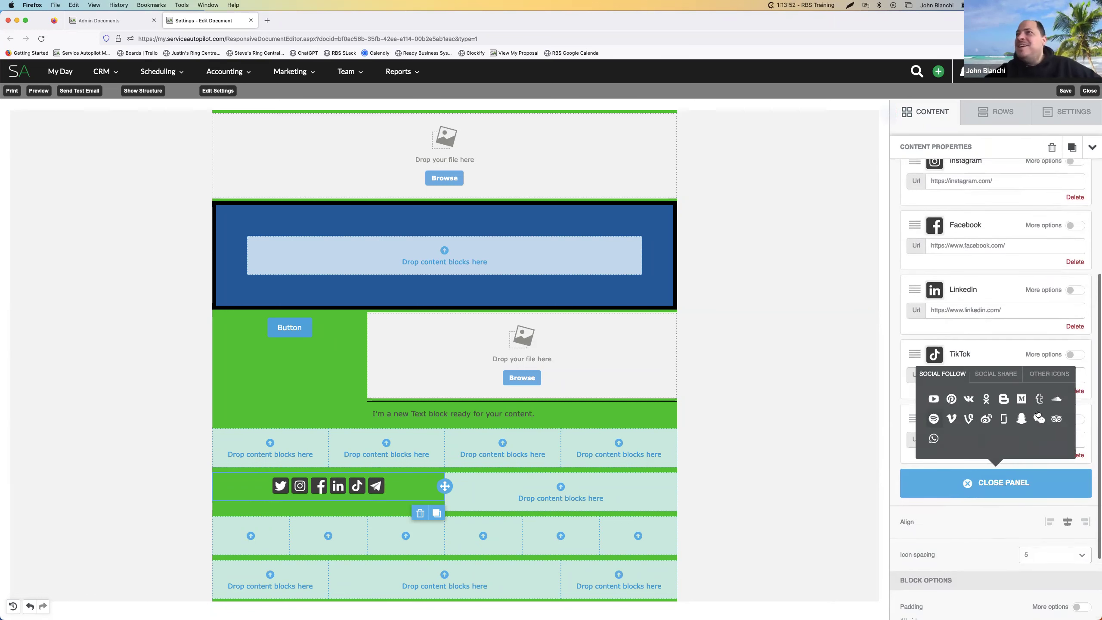
{"action": "left_click", "coordinate": [1022, 420]}
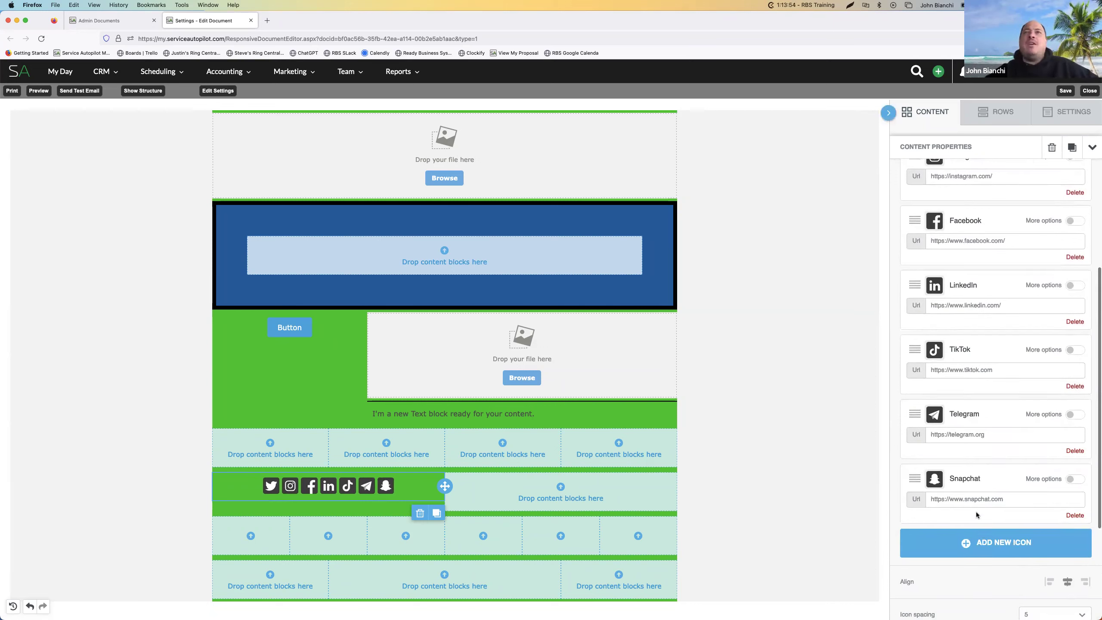
Hide the additional options of the Twitter icon and open its URL for editing
{"action": "scroll", "coordinate": [1042, 412], "scroll_direction": "up", "scroll_amount": 5}
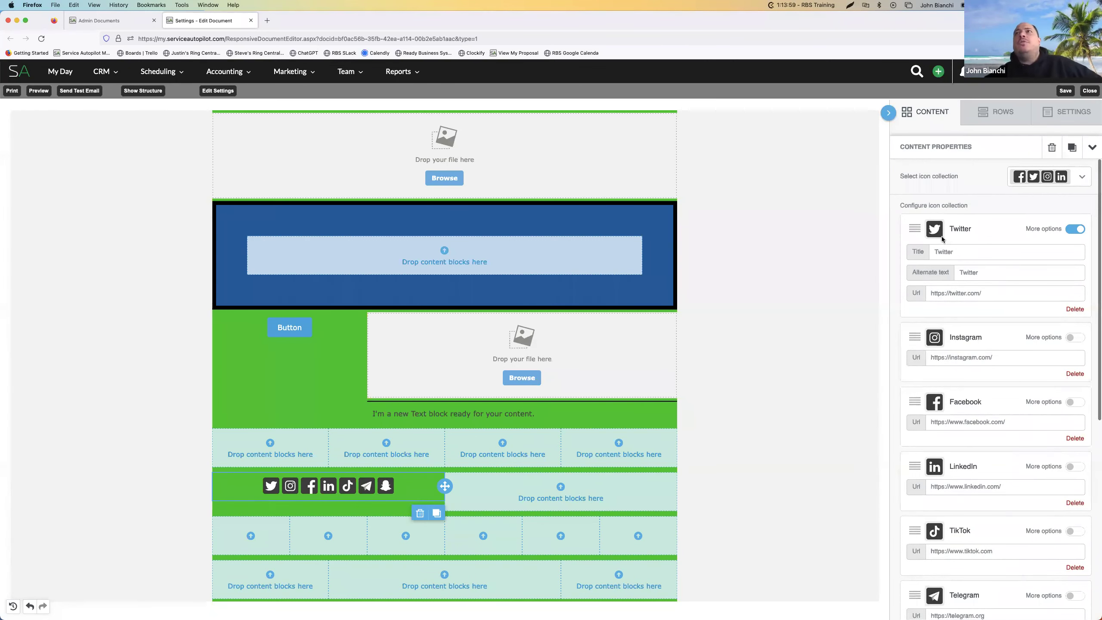
{"action": "left_click", "coordinate": [1076, 230]}
{"action": "left_click", "coordinate": [1076, 229]}
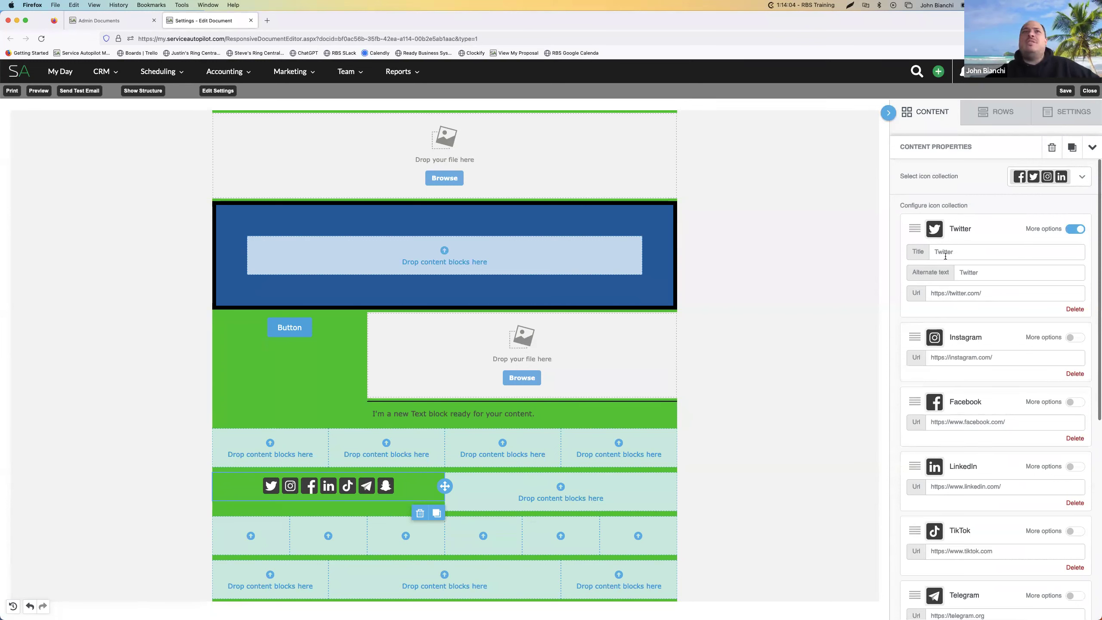
{"action": "left_click", "coordinate": [1075, 229]}
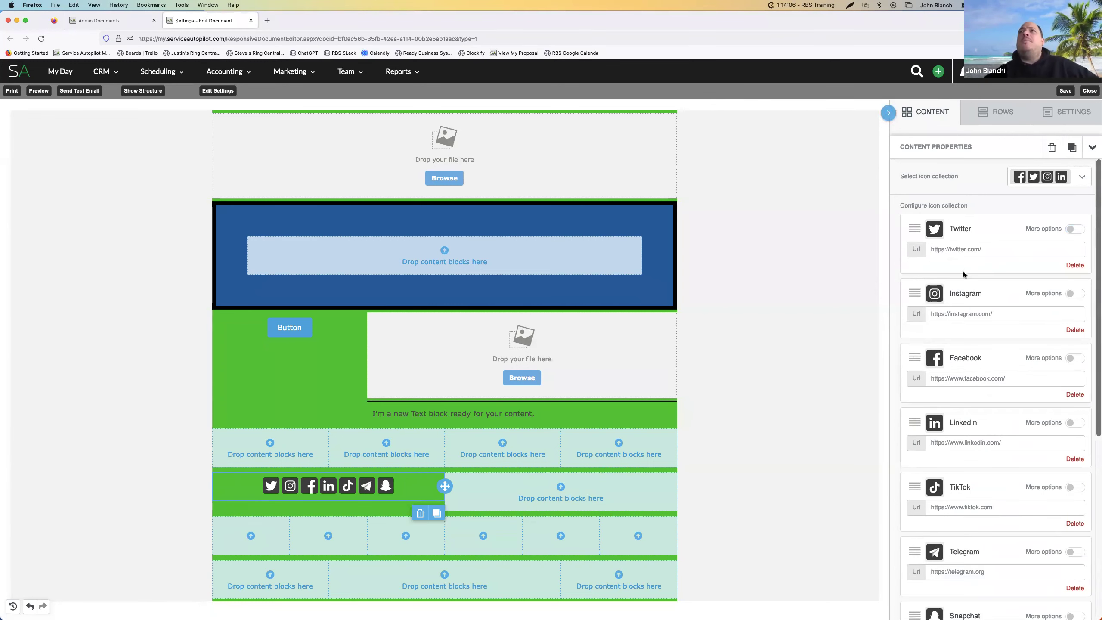
{"action": "left_click", "coordinate": [992, 249]}
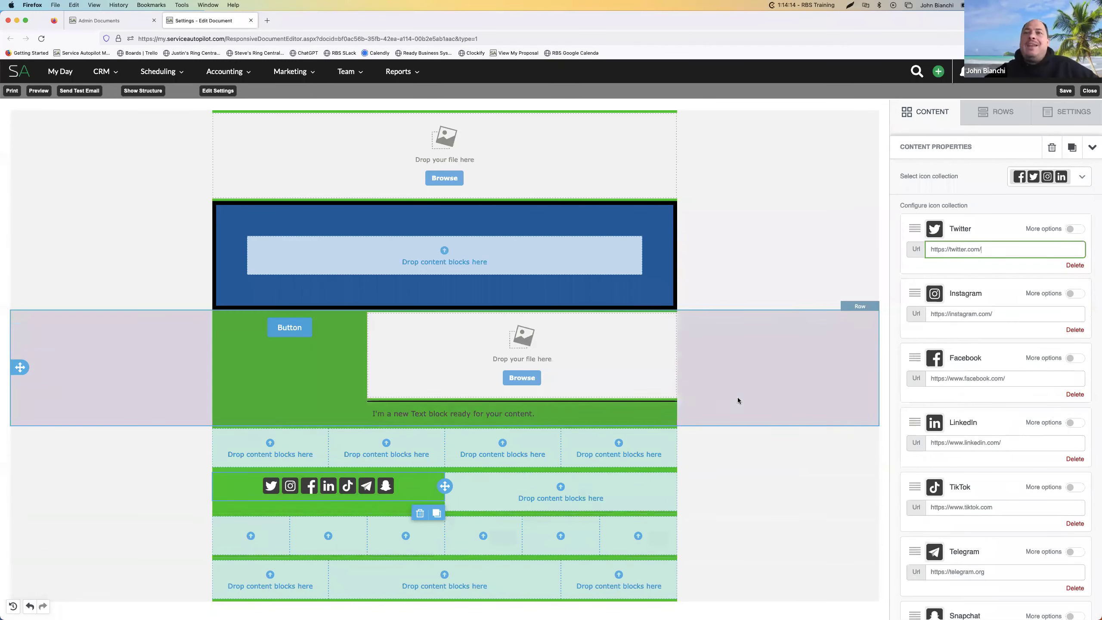
Add a second Social block to the last column of the four-column fourth row and open its properties
{"action": "left_click", "coordinate": [929, 118]}
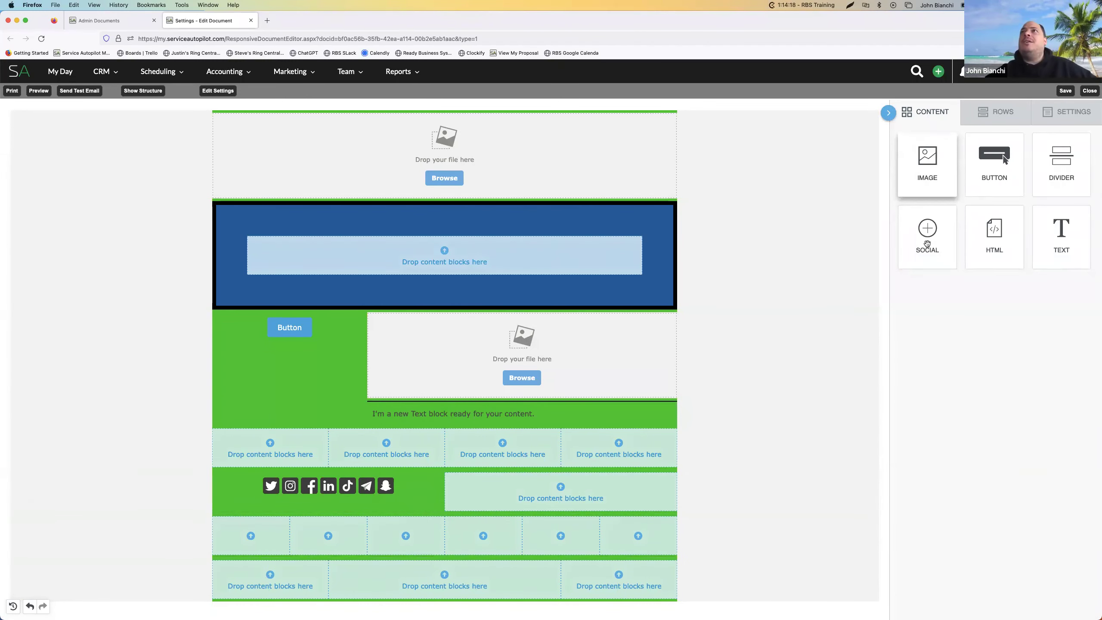
{"action": "left_click_drag", "start_coordinate": [928, 243], "coordinate": [622, 448]}
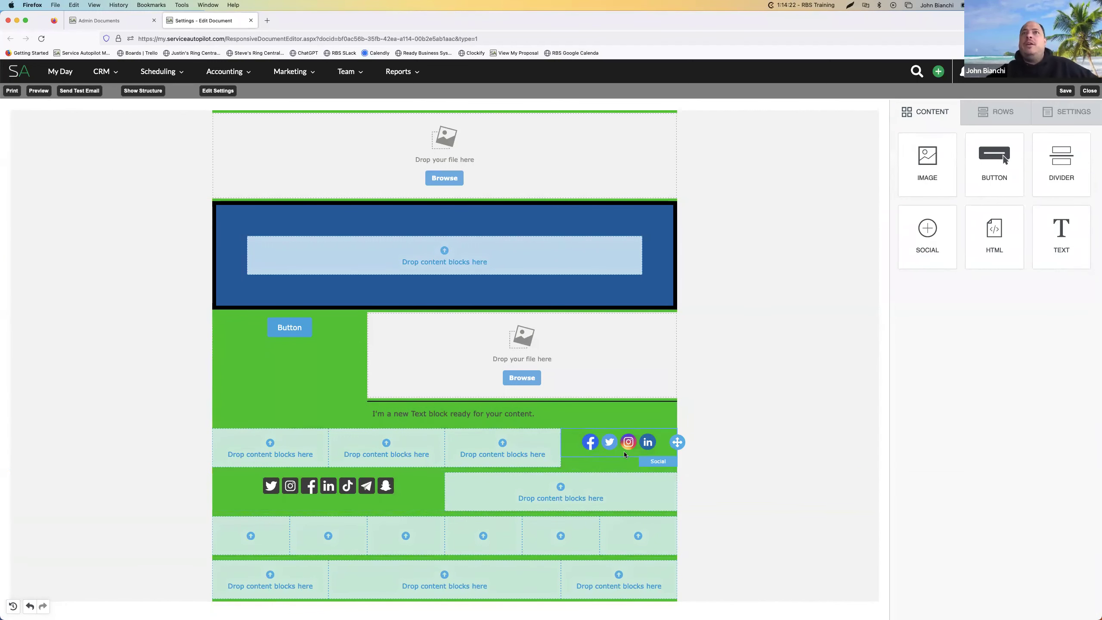
{"action": "left_click", "coordinate": [623, 452]}
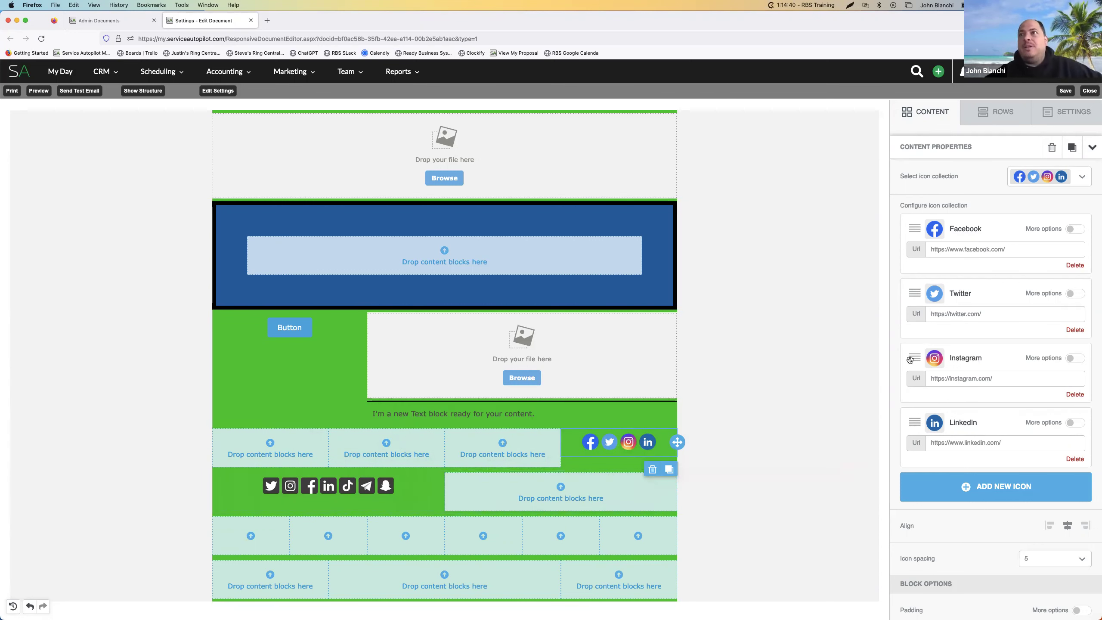
Set the icon spacing of the fourth row's Social block to 20 and close its properties
{"action": "scroll", "coordinate": [946, 404], "scroll_direction": "down", "scroll_amount": 3}
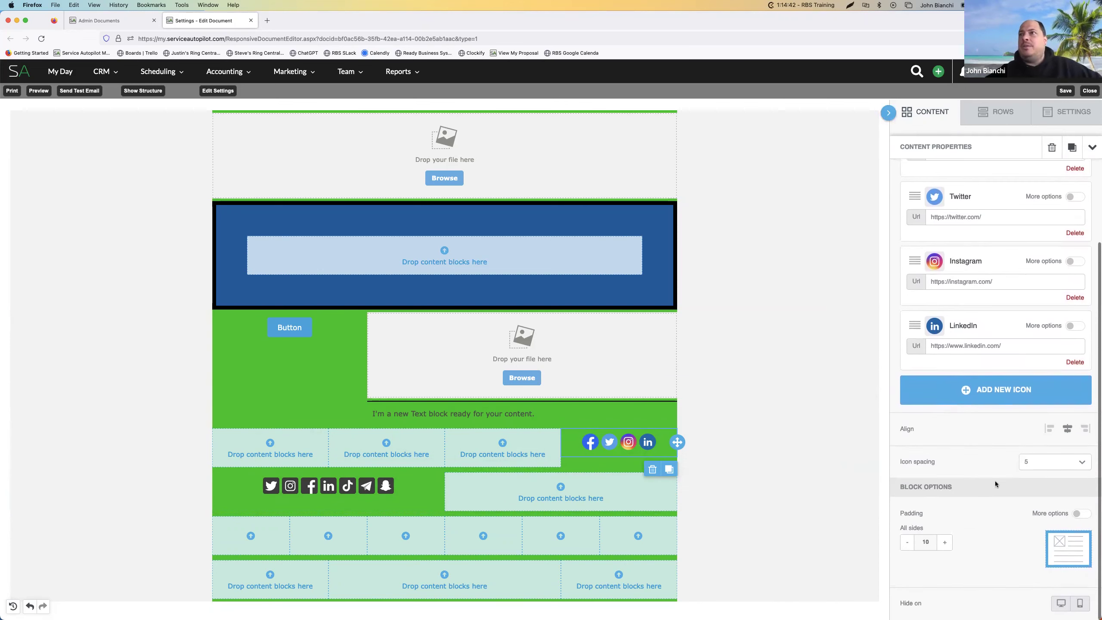
{"action": "left_click", "coordinate": [1050, 467]}
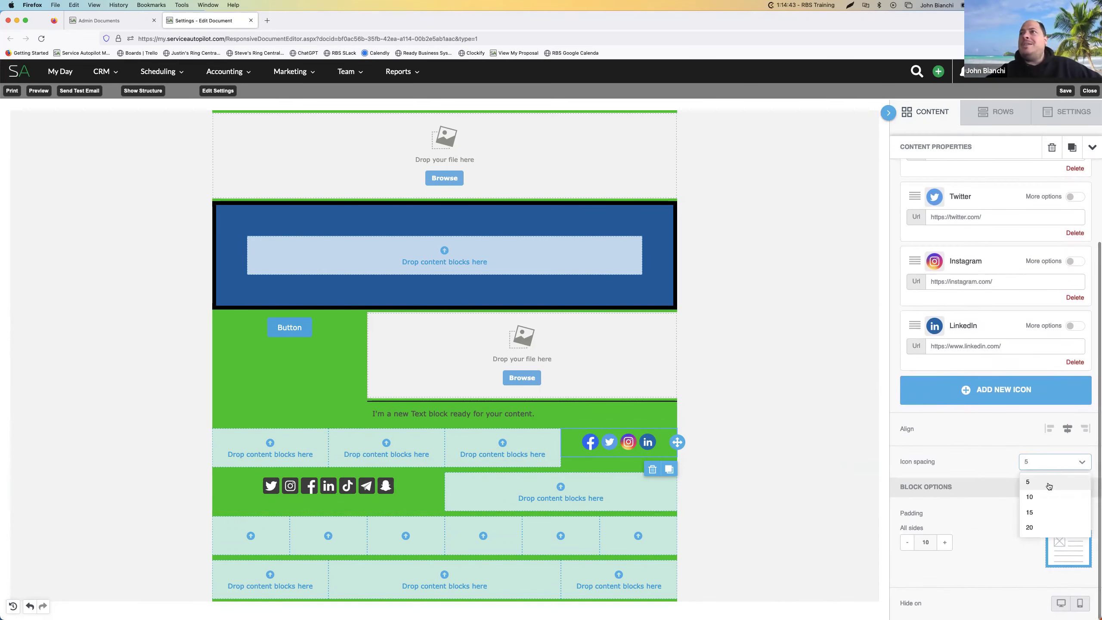
{"action": "left_click", "coordinate": [1056, 479]}
{"action": "left_click", "coordinate": [1053, 463]}
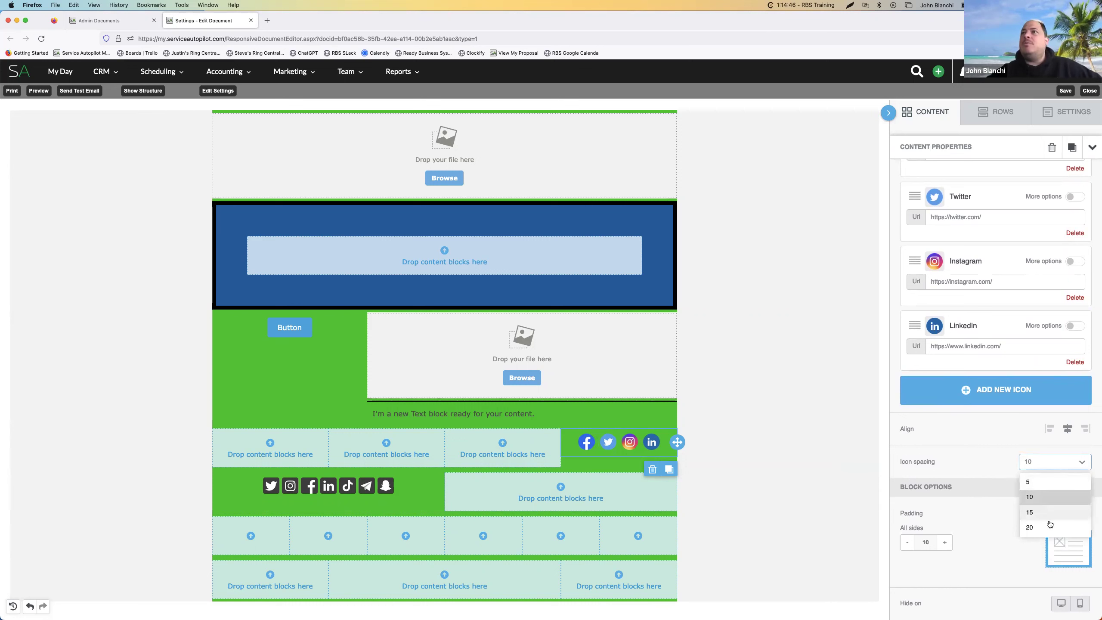
{"action": "left_click", "coordinate": [1047, 527]}
{"action": "left_click", "coordinate": [1056, 468]}
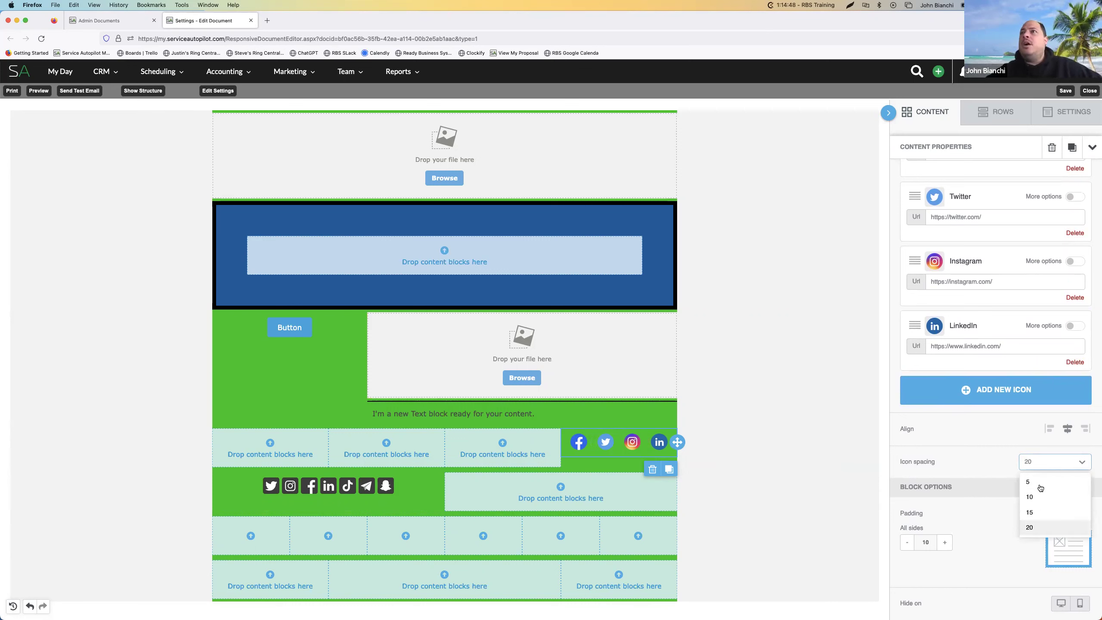
{"action": "left_click", "coordinate": [971, 518]}
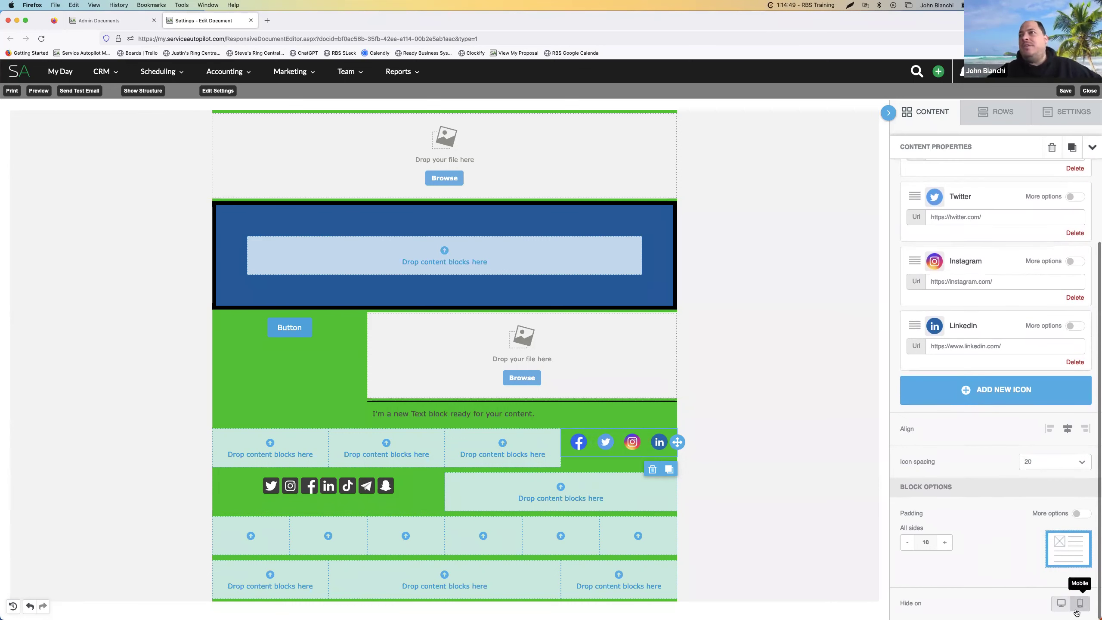
{"action": "scroll", "coordinate": [991, 361], "scroll_direction": "up", "scroll_amount": 4}
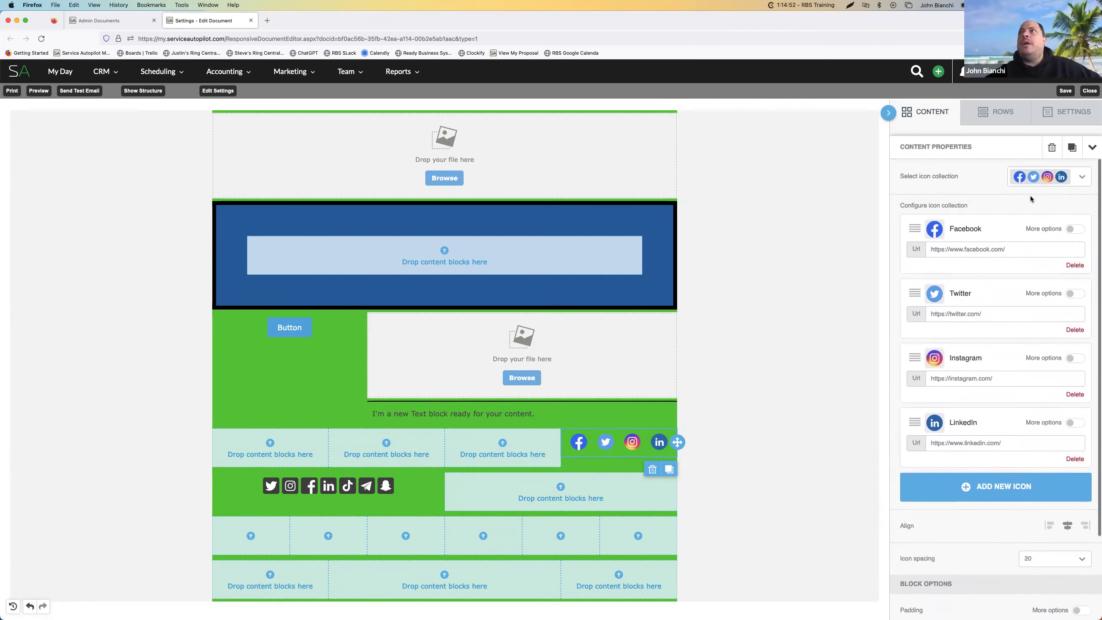
{"action": "left_click", "coordinate": [1088, 149]}
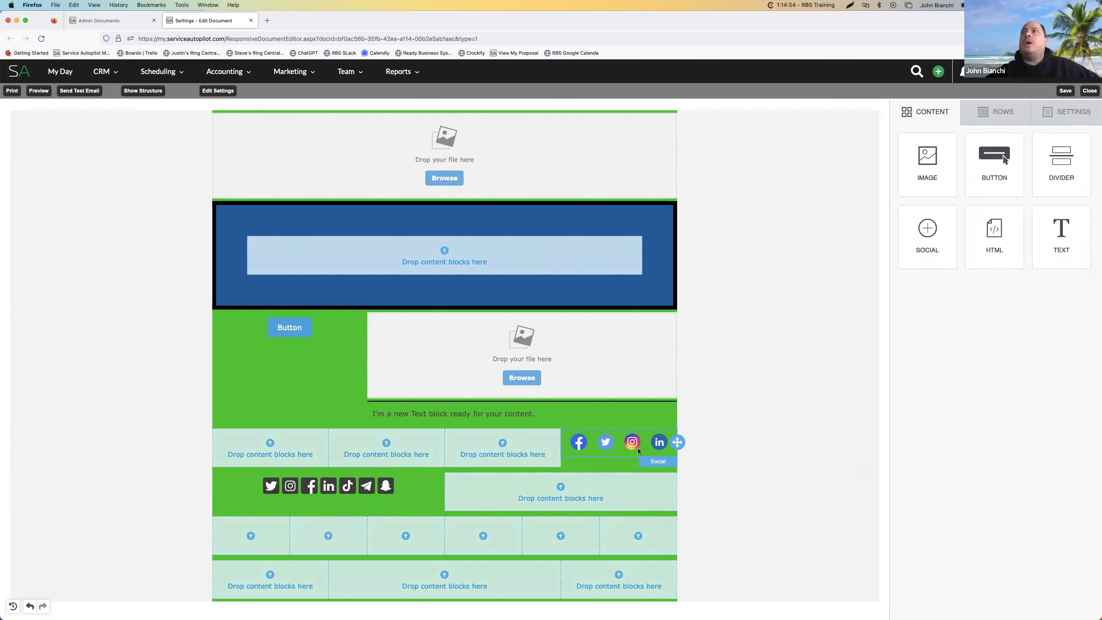
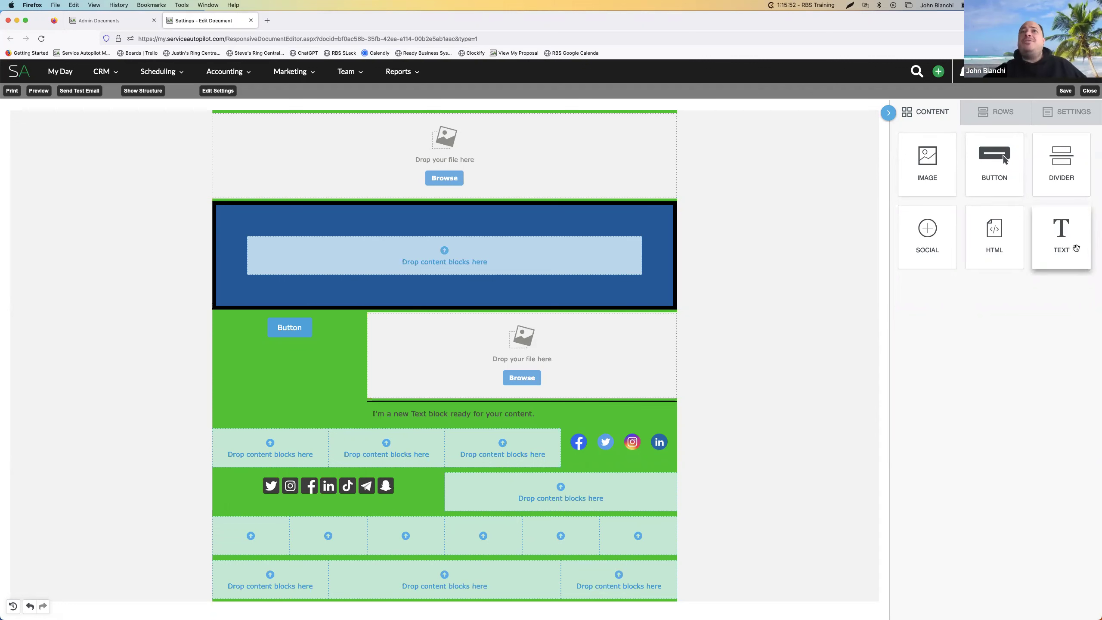
Add a Text block beneath the image block in the first row and centre its placeholder text
{"action": "left_click_drag", "start_coordinate": [1077, 248], "coordinate": [454, 197]}
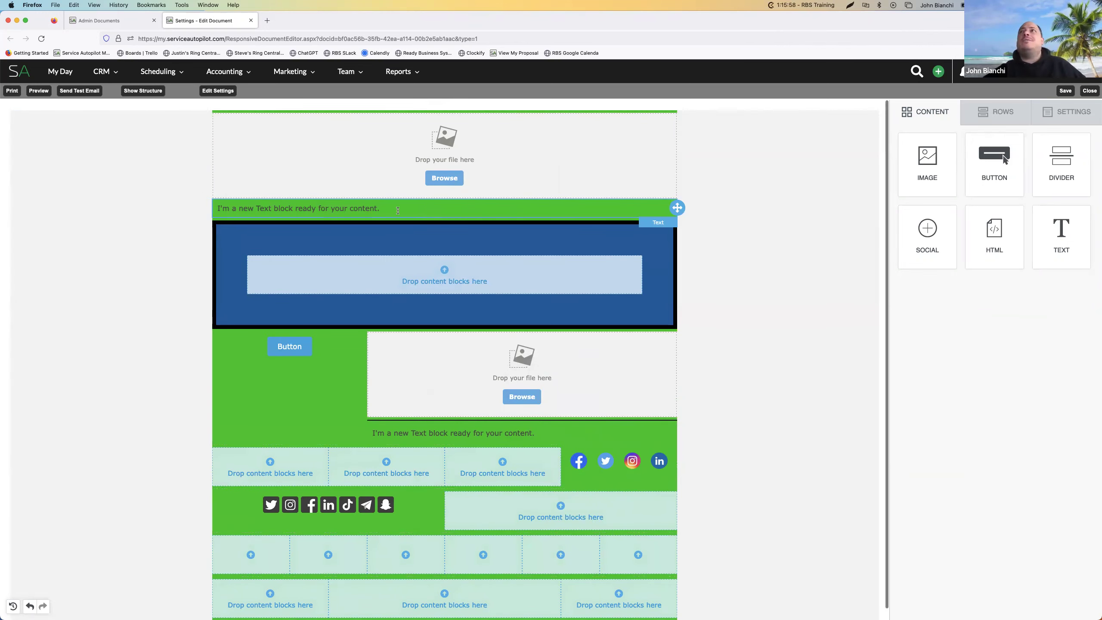
{"action": "left_click", "coordinate": [419, 212]}
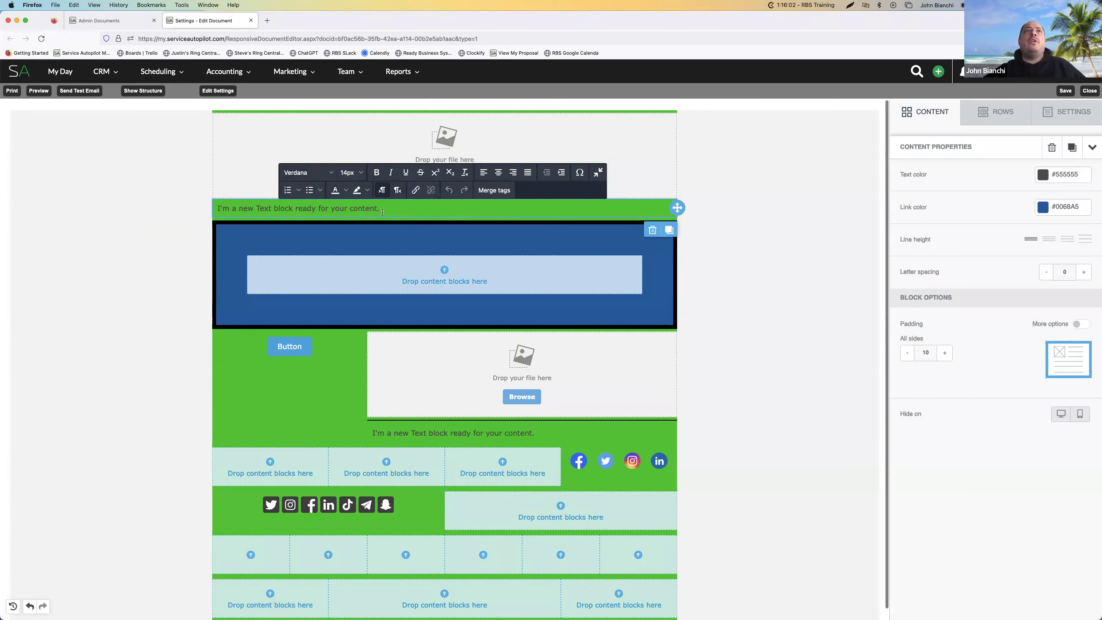
{"action": "left_click", "coordinate": [219, 211]}
{"action": "left_click", "coordinate": [340, 210]}
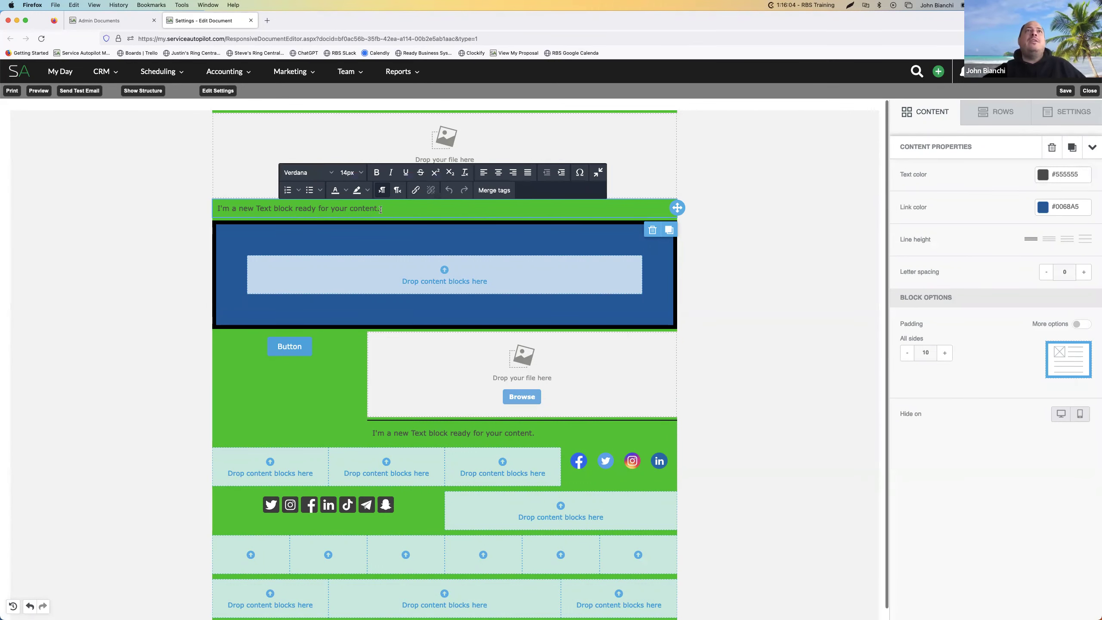
{"action": "left_click_drag", "start_coordinate": [381, 210], "coordinate": [224, 209]}
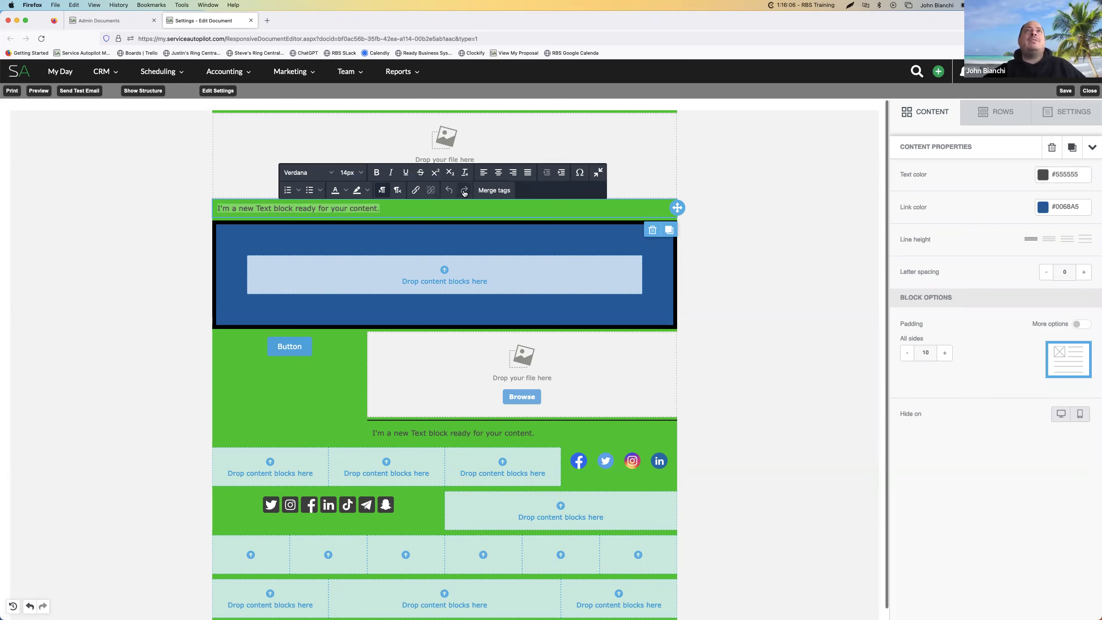
{"action": "left_click", "coordinate": [498, 173]}
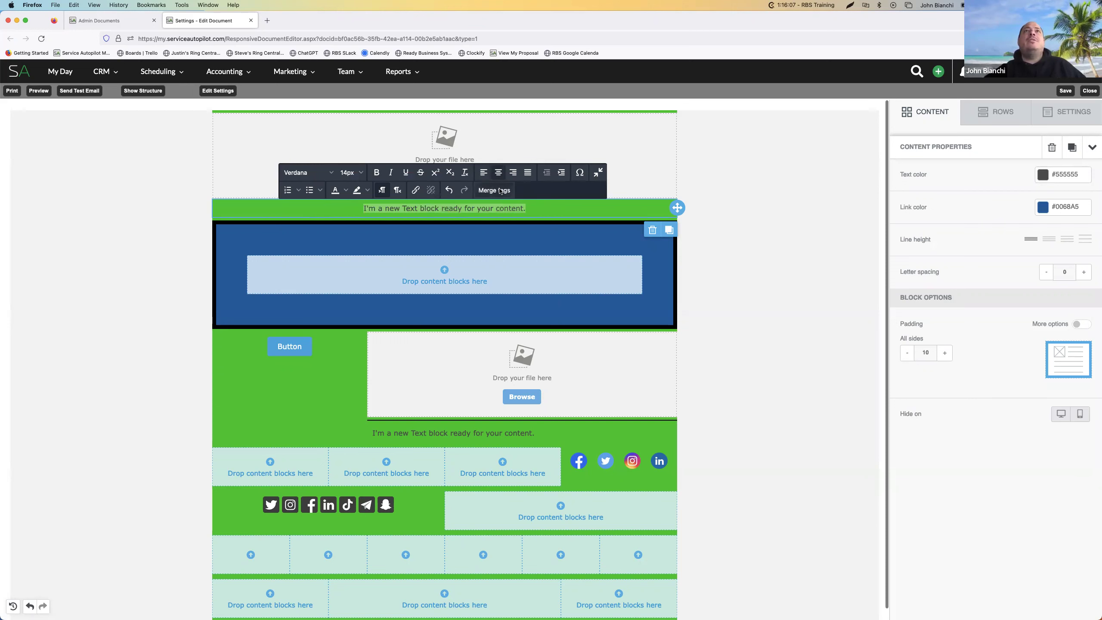
Set the font size of the first row's placeholder text to 58px
{"action": "left_click", "coordinate": [355, 174]}
{"action": "scroll", "coordinate": [347, 345], "scroll_direction": "down", "scroll_amount": 3}
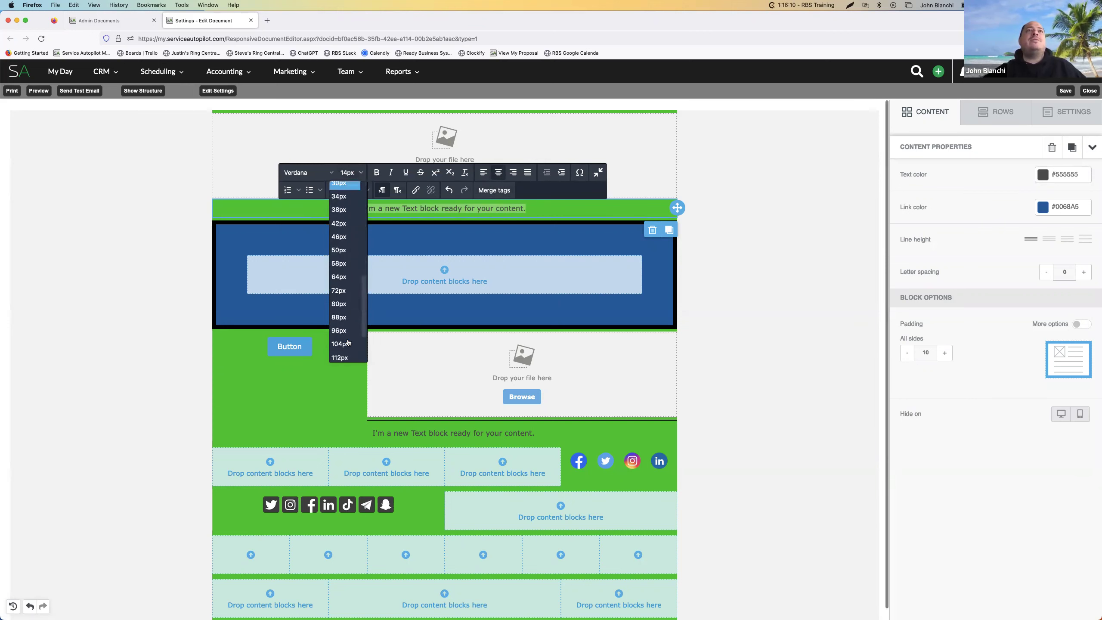
{"action": "left_click", "coordinate": [346, 243]}
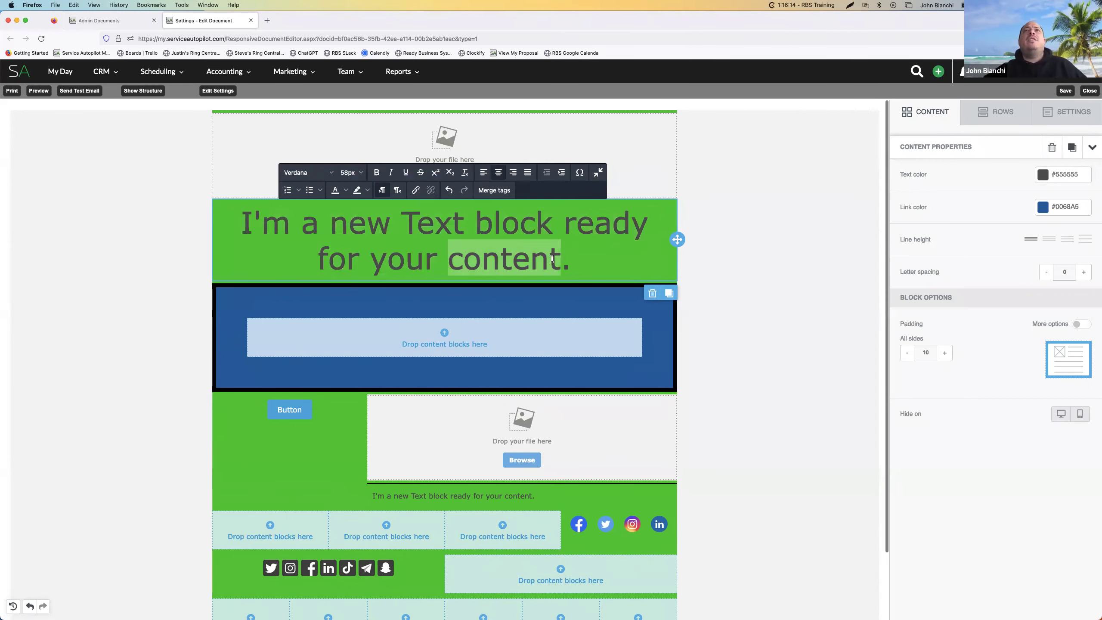
Replace the first row's placeholder text with "Heading Here"
{"action": "type", "text": "Headong Here"}
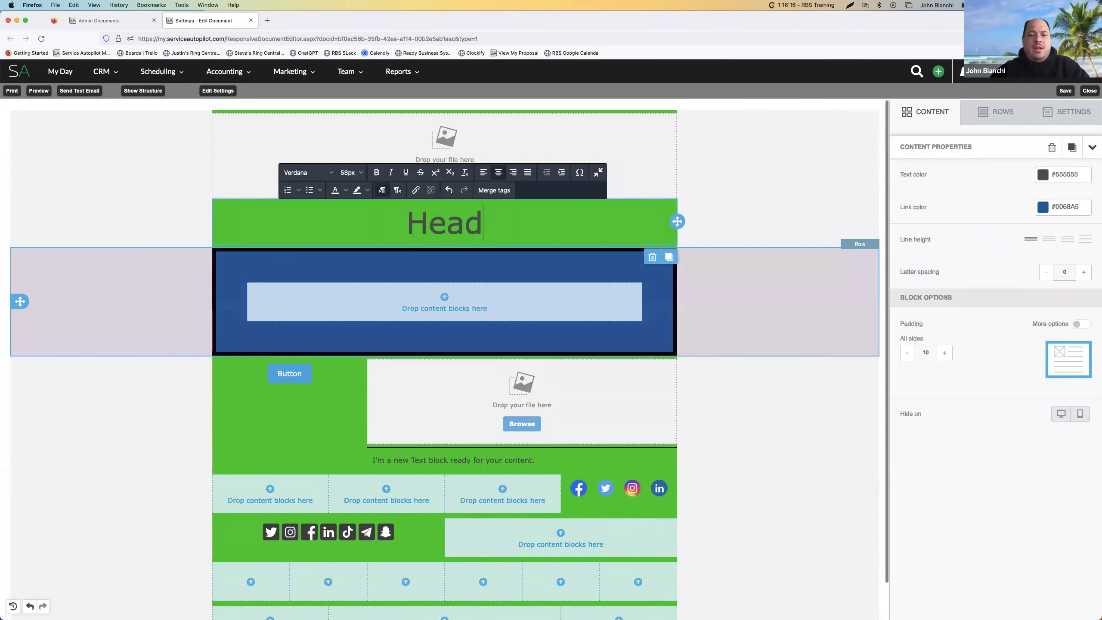
{"action": "key", "text": "BackSpace"}
{"action": "key", "text": "BackSpace"}
{"action": "key", "text": "BackSpace"}
{"action": "key", "text": "BackSpace"}
{"action": "key", "text": "BackSpace"}
{"action": "key", "text": "BackSpace"}
{"action": "key", "text": "BackSpace"}
{"action": "key", "text": "BackSpace"}
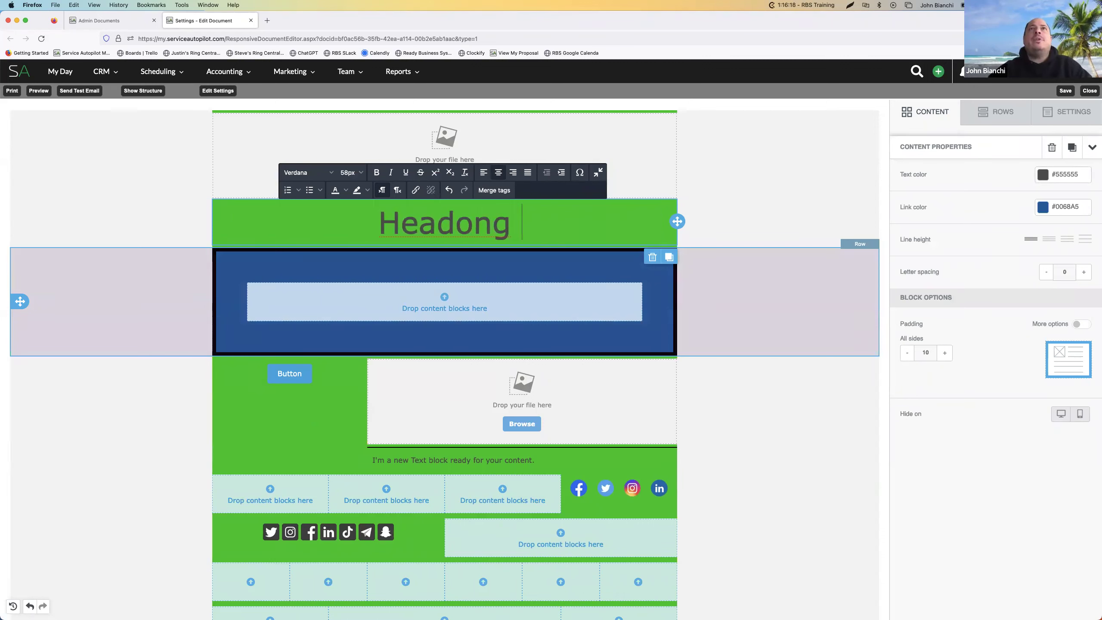
{"action": "type", "text": "ingh"}
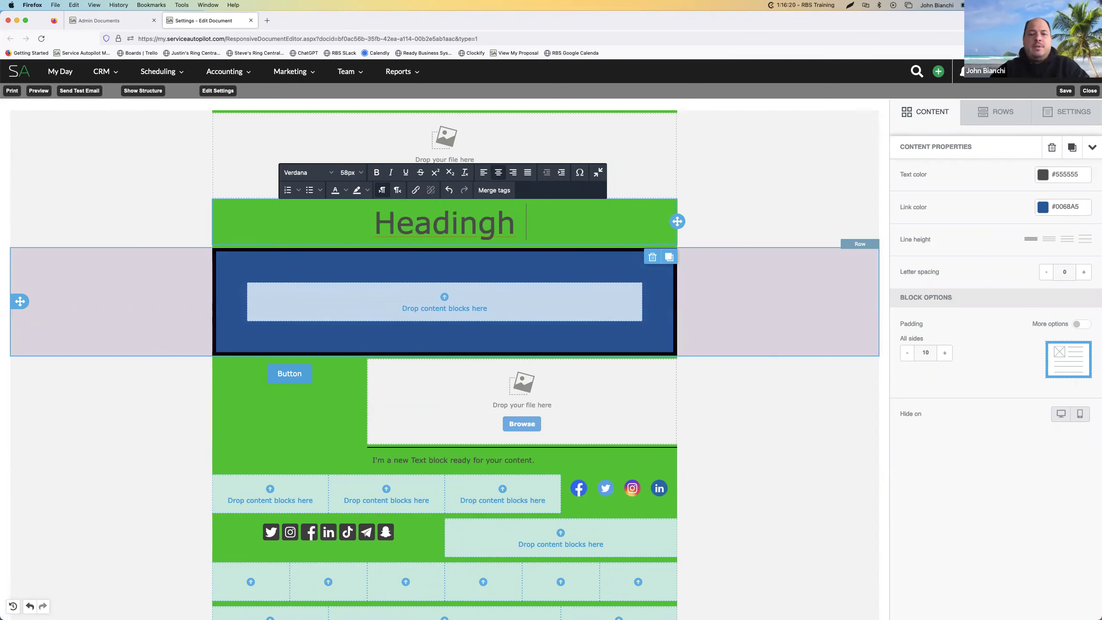
{"action": "key", "text": "BackSpace"}
{"action": "type", "text": "Here"}
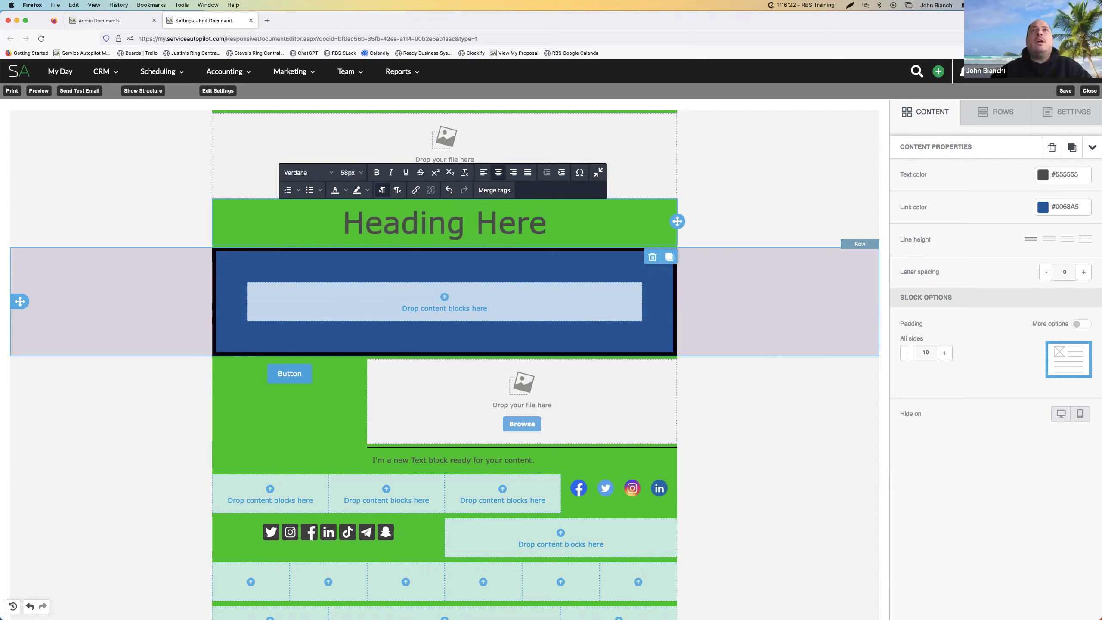
Change the text color of "Heading Here" to white and deselect the text block
{"action": "left_click_drag", "start_coordinate": [343, 224], "coordinate": [546, 224]}
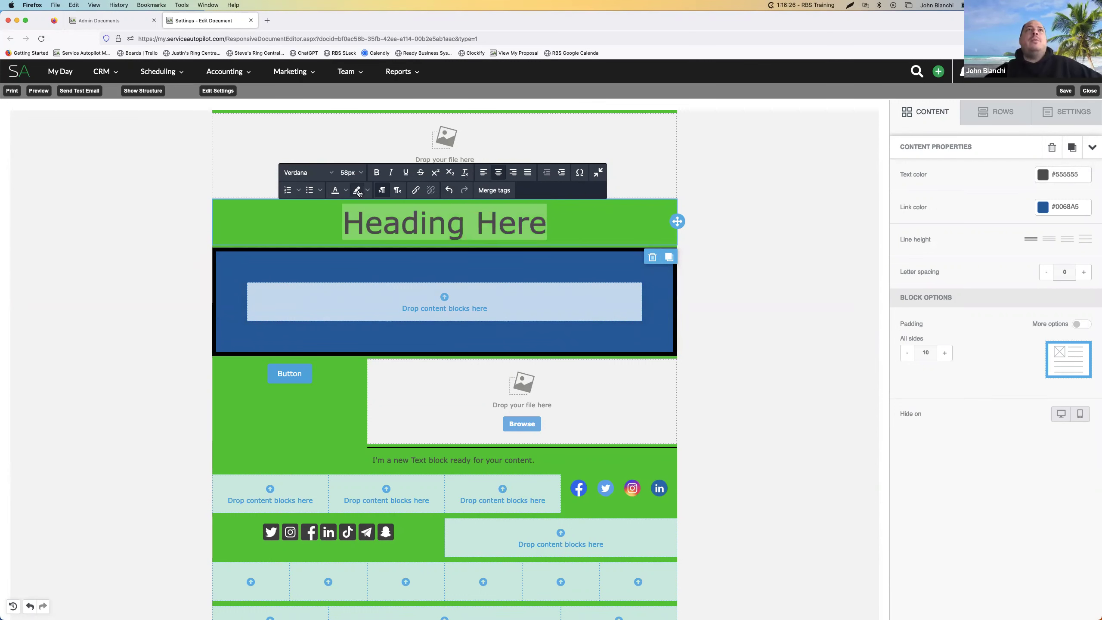
{"action": "left_click", "coordinate": [346, 191]}
{"action": "left_click", "coordinate": [344, 207]}
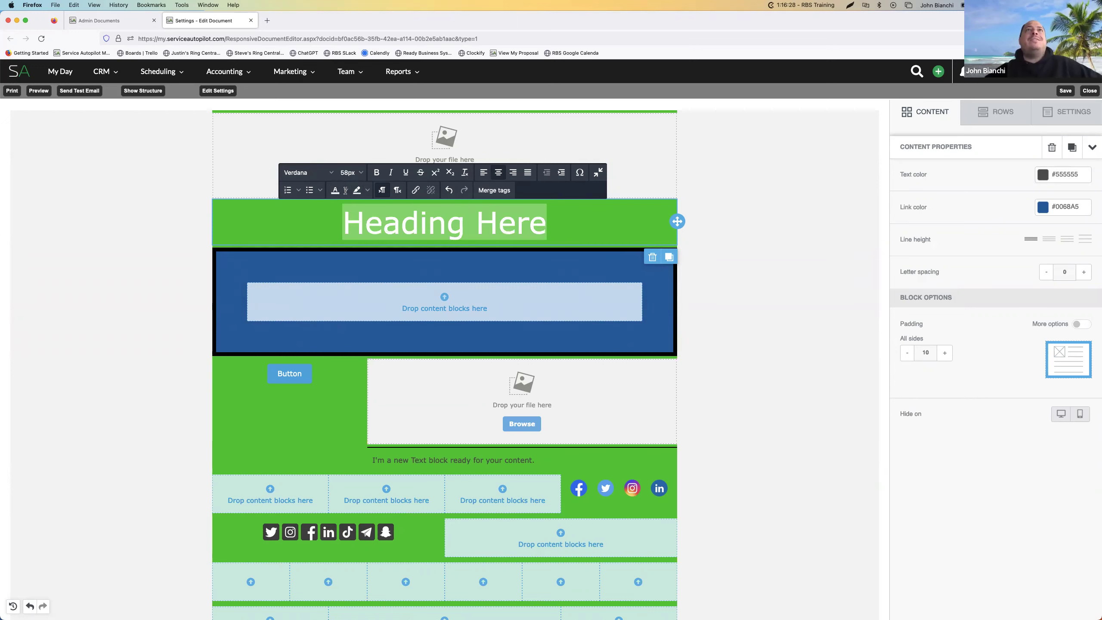
{"action": "left_click", "coordinate": [772, 235]}
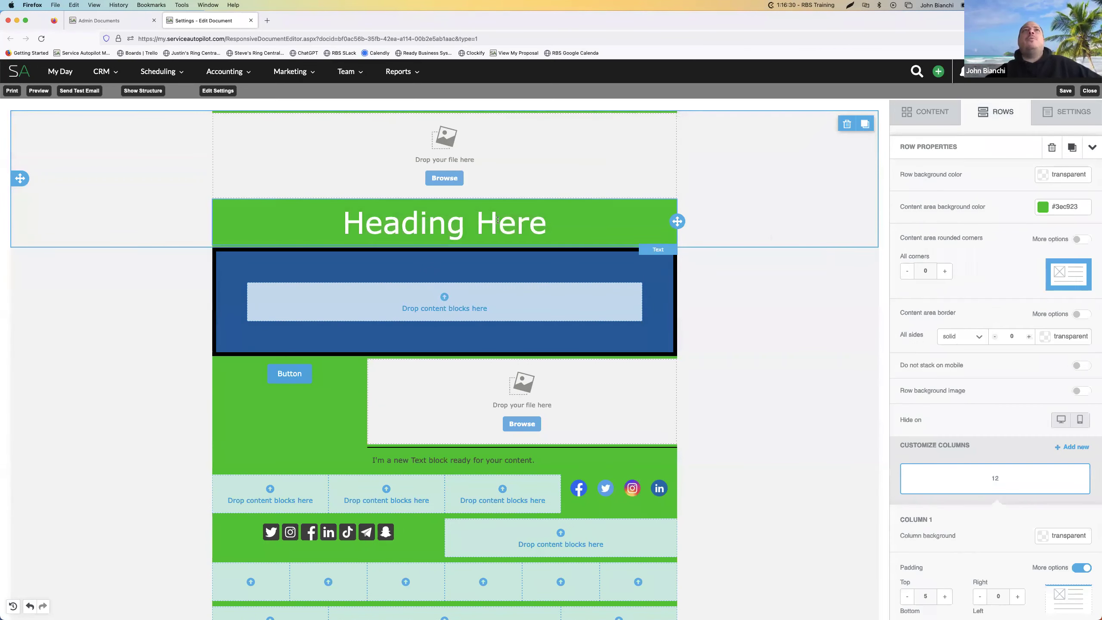
Insert two line breaks after "Heading Here" and set the font size of the last empty line to 14px
{"action": "left_click", "coordinate": [520, 226]}
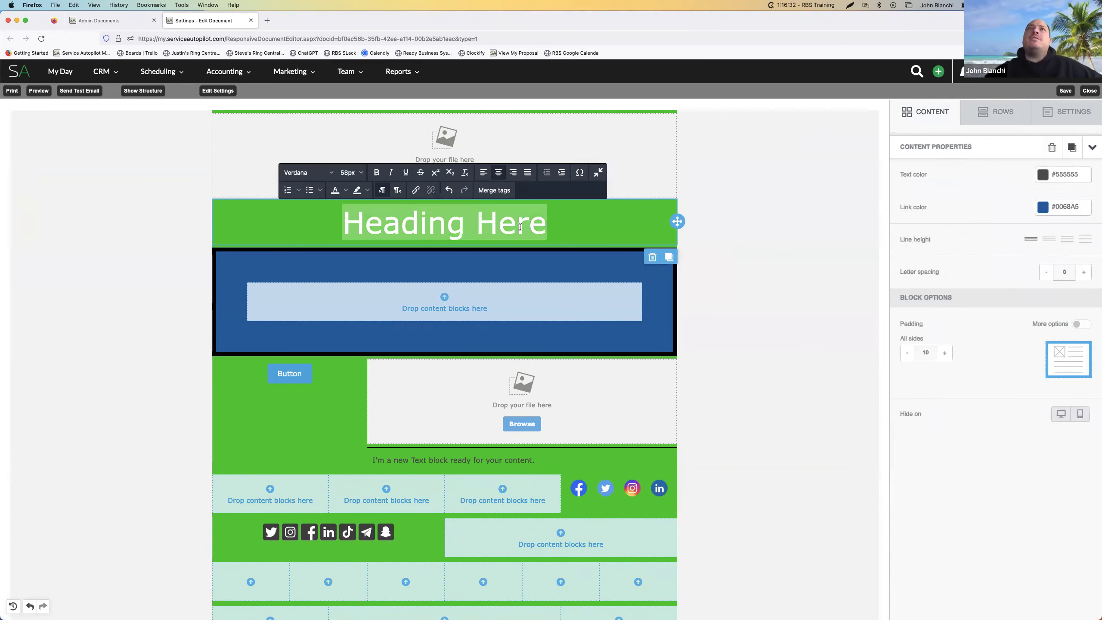
{"action": "left_click", "coordinate": [565, 221]}
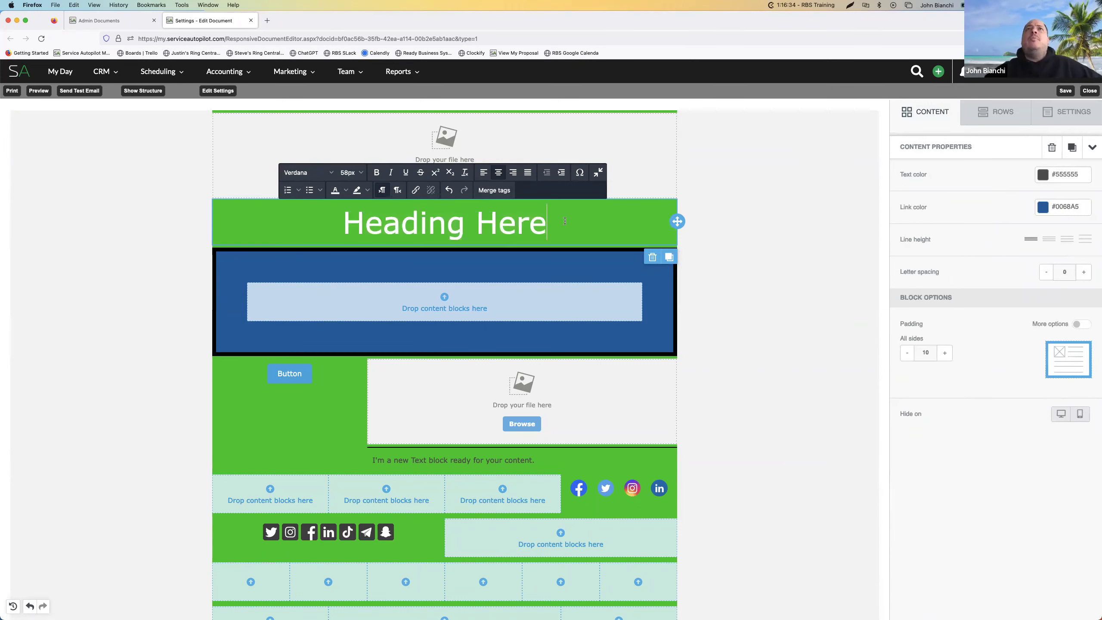
{"action": "key", "text": "Return"}
{"action": "key", "text": "Return"}
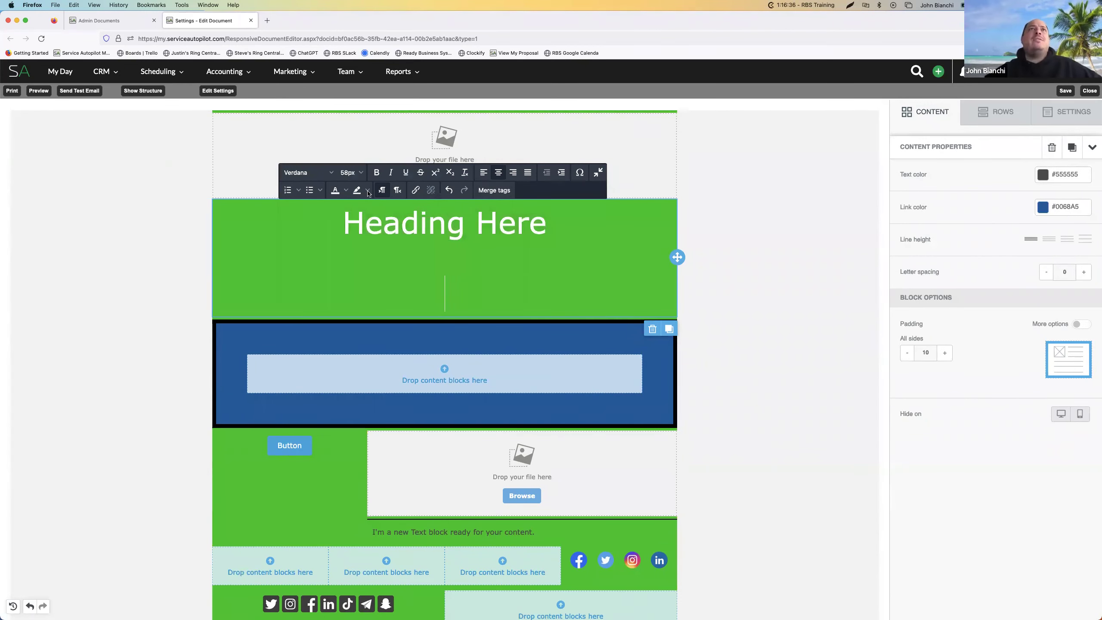
{"action": "left_click", "coordinate": [353, 173]}
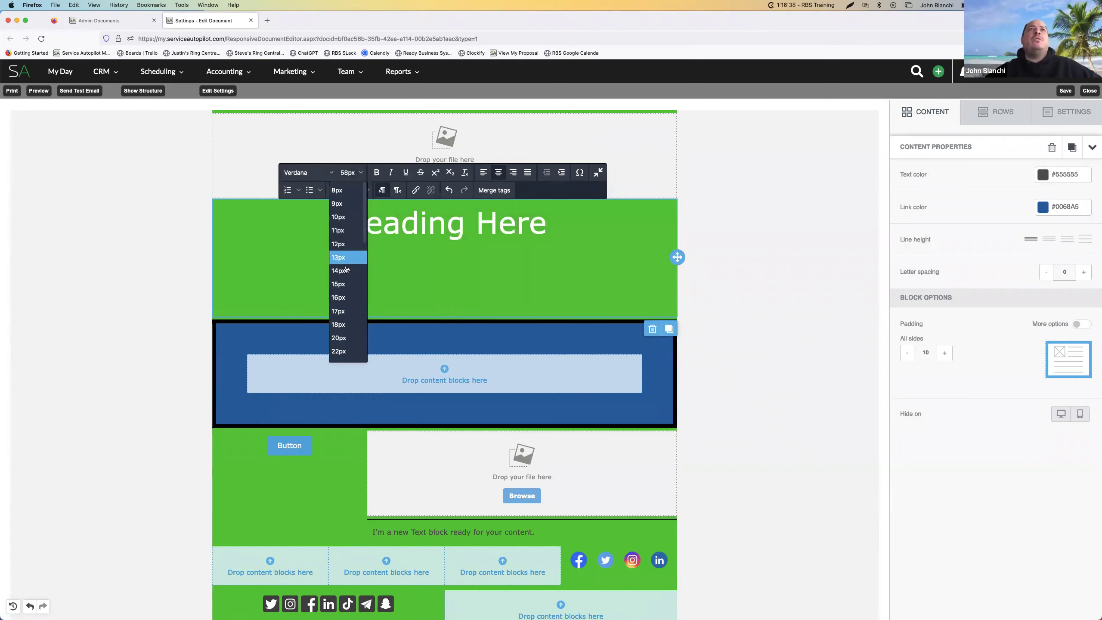
{"action": "left_click", "coordinate": [349, 272]}
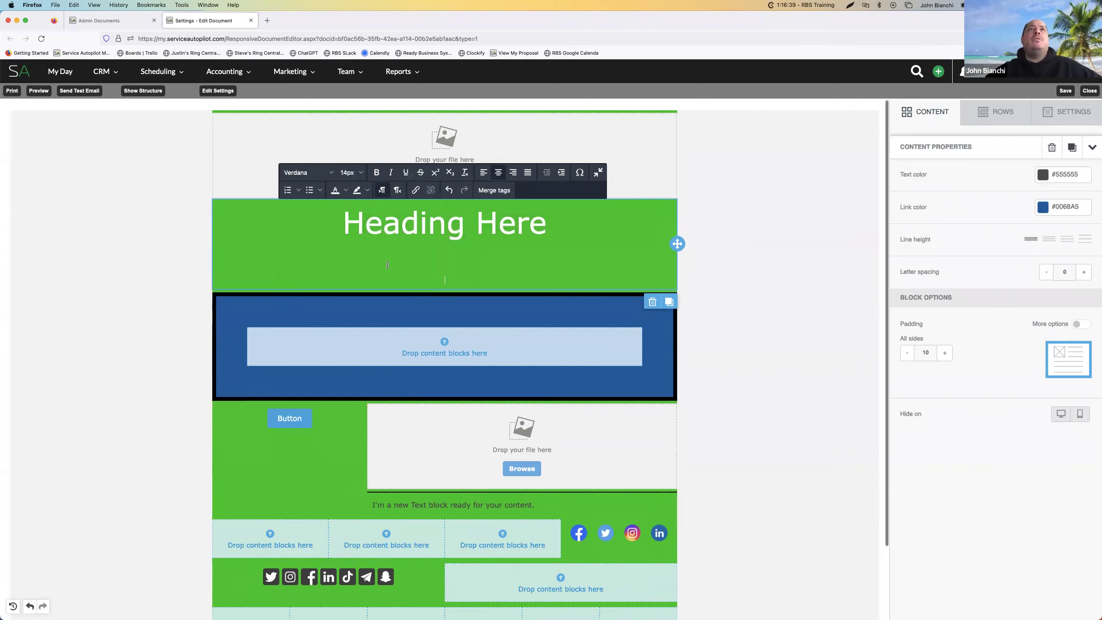
Look through the merge tags available for the text block and close the list without inserting one
{"action": "left_click", "coordinate": [500, 193]}
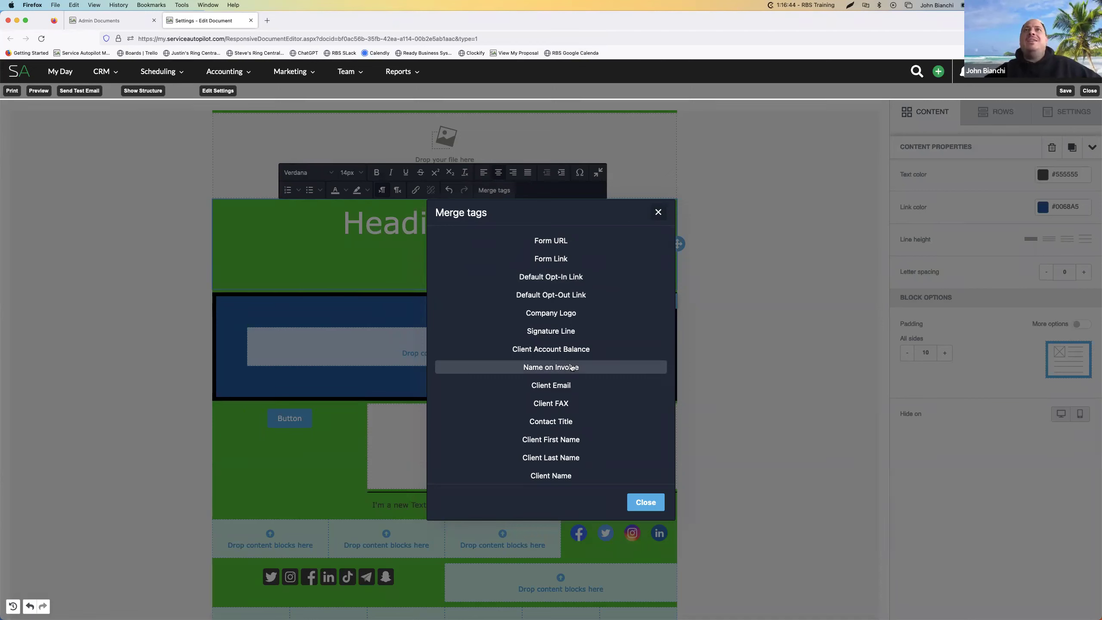
{"action": "scroll", "coordinate": [560, 356], "scroll_direction": "down", "scroll_amount": 15}
{"action": "scroll", "coordinate": [558, 342], "scroll_direction": "down", "scroll_amount": 15}
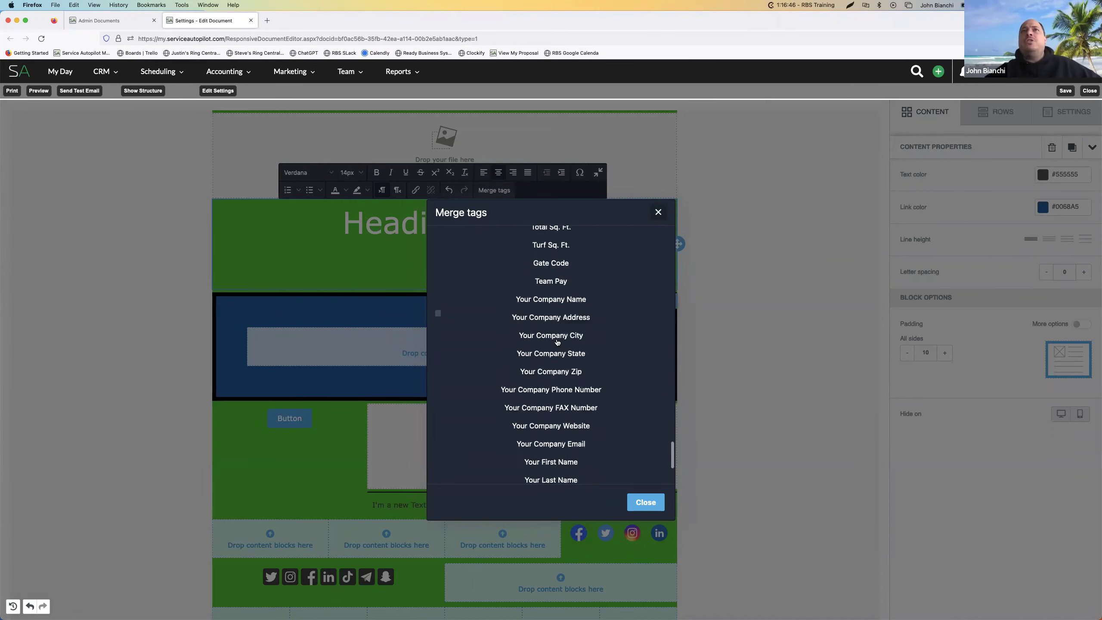
{"action": "scroll", "coordinate": [557, 342], "scroll_direction": "up", "scroll_amount": 10}
{"action": "scroll", "coordinate": [557, 343], "scroll_direction": "up", "scroll_amount": 15}
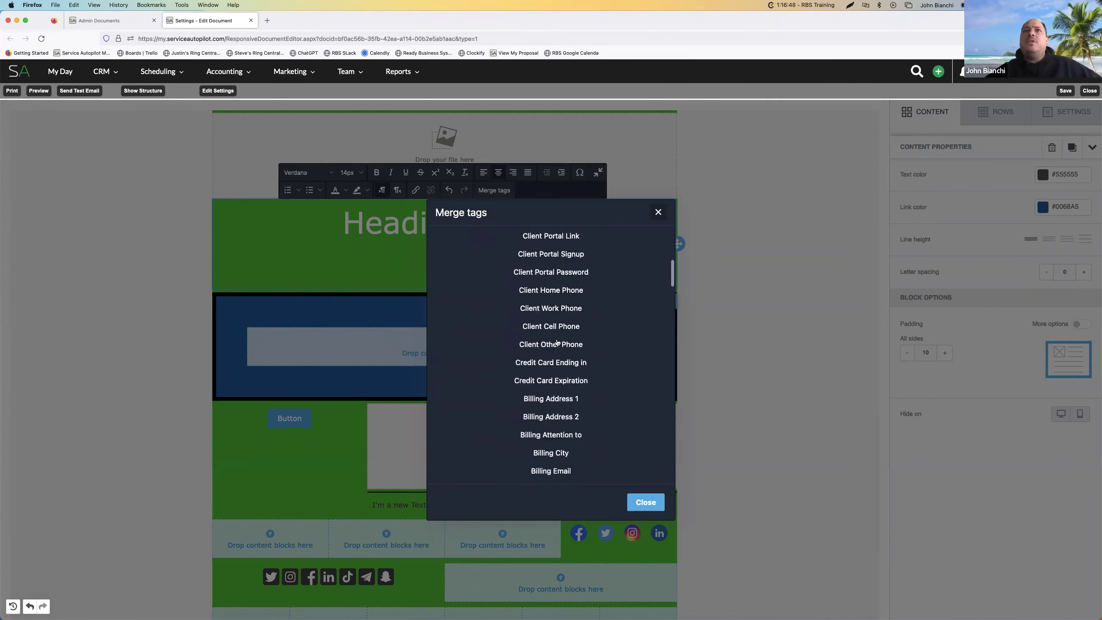
{"action": "scroll", "coordinate": [558, 342], "scroll_direction": "down", "scroll_amount": 6}
{"action": "scroll", "coordinate": [557, 343], "scroll_direction": "down", "scroll_amount": 15}
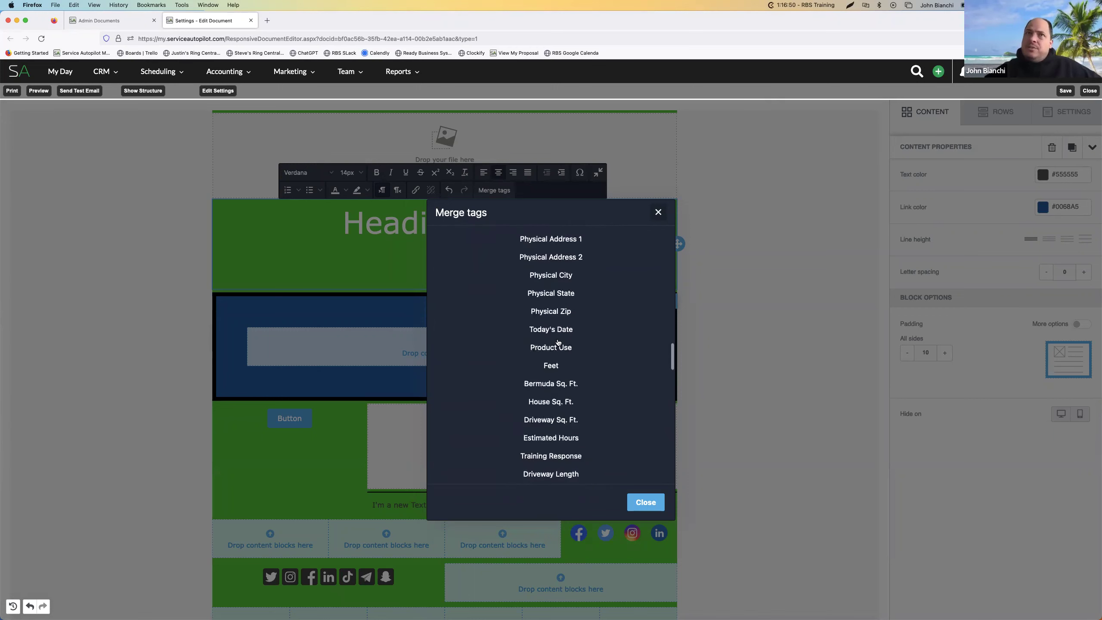
{"action": "scroll", "coordinate": [548, 404], "scroll_direction": "up", "scroll_amount": 8}
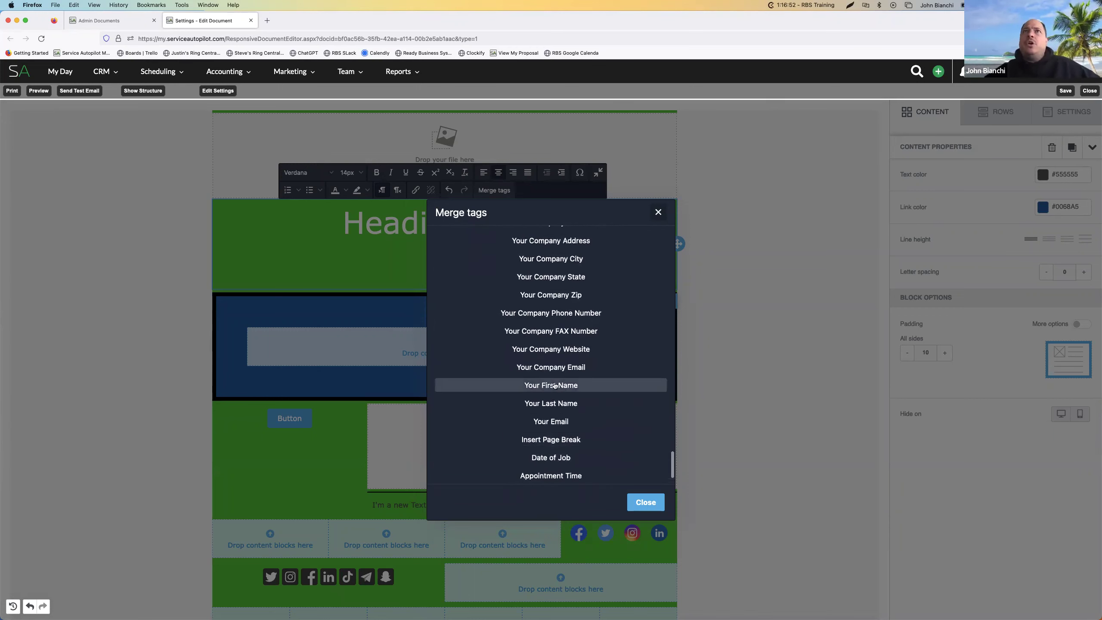
{"action": "scroll", "coordinate": [555, 385], "scroll_direction": "up", "scroll_amount": 6}
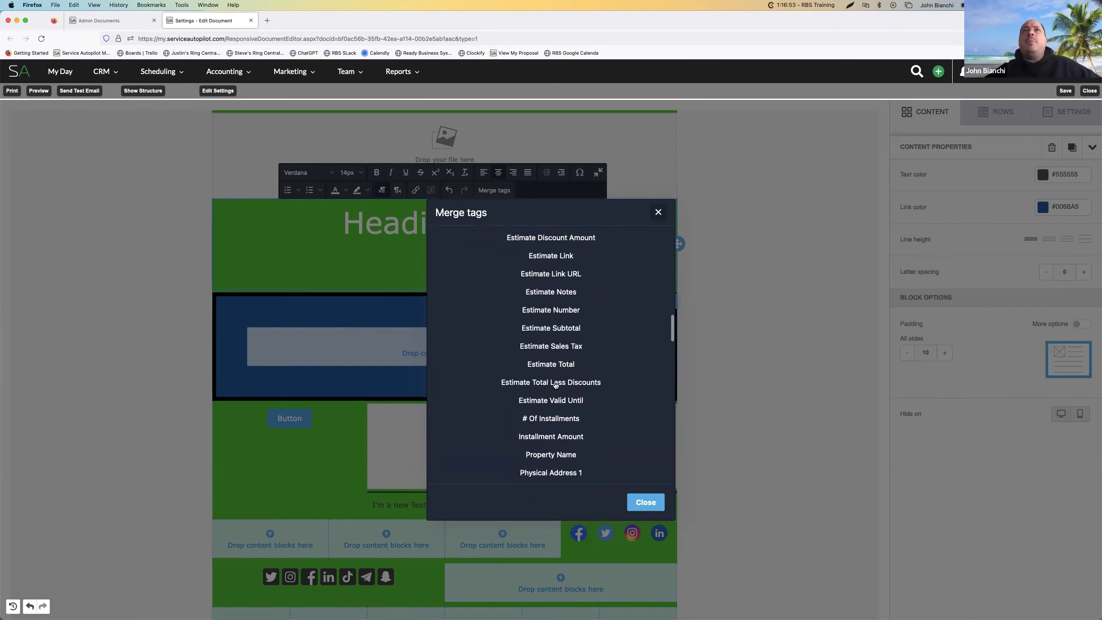
{"action": "scroll", "coordinate": [555, 385], "scroll_direction": "up", "scroll_amount": 6}
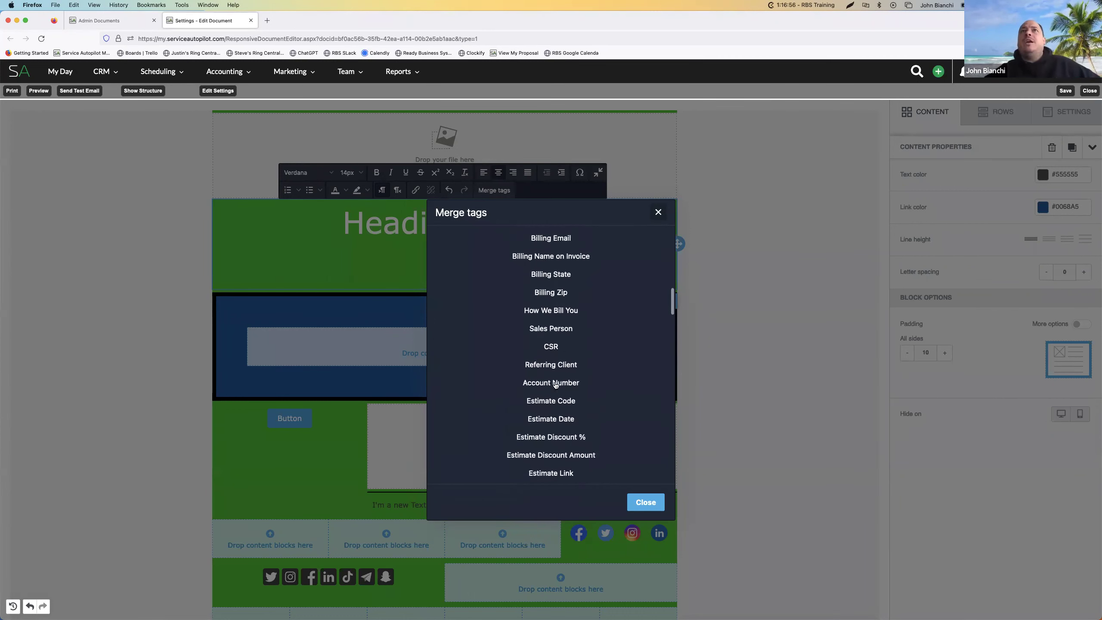
{"action": "scroll", "coordinate": [556, 385], "scroll_direction": "up", "scroll_amount": 8}
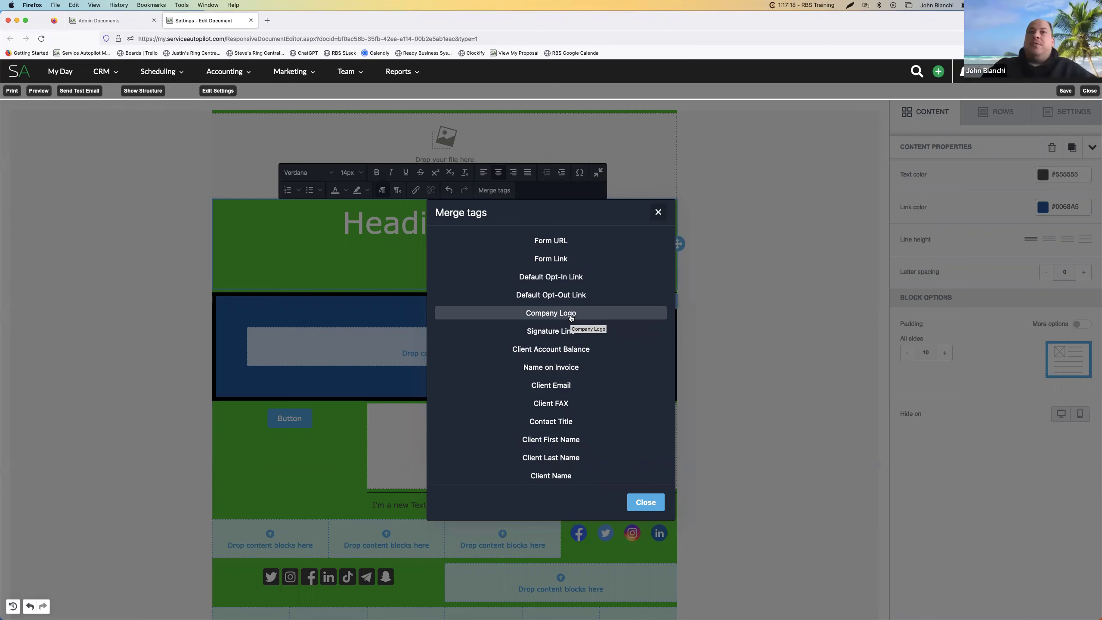
{"action": "left_click", "coordinate": [658, 213]}
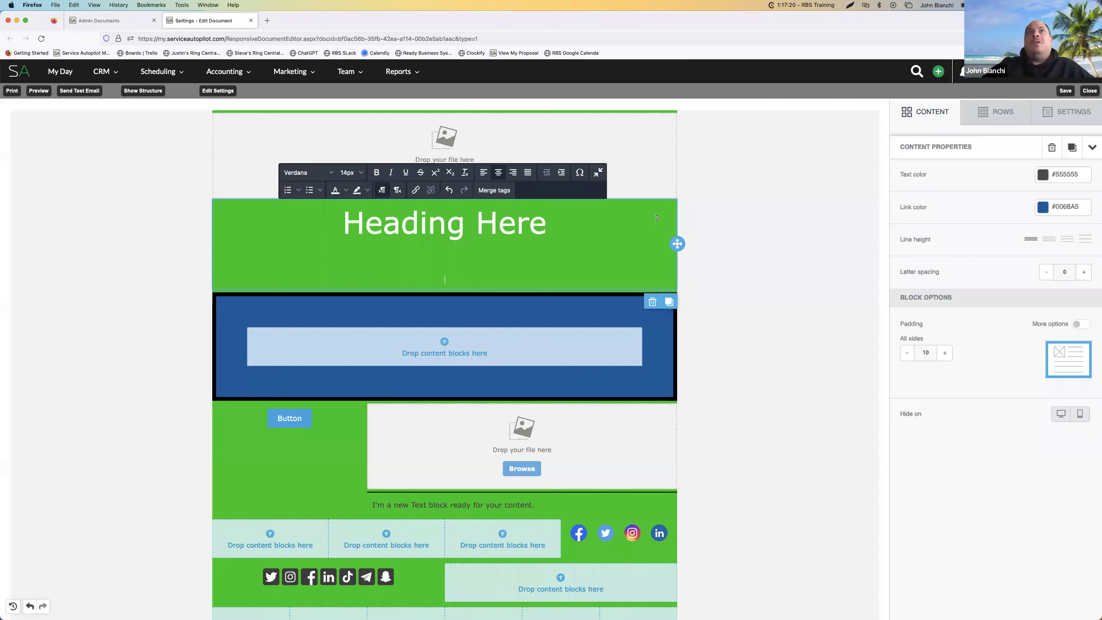
Insert the file Poop Scoop_Hersh.png into the first row's empty image block
{"action": "left_click", "coordinate": [441, 139]}
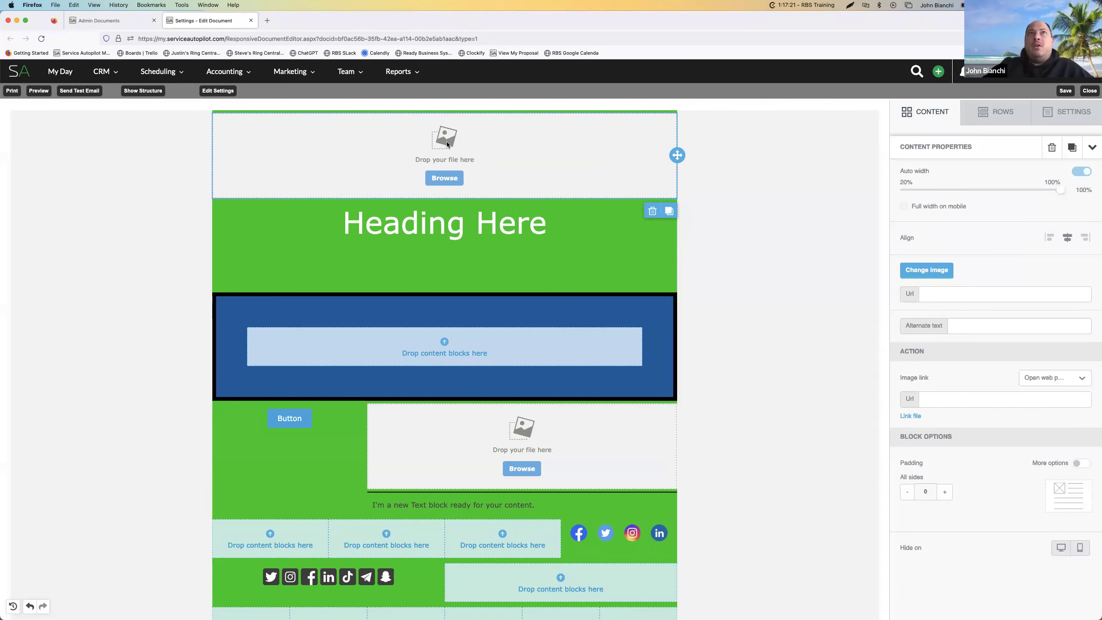
{"action": "left_click", "coordinate": [444, 178]}
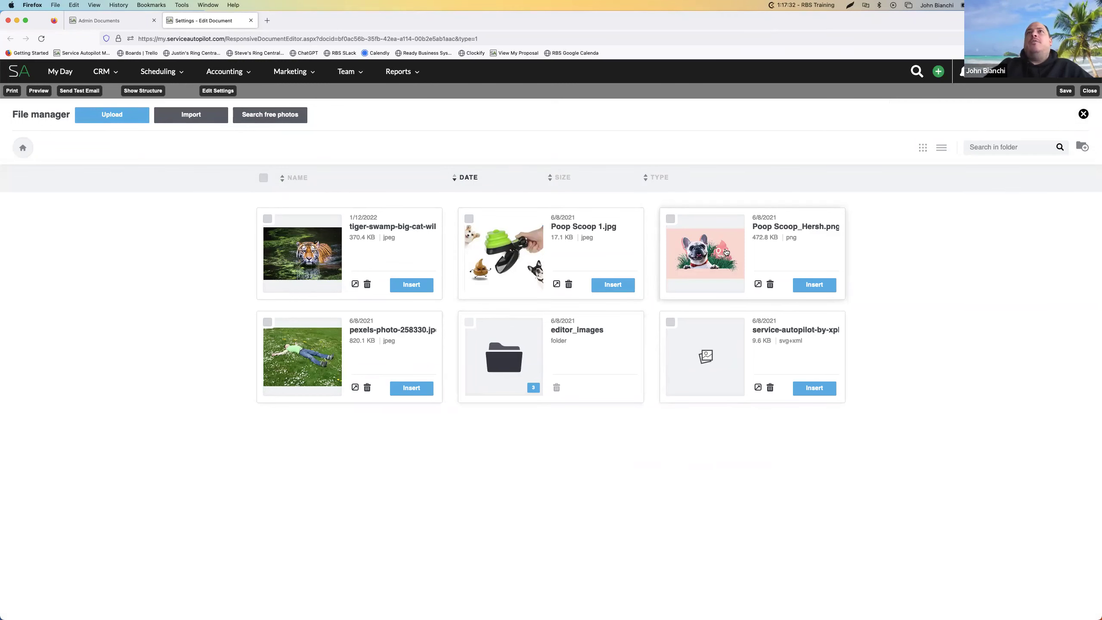
{"action": "left_click", "coordinate": [815, 284]}
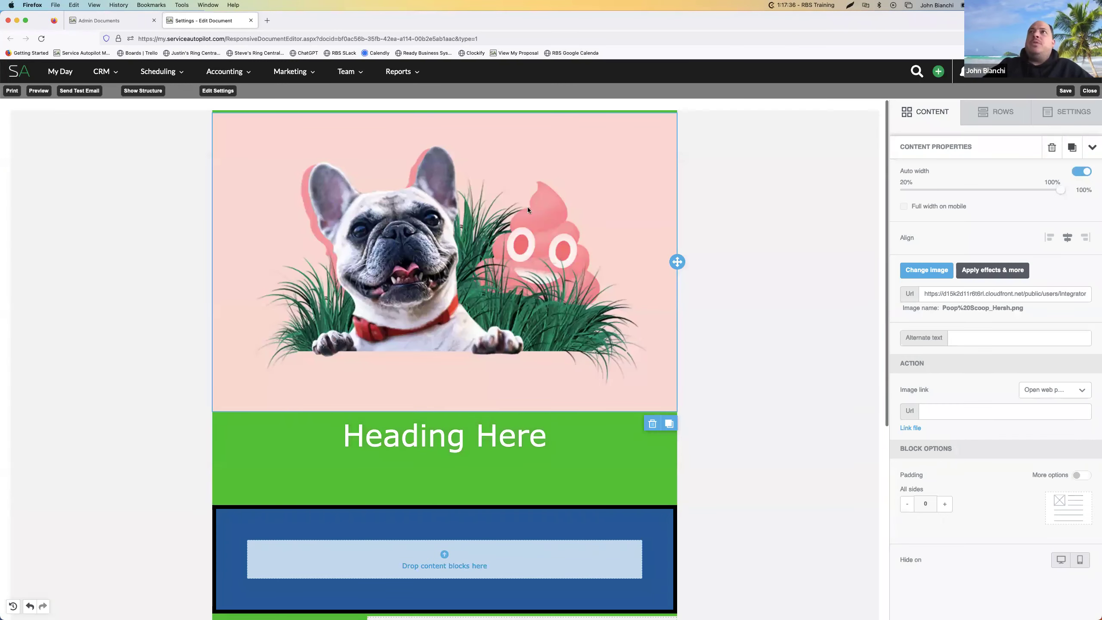
Disable auto width for the first row's image and reduce its width to 30%
{"action": "left_click", "coordinate": [1083, 172]}
{"action": "left_click_drag", "start_coordinate": [1063, 193], "coordinate": [894, 190]}
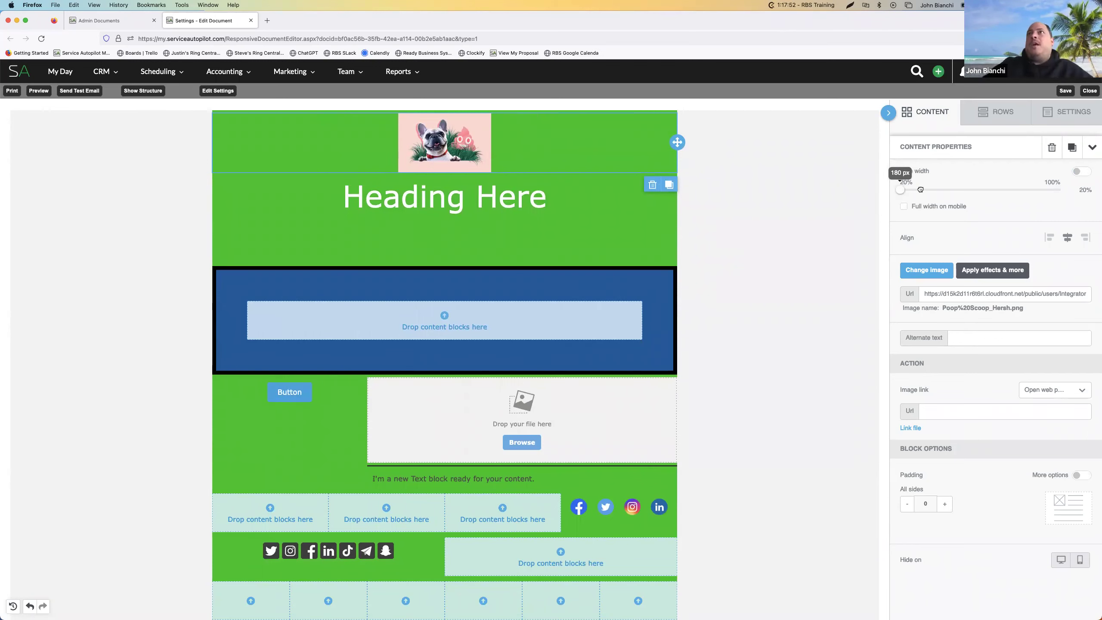
{"action": "left_click_drag", "start_coordinate": [895, 190], "coordinate": [925, 193]}
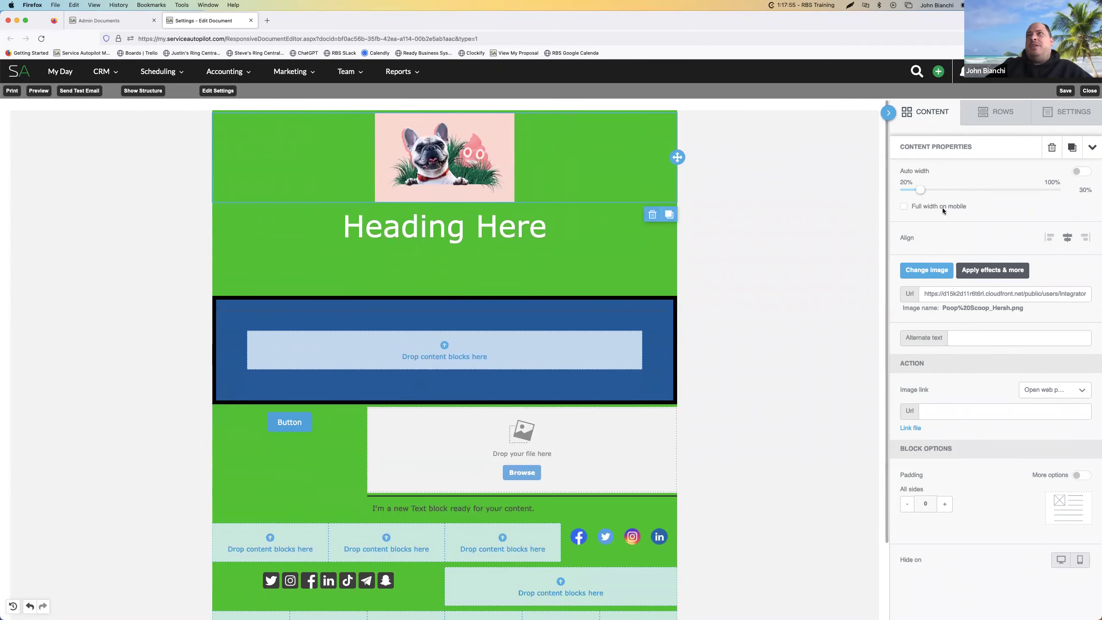
Try left and right alignment on the first row's image and return it to centre
{"action": "left_click", "coordinate": [1050, 238]}
{"action": "left_click", "coordinate": [1085, 238]}
{"action": "left_click", "coordinate": [1067, 238]}
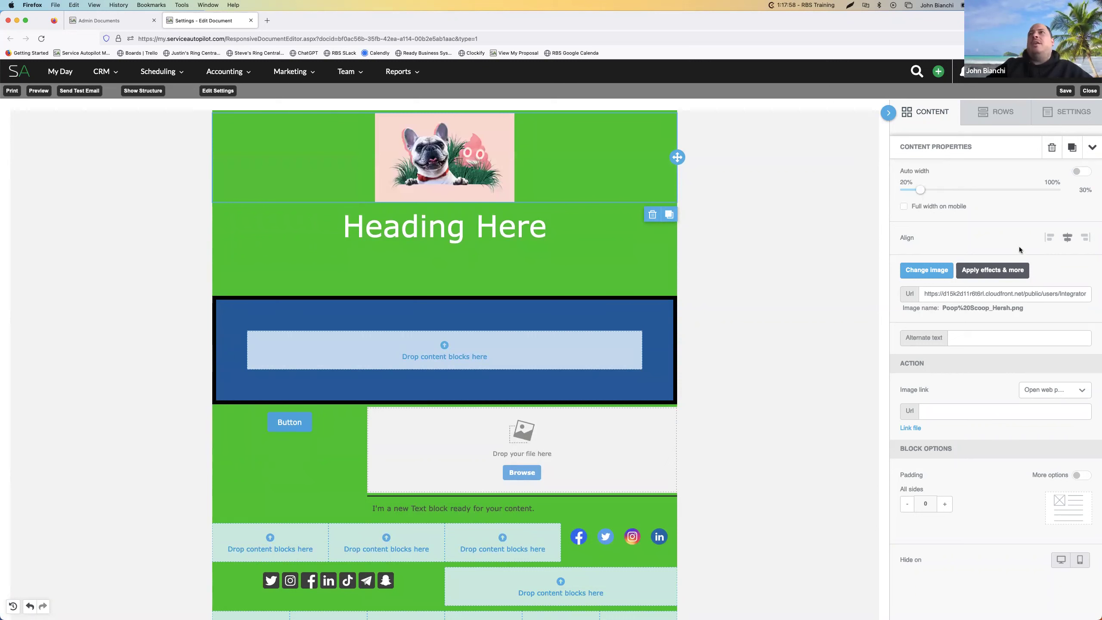
Open the first row's image for effects editing and try a freehand crop of about 366 × 432 around the dog
{"action": "left_click", "coordinate": [989, 276]}
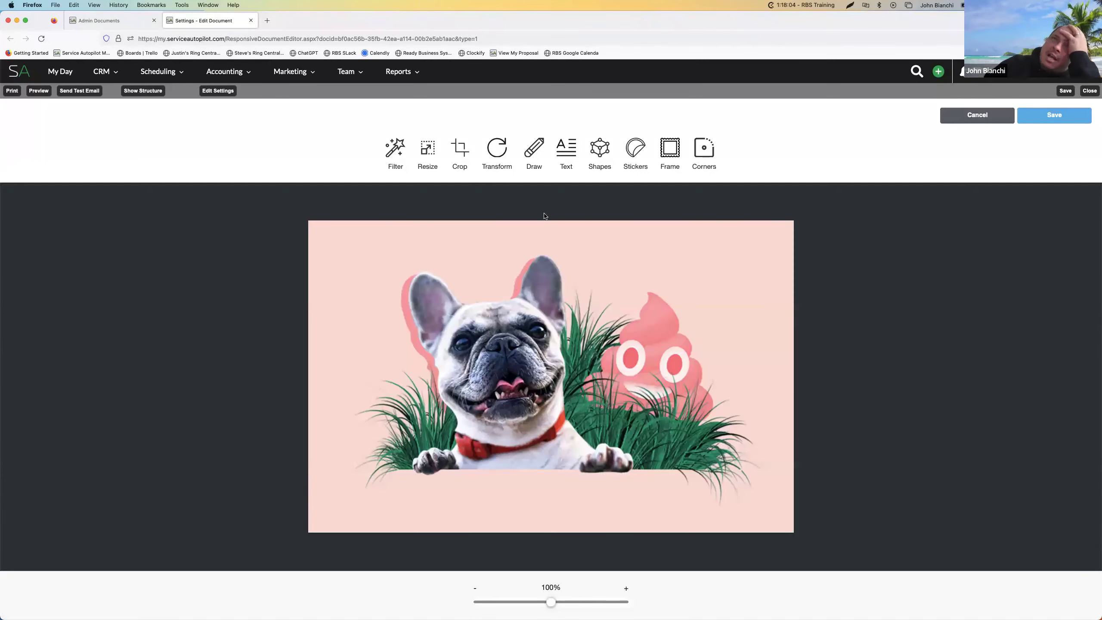
{"action": "left_click", "coordinate": [459, 155]}
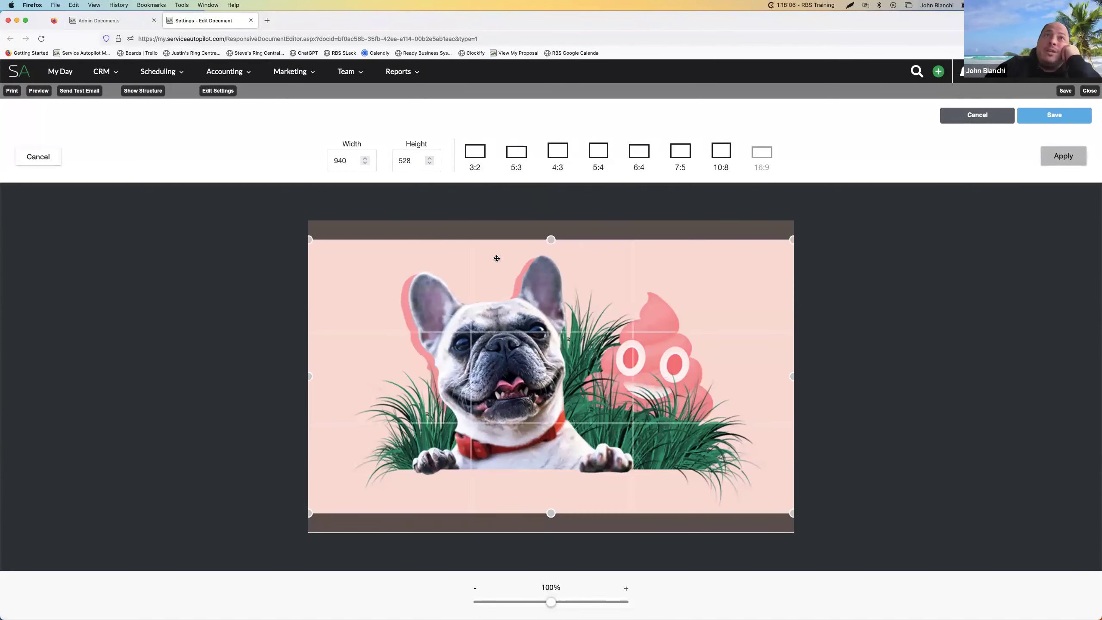
{"action": "left_click_drag", "start_coordinate": [499, 330], "coordinate": [532, 331]}
{"action": "left_click_drag", "start_coordinate": [551, 514], "coordinate": [551, 492]}
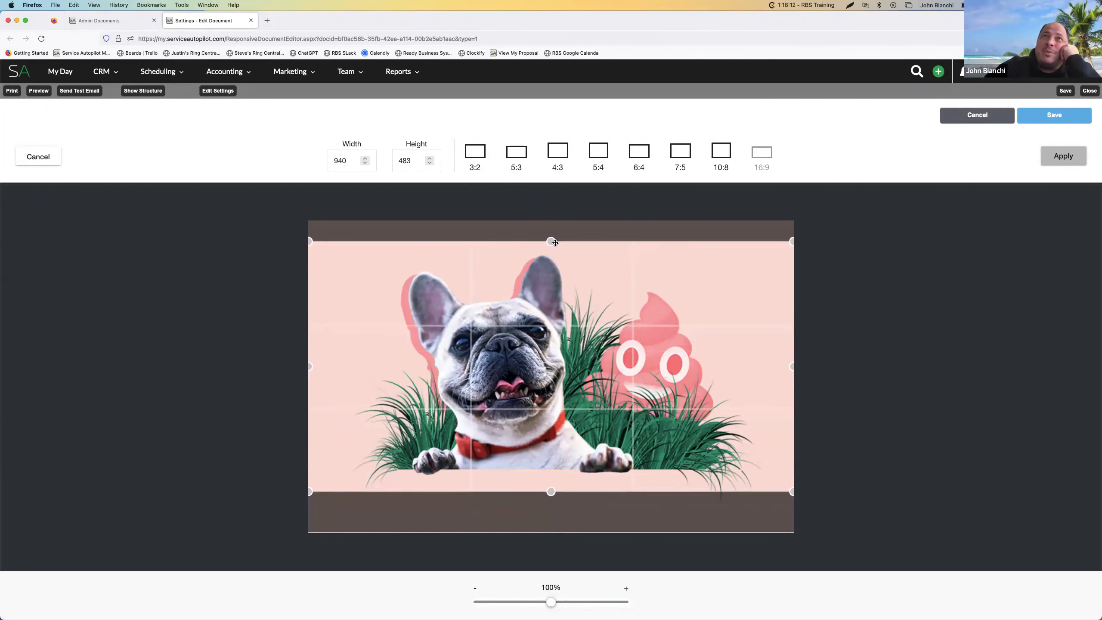
{"action": "left_click_drag", "start_coordinate": [555, 243], "coordinate": [551, 270]}
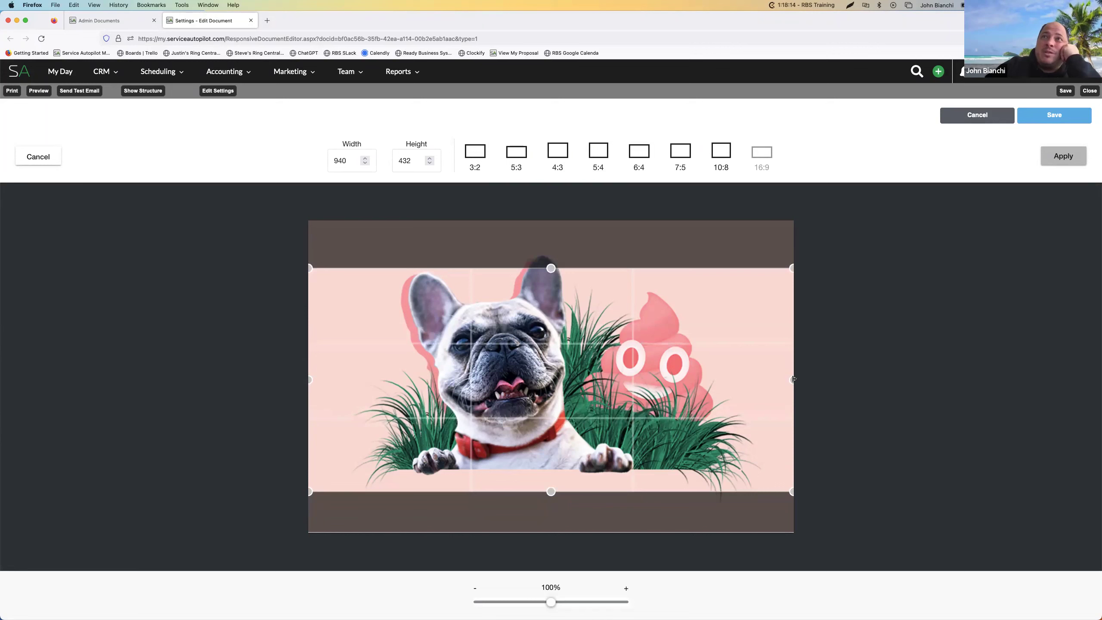
{"action": "left_click_drag", "start_coordinate": [792, 379], "coordinate": [587, 373]}
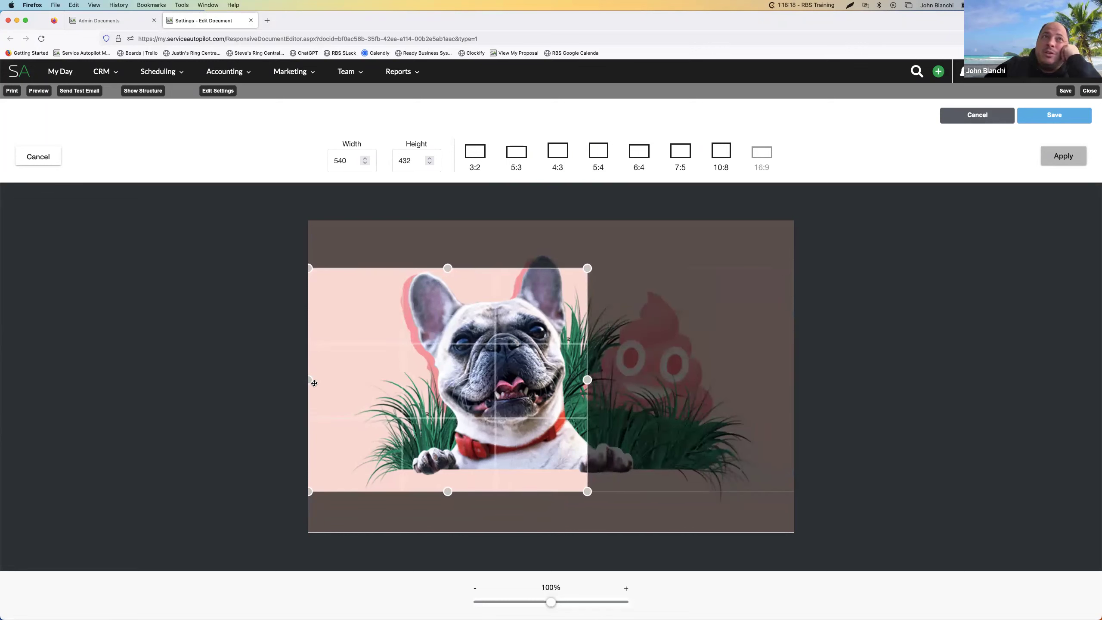
{"action": "left_click_drag", "start_coordinate": [317, 382], "coordinate": [406, 380]}
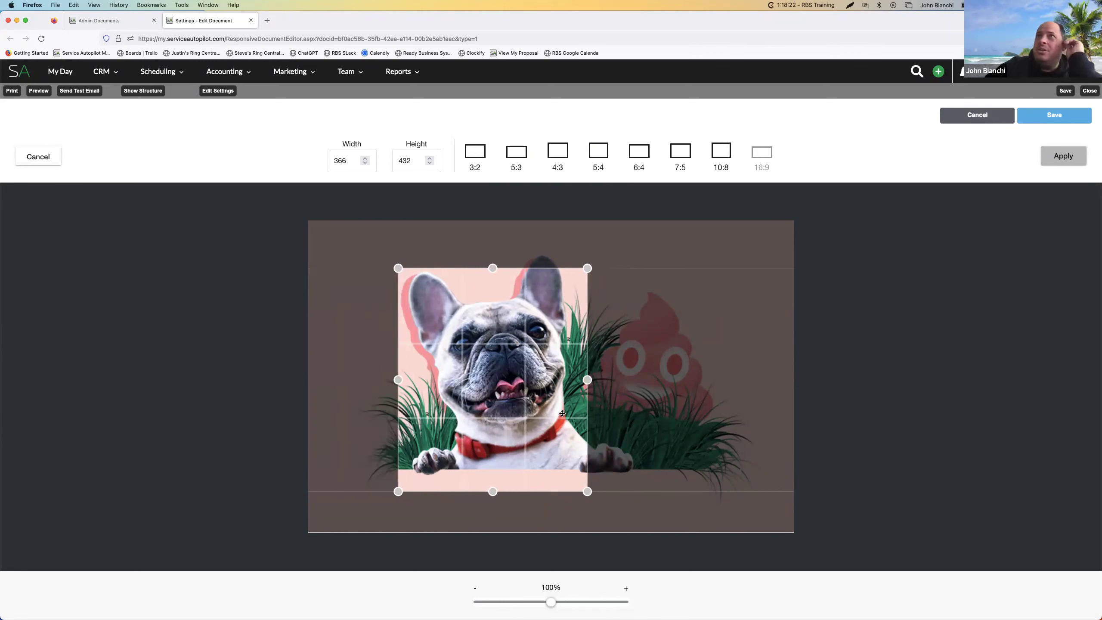
Try preset crop ratios including 3:2 and 7:5 with the crop area moved over the dog, and cancel the crop
{"action": "left_click", "coordinate": [557, 151]}
{"action": "left_click", "coordinate": [479, 157]}
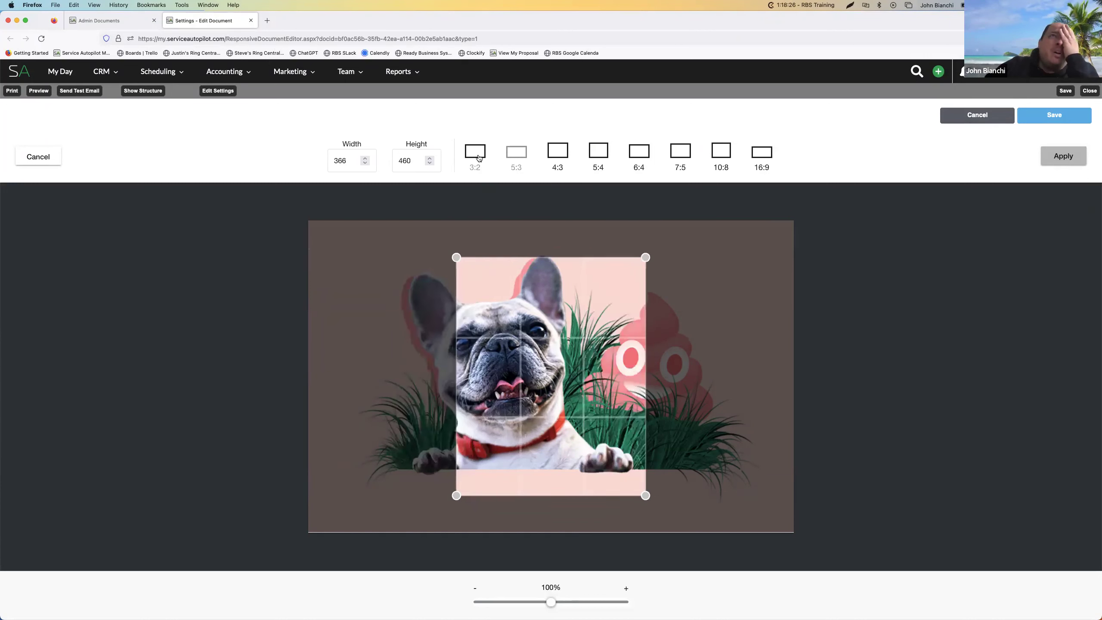
{"action": "left_click", "coordinate": [679, 157]}
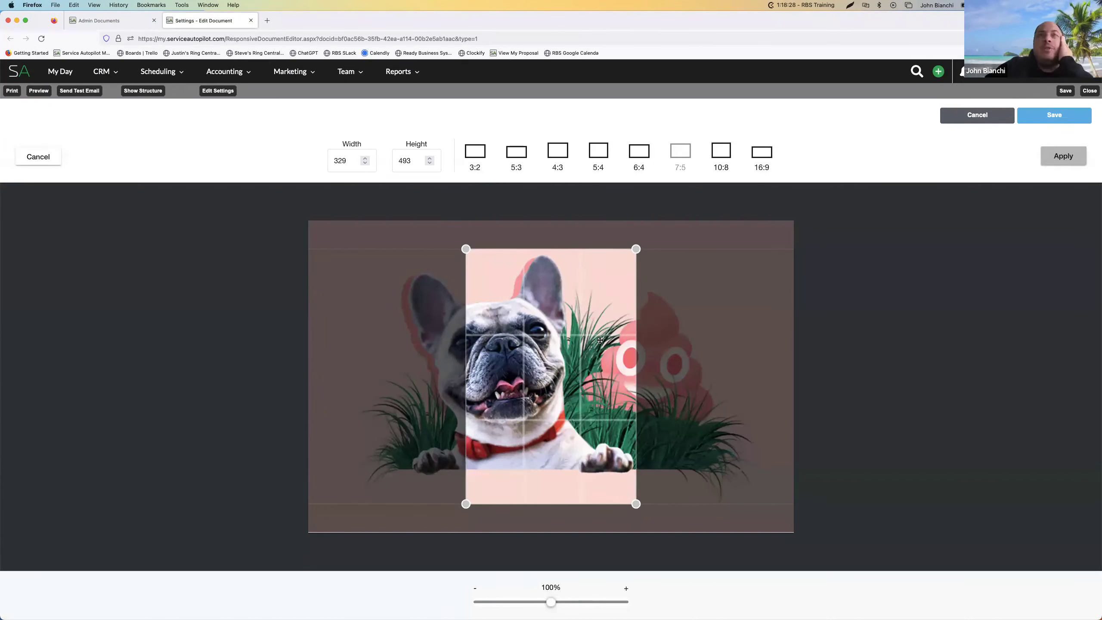
{"action": "left_click_drag", "start_coordinate": [582, 343], "coordinate": [525, 345]}
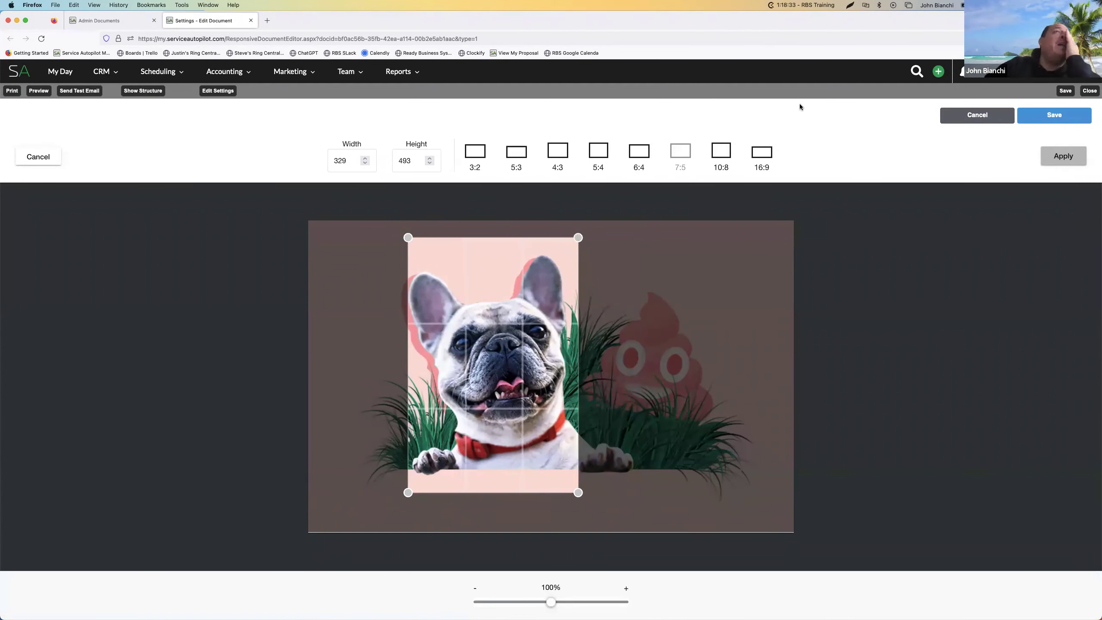
{"action": "left_click", "coordinate": [38, 157]}
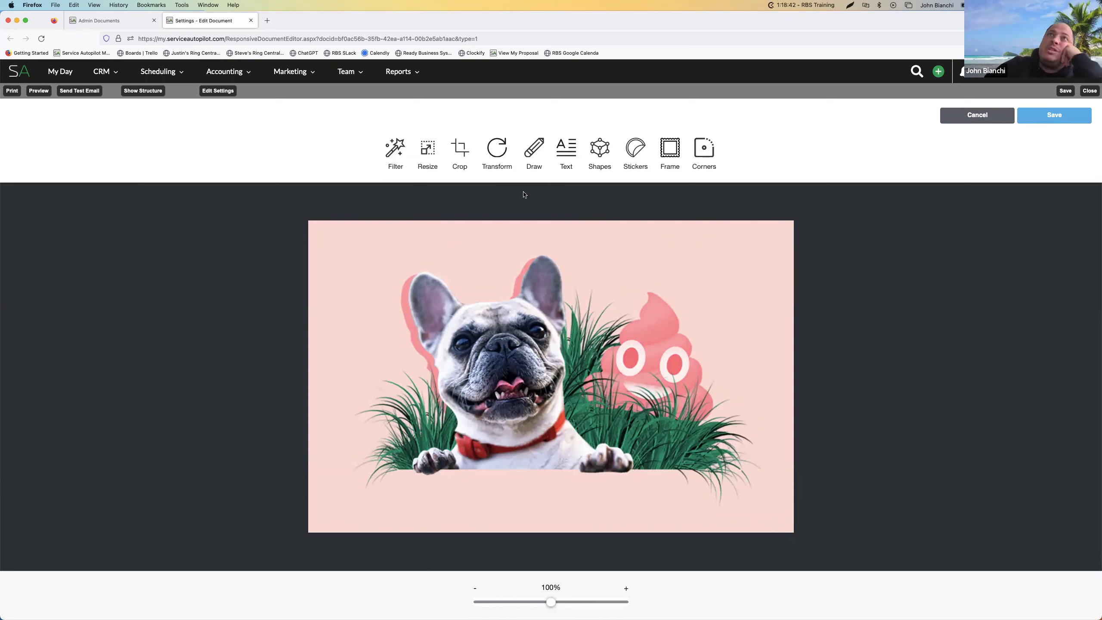
Look at the image editor's text colour and font options and close them without adding text
{"action": "left_click", "coordinate": [563, 155]}
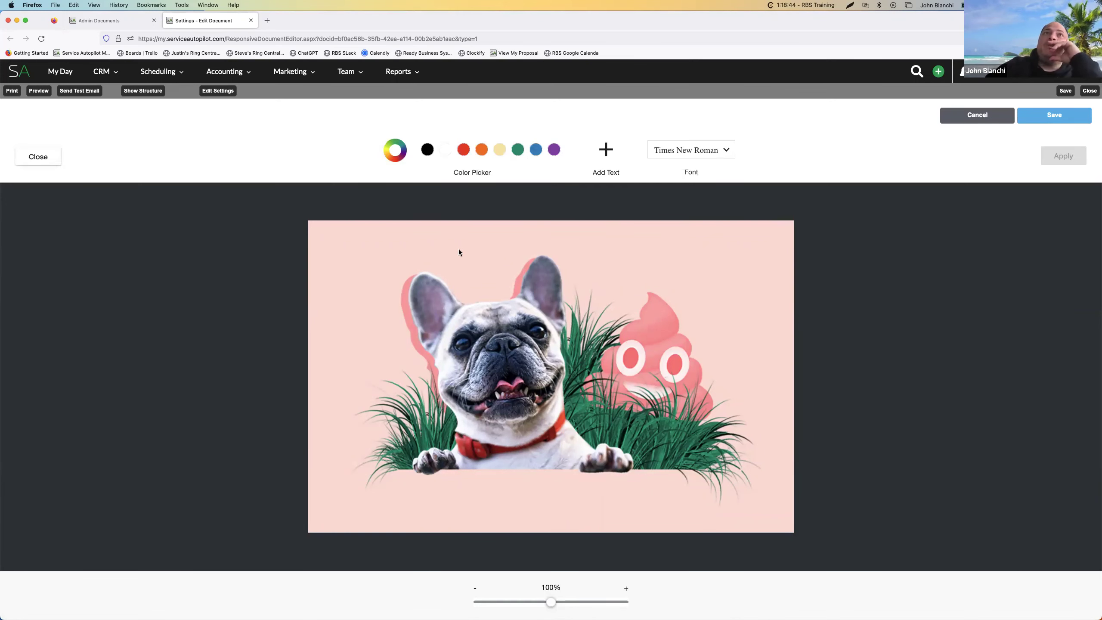
{"action": "left_click", "coordinate": [38, 158]}
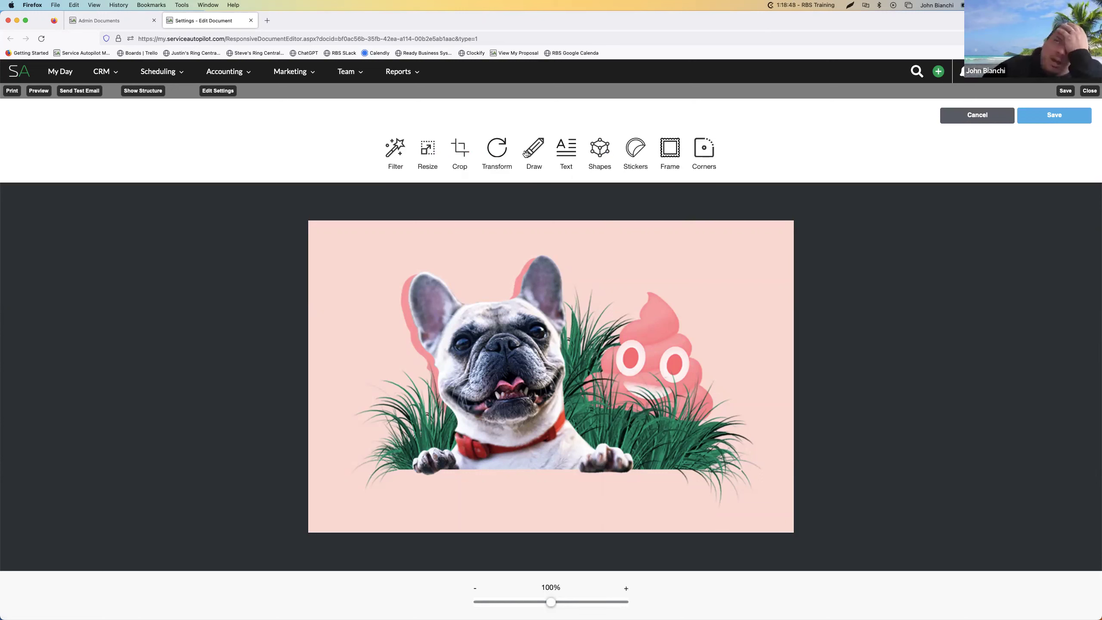
Try the Grunge #1, Art #2, Art #1, Ebony, Grunge #2 and Rainbow frames on the dog image
{"action": "left_click", "coordinate": [671, 158]}
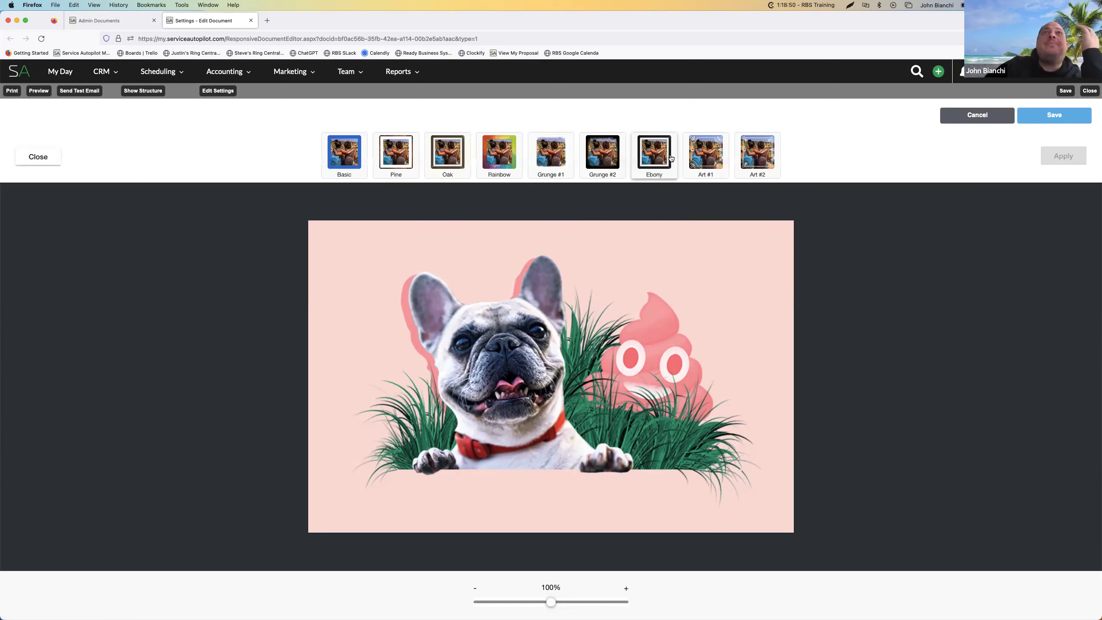
{"action": "left_click", "coordinate": [551, 153]}
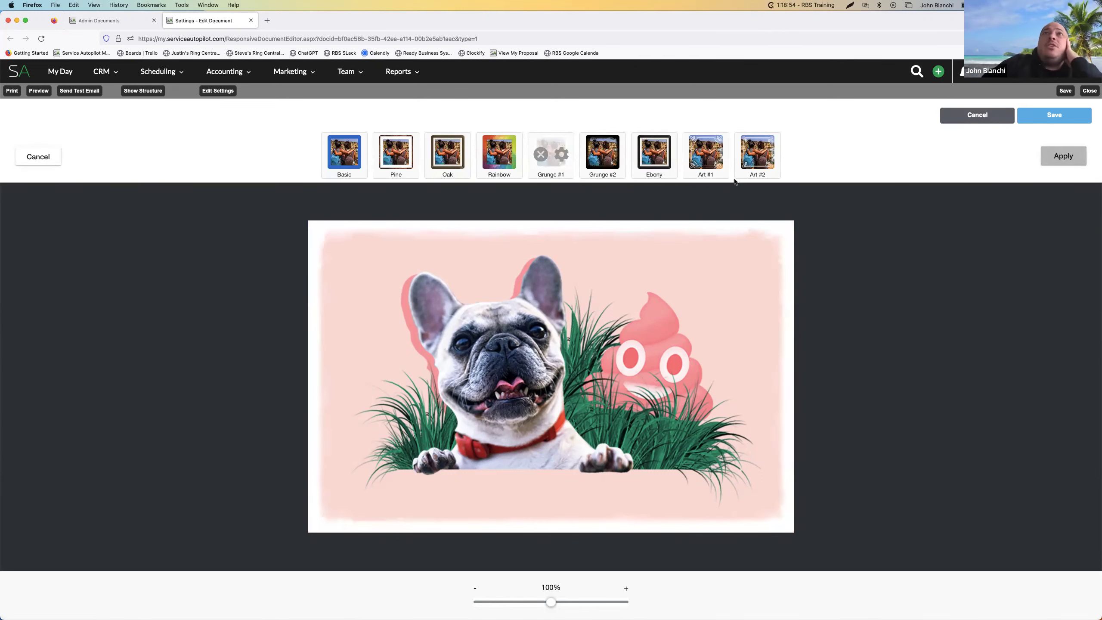
{"action": "left_click", "coordinate": [761, 166]}
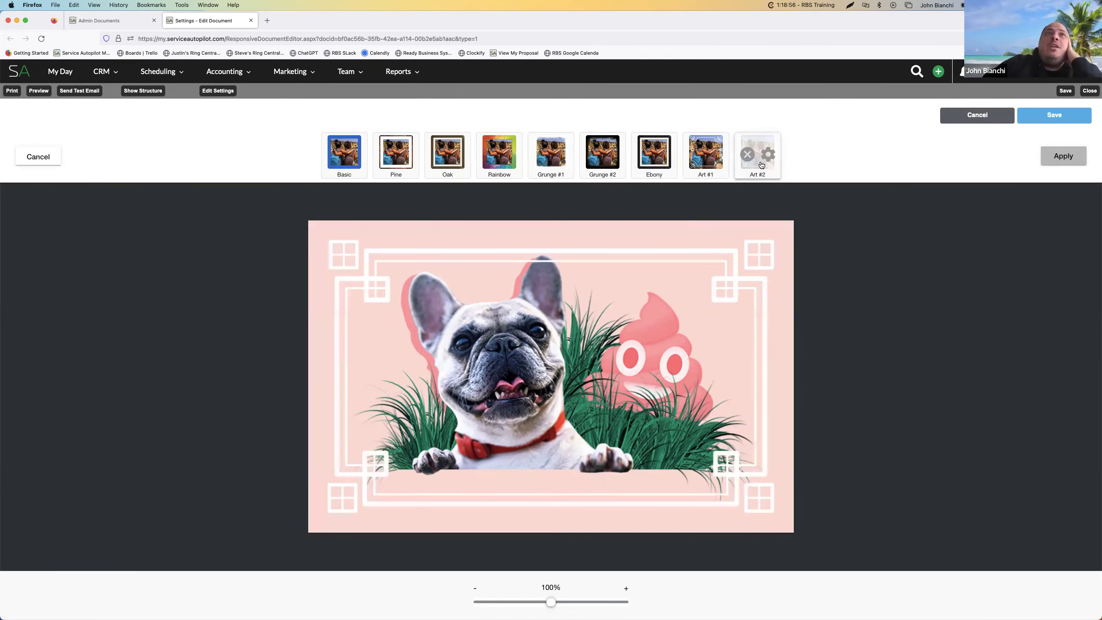
{"action": "left_click", "coordinate": [707, 164]}
{"action": "left_click", "coordinate": [653, 164]}
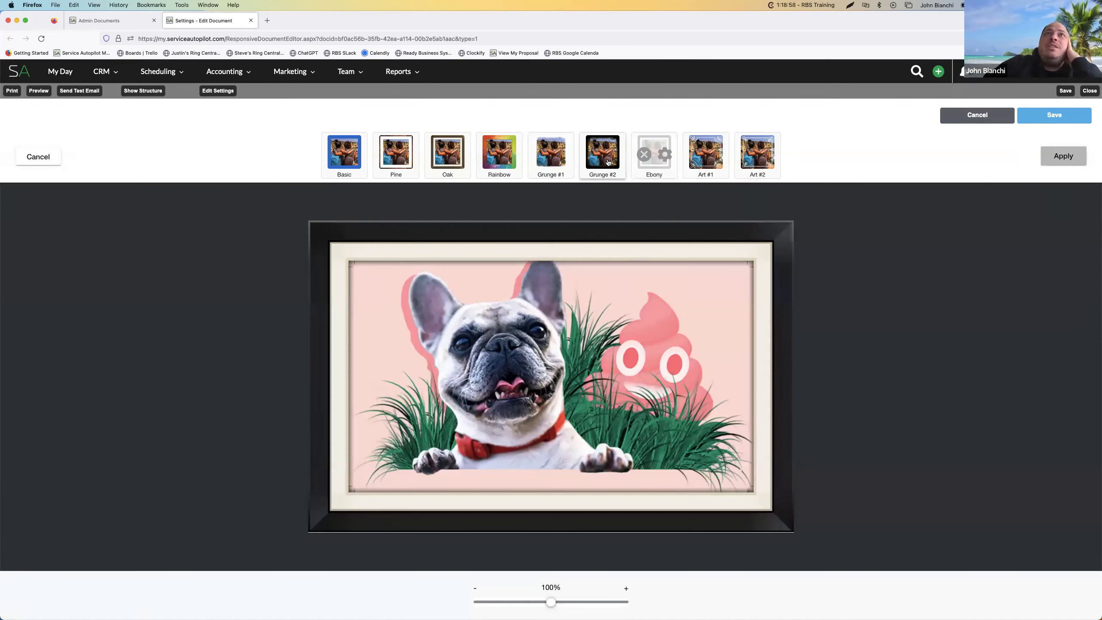
{"action": "left_click", "coordinate": [608, 162]}
{"action": "left_click", "coordinate": [558, 163]}
{"action": "left_click", "coordinate": [519, 163]}
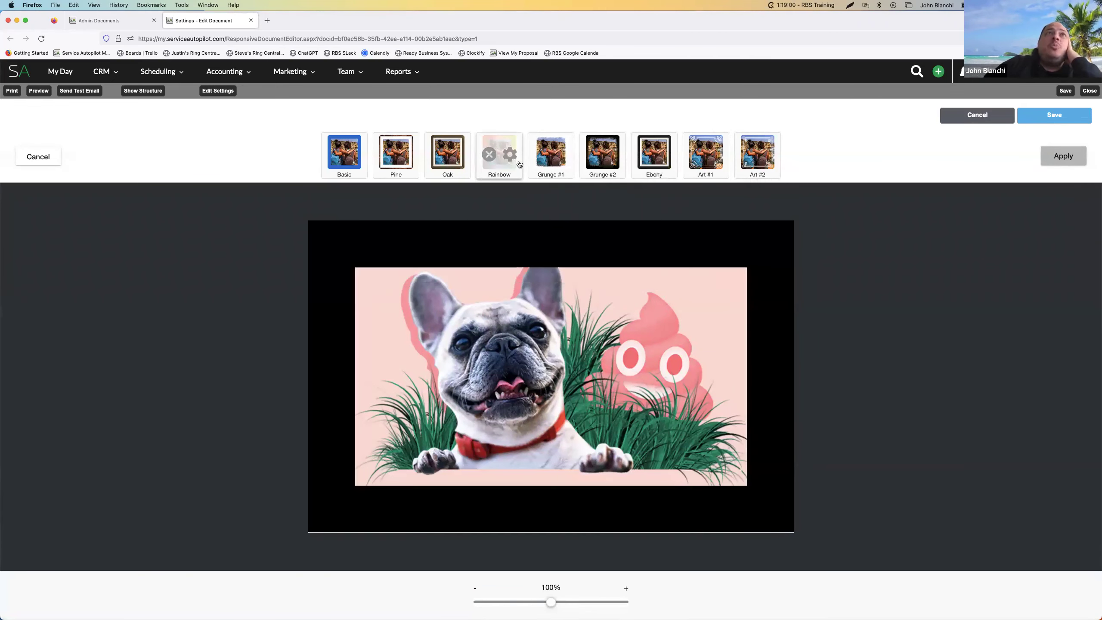
Try the Oak, Pine and Basic frames on the dog image
{"action": "left_click", "coordinate": [452, 164]}
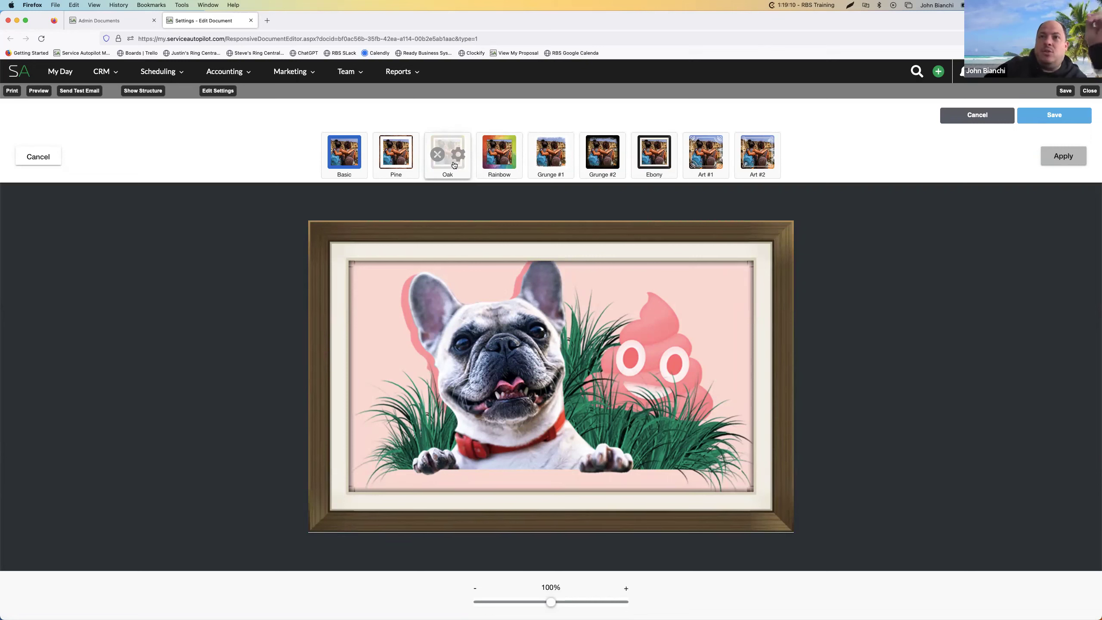
{"action": "left_click", "coordinate": [396, 156]}
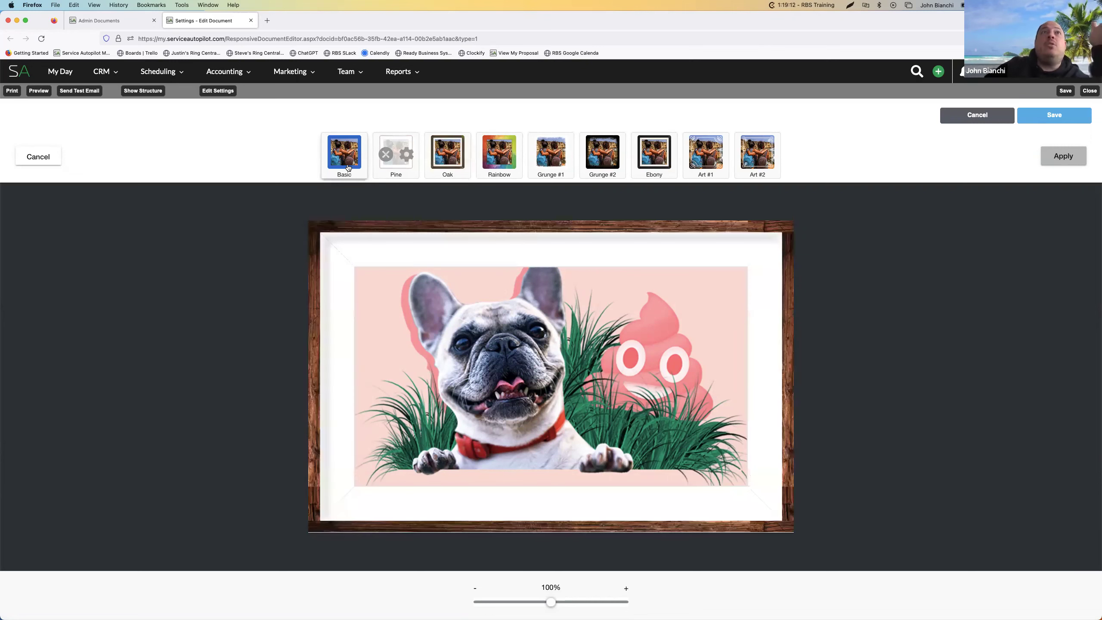
{"action": "left_click", "coordinate": [348, 168]}
{"action": "left_click", "coordinate": [41, 158]}
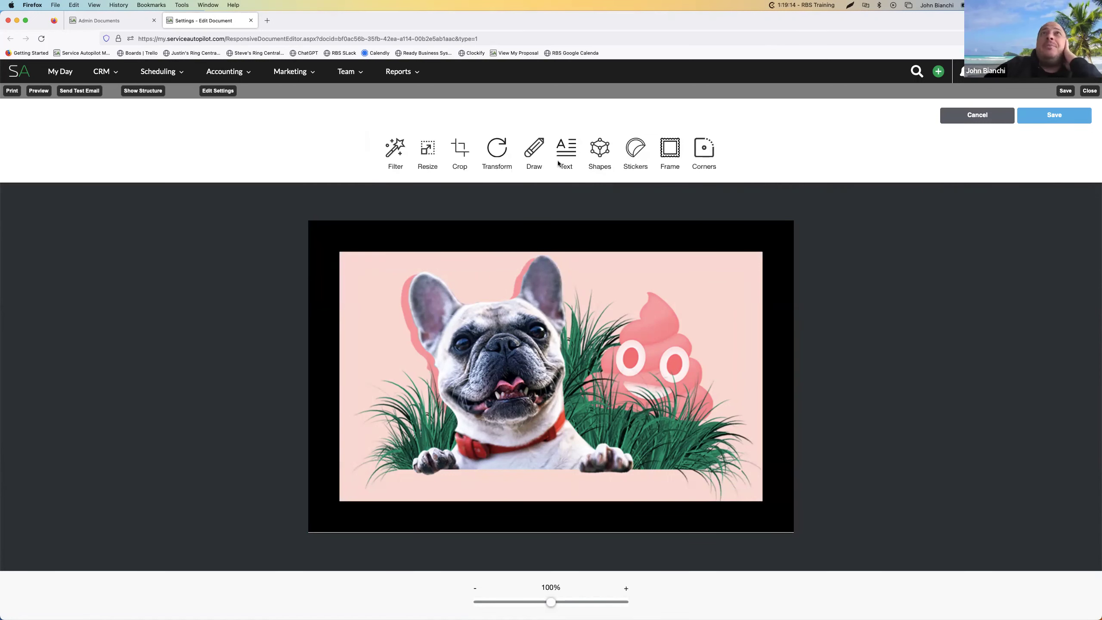
Try adding a round speech bubble sticker to the image and position it over the pink emoji beside the dog
{"action": "left_click", "coordinate": [636, 160]}
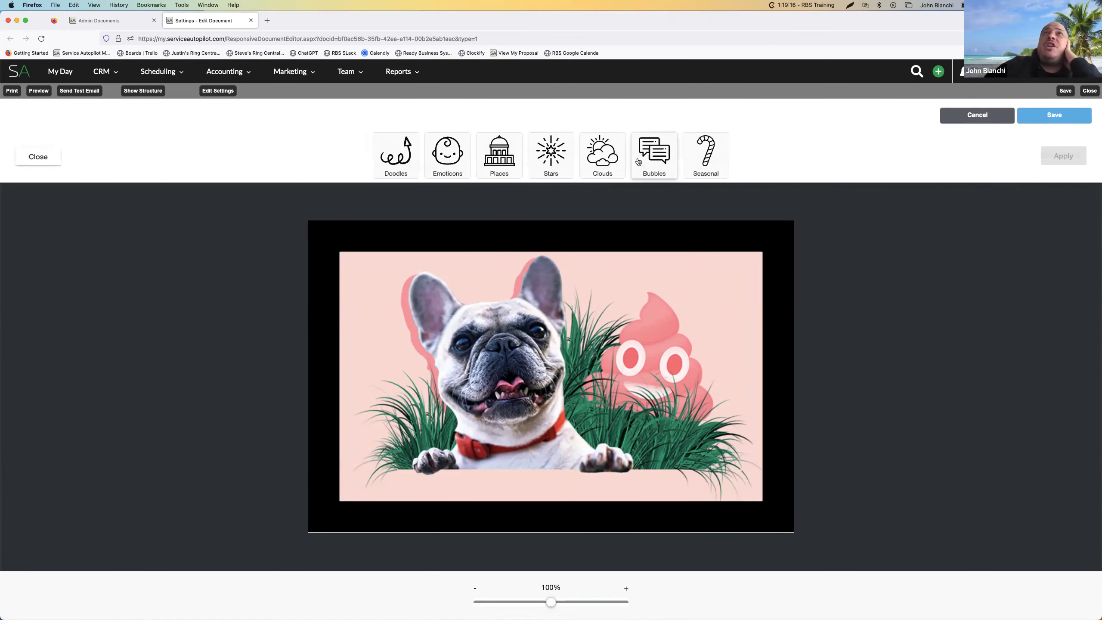
{"action": "left_click", "coordinate": [673, 168]}
{"action": "left_click", "coordinate": [564, 170]}
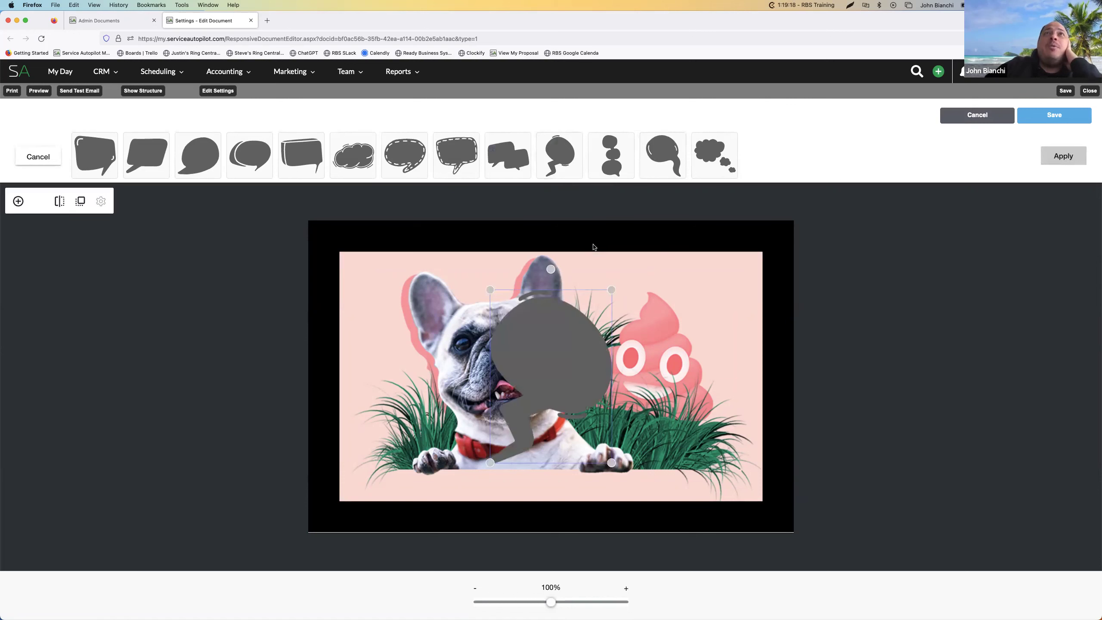
{"action": "left_click_drag", "start_coordinate": [569, 339], "coordinate": [692, 253]}
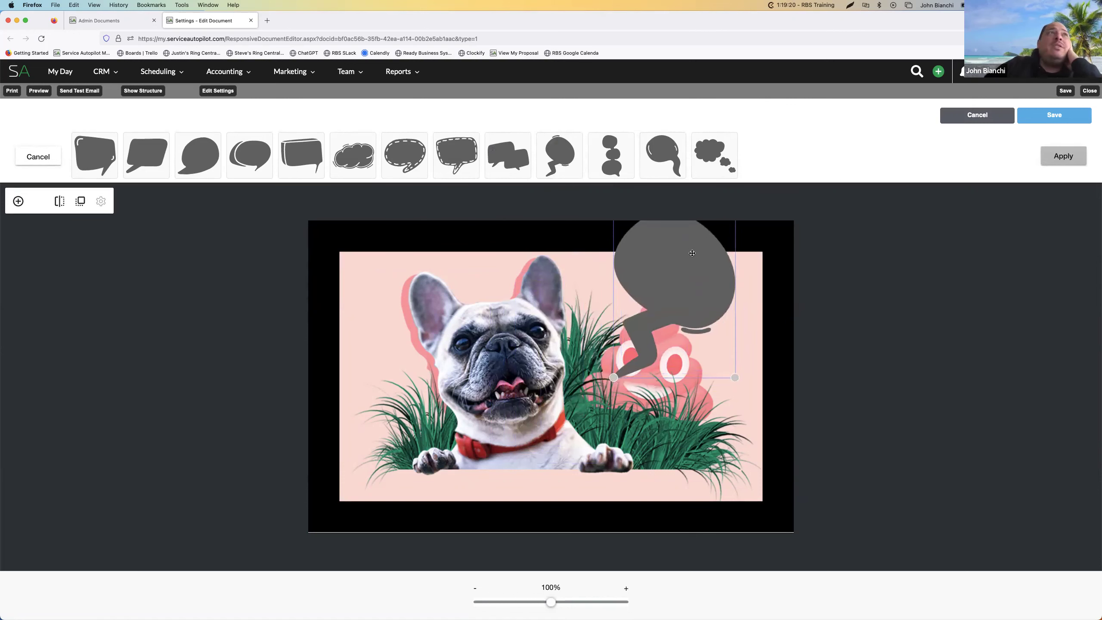
{"action": "left_click", "coordinate": [42, 161]}
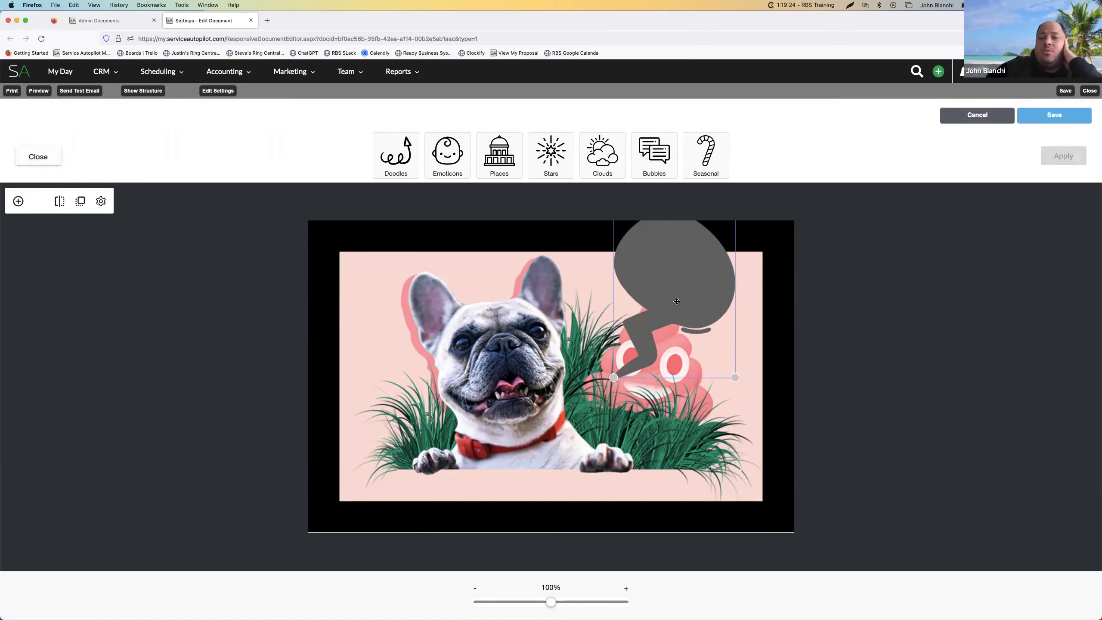
{"action": "left_click", "coordinate": [48, 158]}
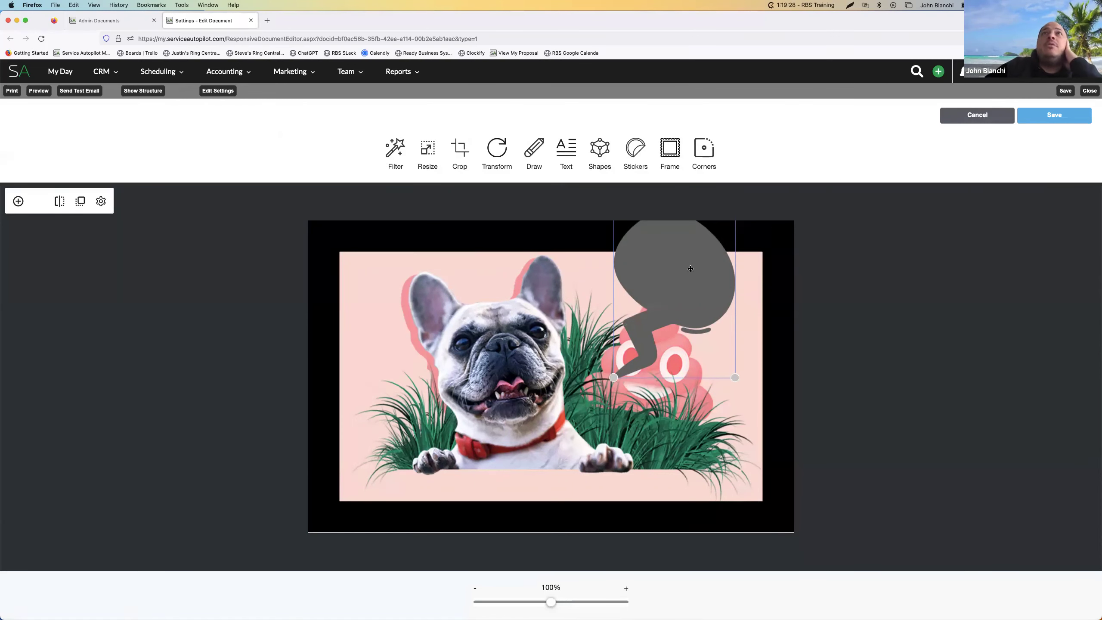
{"action": "left_click_drag", "start_coordinate": [681, 273], "coordinate": [659, 359]}
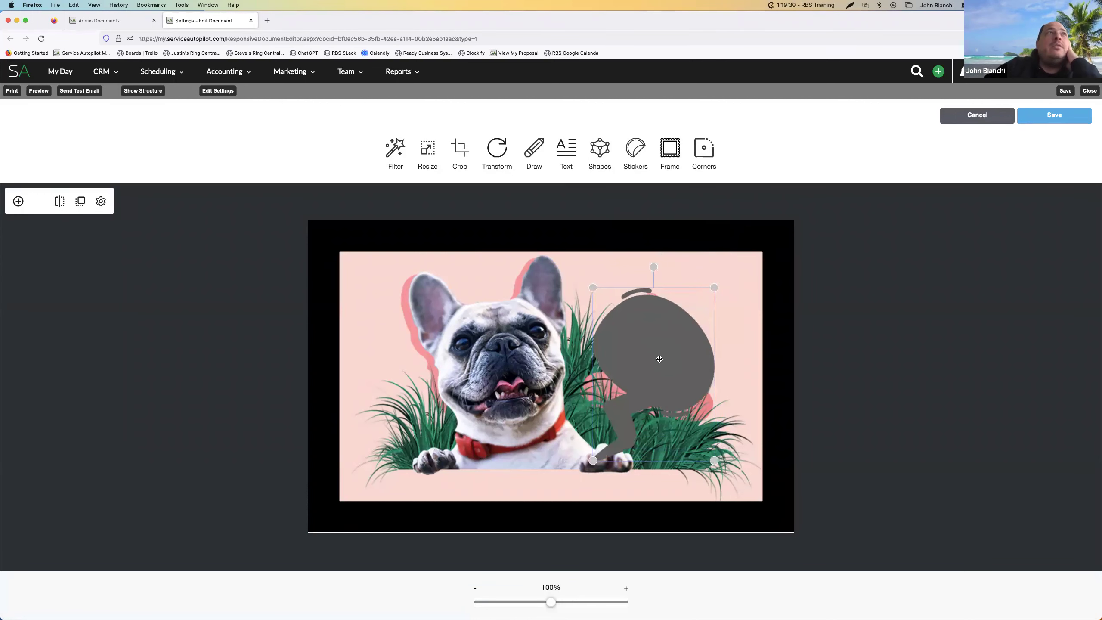
View the styling options for the speech bubble sticker and discard the image edits
{"action": "left_click", "coordinate": [101, 202]}
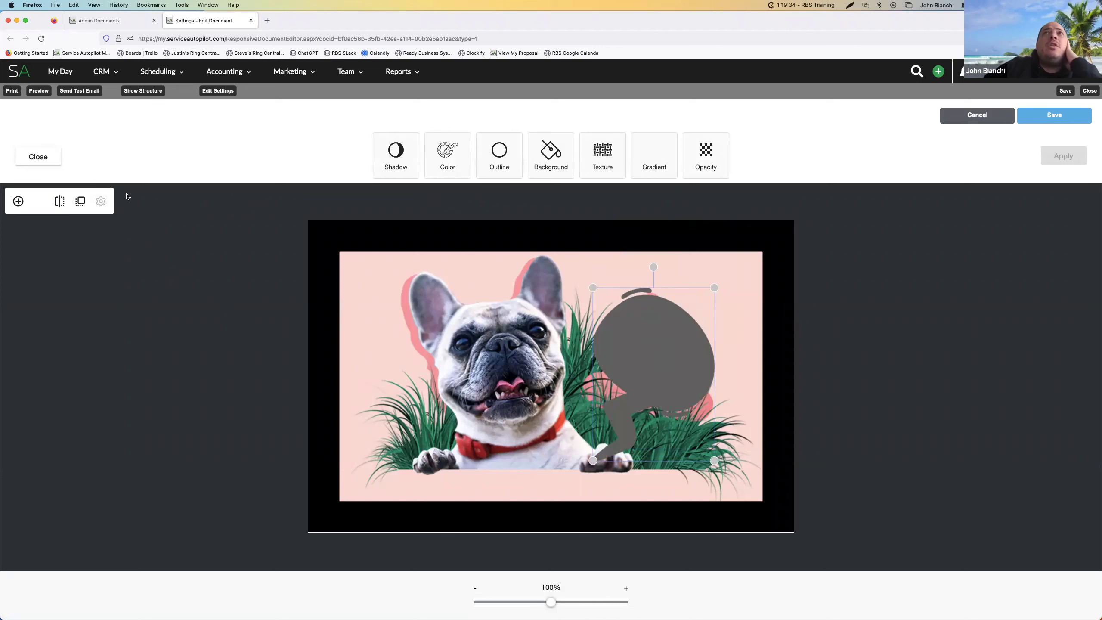
{"action": "left_click", "coordinate": [38, 157]}
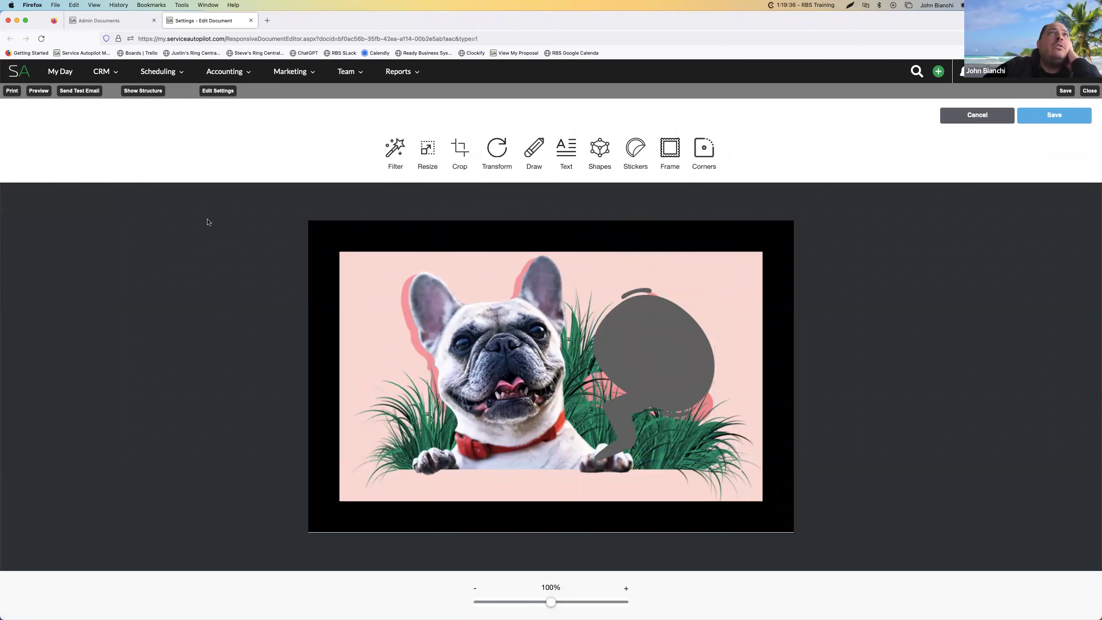
{"action": "left_click", "coordinate": [668, 339]}
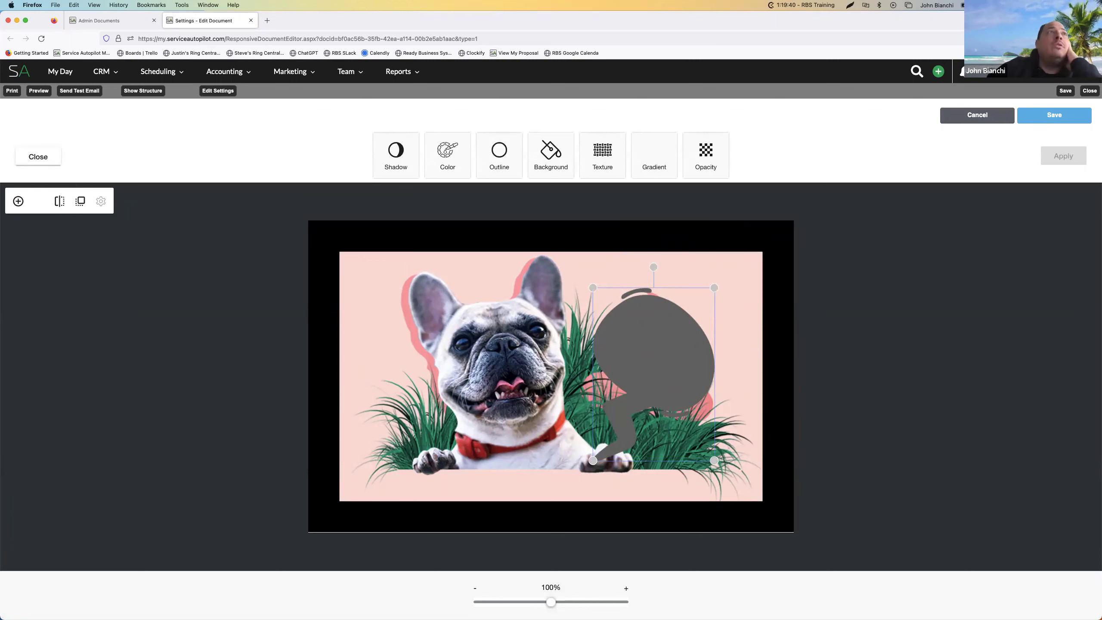
{"action": "left_click", "coordinate": [976, 118]}
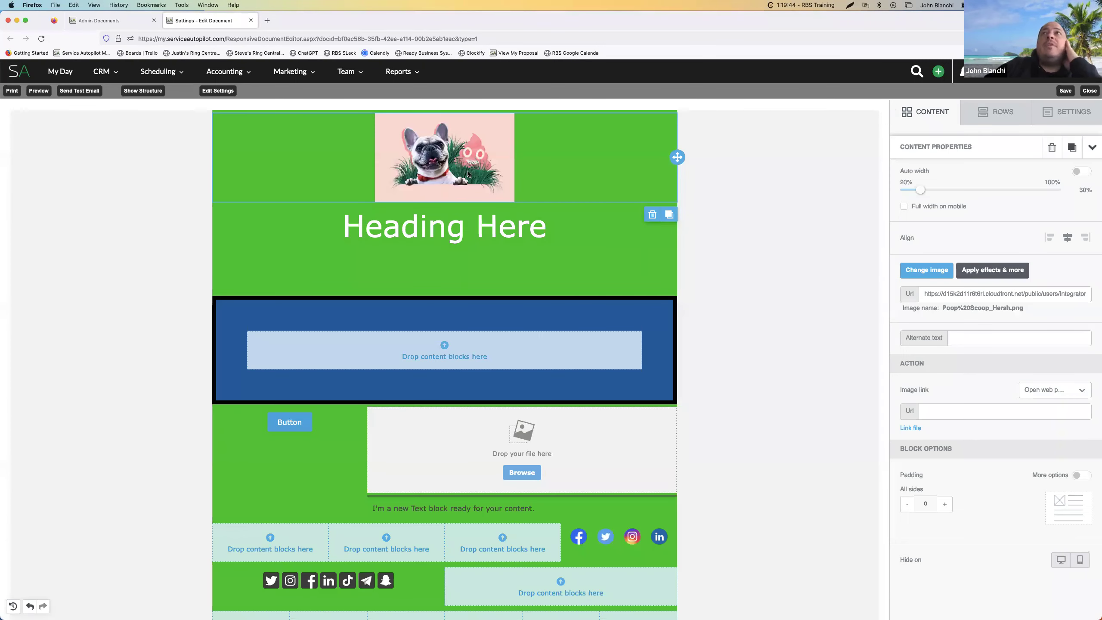
Reopen the dog image's effects editor to view its tools, leave without saving, and look over the document layout
{"action": "left_click", "coordinate": [1020, 273]}
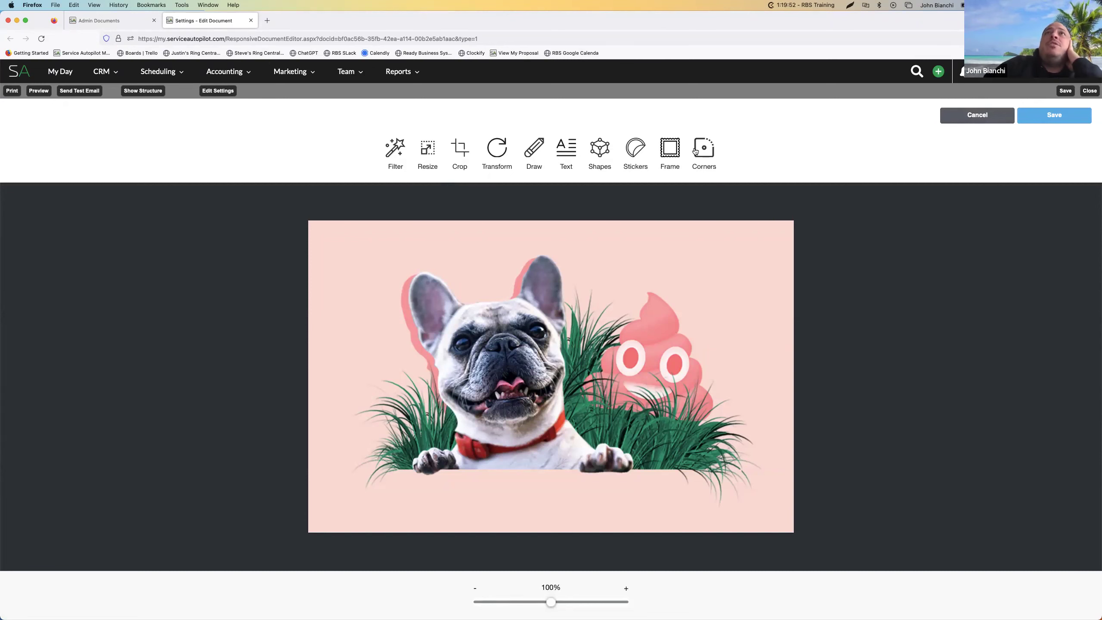
{"action": "left_click", "coordinate": [978, 115]}
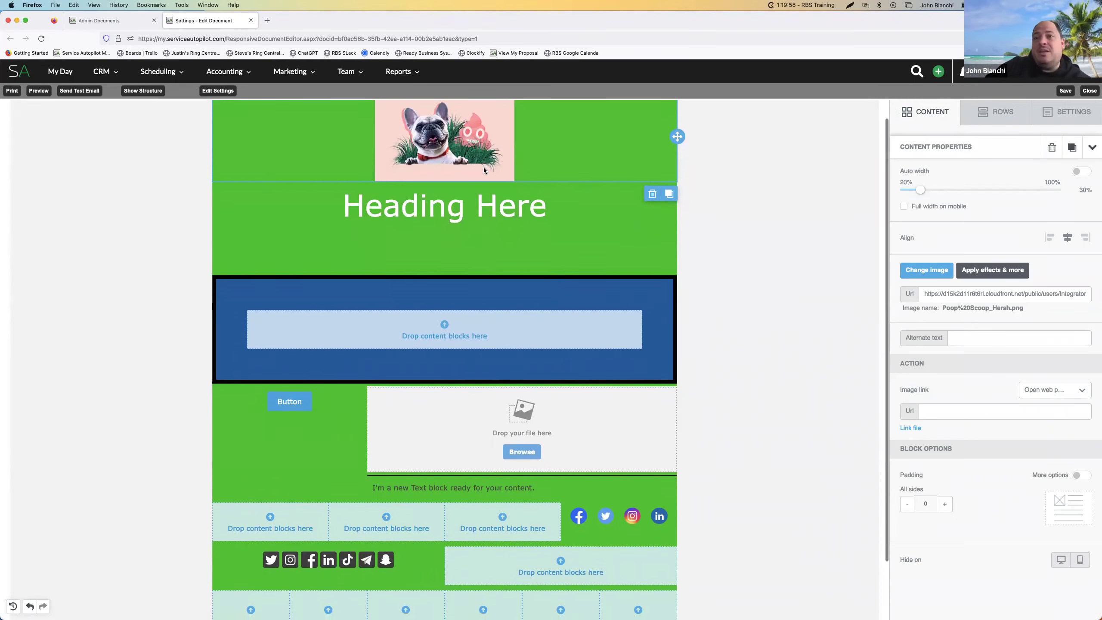
{"action": "scroll", "coordinate": [484, 169], "scroll_direction": "down", "scroll_amount": 1}
{"action": "scroll", "coordinate": [484, 168], "scroll_direction": "down", "scroll_amount": 1}
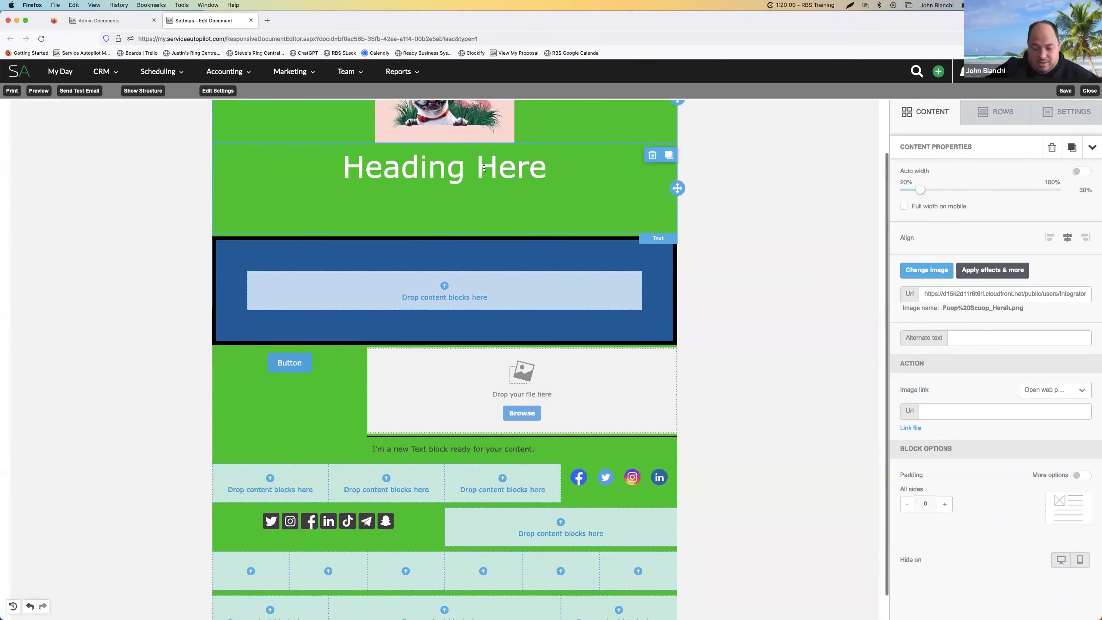
{"action": "scroll", "coordinate": [482, 191], "scroll_direction": "up", "scroll_amount": 1}
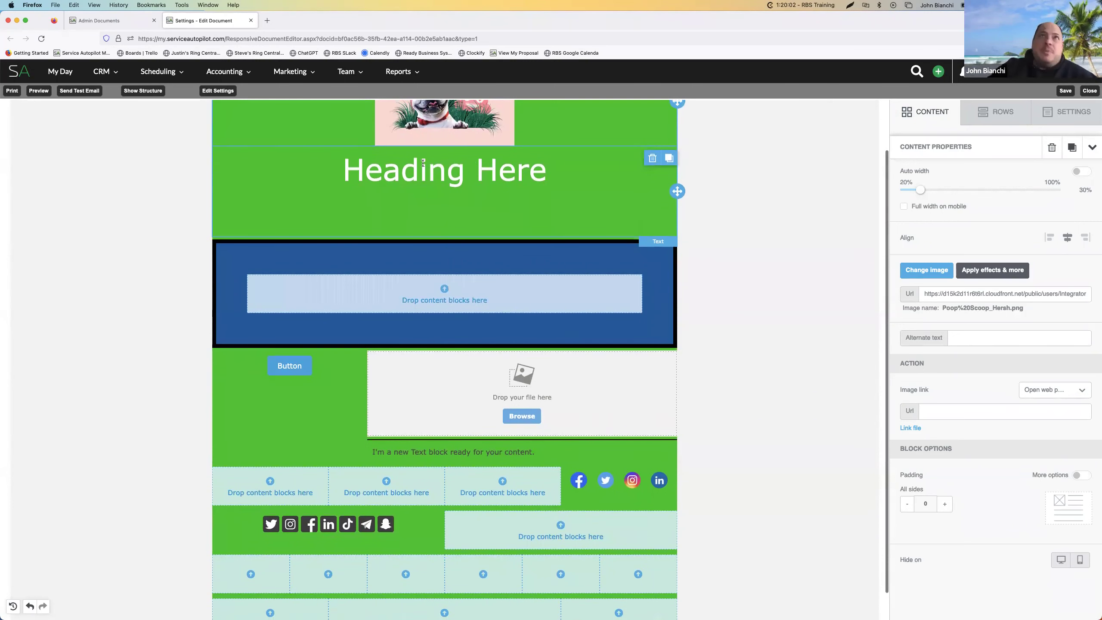
{"action": "scroll", "coordinate": [447, 162], "scroll_direction": "up", "scroll_amount": 2}
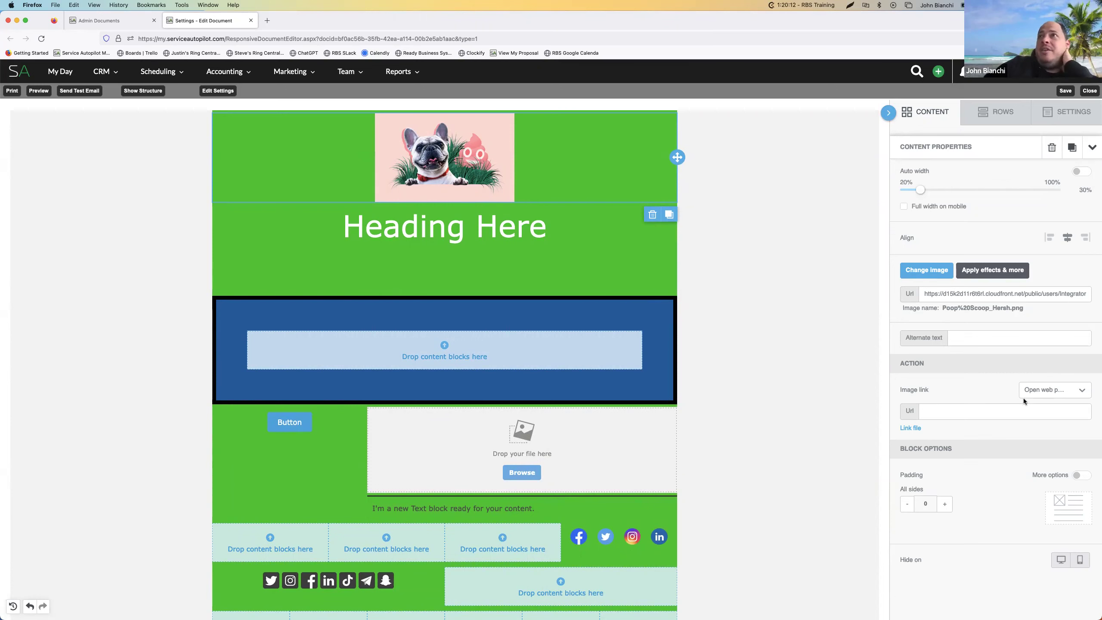
Try the Send email, Make call and Send SMS link actions for the dog image and return it to Open web page
{"action": "left_click", "coordinate": [1043, 395]}
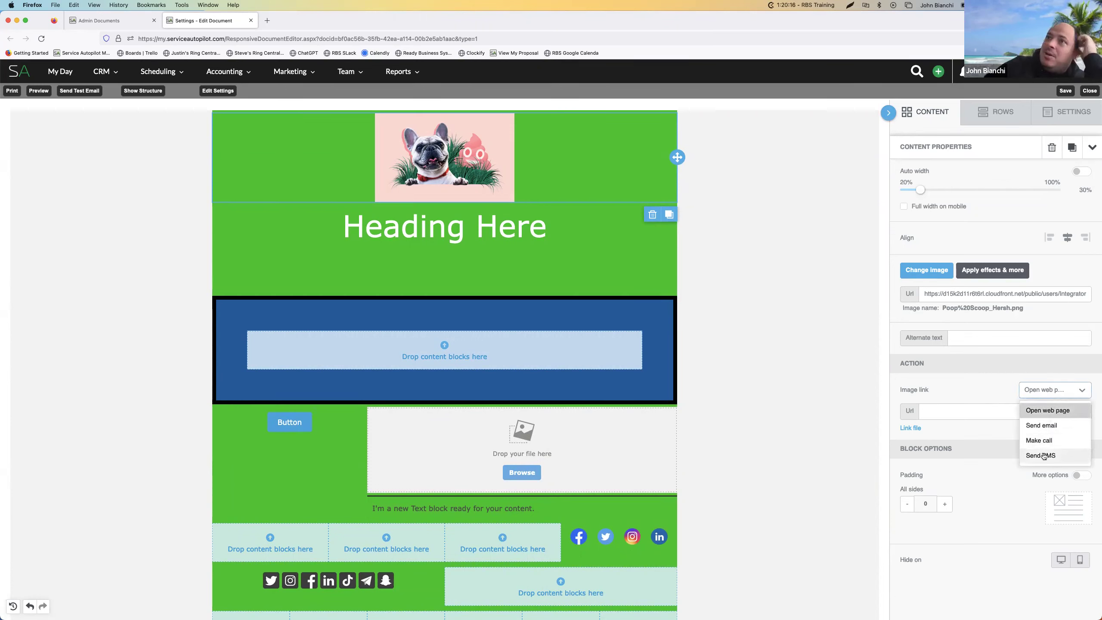
{"action": "left_click", "coordinate": [941, 382]}
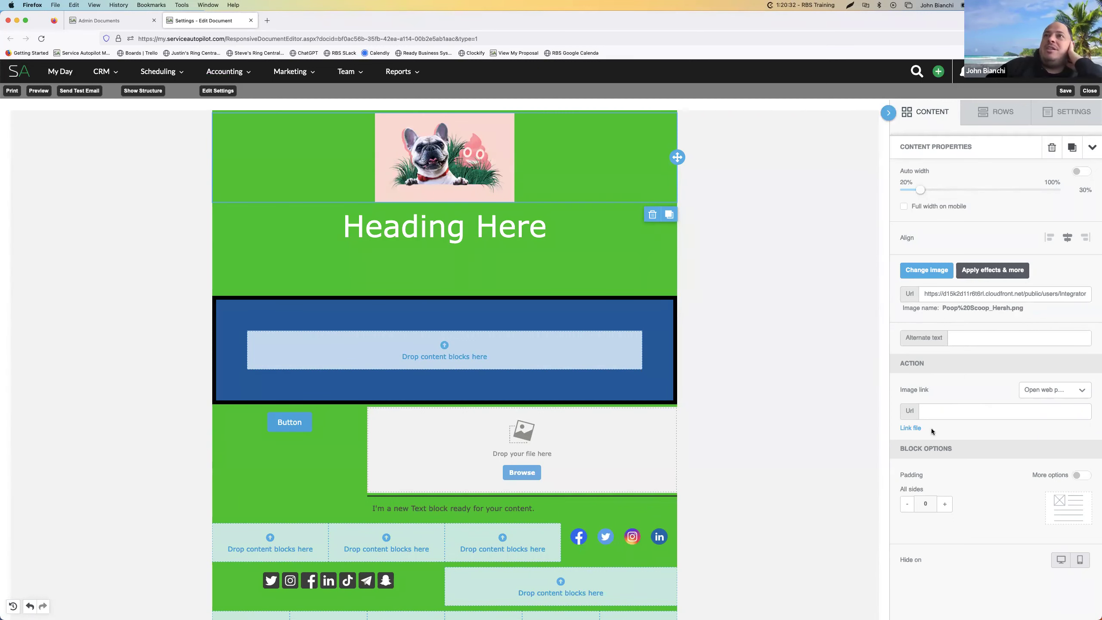
{"action": "left_click", "coordinate": [1040, 395]}
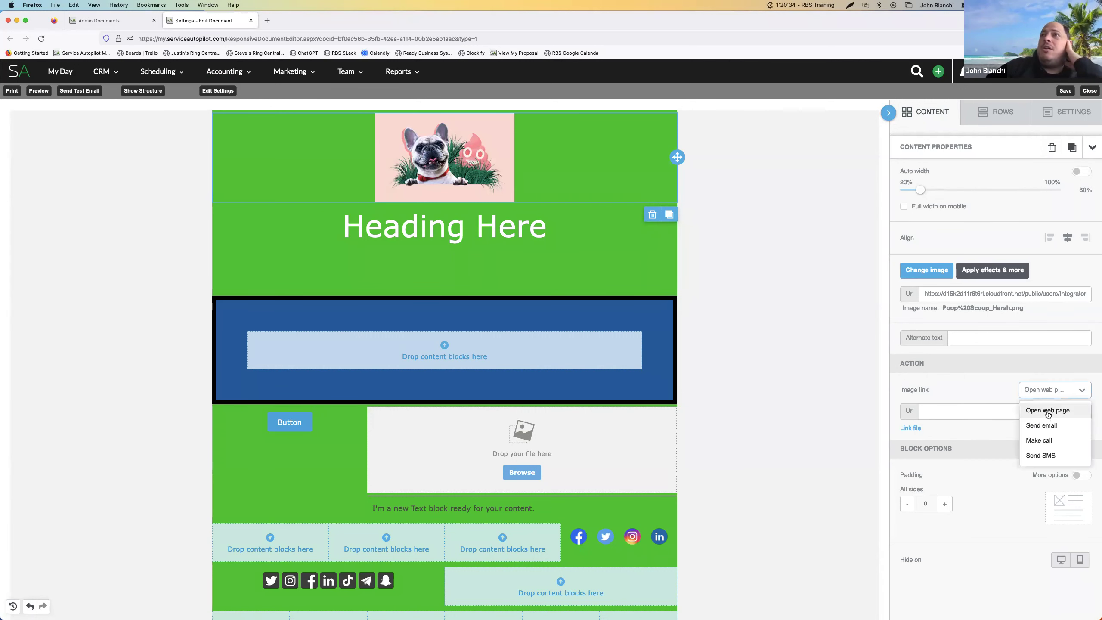
{"action": "left_click", "coordinate": [1048, 425]}
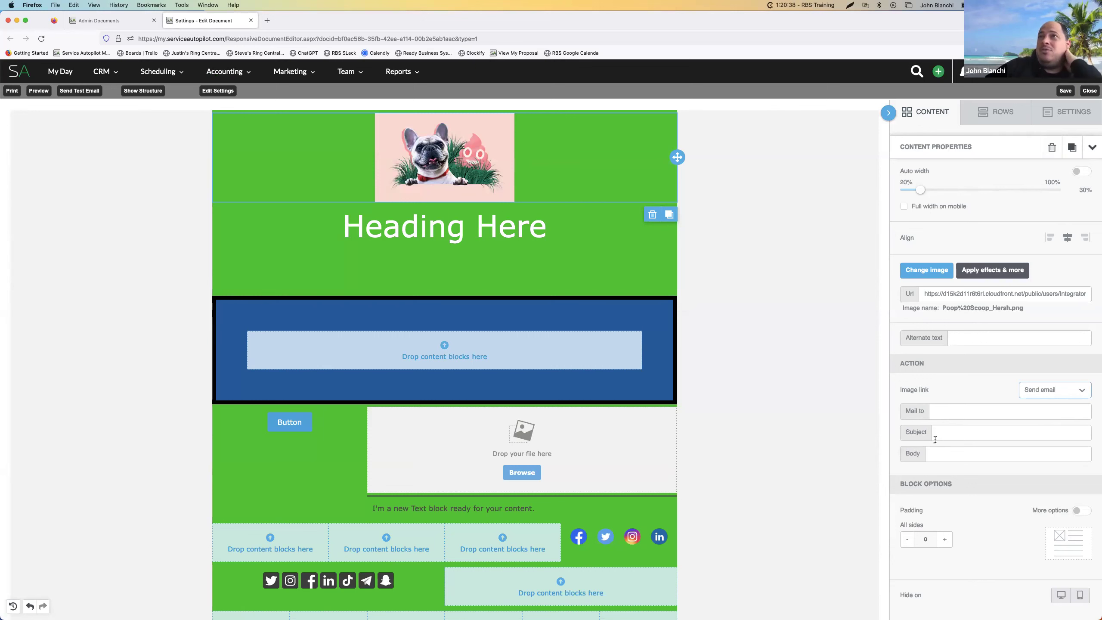
{"action": "left_click", "coordinate": [1054, 389]}
{"action": "left_click", "coordinate": [1045, 440]}
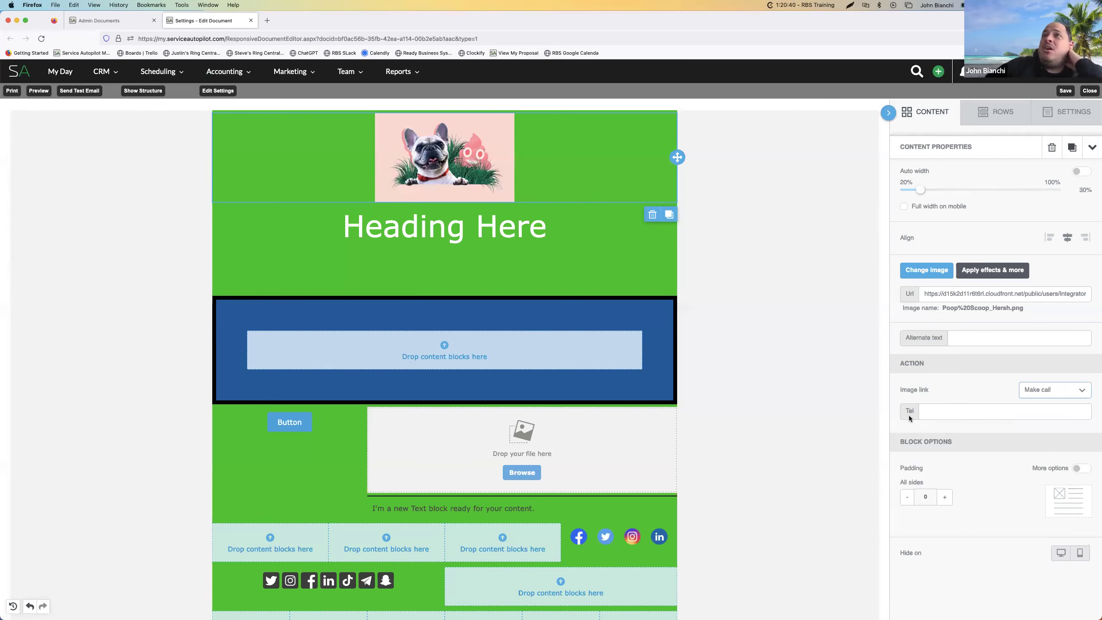
{"action": "left_click", "coordinate": [1045, 393]}
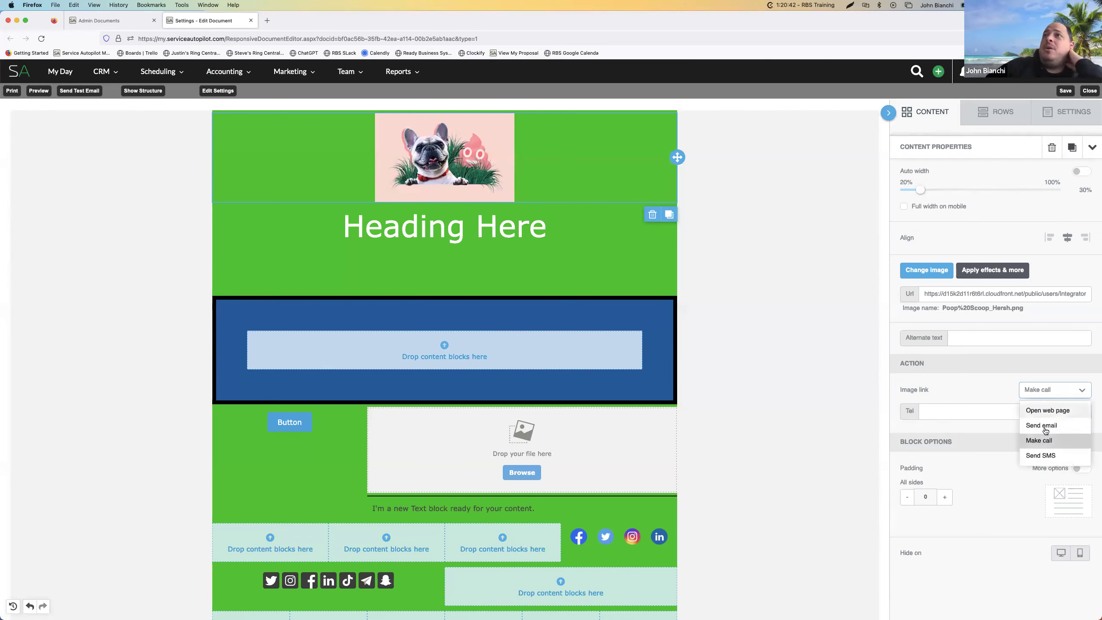
{"action": "left_click", "coordinate": [1042, 456]}
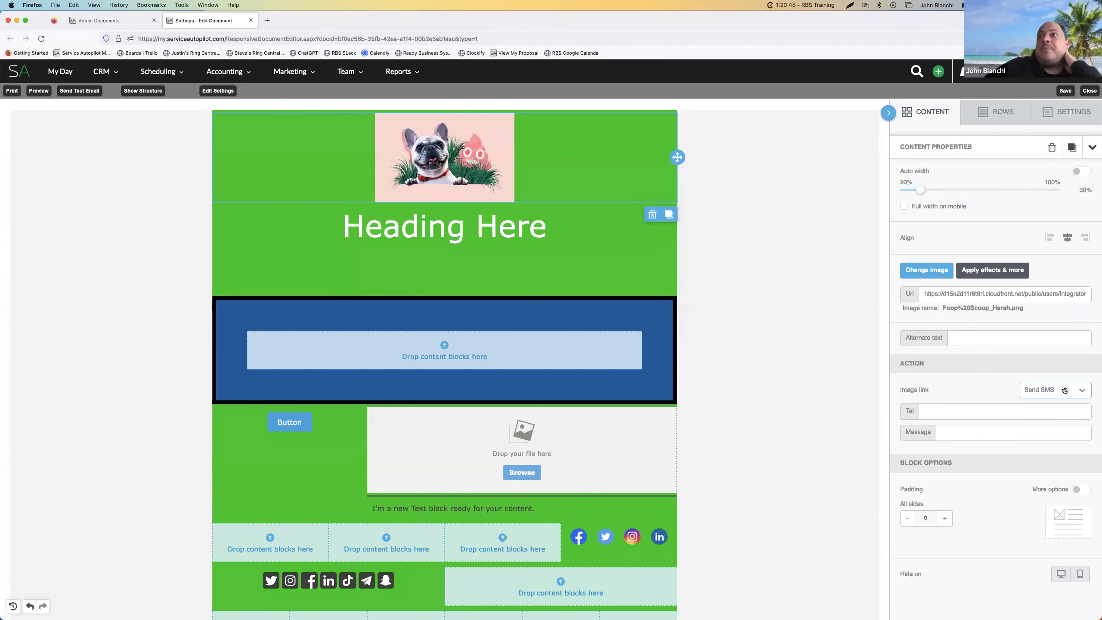
{"action": "left_click", "coordinate": [1039, 393]}
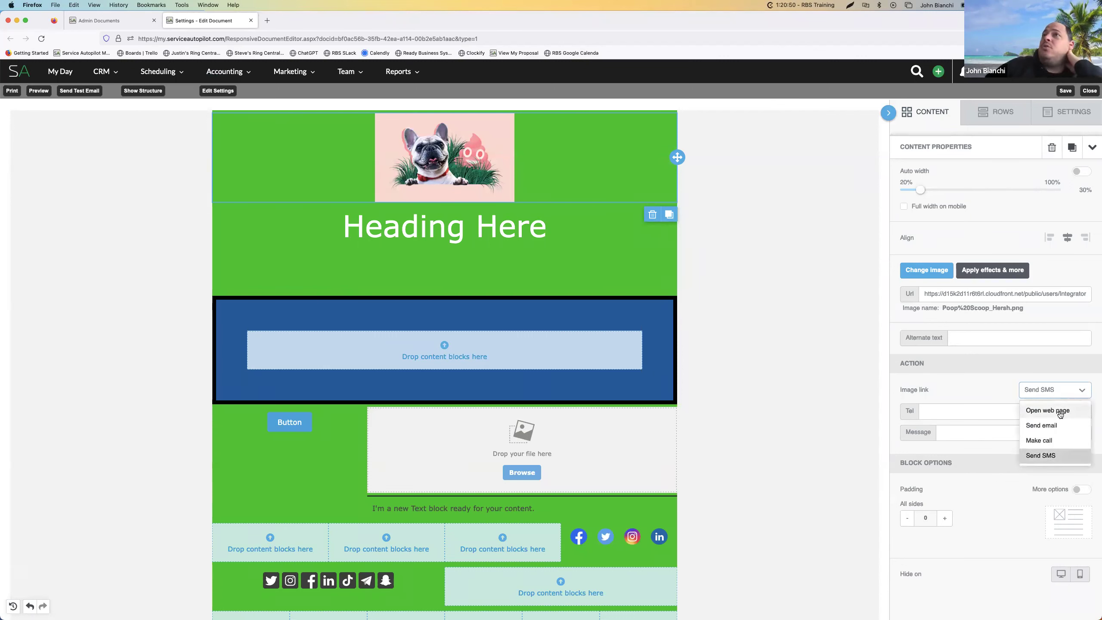
{"action": "left_click", "coordinate": [1059, 411]}
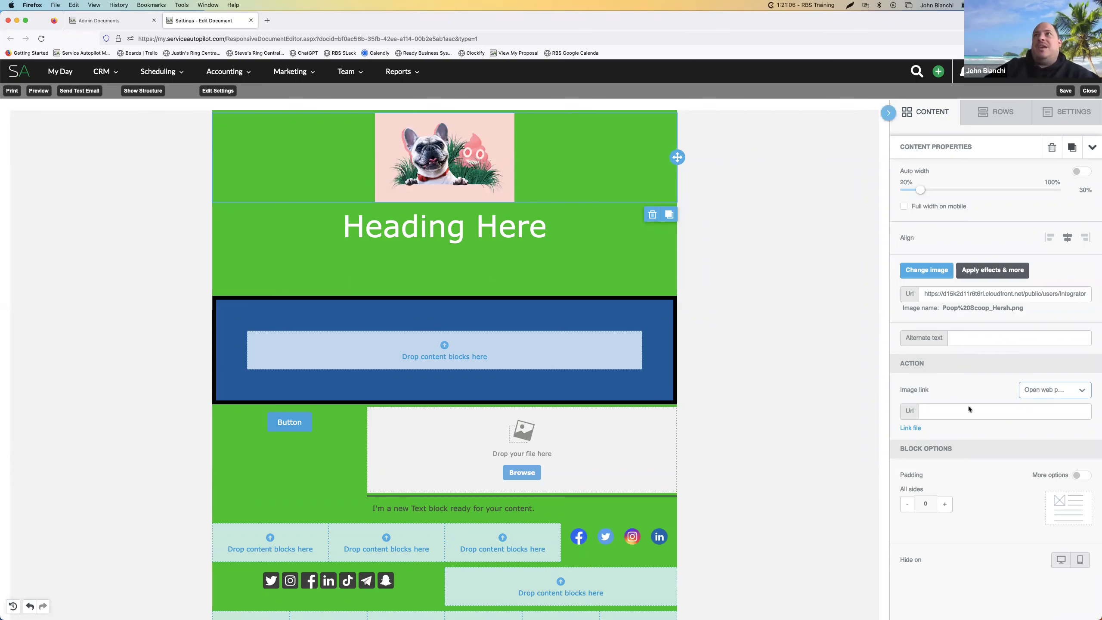
{"action": "left_click", "coordinate": [1056, 397]}
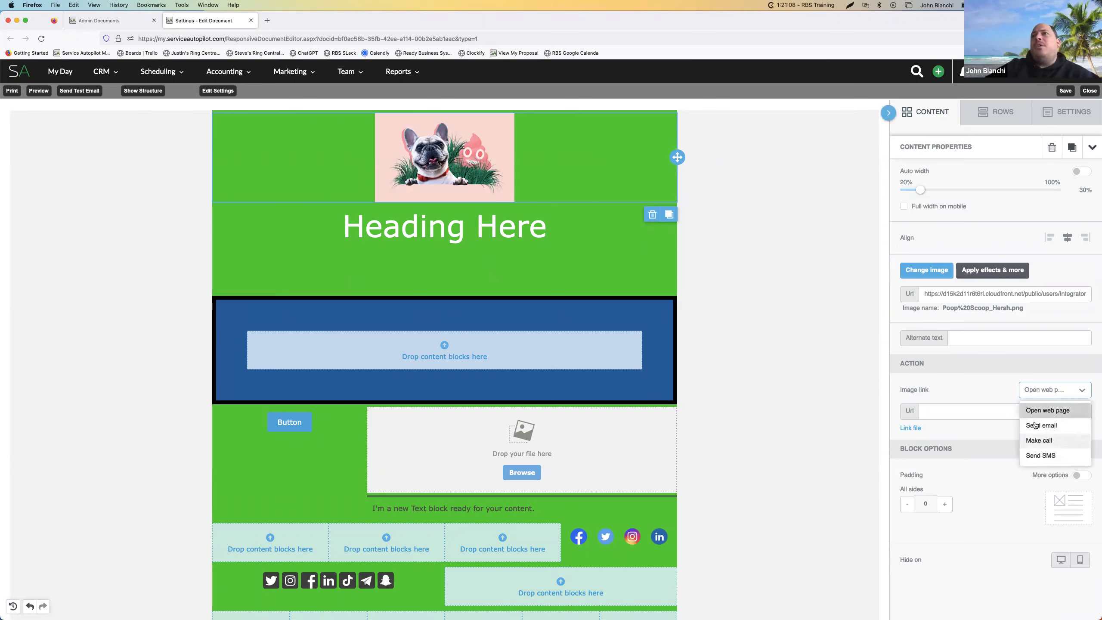
{"action": "left_click", "coordinate": [990, 397]}
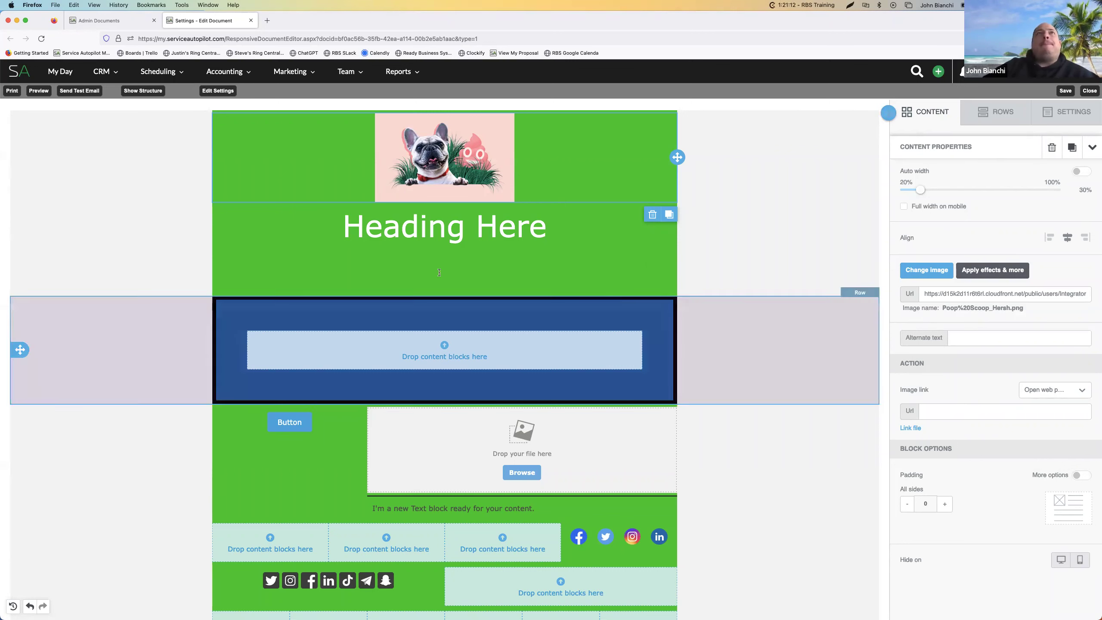
Give the "Heading Here" text a yellow background highlight using a custom colour
{"action": "left_click", "coordinate": [477, 227]}
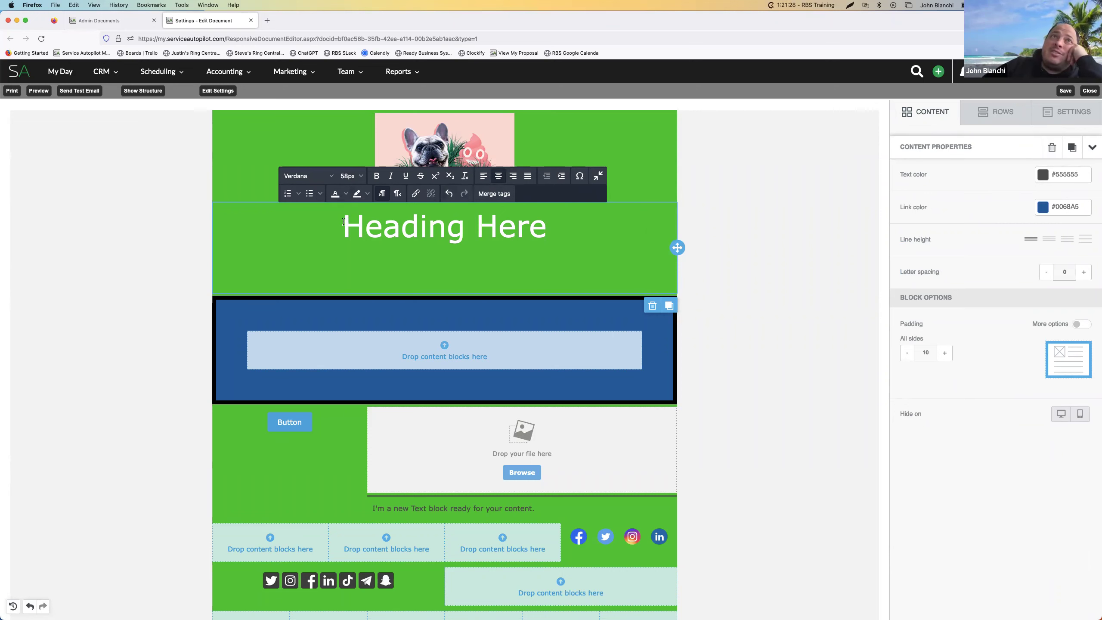
{"action": "left_click_drag", "start_coordinate": [344, 227], "coordinate": [544, 231]}
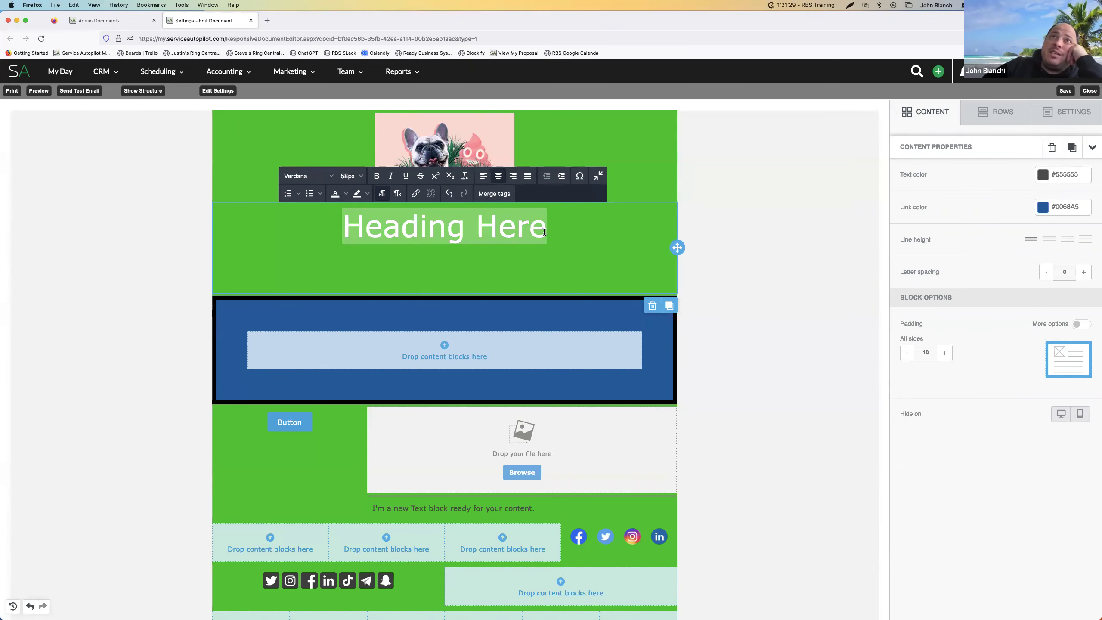
{"action": "left_click", "coordinate": [368, 194]}
{"action": "left_click", "coordinate": [396, 211]}
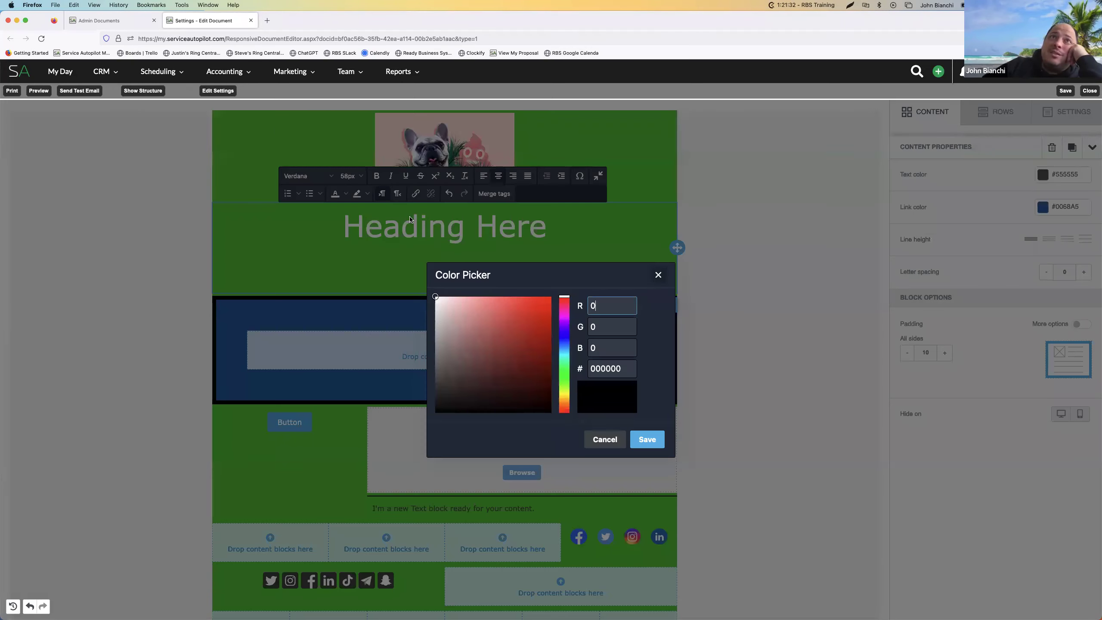
{"action": "left_click", "coordinate": [565, 395]}
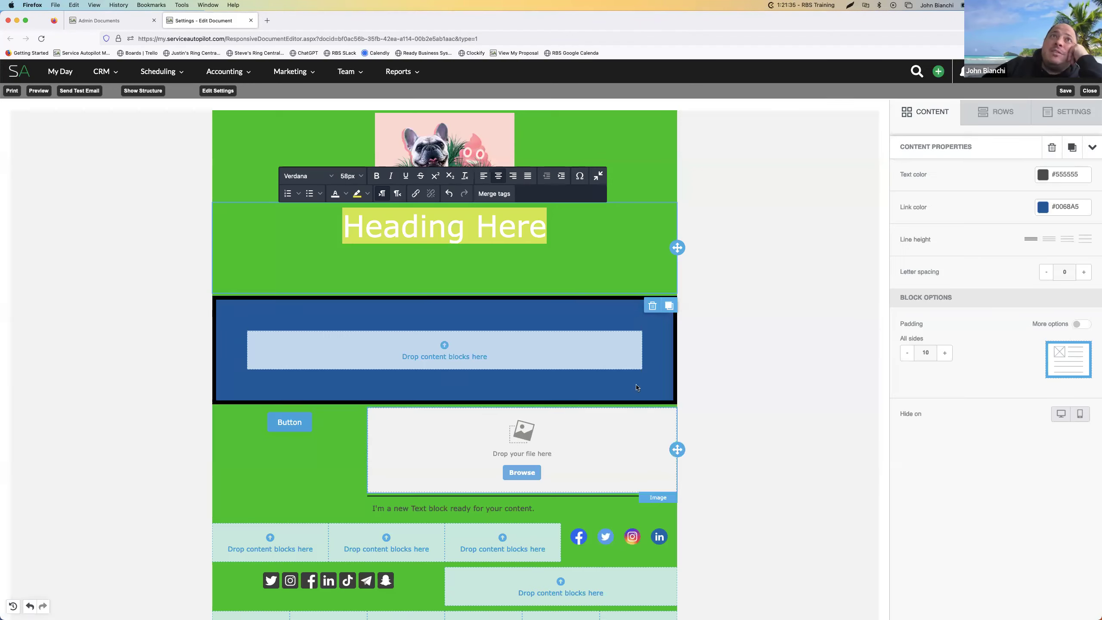
{"action": "left_click", "coordinate": [647, 440]}
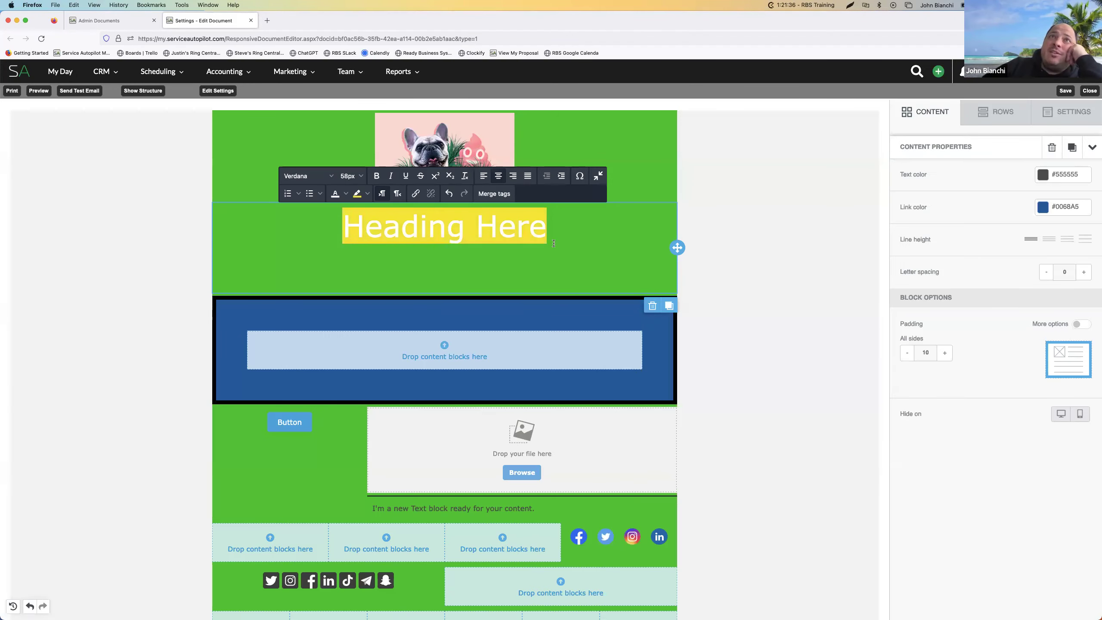
Add a left-aligned numbered list item reading "kjhcvjkhjxcv" below the heading and preview the document
{"action": "left_click", "coordinate": [310, 194]}
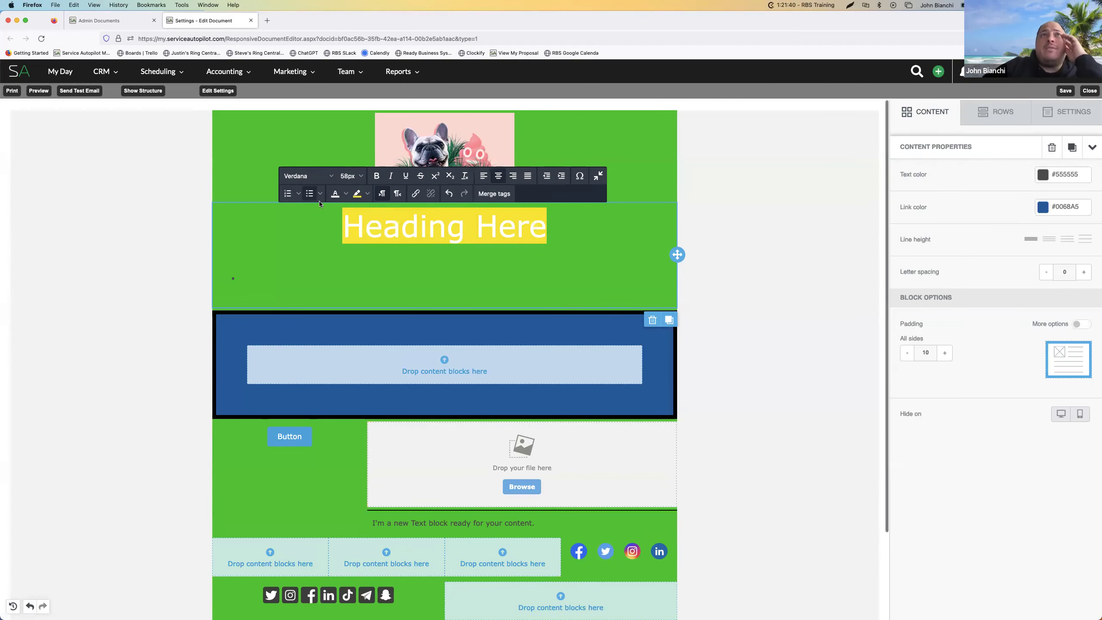
{"action": "type", "text": "kjhcvjkhjxcv"}
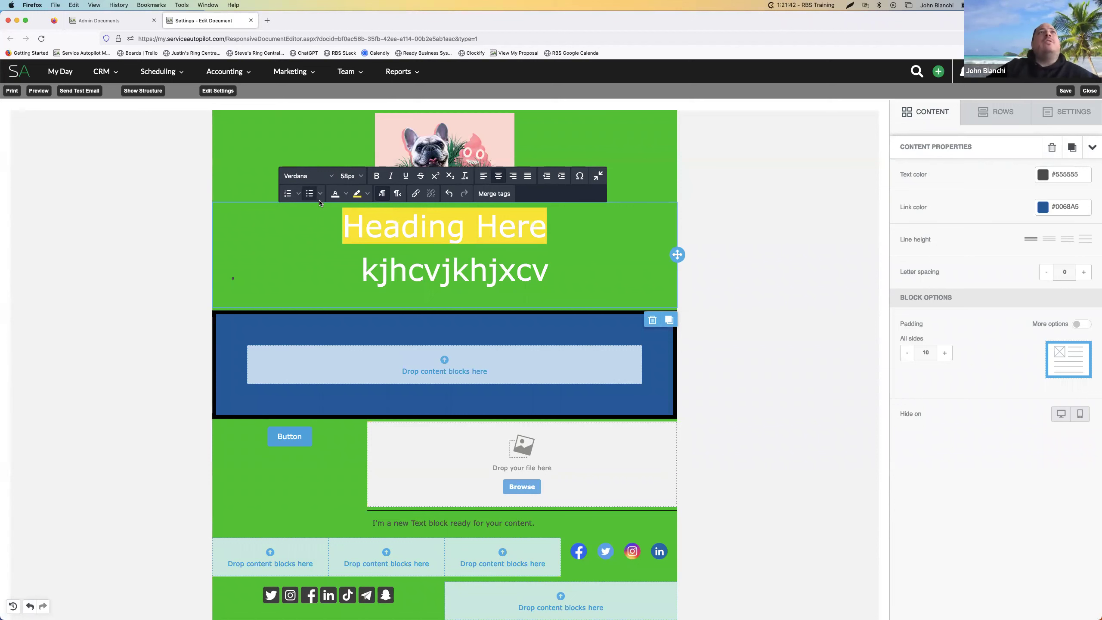
{"action": "left_click", "coordinate": [287, 193]}
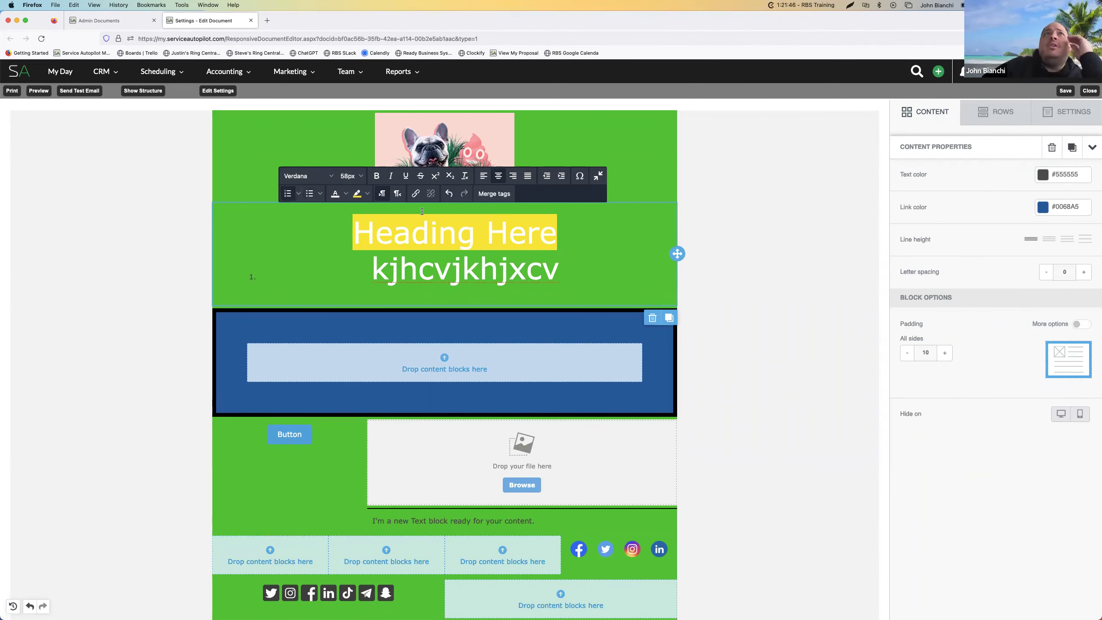
{"action": "left_click", "coordinate": [482, 177]}
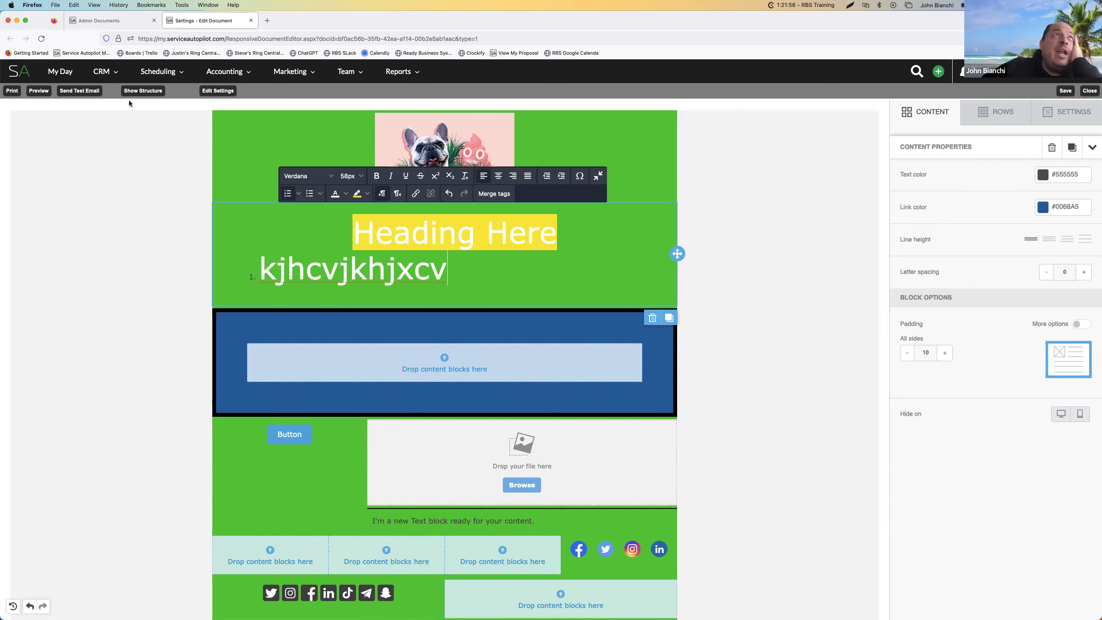
{"action": "left_click", "coordinate": [40, 91]}
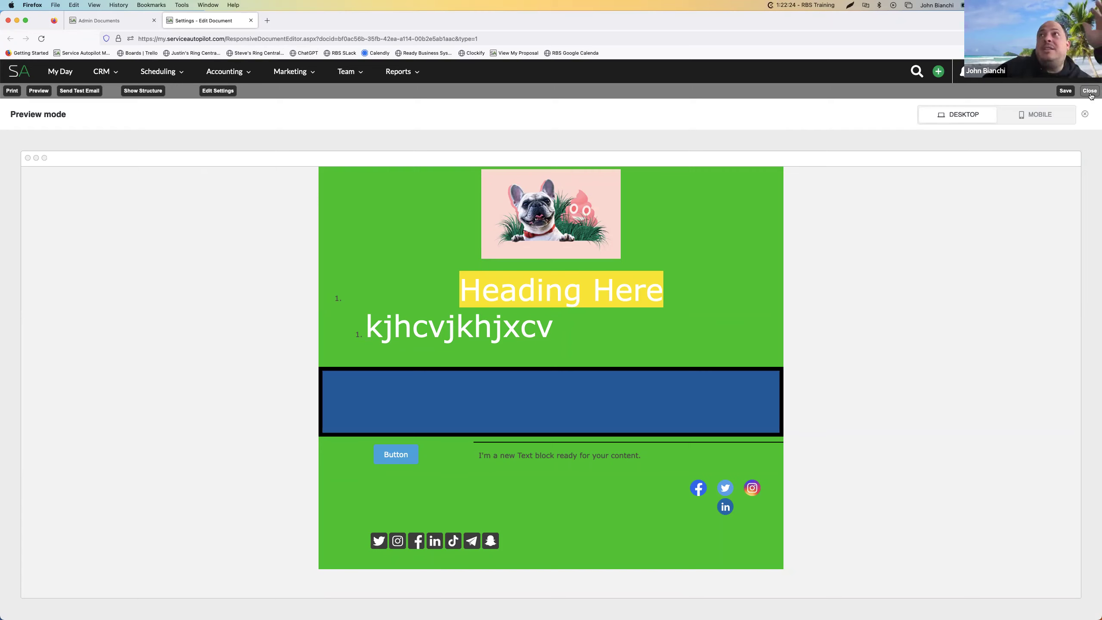
{"action": "left_click", "coordinate": [1085, 114]}
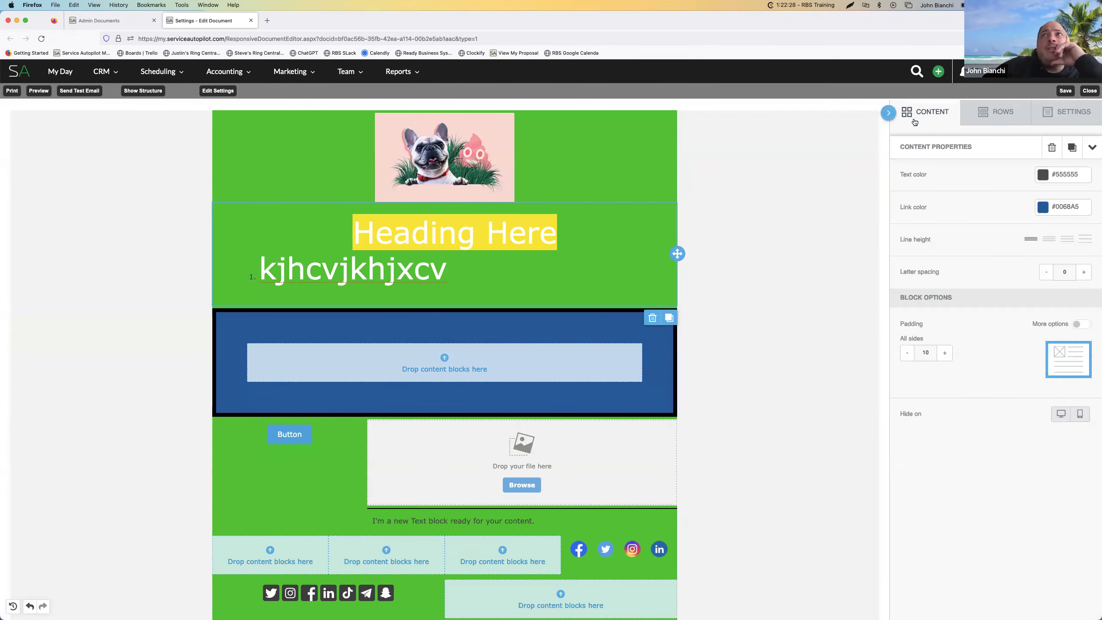
Select the button block in the document and look through its content properties
{"action": "left_click", "coordinate": [285, 434]}
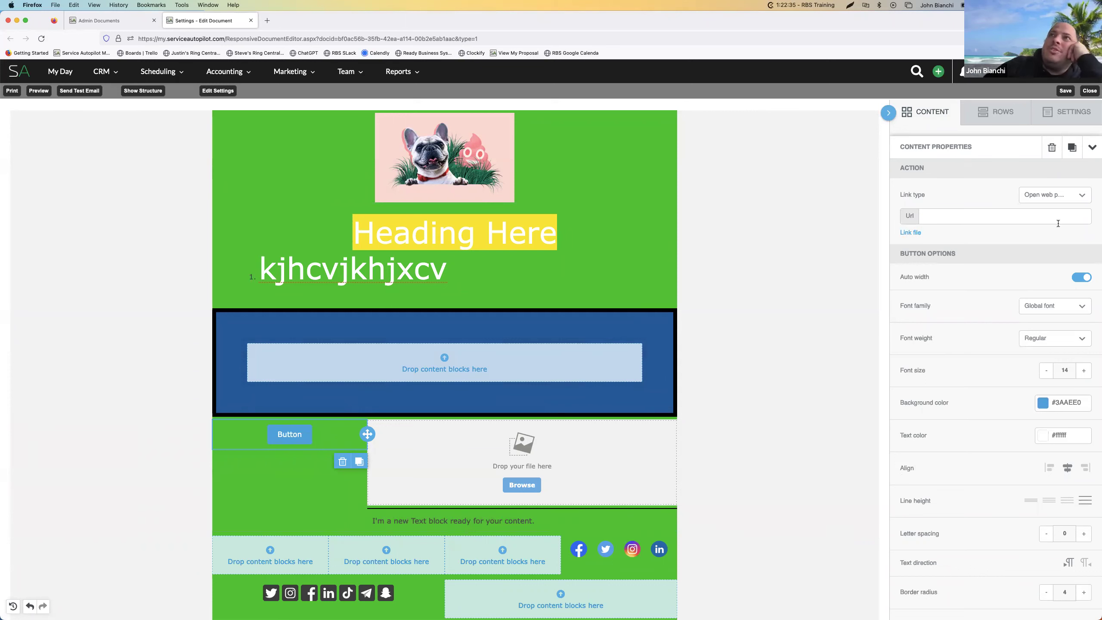
{"action": "scroll", "coordinate": [923, 408], "scroll_direction": "down", "scroll_amount": 5}
{"action": "scroll", "coordinate": [976, 304], "scroll_direction": "up", "scroll_amount": 5}
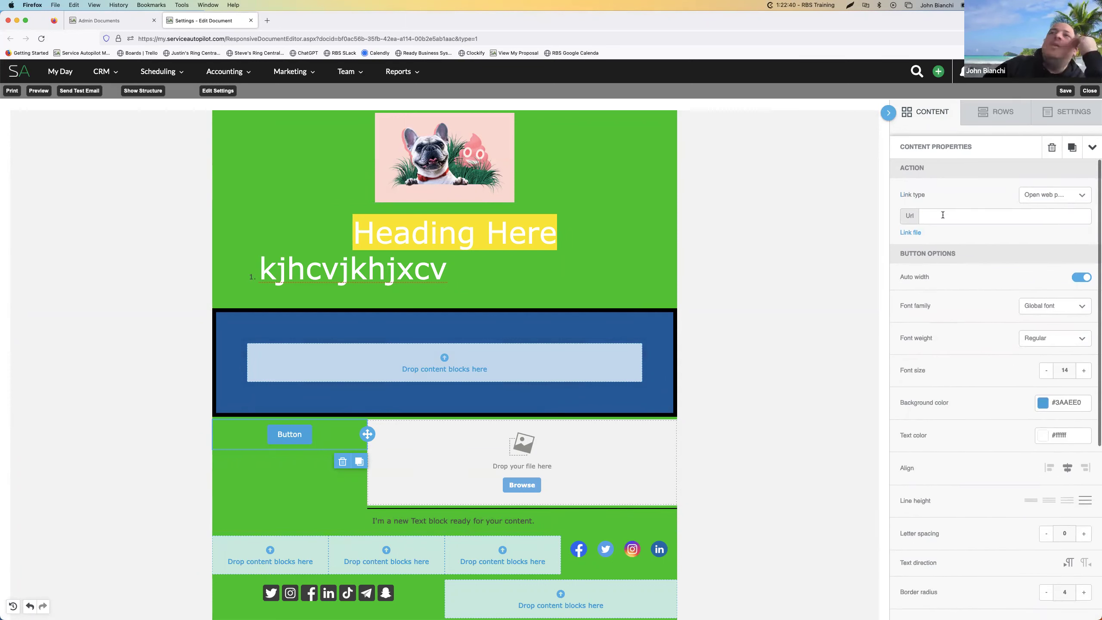
Try the Send SMS and Send email link types for the button and return it to Open web page
{"action": "left_click", "coordinate": [1054, 203]}
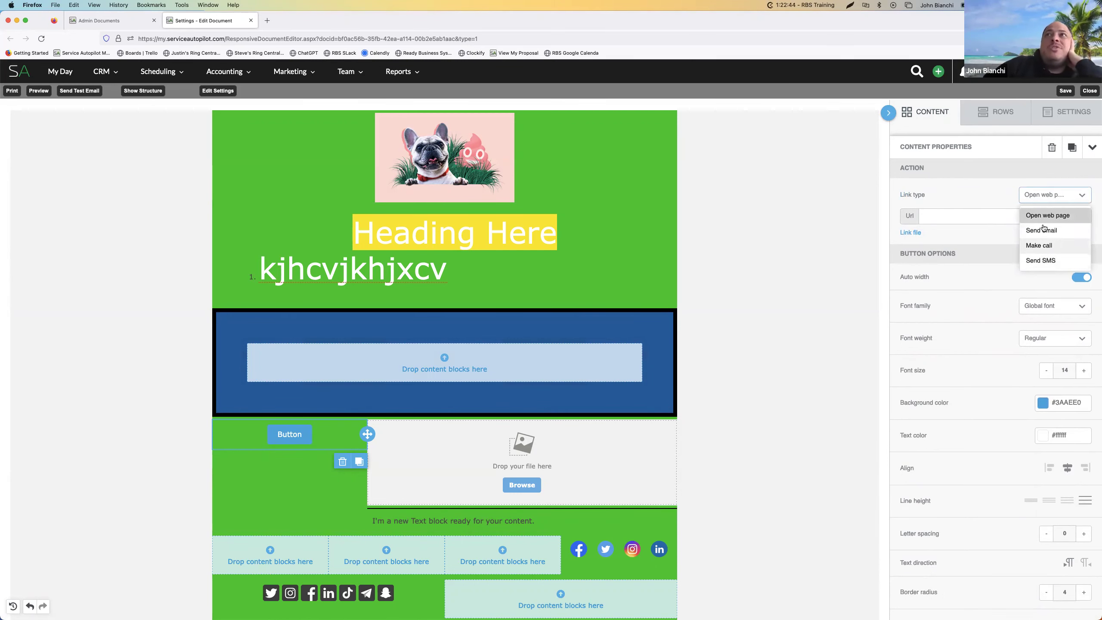
{"action": "left_click", "coordinate": [1046, 262]}
{"action": "left_click", "coordinate": [1055, 203]}
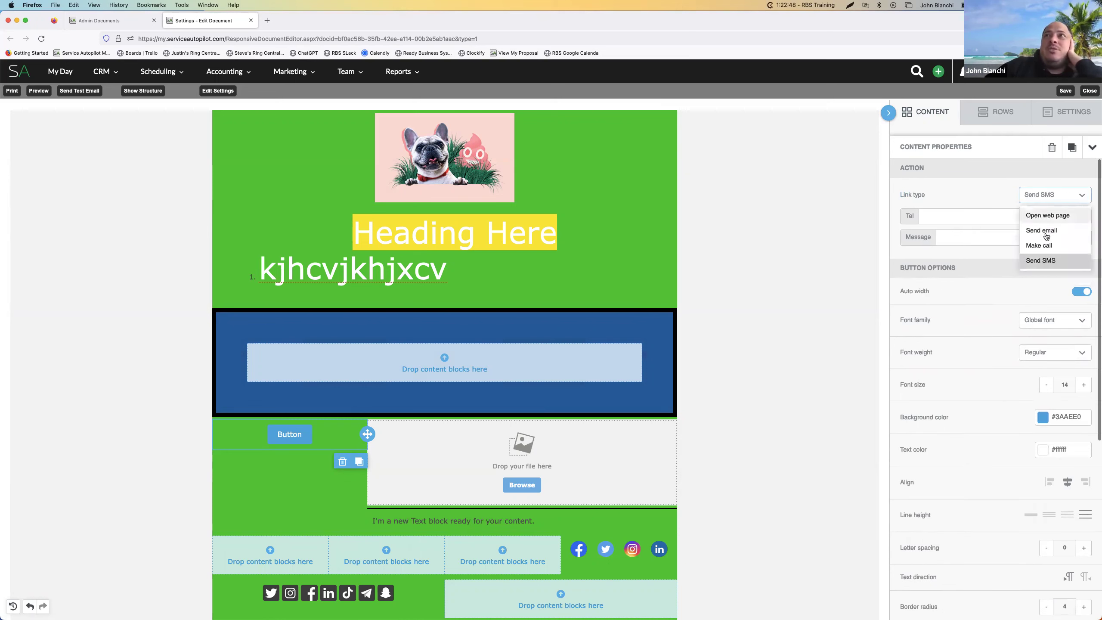
{"action": "left_click", "coordinate": [1045, 231]}
{"action": "left_click", "coordinate": [1054, 195]}
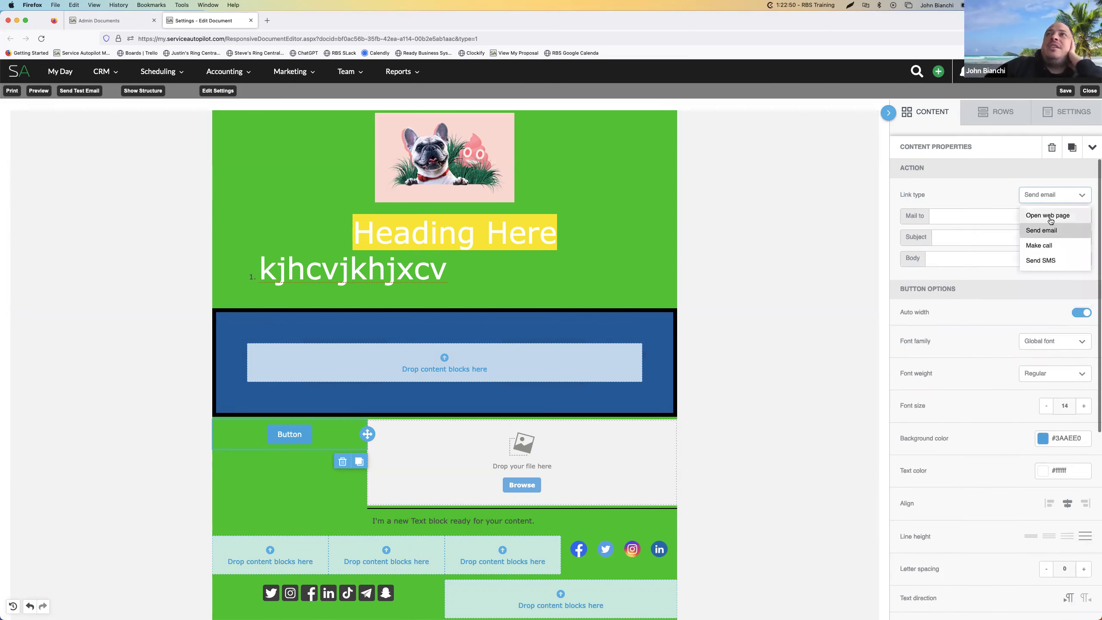
{"action": "left_click", "coordinate": [1050, 216]}
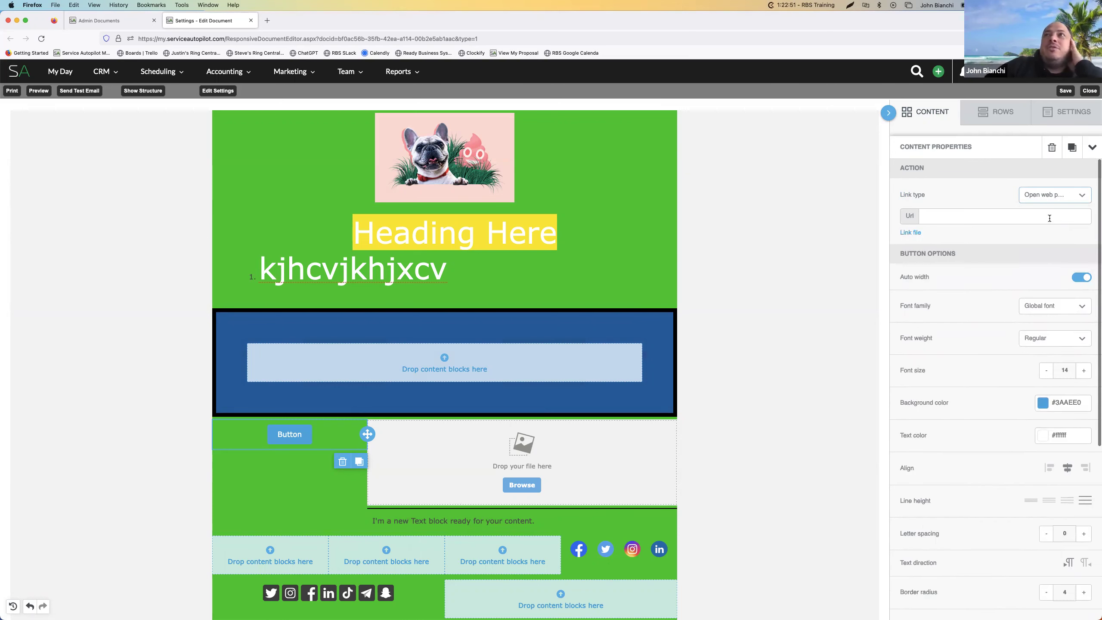
{"action": "left_click", "coordinate": [960, 220]}
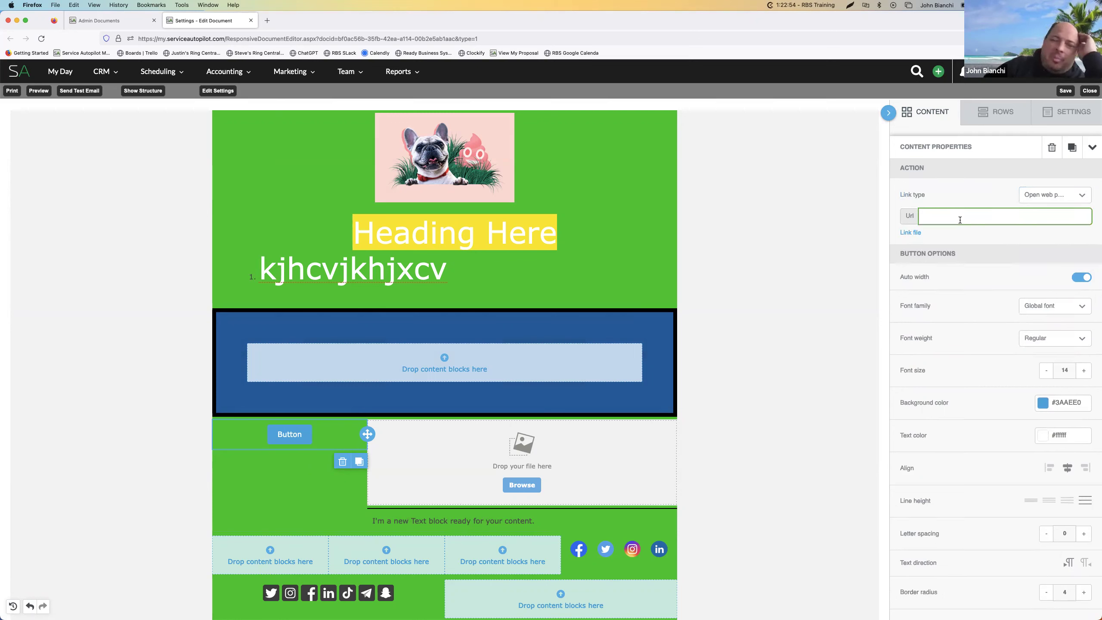
Try fixed widths of 60% and 50% for the button and restore its auto width
{"action": "left_click", "coordinate": [1082, 279]}
{"action": "left_click", "coordinate": [1080, 280]}
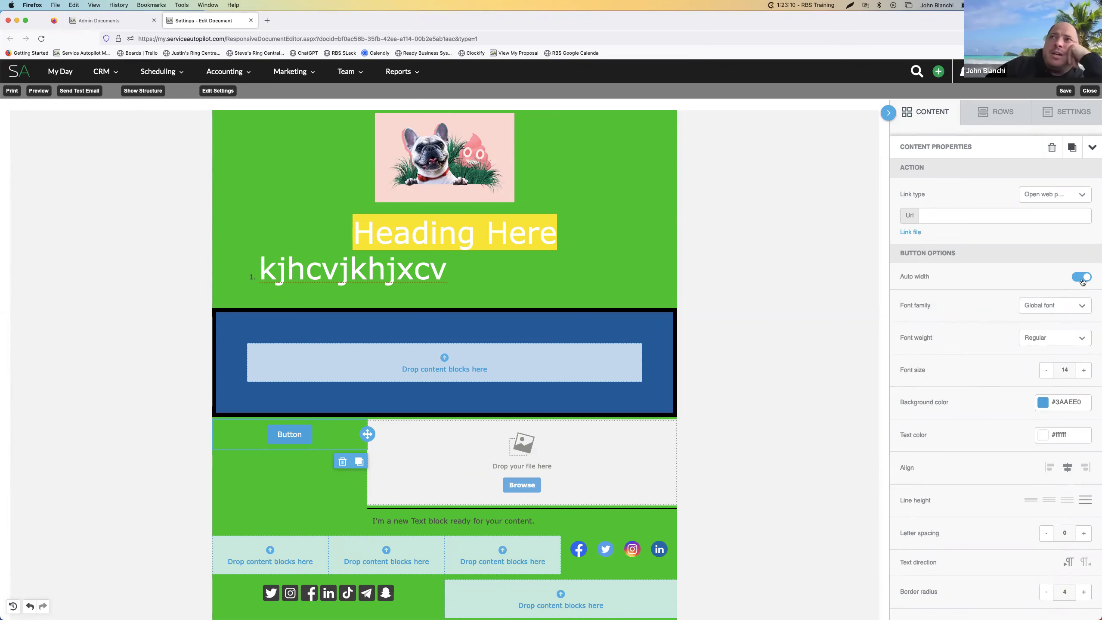
{"action": "left_click", "coordinate": [1083, 278]}
{"action": "mouse_move", "coordinate": [960, 296]}
{"action": "left_mouse_down"}
{"action": "mouse_move", "coordinate": [1068, 298]}
{"action": "mouse_move", "coordinate": [901, 297]}
{"action": "mouse_move", "coordinate": [1002, 297]}
{"action": "mouse_move", "coordinate": [980, 297]}
{"action": "left_mouse_up"}
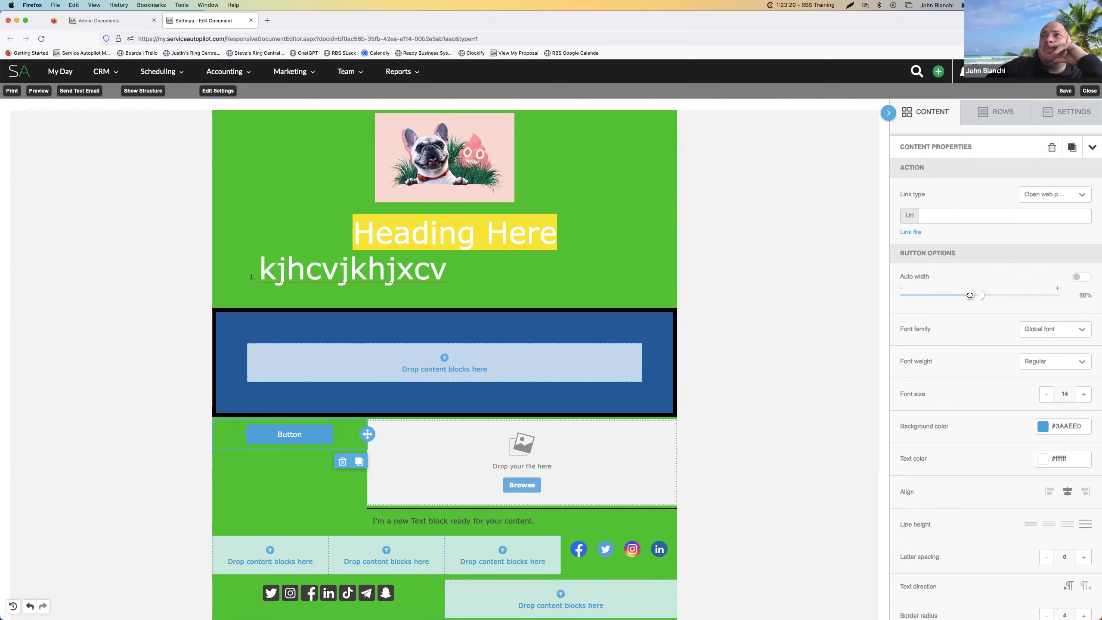
{"action": "left_click", "coordinate": [960, 295]}
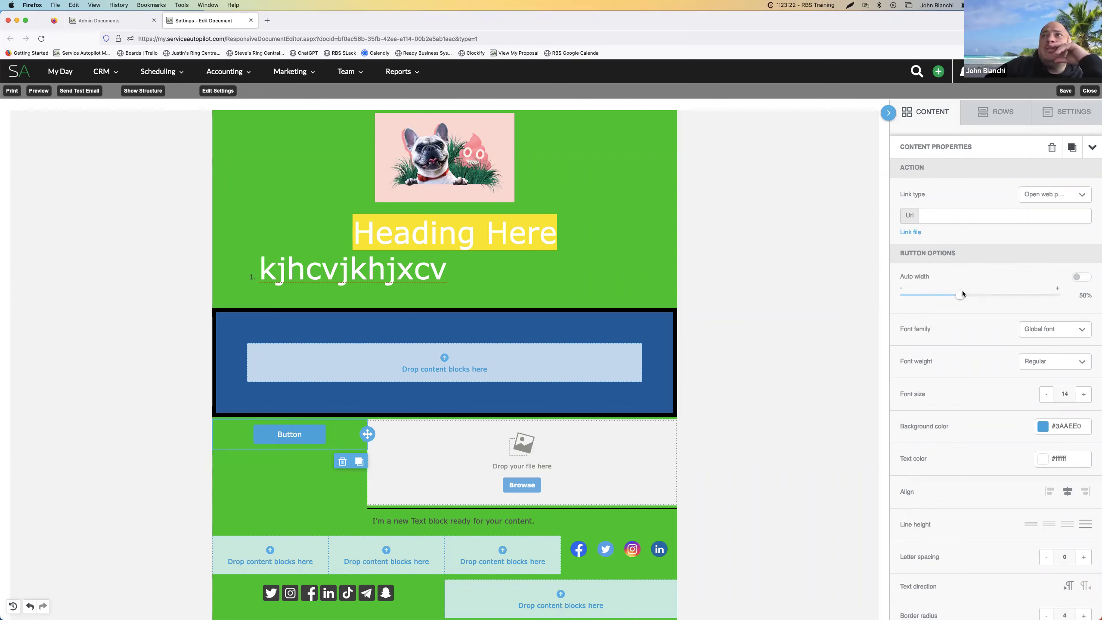
{"action": "left_click", "coordinate": [1081, 278]}
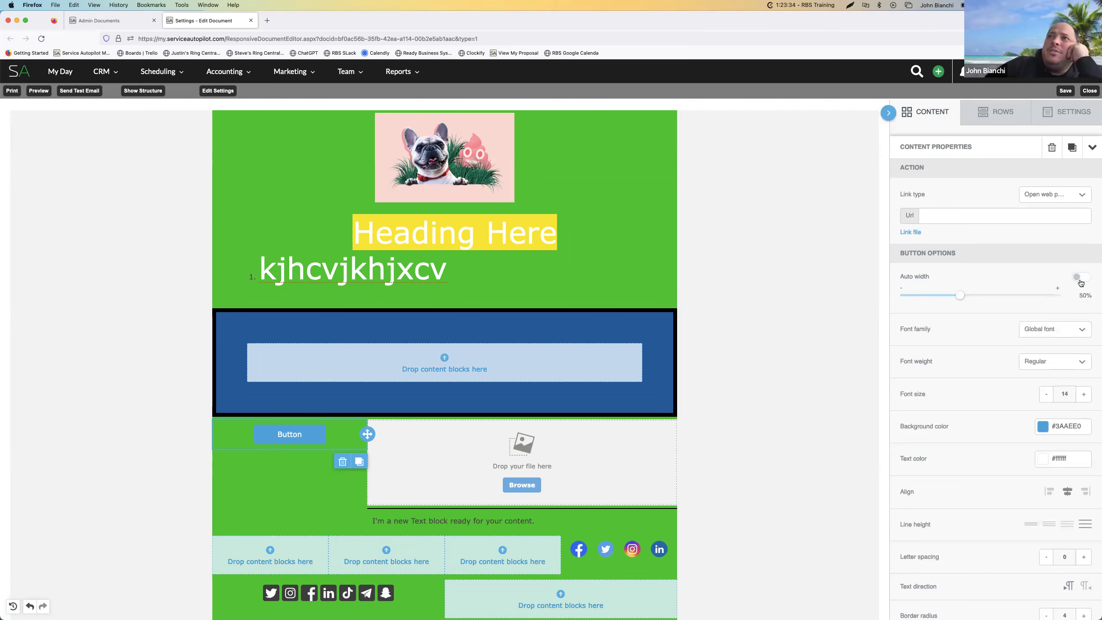
Set the button's font family to Arial and its font weight to Bold
{"action": "left_click", "coordinate": [1071, 312]}
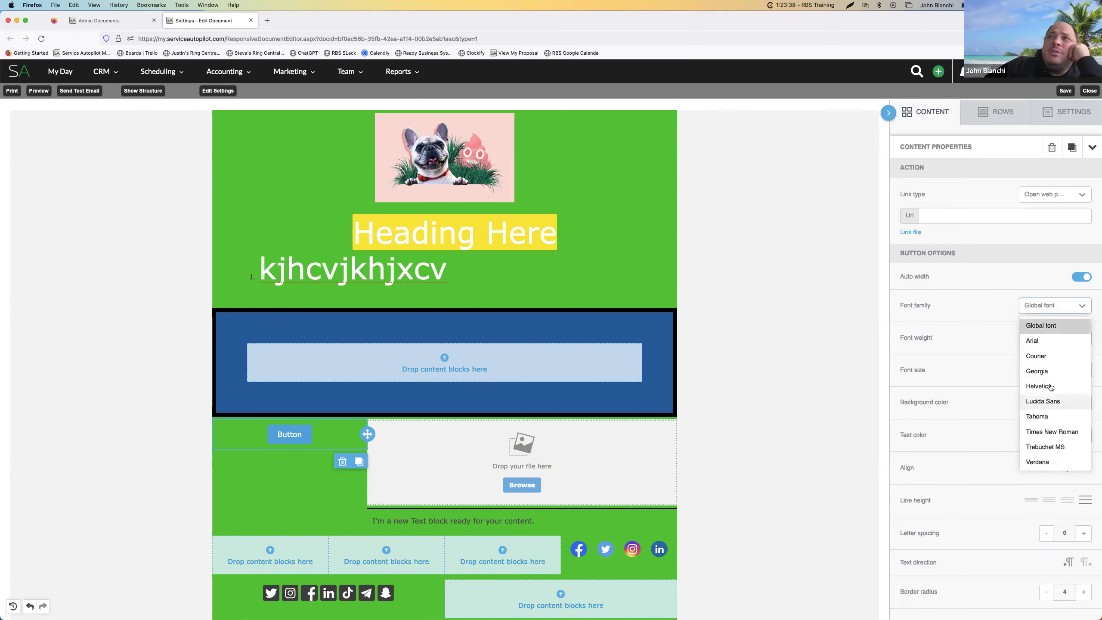
{"action": "left_click", "coordinate": [1044, 342]}
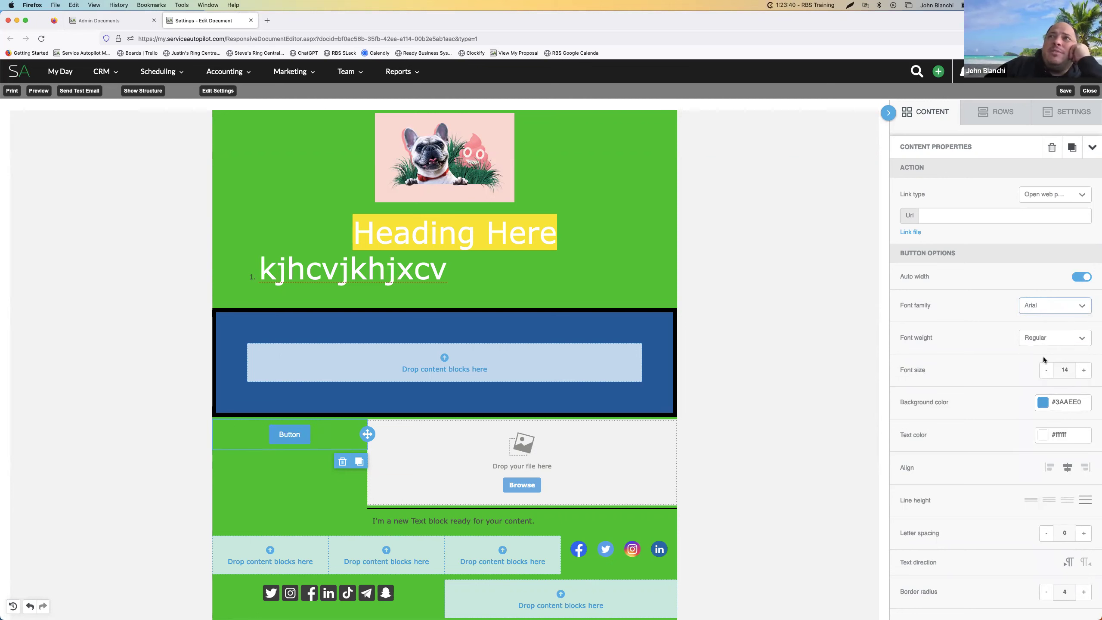
{"action": "left_click", "coordinate": [1052, 341]}
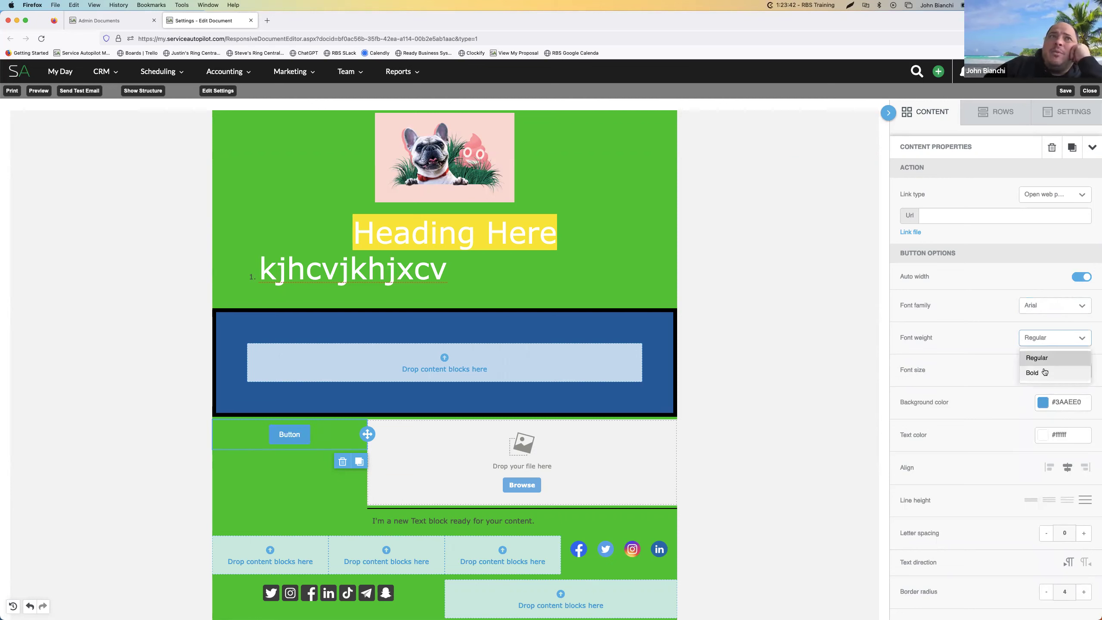
{"action": "left_click", "coordinate": [1045, 371]}
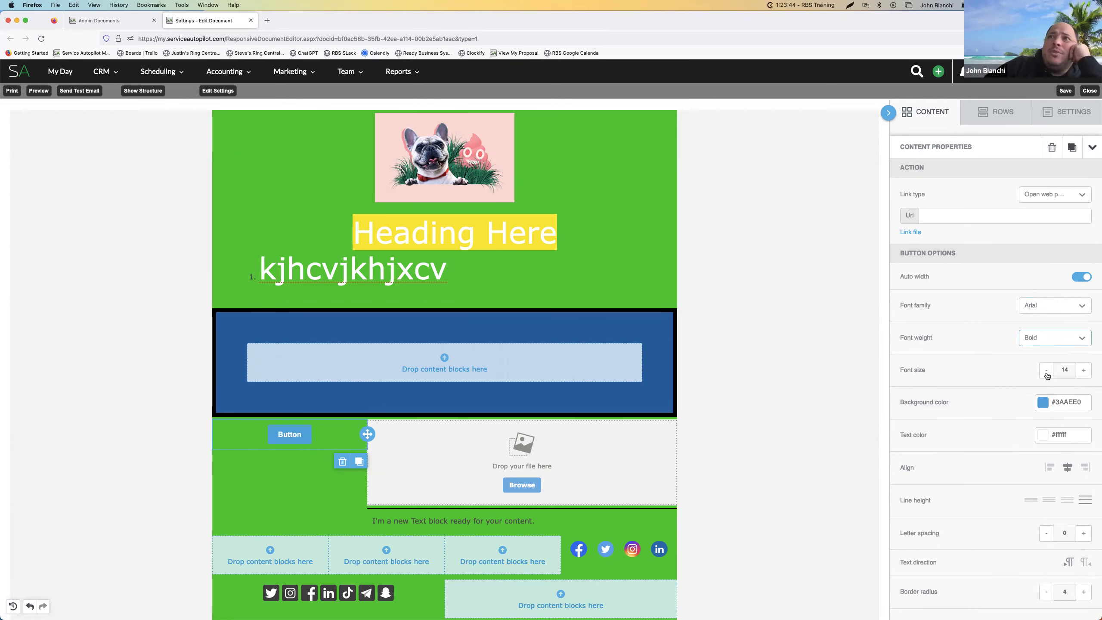
Try a smaller font size of 10 for the button text and set it to 19
{"action": "left_click", "coordinate": [1047, 373]}
{"action": "left_click", "coordinate": [1047, 372]}
{"action": "left_click", "coordinate": [1047, 372]}
{"action": "left_click", "coordinate": [1046, 372]}
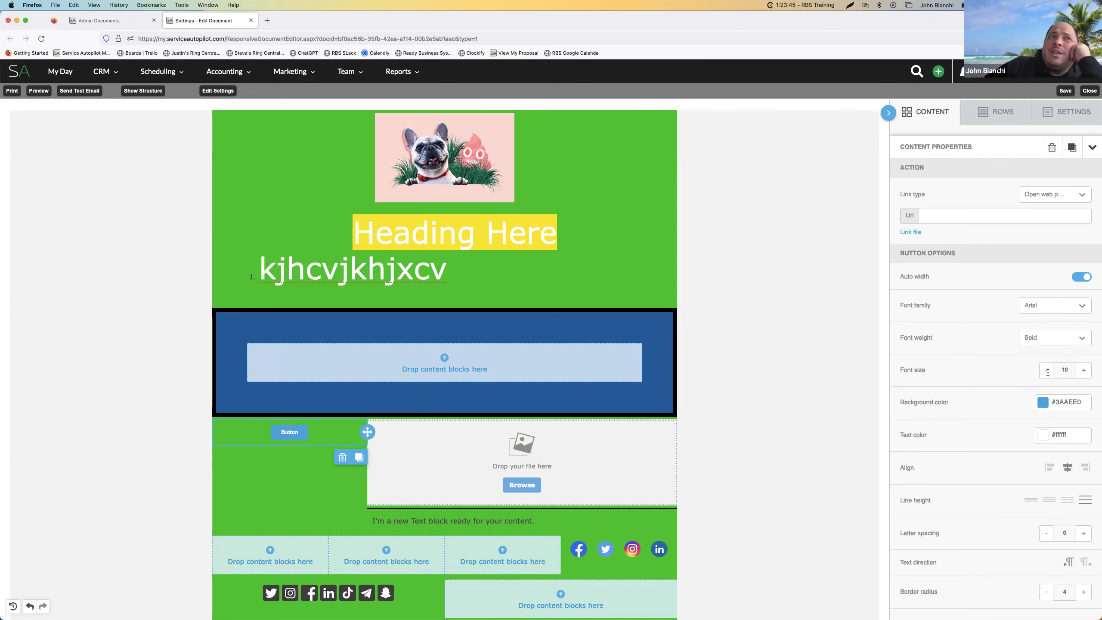
{"action": "left_click", "coordinate": [1084, 370]}
{"action": "left_click", "coordinate": [1084, 370]}
{"action": "left_click", "coordinate": [1084, 370]}
{"action": "left_click", "coordinate": [1084, 371]}
{"action": "left_click", "coordinate": [1084, 370]}
{"action": "left_click", "coordinate": [1085, 370]}
{"action": "left_click", "coordinate": [1084, 370]}
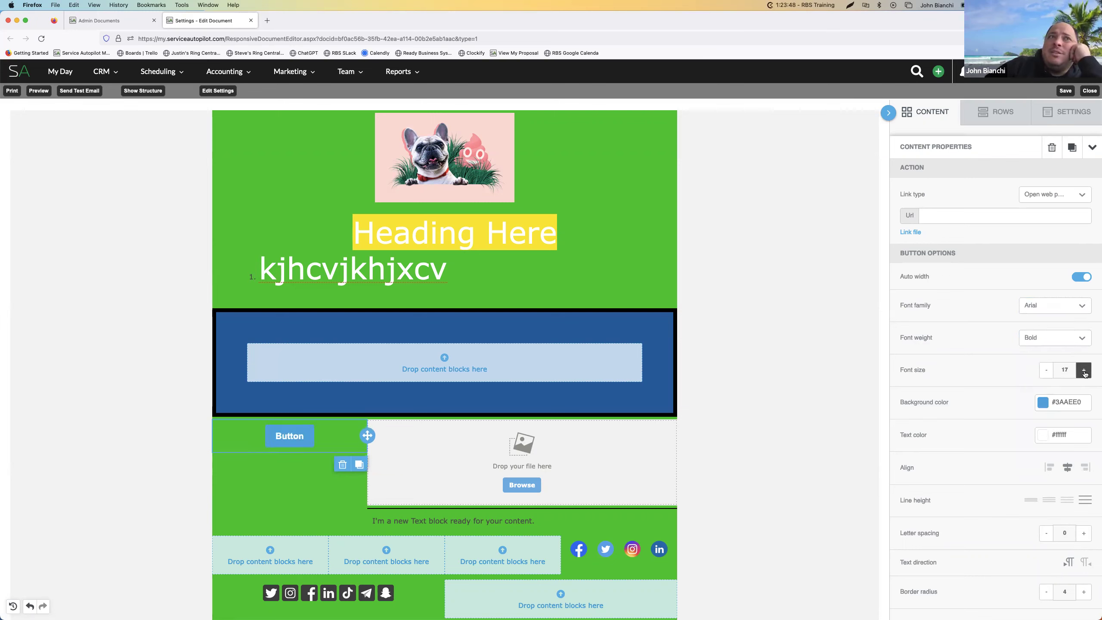
{"action": "left_click", "coordinate": [1084, 370]}
{"action": "left_click", "coordinate": [1084, 370]}
Set the button's background colour to red #c81e1e
{"action": "left_click", "coordinate": [1055, 405]}
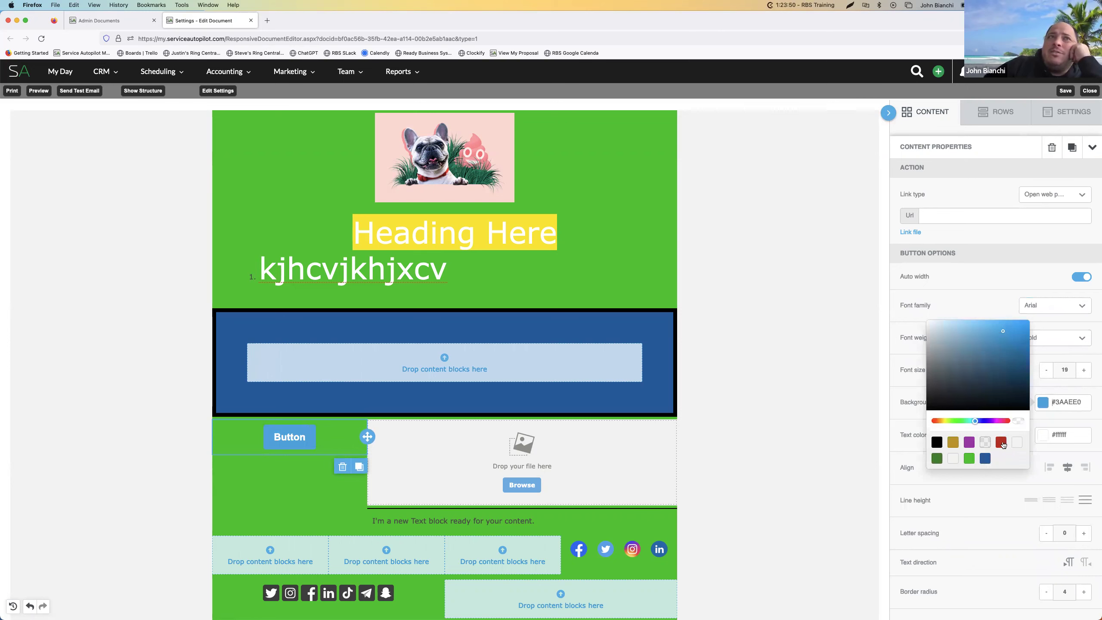
{"action": "left_click", "coordinate": [1018, 445]}
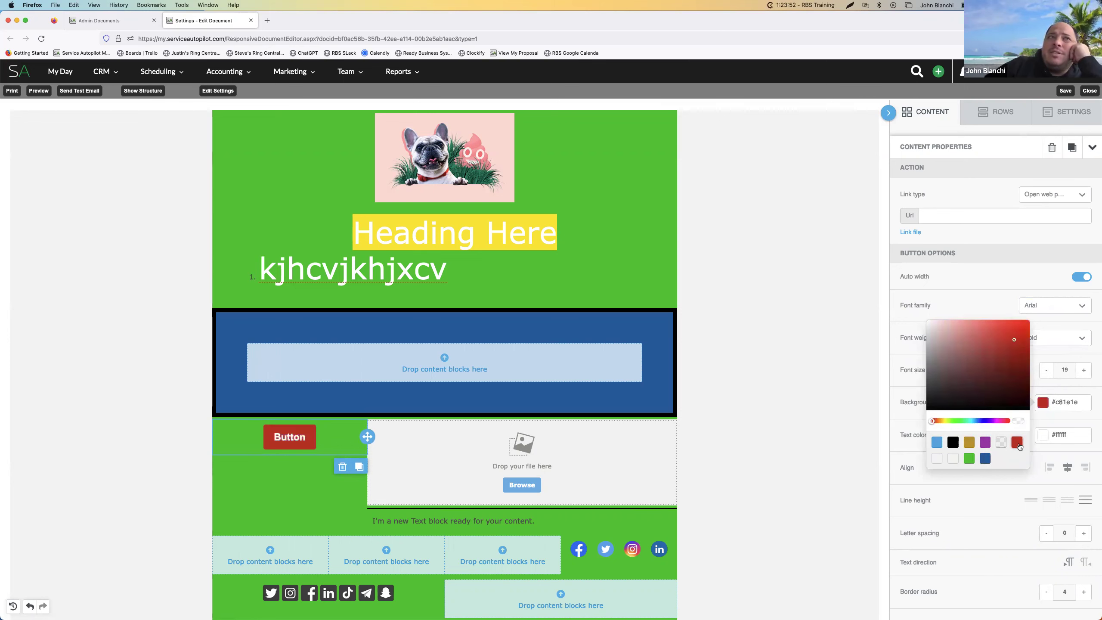
{"action": "left_click", "coordinate": [1082, 421]}
Try green and transparent text colours for the button and return the text to white #ffffff
{"action": "left_click", "coordinate": [1059, 433]}
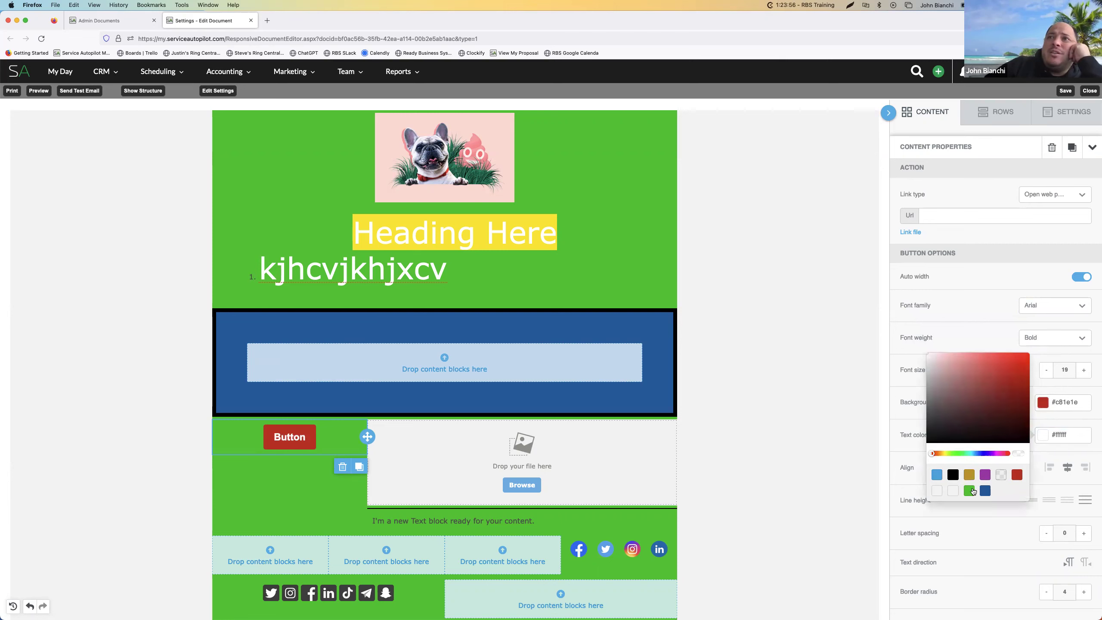
{"action": "left_click", "coordinate": [971, 491]}
{"action": "left_click", "coordinate": [953, 478]}
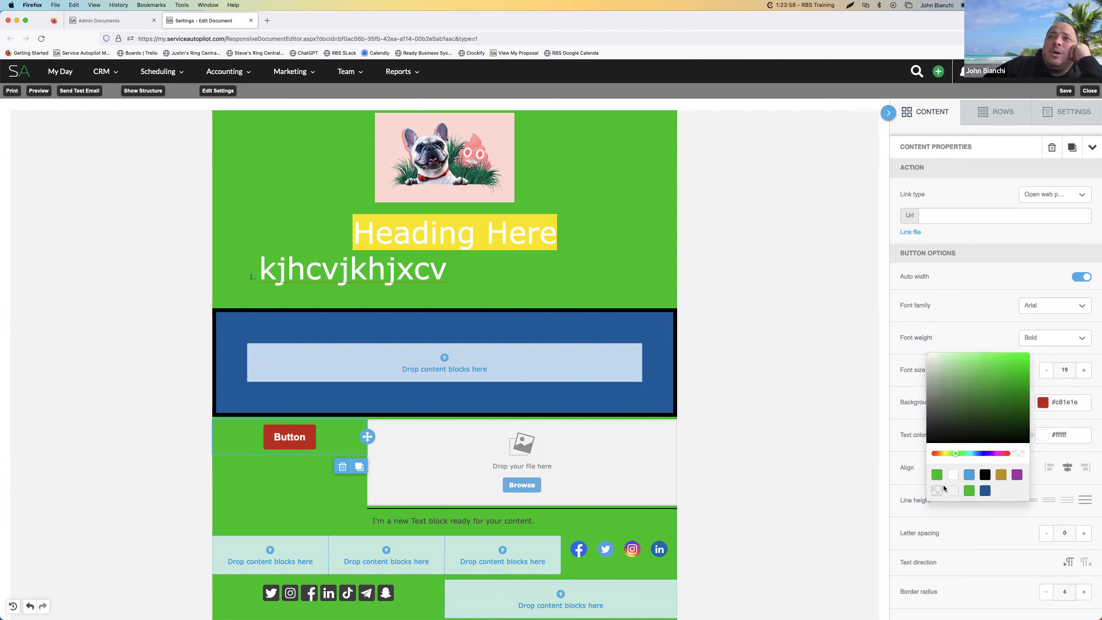
{"action": "left_click", "coordinate": [937, 491]}
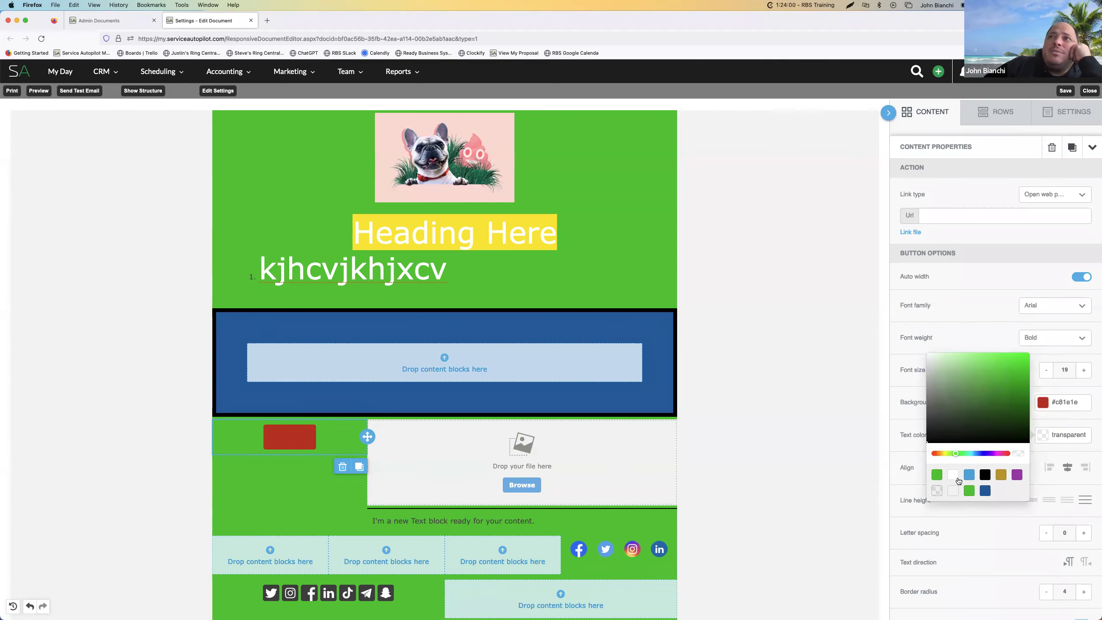
{"action": "left_click", "coordinate": [953, 477]}
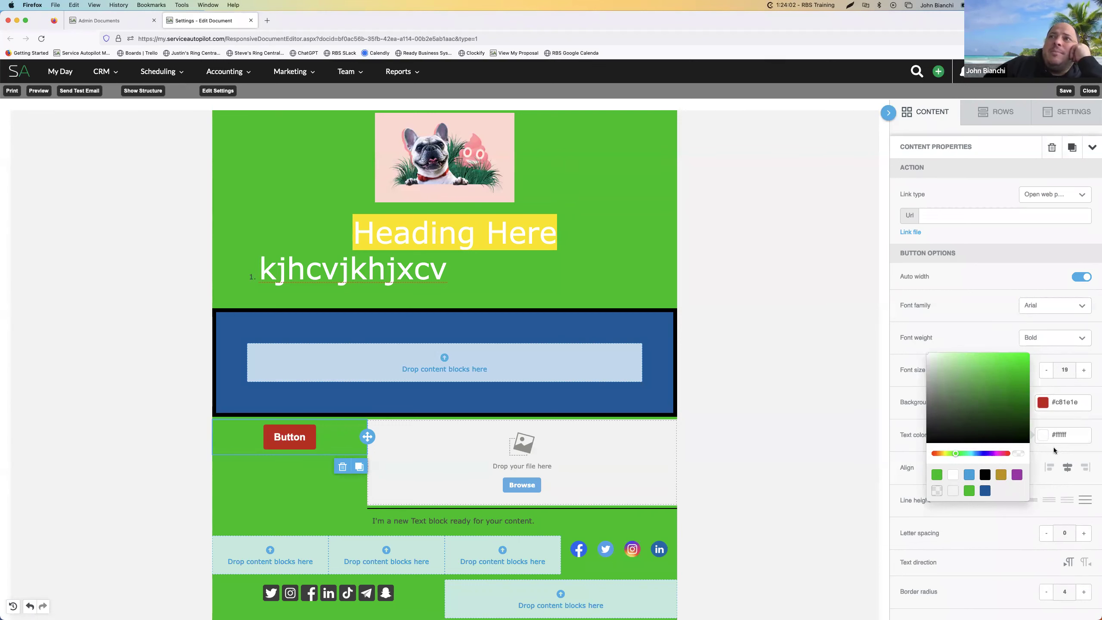
Try left and right alignment for the button and return it to centre alignment
{"action": "left_click", "coordinate": [1044, 468]}
{"action": "left_click", "coordinate": [1049, 467]}
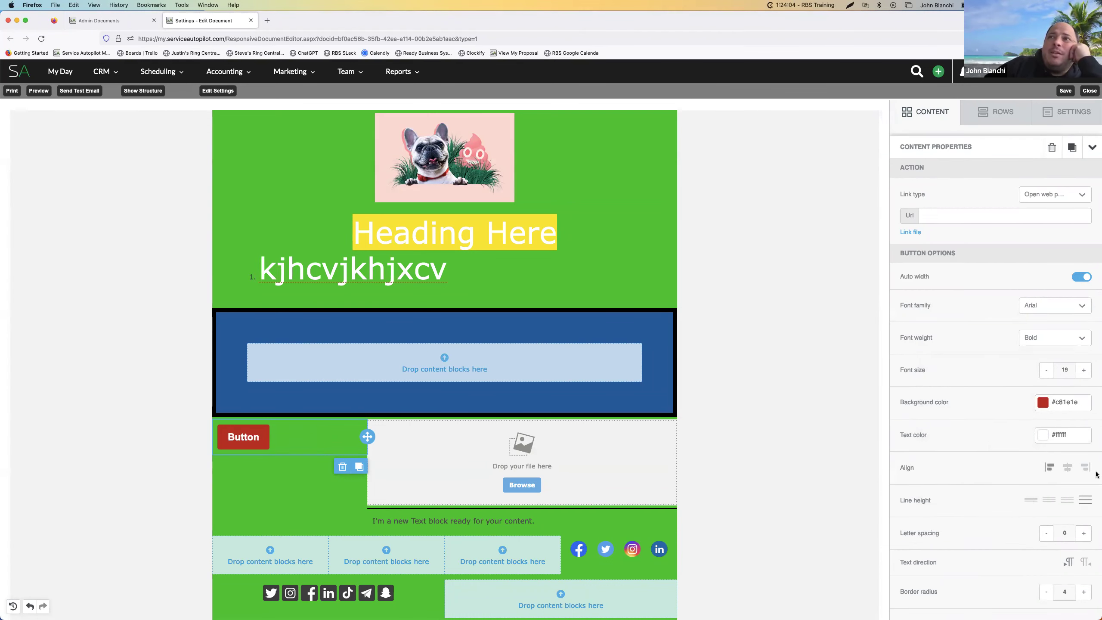
{"action": "left_click", "coordinate": [1086, 471]}
{"action": "left_click", "coordinate": [1068, 471]}
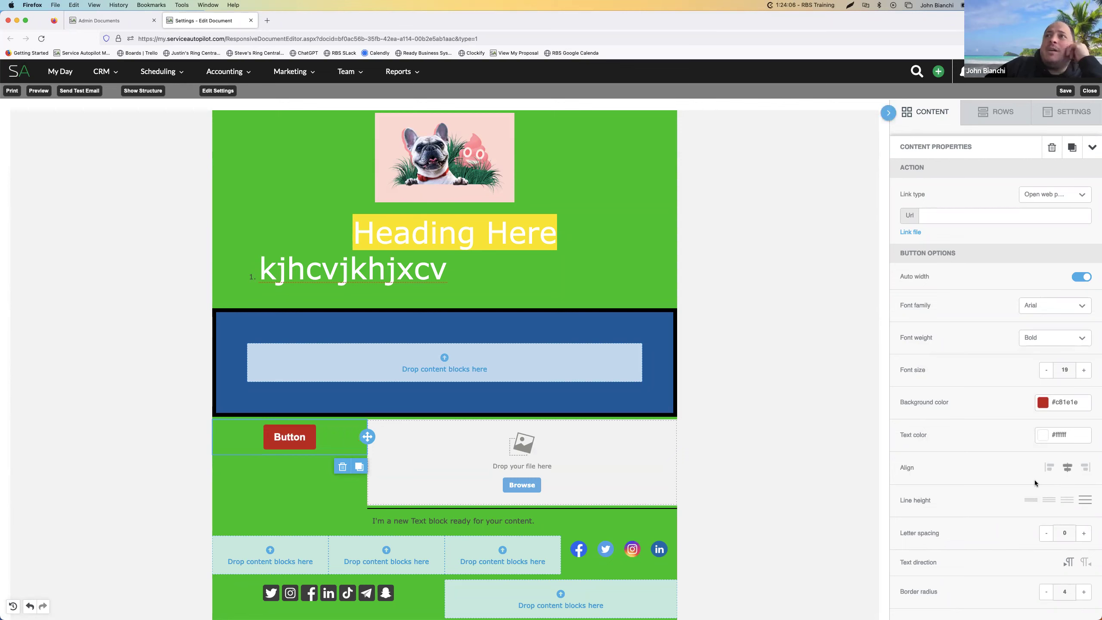
Try two smaller line heights for the button and restore the largest one
{"action": "left_click", "coordinate": [1065, 503]}
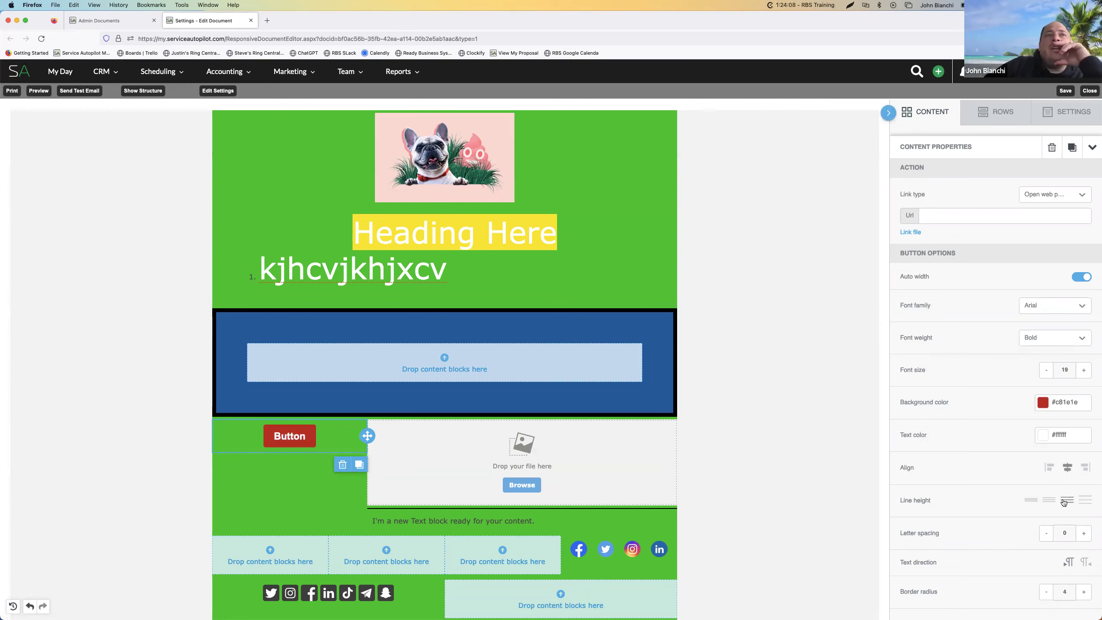
{"action": "left_click", "coordinate": [1031, 502]}
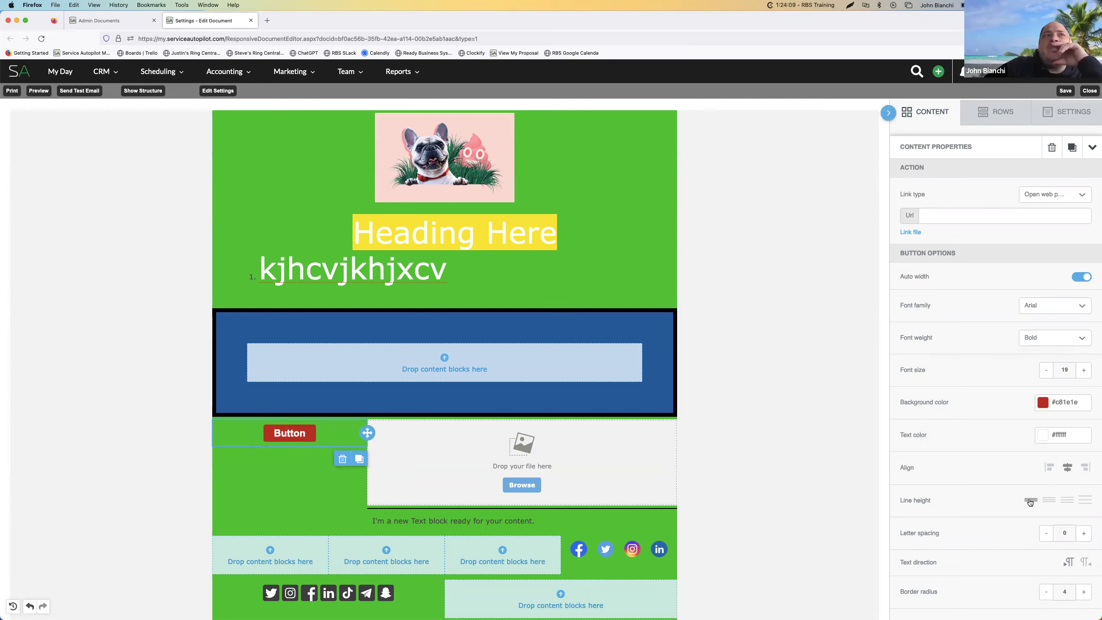
{"action": "left_click", "coordinate": [1093, 502]}
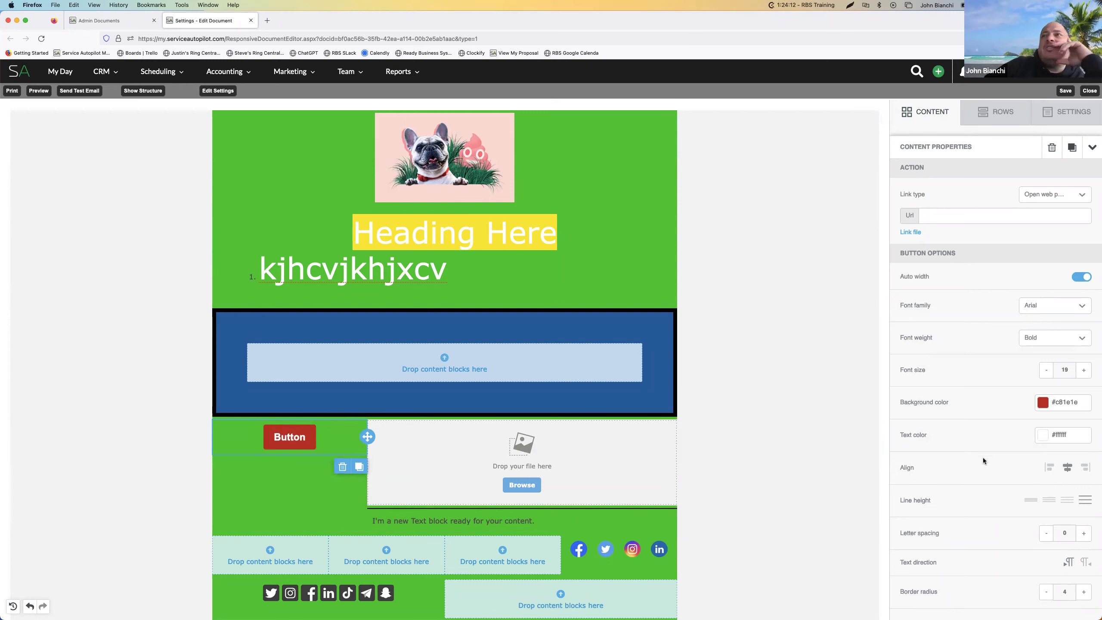
{"action": "scroll", "coordinate": [999, 459], "scroll_direction": "down", "scroll_amount": 3}
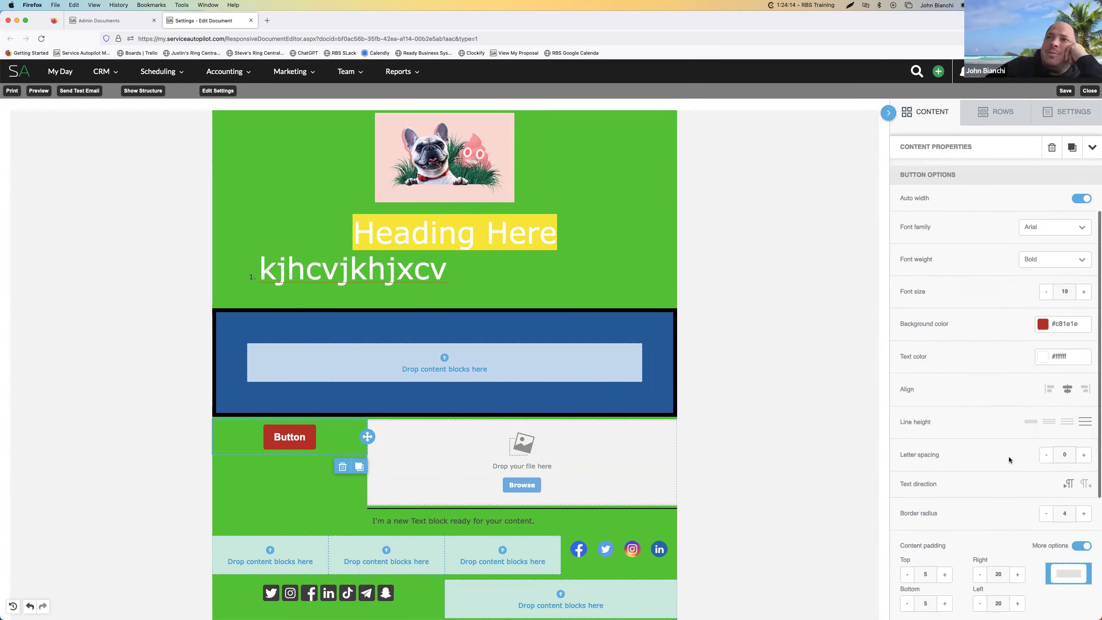
Set the button's border radius to 26
{"action": "scroll", "coordinate": [1041, 464], "scroll_direction": "down", "scroll_amount": 2}
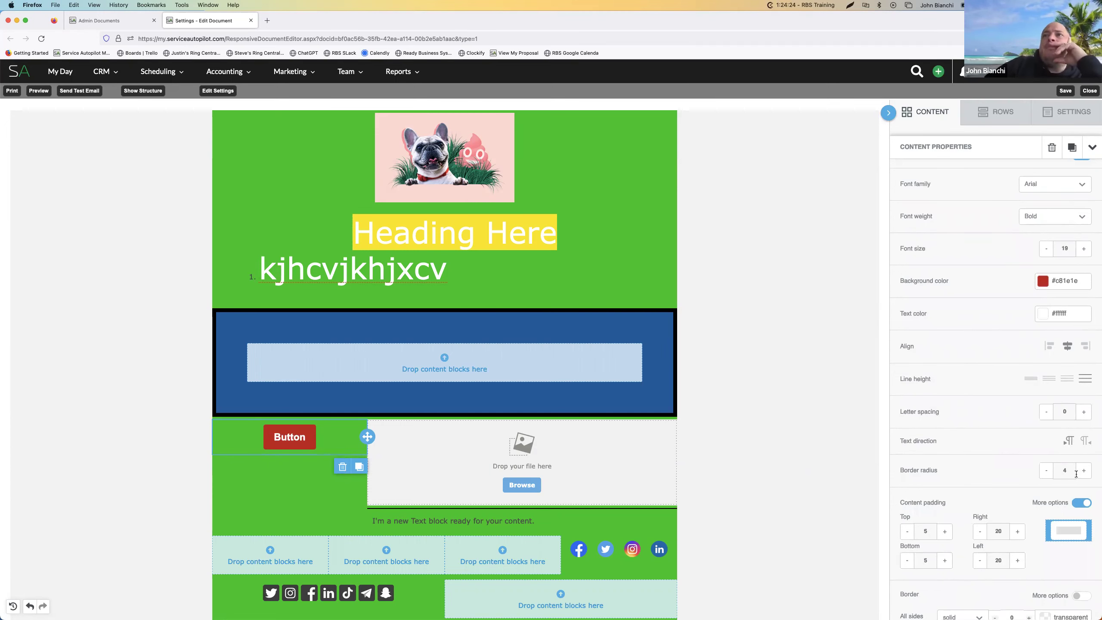
{"action": "left_click", "coordinate": [1085, 470]}
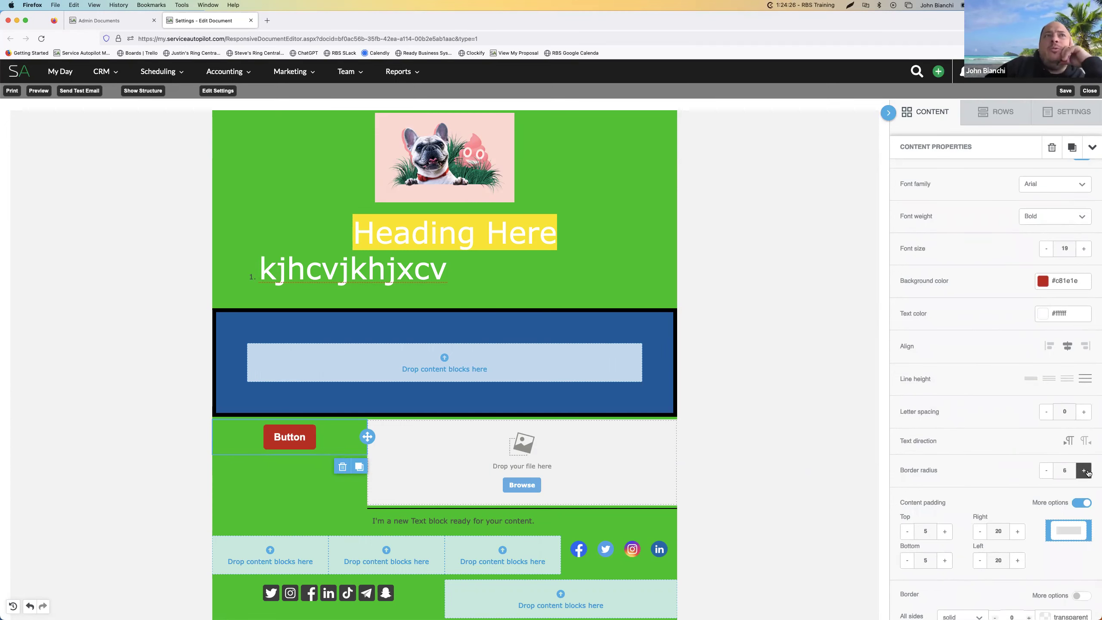
{"action": "left_click", "coordinate": [1085, 471]}
{"action": "left_click", "coordinate": [1085, 471]}
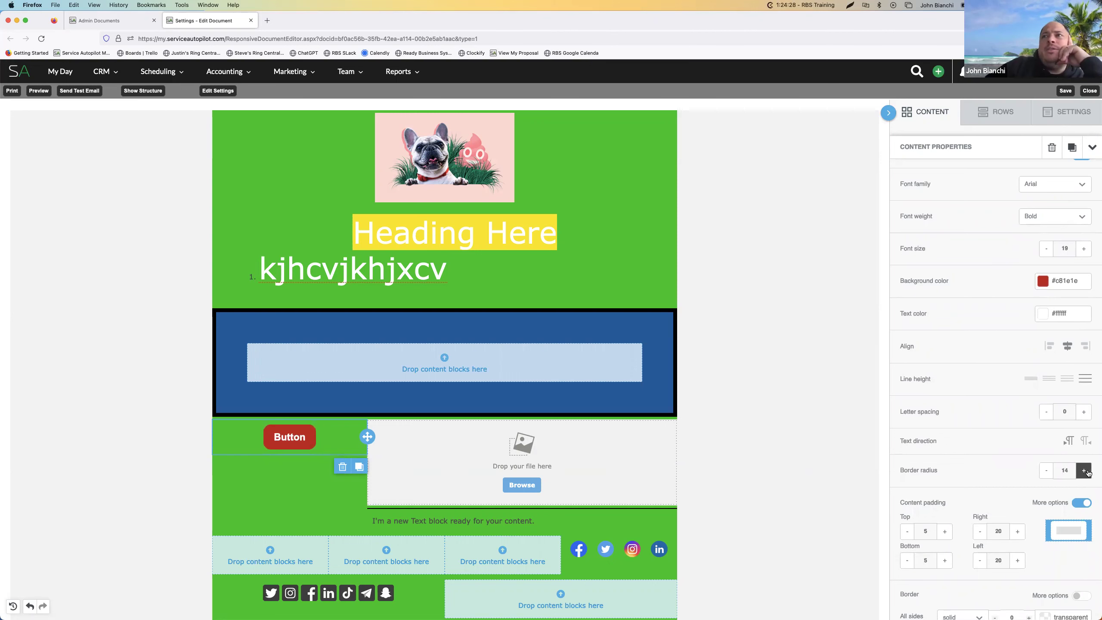
{"action": "left_click", "coordinate": [1085, 471]}
{"action": "left_click", "coordinate": [1085, 470]}
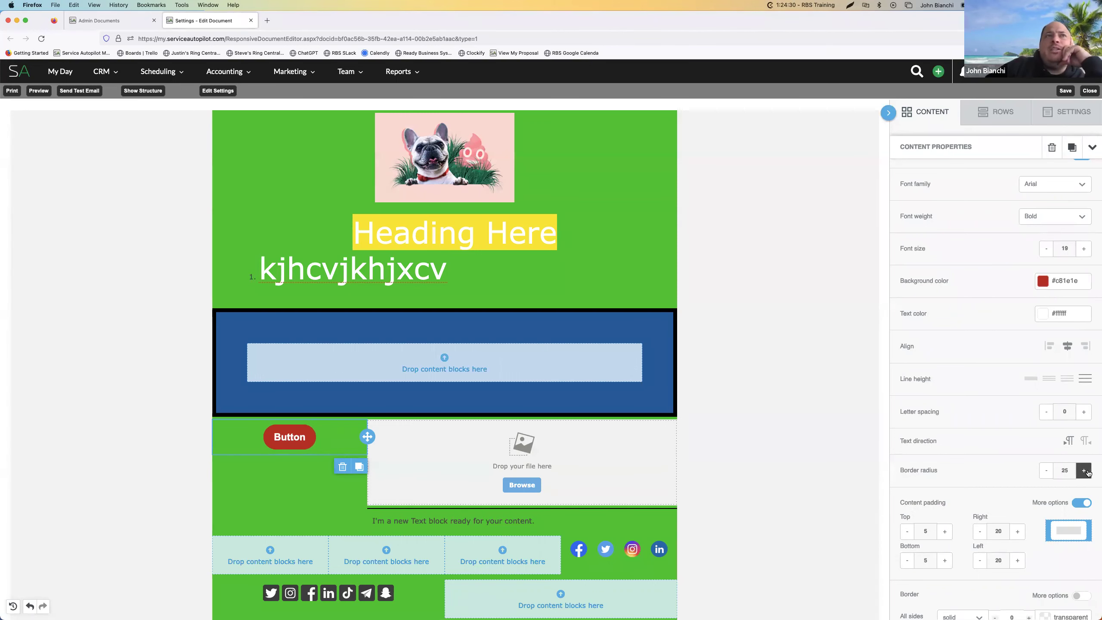
{"action": "left_click", "coordinate": [1085, 471]}
Try a left content padding of 15 for the button and restore it to 20
{"action": "scroll", "coordinate": [1014, 464], "scroll_direction": "down", "scroll_amount": 2}
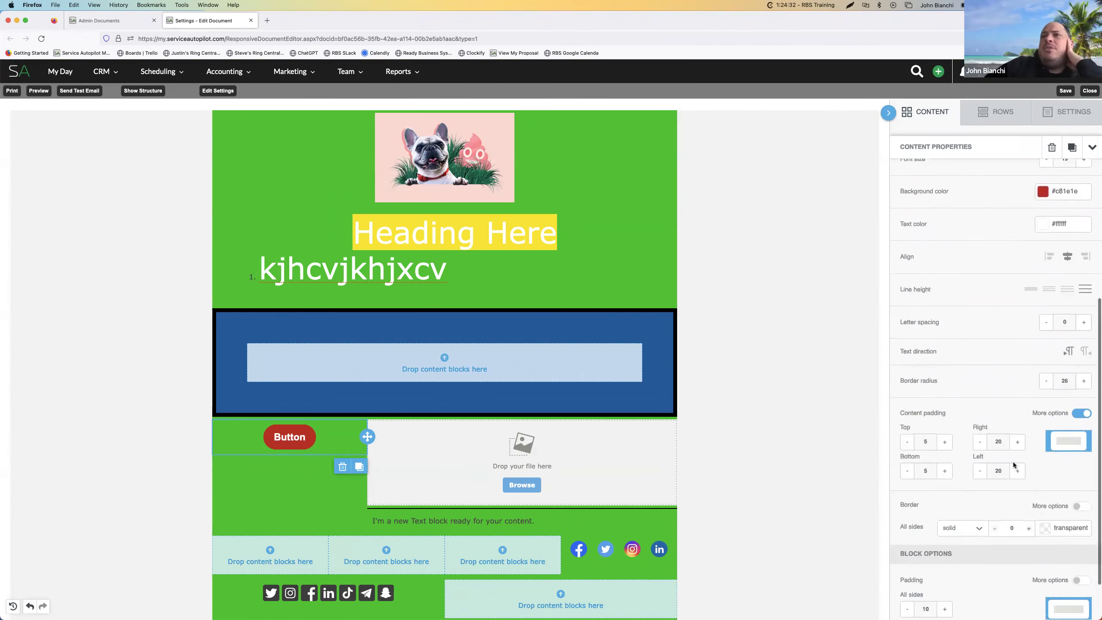
{"action": "scroll", "coordinate": [1014, 464], "scroll_direction": "down", "scroll_amount": 1}
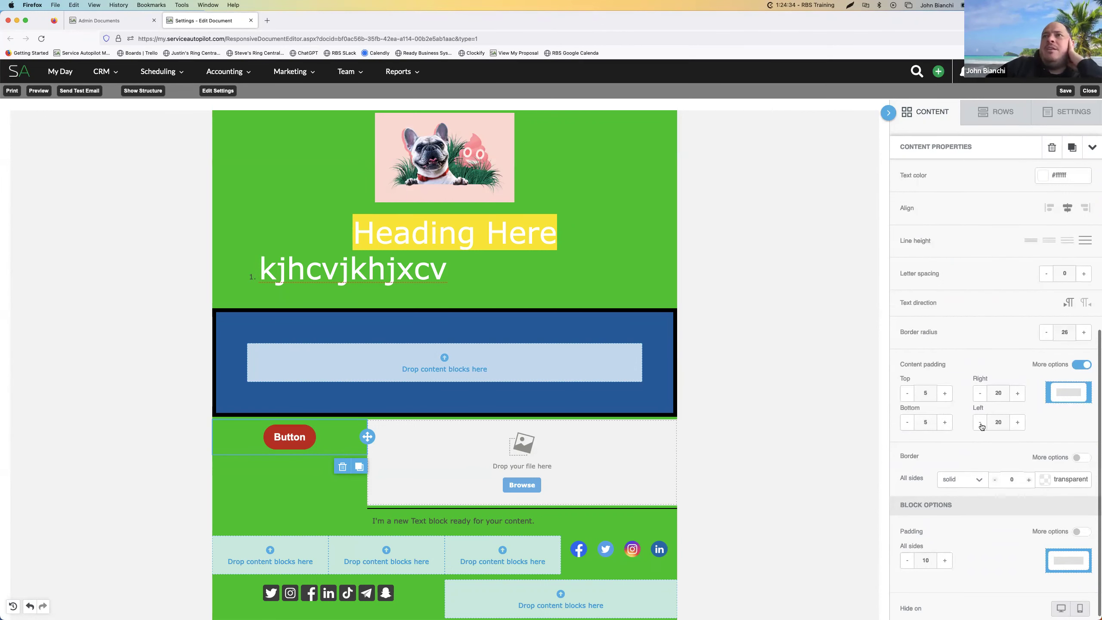
{"action": "left_click", "coordinate": [980, 424]}
{"action": "left_click", "coordinate": [980, 423]}
{"action": "left_click", "coordinate": [981, 423]}
{"action": "left_click", "coordinate": [980, 423]}
{"action": "left_click", "coordinate": [980, 423]}
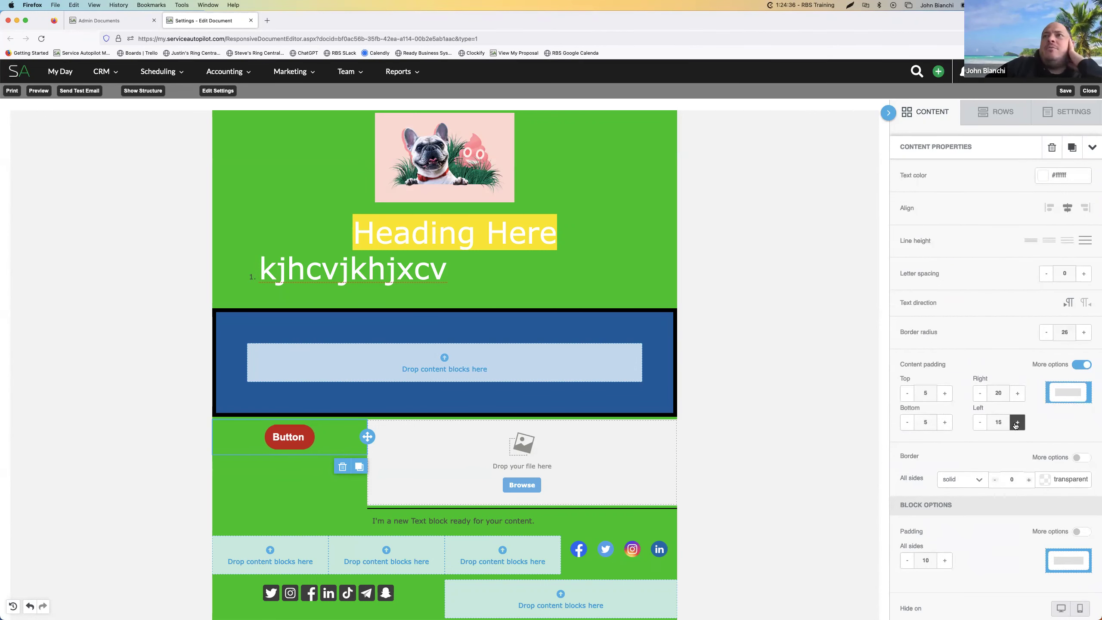
{"action": "left_click", "coordinate": [1016, 423]}
{"action": "left_click", "coordinate": [1016, 423]}
{"action": "left_click", "coordinate": [1016, 423]}
{"action": "left_click", "coordinate": [1016, 423]}
{"action": "left_click", "coordinate": [1015, 423]}
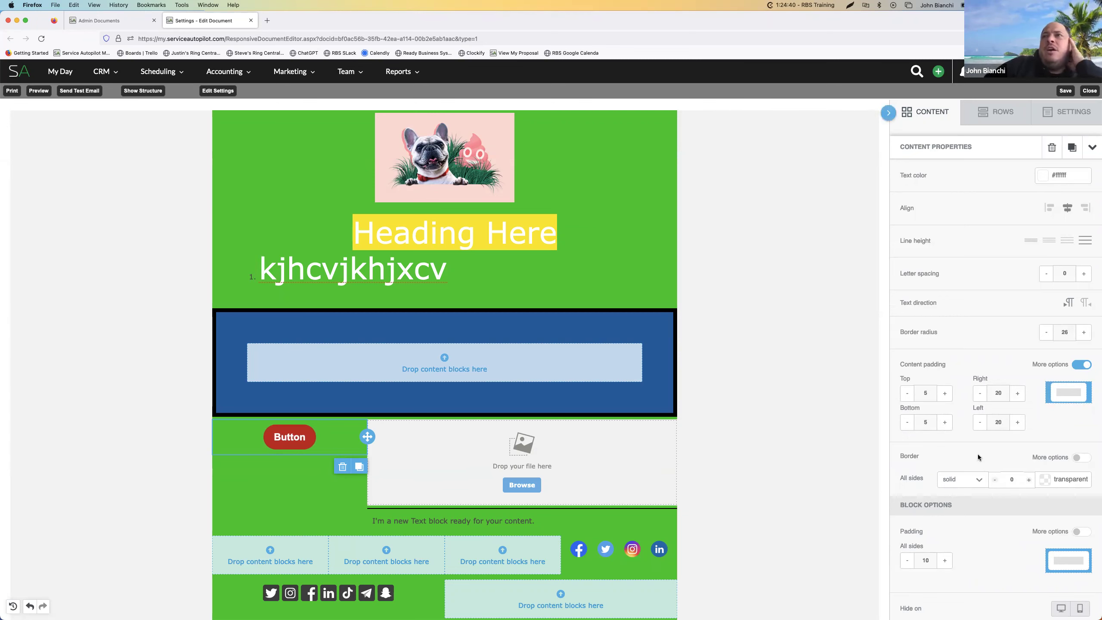
Give the button a solid border of 2 on all sides in white #FFFFFF
{"action": "left_click", "coordinate": [1029, 480]}
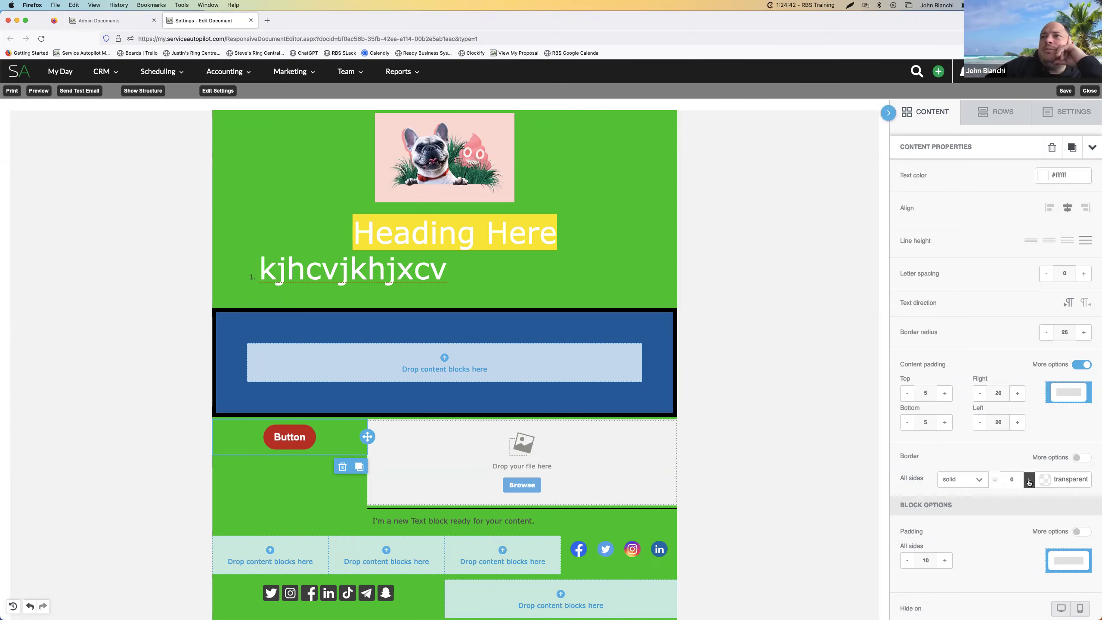
{"action": "left_click", "coordinate": [1029, 480]}
{"action": "left_click", "coordinate": [1044, 479]}
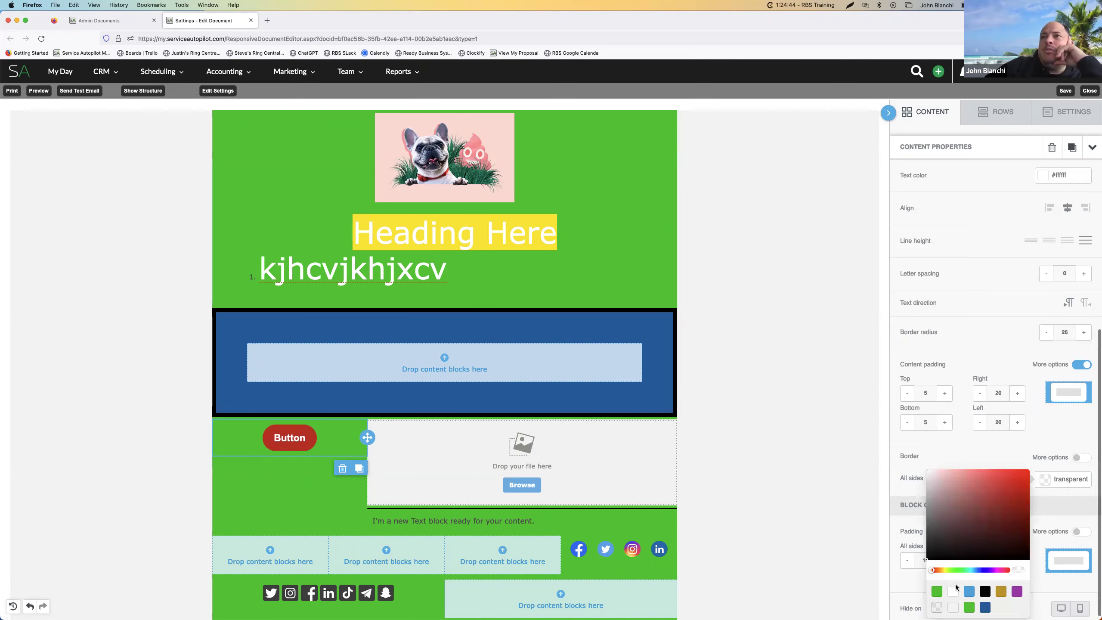
{"action": "left_click", "coordinate": [954, 592]}
{"action": "left_click", "coordinate": [1061, 427]}
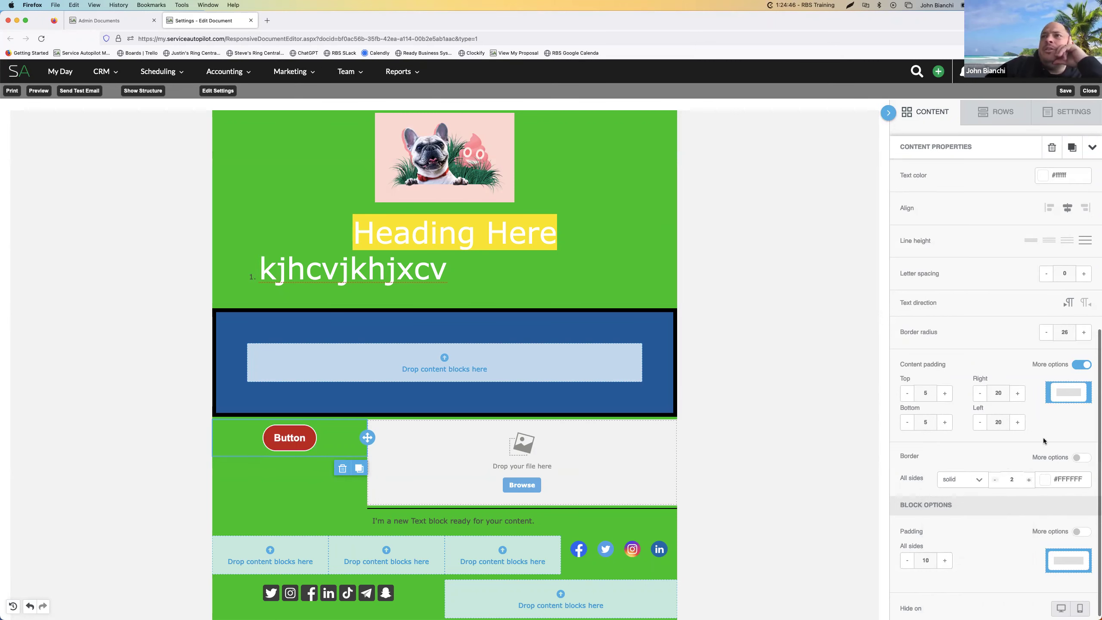
Try a block padding of 35 on all sides of the button and return it to 10
{"action": "scroll", "coordinate": [990, 508], "scroll_direction": "down", "scroll_amount": 1}
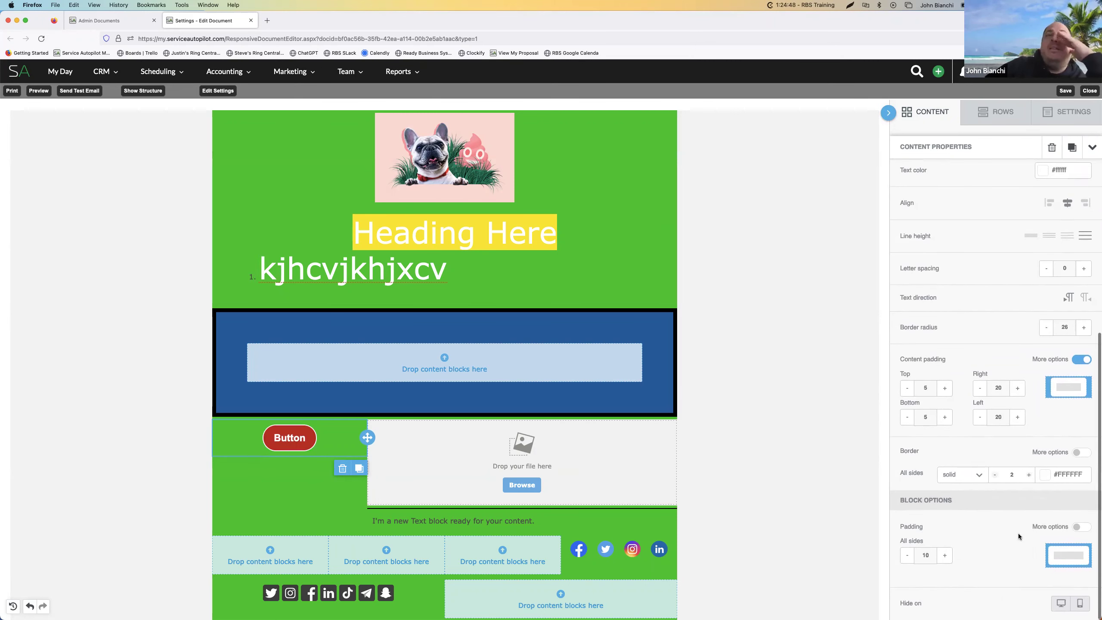
{"action": "left_click", "coordinate": [945, 556]}
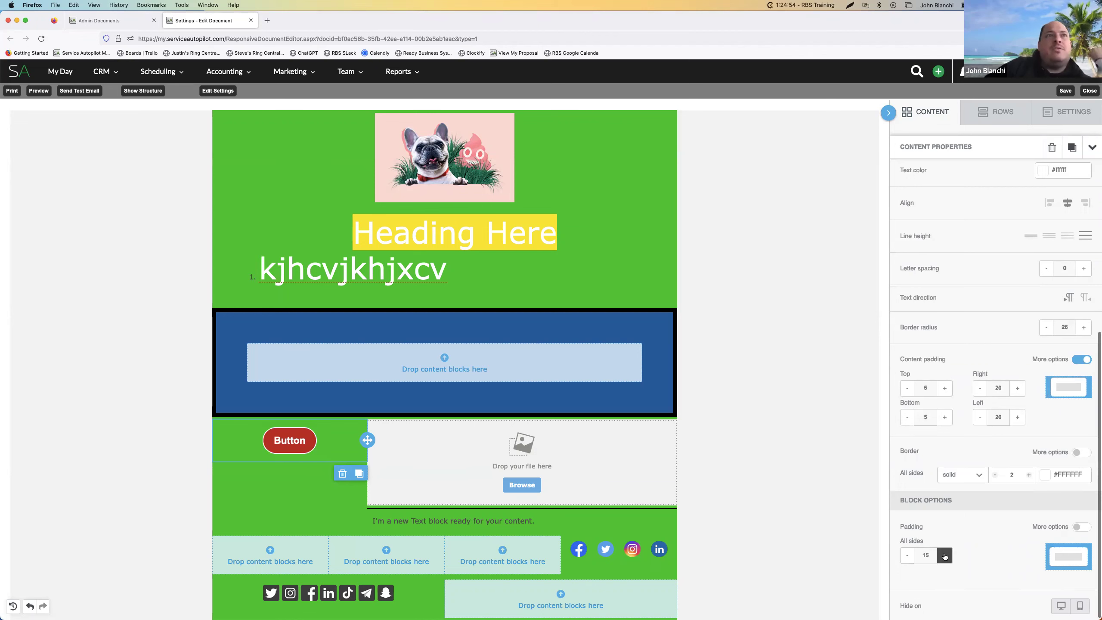
{"action": "left_click", "coordinate": [945, 556]}
{"action": "left_click", "coordinate": [945, 556]}
{"action": "left_click", "coordinate": [945, 556]}
{"action": "left_click", "coordinate": [944, 555]}
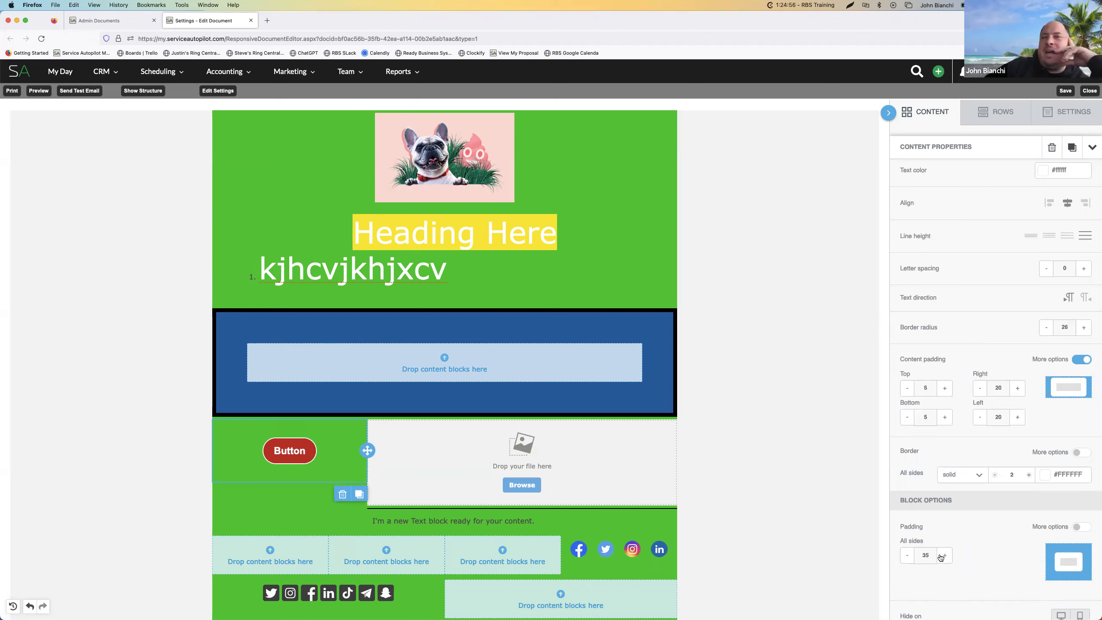
{"action": "left_click", "coordinate": [907, 556]}
{"action": "left_click", "coordinate": [907, 556]}
{"action": "left_click", "coordinate": [907, 556]}
{"action": "left_click", "coordinate": [908, 556]}
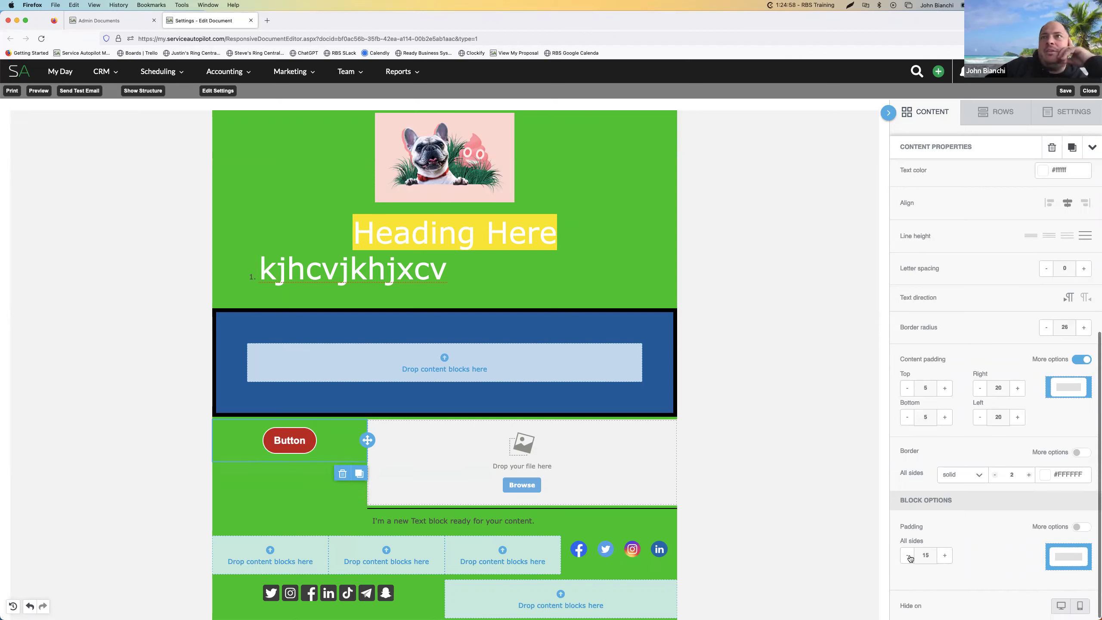
{"action": "left_click", "coordinate": [908, 556]}
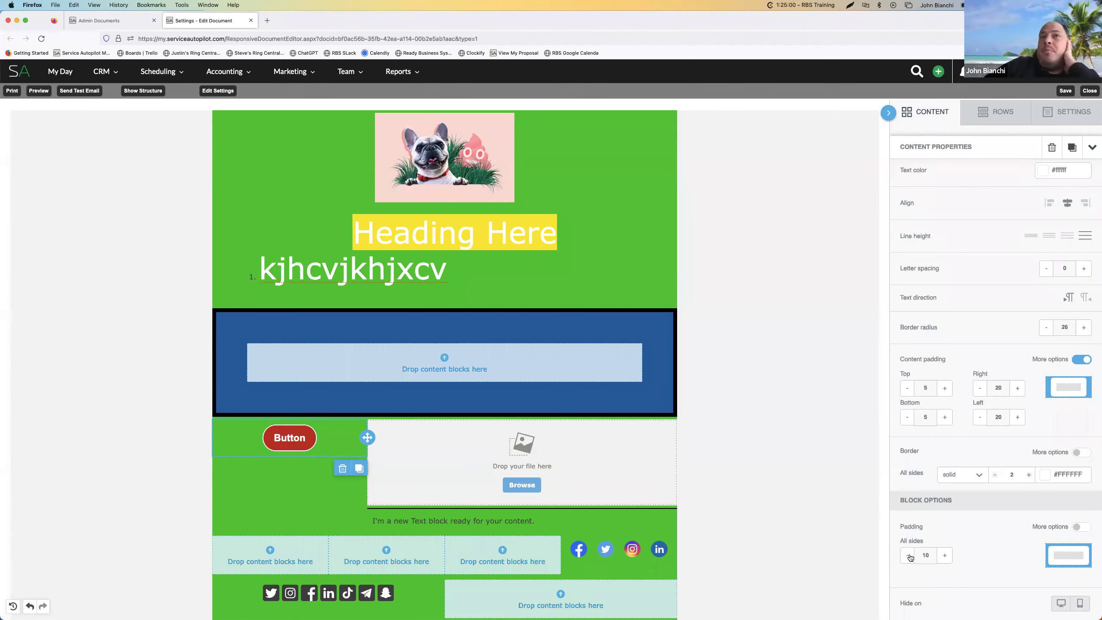
Enable separate block padding for each side, set the button's top padding to 60 and leave its content properties
{"action": "left_click", "coordinate": [1079, 527]}
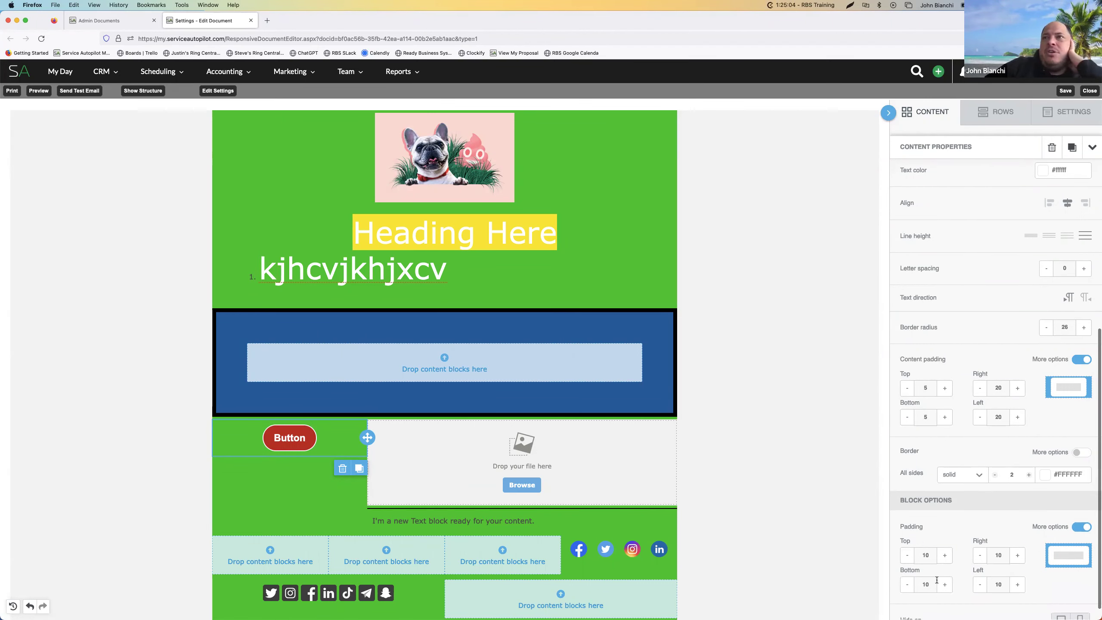
{"action": "left_click", "coordinate": [945, 556]}
{"action": "left_click", "coordinate": [945, 556]}
{"action": "left_click", "coordinate": [945, 556]}
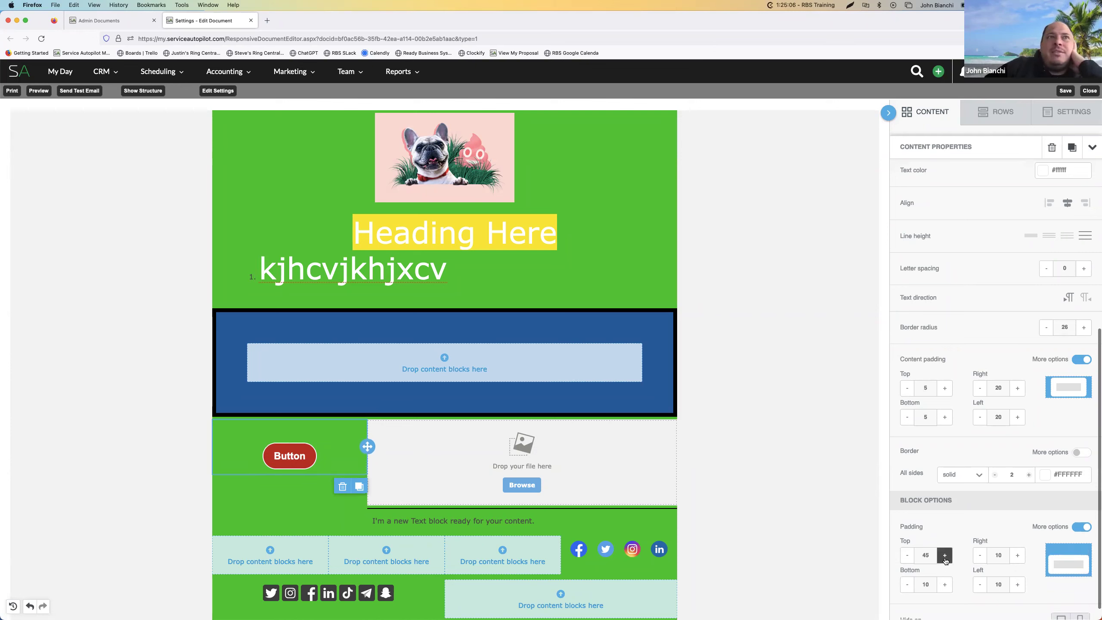
{"action": "left_click", "coordinate": [944, 556]}
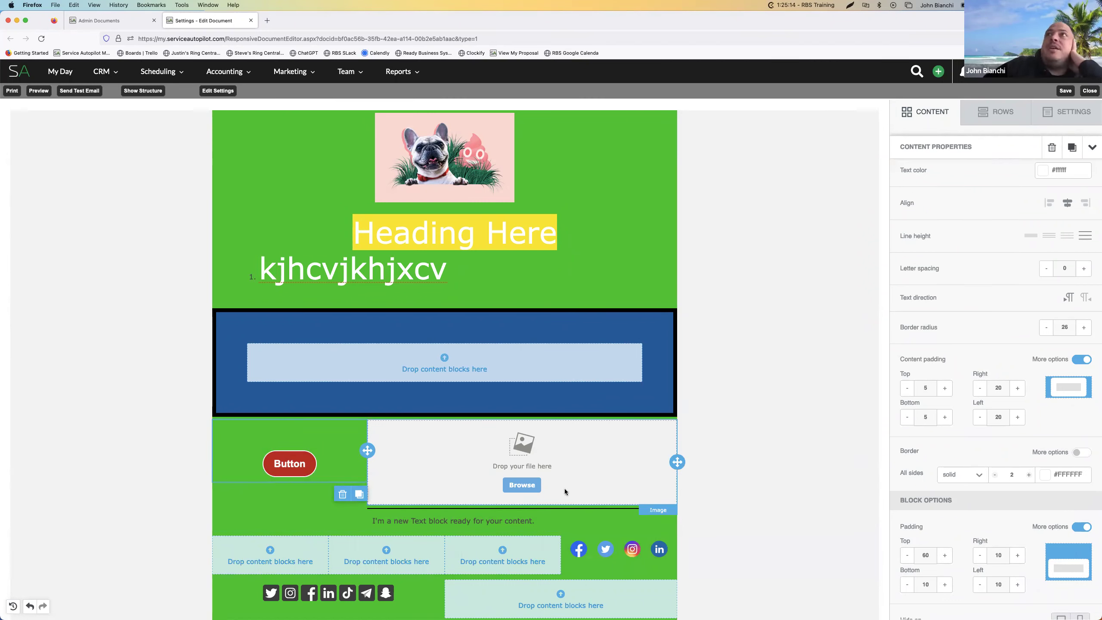
{"action": "scroll", "coordinate": [959, 512], "scroll_direction": "down", "scroll_amount": 1}
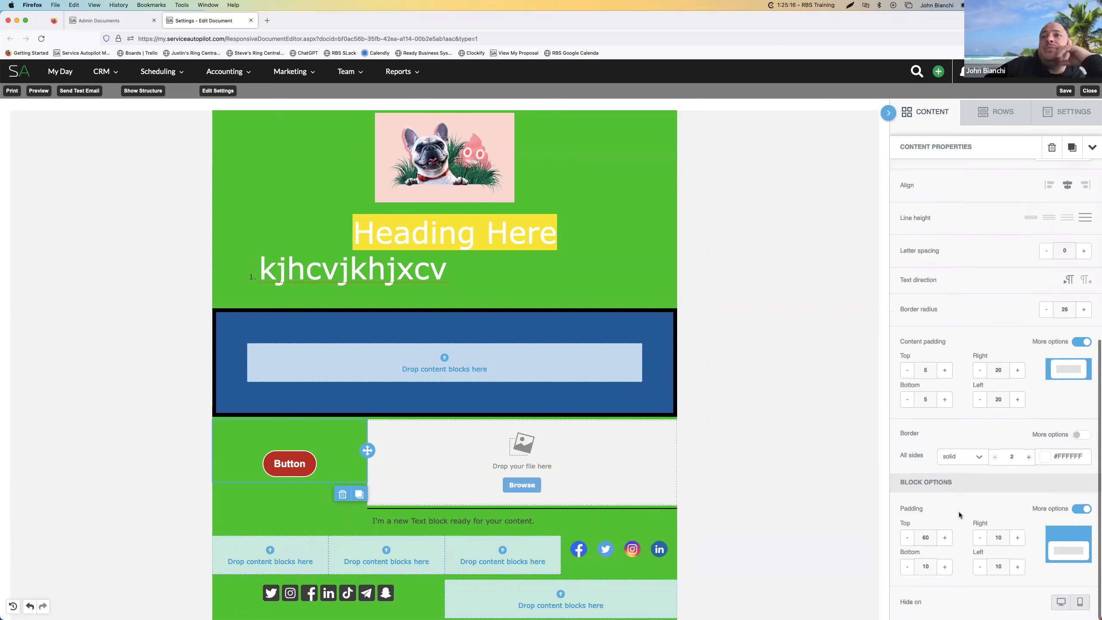
{"action": "scroll", "coordinate": [971, 331], "scroll_direction": "up", "scroll_amount": 10}
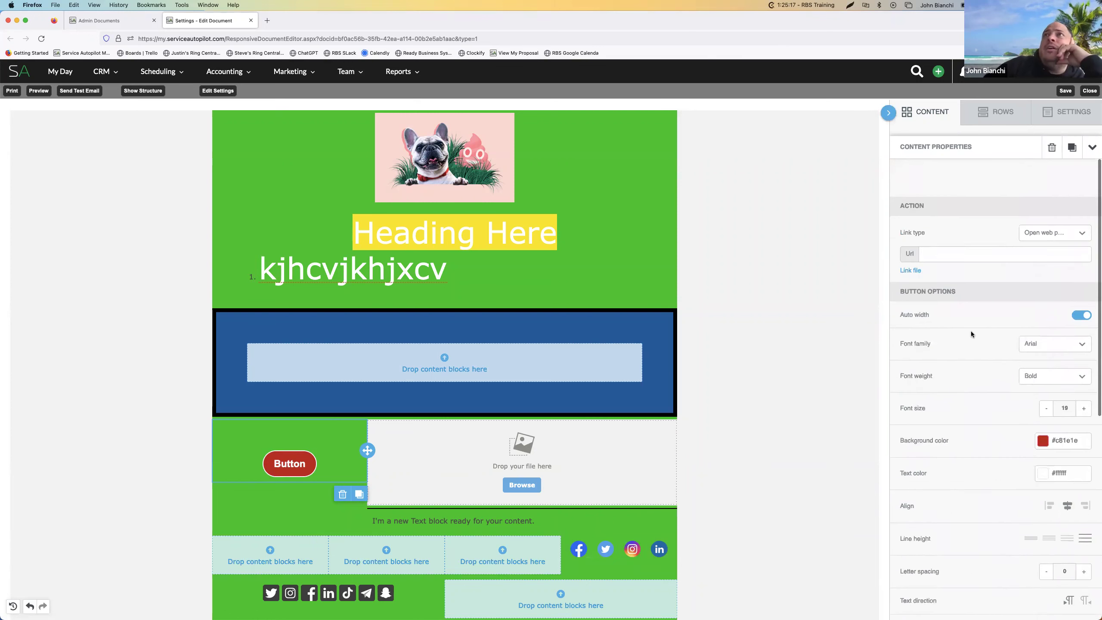
{"action": "left_click", "coordinate": [946, 118]}
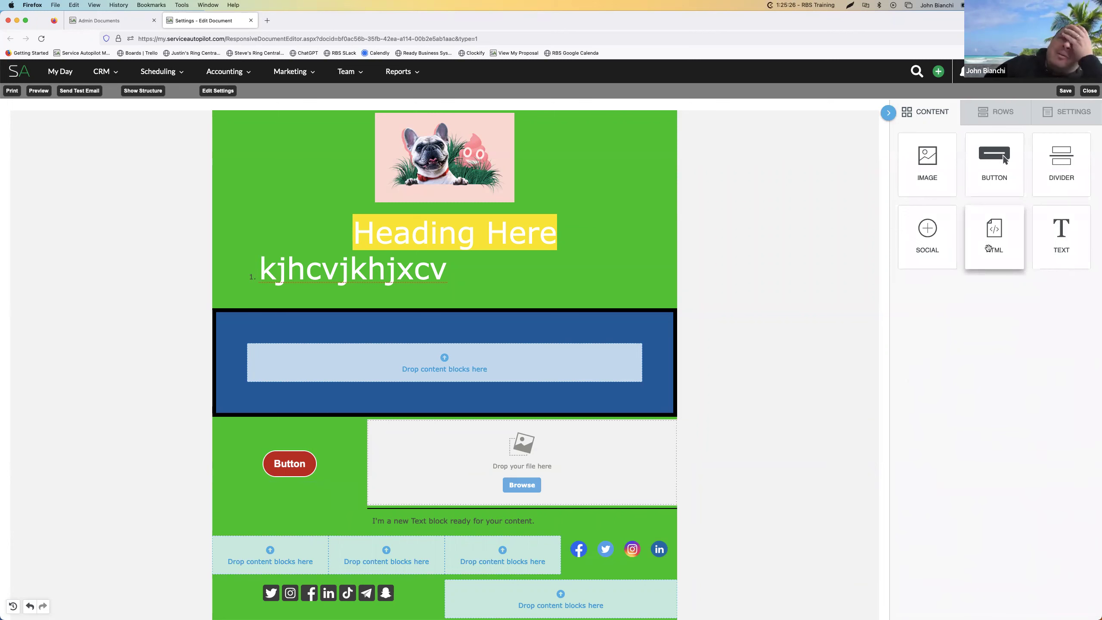
{"action": "scroll", "coordinate": [478, 315], "scroll_direction": "down", "scroll_amount": 3}
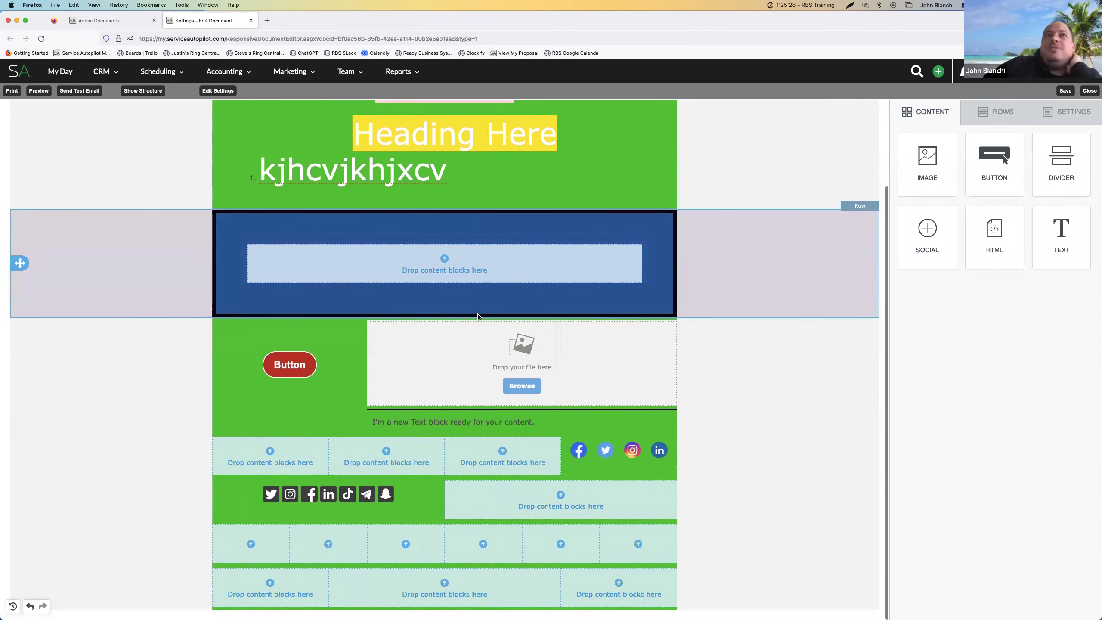
{"action": "scroll", "coordinate": [478, 314], "scroll_direction": "up", "scroll_amount": 3}
{"action": "scroll", "coordinate": [477, 315], "scroll_direction": "down", "scroll_amount": 3}
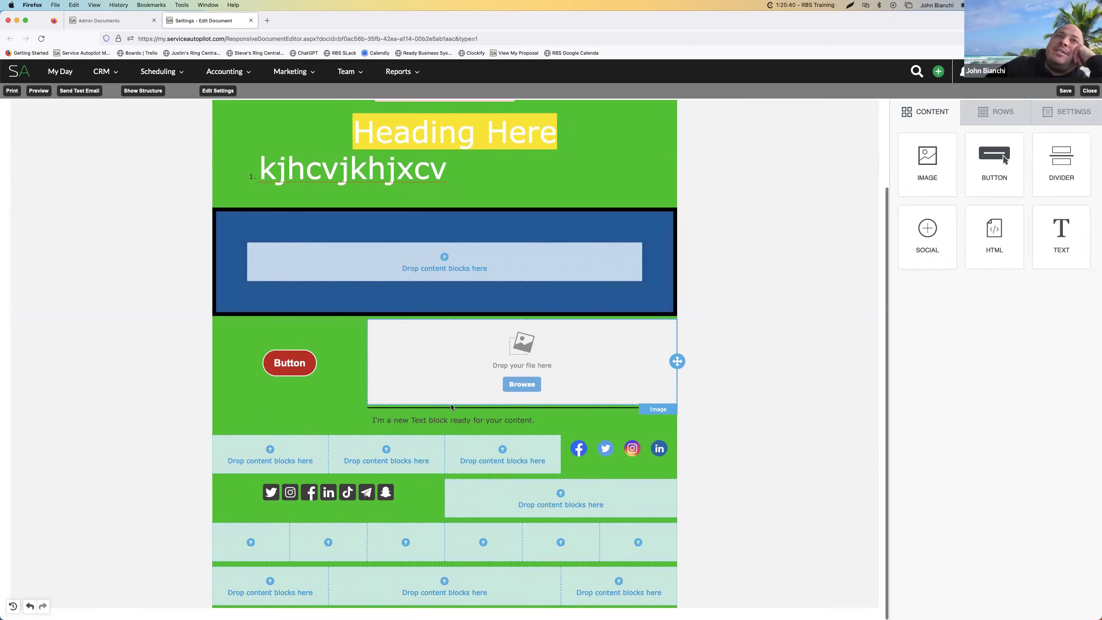
{"action": "scroll", "coordinate": [444, 396], "scroll_direction": "up", "scroll_amount": 3}
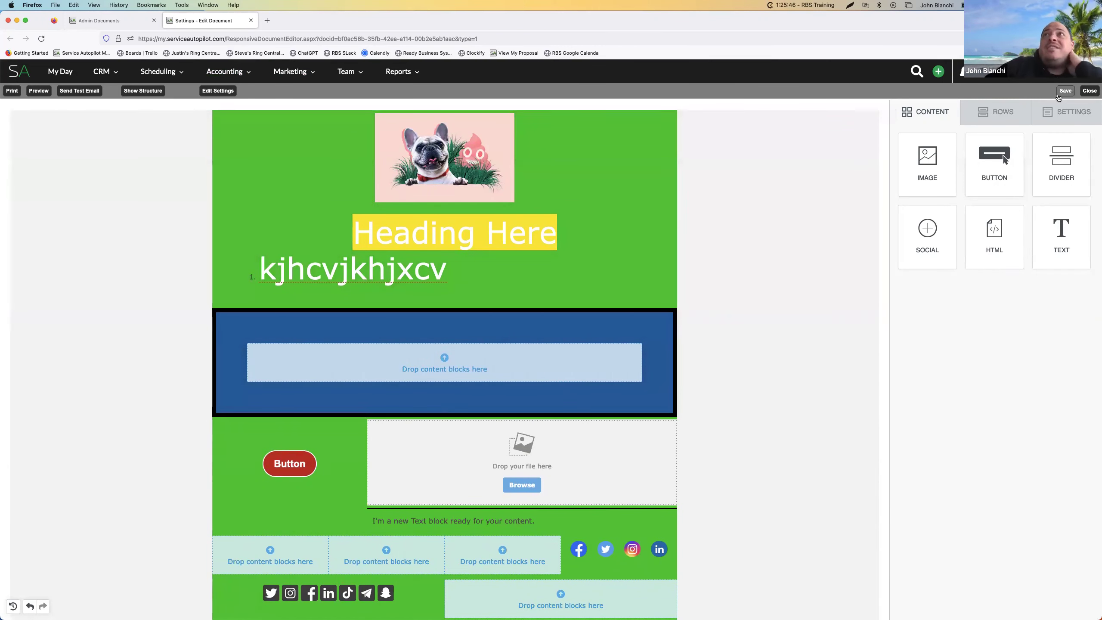
{"action": "mouse_move", "coordinate": [287, 76]}
{"action": "left_click", "coordinate": [282, 98]}
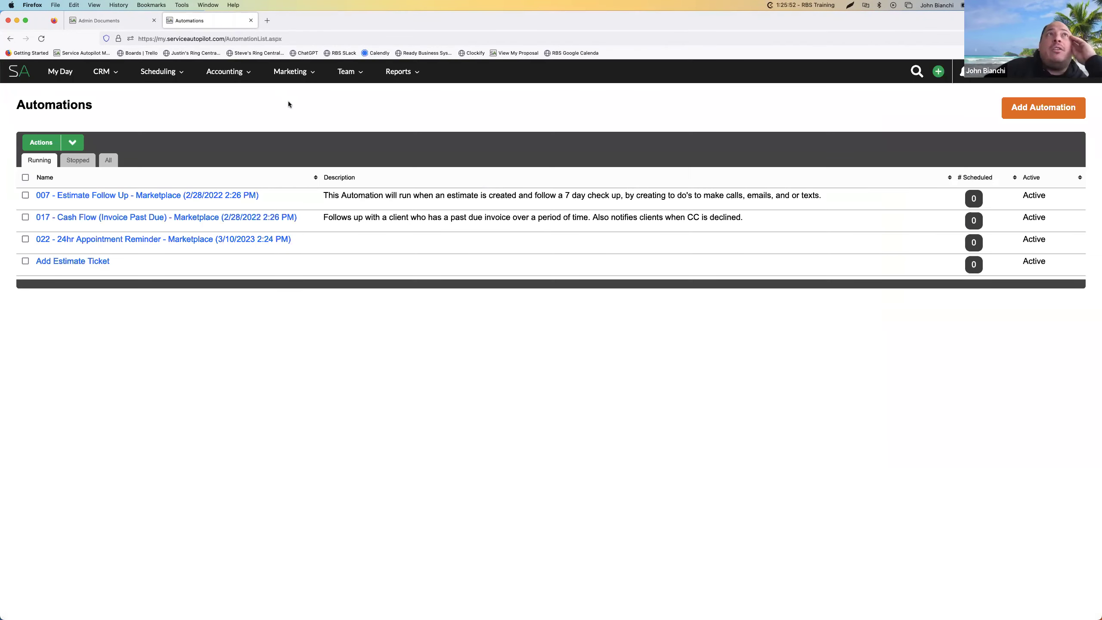
{"action": "left_click", "coordinate": [306, 75]}
Search the account settings for "doc", open the Documents list and close the duplicate browser tab
{"action": "mouse_move", "coordinate": [985, 71]}
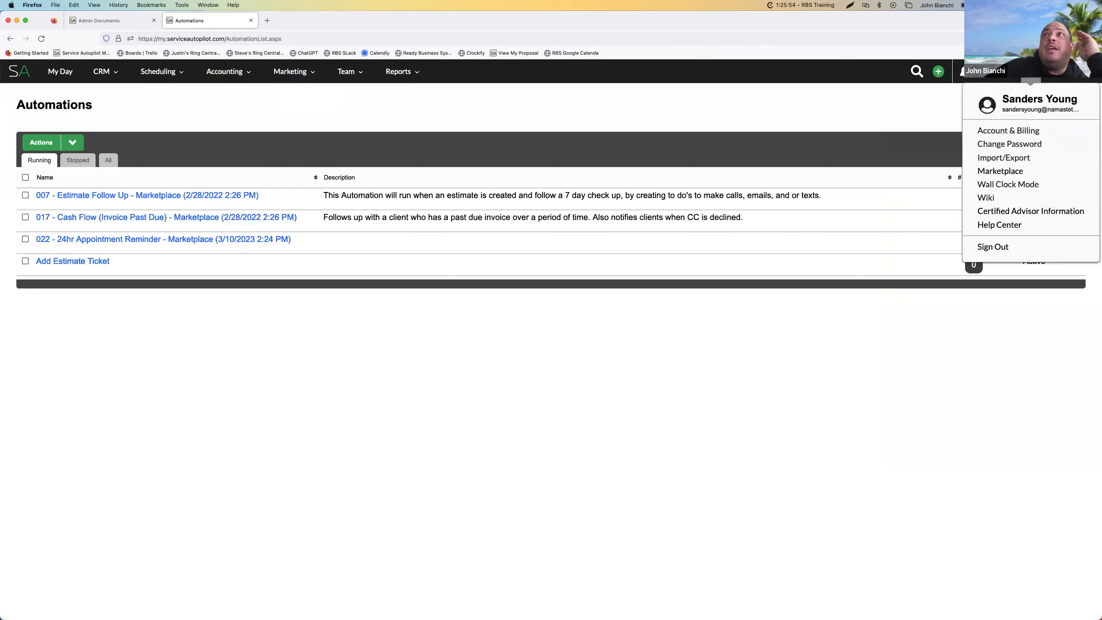
{"action": "left_click", "coordinate": [1001, 169]}
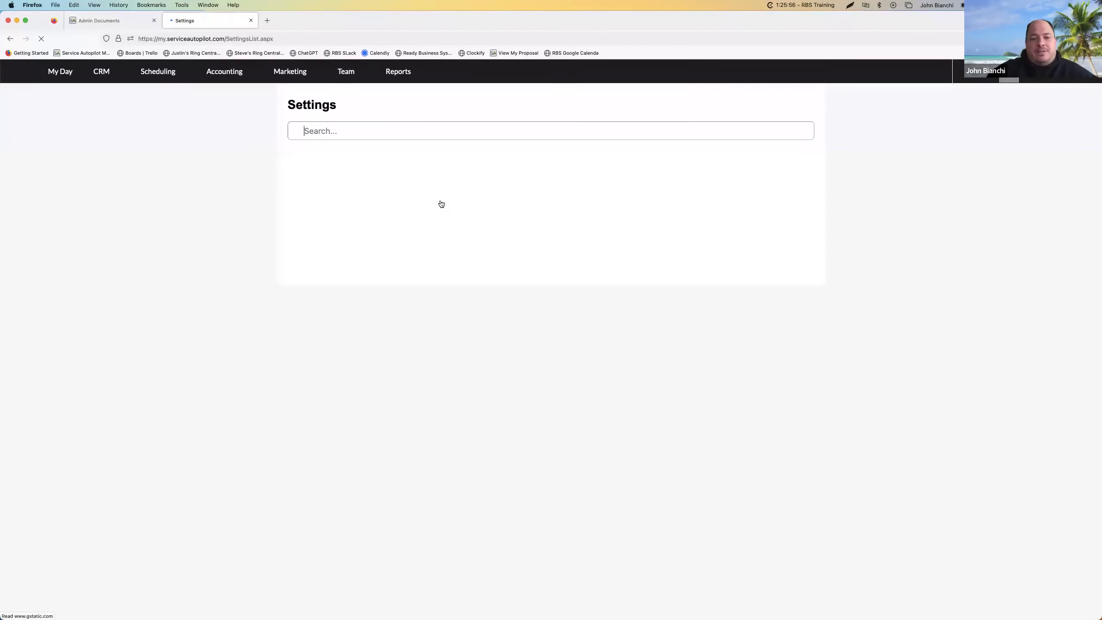
{"action": "type", "text": "doc"}
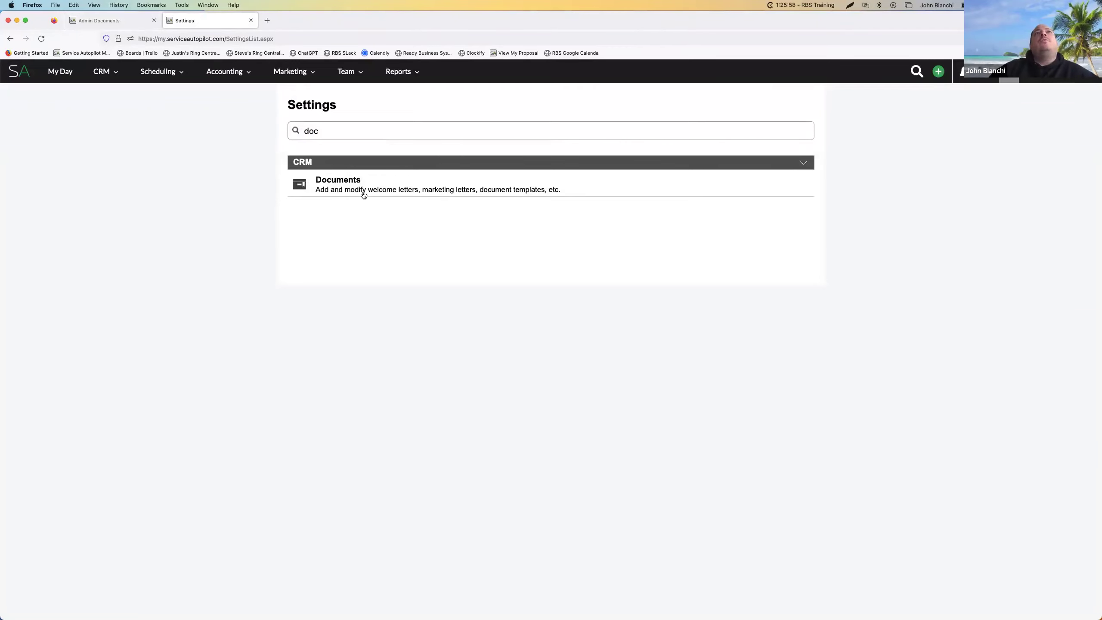
{"action": "left_click", "coordinate": [363, 195]}
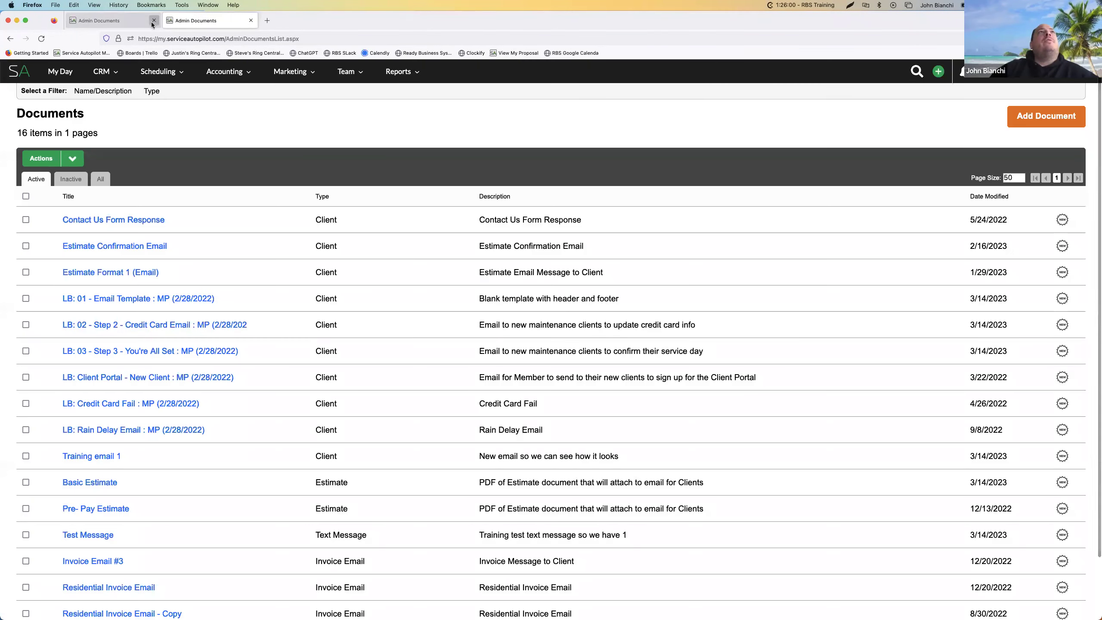
{"action": "left_click", "coordinate": [154, 20]}
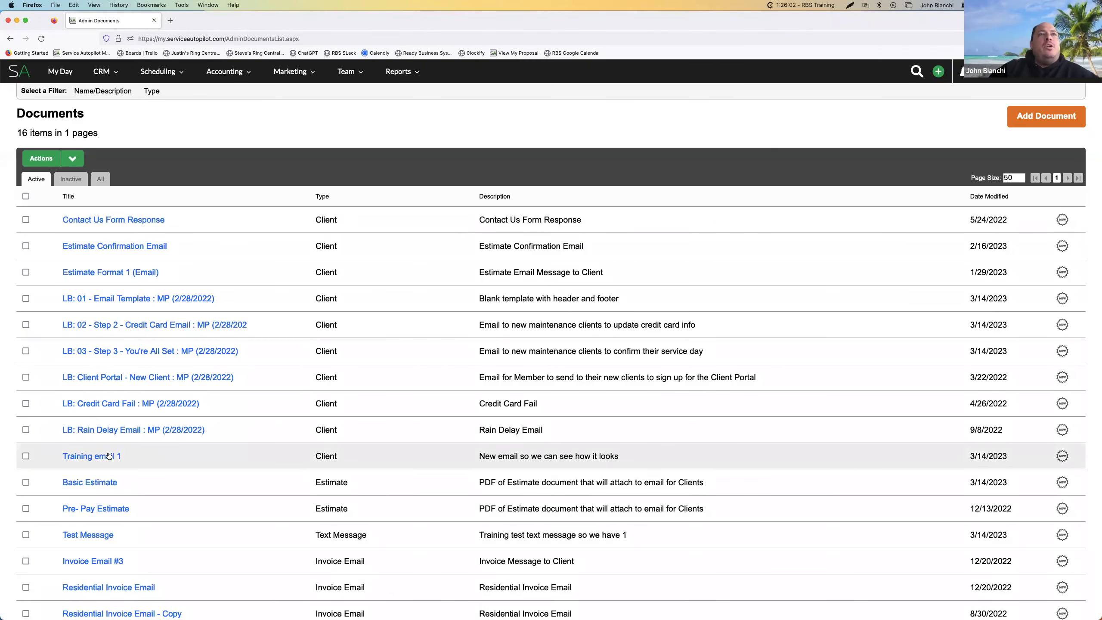
Reopen the Training email 1 document from the Documents list in the document editor
{"action": "scroll", "coordinate": [170, 461], "scroll_direction": "down", "scroll_amount": 2}
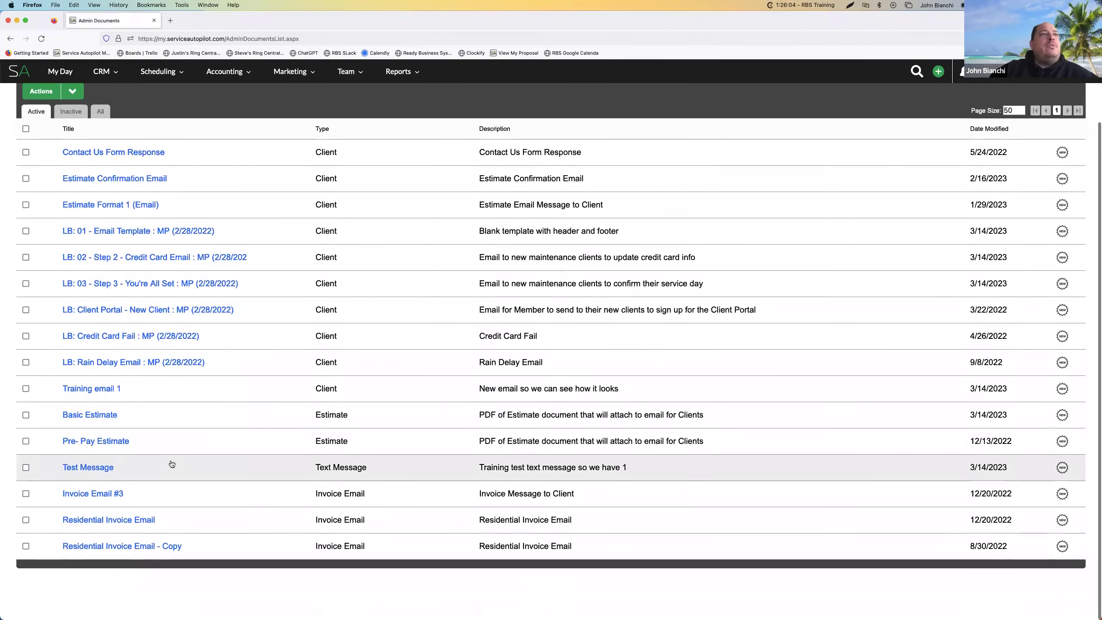
{"action": "scroll", "coordinate": [170, 461], "scroll_direction": "up", "scroll_amount": 2}
{"action": "left_click", "coordinate": [108, 459]}
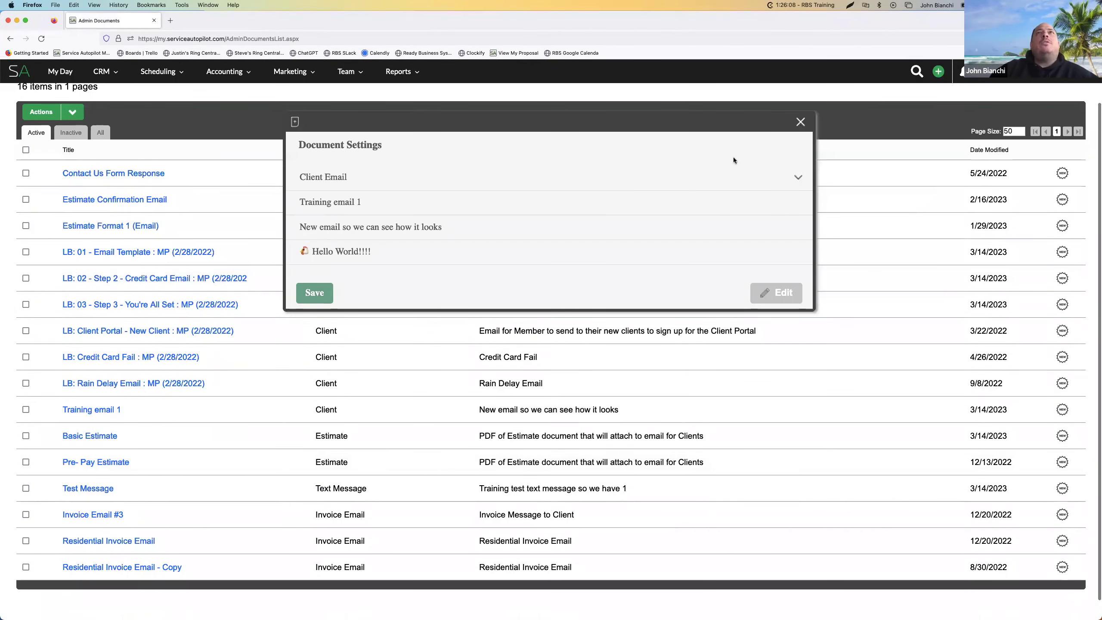
{"action": "left_click", "coordinate": [801, 123]}
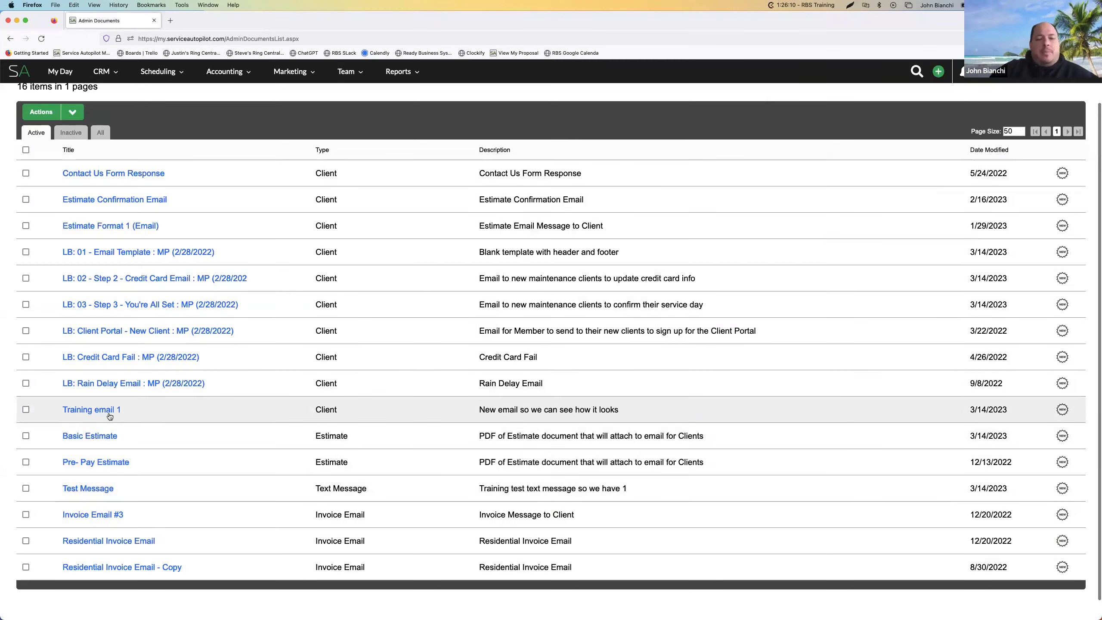
{"action": "left_click", "coordinate": [109, 414]}
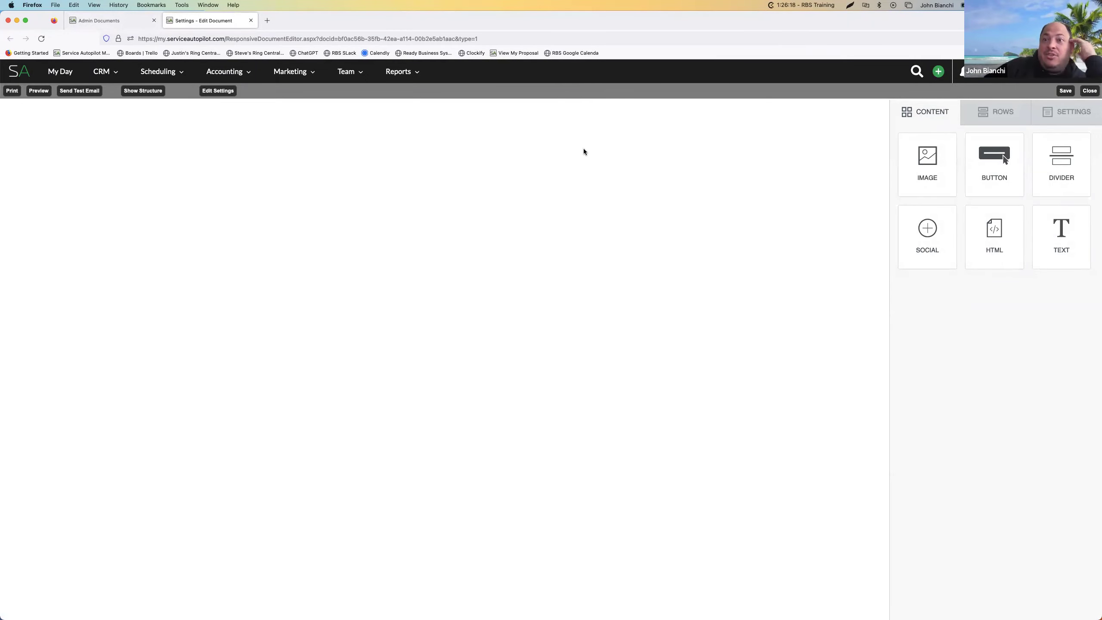
{"action": "left_click", "coordinate": [286, 72]}
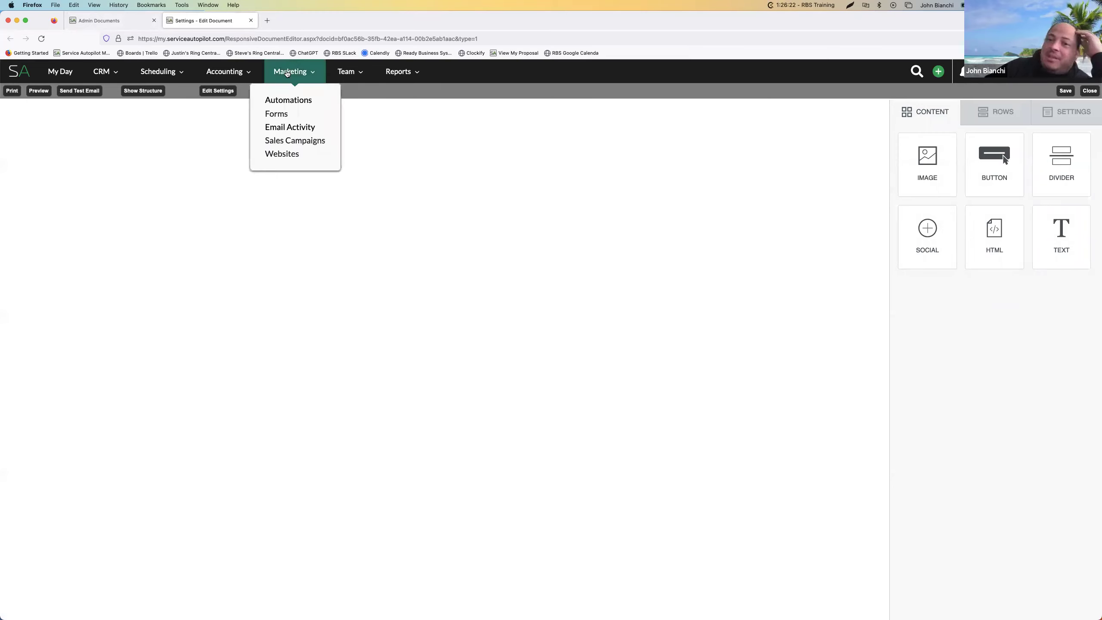
{"action": "left_click", "coordinate": [346, 71]}
{"action": "left_click", "coordinate": [608, 70]}
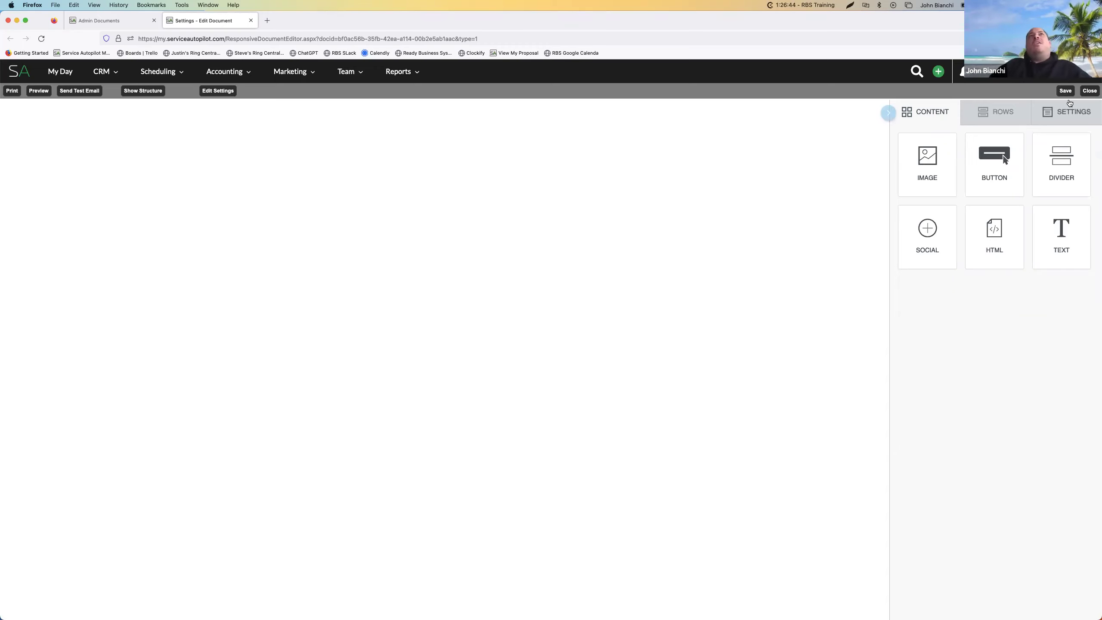
{"action": "mouse_move", "coordinate": [355, 79]}
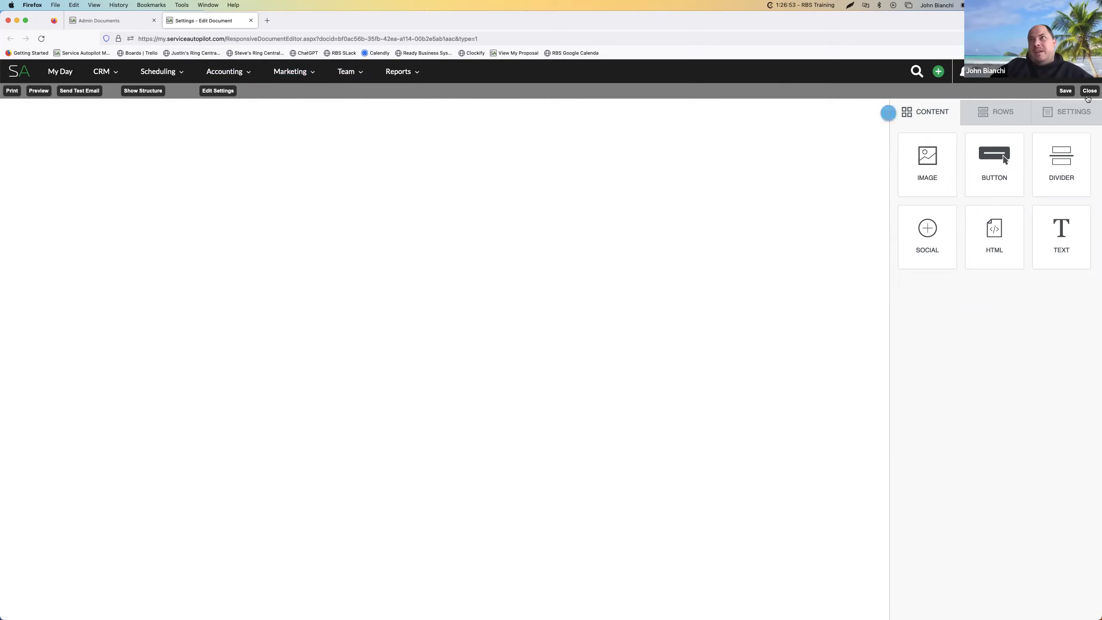
Close the Training email 1 editor and open the LB: 01, LB: 02 and LB: 03 templates in separate browser tabs
{"action": "left_click", "coordinate": [251, 20]}
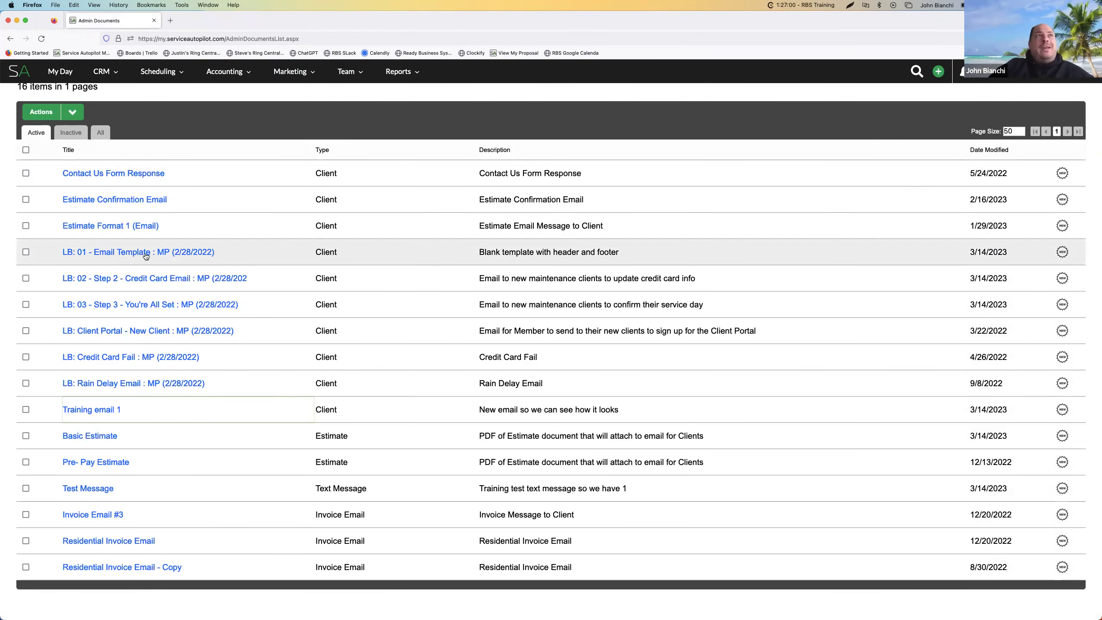
{"action": "left_click", "coordinate": [146, 253]}
{"action": "left_click", "coordinate": [114, 22]}
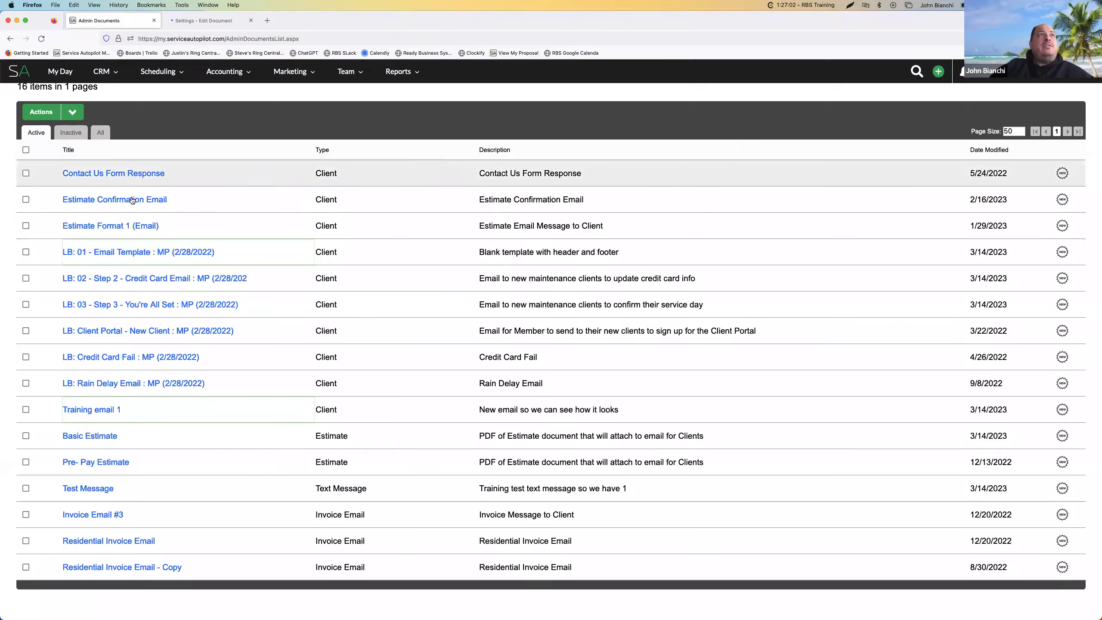
{"action": "left_click", "coordinate": [148, 279]}
{"action": "left_click", "coordinate": [127, 22]}
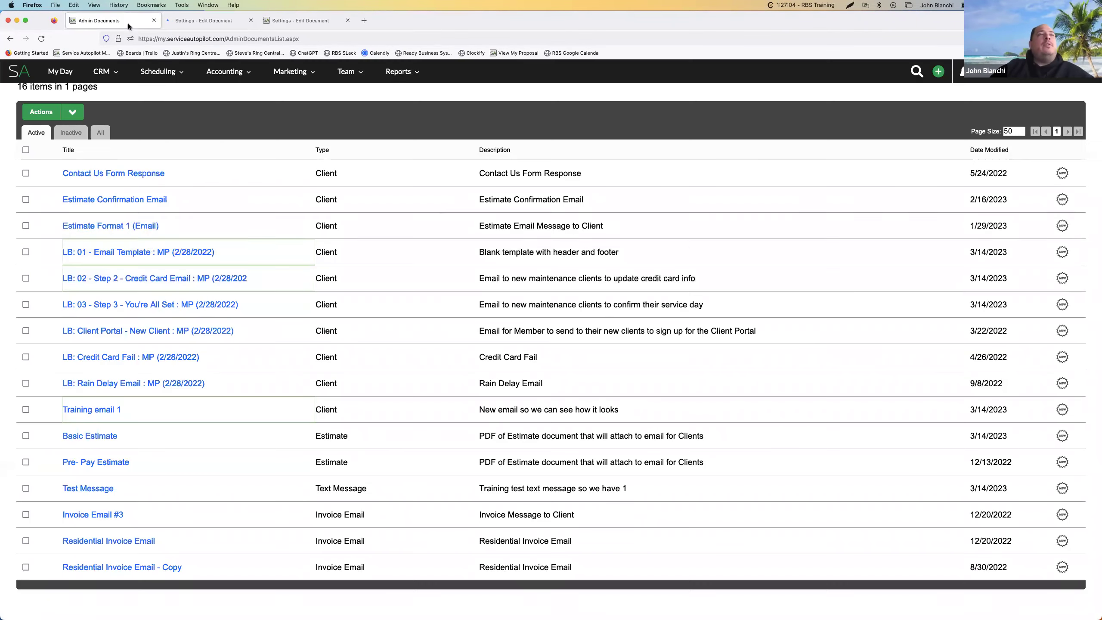
{"action": "left_click", "coordinate": [217, 305]}
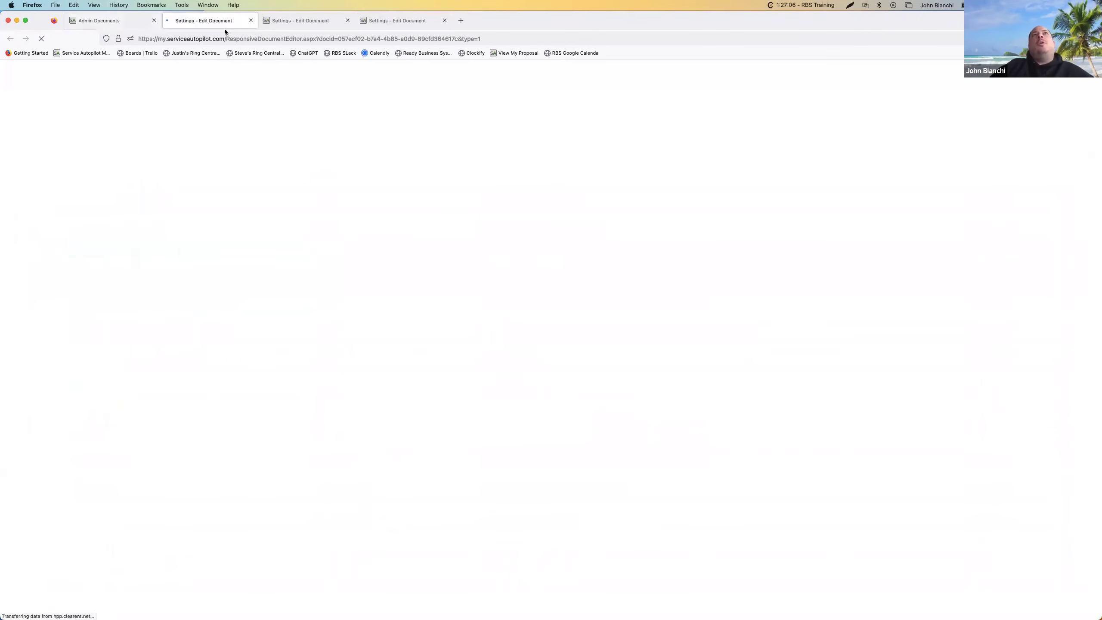
{"action": "left_click", "coordinate": [122, 22]}
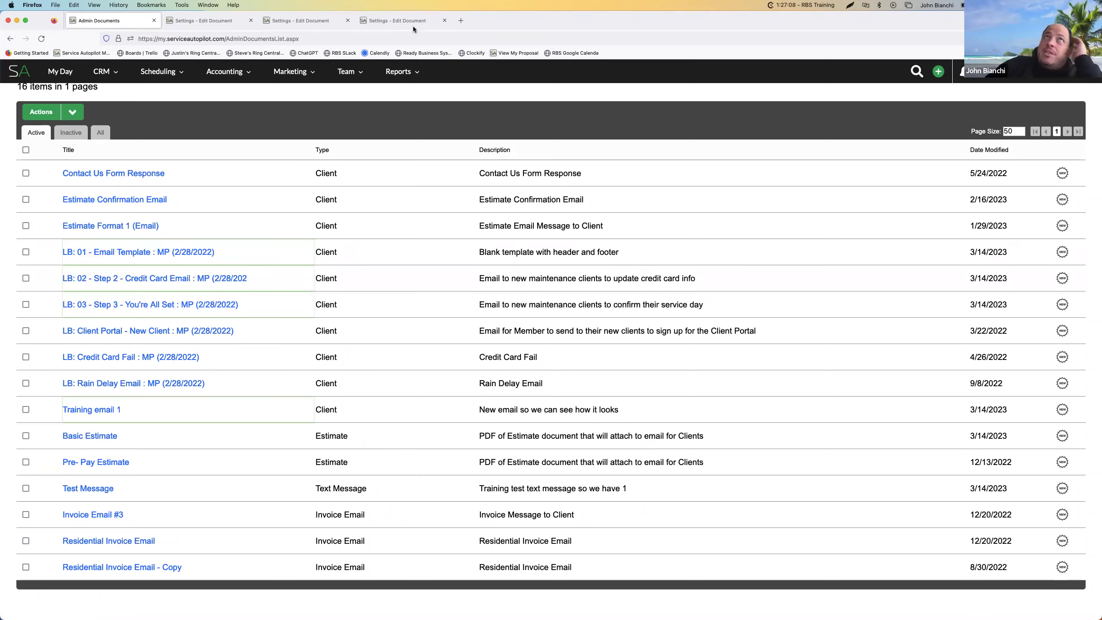
Look through the three opened templates and return to the Documents list
{"action": "left_click", "coordinate": [406, 22]}
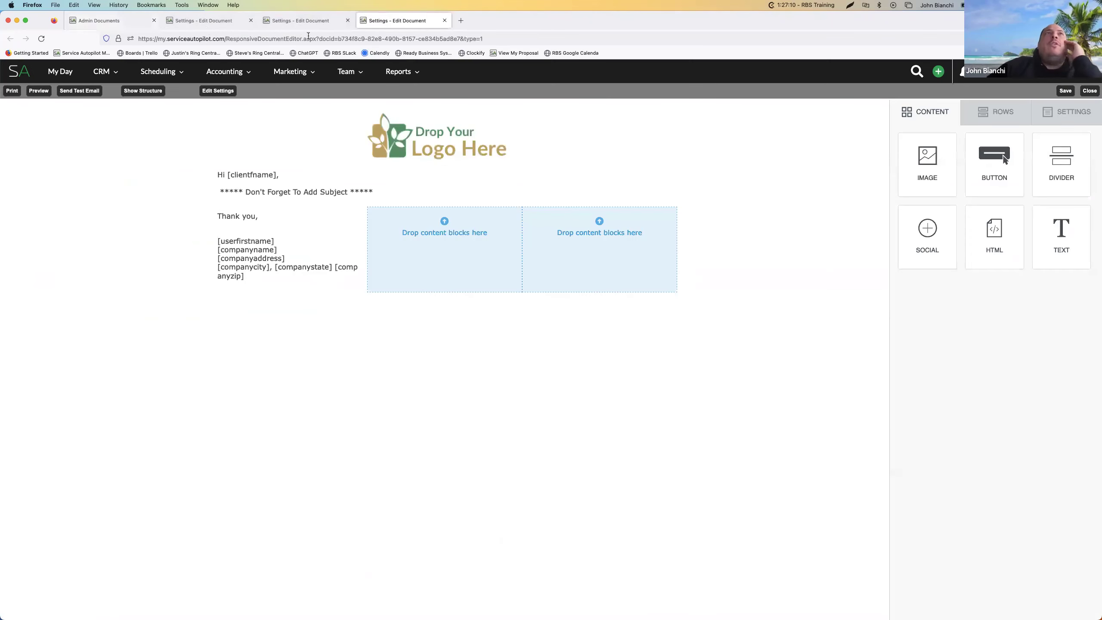
{"action": "left_click", "coordinate": [304, 22]}
{"action": "left_click", "coordinate": [195, 27]}
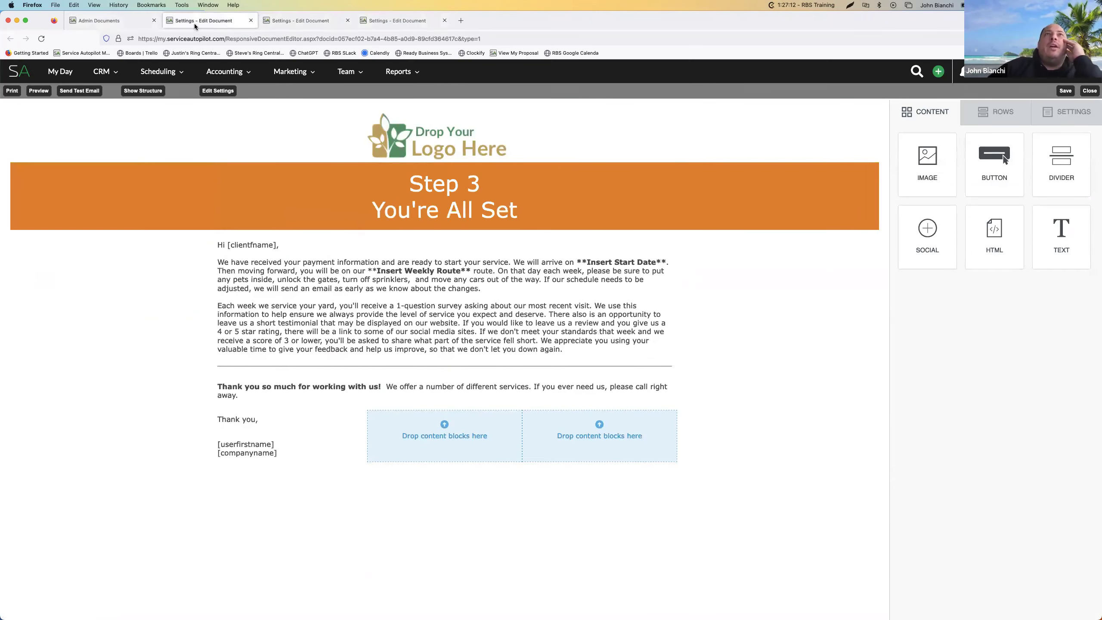
{"action": "left_click", "coordinate": [127, 23]}
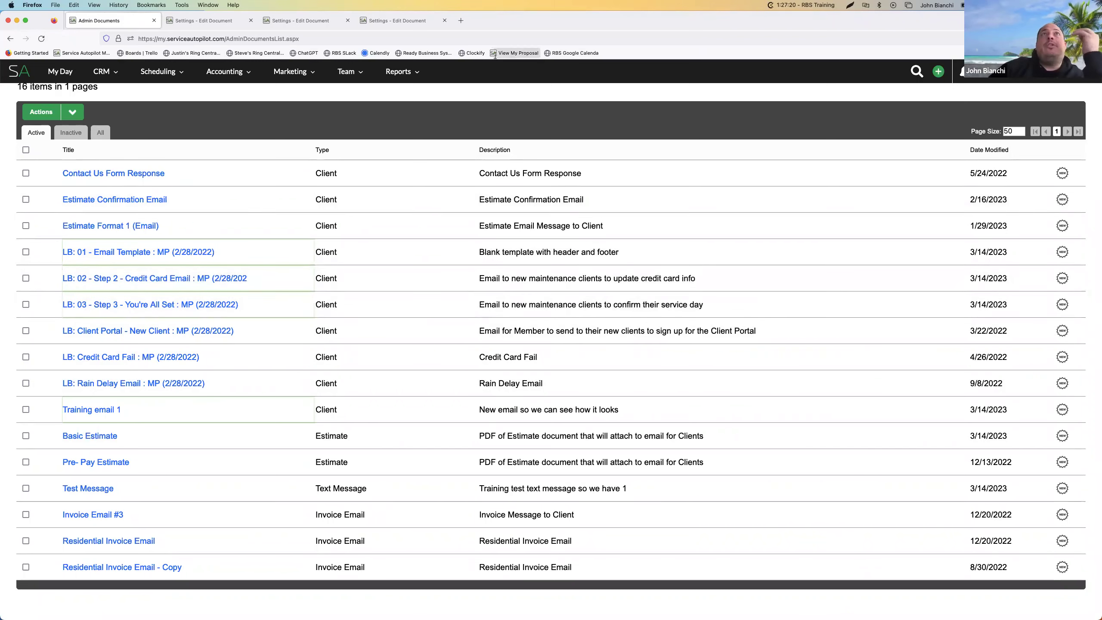
Compare the LB: 01 Email Template with its Documents list entry and inspect the properties of its logo image block
{"action": "left_click", "coordinate": [415, 22]}
{"action": "left_click", "coordinate": [118, 23]}
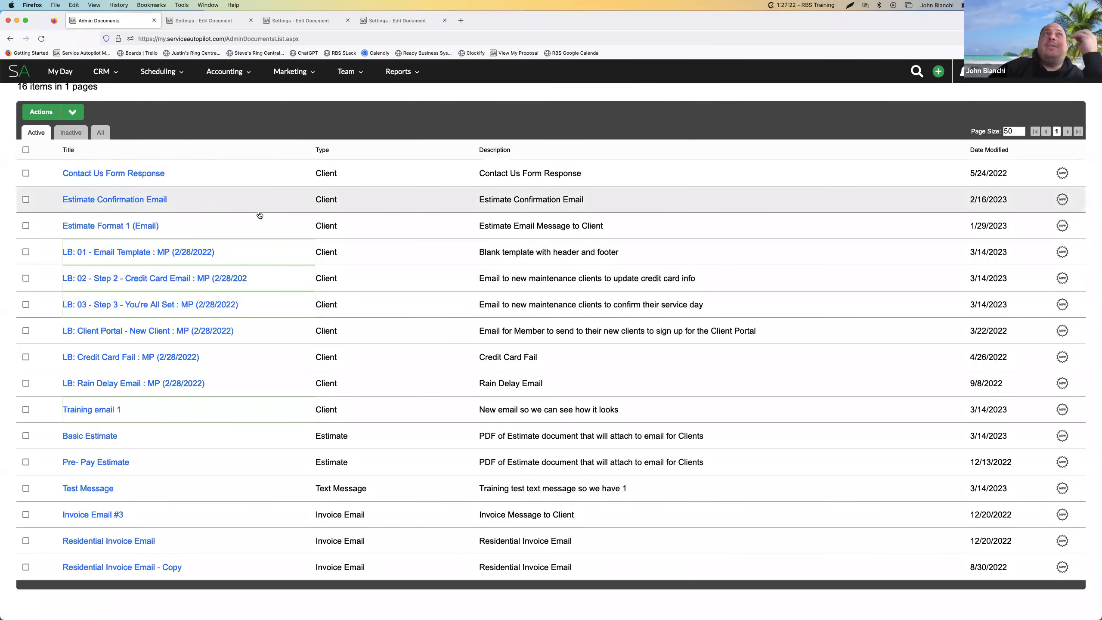
{"action": "scroll", "coordinate": [347, 235], "scroll_direction": "up", "scroll_amount": 2}
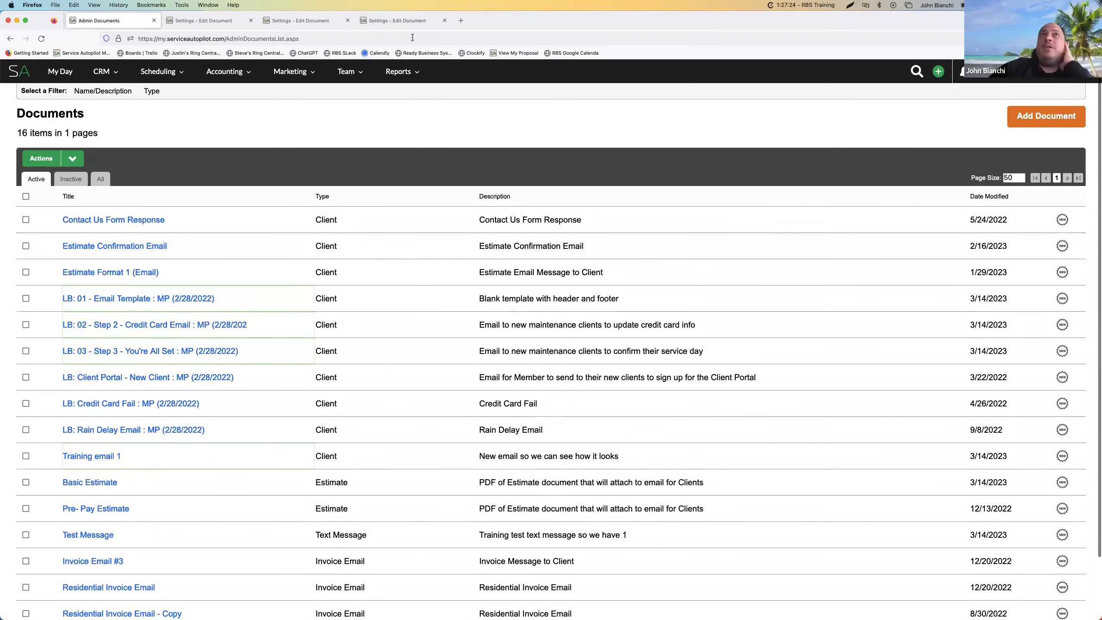
{"action": "left_click", "coordinate": [412, 22]}
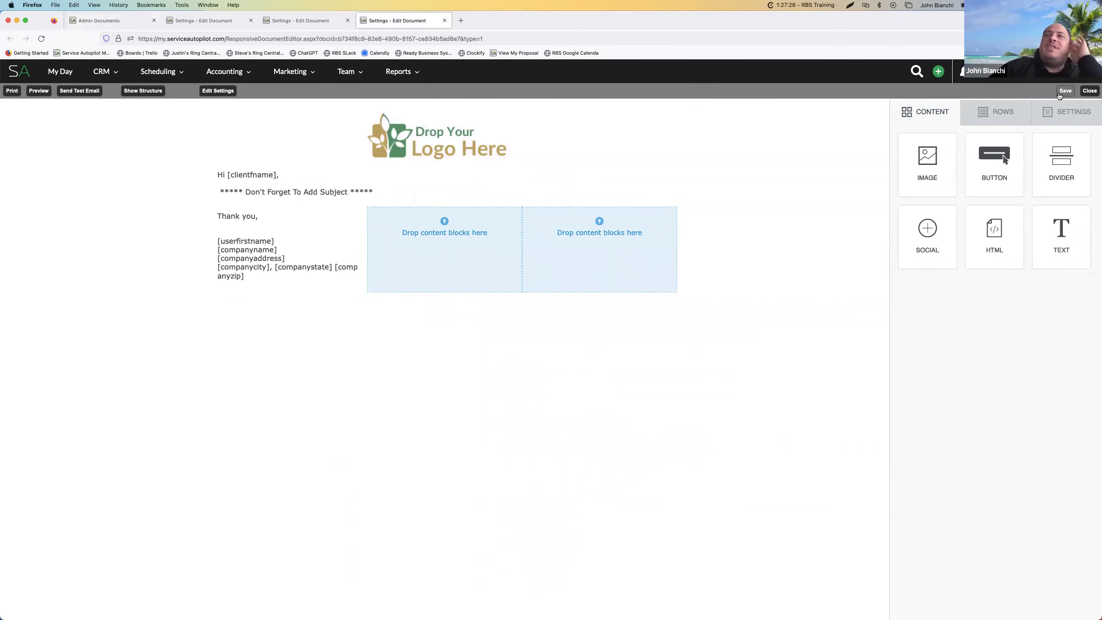
{"action": "left_click", "coordinate": [92, 20]}
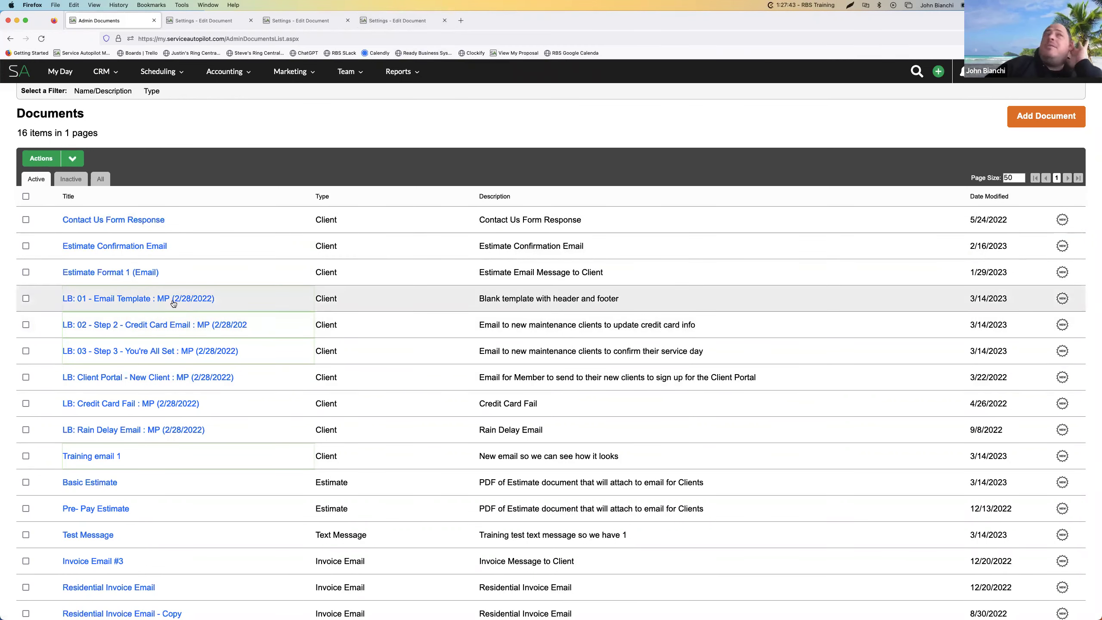
{"action": "left_click", "coordinate": [406, 20]}
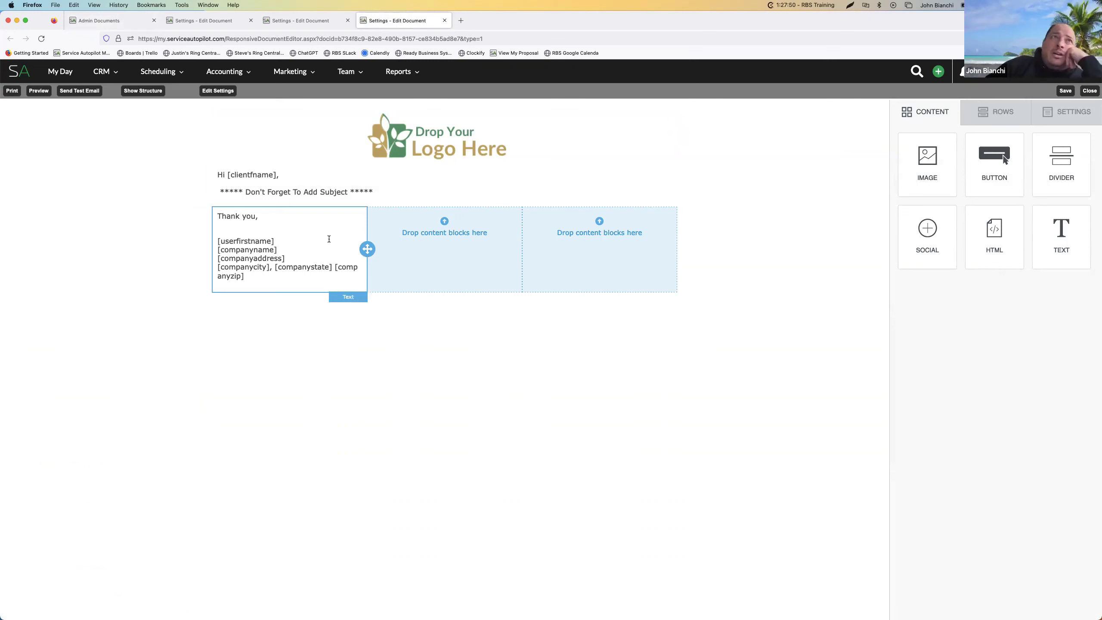
{"action": "left_click", "coordinate": [459, 139]}
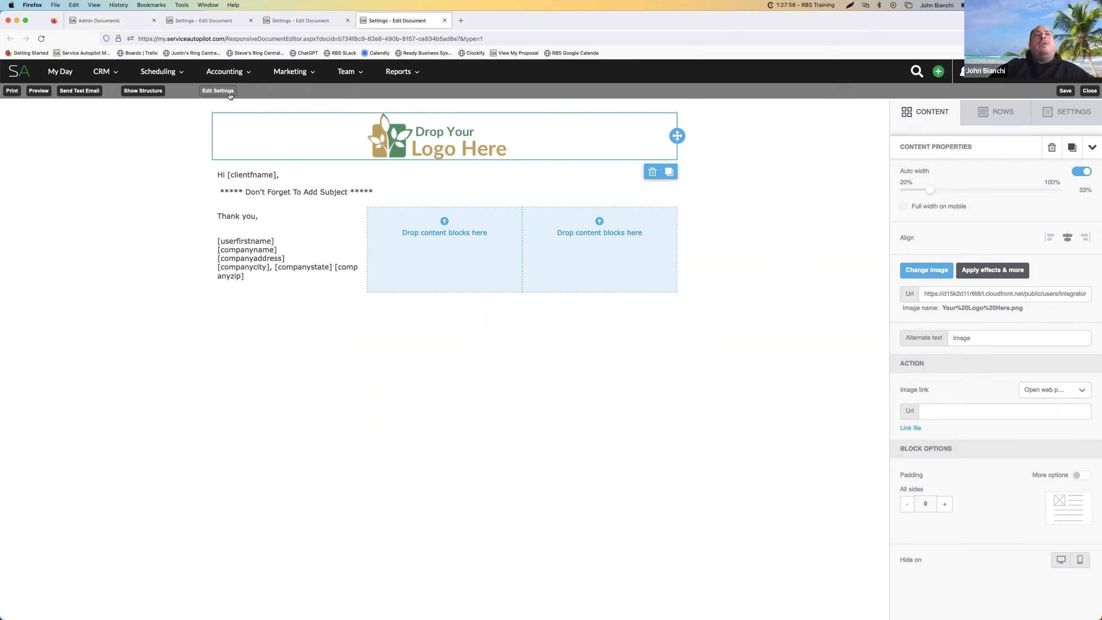
{"action": "left_click", "coordinate": [104, 21]}
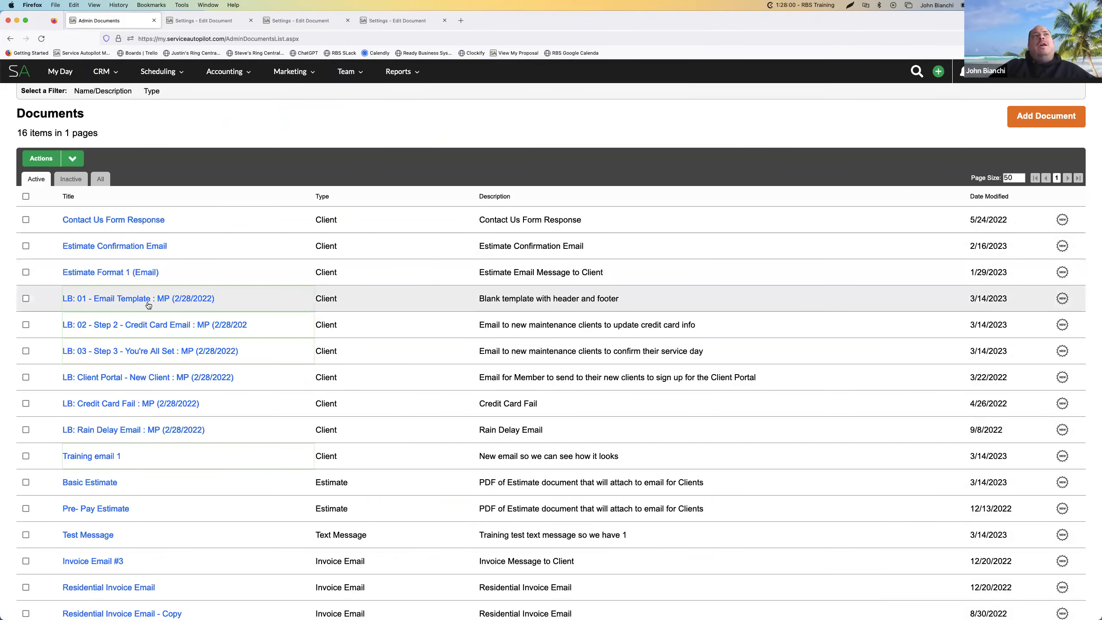
Change the LB: 01 template's title to "01 - Email Template" in its document settings and save them
{"action": "left_click", "coordinate": [417, 21]}
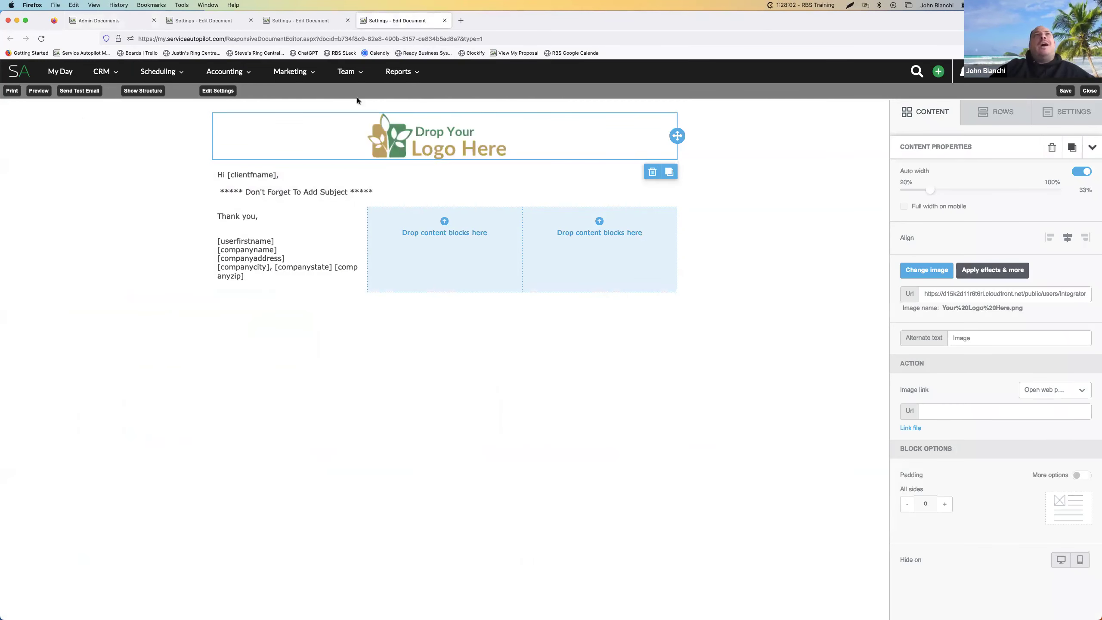
{"action": "mouse_move", "coordinate": [412, 79]}
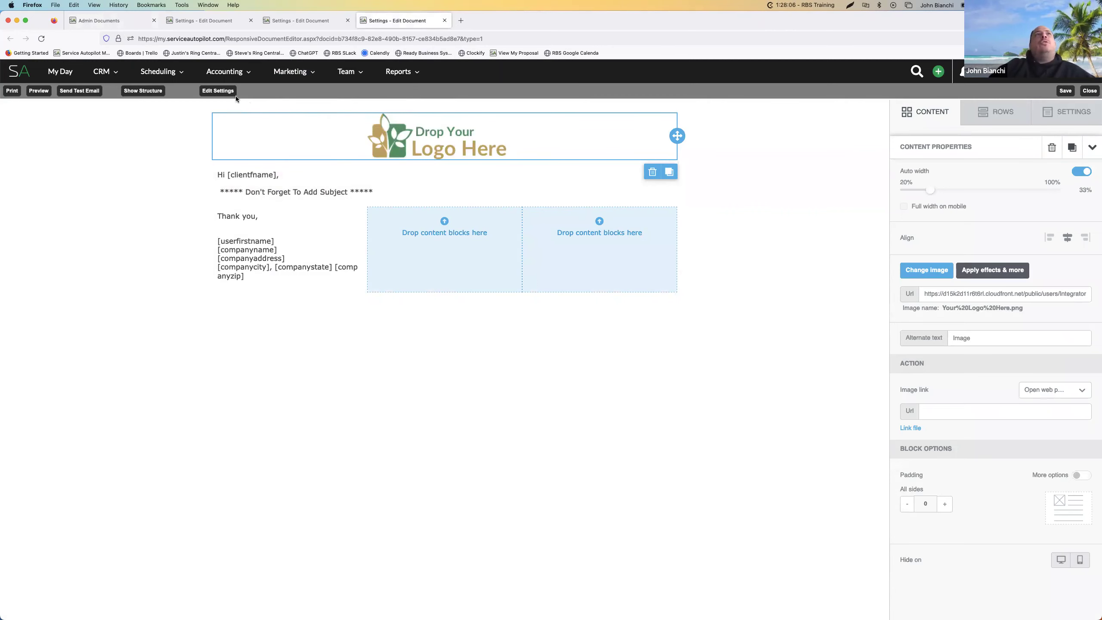
{"action": "left_click", "coordinate": [218, 92]}
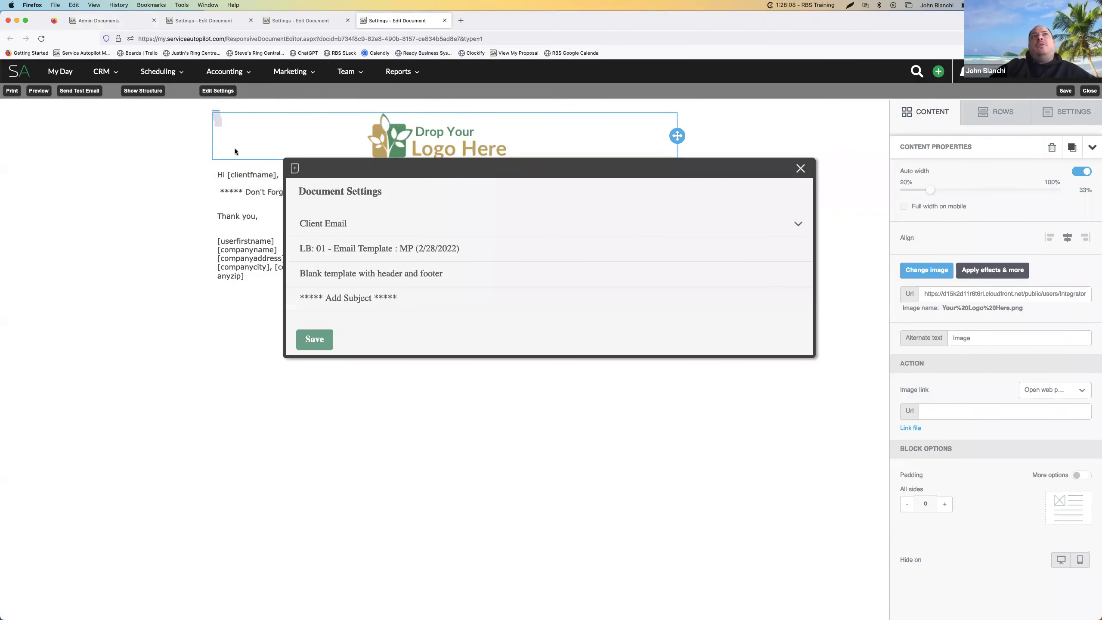
{"action": "left_click", "coordinate": [333, 252]}
{"action": "left_click", "coordinate": [332, 252]}
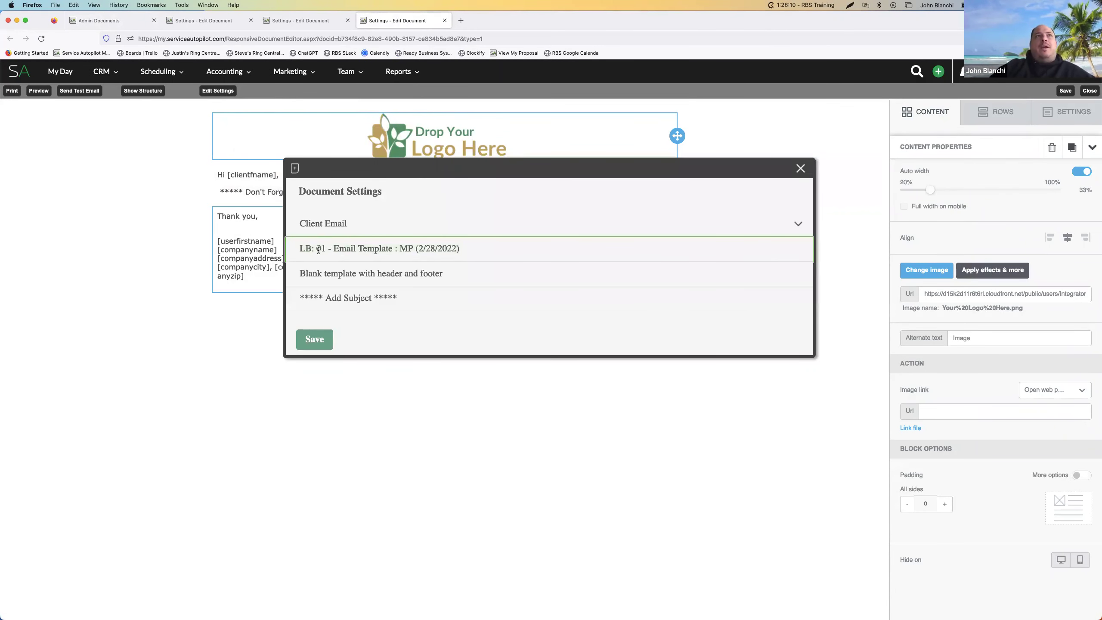
{"action": "key", "text": "BackSpace"}
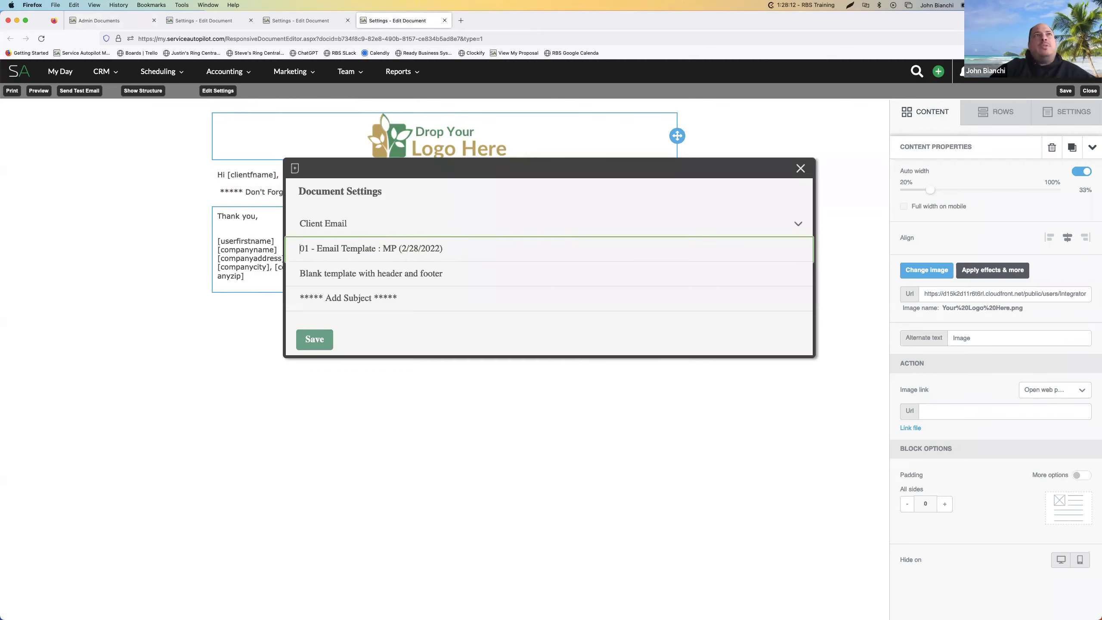
{"action": "left_click_drag", "start_coordinate": [448, 249], "coordinate": [361, 251]}
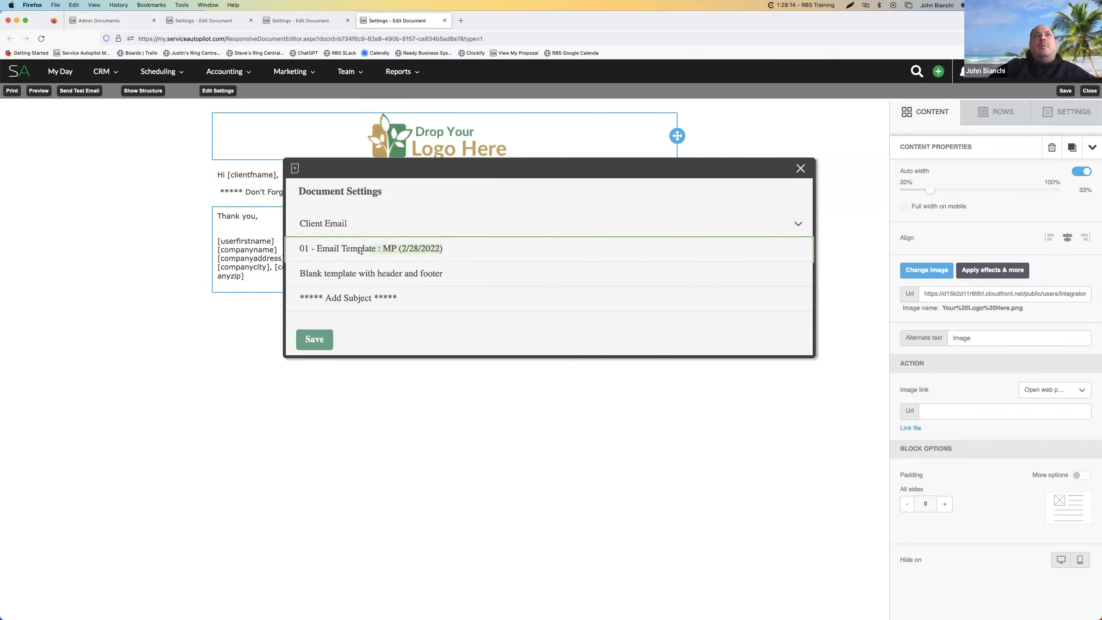
{"action": "key", "text": "BackSpace"}
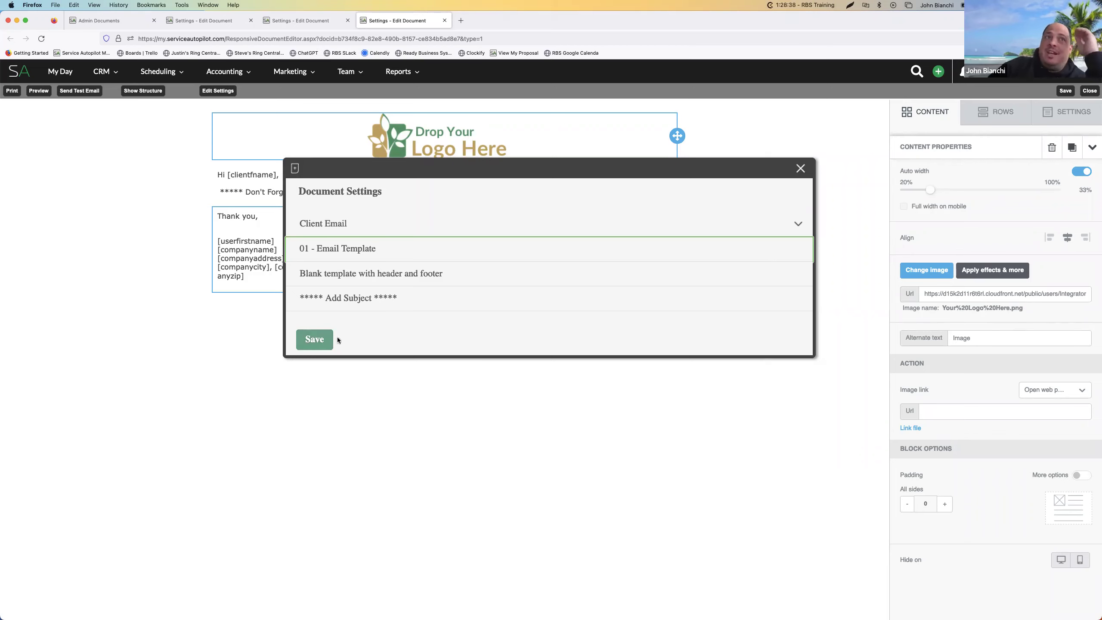
{"action": "left_click", "coordinate": [315, 339]}
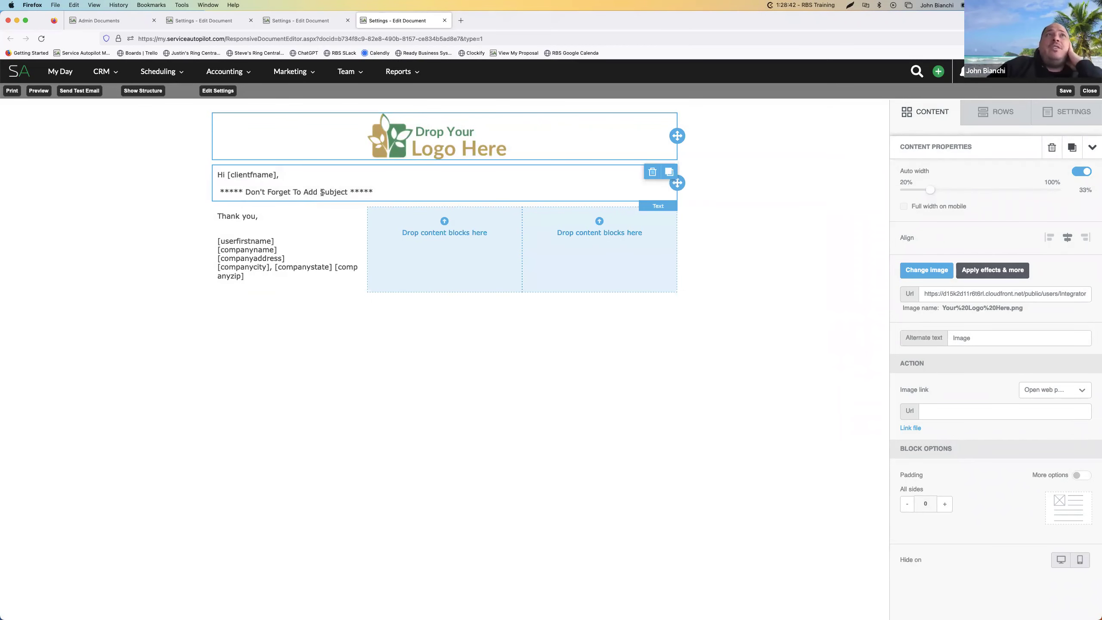
Highlight the "Don't Forget To Add Subject" line in the greeting text block and clear the selection
{"action": "left_click", "coordinate": [345, 194]}
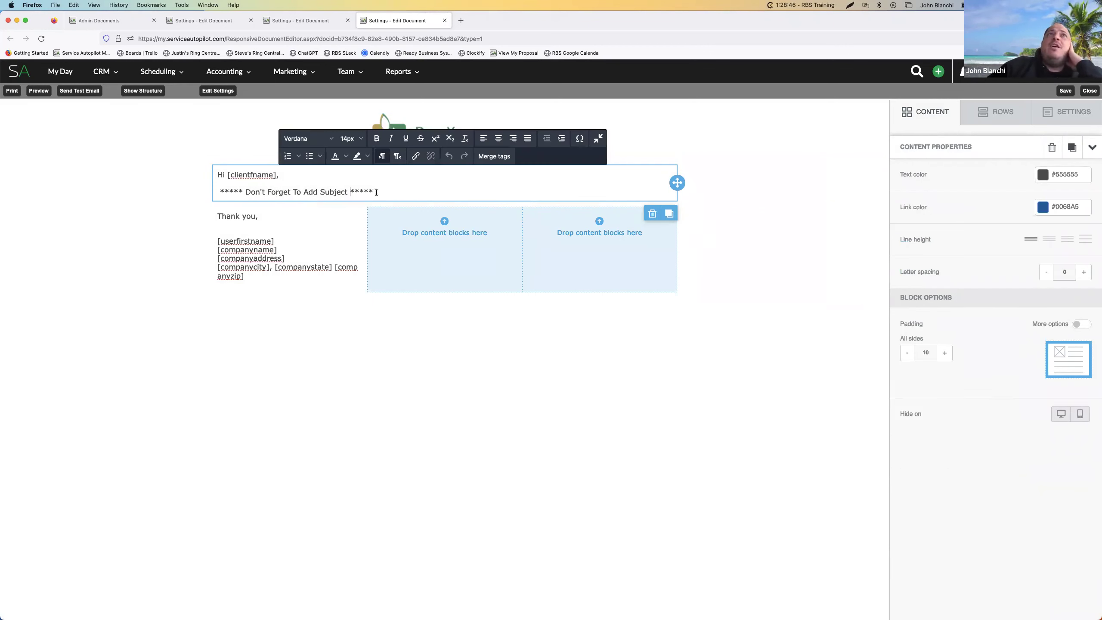
{"action": "left_click_drag", "start_coordinate": [376, 193], "coordinate": [229, 194]}
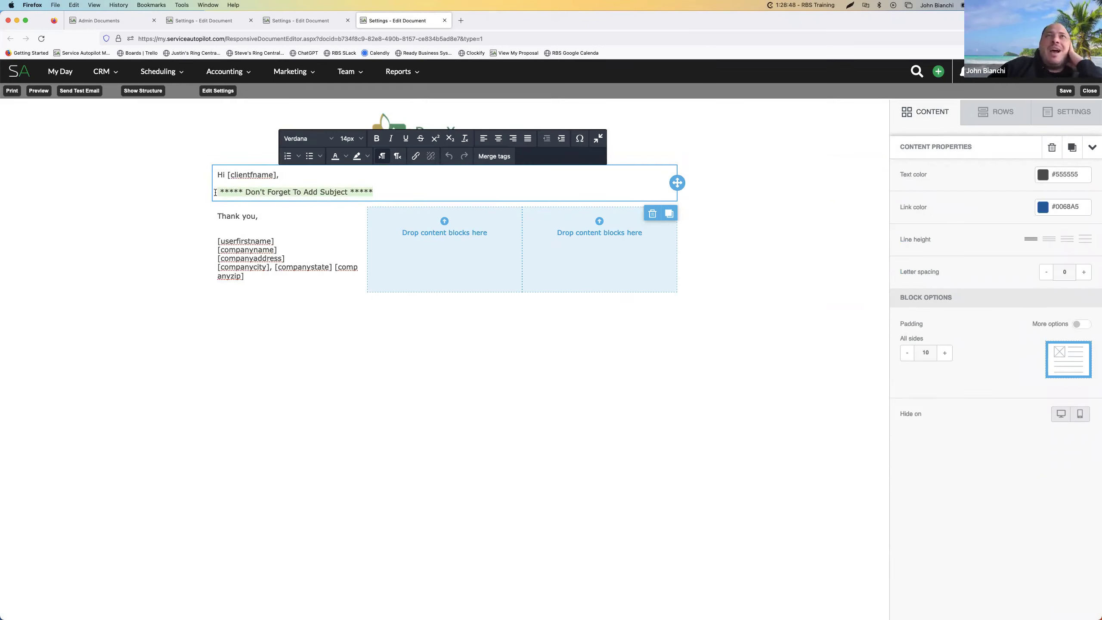
{"action": "left_click", "coordinate": [359, 362]}
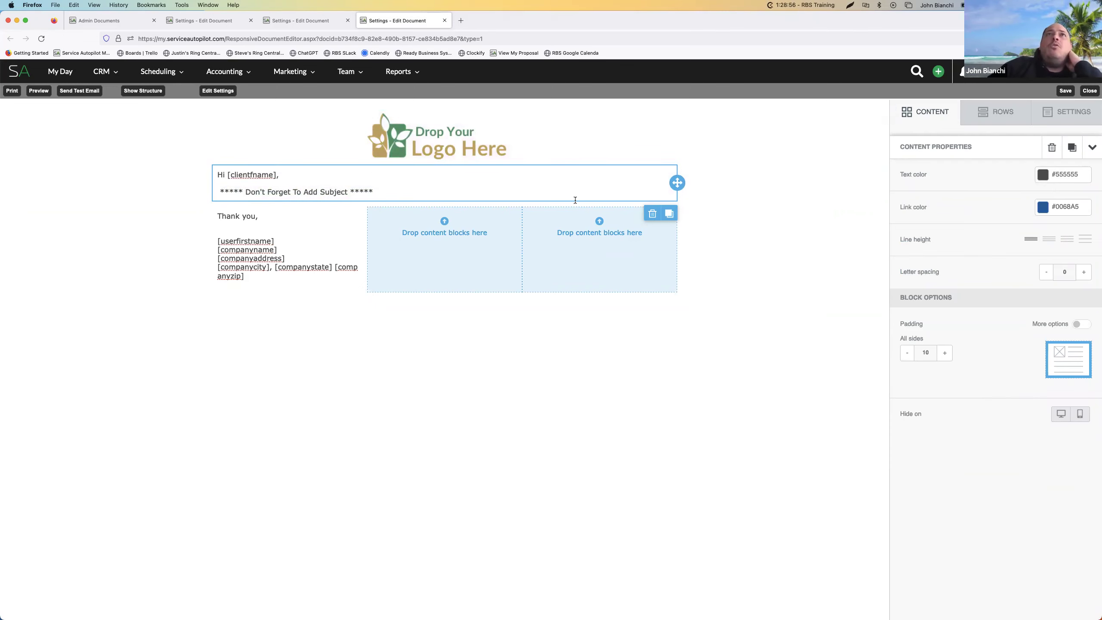
Add a single-column row between the greeting and the signature and place a new Text block in it
{"action": "left_click", "coordinate": [999, 114]}
{"action": "left_click_drag", "start_coordinate": [957, 162], "coordinate": [575, 201]}
{"action": "left_click", "coordinate": [926, 112]}
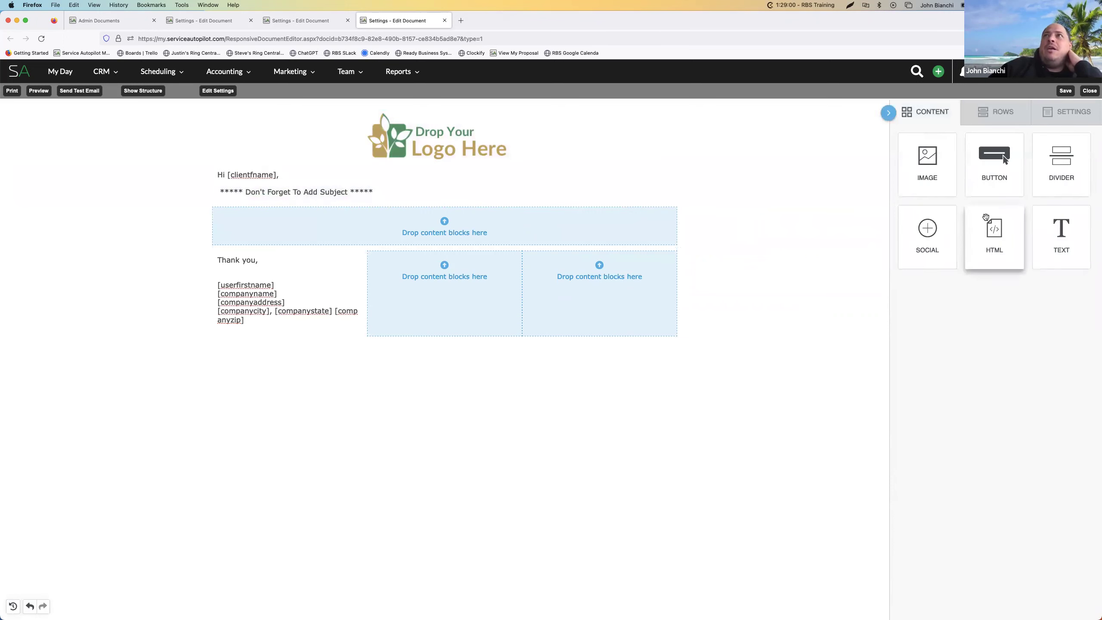
{"action": "left_click_drag", "start_coordinate": [1062, 237], "coordinate": [454, 209]}
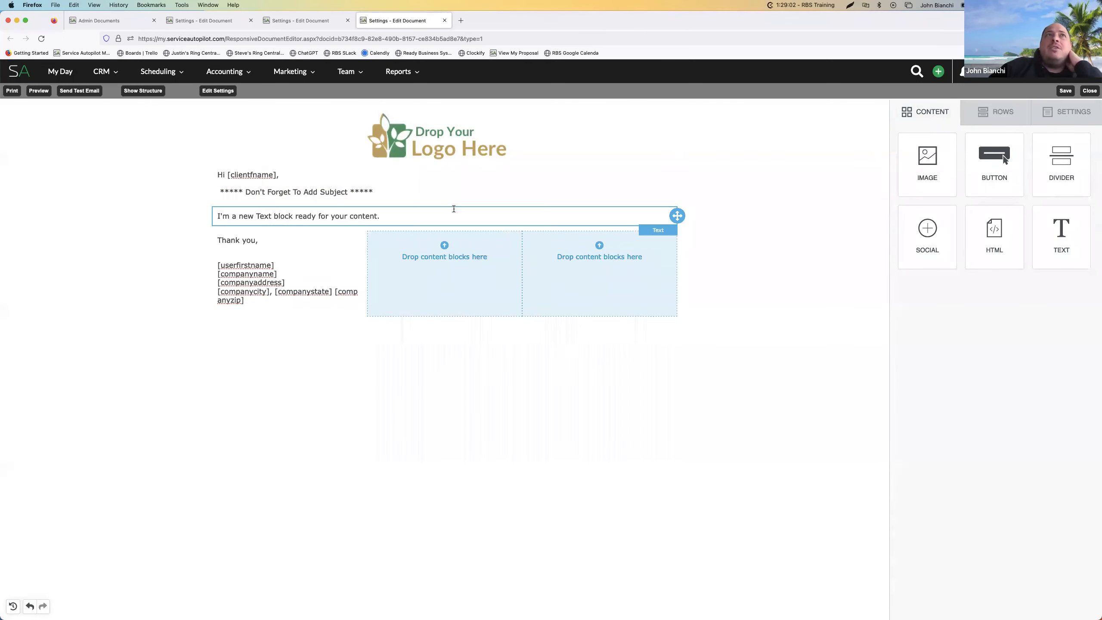
Highlight the subject reminder line in the greeting block and place the text cursor in the new Text block
{"action": "left_click_drag", "start_coordinate": [291, 214], "coordinate": [217, 215]}
{"action": "left_click", "coordinate": [298, 198]}
{"action": "left_click", "coordinate": [251, 193]}
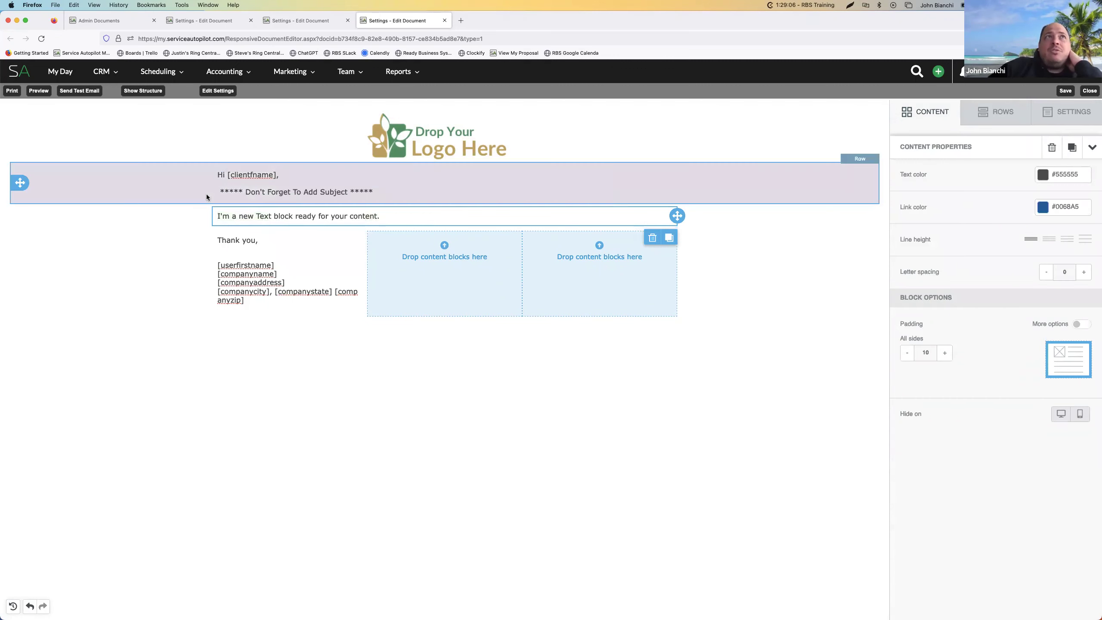
{"action": "left_click", "coordinate": [243, 192]}
{"action": "triple_click", "coordinate": [242, 192]}
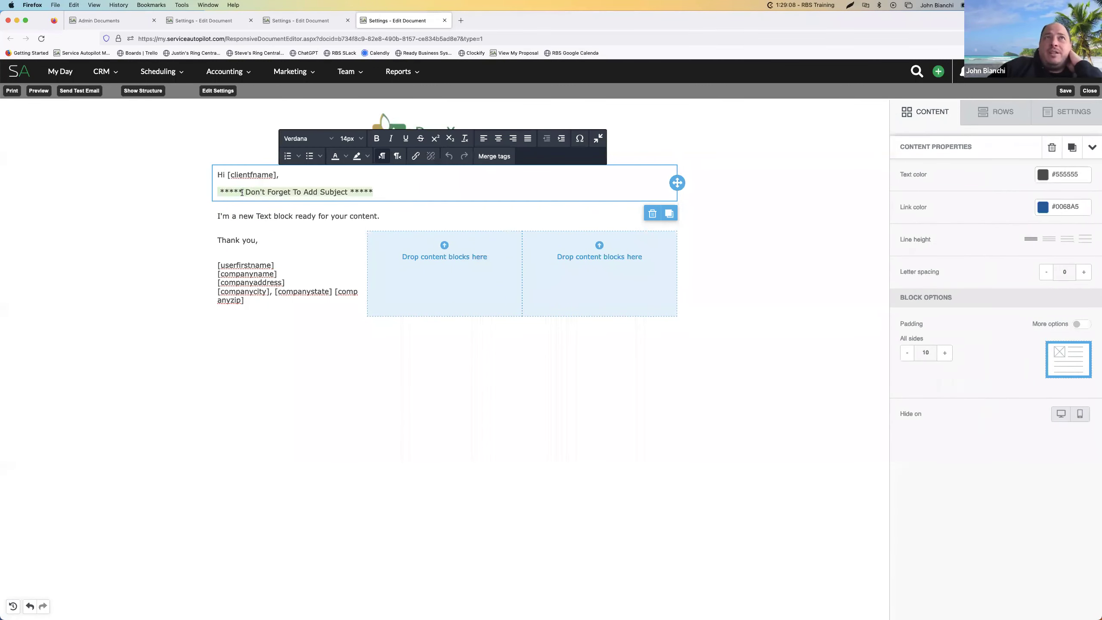
{"action": "left_click", "coordinate": [276, 218]}
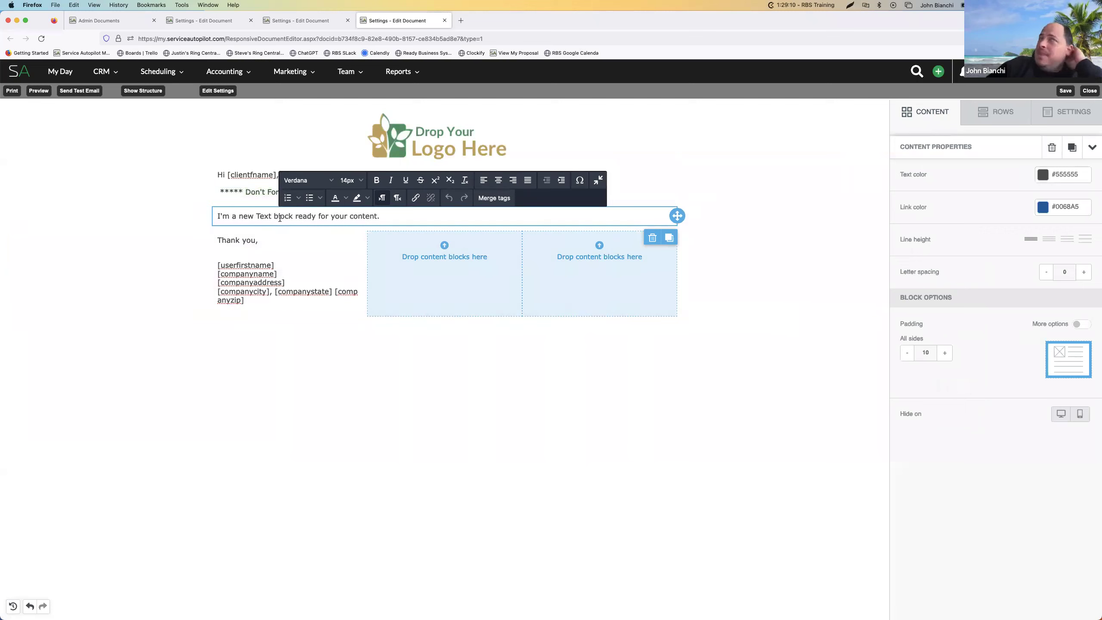
{"action": "left_click", "coordinate": [280, 218]}
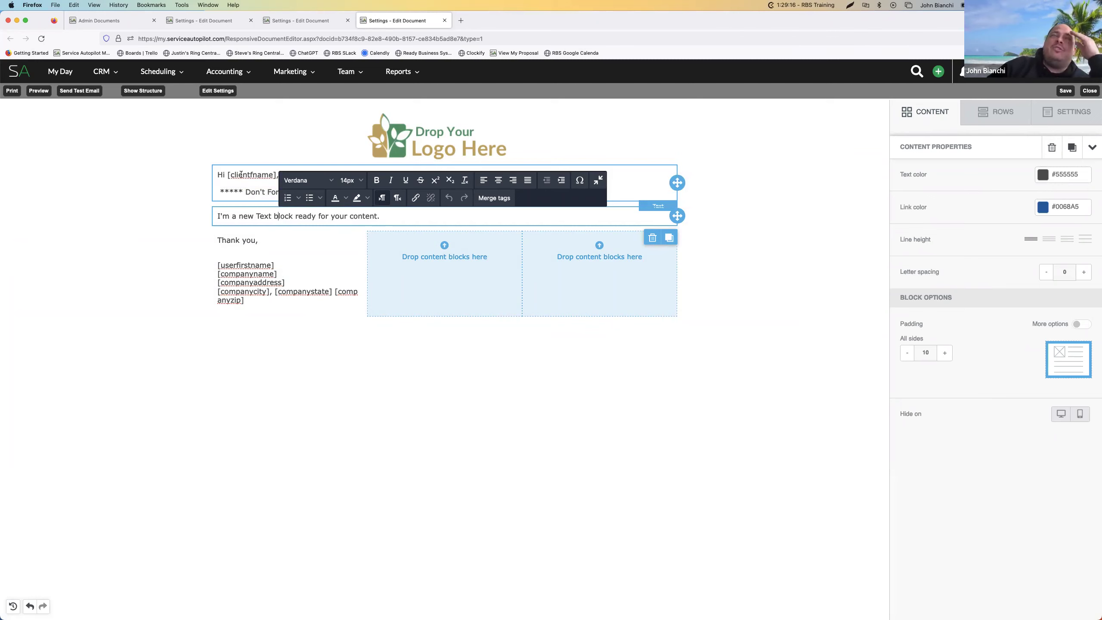
Try replacing the header logo with the service-autopilot-by-xplor.svg image from the file manager
{"action": "left_click", "coordinate": [428, 372]}
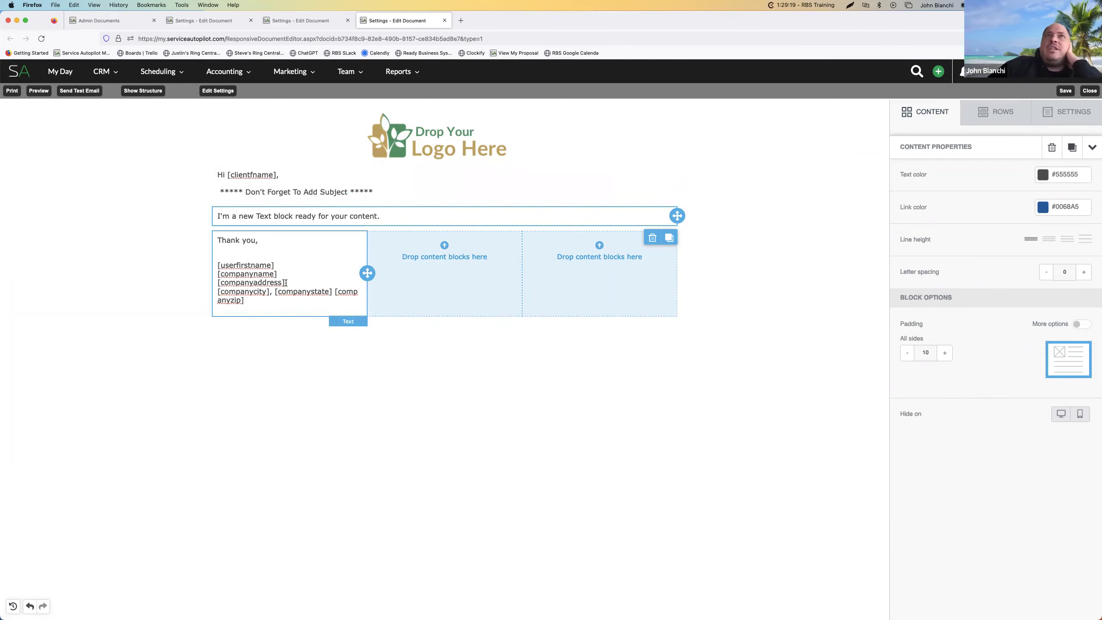
{"action": "left_click", "coordinate": [447, 146]}
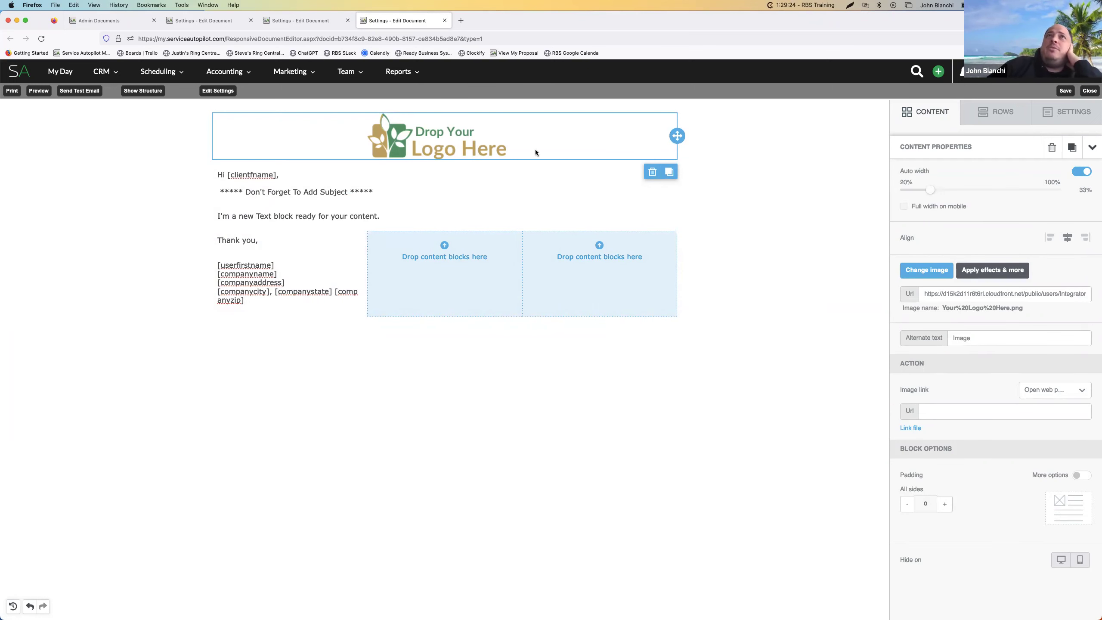
{"action": "left_click", "coordinate": [918, 269]}
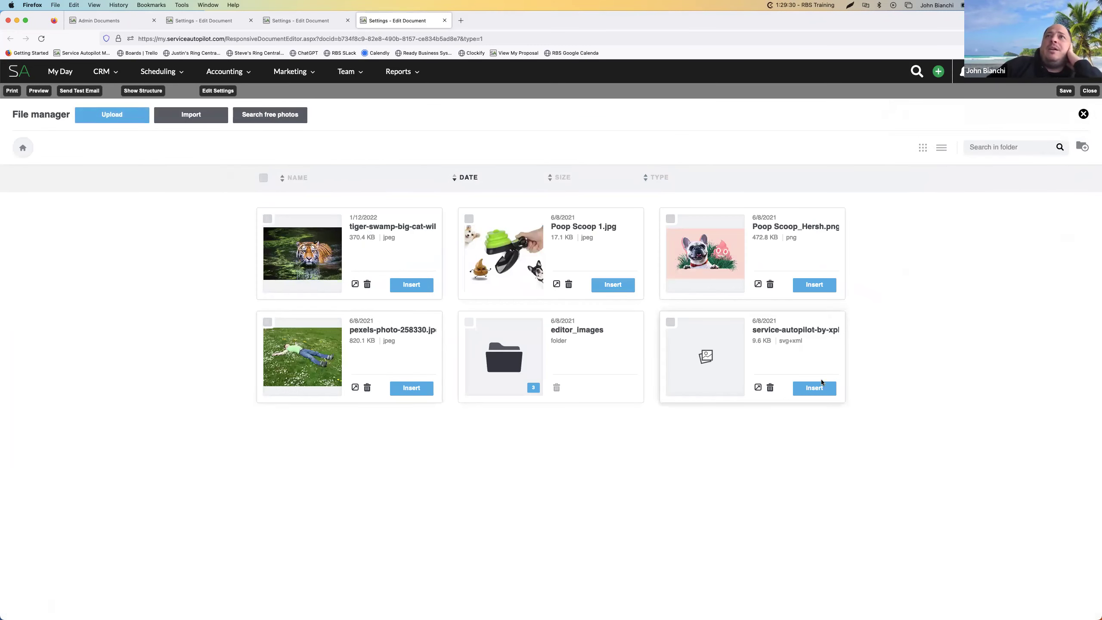
{"action": "left_click", "coordinate": [817, 392]}
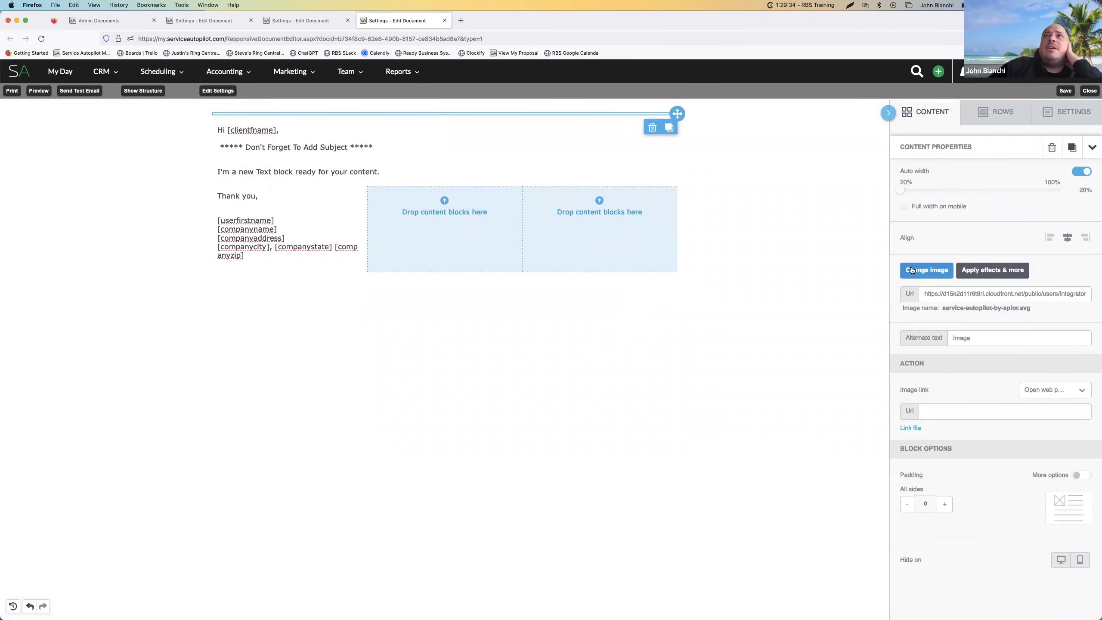
Change the header image to Poop Scoop 1.jpg, turn off its auto width and set its width to 20%
{"action": "left_click", "coordinate": [927, 270]}
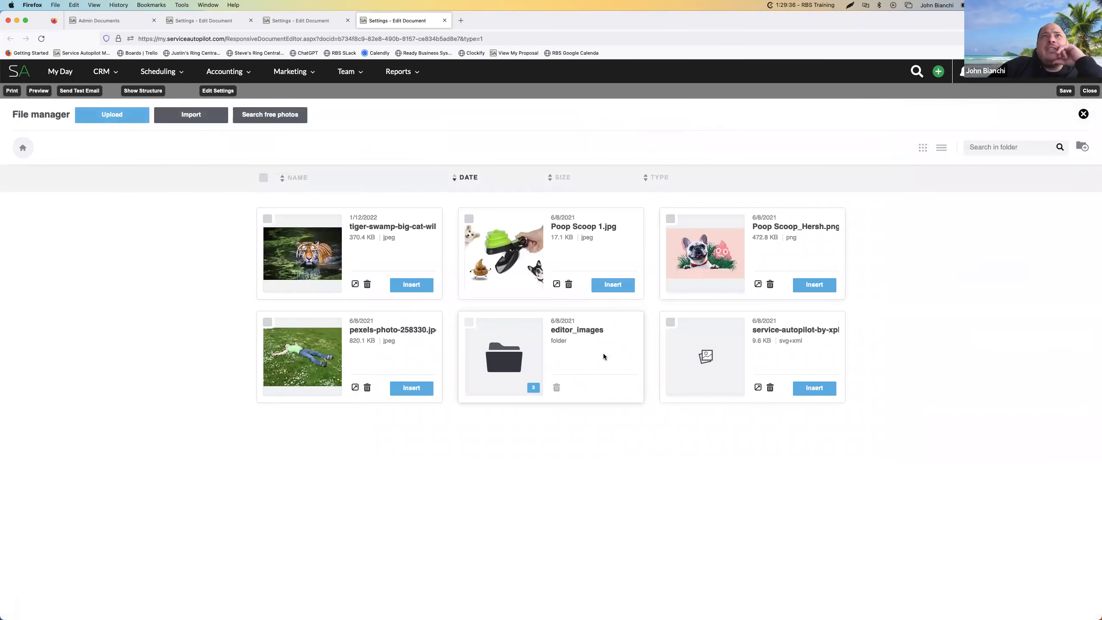
{"action": "left_click", "coordinate": [614, 286]}
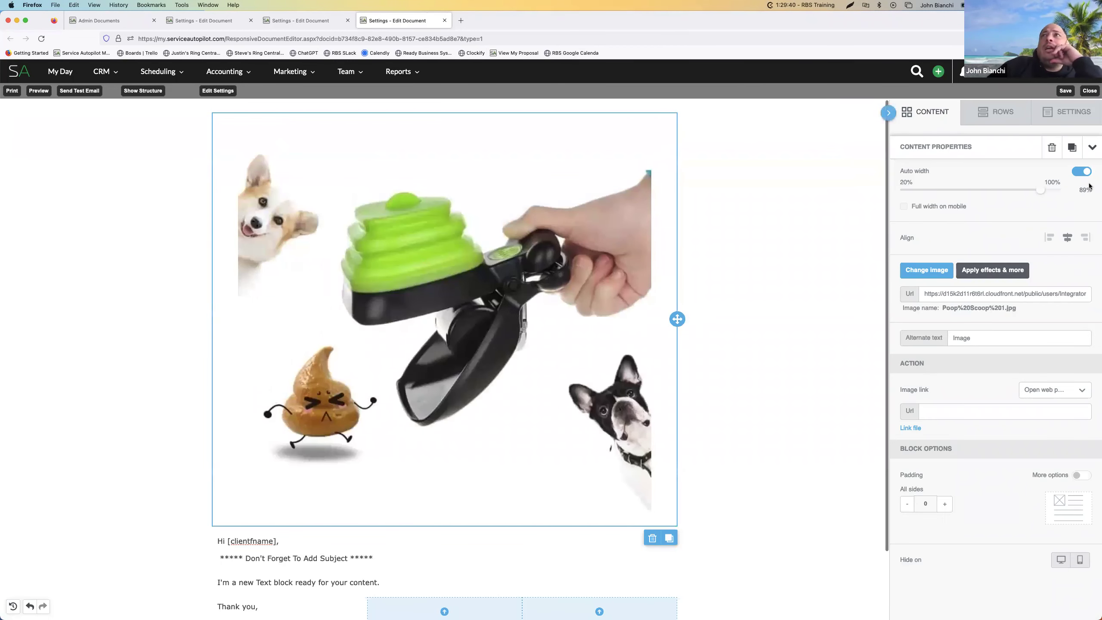
{"action": "left_click", "coordinate": [1083, 172]}
{"action": "left_click_drag", "start_coordinate": [1040, 190], "coordinate": [902, 192]}
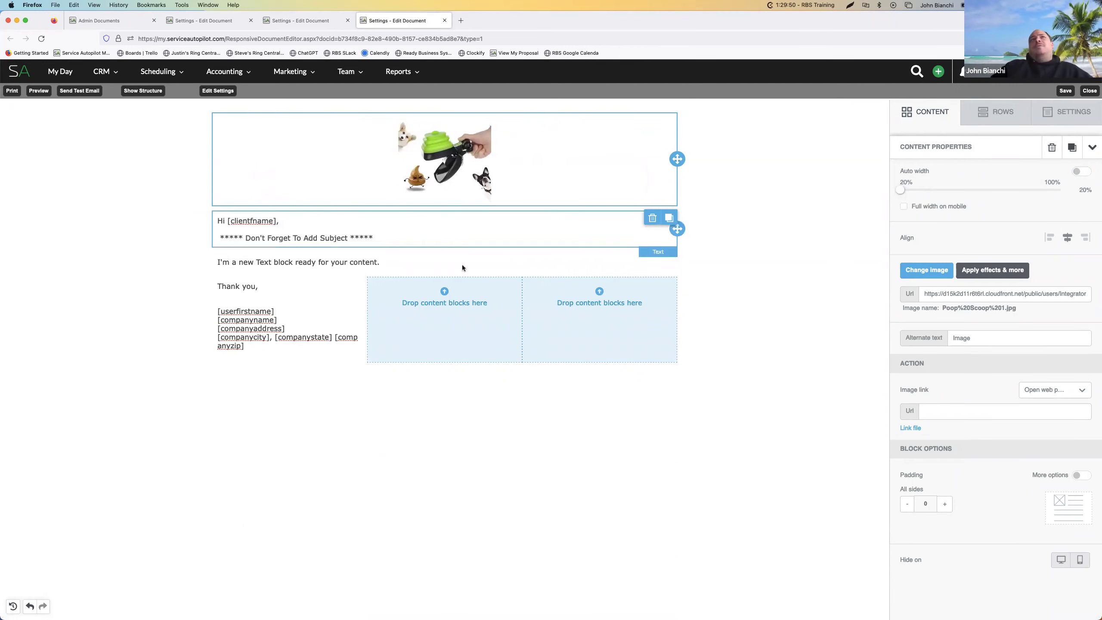
{"action": "left_click", "coordinate": [228, 232]}
{"action": "key", "text": "BackSpace"}
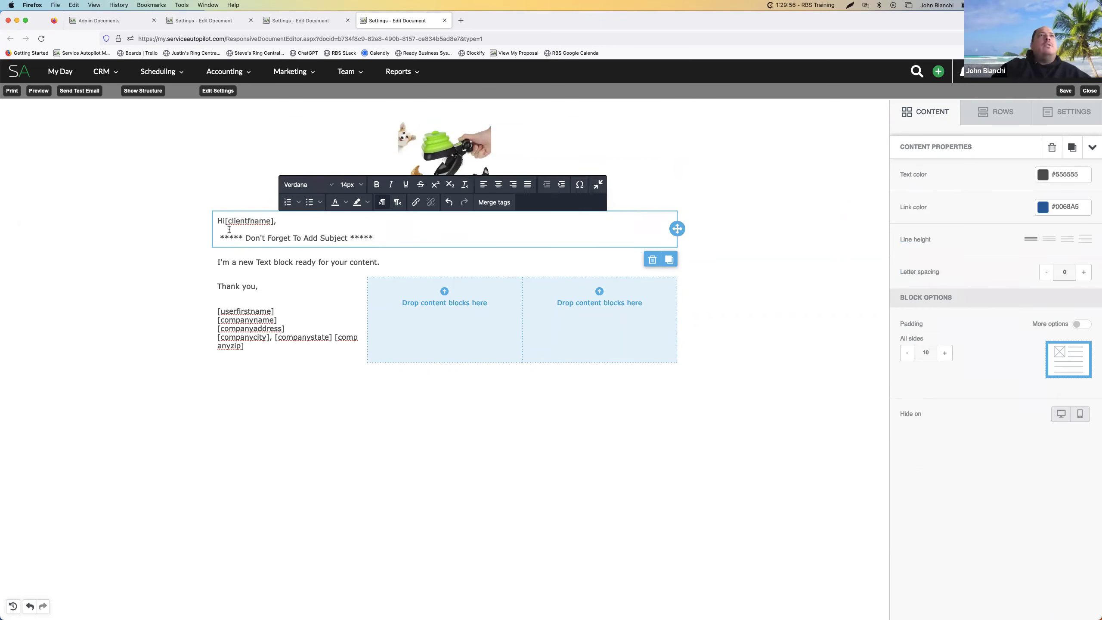
{"action": "left_click", "coordinate": [296, 373]}
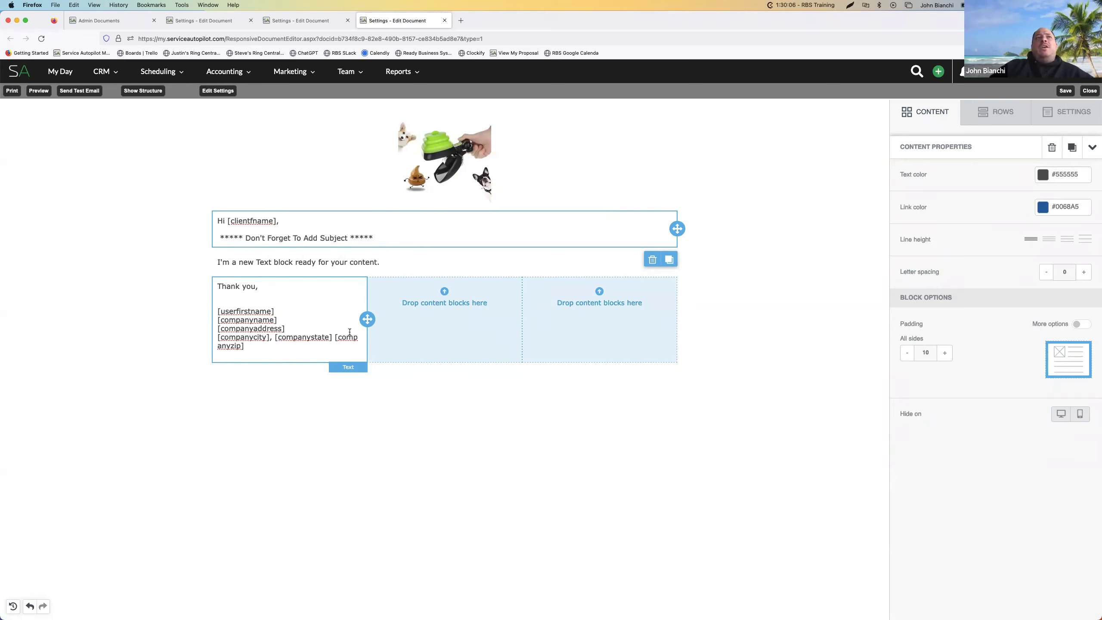
Delete the company address, city, state and zip merge tags from the signature block and save the template
{"action": "left_click_drag", "start_coordinate": [243, 346], "coordinate": [210, 326]}
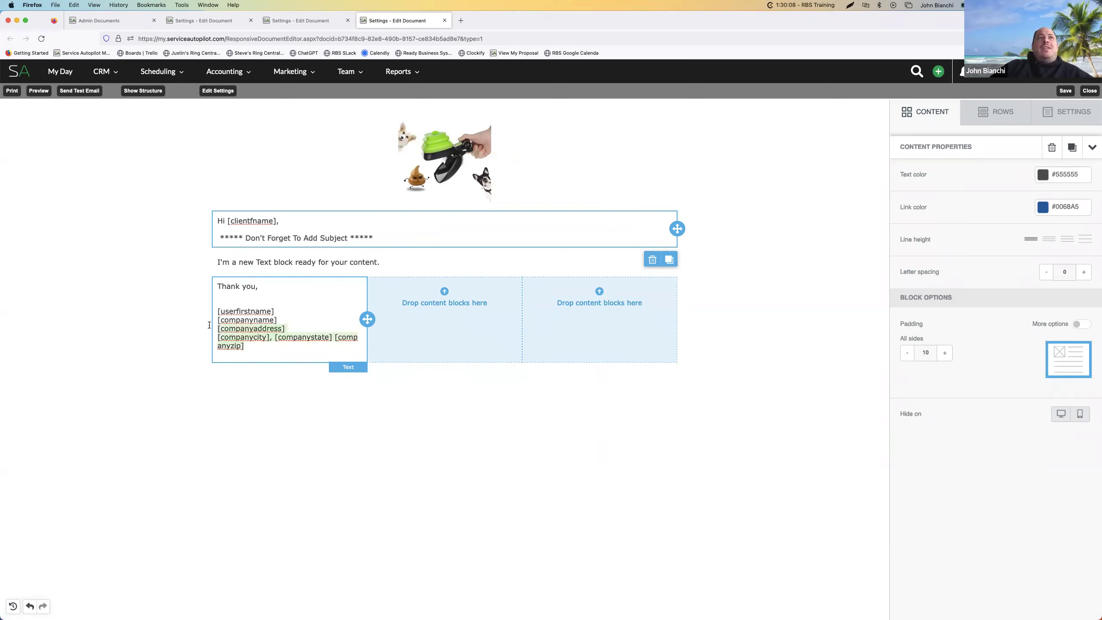
{"action": "key", "text": "BackSpace"}
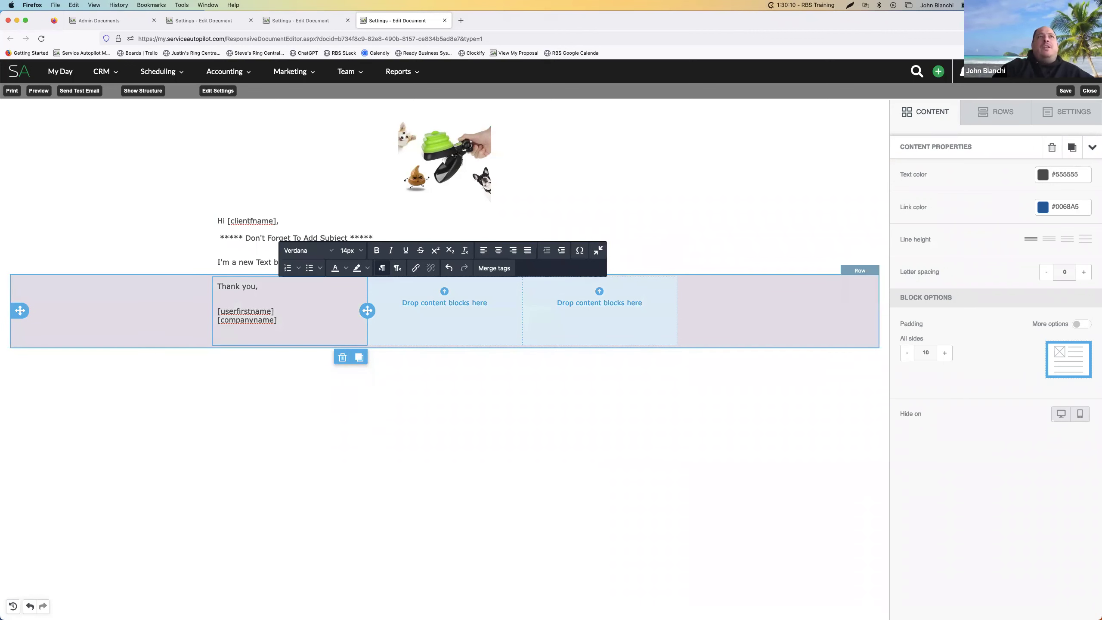
{"action": "key", "text": "BackSpace"}
{"action": "left_click", "coordinate": [457, 371]}
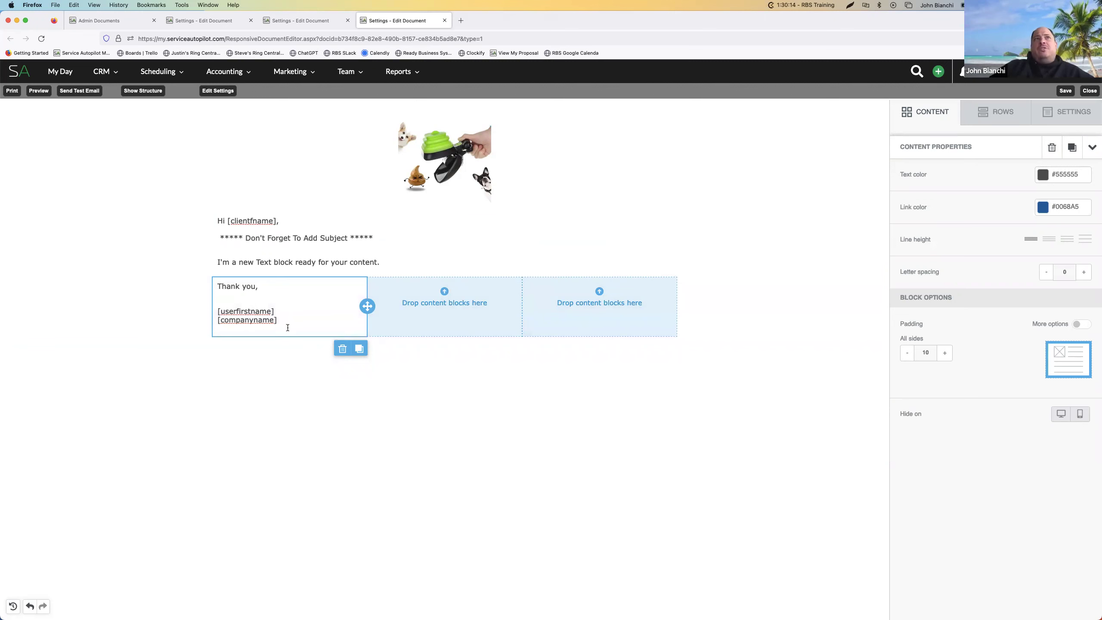
{"action": "left_click", "coordinate": [1066, 92]}
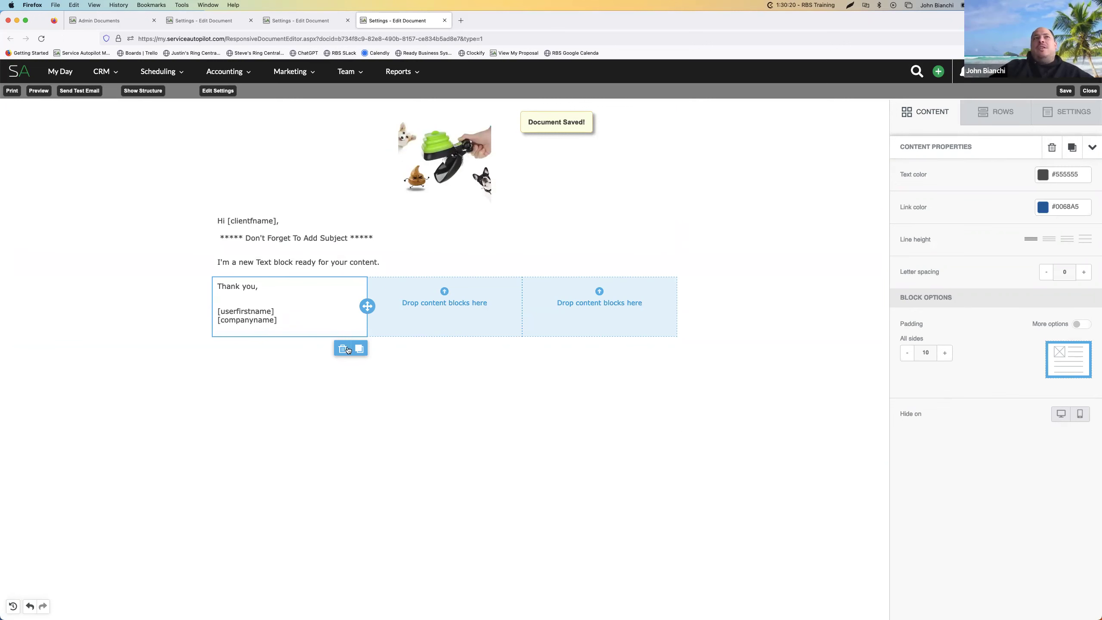
Add a single-column row beneath the signature and place a Divider block in it
{"action": "left_click", "coordinate": [996, 111]}
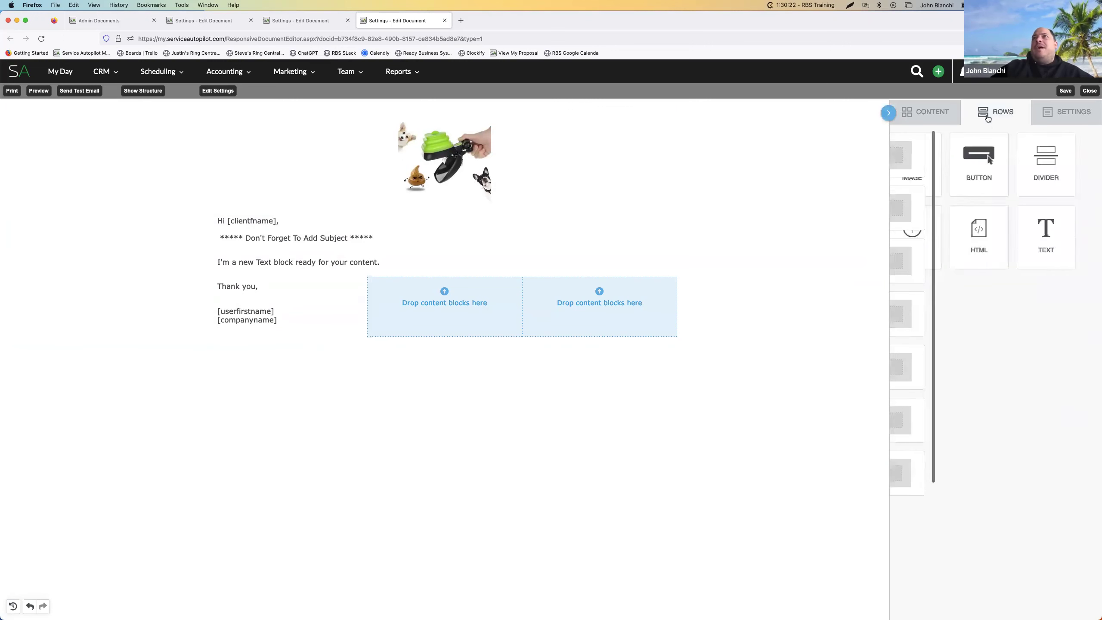
{"action": "left_click_drag", "start_coordinate": [959, 158], "coordinate": [538, 337]}
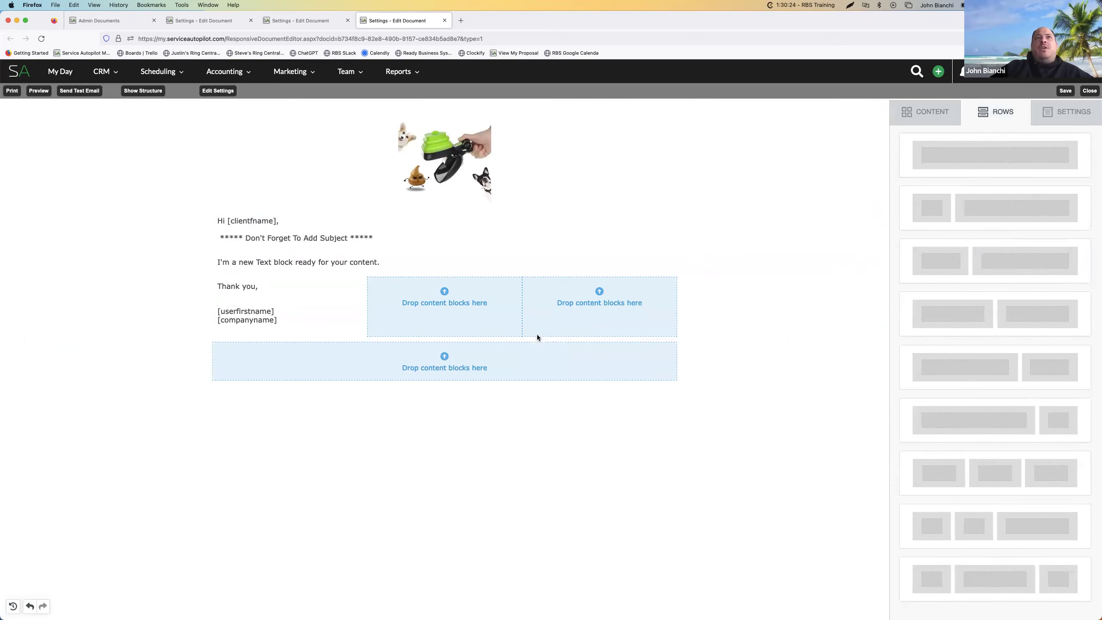
{"action": "left_click", "coordinate": [891, 112]}
{"action": "left_click_drag", "start_coordinate": [1061, 163], "coordinate": [411, 352]}
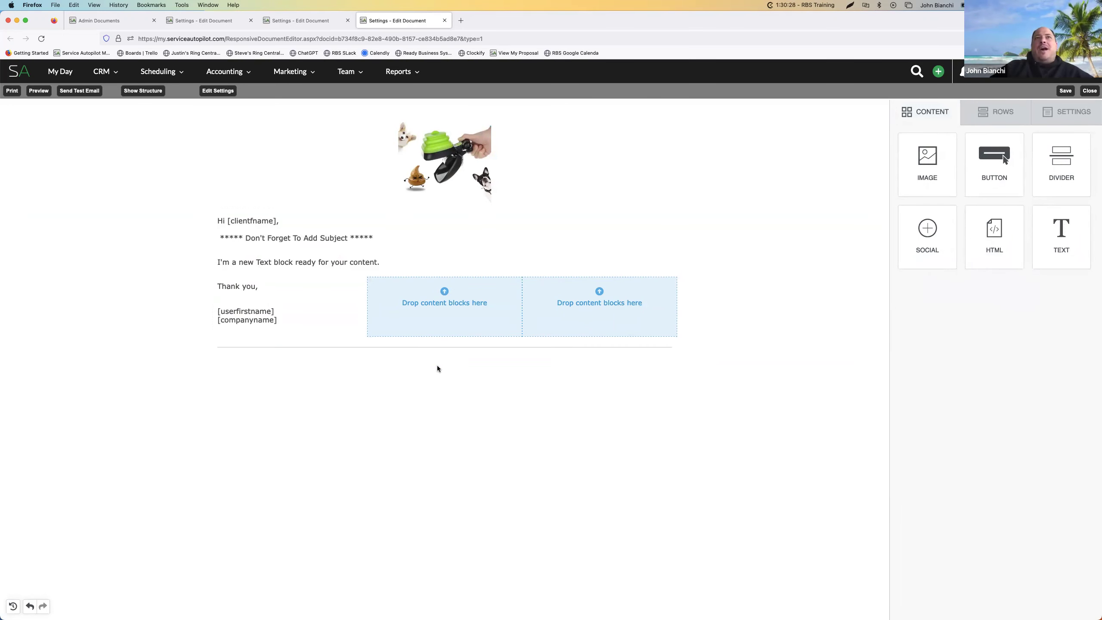
Add a single-column row beneath the divider and place a Social block in it
{"action": "left_click", "coordinate": [981, 114]}
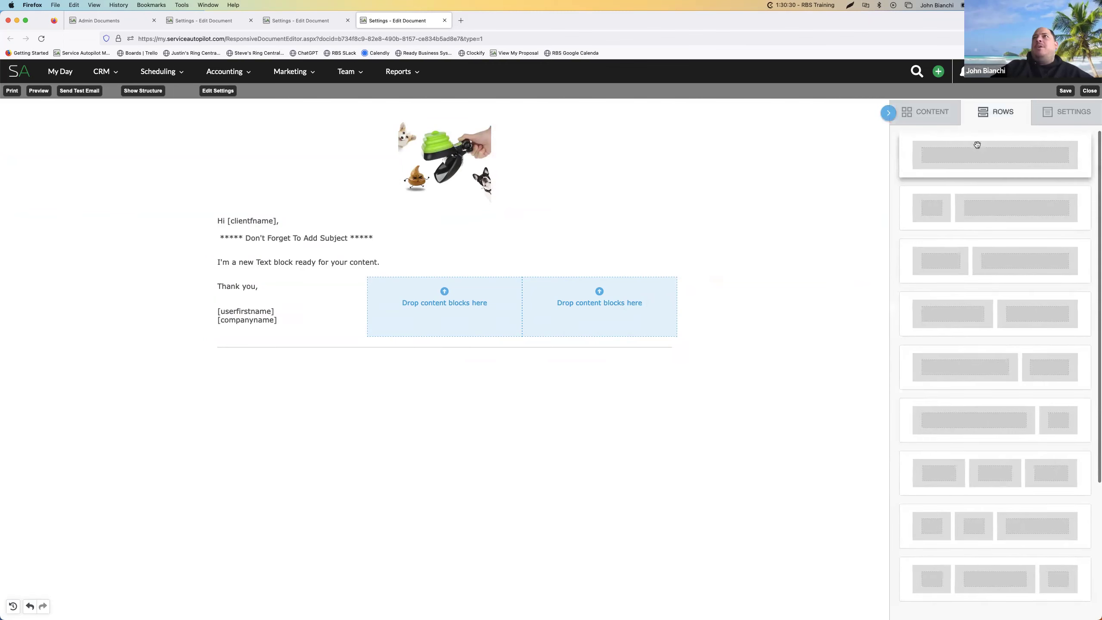
{"action": "left_click_drag", "start_coordinate": [977, 149], "coordinate": [509, 352]}
{"action": "left_click", "coordinate": [929, 111]}
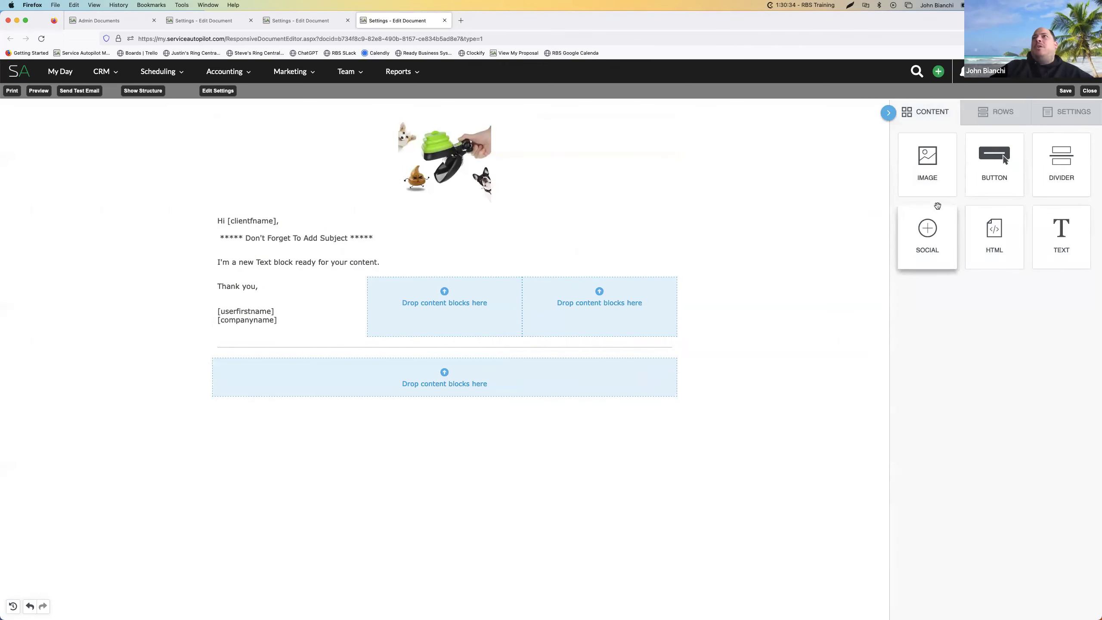
{"action": "left_click_drag", "start_coordinate": [931, 230], "coordinate": [505, 374]}
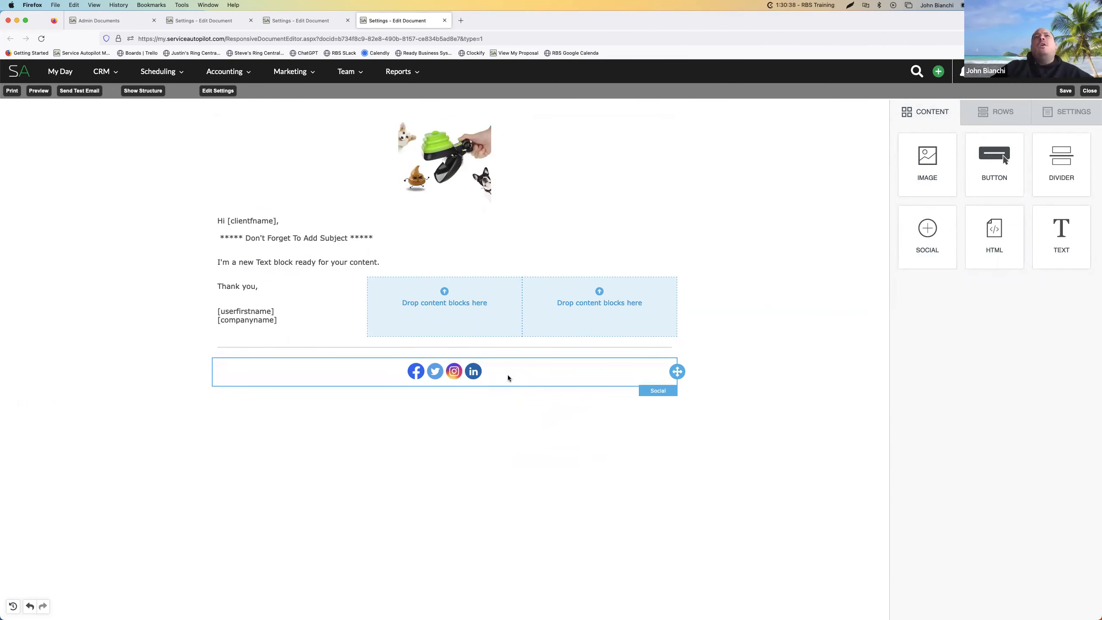
Remove the Twitter and LinkedIn icons from the Social block and add a TikTok follow icon
{"action": "left_click", "coordinate": [508, 375]}
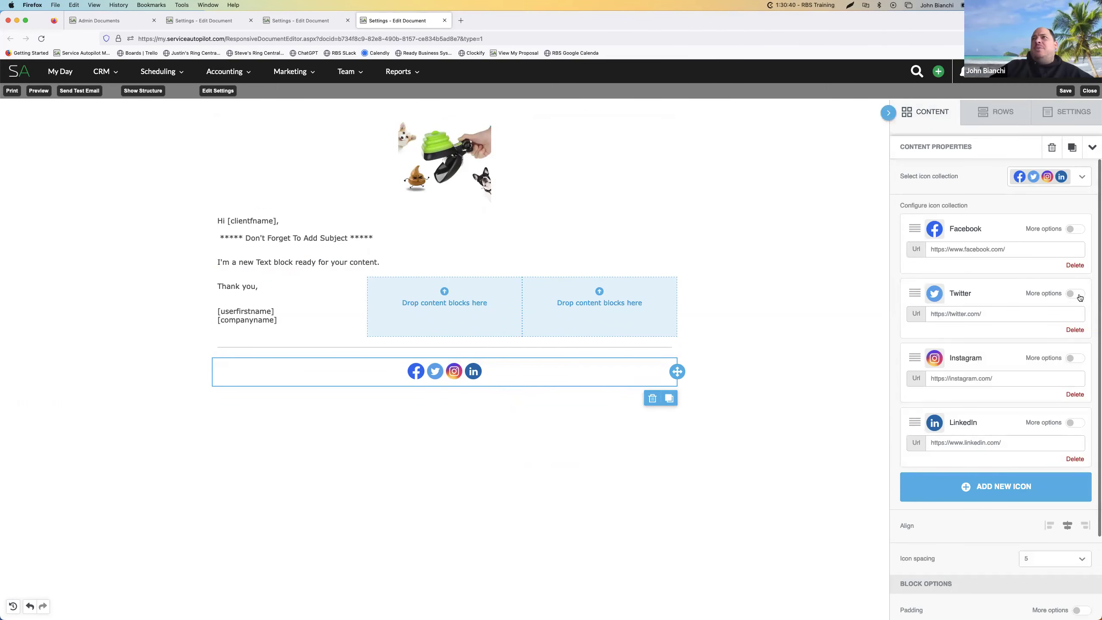
{"action": "left_click", "coordinate": [1075, 329]}
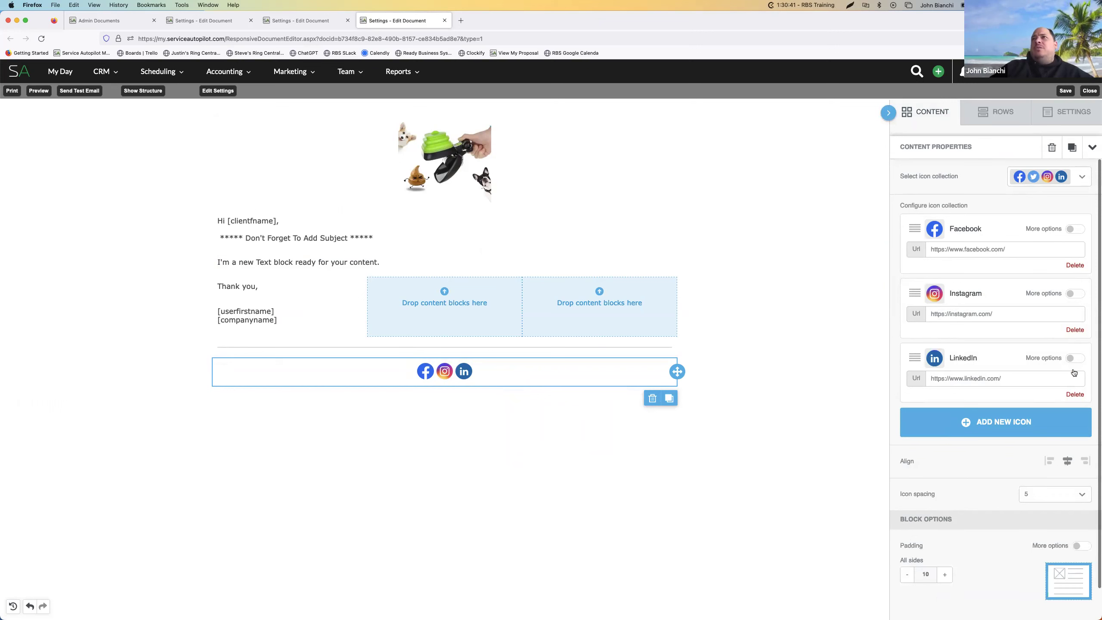
{"action": "left_click", "coordinate": [1076, 395]}
{"action": "left_click", "coordinate": [982, 366]}
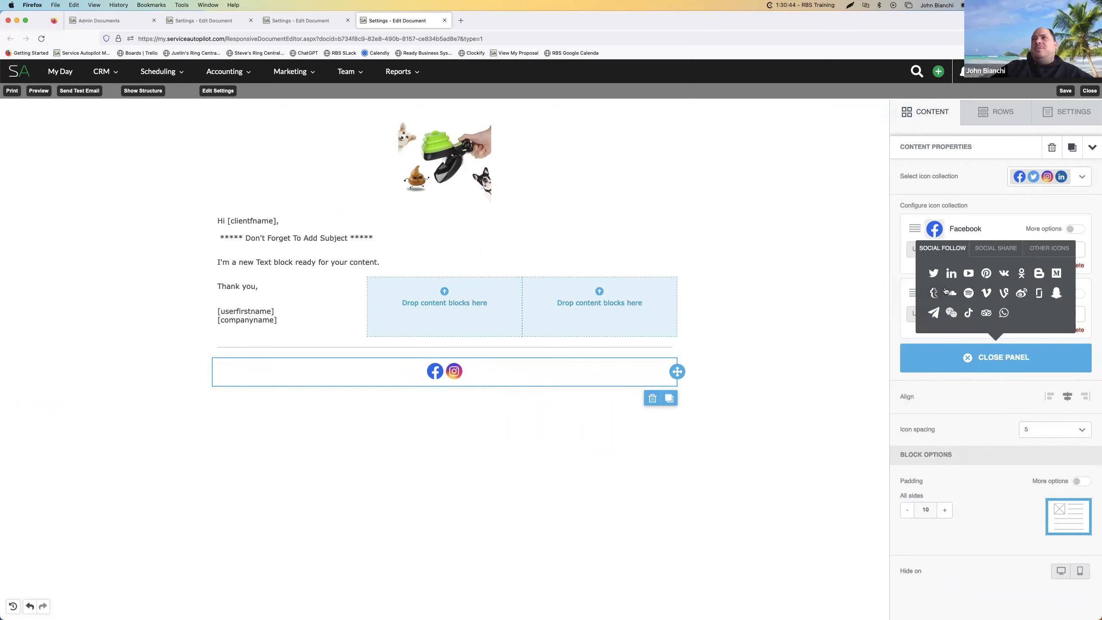
{"action": "left_click", "coordinate": [969, 312]}
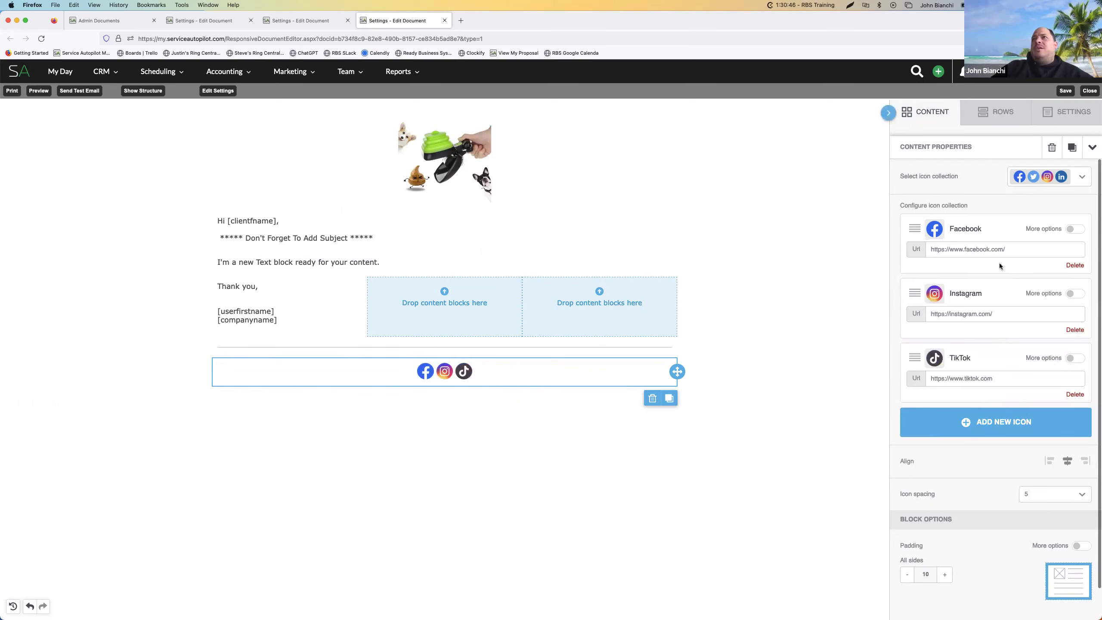
Switch the Social block's icon collection to the Only Logo Color style
{"action": "left_click", "coordinate": [1082, 179]}
{"action": "scroll", "coordinate": [1049, 258], "scroll_direction": "down", "scroll_amount": 5}
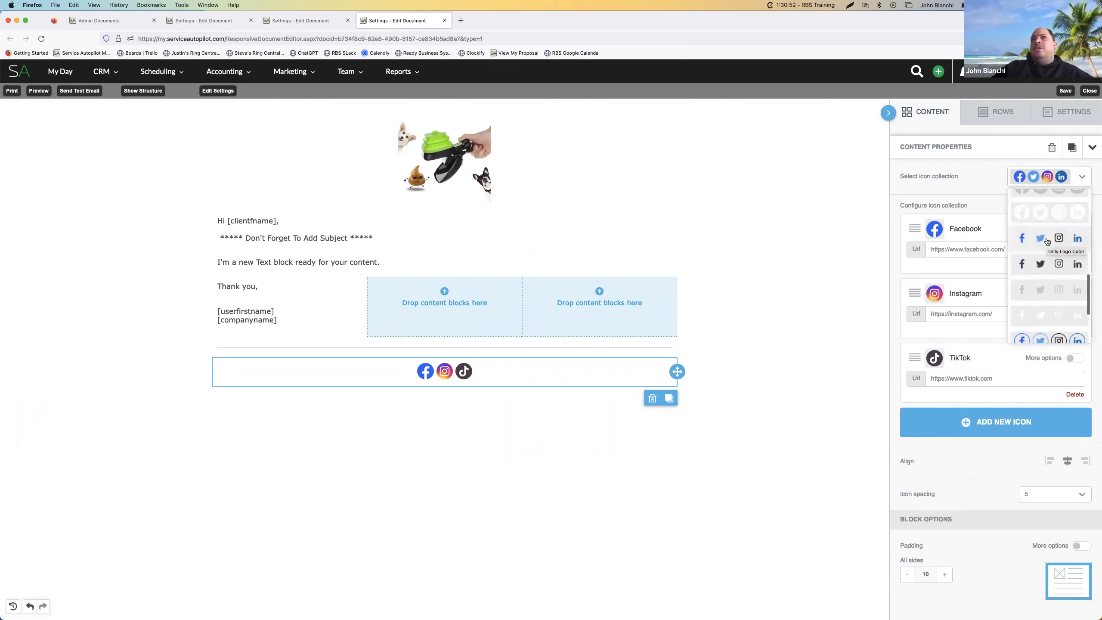
{"action": "left_click", "coordinate": [1047, 239]}
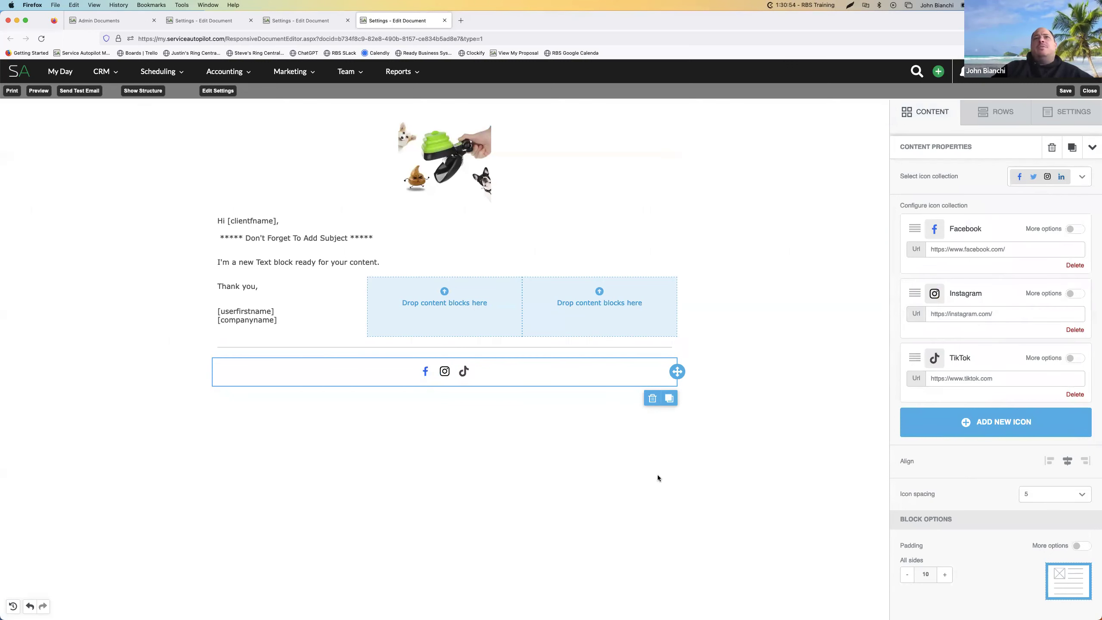
{"action": "left_click", "coordinate": [772, 327]}
{"action": "left_click", "coordinate": [775, 224]}
{"action": "left_click", "coordinate": [769, 180]}
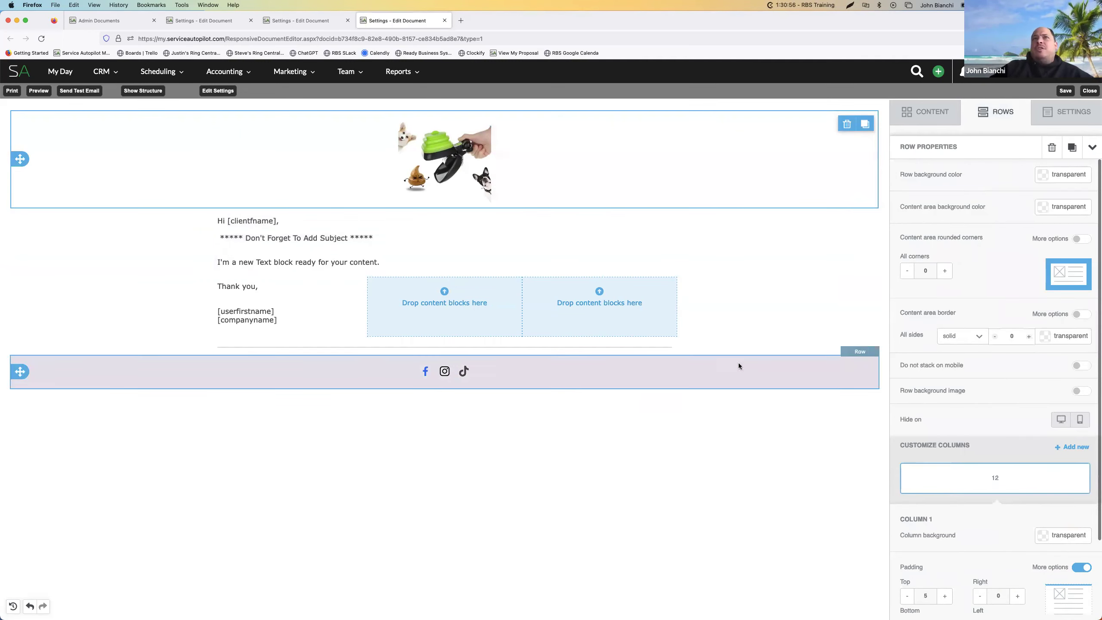
{"action": "left_click", "coordinate": [733, 367]}
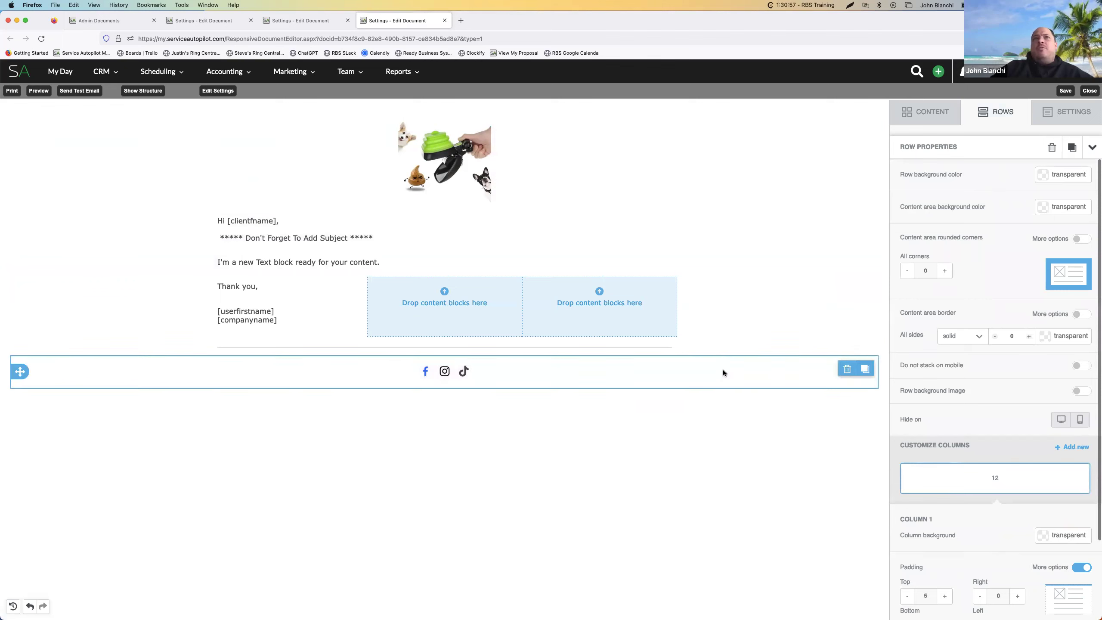
Extend the Social block's Facebook URL with ssfgsdfg, Instagram with sdfgfdsg and TikTok with /dfgsdfgsdfg, and save the template
{"action": "left_click", "coordinate": [483, 374]}
{"action": "left_click", "coordinate": [1015, 250]}
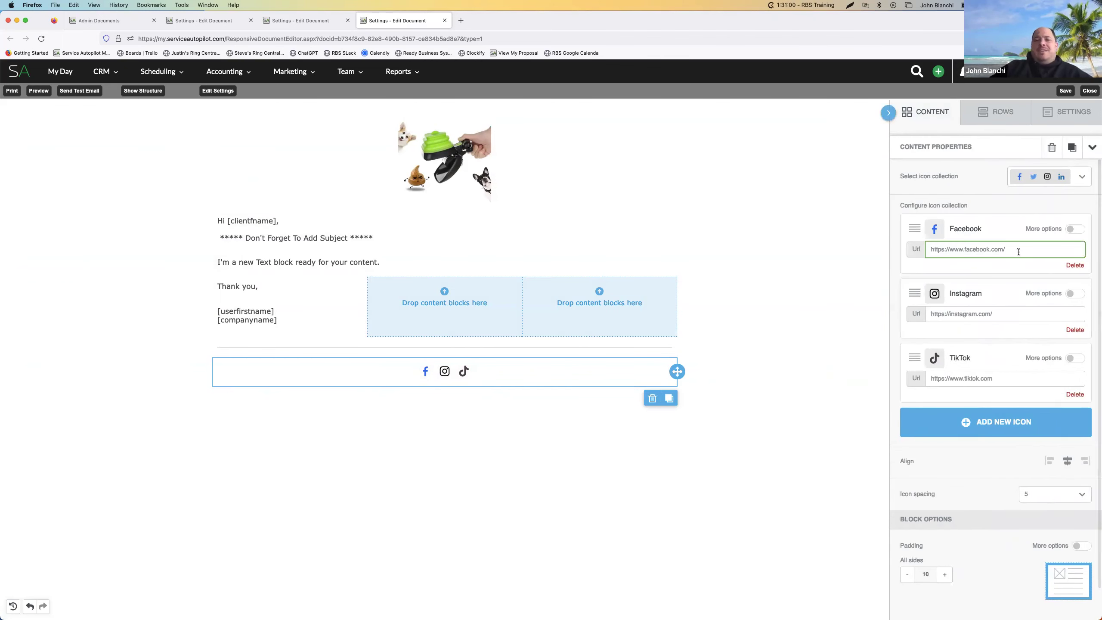
{"action": "type", "text": "ssfgsdfg"}
{"action": "left_click", "coordinate": [1005, 313]}
{"action": "key", "text": "BackSpace"}
{"action": "type", "text": "sdfgfdsg"}
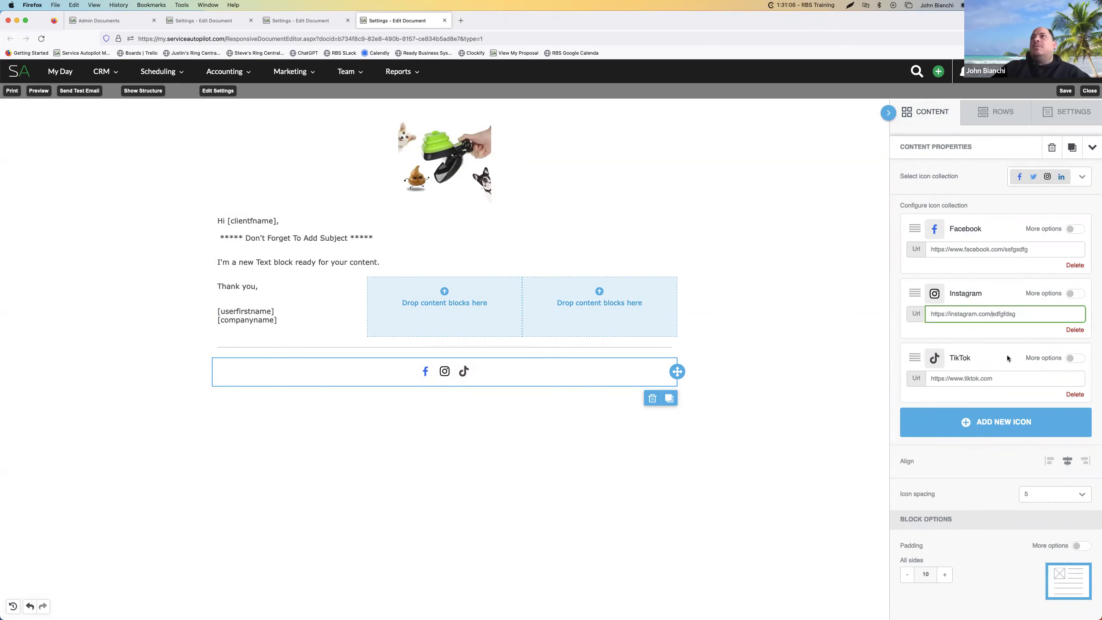
{"action": "left_click", "coordinate": [1016, 379]}
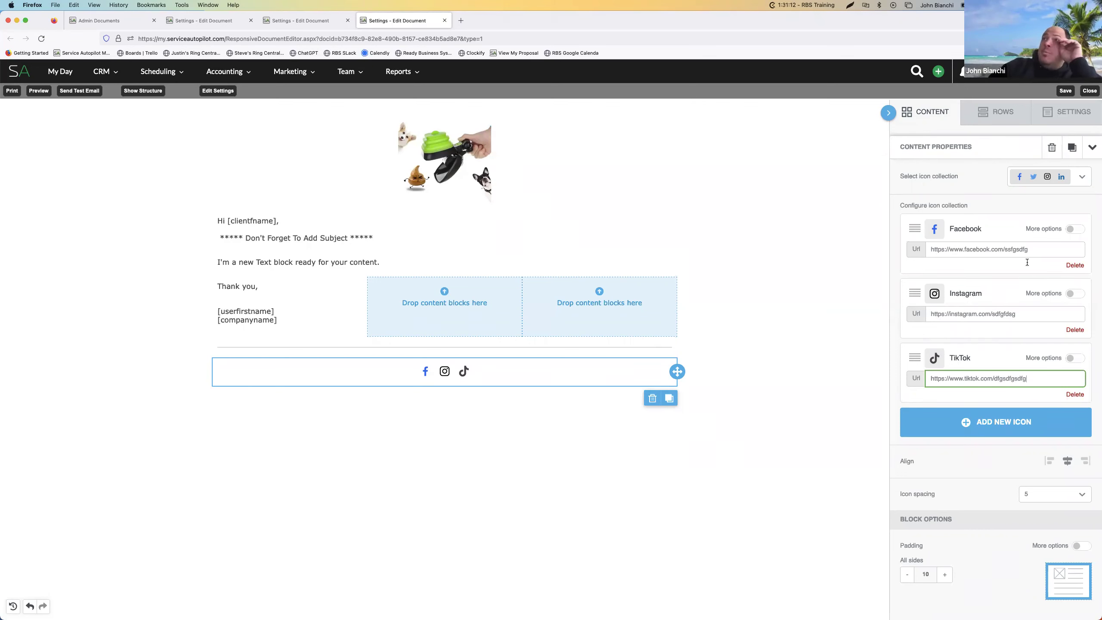
{"action": "left_click", "coordinate": [667, 447]}
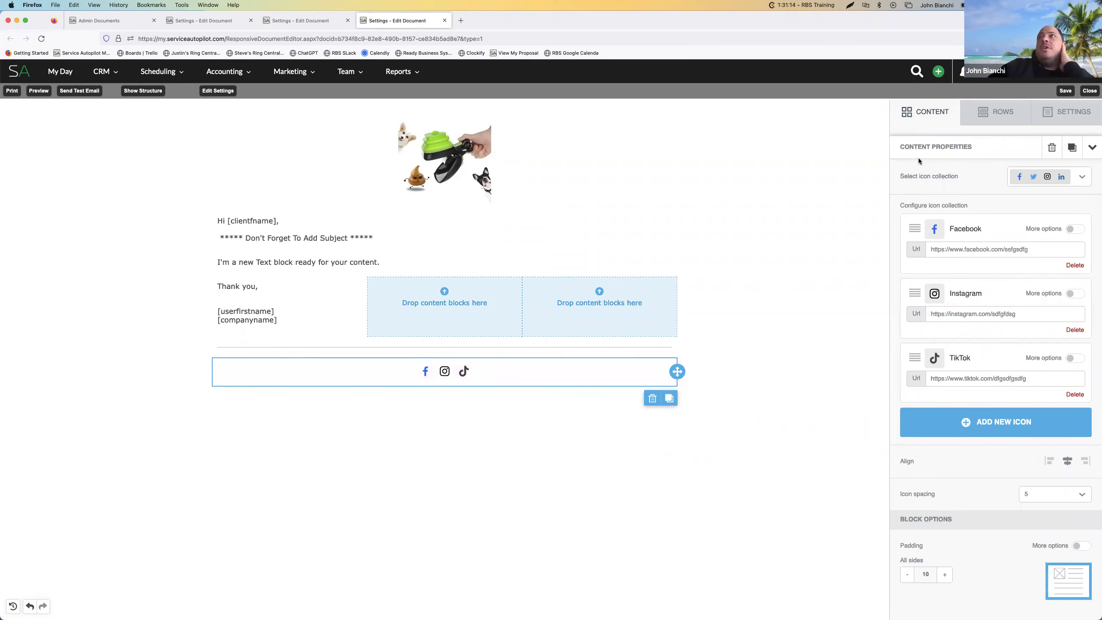
{"action": "left_click", "coordinate": [1067, 91]}
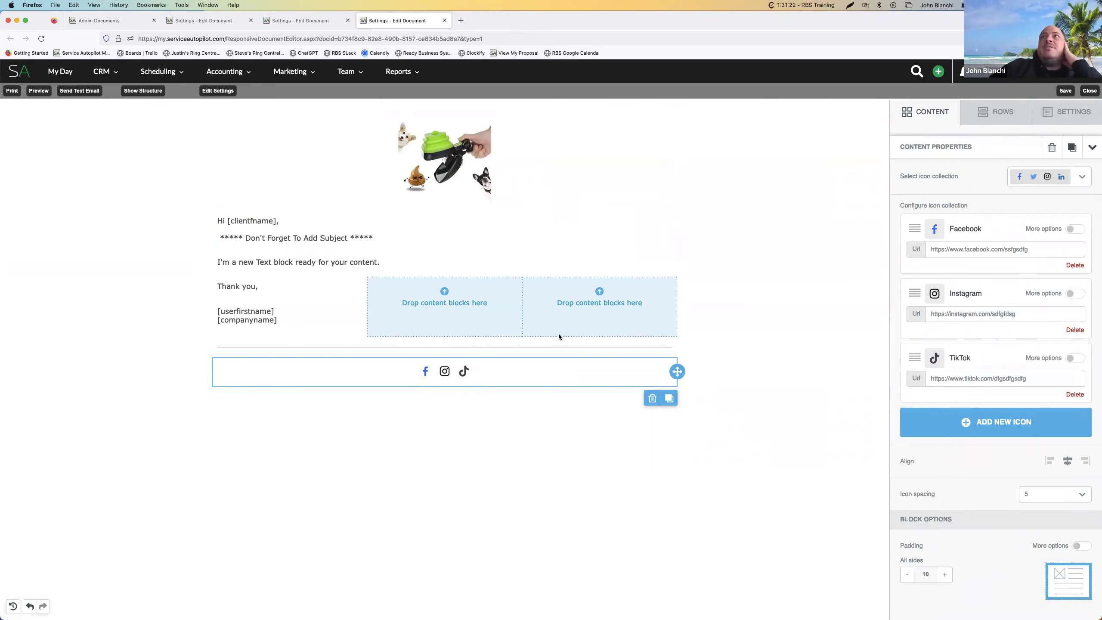
Close the edited template and refresh the Documents list to show its new title
{"action": "left_click", "coordinate": [445, 21]}
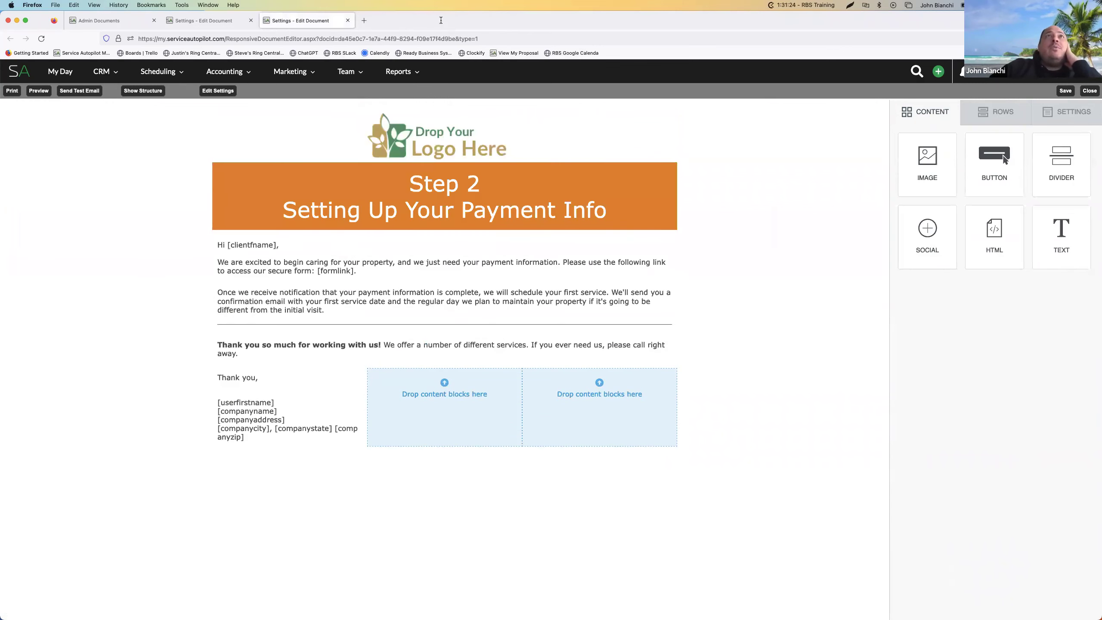
{"action": "key", "text": "super+1"}
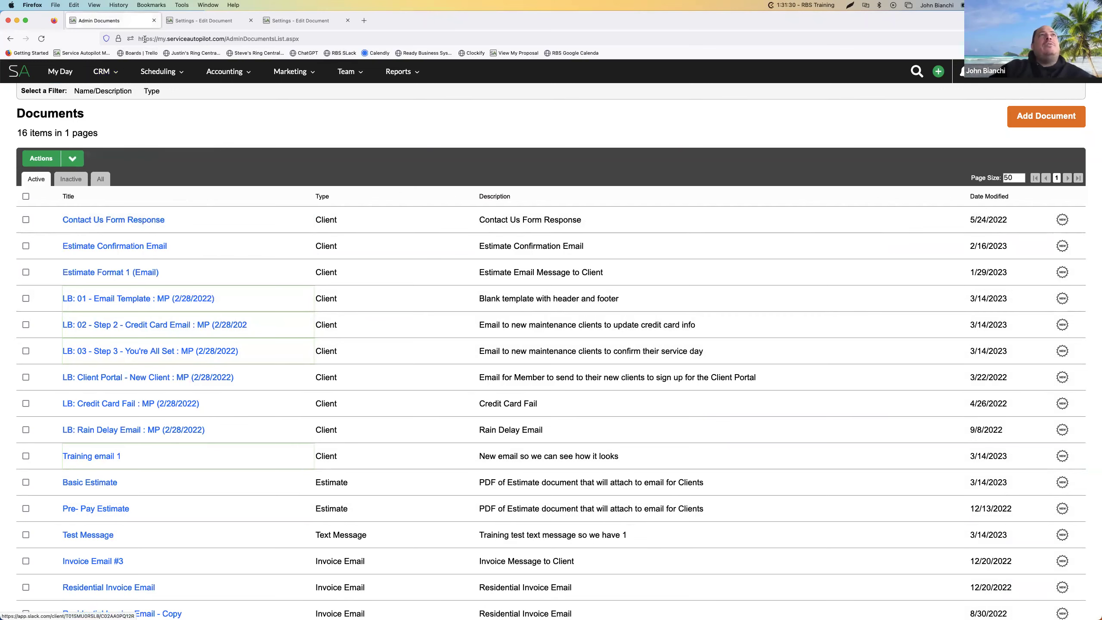
{"action": "key", "text": "super+r"}
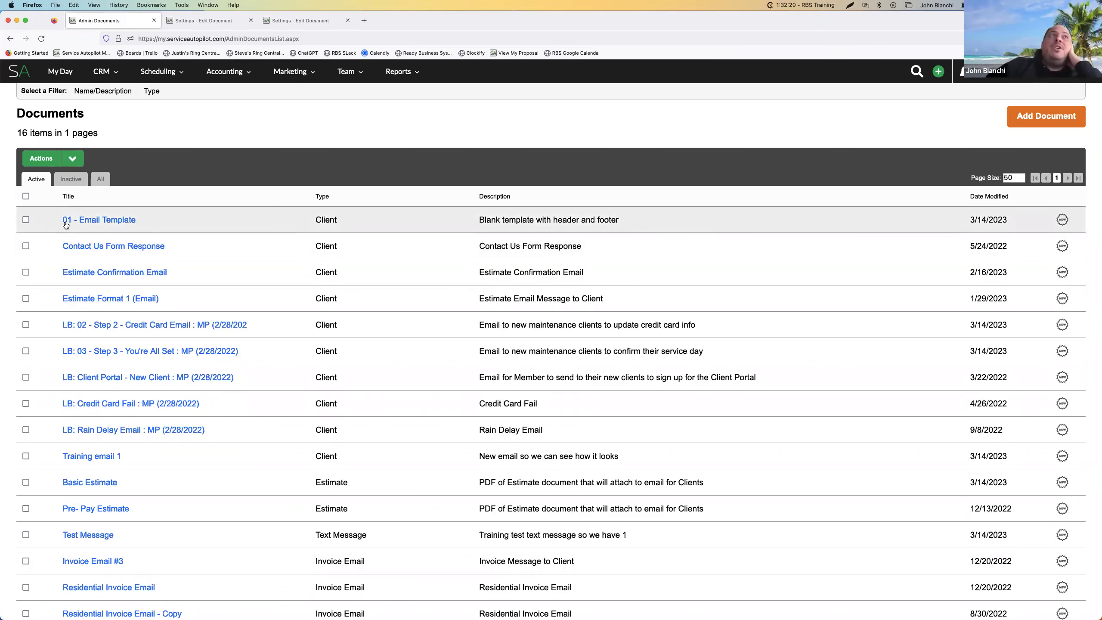
Open 01 - Email Template, check its Social block's icon links, and close the template
{"action": "left_click", "coordinate": [115, 223]}
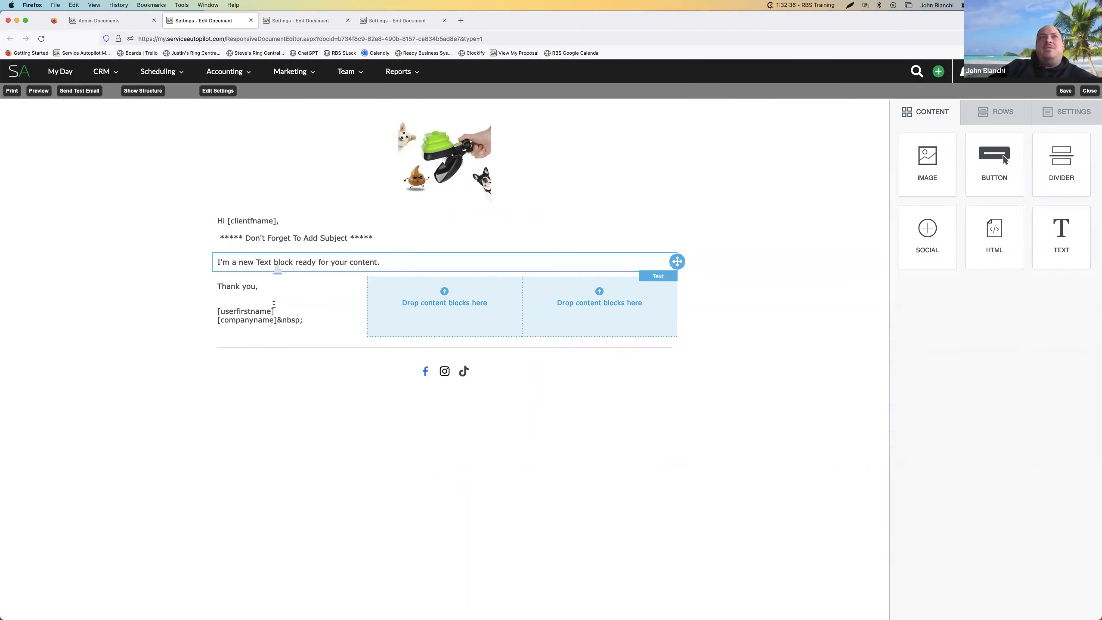
{"action": "left_click", "coordinate": [463, 374]}
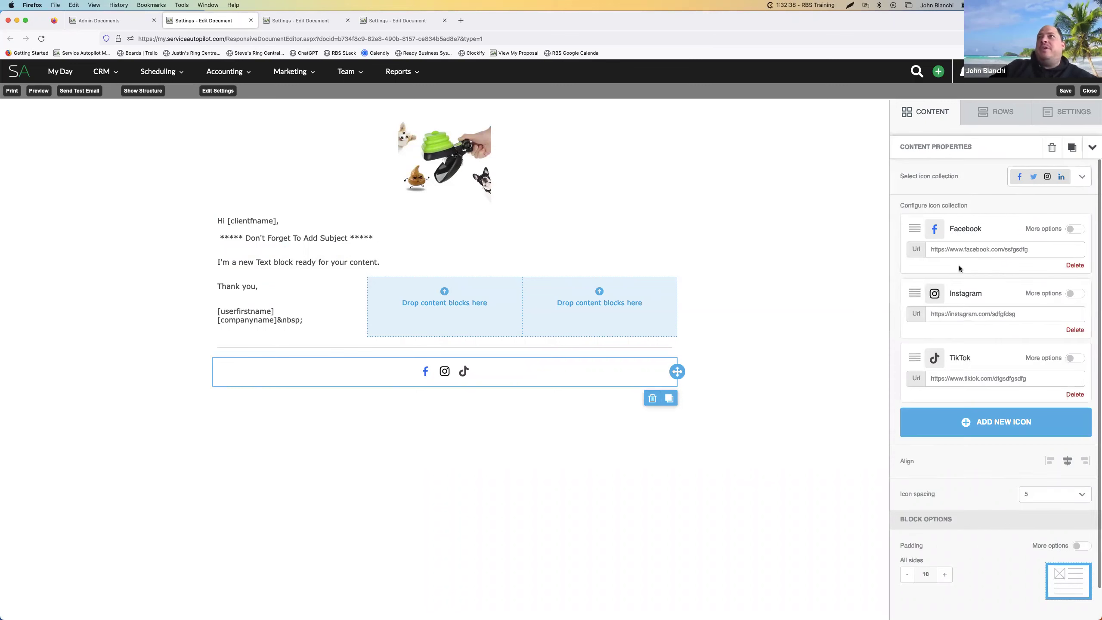
{"action": "left_click", "coordinate": [251, 20]}
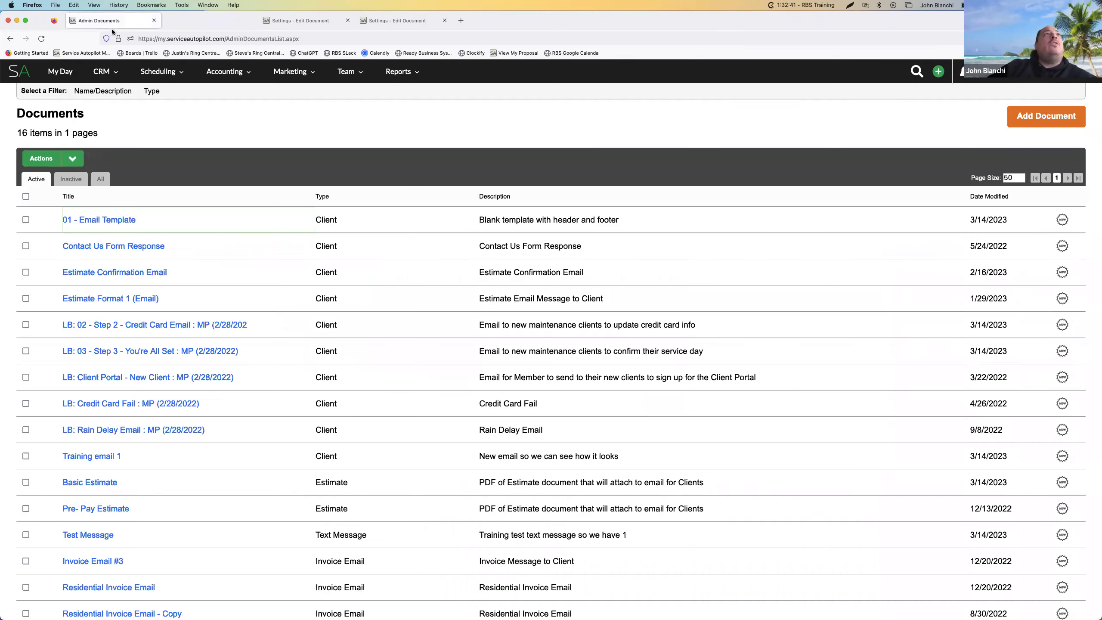
Make a copy of the 01 - Email Template document in the Documents list
{"action": "left_click", "coordinate": [26, 219]}
{"action": "left_click", "coordinate": [52, 158]}
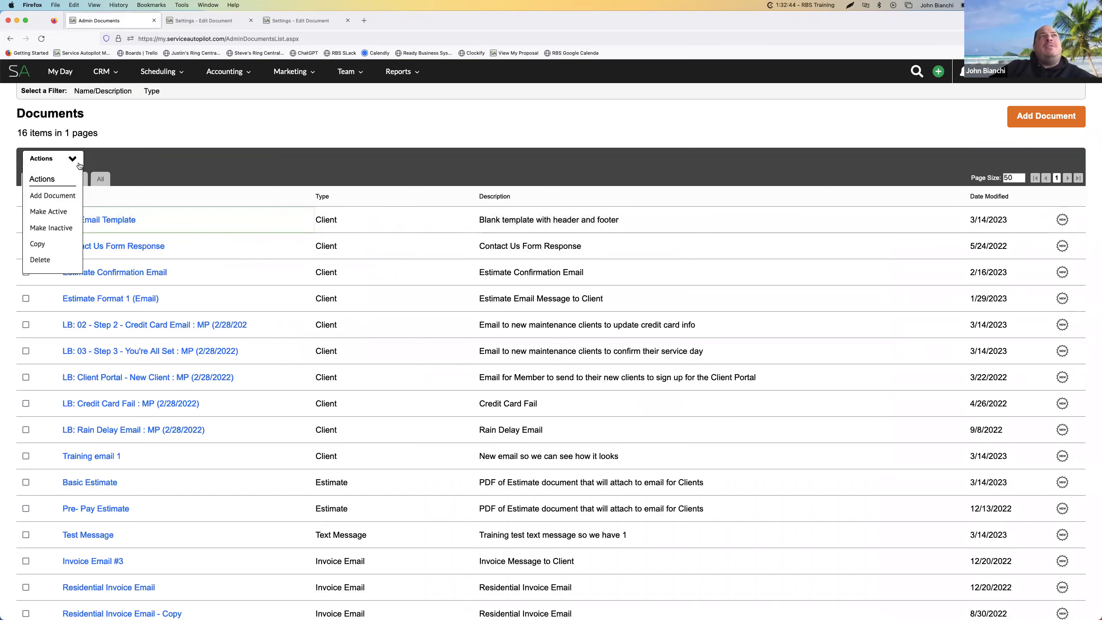
{"action": "left_click", "coordinate": [52, 244]}
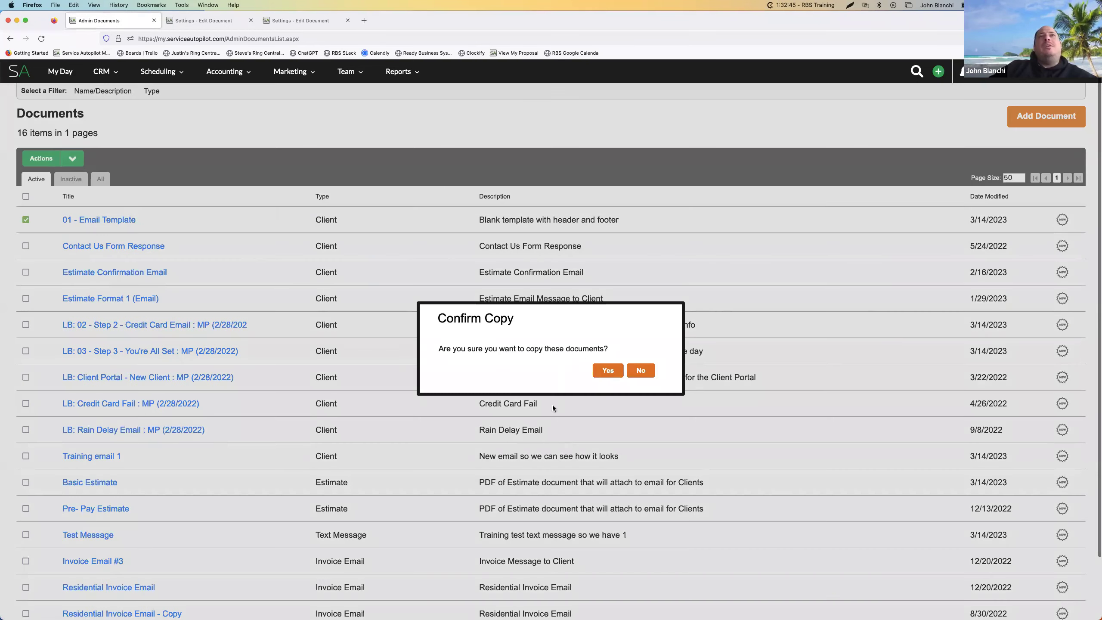
{"action": "left_click", "coordinate": [607, 372]}
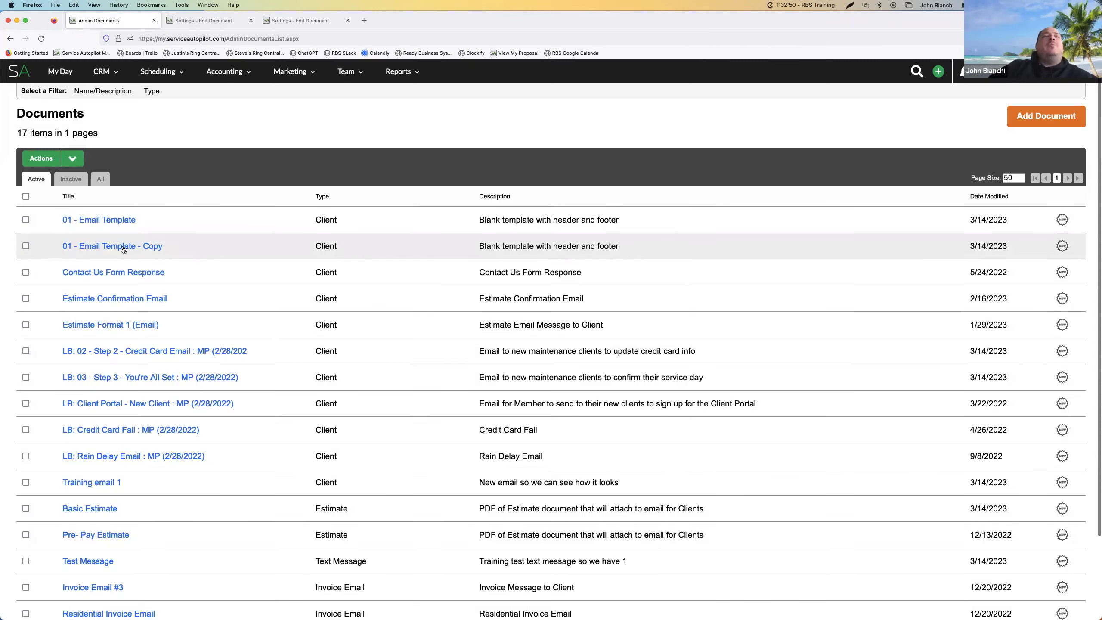
Retitle the copied template as 01 - Email Template - Training in its document settings
{"action": "left_click", "coordinate": [148, 249]}
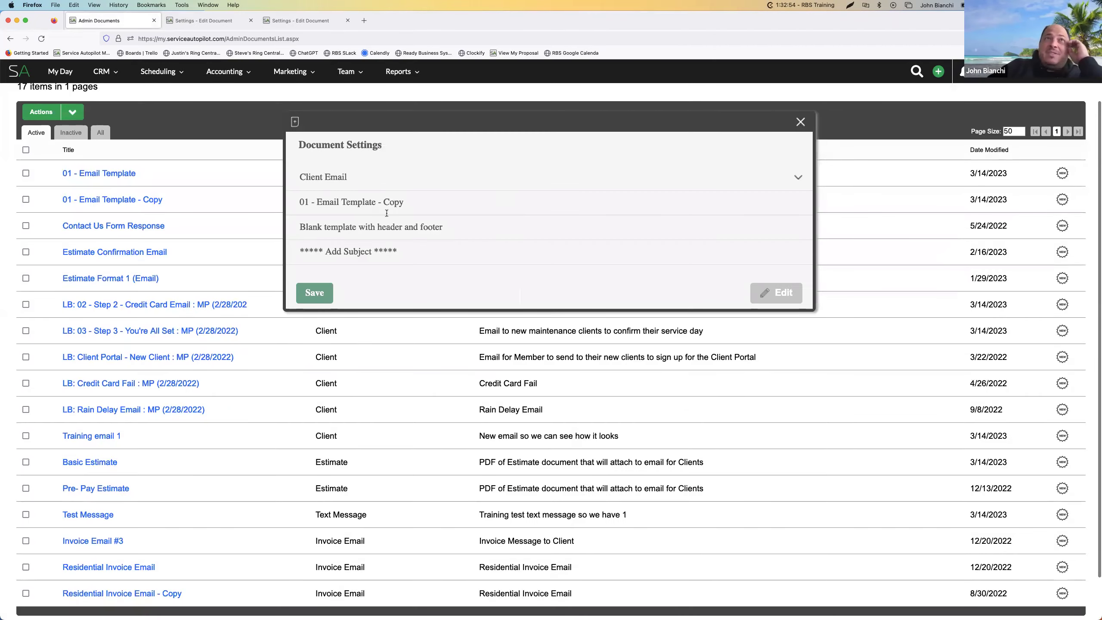
{"action": "left_click", "coordinate": [400, 203]}
{"action": "left_click", "coordinate": [318, 205]}
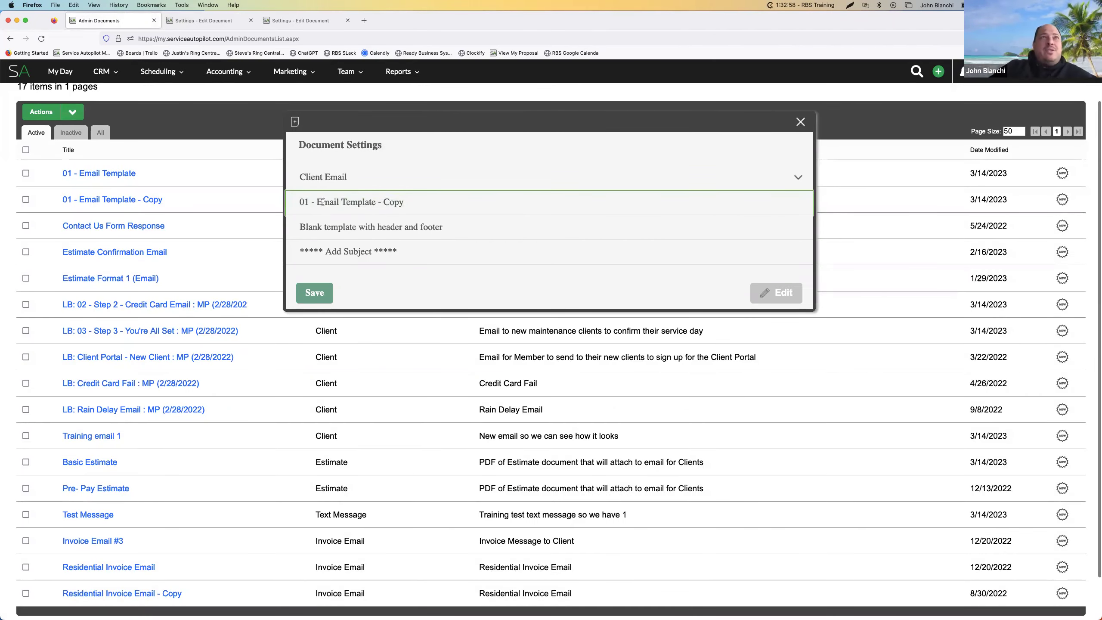
{"action": "double_click", "coordinate": [386, 202]}
{"action": "type", "text": "Training"}
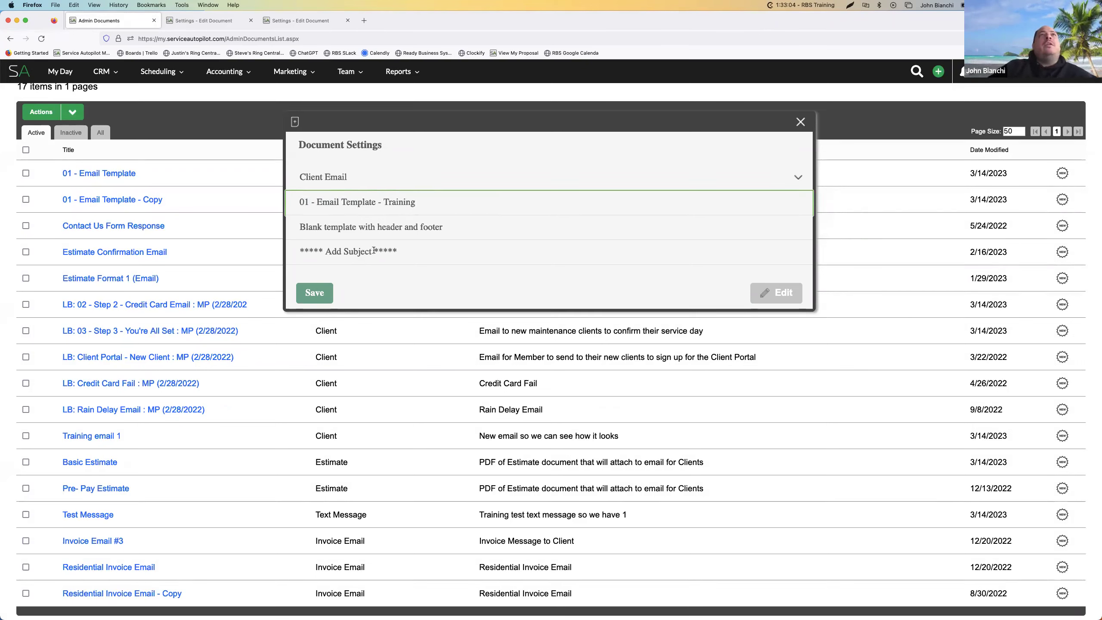
Set the copied template's subject to "Go get some training" and save the document settings
{"action": "left_click", "coordinate": [402, 253]}
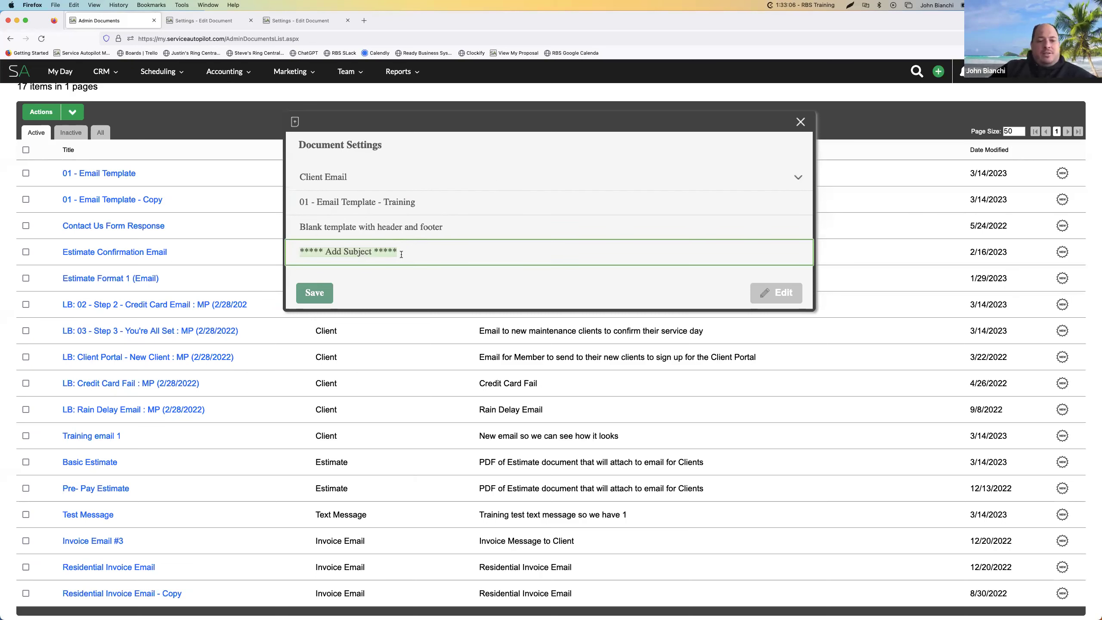
{"action": "type", "text": "Go get"}
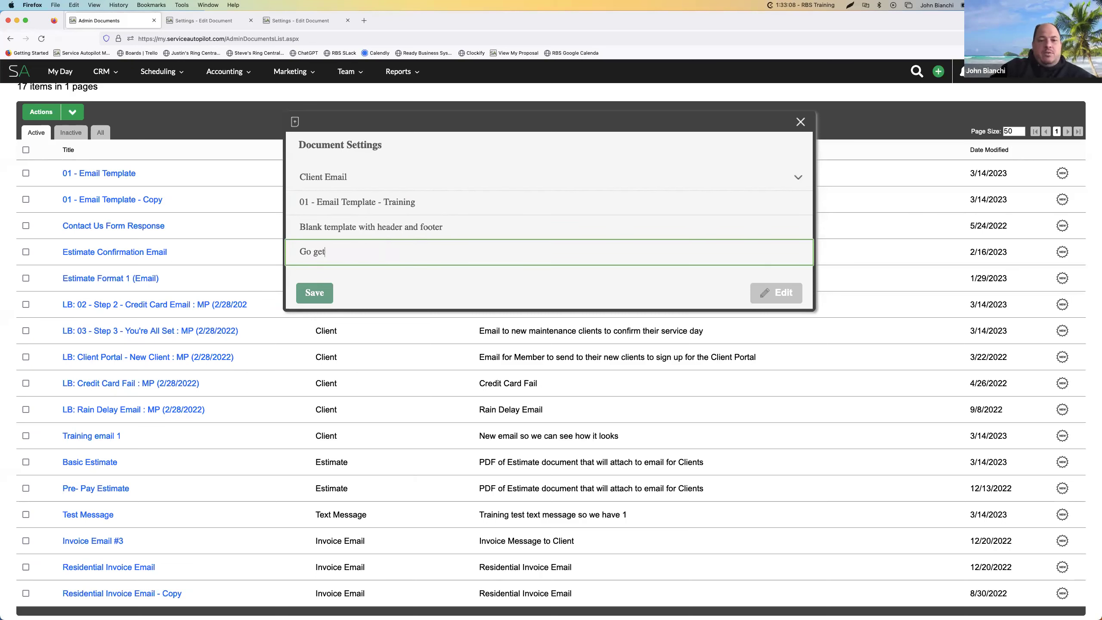
{"action": "type", "text": " some trainin"}
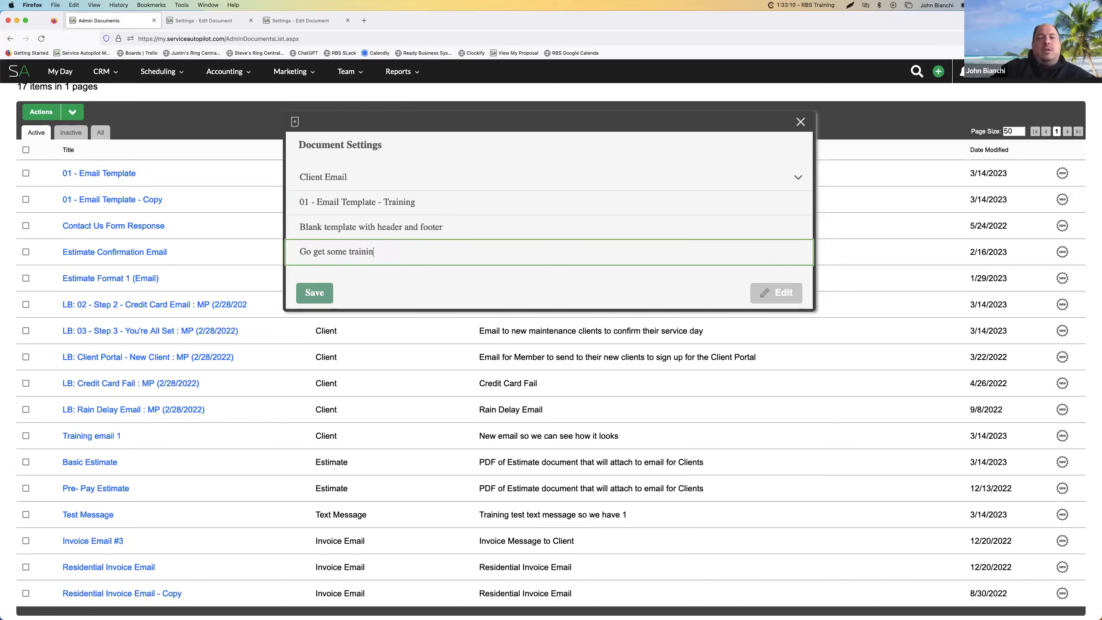
{"action": "type", "text": "g"}
{"action": "left_click", "coordinate": [319, 294]}
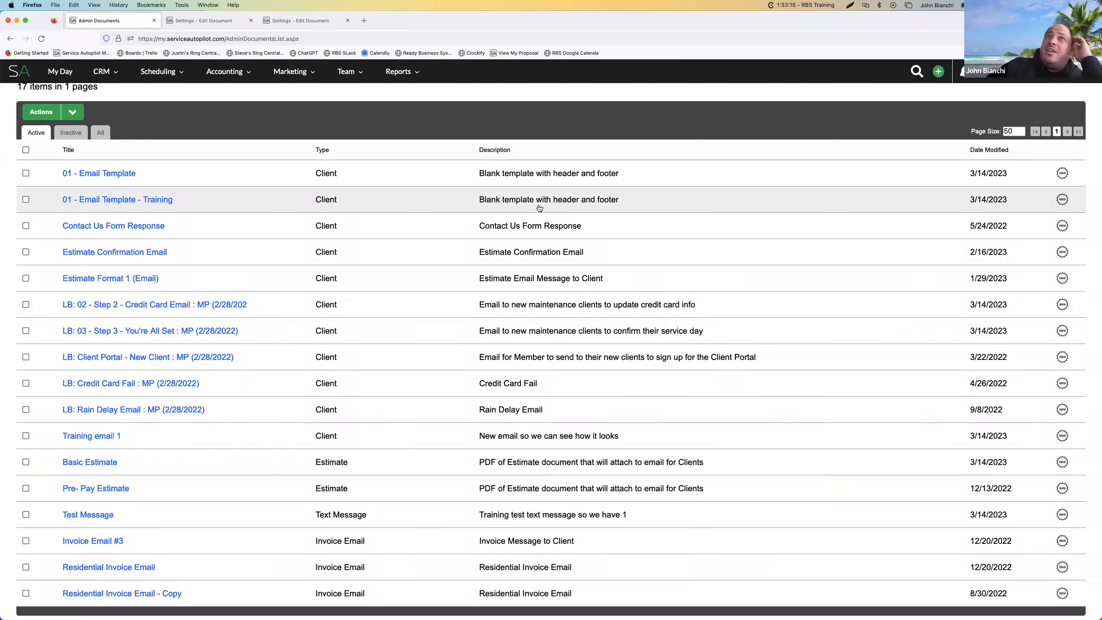
Open 01 - Email Template - Training for editing and delete the "Don't Forget To Add Subject" line with its blank line
{"action": "left_click", "coordinate": [148, 206]}
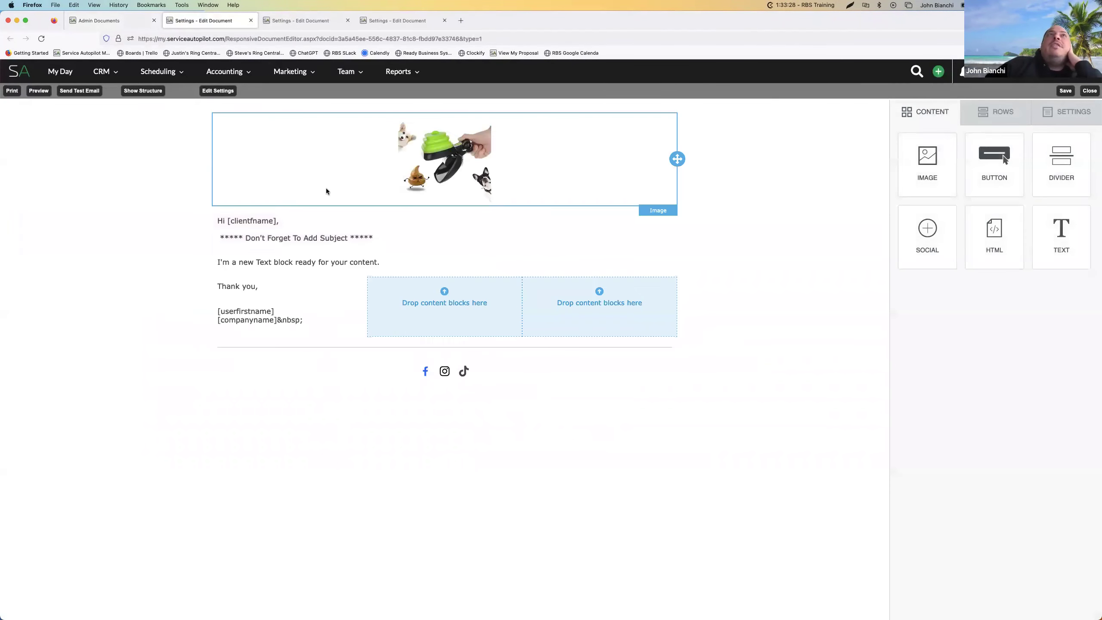
{"action": "left_click", "coordinate": [392, 238]}
{"action": "left_click_drag", "start_coordinate": [392, 238], "coordinate": [213, 238]}
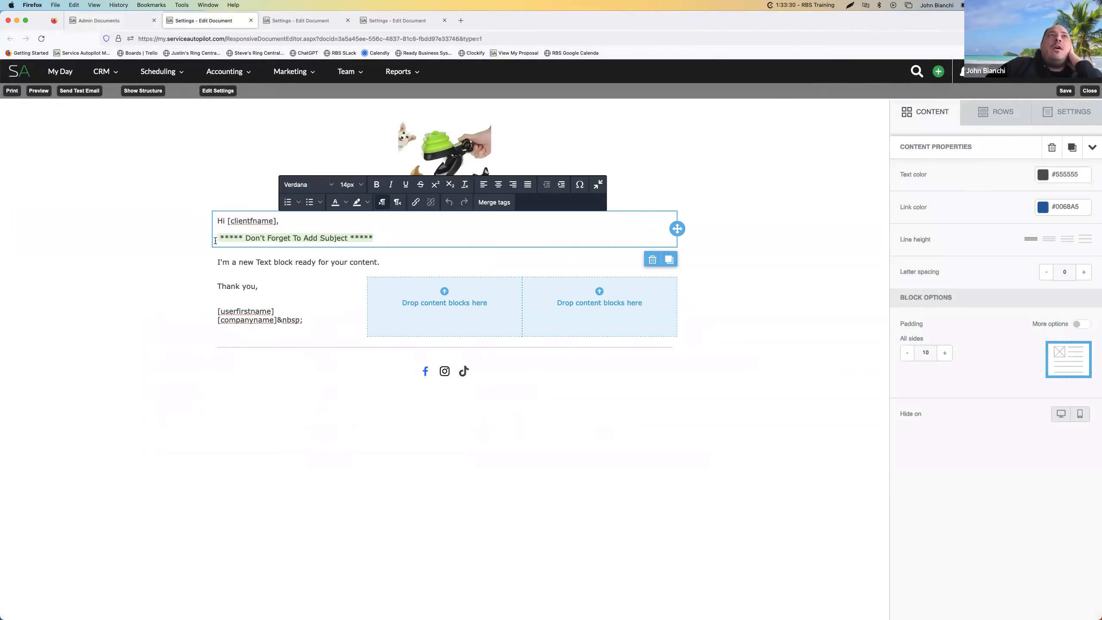
{"action": "key", "text": "BackSpace"}
{"action": "key", "text": "BackSpace"}
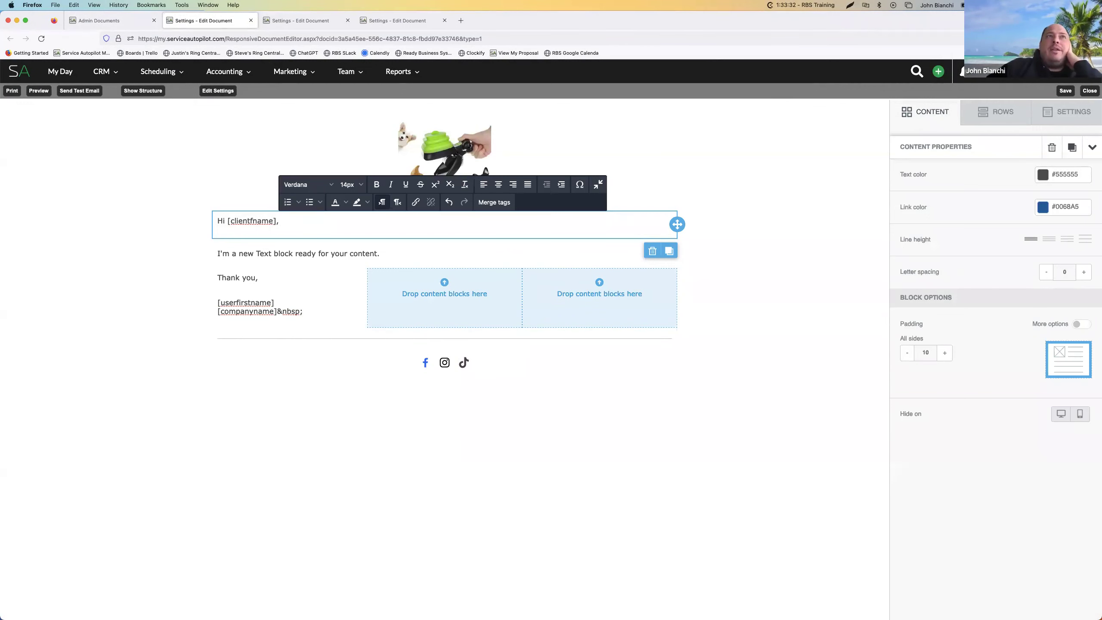
{"action": "key", "text": "BackSpace"}
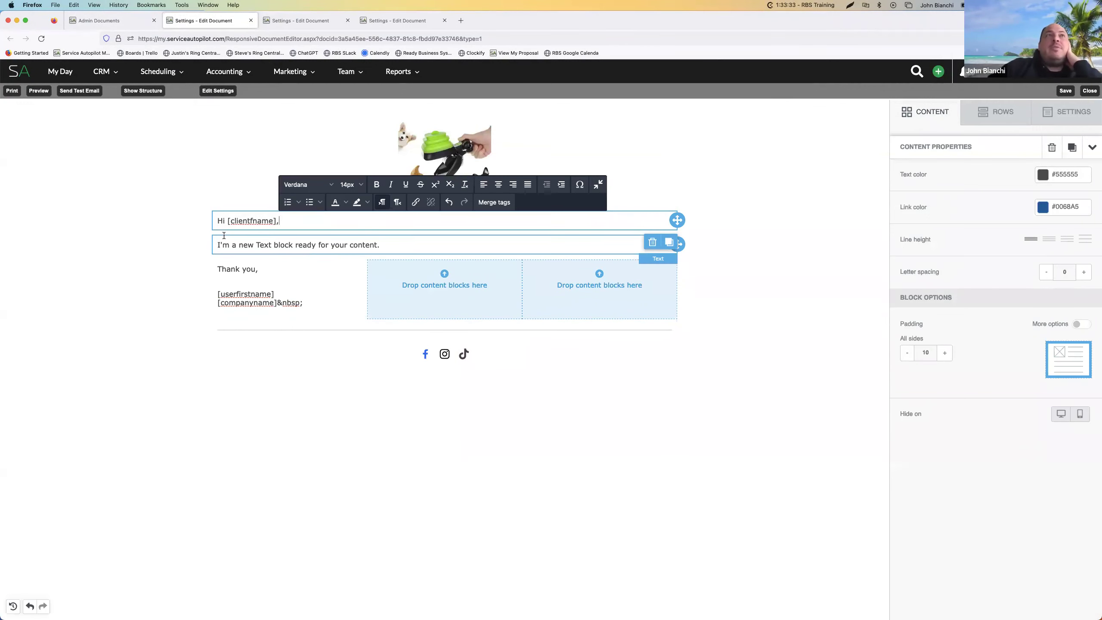
Select the placeholder body text, search the web for lorem ipsum, and copy the "Why do we use it?" section from lipsum.com
{"action": "left_click", "coordinate": [380, 247]}
{"action": "triple_click", "coordinate": [216, 246]}
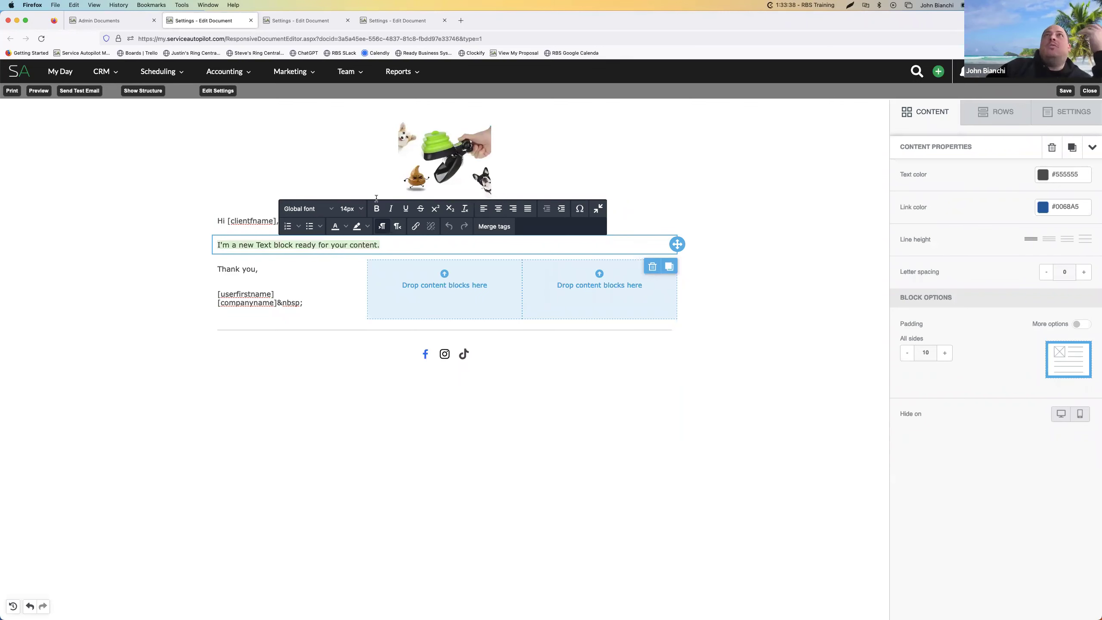
{"action": "left_click", "coordinate": [461, 20]}
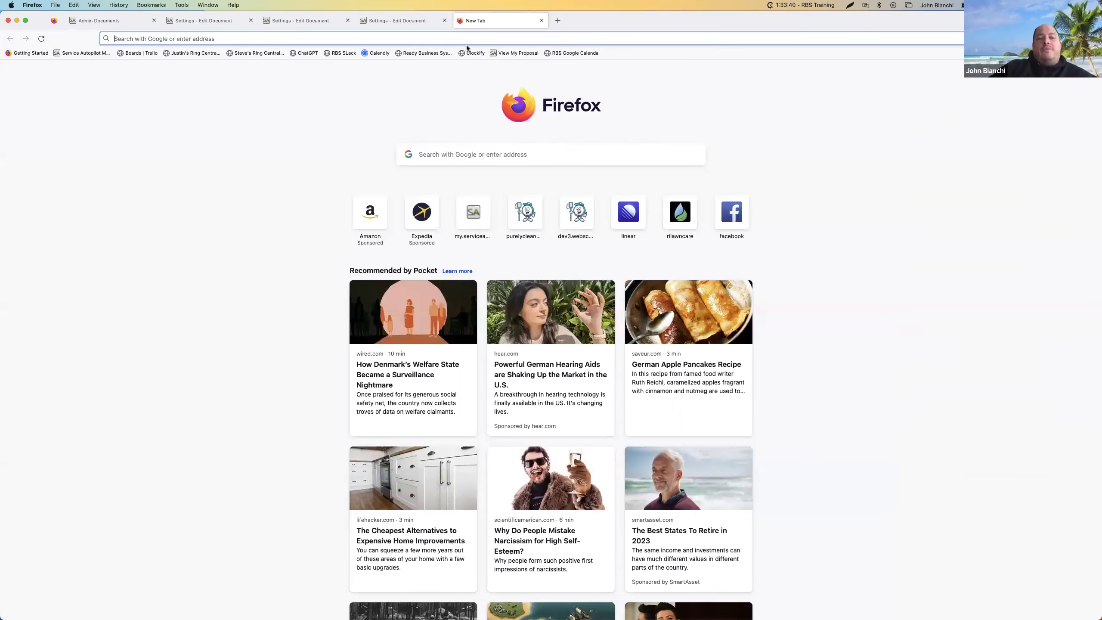
{"action": "type", "text": "lorem"}
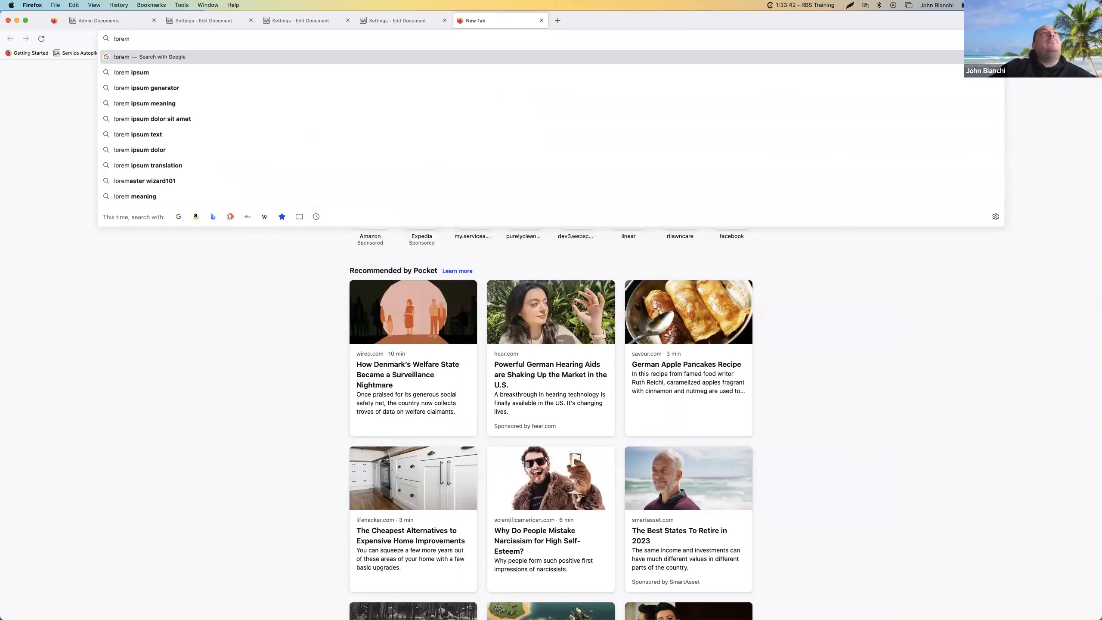
{"action": "left_click", "coordinate": [169, 73]}
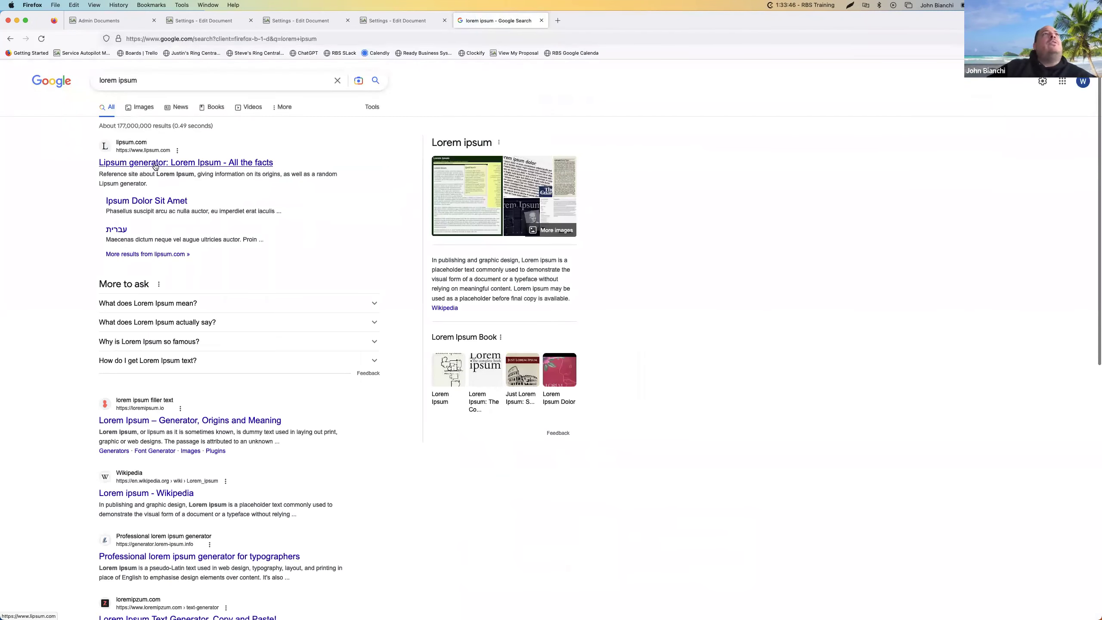
{"action": "left_click", "coordinate": [159, 164]}
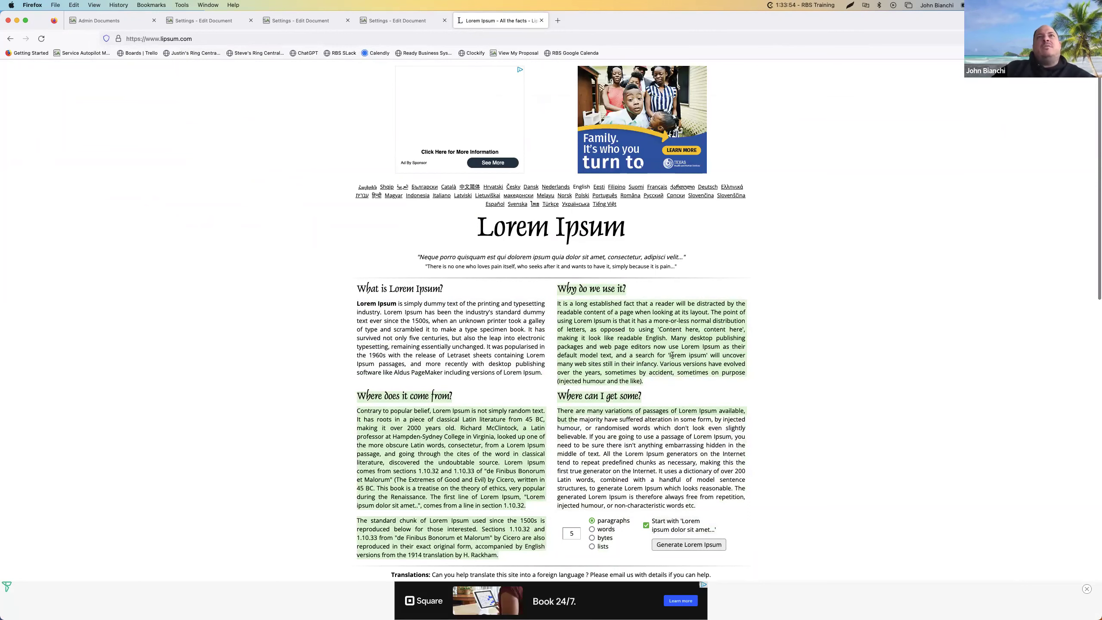
{"action": "right_click", "coordinate": [622, 370]}
{"action": "key", "text": "Escape"}
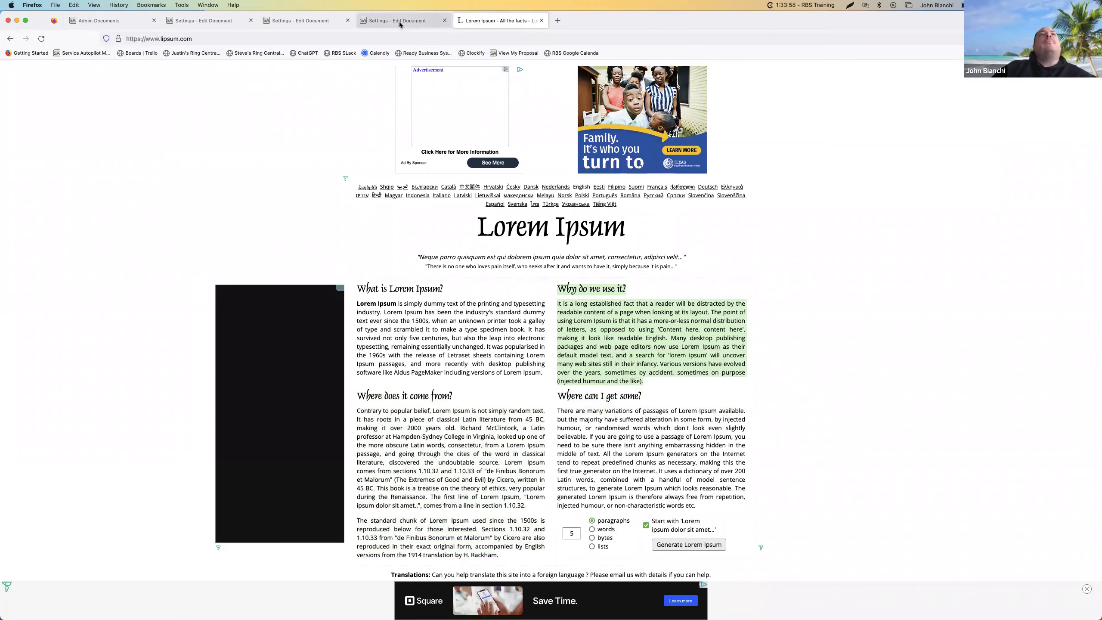
Replace the template's placeholder body text with the copied "Why do we use it?" section
{"action": "left_click", "coordinate": [400, 25]}
{"action": "left_click", "coordinate": [222, 21]}
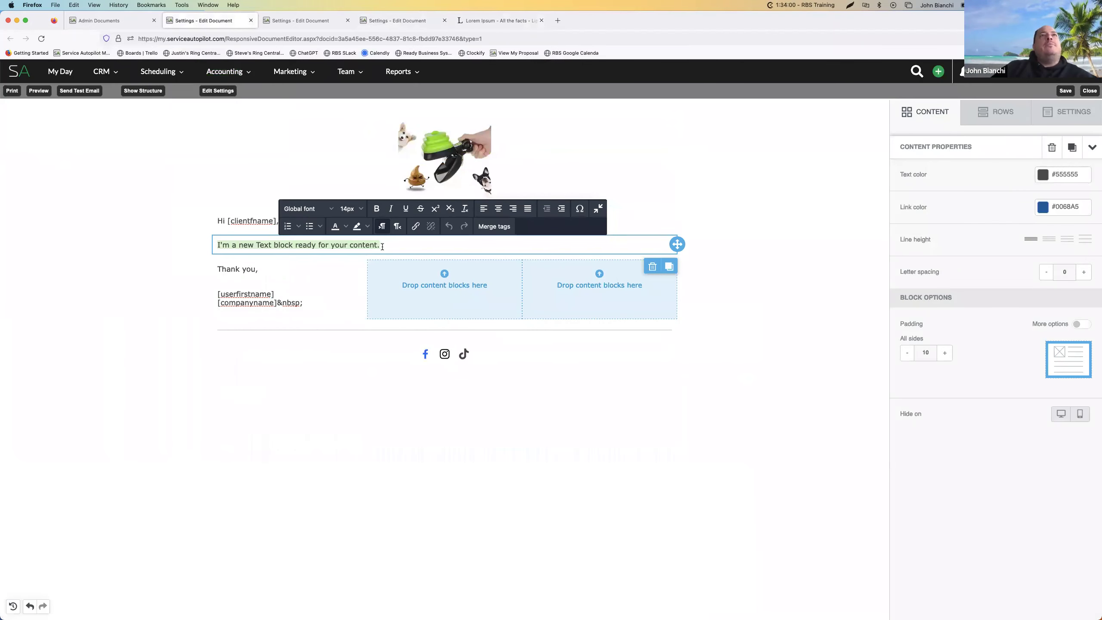
{"action": "type", "text": "Why do we use it? It is a long established fact that a reader will be distracted by the readable content of a page when looking at its layout. The point of using Lorem Ipsum is that it has a more-or-less normal distribution of letters, as opposed to using 'Content here, content here', making it look like readable English. Many desktop publishing packages and web page editors now use Lorem Ipsum as their default model text, and a search for 'lorem ipsum' will uncover many web sites still in their infancy. Various versions have evolved over the years, sometimes by accident, sometimes on purpose (injected humour and the like)."}
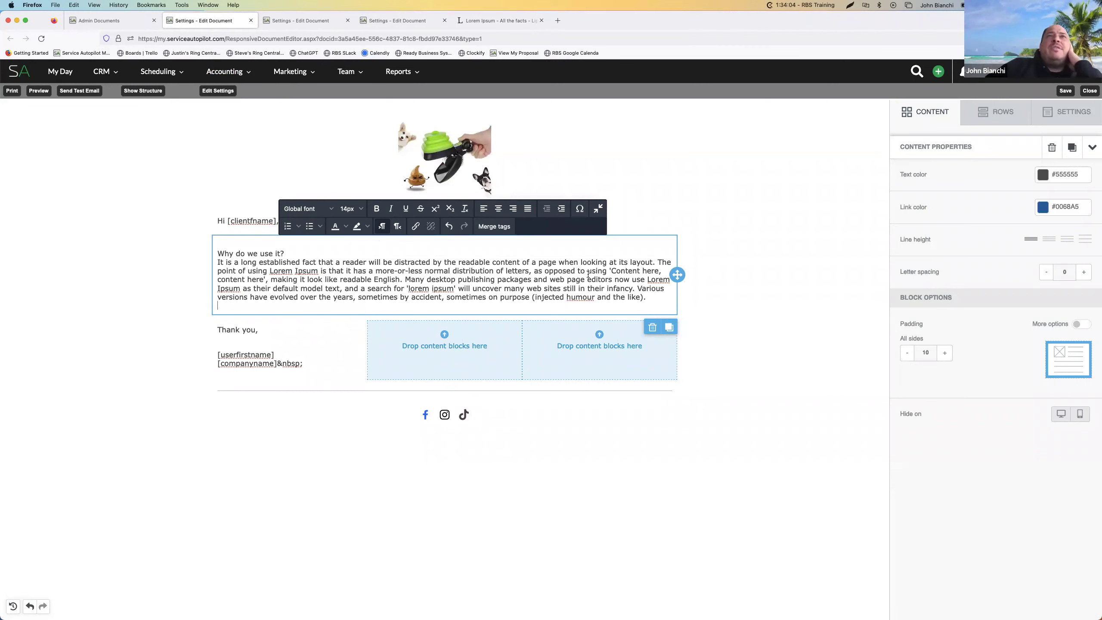
{"action": "left_click", "coordinate": [722, 294]}
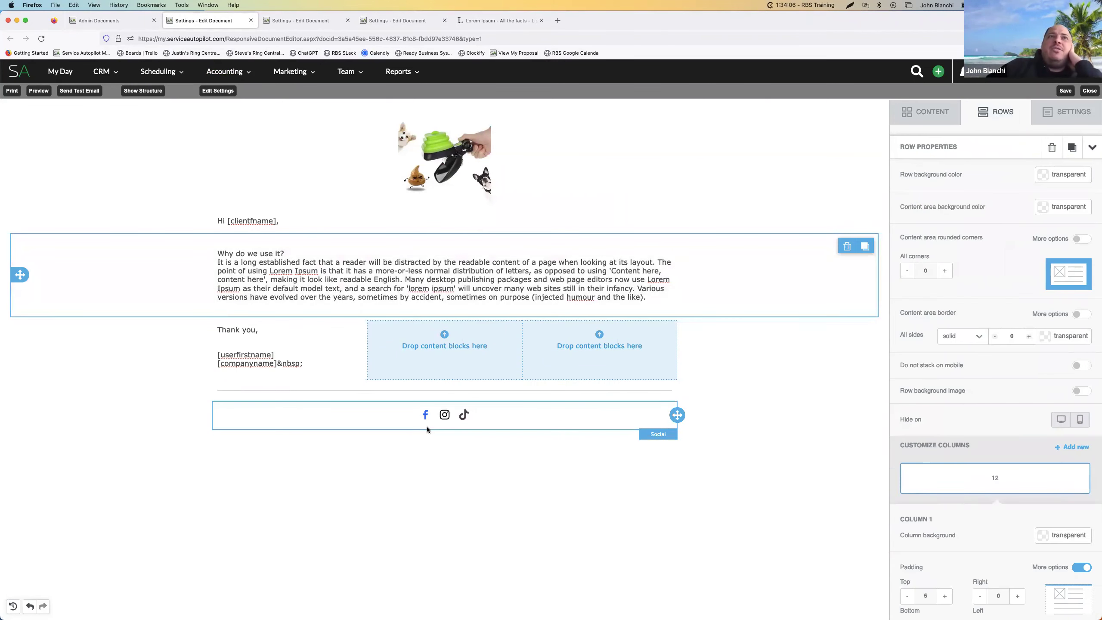
Remove the stray "&nbsp;" after [companyname] in the signature and save the template
{"action": "left_click", "coordinate": [446, 418]}
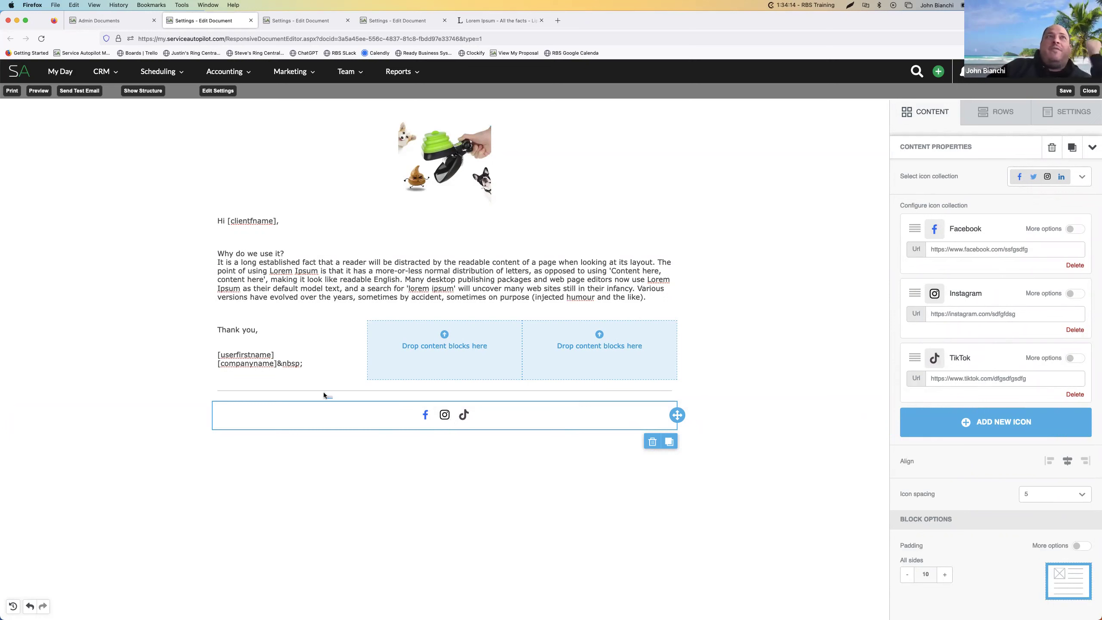
{"action": "left_click", "coordinate": [300, 368]}
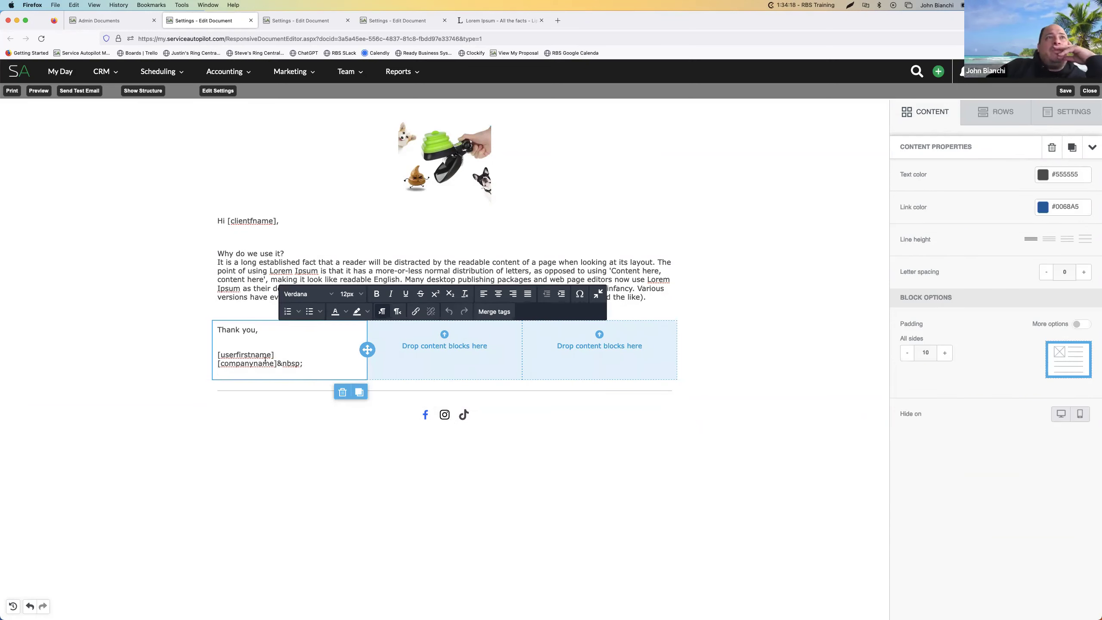
{"action": "left_click", "coordinate": [267, 369]}
{"action": "left_click", "coordinate": [307, 366]}
{"action": "key", "text": "BackSpace"}
{"action": "key", "text": "BackSpace"}
{"action": "key", "text": "BackSpace"}
{"action": "key", "text": "BackSpace"}
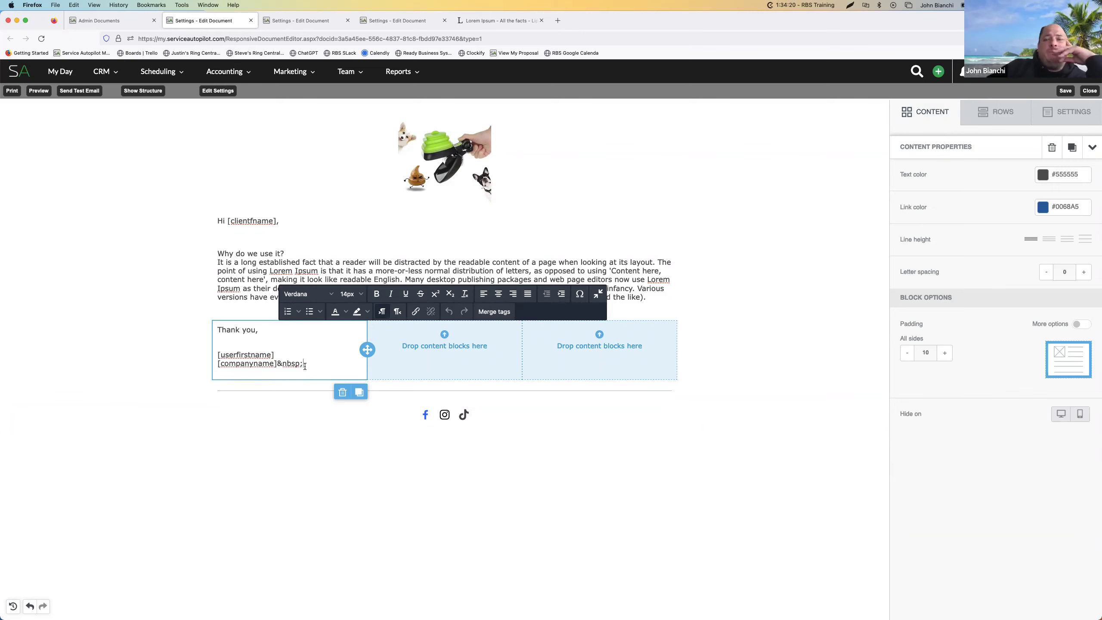
{"action": "key", "text": "BackSpace"}
{"action": "key", "text": "BackSpace"}
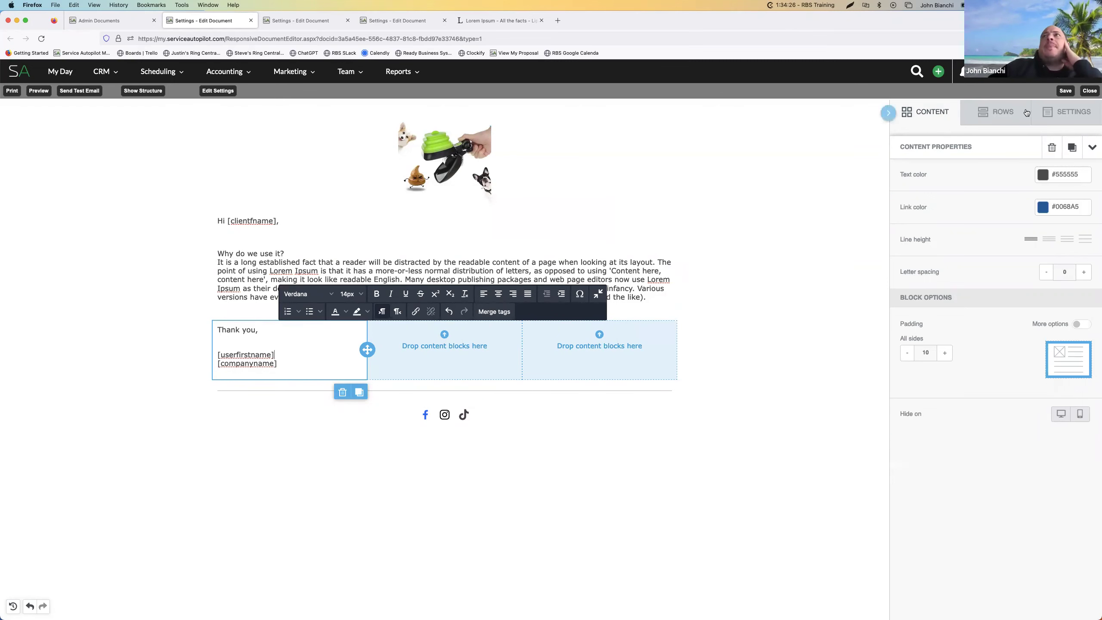
{"action": "left_click", "coordinate": [1064, 91]}
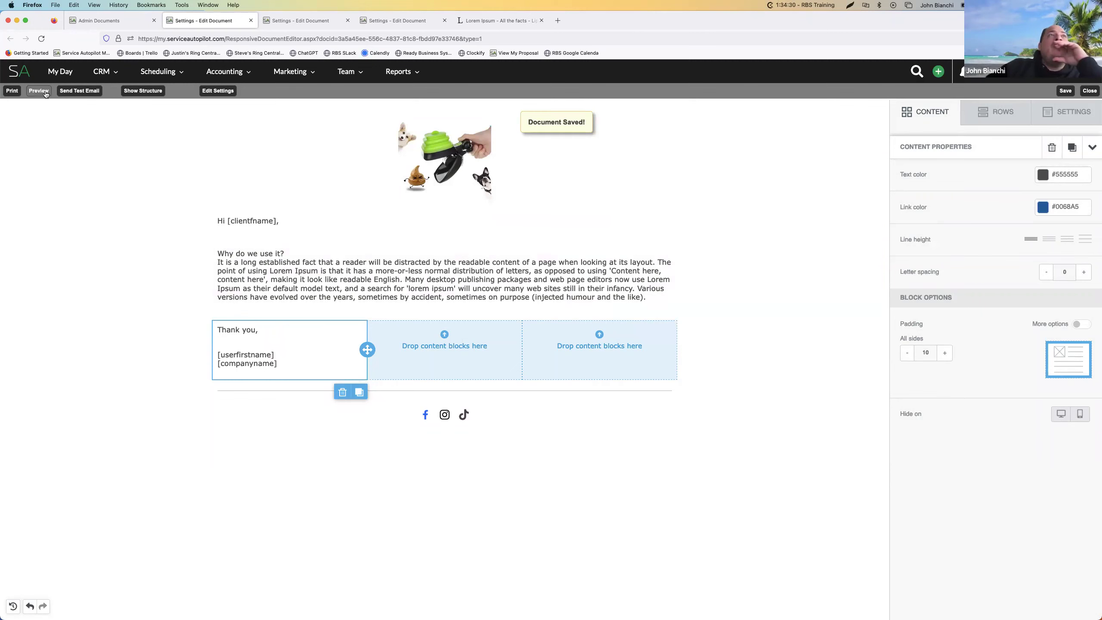
Close the template editor and the Lorem Ipsum page, and reopen 01 - Email Template - Training from the Documents list
{"action": "left_click", "coordinate": [99, 20]}
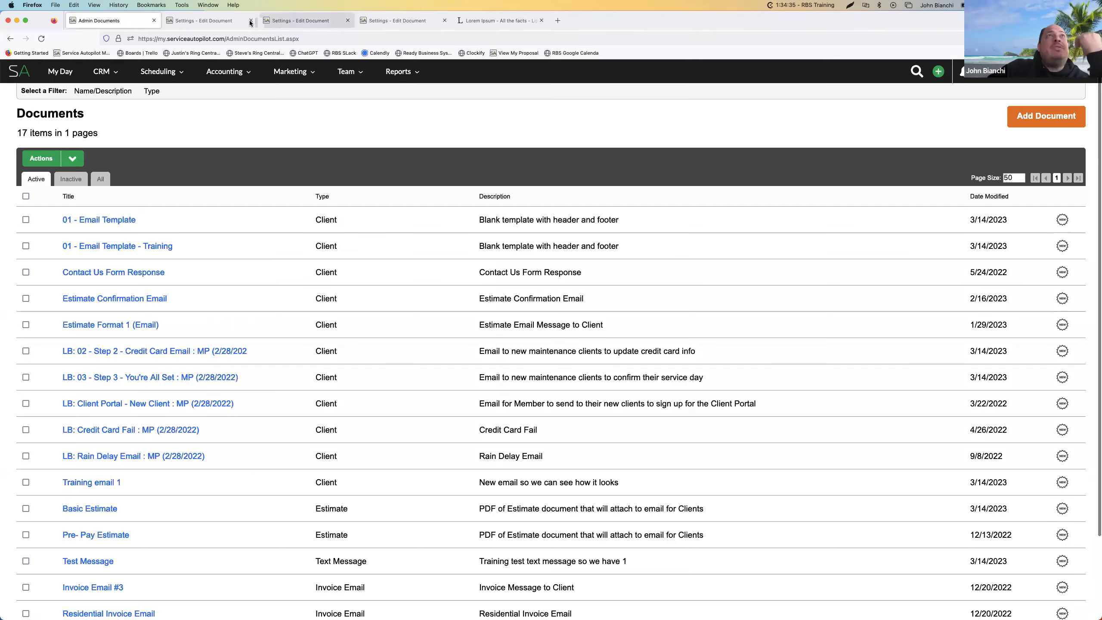
{"action": "left_click", "coordinate": [251, 20]}
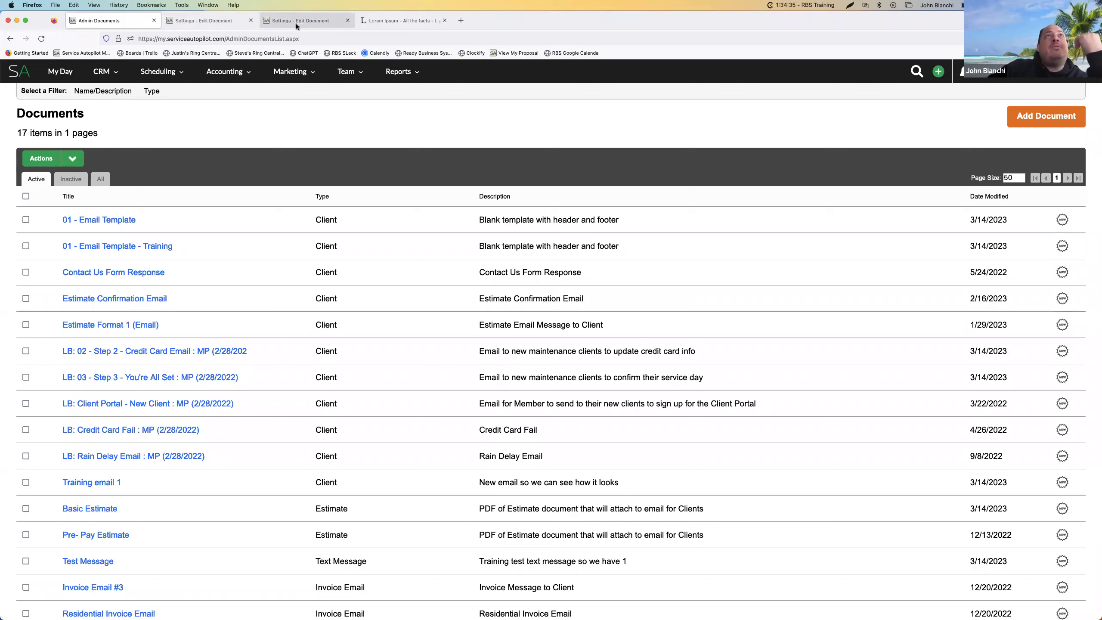
{"action": "left_click", "coordinate": [444, 20]}
{"action": "mouse_move", "coordinate": [182, 72]}
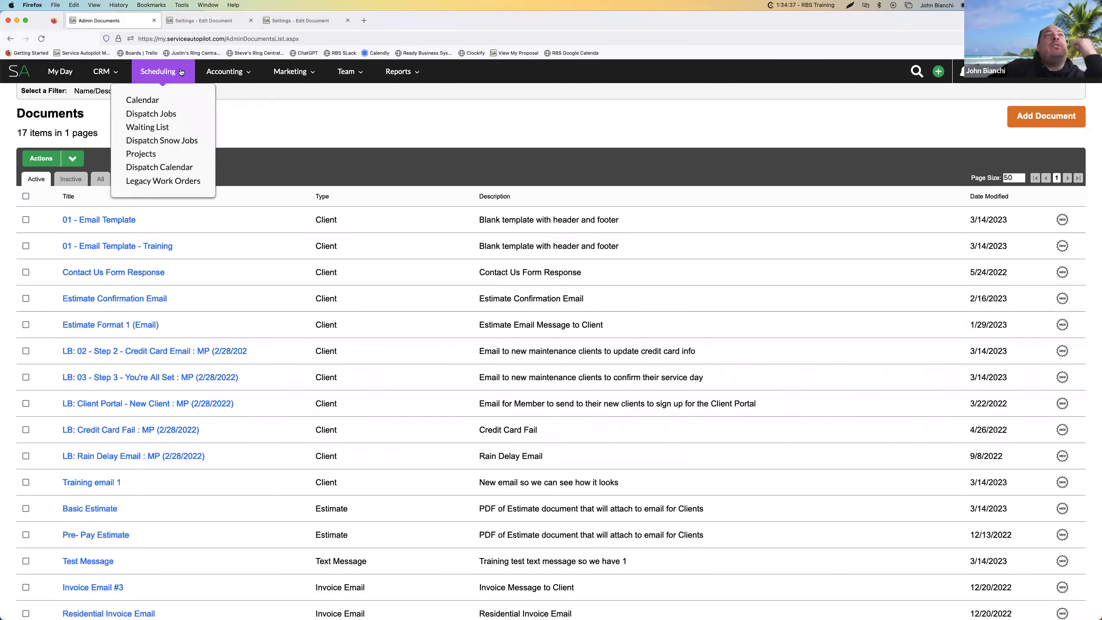
{"action": "left_click", "coordinate": [165, 247]}
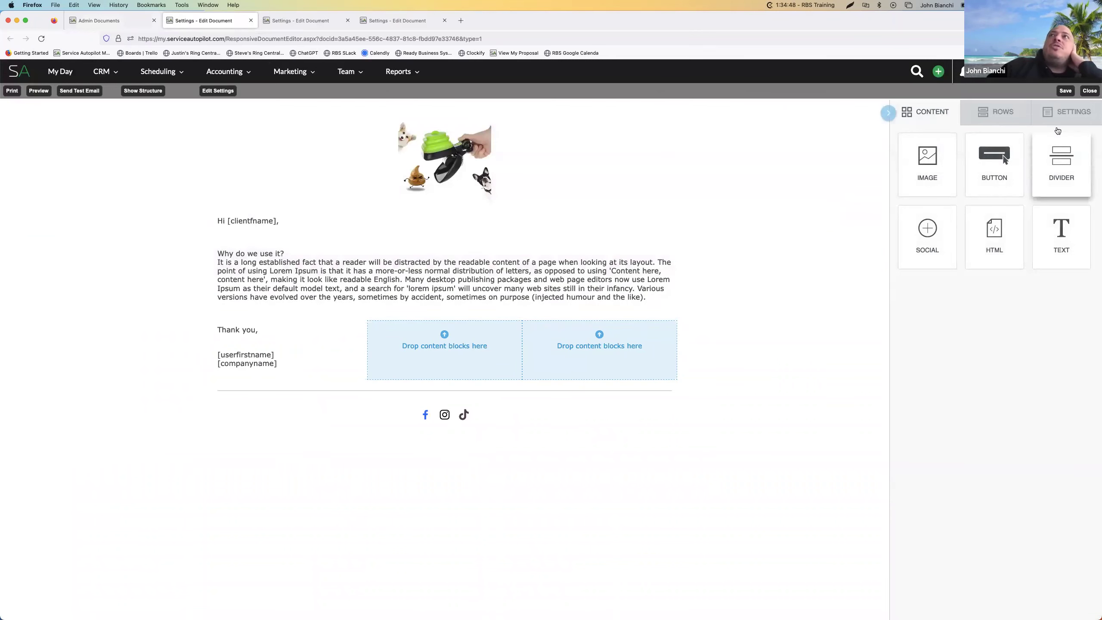
Close the 01 - Email Template - Training editor and compare the Step 2 payment info and Step 3 "You're All Set" email templates
{"action": "left_click", "coordinate": [251, 20]}
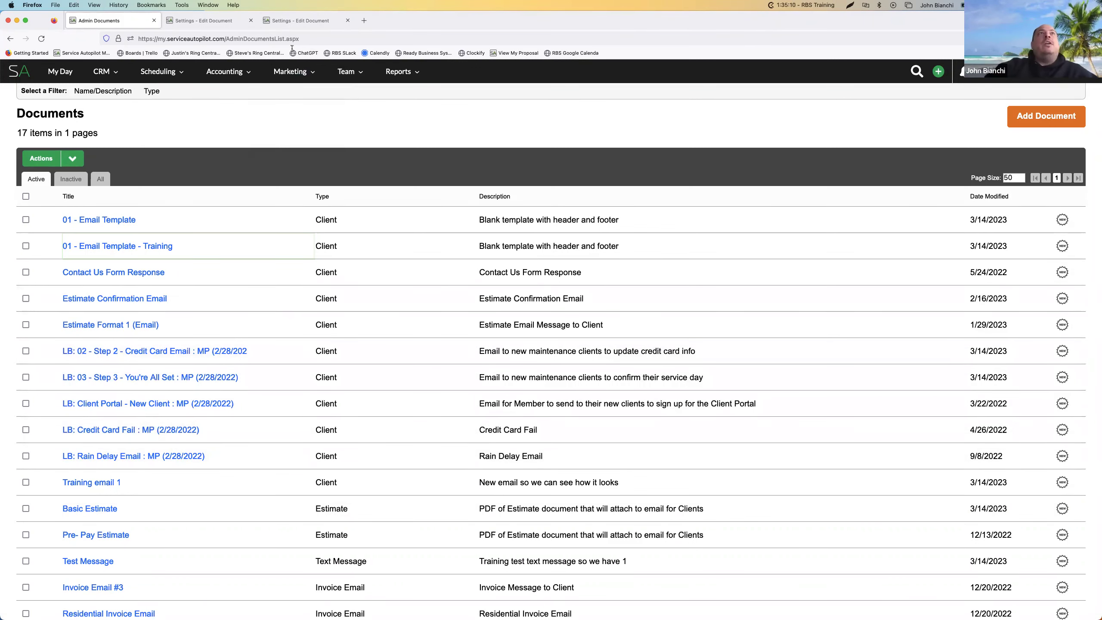
{"action": "left_click", "coordinate": [202, 20]}
{"action": "left_click", "coordinate": [300, 20]}
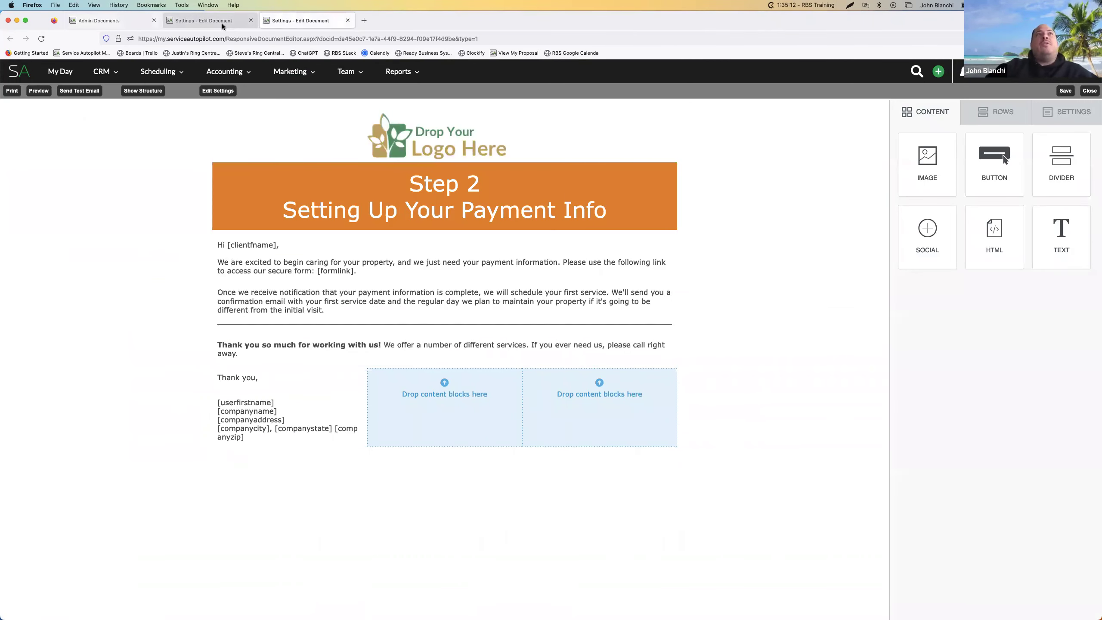
{"action": "left_click", "coordinate": [209, 21]}
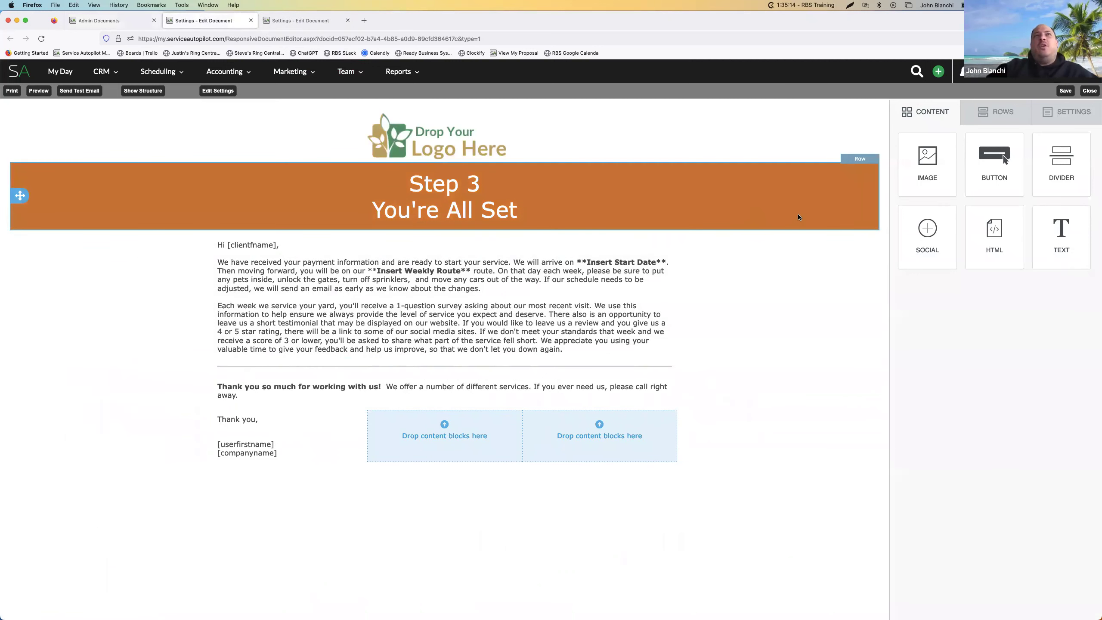
{"action": "left_click", "coordinate": [310, 25]}
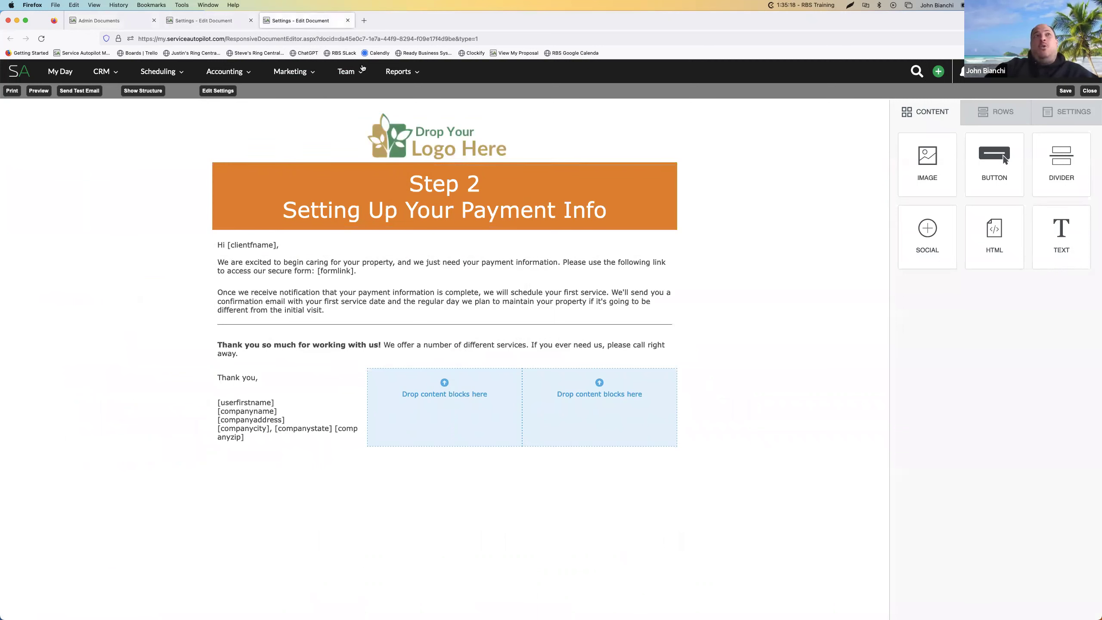
{"action": "left_click", "coordinate": [228, 24]}
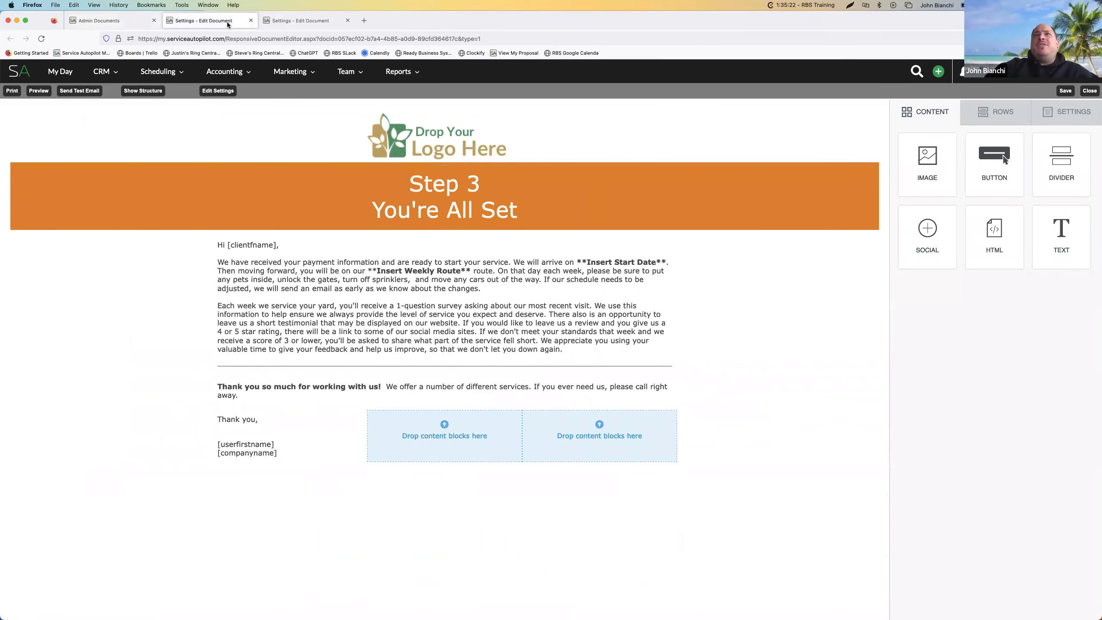
{"action": "left_click", "coordinate": [317, 22]}
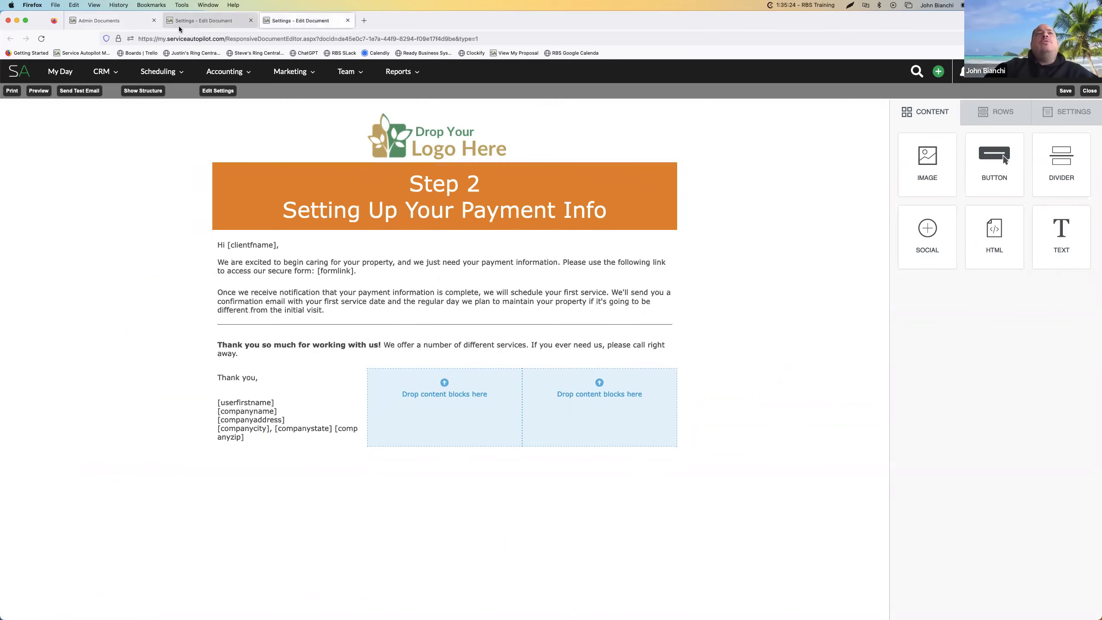
Return to the Documents list, look over the active documents, and close the Step 2 and Step 3 template editors
{"action": "left_click", "coordinate": [137, 23]}
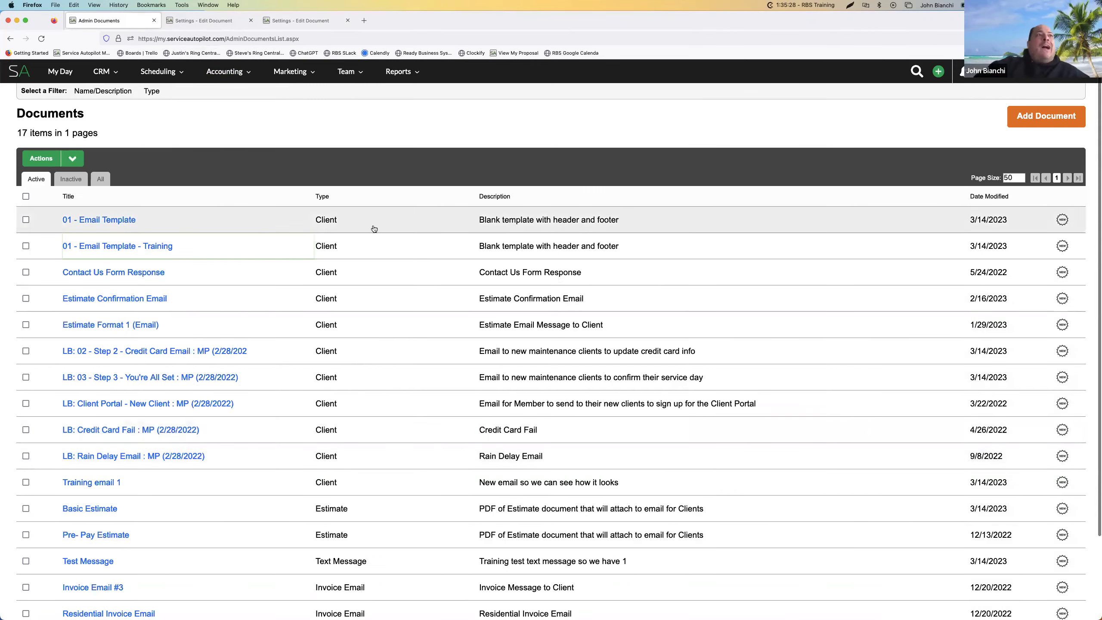
{"action": "scroll", "coordinate": [333, 425], "scroll_direction": "down", "scroll_amount": 5}
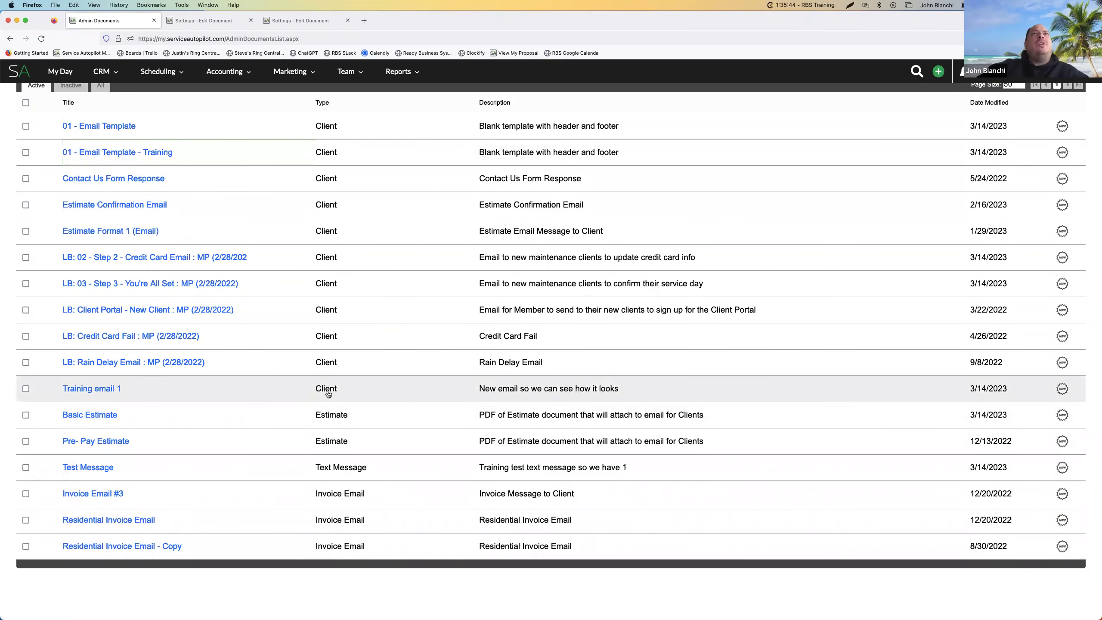
{"action": "scroll", "coordinate": [327, 388], "scroll_direction": "up", "scroll_amount": 3}
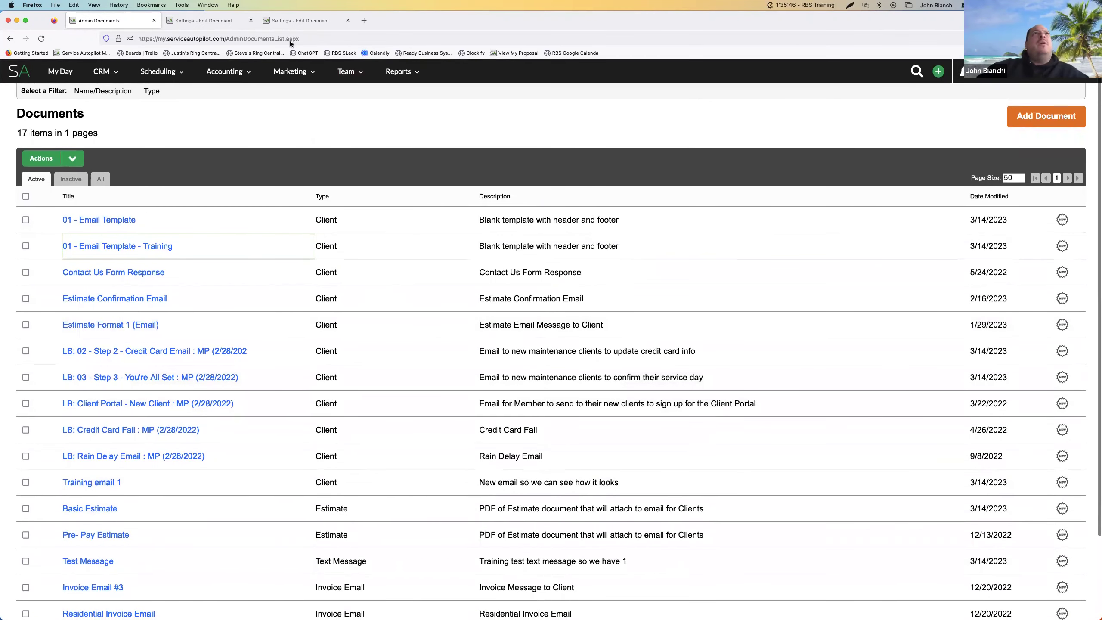
{"action": "left_click", "coordinate": [251, 21]}
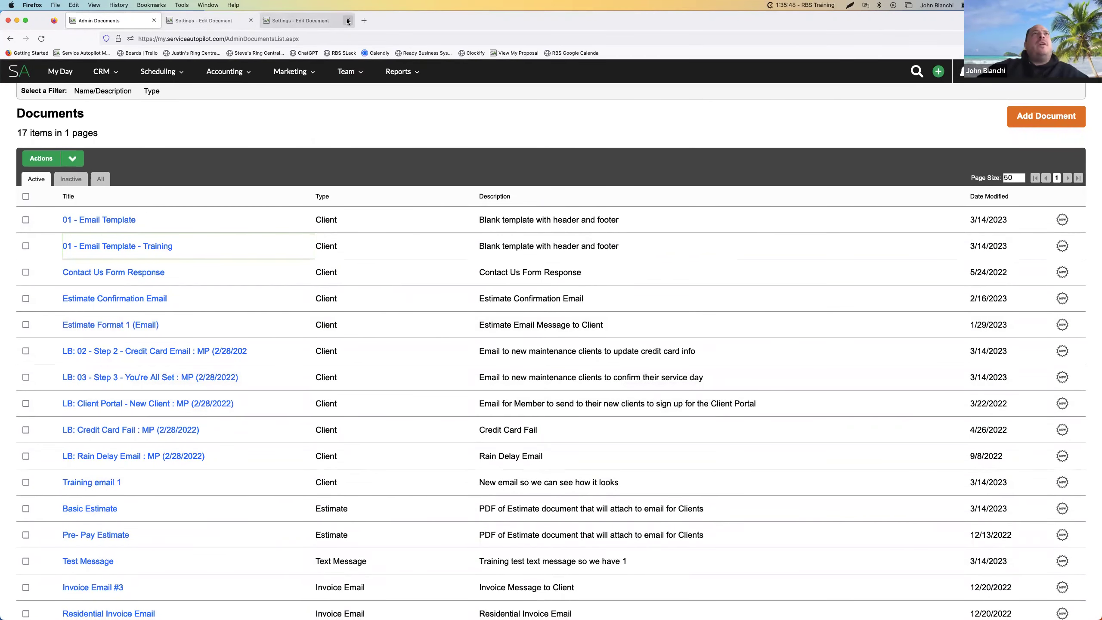
{"action": "left_click", "coordinate": [251, 21]}
{"action": "mouse_move", "coordinate": [224, 71]}
{"action": "scroll", "coordinate": [158, 422], "scroll_direction": "down", "scroll_amount": 3}
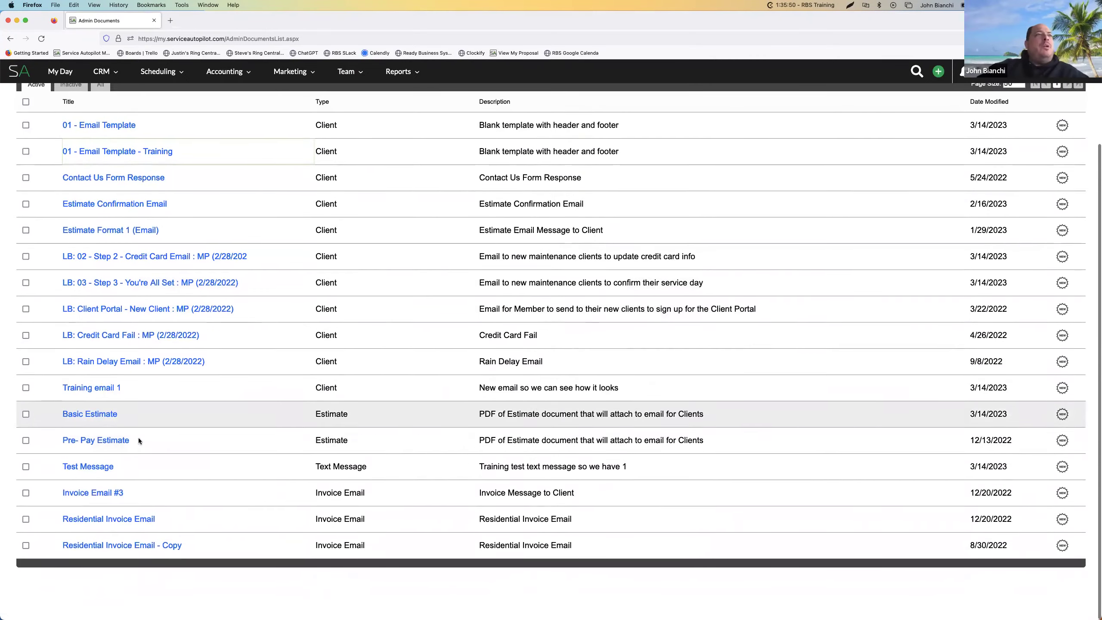
{"action": "scroll", "coordinate": [194, 140], "scroll_direction": "up", "scroll_amount": 5}
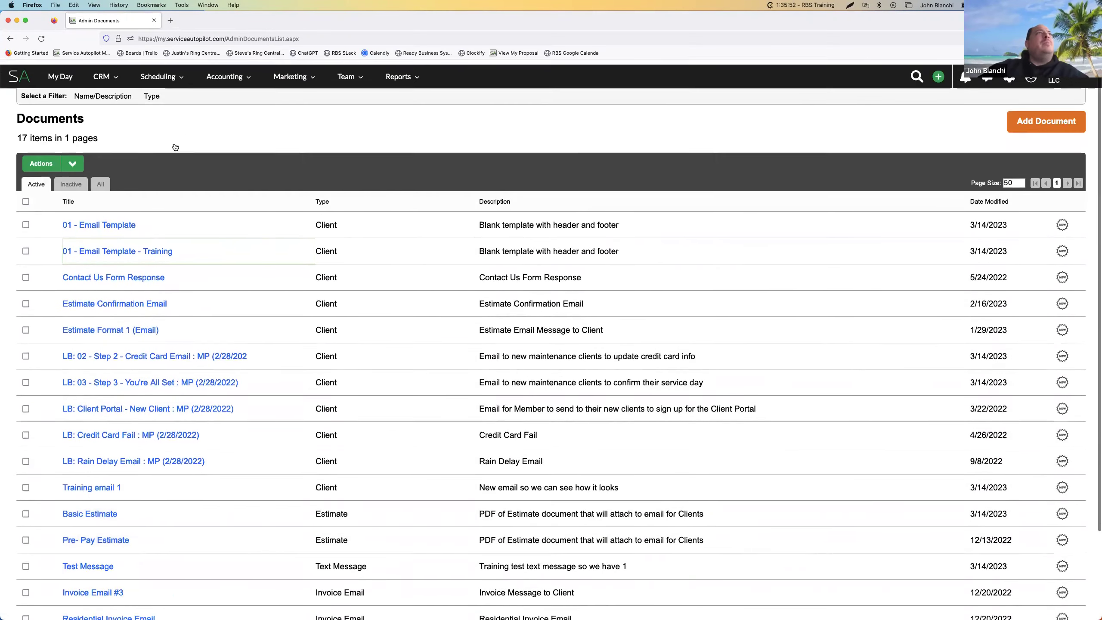
Show the inactive documents and look through the available estimate and invoice email templates
{"action": "left_click", "coordinate": [75, 180]}
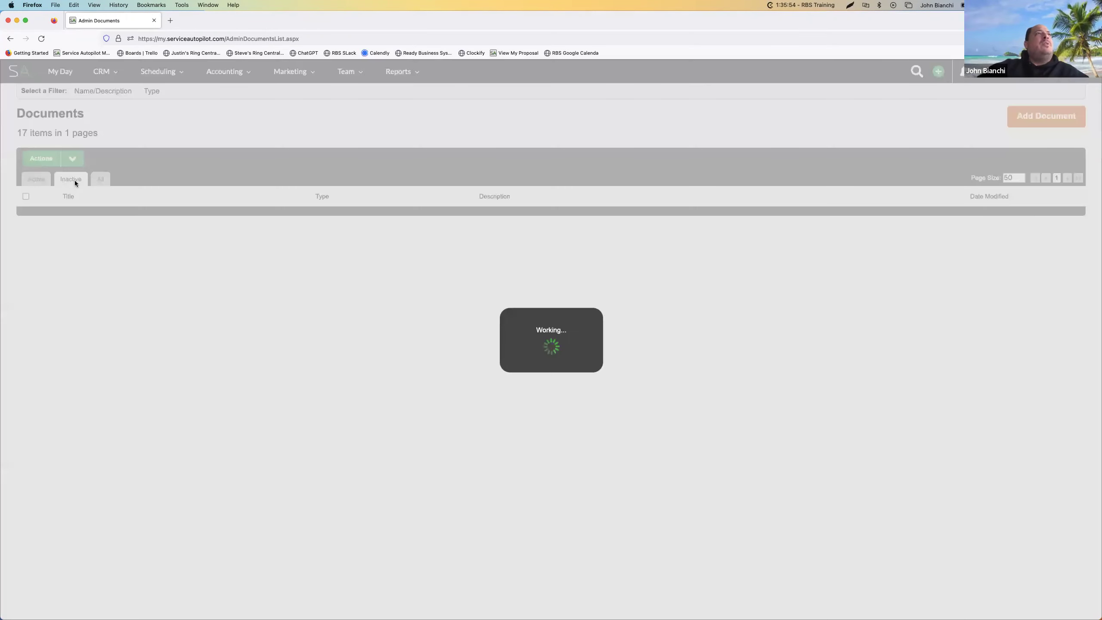
{"action": "scroll", "coordinate": [103, 381], "scroll_direction": "down", "scroll_amount": 10}
{"action": "scroll", "coordinate": [103, 381], "scroll_direction": "down", "scroll_amount": 15}
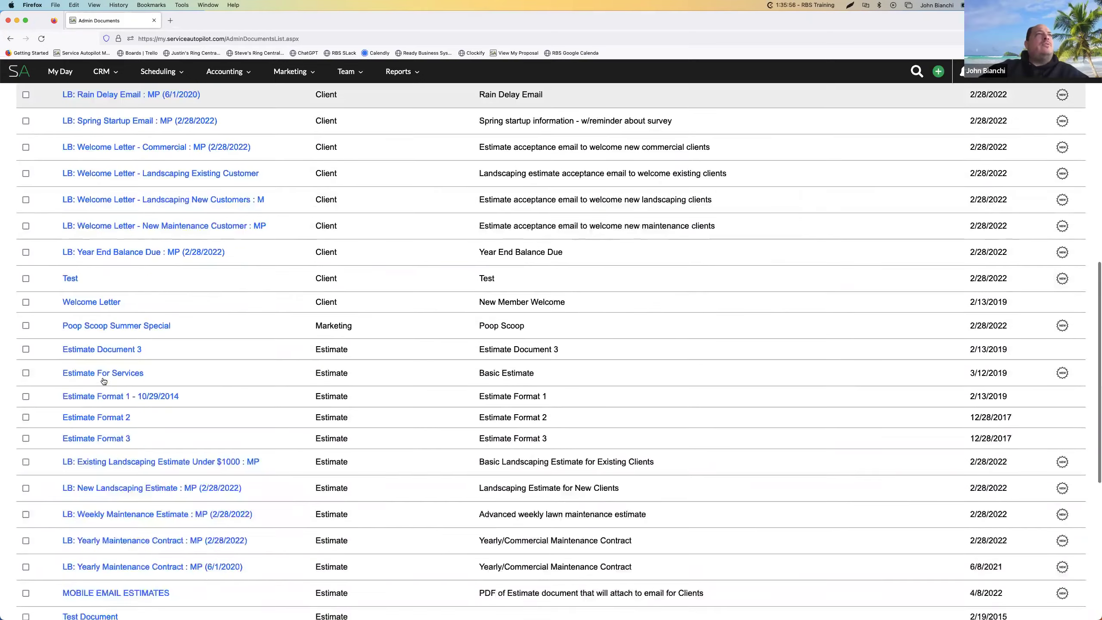
{"action": "scroll", "coordinate": [174, 348], "scroll_direction": "up", "scroll_amount": 8}
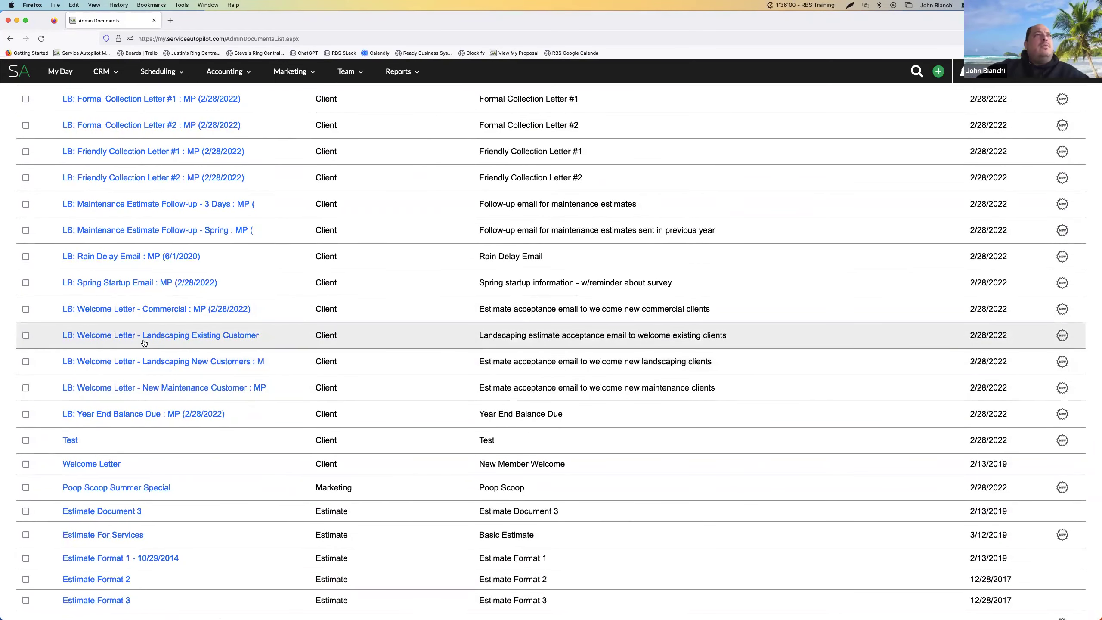
{"action": "scroll", "coordinate": [180, 384], "scroll_direction": "down", "scroll_amount": 3}
{"action": "scroll", "coordinate": [180, 384], "scroll_direction": "down", "scroll_amount": 12}
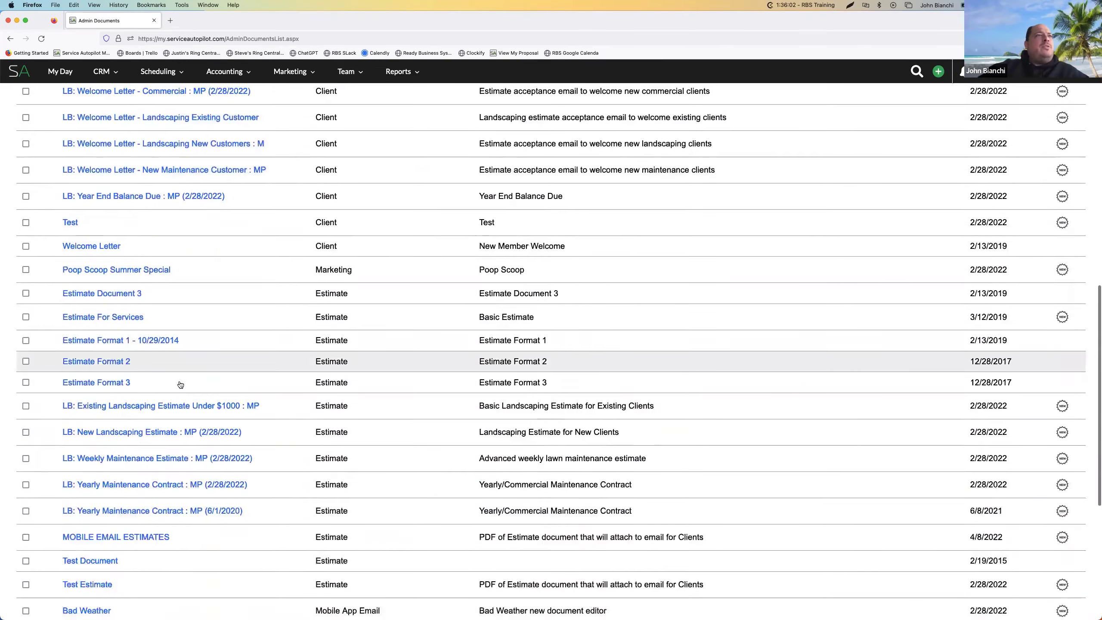
{"action": "scroll", "coordinate": [181, 369], "scroll_direction": "up", "scroll_amount": 4}
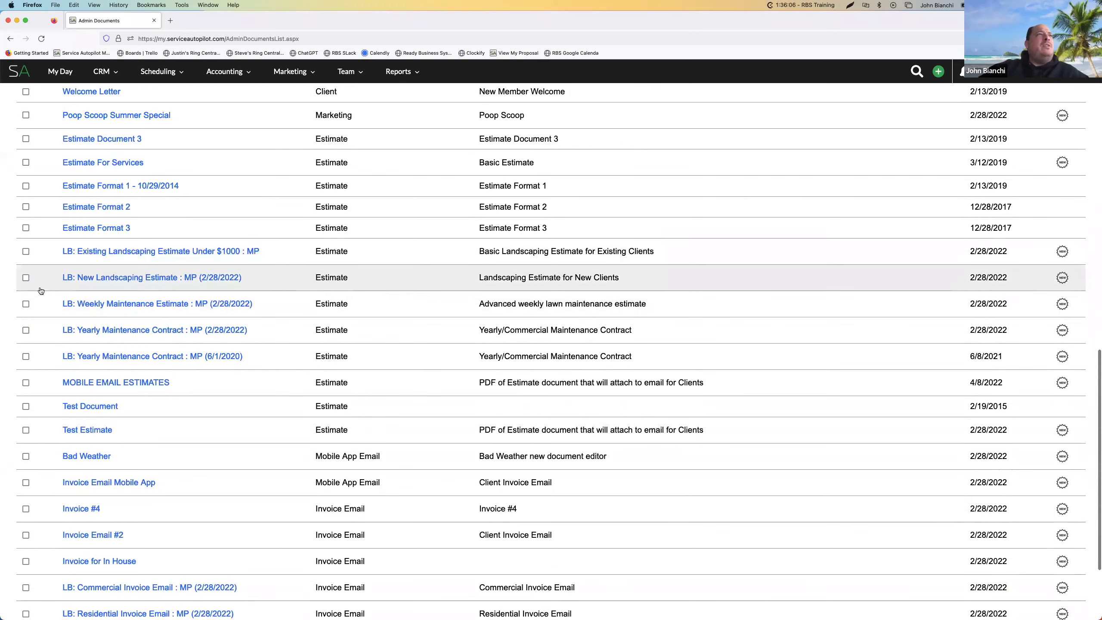
Make the inactive LB: New Landscaping Estimate and LB: Residential Invoice Email templates active
{"action": "left_click", "coordinate": [26, 277]}
{"action": "scroll", "coordinate": [64, 431], "scroll_direction": "down", "scroll_amount": 1}
{"action": "scroll", "coordinate": [64, 432], "scroll_direction": "down", "scroll_amount": 2}
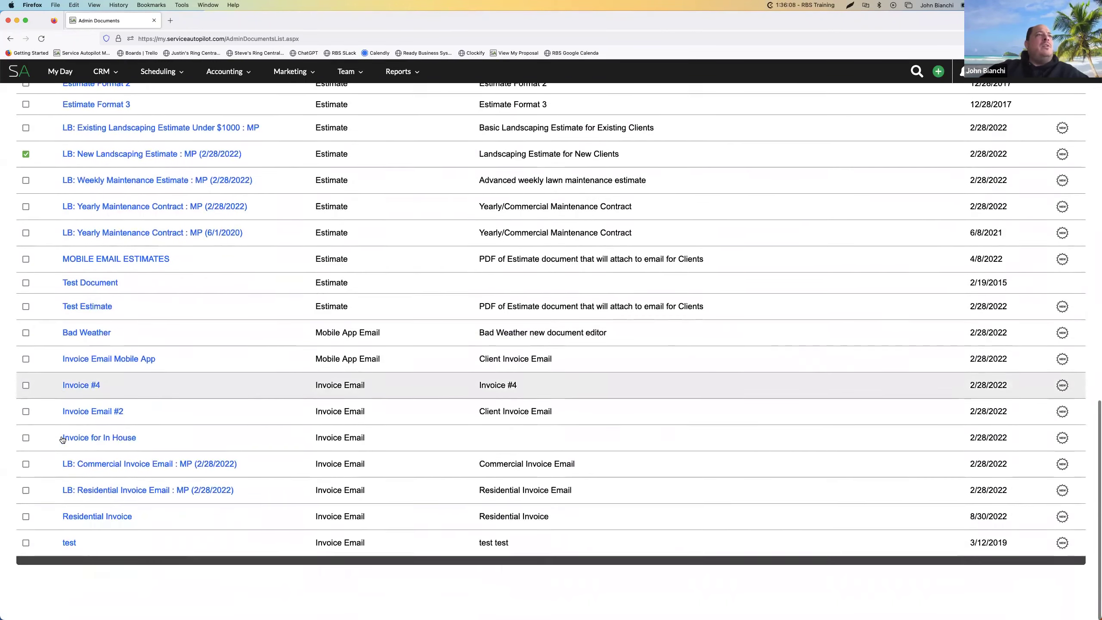
{"action": "left_click", "coordinate": [25, 495]}
{"action": "scroll", "coordinate": [82, 450], "scroll_direction": "up", "scroll_amount": 20}
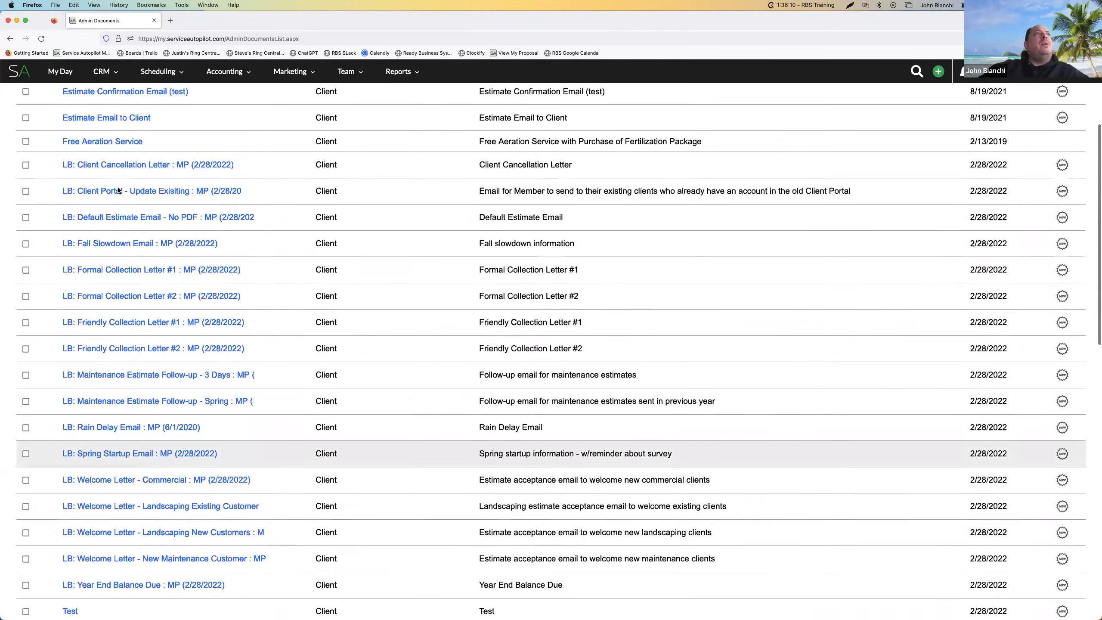
{"action": "left_click", "coordinate": [48, 125]}
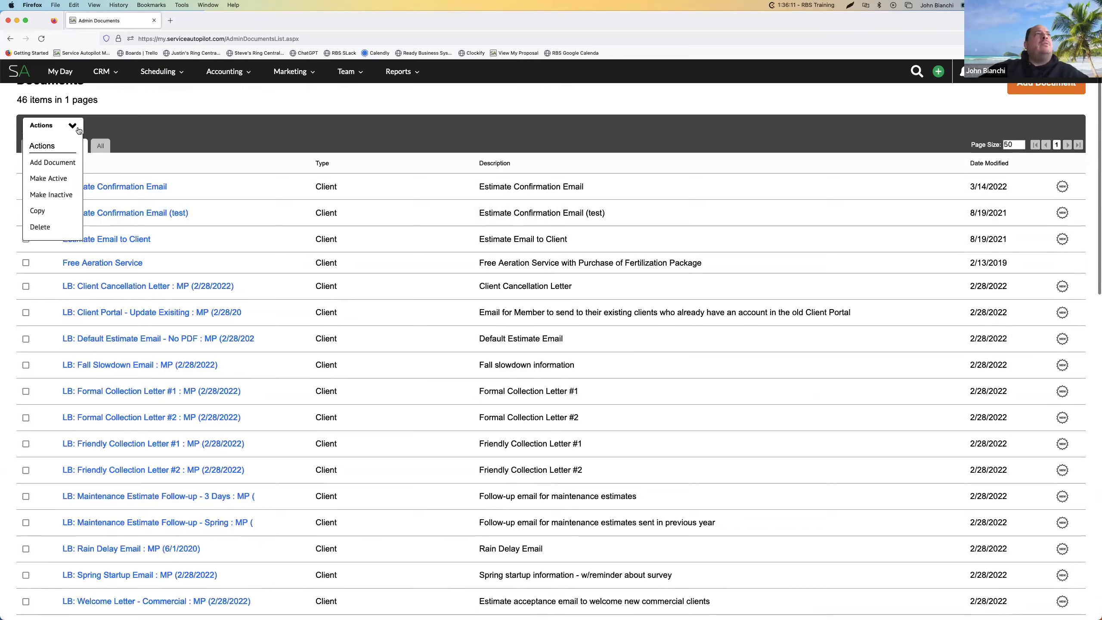
{"action": "left_click", "coordinate": [55, 184]}
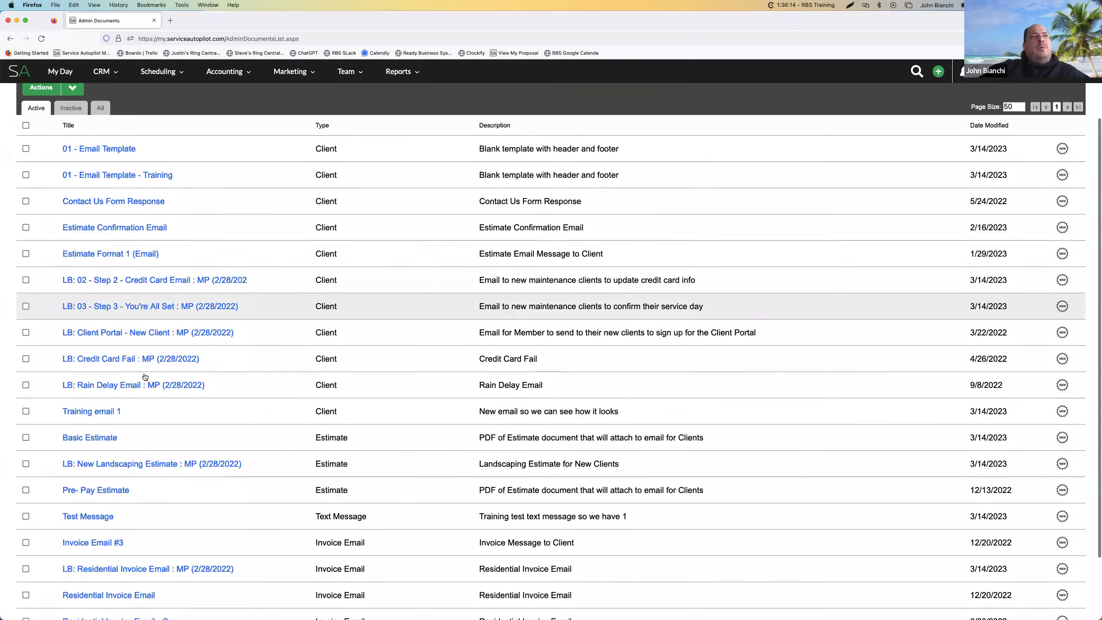
Open LB: New Landscaping Estimate and LB: Residential Invoice Email for editing and compare their layouts
{"action": "scroll", "coordinate": [202, 492], "scroll_direction": "down", "scroll_amount": 2}
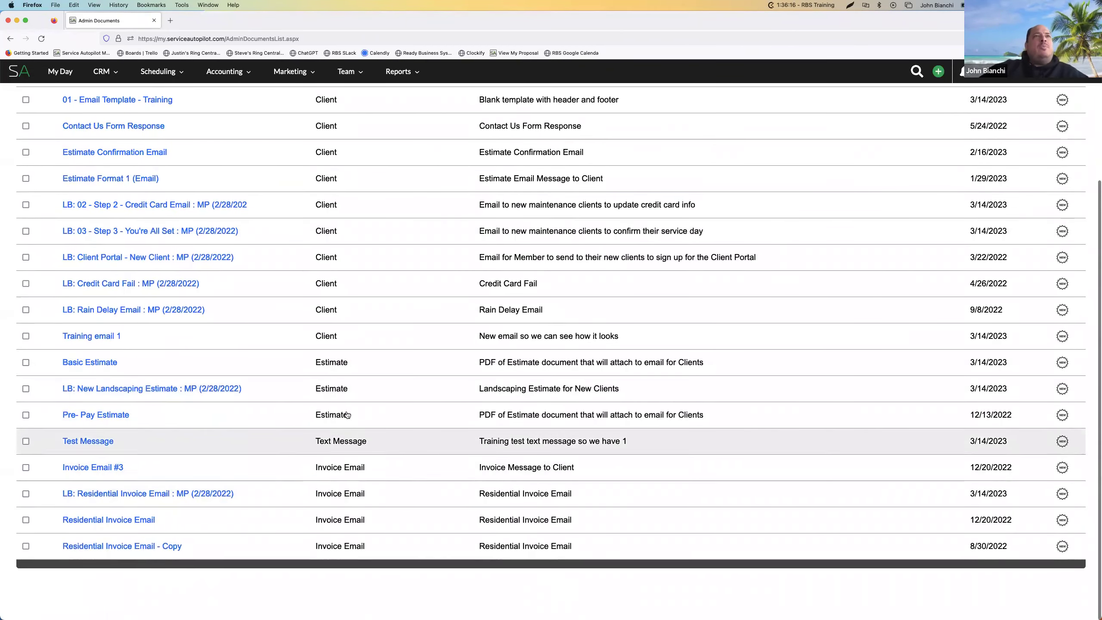
{"action": "left_click", "coordinate": [126, 390]}
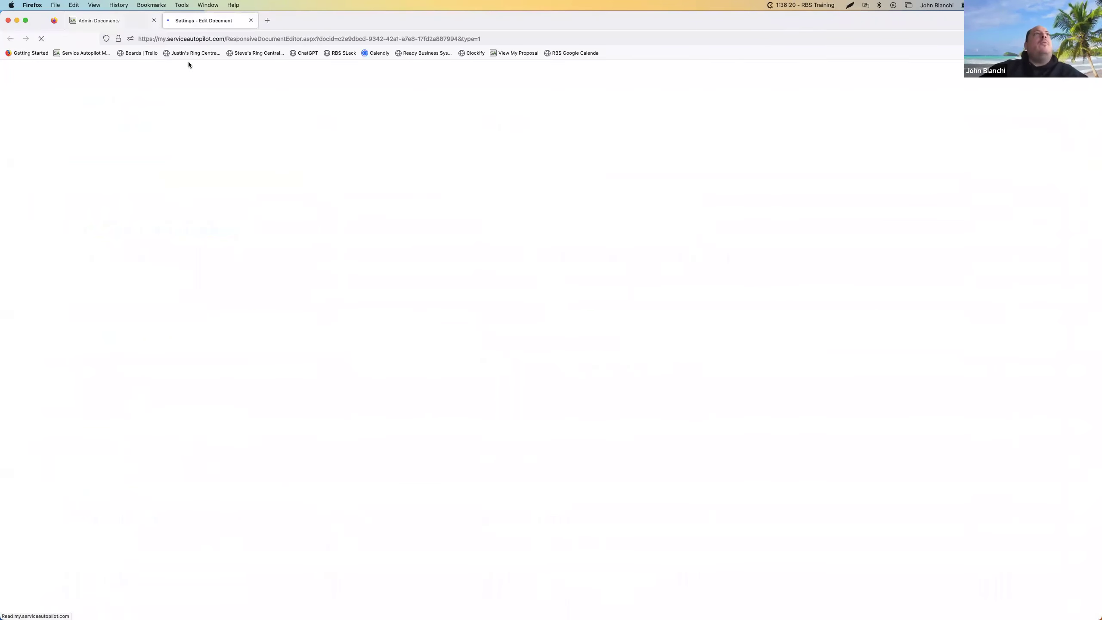
{"action": "left_click", "coordinate": [100, 20]}
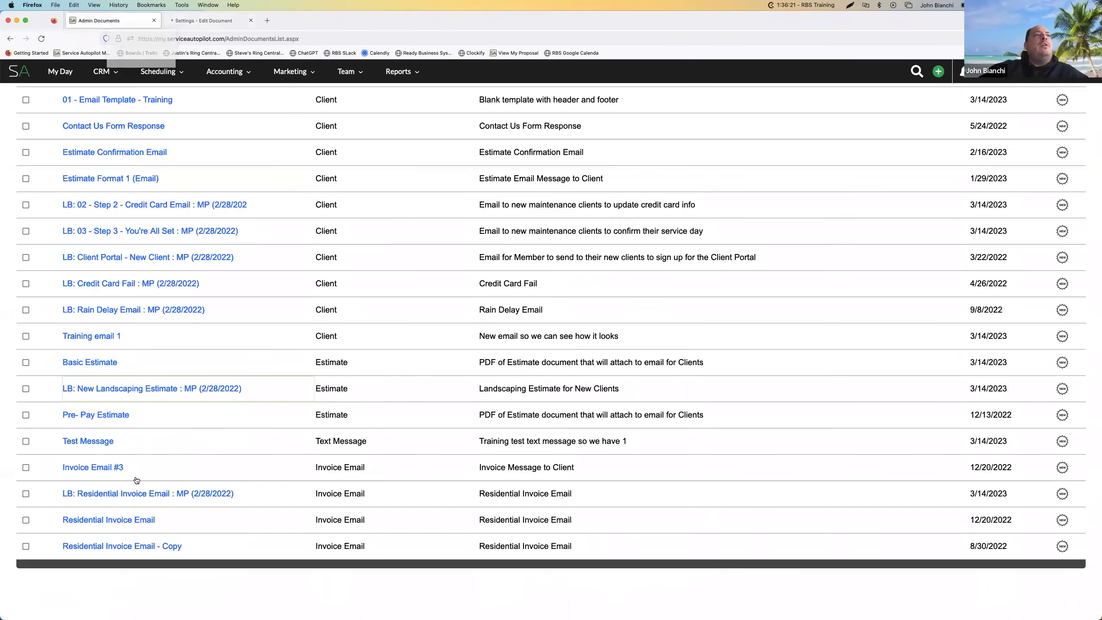
{"action": "left_click", "coordinate": [149, 495]}
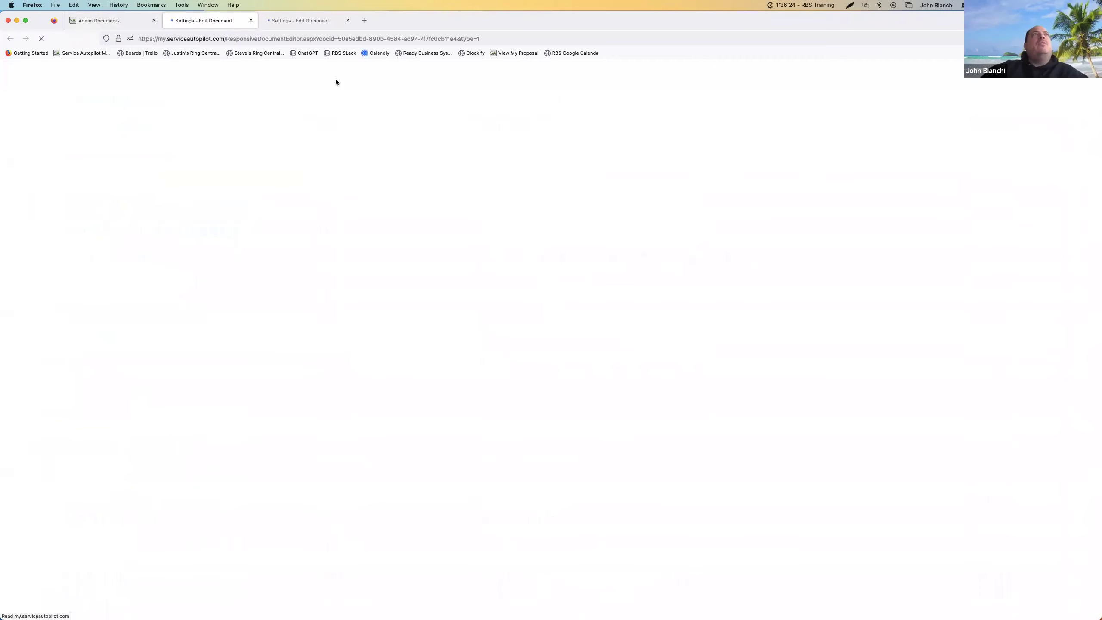
{"action": "left_click", "coordinate": [282, 21]}
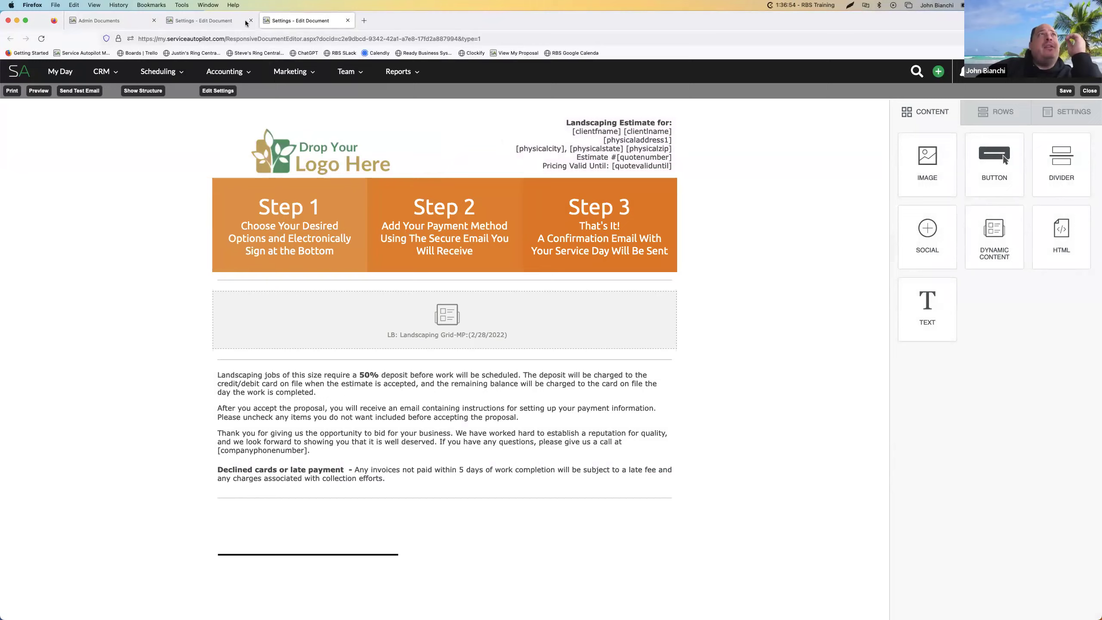
{"action": "left_click", "coordinate": [210, 24]}
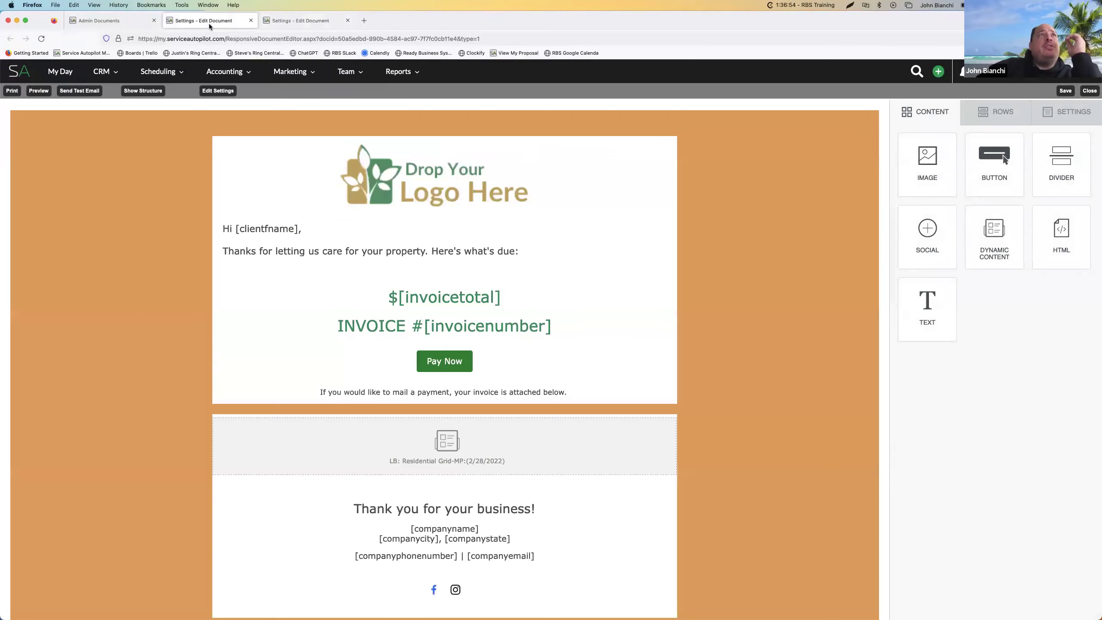
{"action": "left_click", "coordinate": [299, 21]}
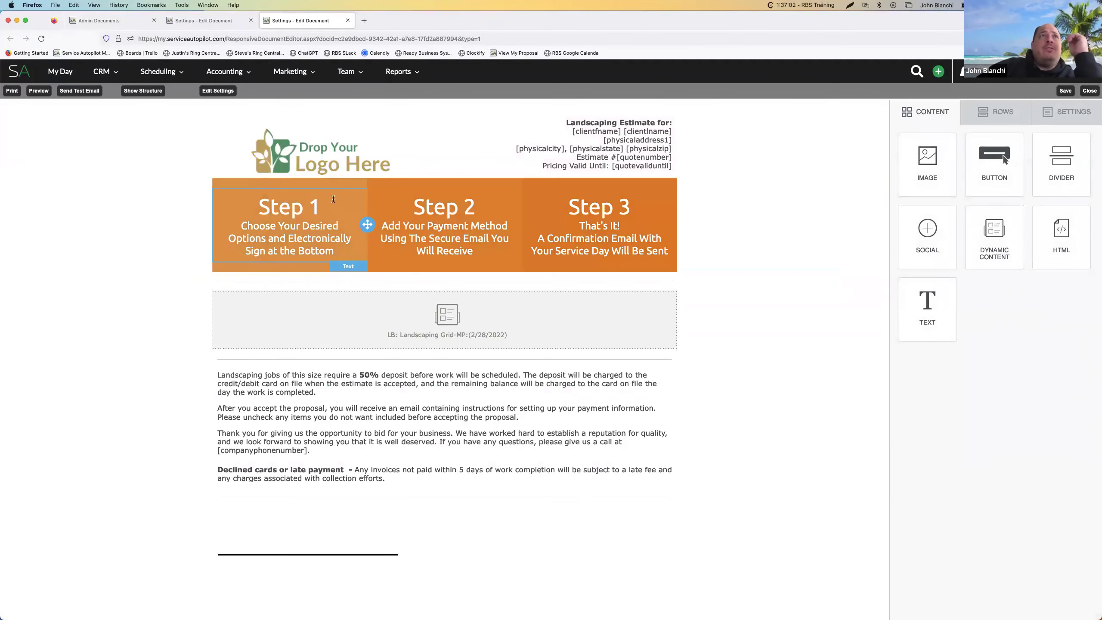
Examine the background color settings of the three columns in the landscaping estimate's Step 1–3 row
{"action": "left_click", "coordinate": [335, 187]}
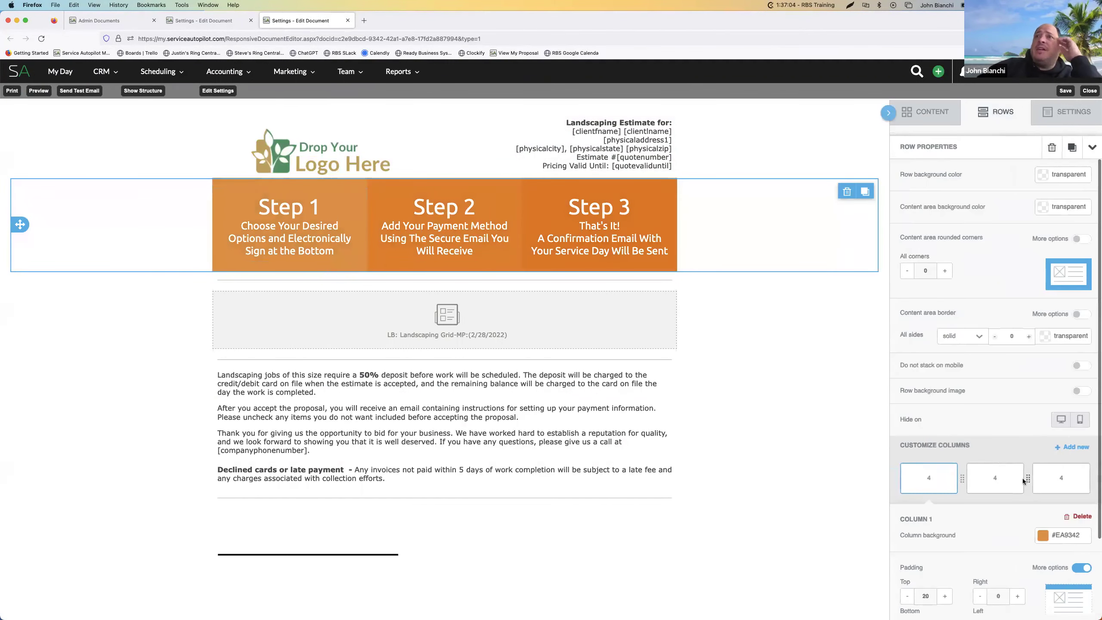
{"action": "scroll", "coordinate": [1023, 481], "scroll_direction": "down", "scroll_amount": 3}
{"action": "left_click", "coordinate": [998, 393]}
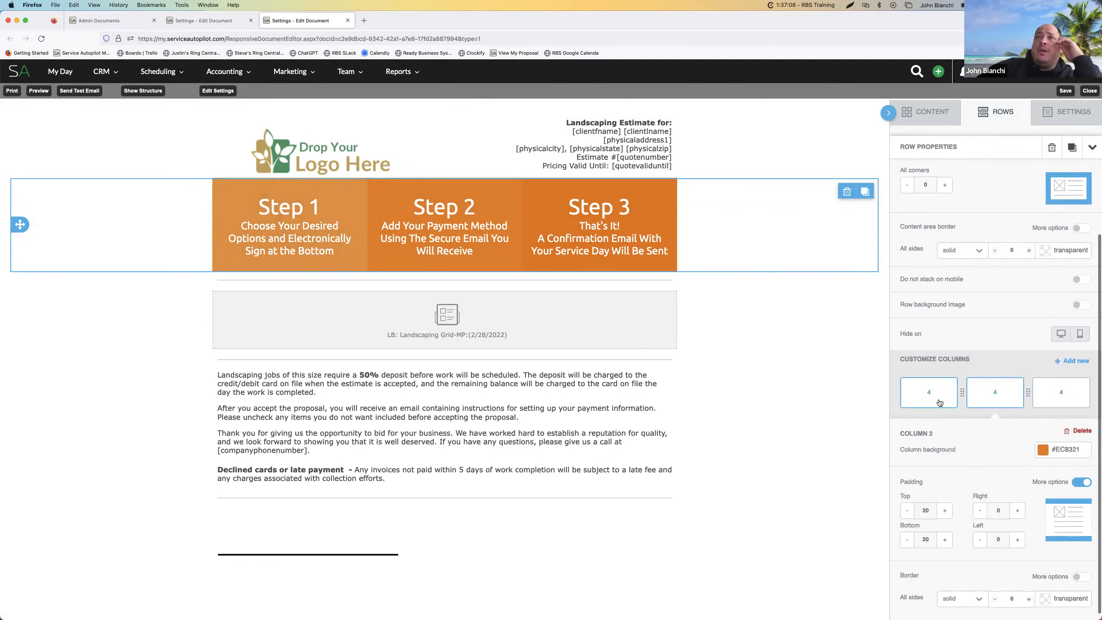
{"action": "left_click", "coordinate": [1060, 393]}
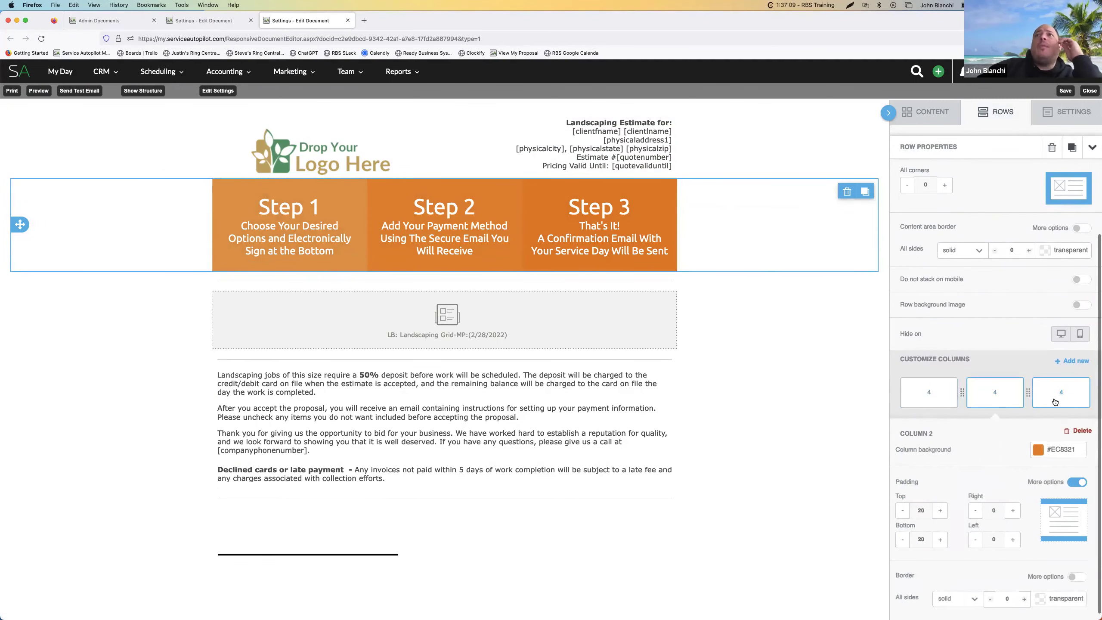
{"action": "left_click", "coordinate": [943, 401]}
{"action": "scroll", "coordinate": [994, 434], "scroll_direction": "up", "scroll_amount": 2}
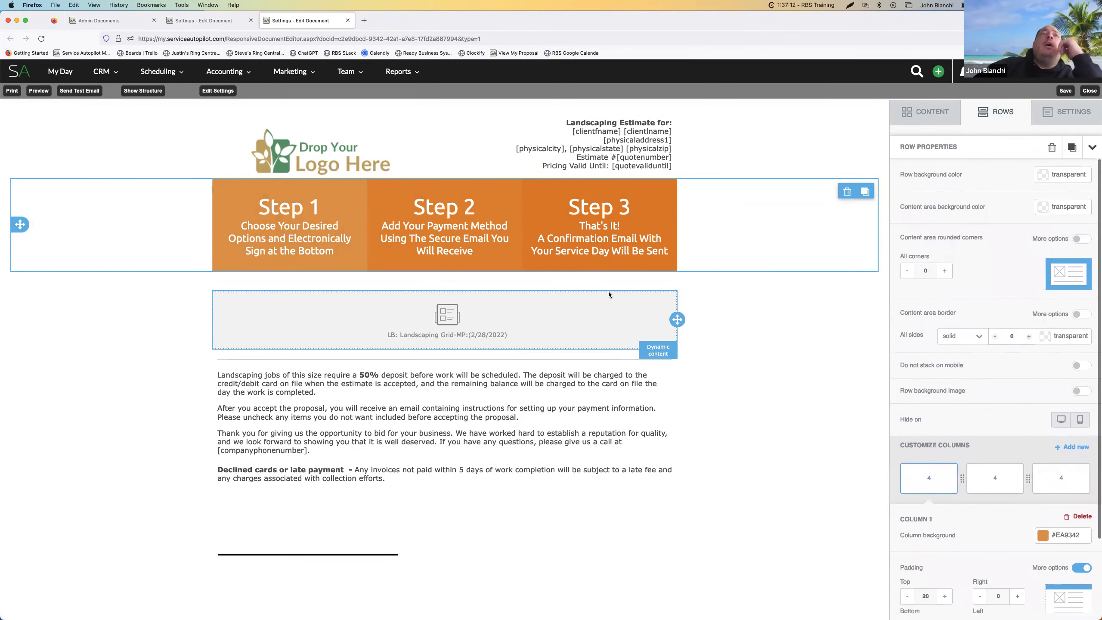
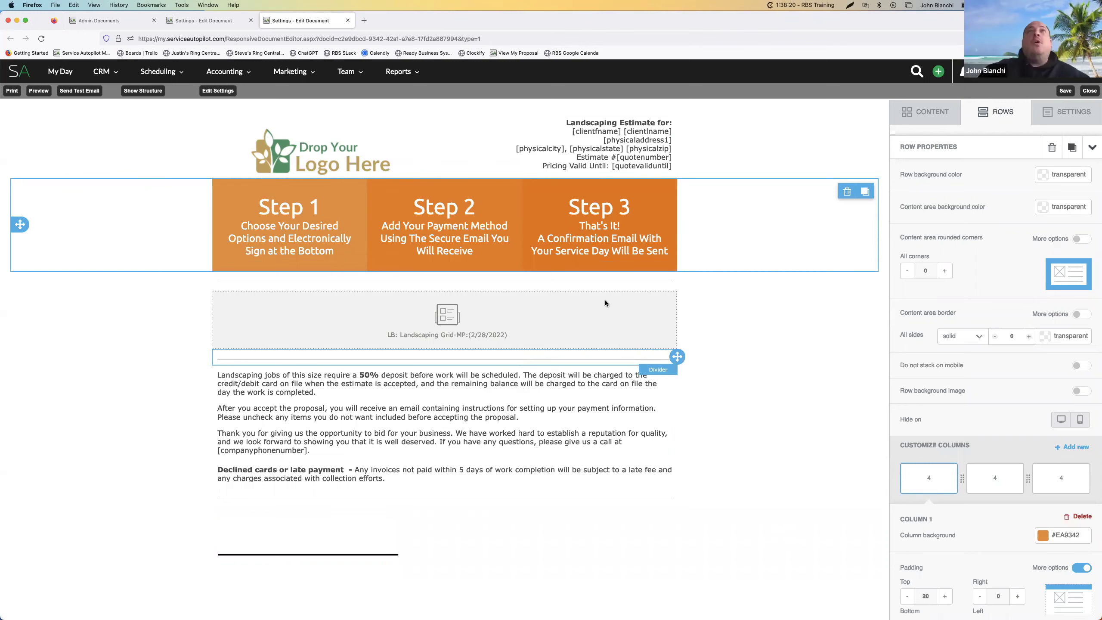
Delete the Step 1–3 row from the landscaping estimate and select the placeholder logo image
{"action": "left_click", "coordinate": [846, 193]}
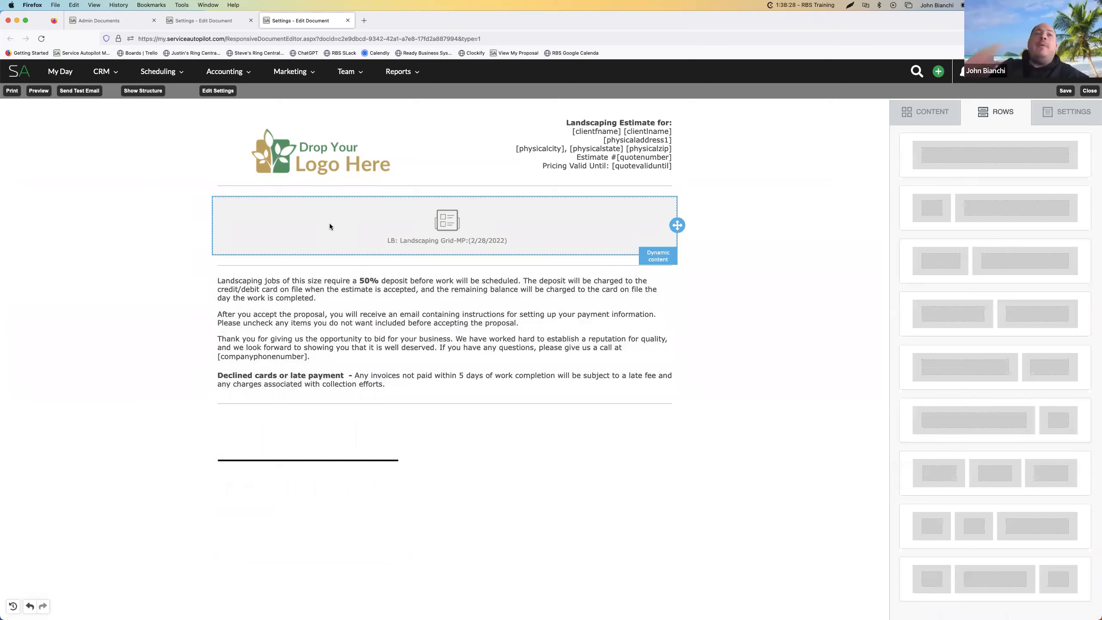
{"action": "left_click", "coordinate": [330, 161]}
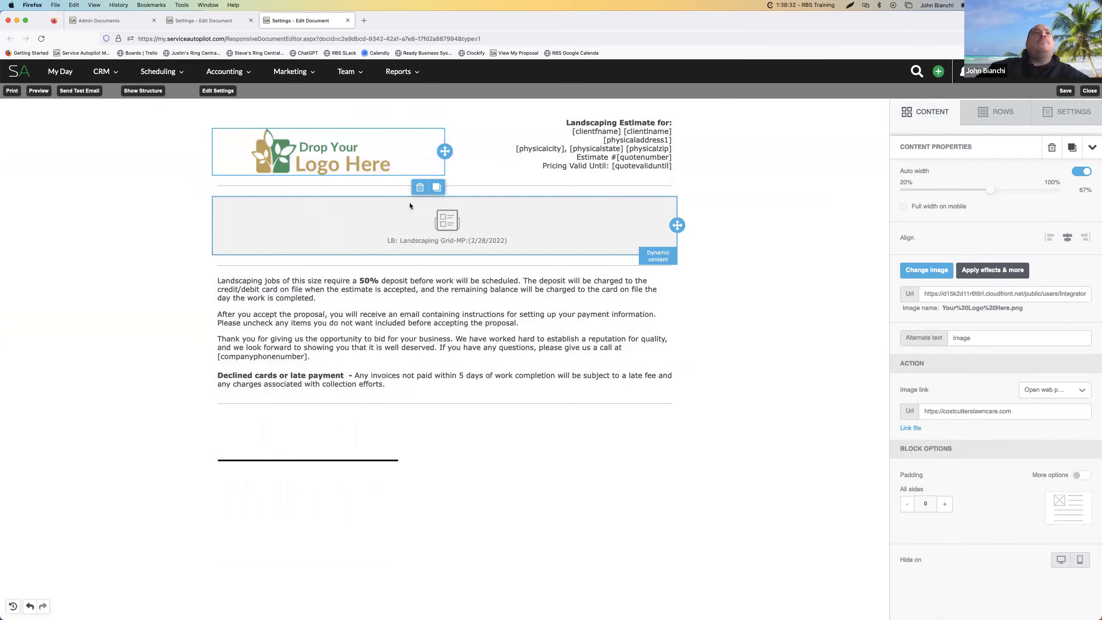
Undo the deletion of the Step 1–3 row and show the content choices for the estimate's landscaping grid block
{"action": "left_click", "coordinate": [30, 607]}
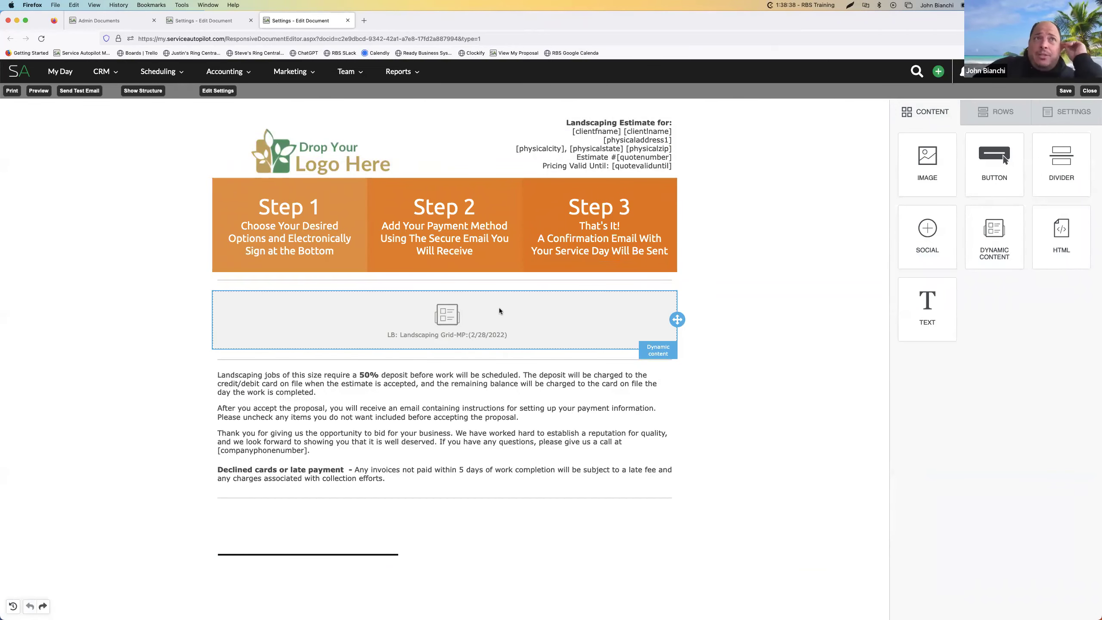
{"action": "left_click", "coordinate": [475, 314]}
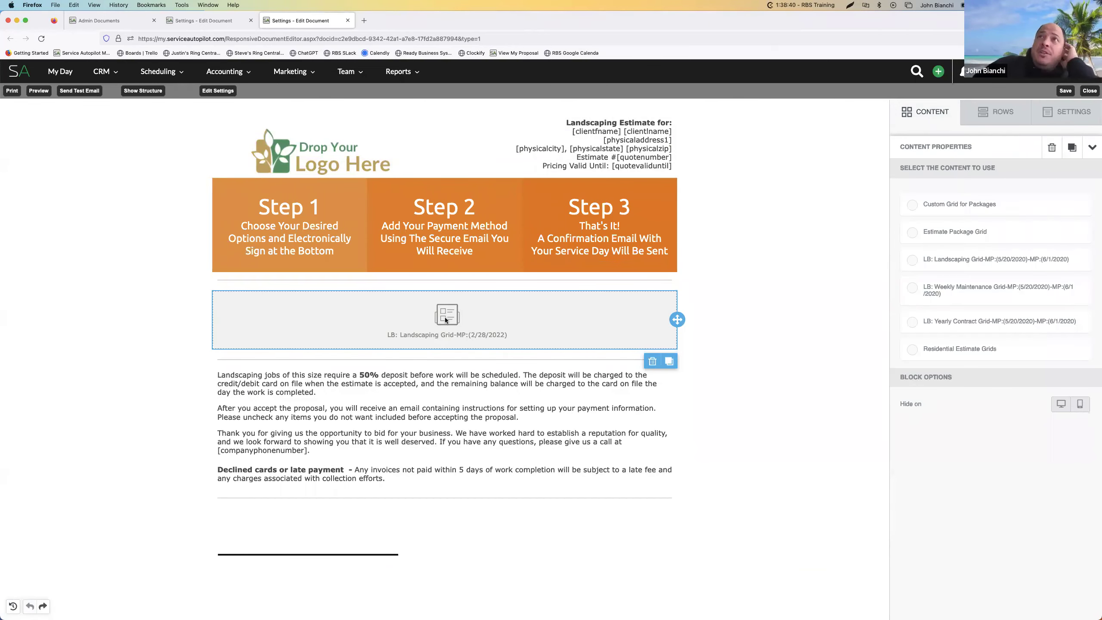
{"action": "left_click", "coordinate": [935, 121]}
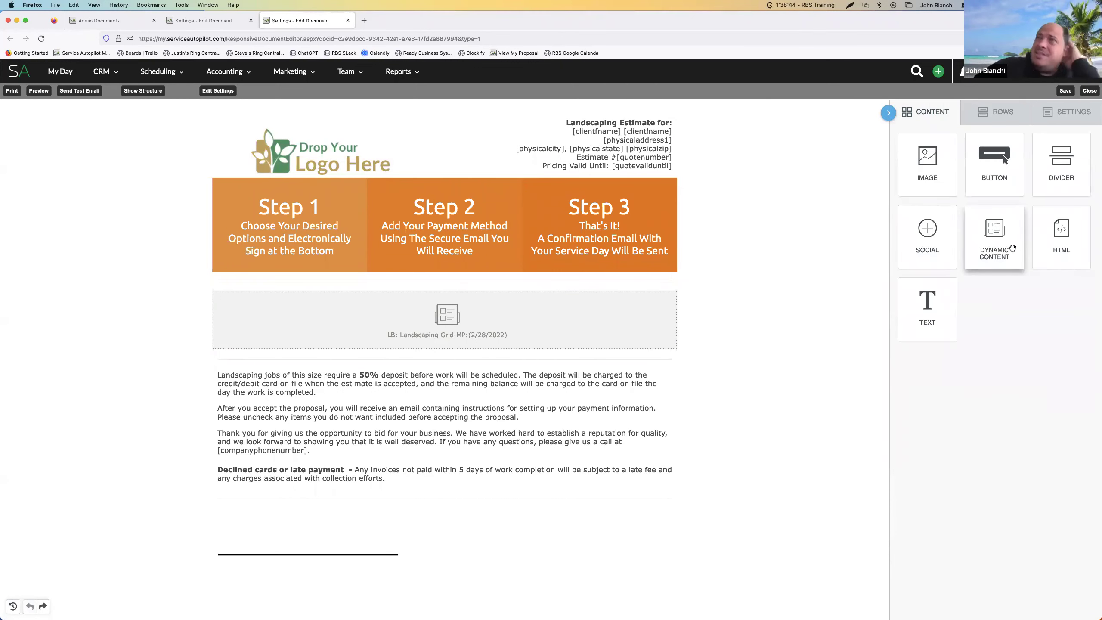
{"action": "left_click", "coordinate": [453, 317]}
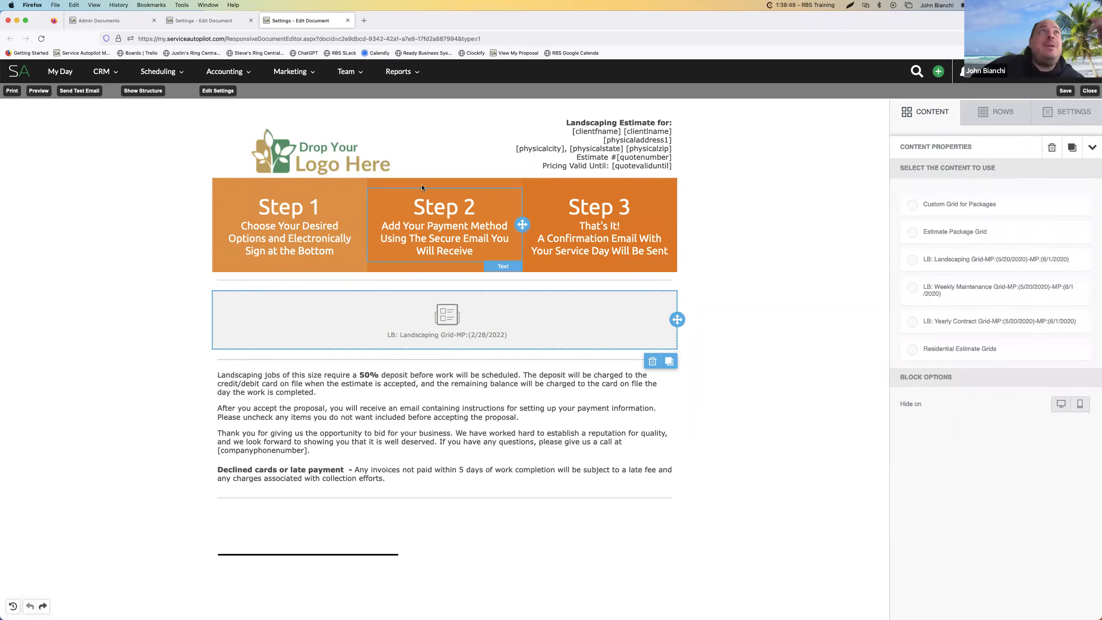
View the residential invoice's layout and set the landscaping estimate's dynamic content block to Residential Estimate Grids
{"action": "key", "text": "ctrl+shift+Tab"}
{"action": "scroll", "coordinate": [457, 343], "scroll_direction": "down", "scroll_amount": 2}
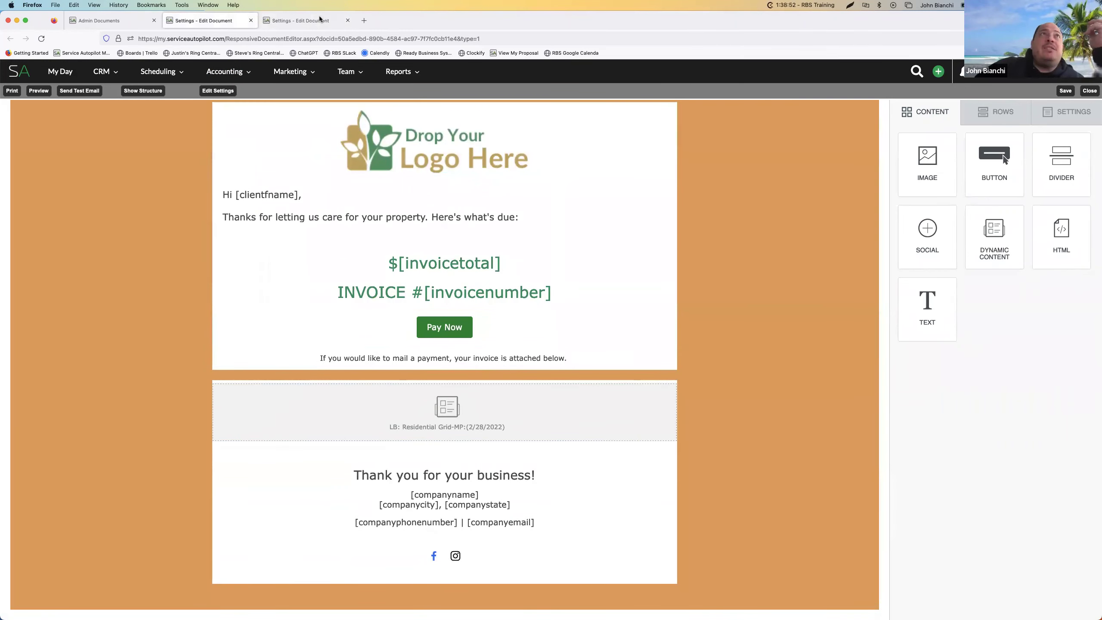
{"action": "left_click", "coordinate": [299, 20]}
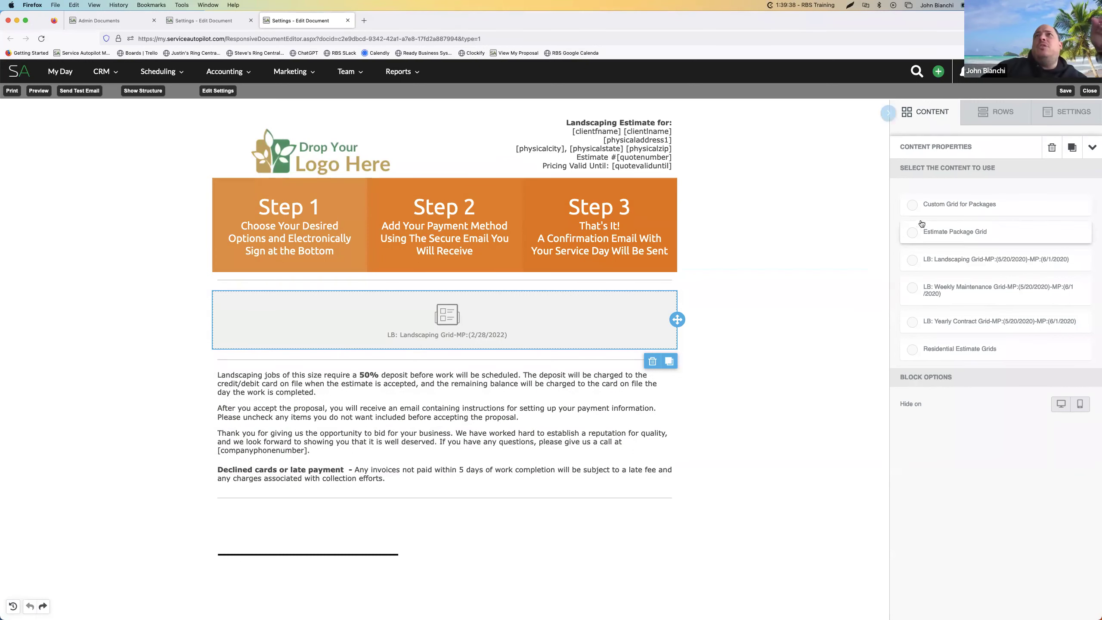
{"action": "left_click", "coordinate": [914, 349]}
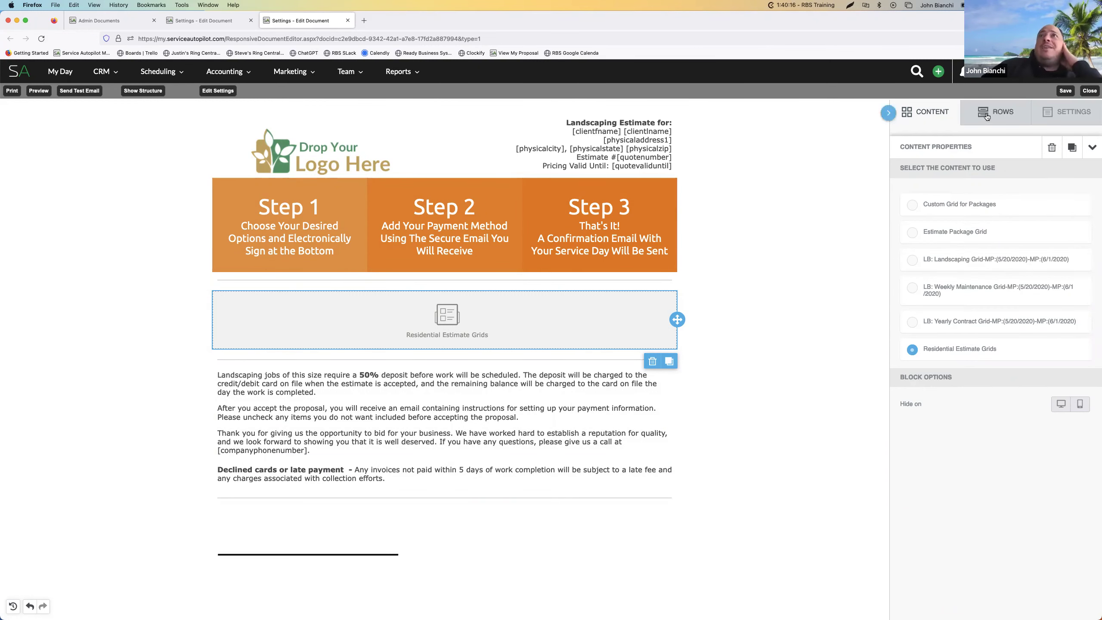
Add a one-column row at the end of the estimate, place an HTML block in it and show its code
{"action": "left_click", "coordinate": [986, 117]}
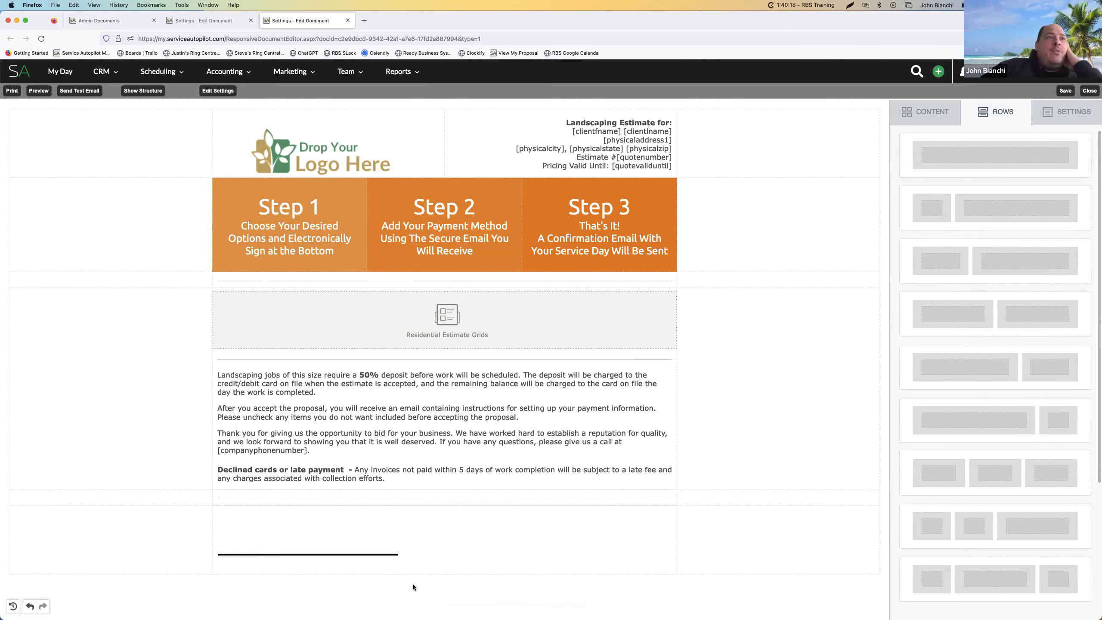
{"action": "left_click_drag", "start_coordinate": [413, 584], "coordinate": [425, 567]}
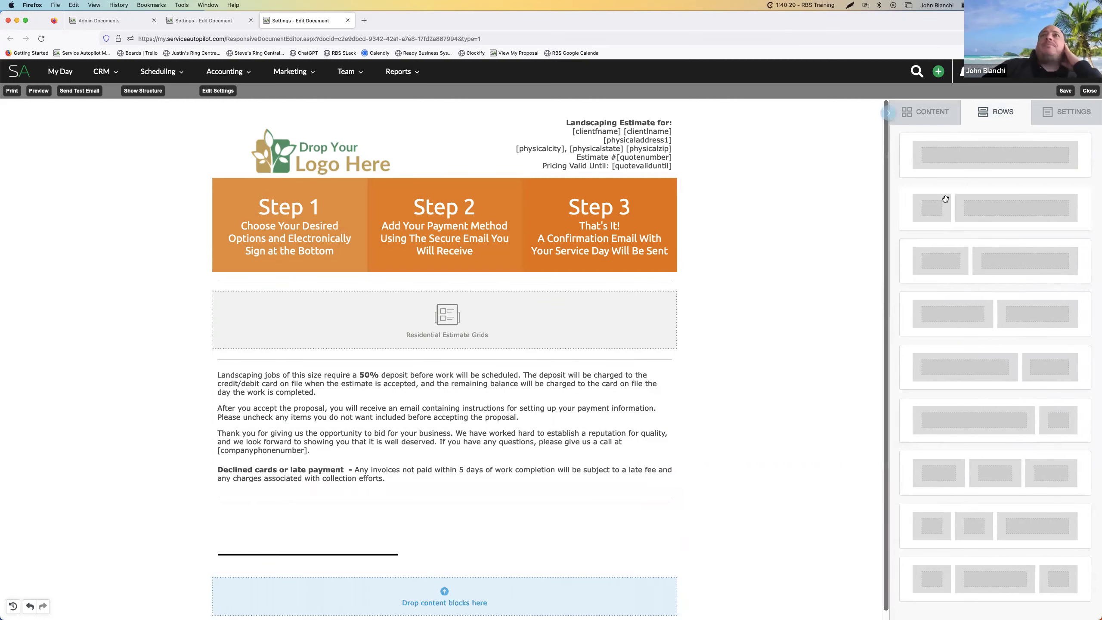
{"action": "left_click", "coordinate": [939, 116]}
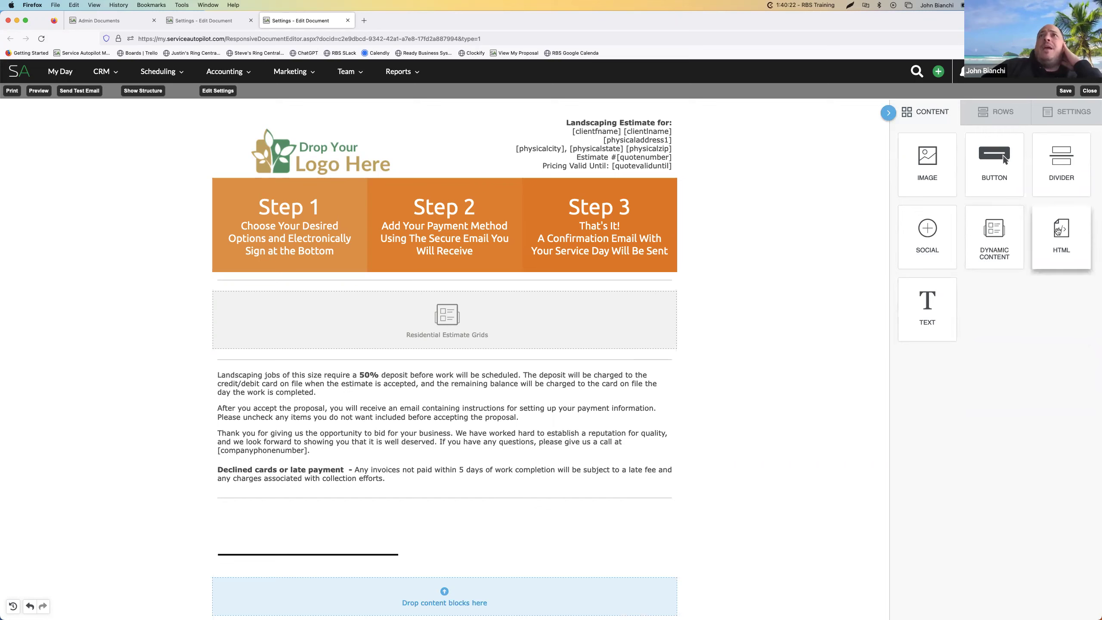
{"action": "left_click_drag", "start_coordinate": [1059, 230], "coordinate": [478, 598]}
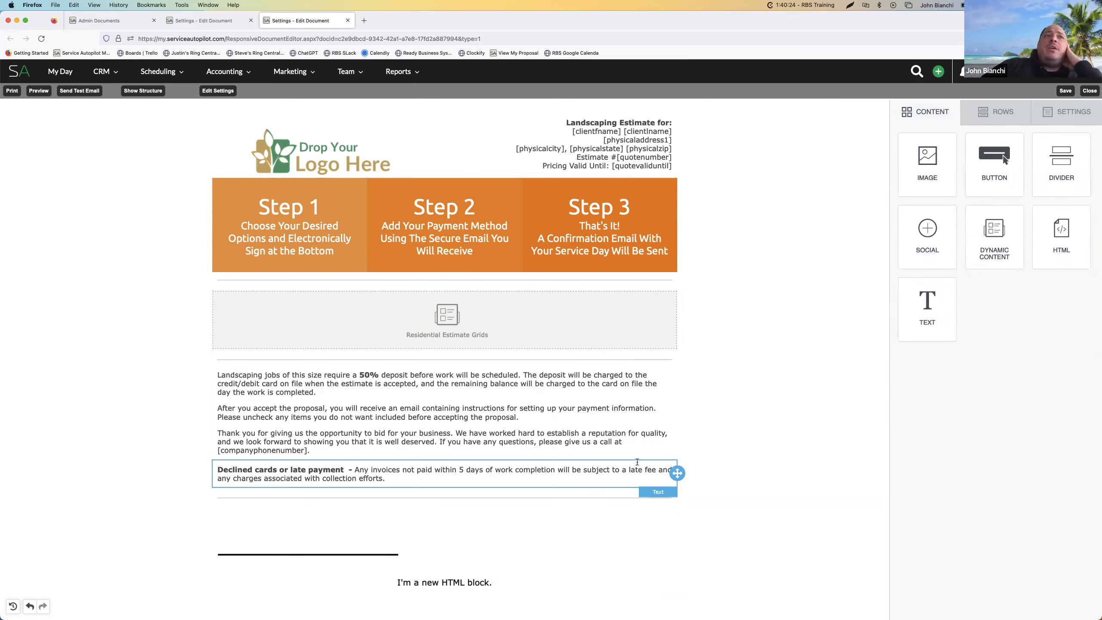
{"action": "left_click", "coordinate": [496, 585]}
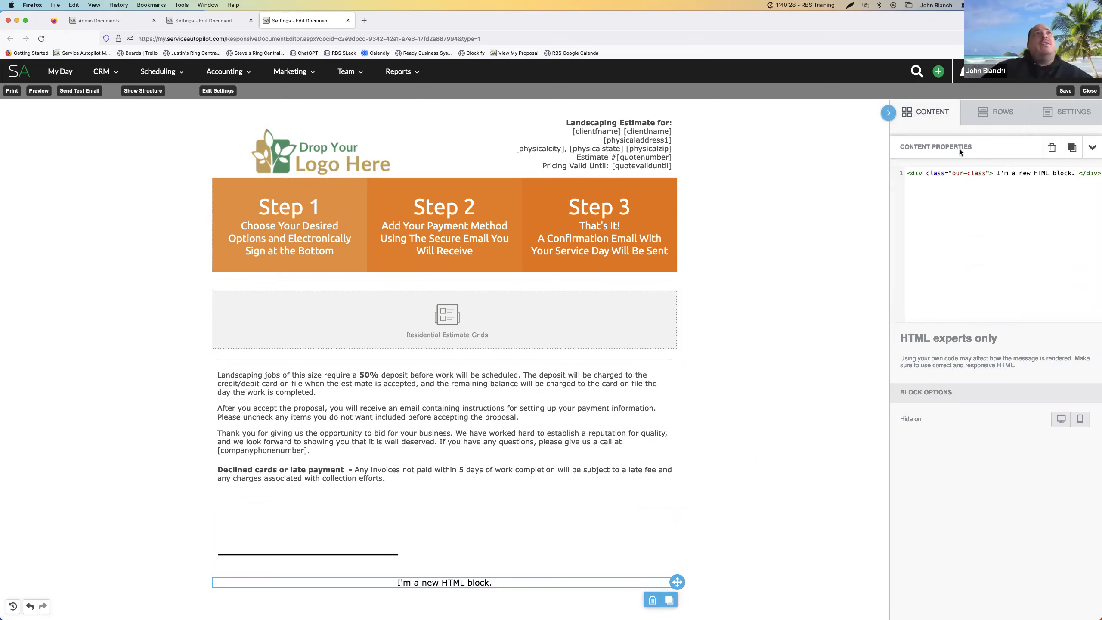
Open youtube.com in a new browser tab and search for ready business systems
{"action": "left_click", "coordinate": [366, 21]}
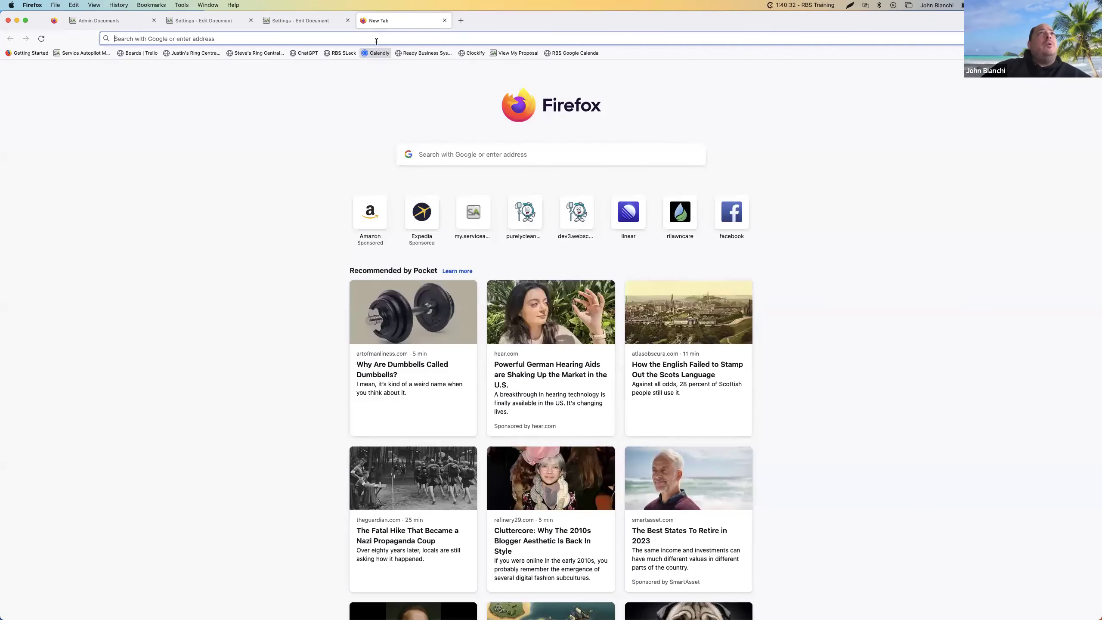
{"action": "type", "text": "youtube.com/"}
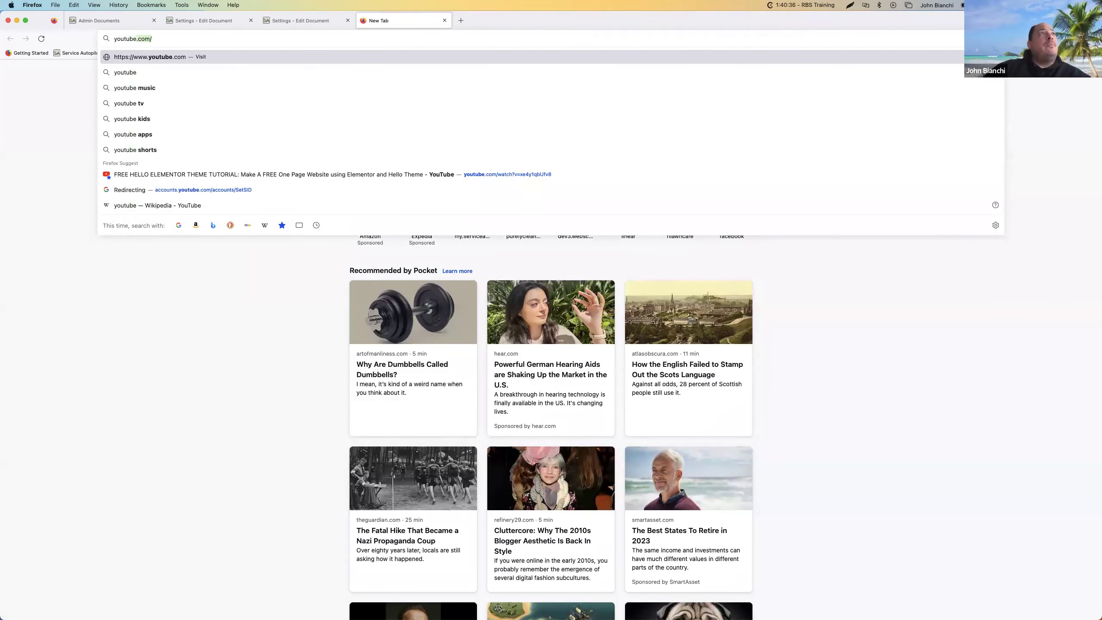
{"action": "key", "text": "Return"}
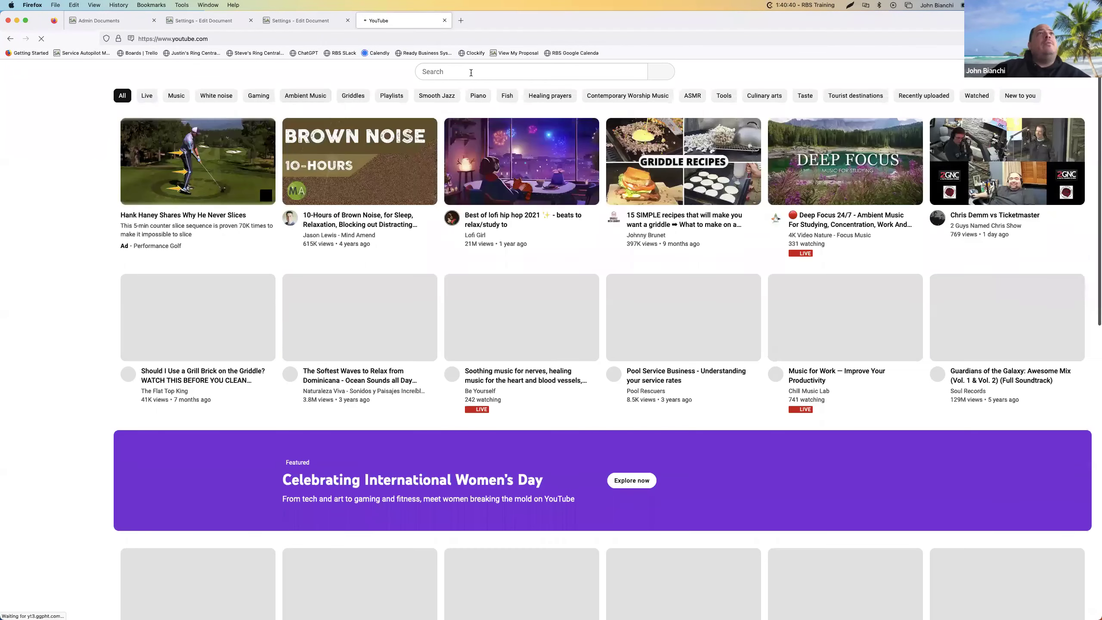
{"action": "left_click", "coordinate": [471, 72]}
{"action": "type", "text": "read"}
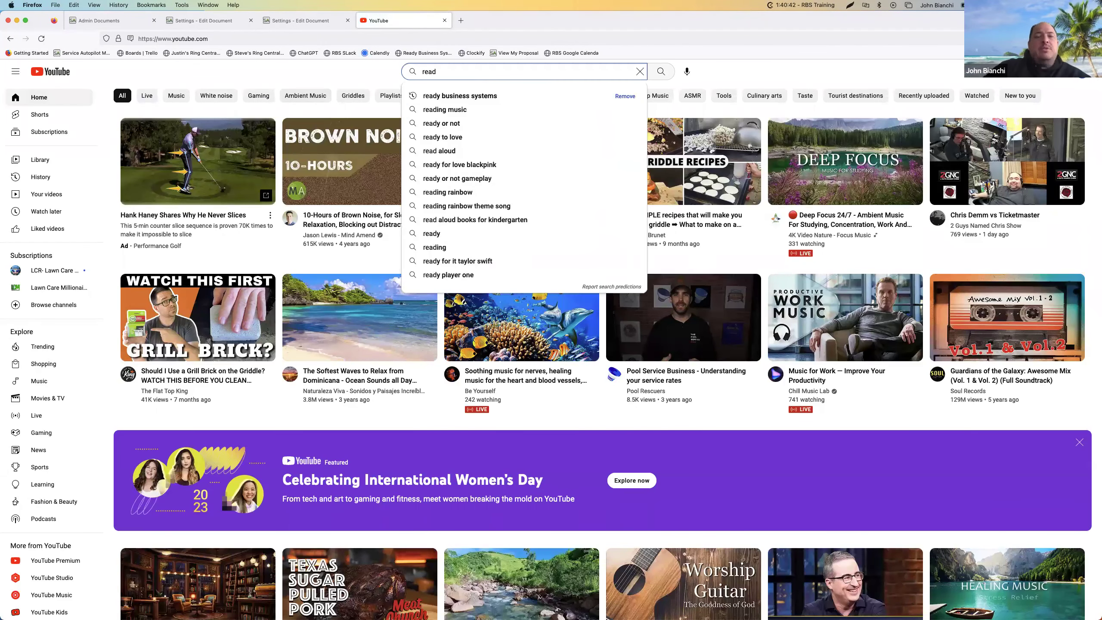
{"action": "type", "text": "y"}
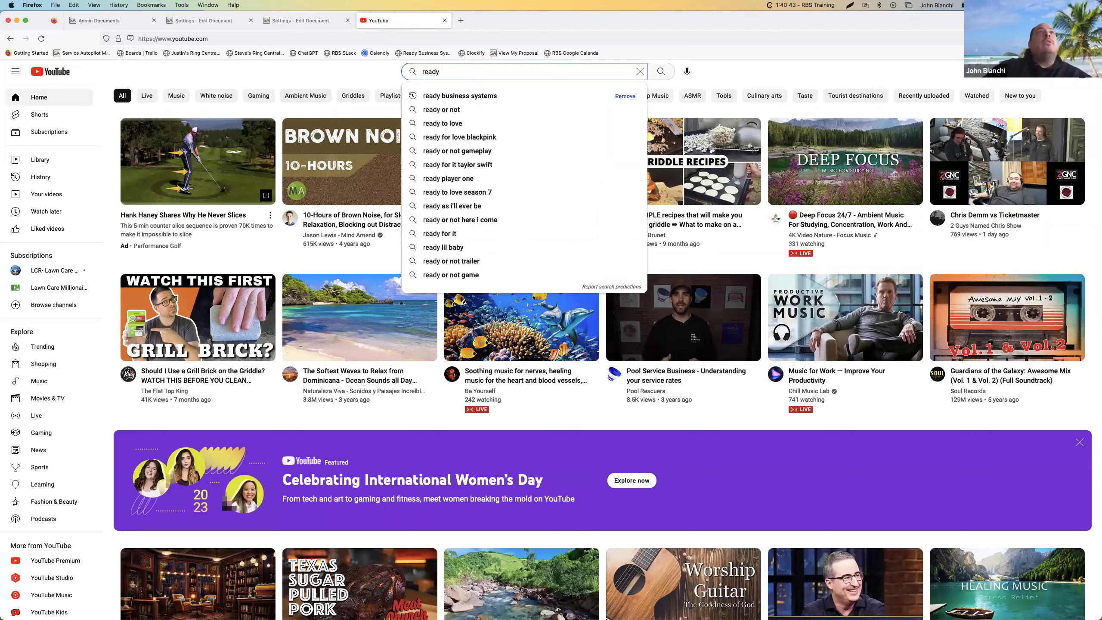
{"action": "left_click", "coordinate": [467, 96]}
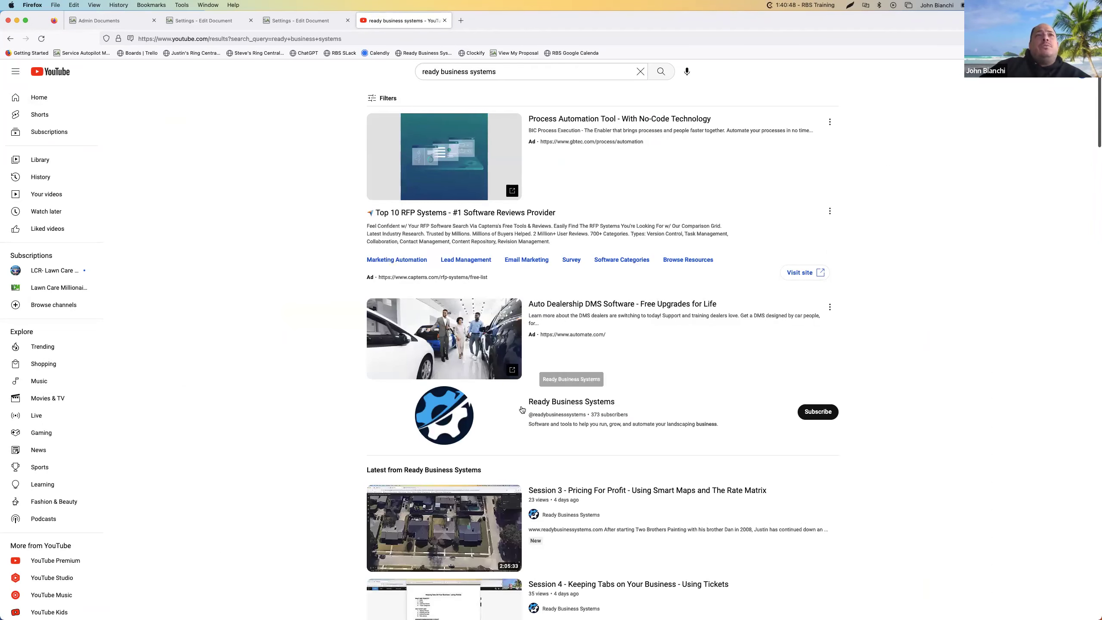
Open the Session 5 Preview - Mastering the Document Editor video from the Ready Business Systems channel and pause it
{"action": "left_click", "coordinate": [462, 423]}
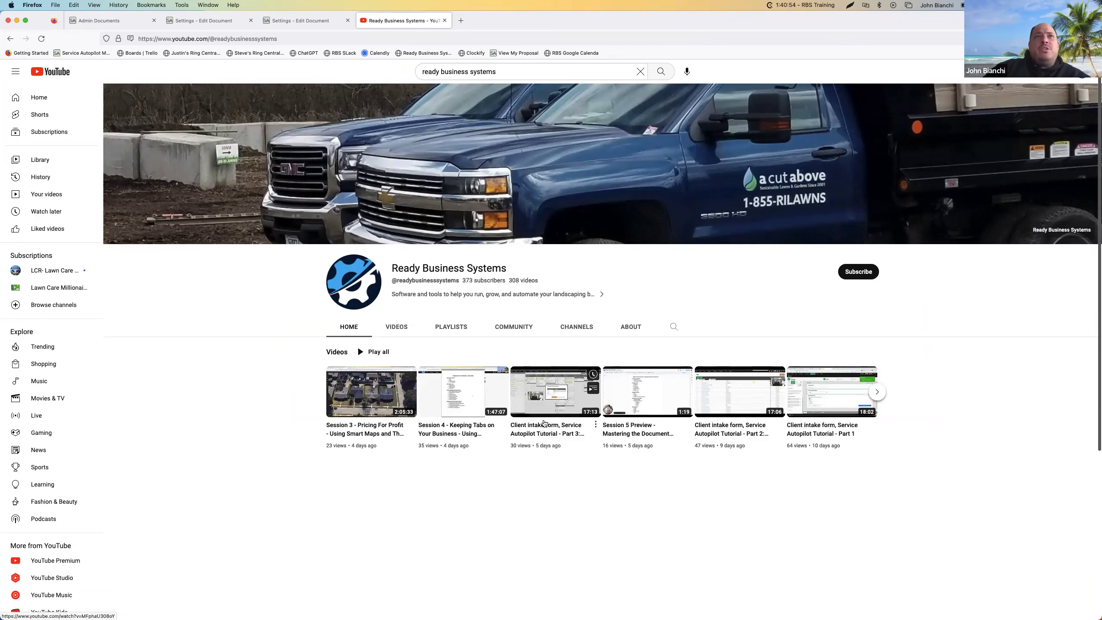
{"action": "left_click", "coordinate": [654, 403]}
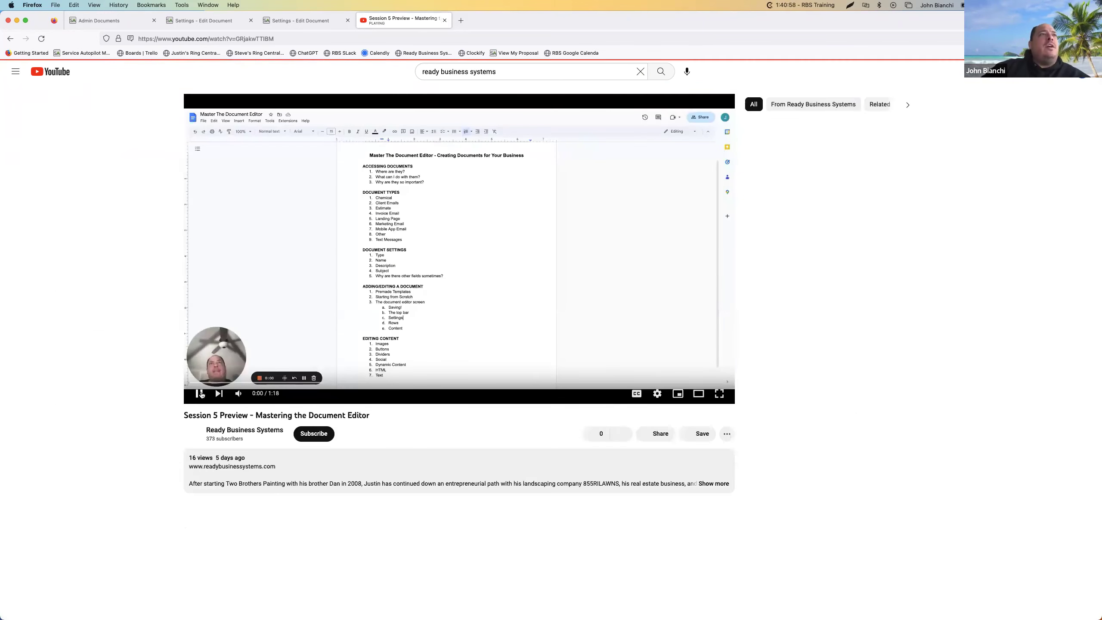
{"action": "left_click", "coordinate": [199, 394]}
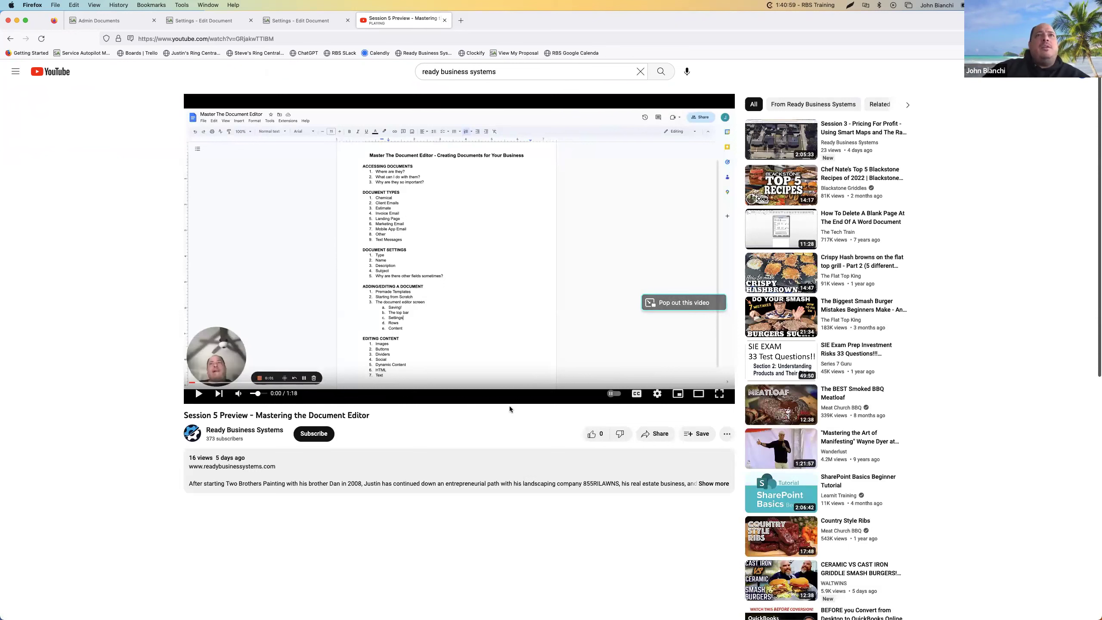
Copy the video's embed iframe code from its sharing options and look over the embed options
{"action": "left_click", "coordinate": [663, 435]}
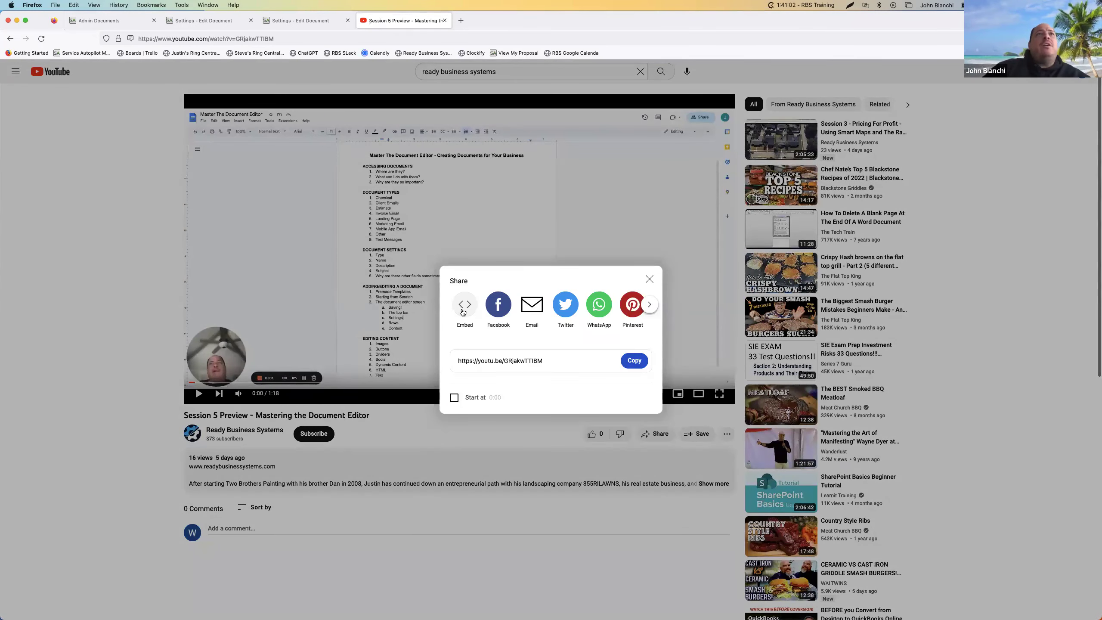
{"action": "left_click", "coordinate": [463, 311]}
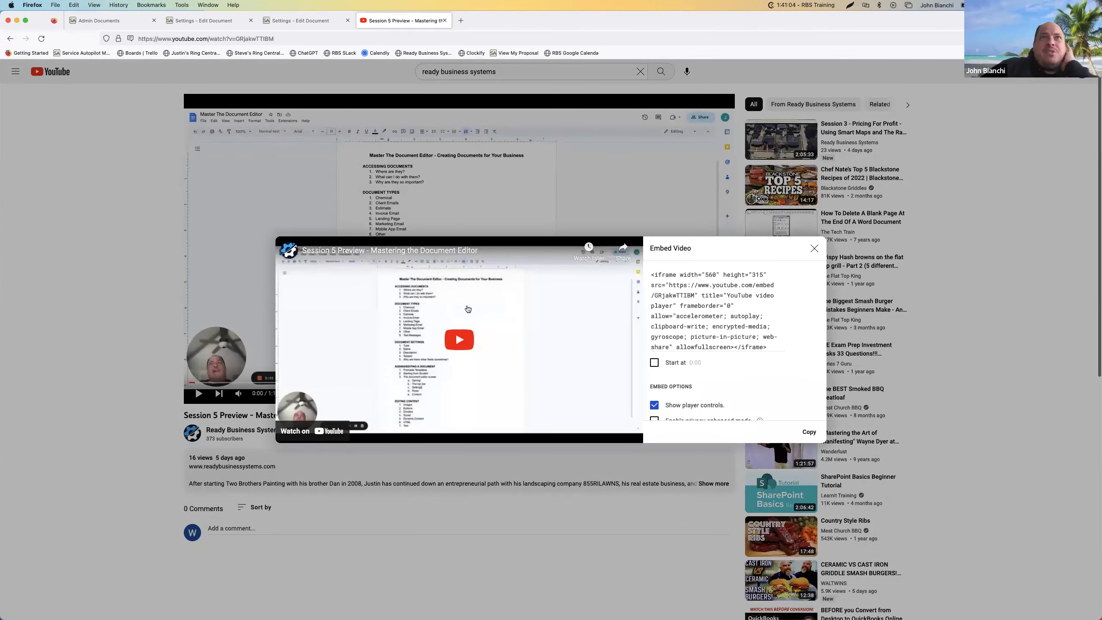
{"action": "left_click", "coordinate": [809, 432]}
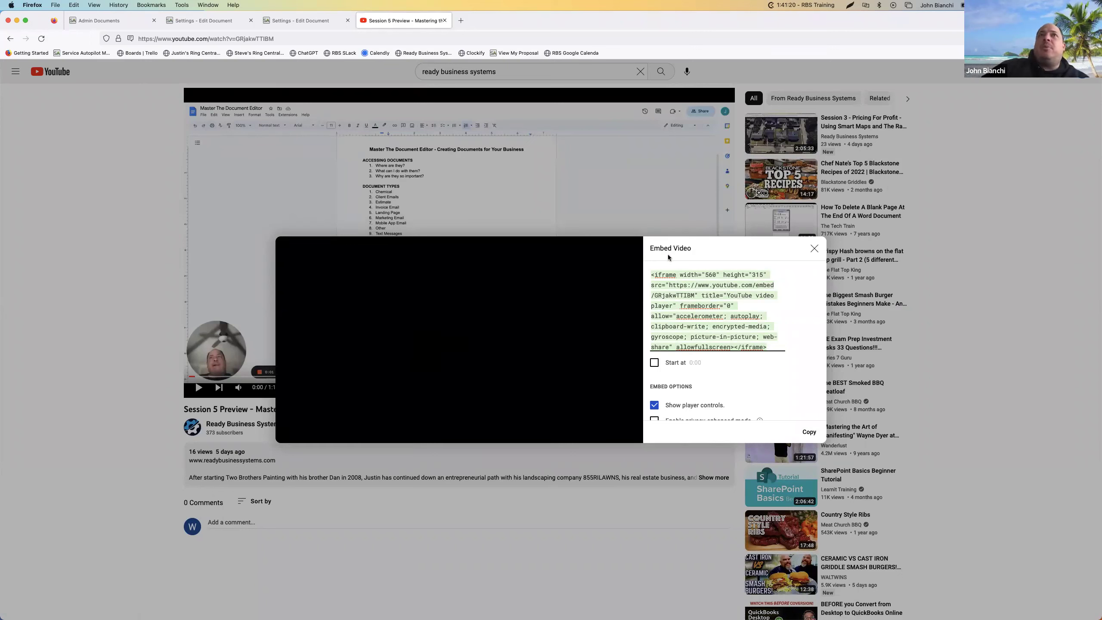
{"action": "scroll", "coordinate": [708, 304], "scroll_direction": "down", "scroll_amount": 3}
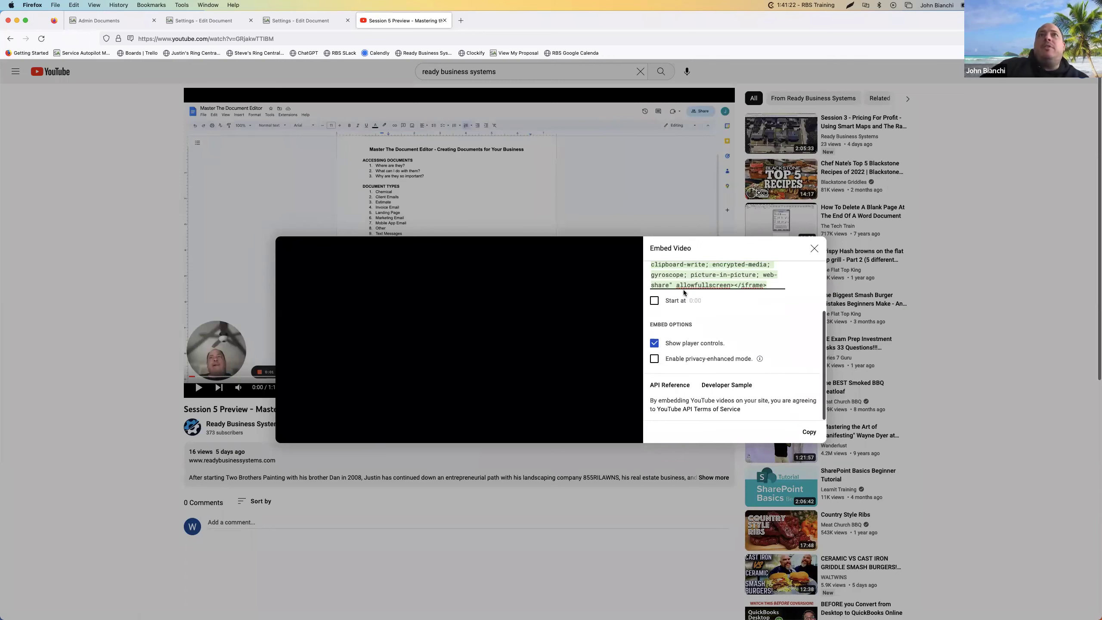
{"action": "scroll", "coordinate": [708, 298], "scroll_direction": "up", "scroll_amount": 3}
{"action": "scroll", "coordinate": [708, 298], "scroll_direction": "down", "scroll_amount": 3}
{"action": "scroll", "coordinate": [710, 330], "scroll_direction": "up", "scroll_amount": 3}
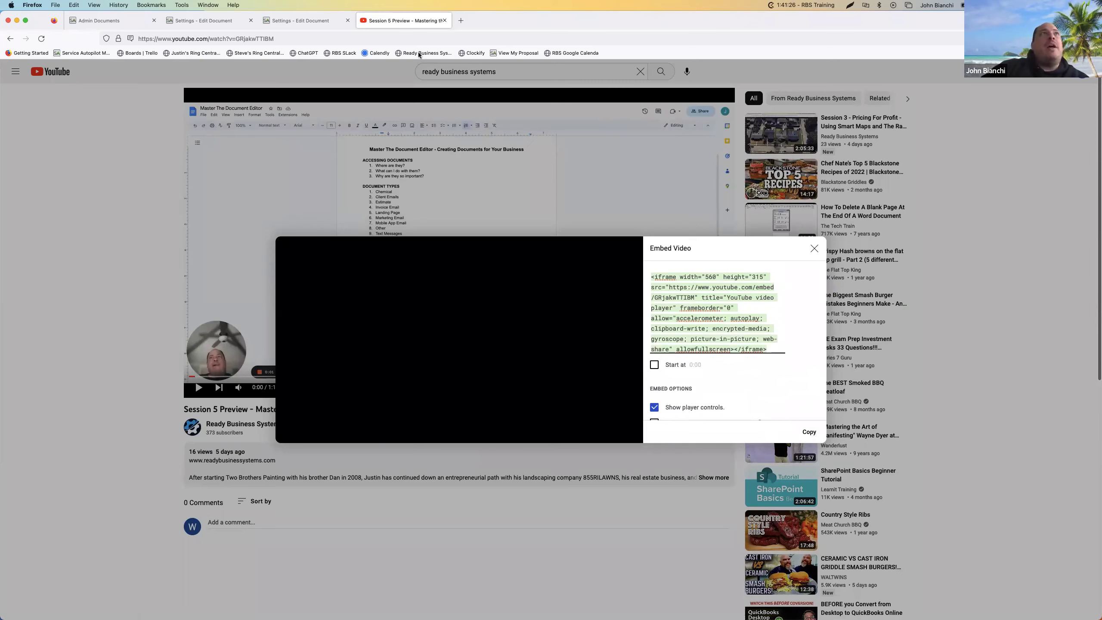
Return to the landscaping estimate, replace the HTML block's placeholder code with the copied iframe code and save the document
{"action": "left_click", "coordinate": [315, 22]}
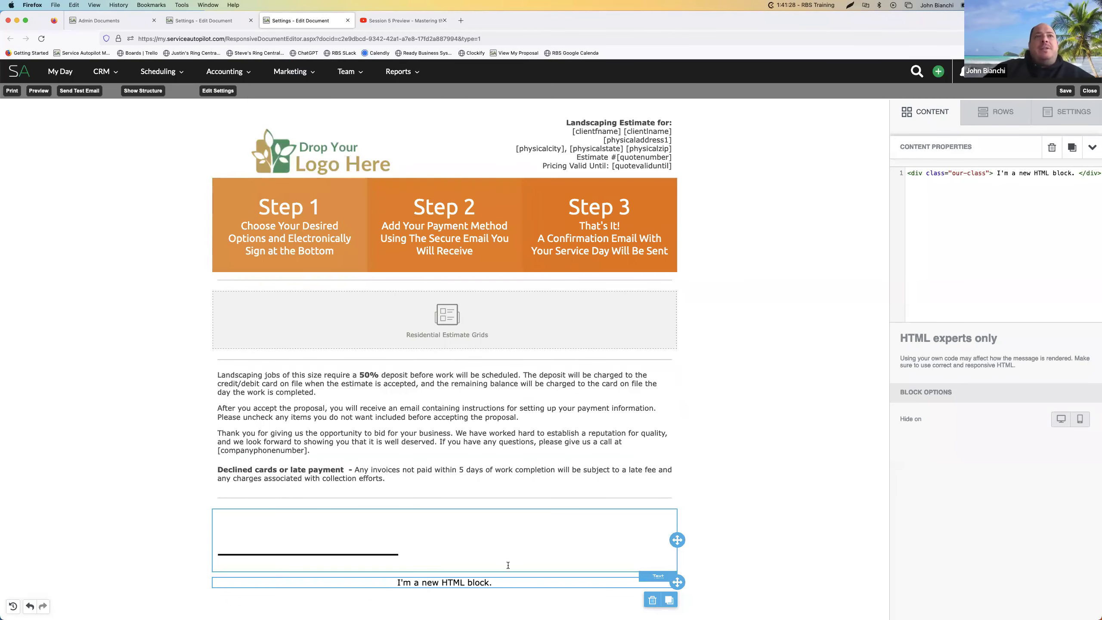
{"action": "triple_click", "coordinate": [926, 173]}
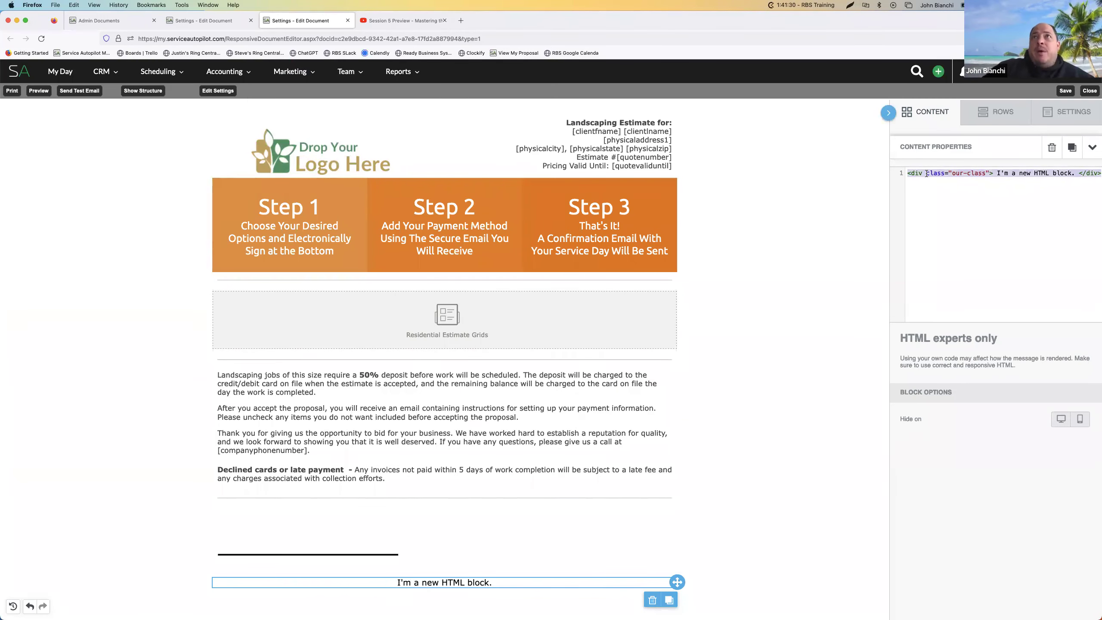
{"action": "key", "text": "super+v"}
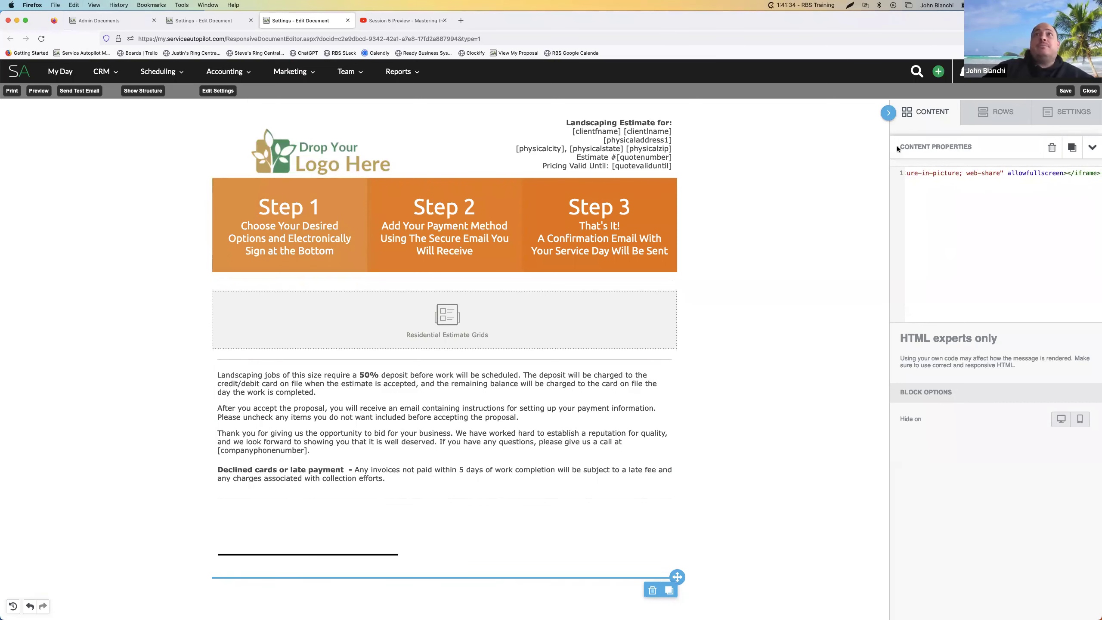
{"action": "left_click", "coordinate": [1069, 91]}
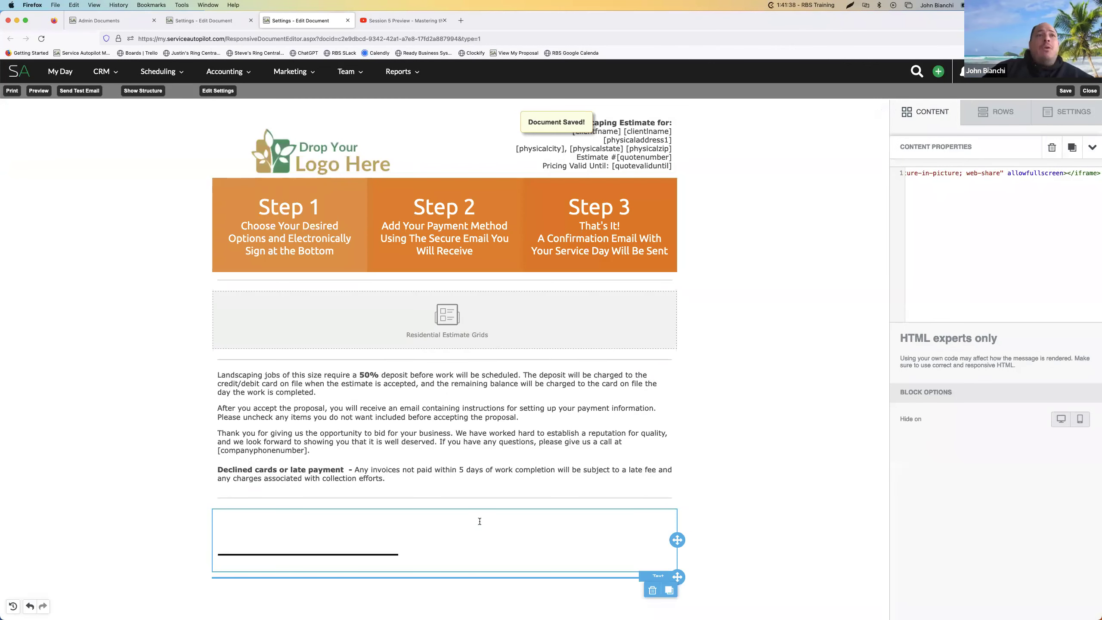
Reselect the estimate's HTML block, paste the YouTube iframe code into its empty code area again and inspect the pasted code
{"action": "left_click", "coordinate": [469, 580]}
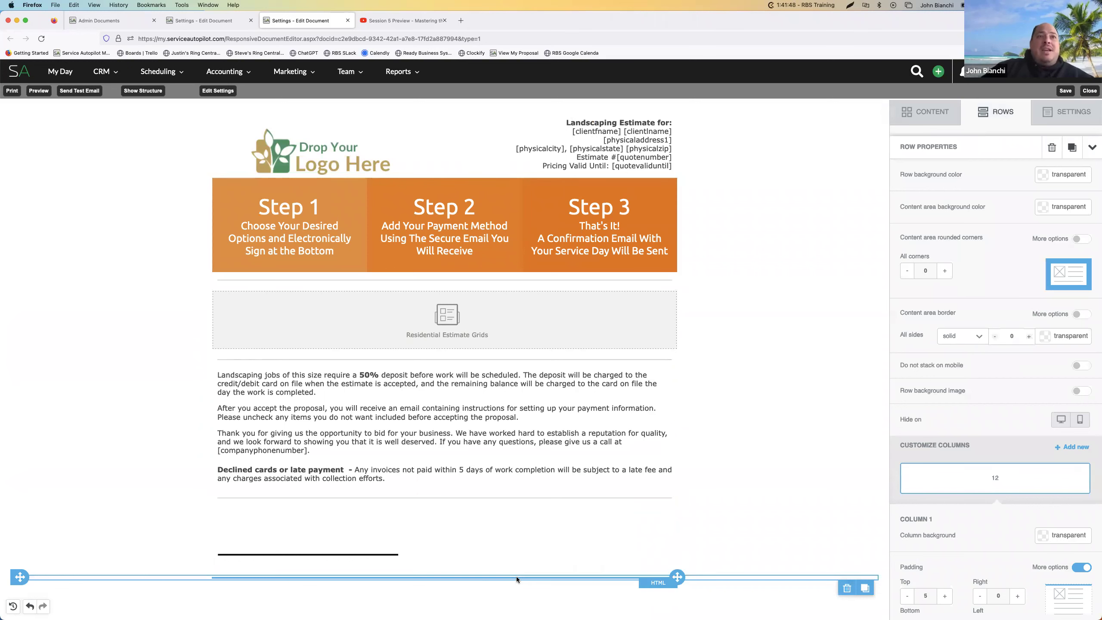
{"action": "left_click", "coordinate": [499, 578]}
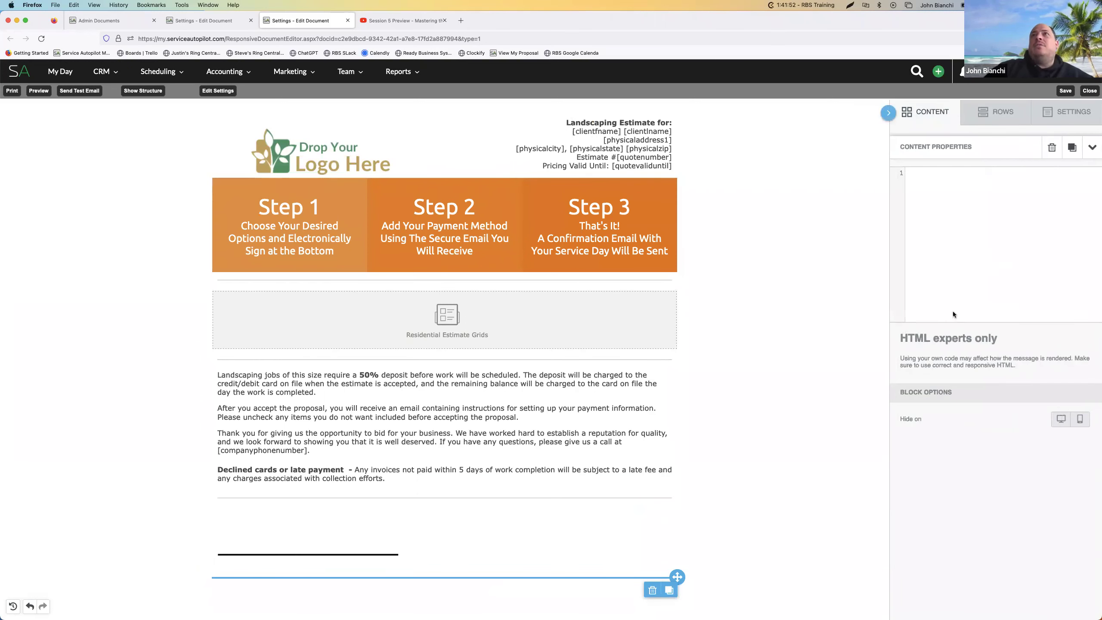
{"action": "left_click", "coordinate": [946, 182]}
{"action": "key", "text": "super+v"}
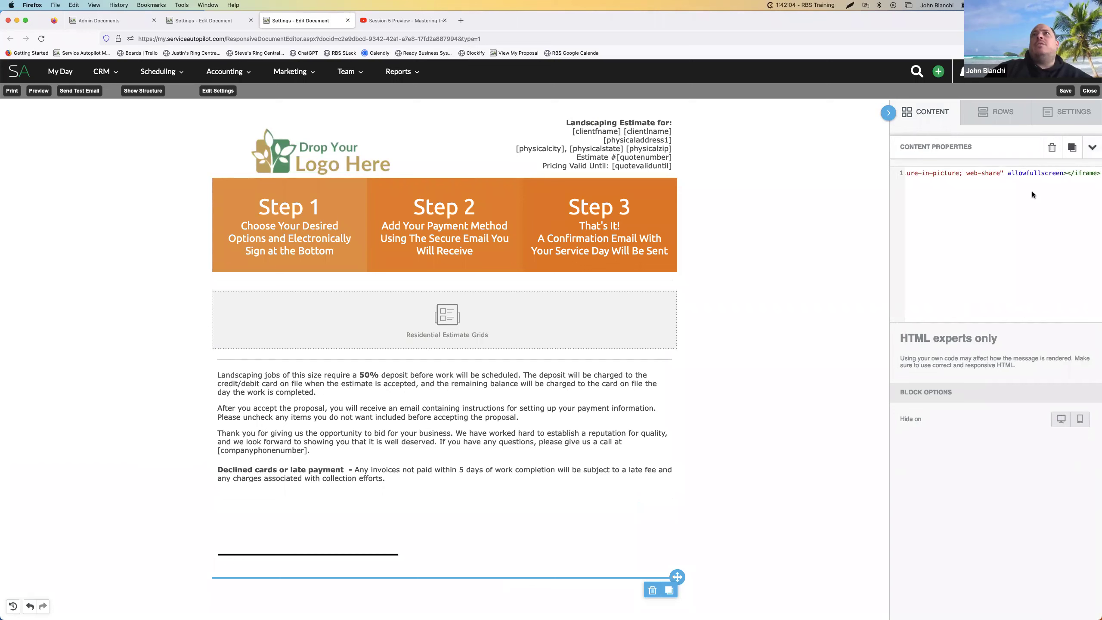
{"action": "scroll", "coordinate": [1032, 192], "scroll_direction": "left", "scroll_amount": 10}
{"action": "scroll", "coordinate": [1032, 192], "scroll_direction": "right", "scroll_amount": 2}
{"action": "scroll", "coordinate": [1032, 192], "scroll_direction": "left", "scroll_amount": 3}
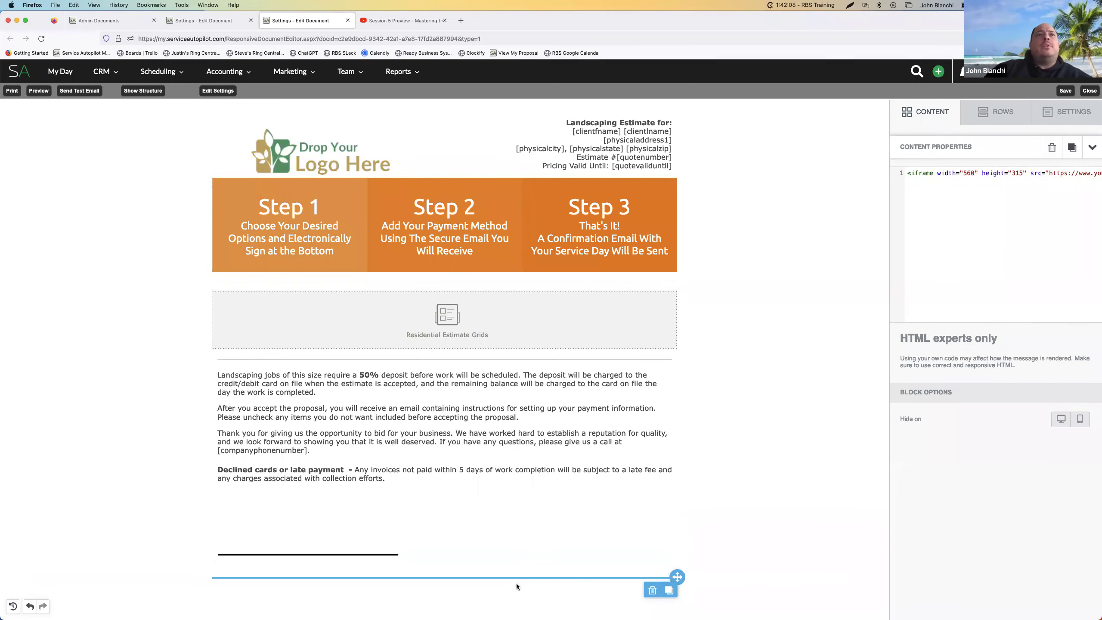
{"action": "left_click", "coordinate": [512, 563]}
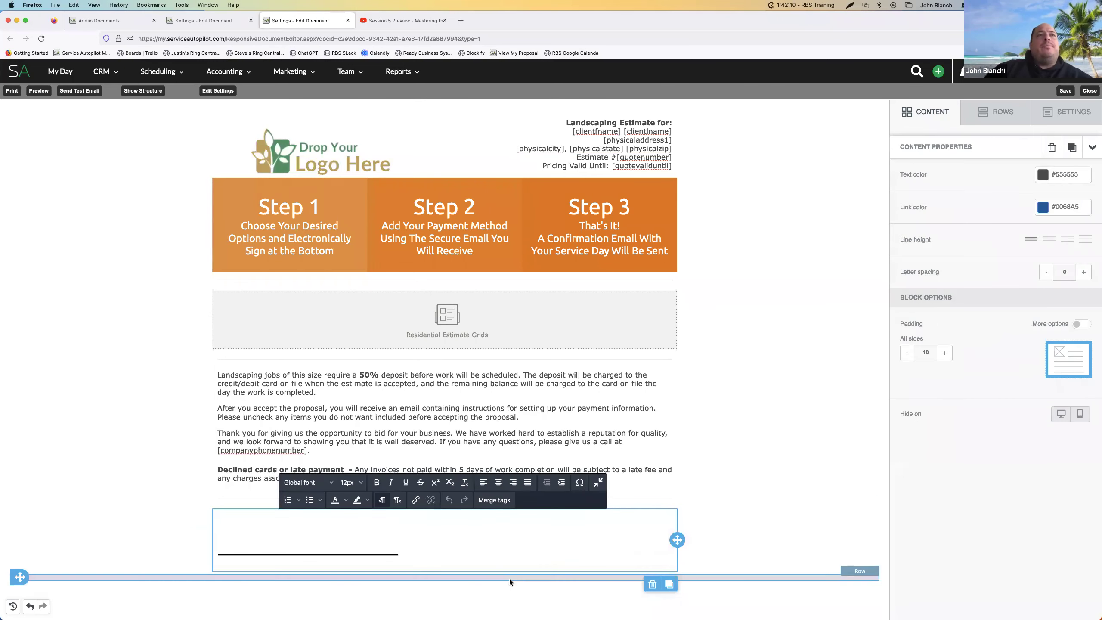
Select the HTML block below the signature line and paste the YouTube iframe code into its code area, followed by a line break
{"action": "left_click", "coordinate": [510, 579]}
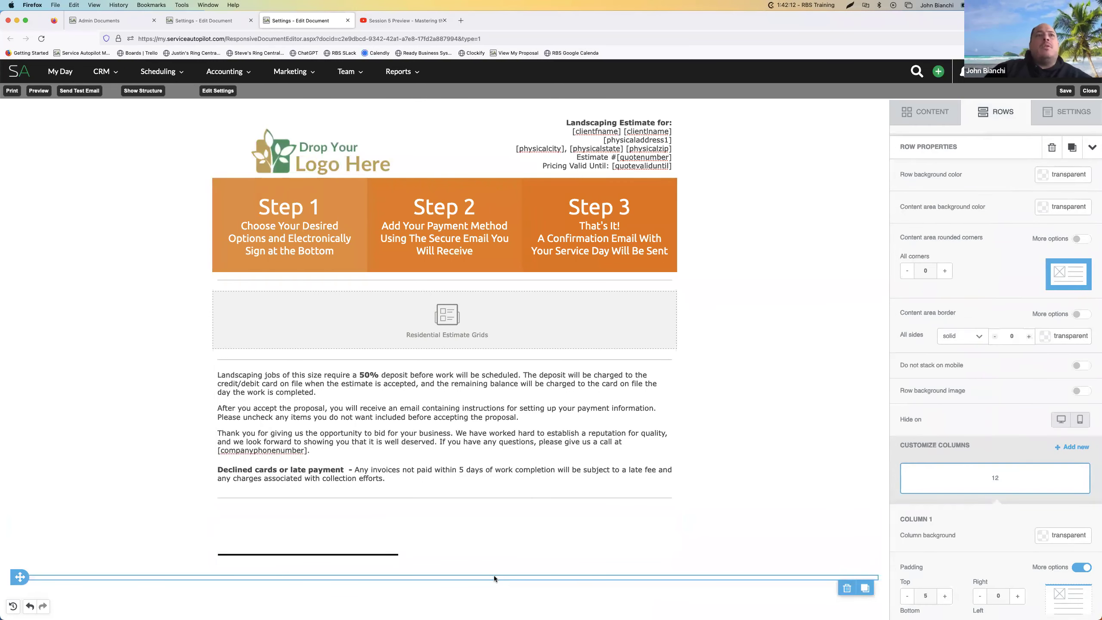
{"action": "left_click", "coordinate": [495, 577]}
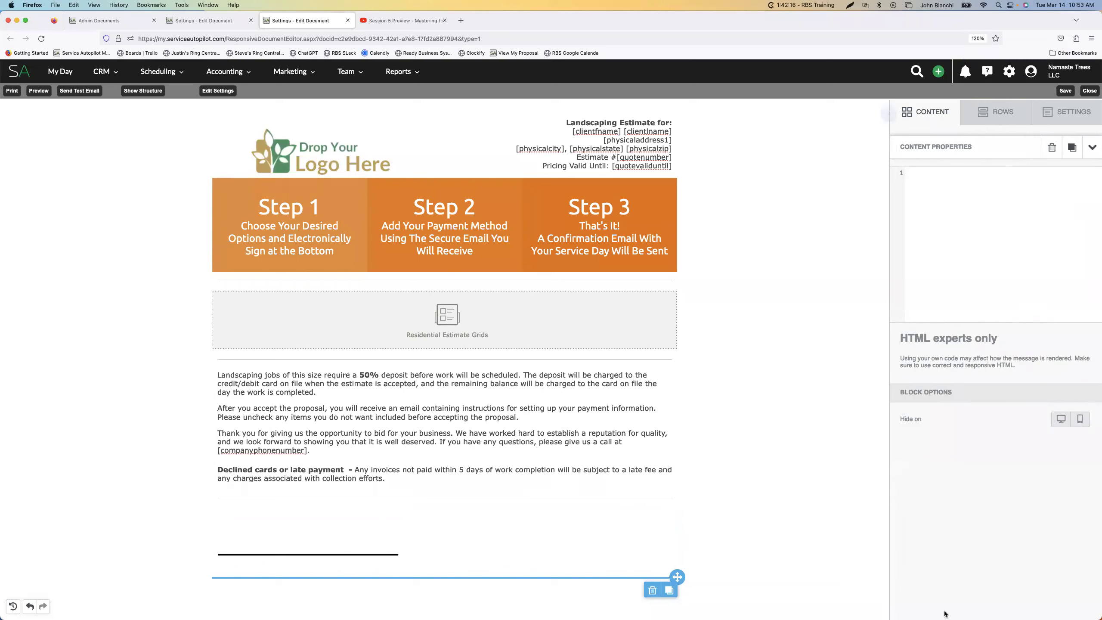
{"action": "left_click", "coordinate": [947, 199]}
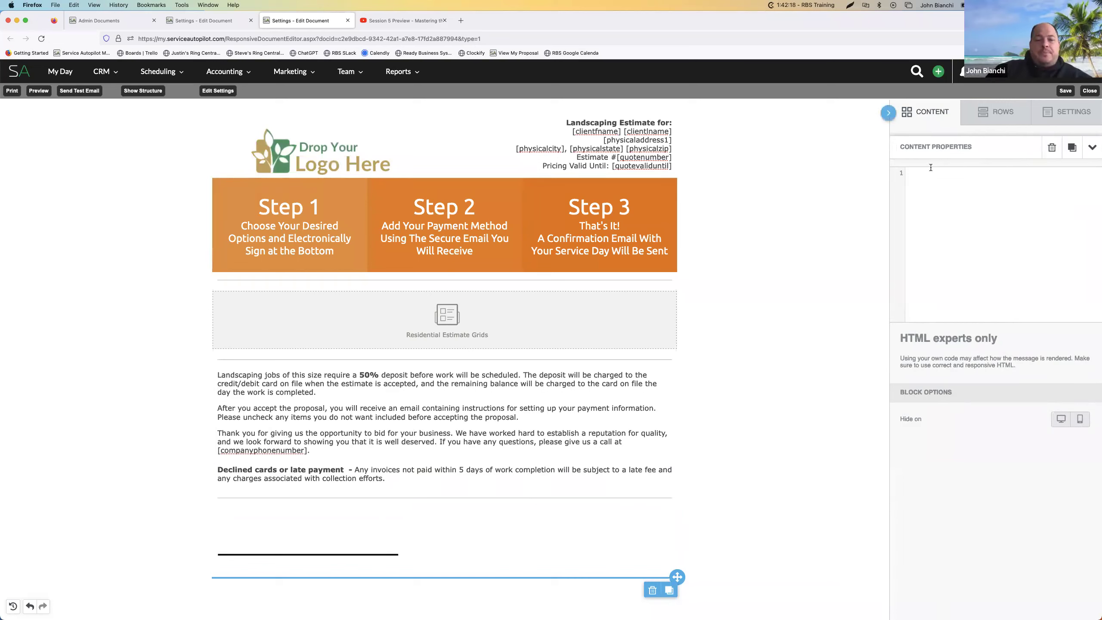
{"action": "key", "text": "super+v"}
{"action": "key", "text": "Return"}
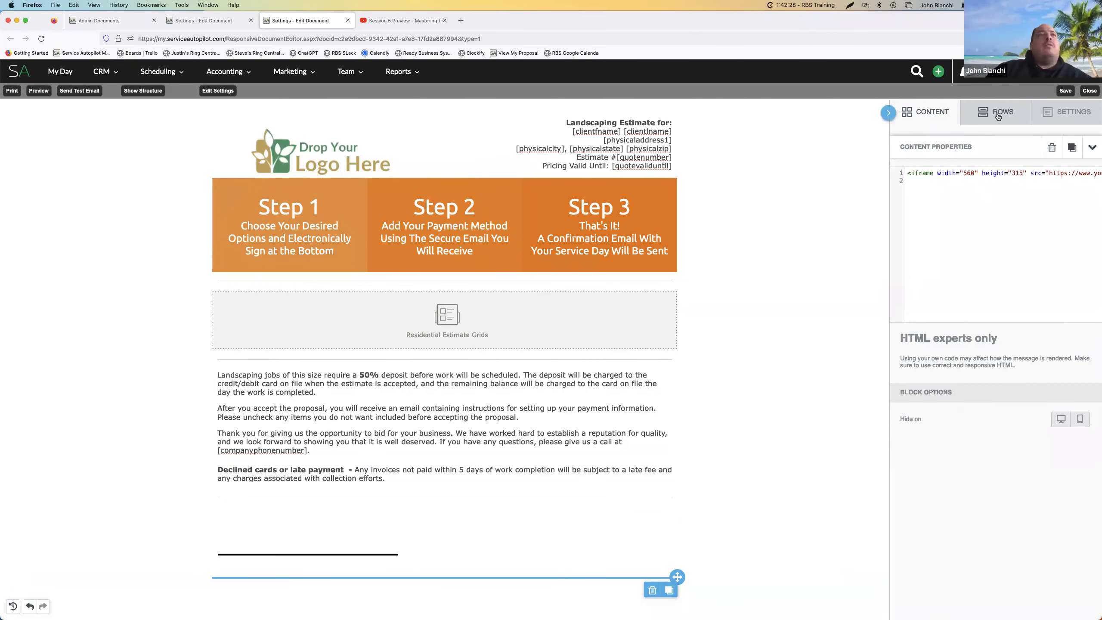
Add a new text block at the bottom of the estimate, directly beneath the signature line block
{"action": "left_click", "coordinate": [999, 116]}
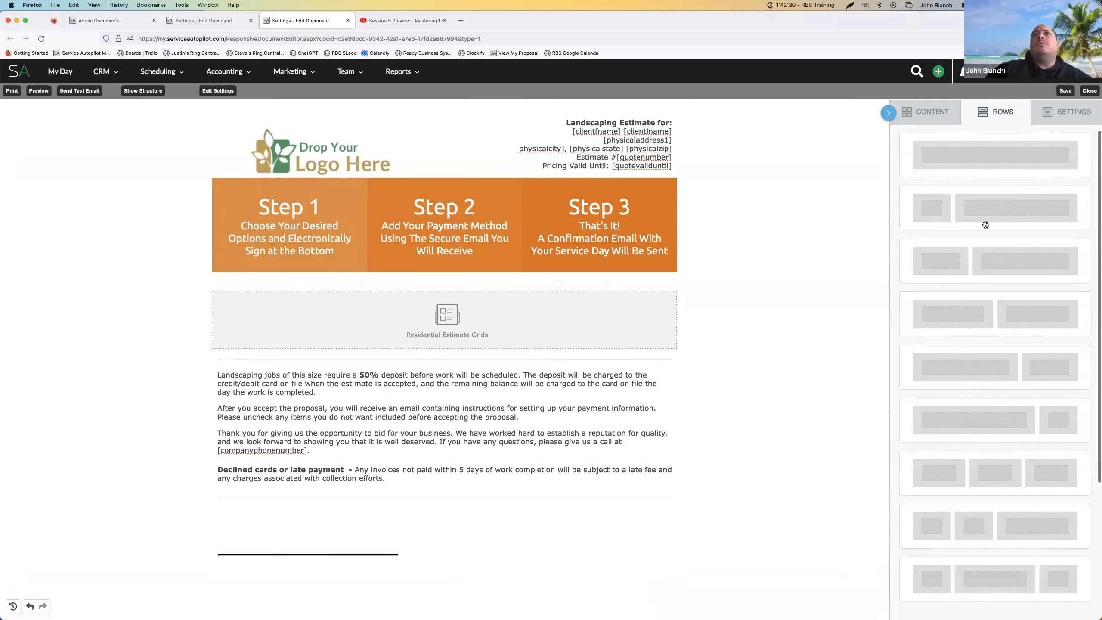
{"action": "left_click", "coordinate": [926, 112]}
{"action": "left_click_drag", "start_coordinate": [927, 308], "coordinate": [427, 576]}
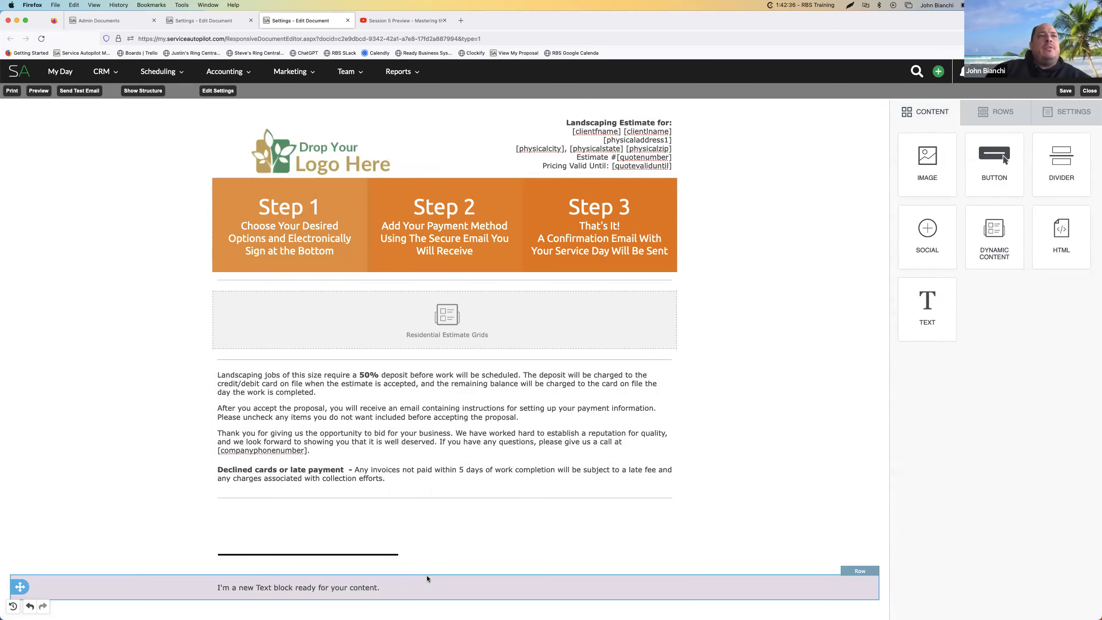
Delete all of the placeholder text in the new text block below the signature line
{"action": "left_click", "coordinate": [456, 563]}
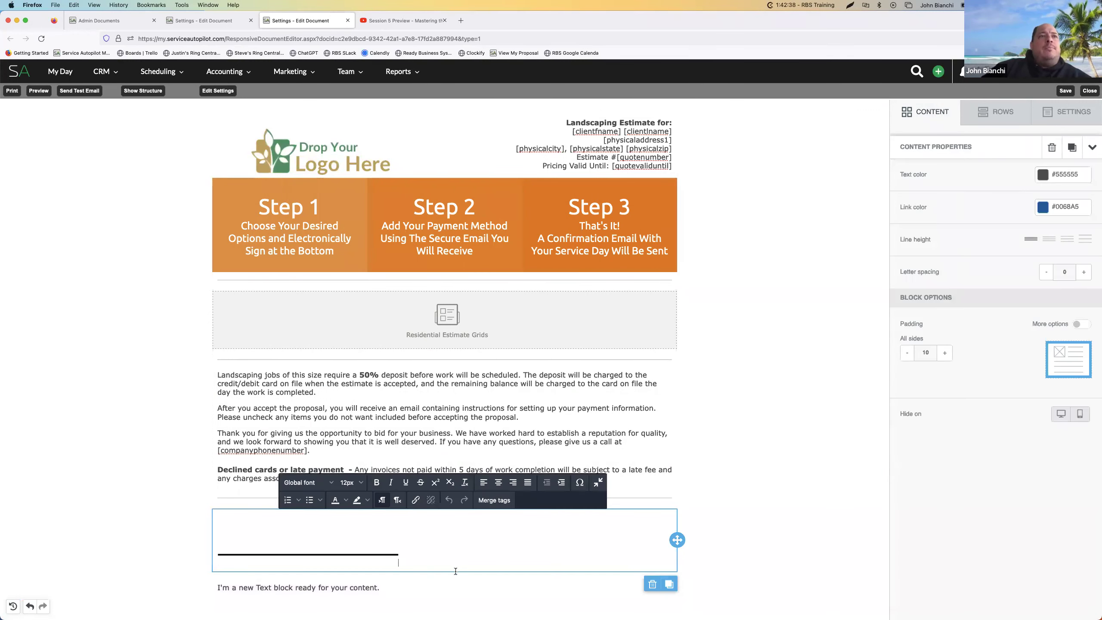
{"action": "left_click", "coordinate": [455, 575]}
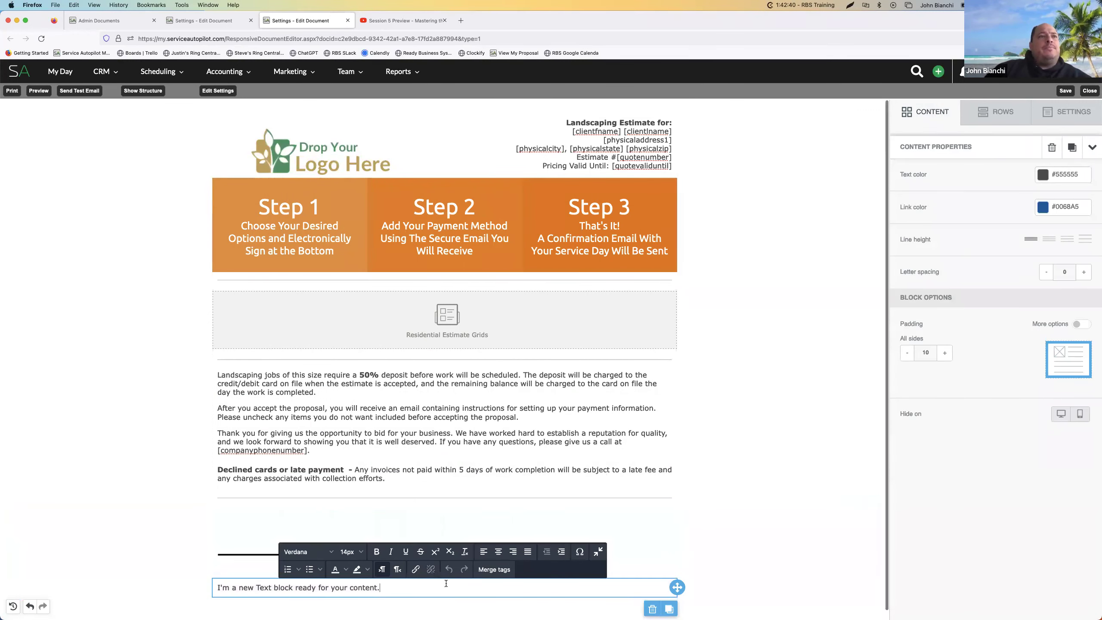
{"action": "left_click", "coordinate": [446, 589]}
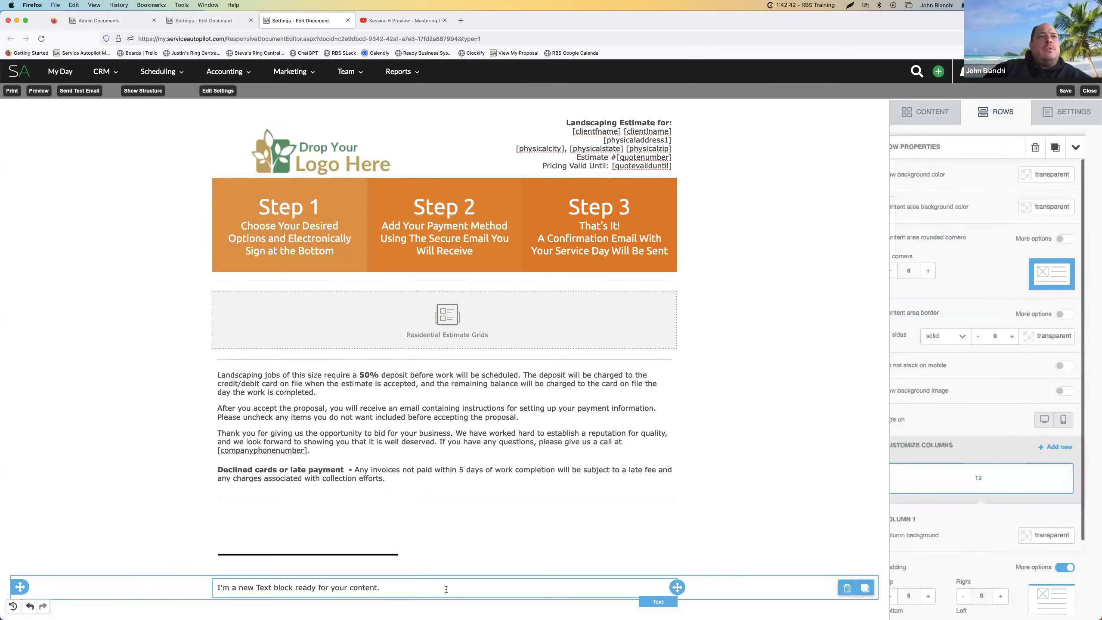
{"action": "left_click", "coordinate": [394, 588]}
{"action": "triple_click", "coordinate": [394, 588]}
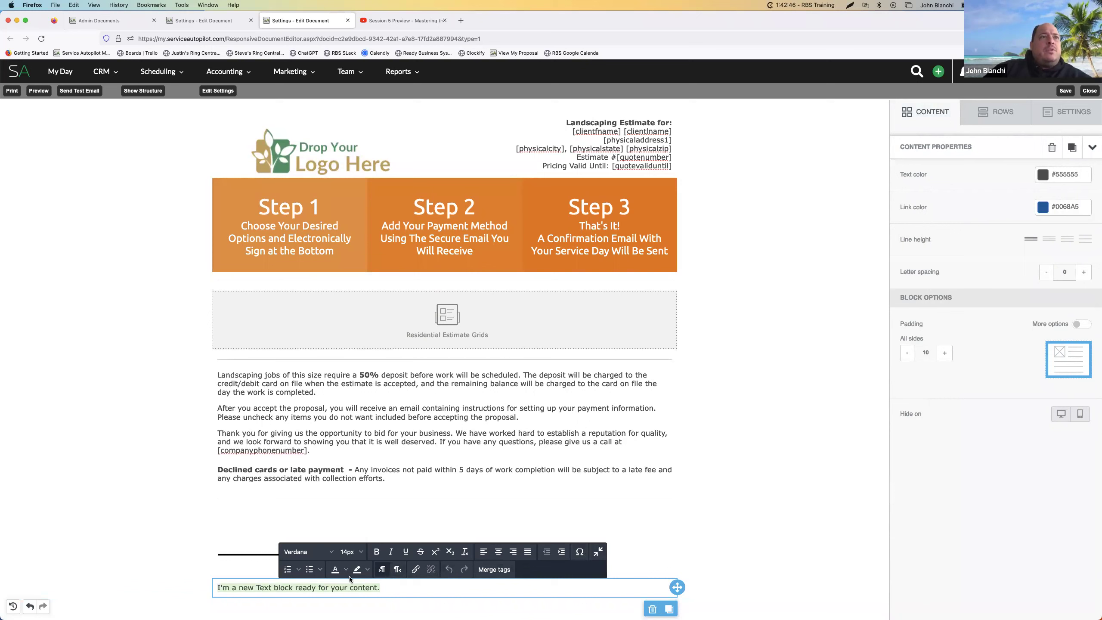
{"action": "left_click", "coordinate": [321, 572]}
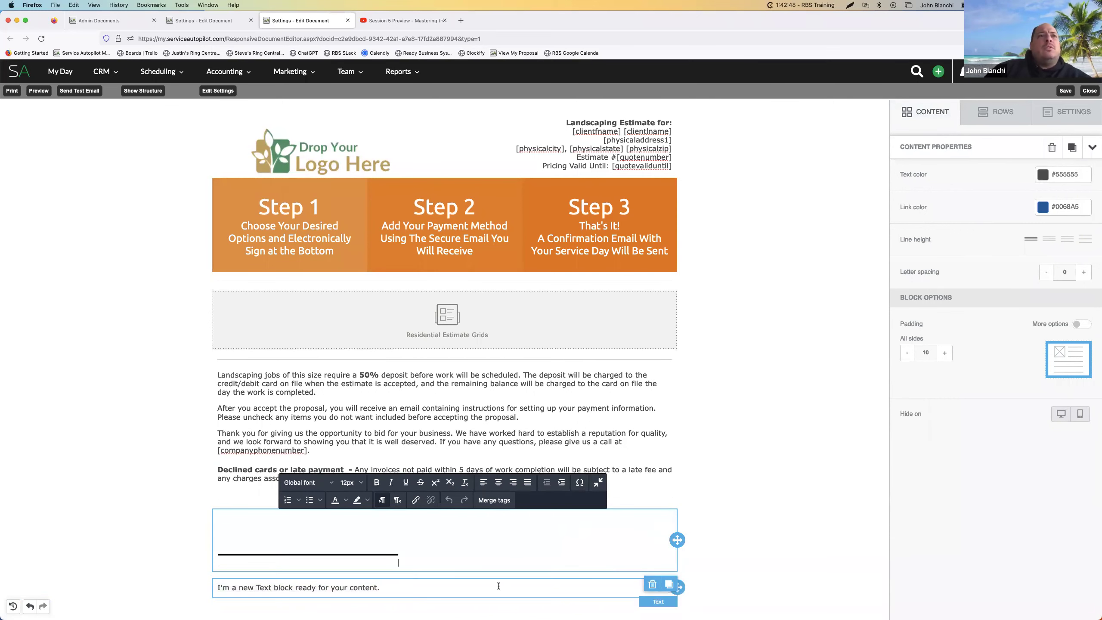
{"action": "left_click", "coordinate": [437, 598]}
{"action": "left_click_drag", "start_coordinate": [381, 588], "coordinate": [228, 585]}
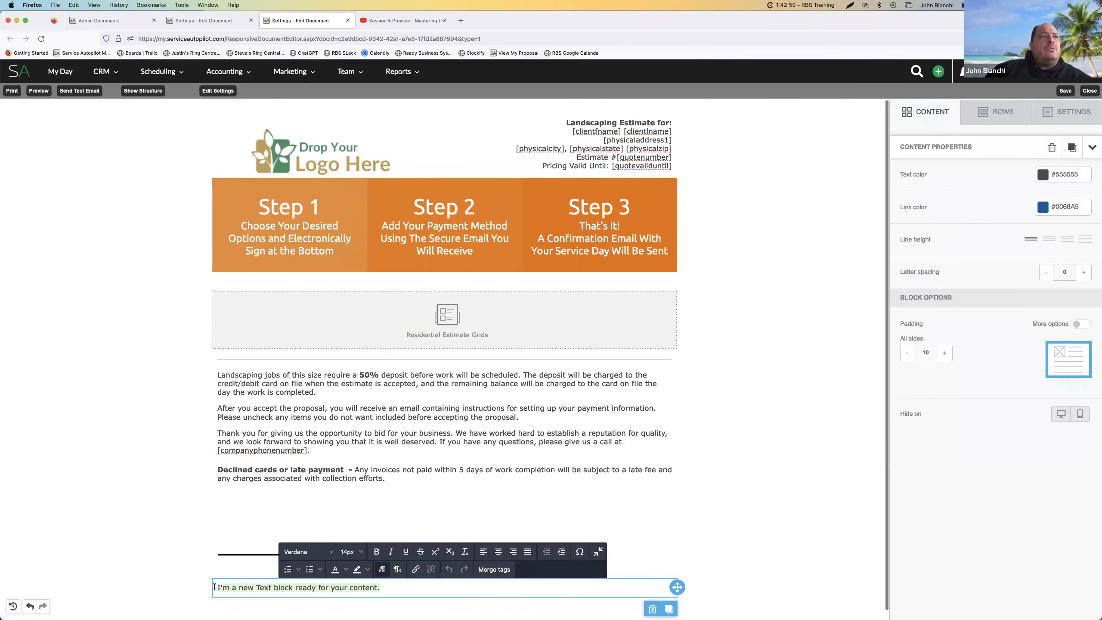
{"action": "key", "text": "BackSpace"}
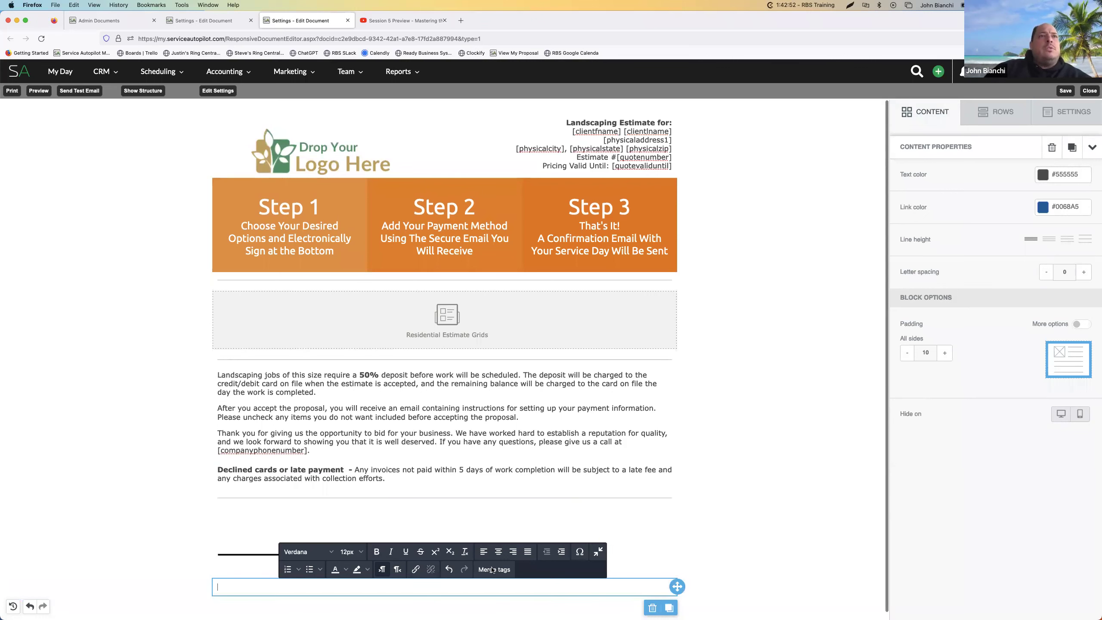